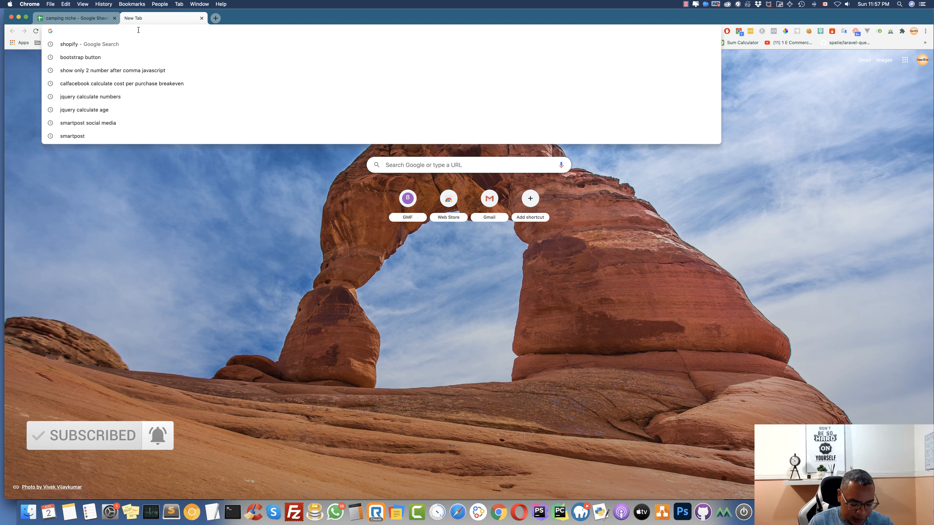
Search Google for shopify and open the Shopify Canada home page
type("SHOPIFY")
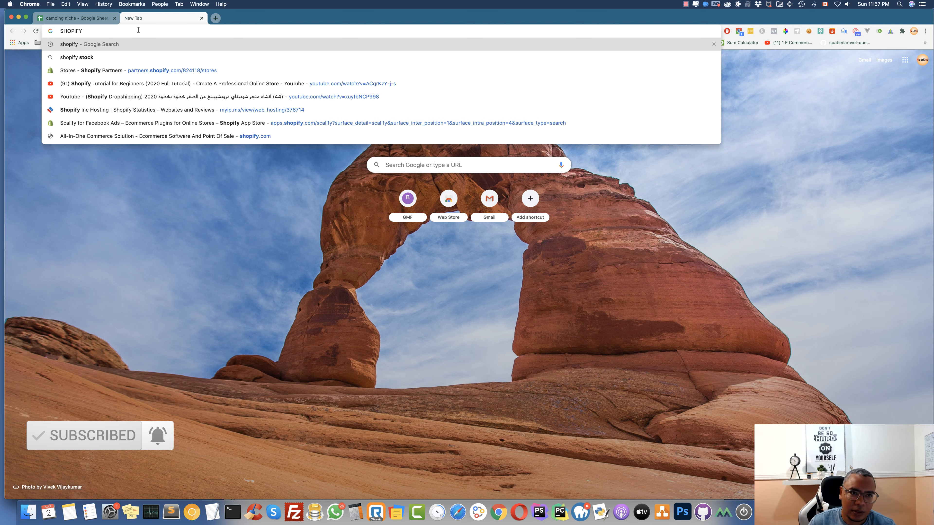
key("Return")
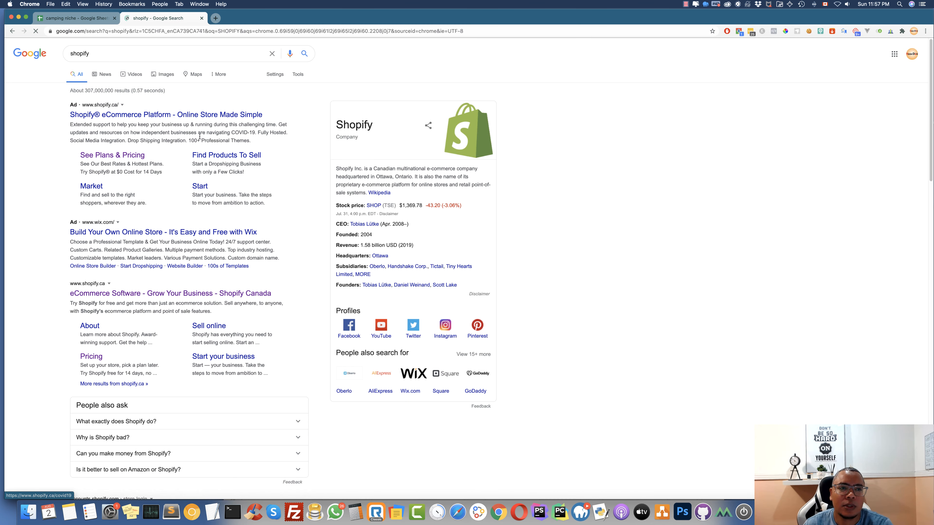
scroll(129, 318, "down", 2)
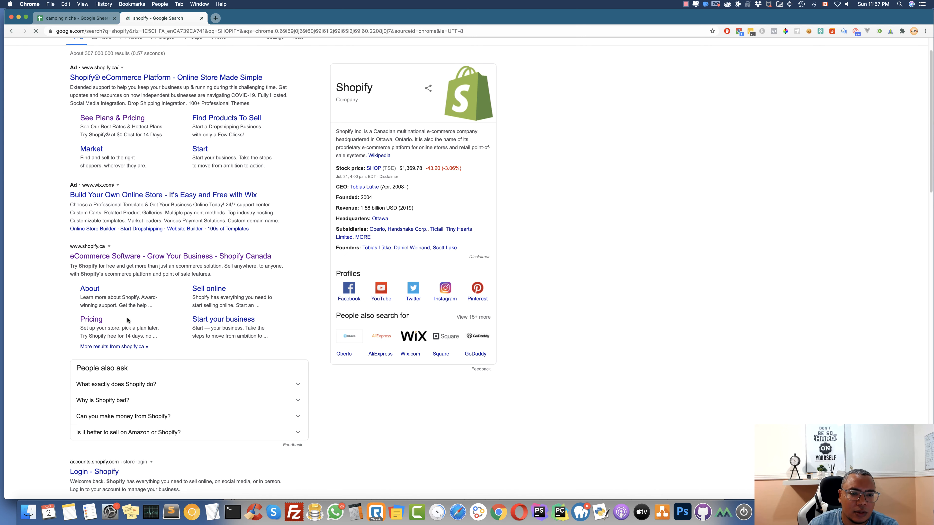
left_click(105, 257)
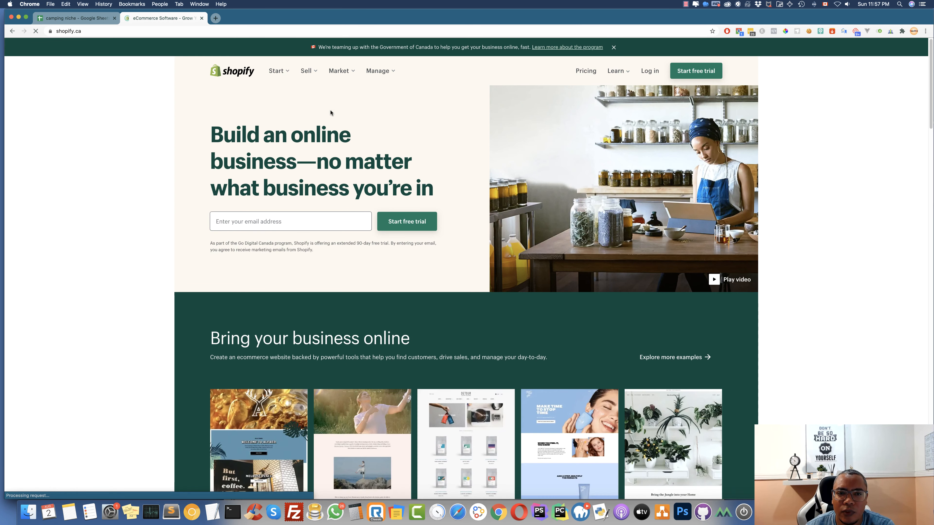
Enter the store owner's e-mail address and start the free-trial sign-up
left_click(280, 223)
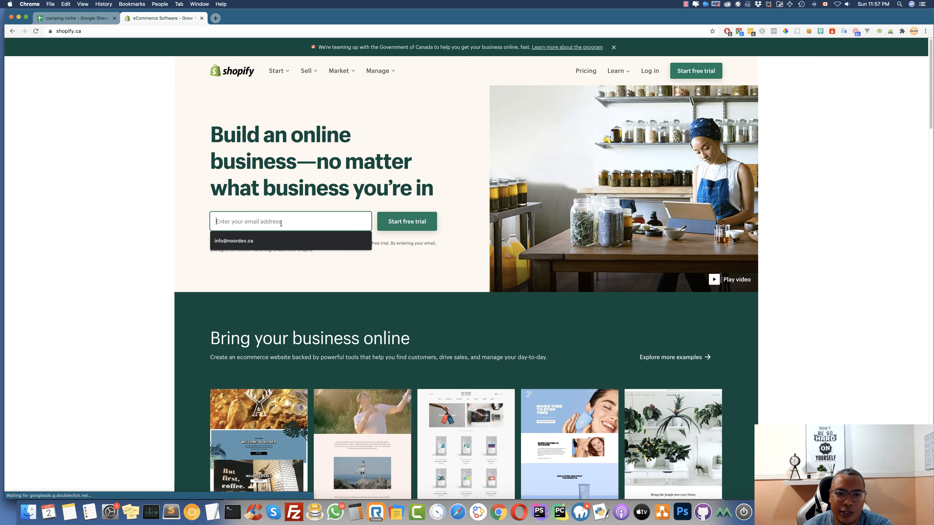
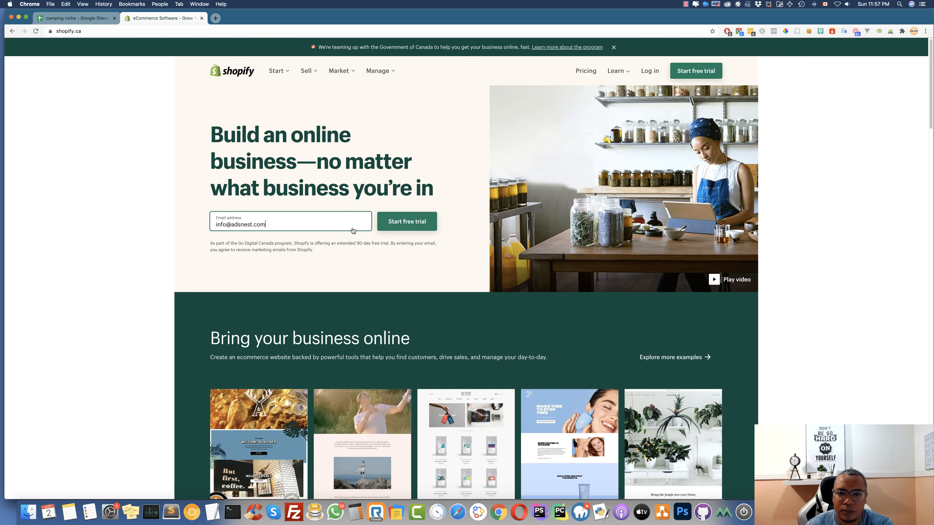
left_click(390, 224)
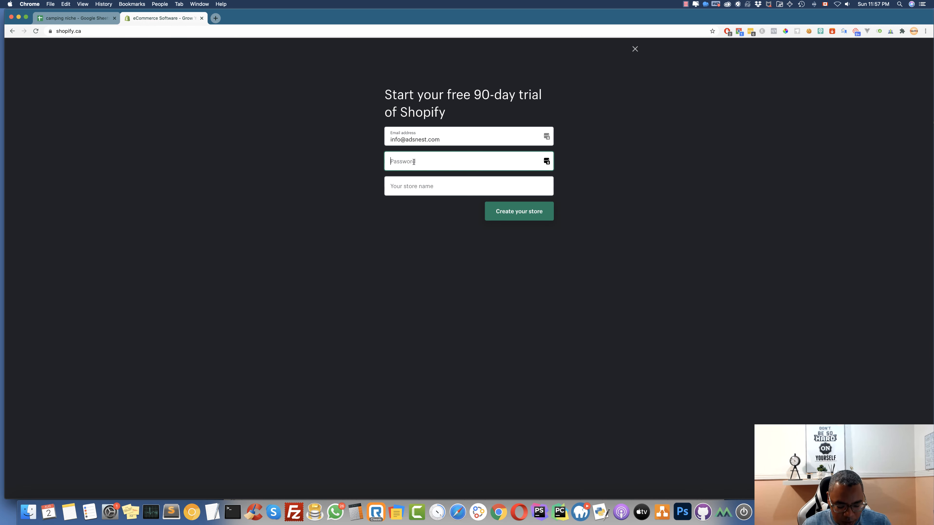
Enter the account password in the trial form and open a new blank browser tab
type("••••••••")
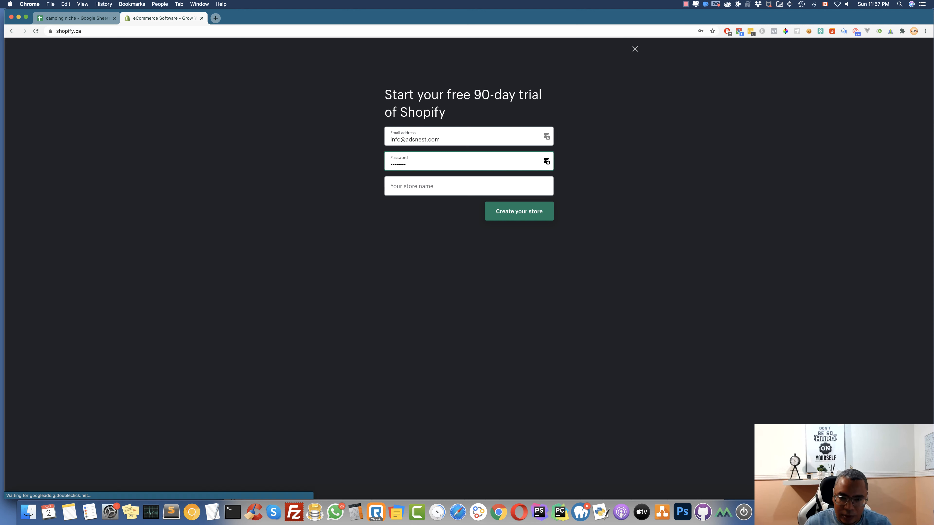
left_click(420, 187)
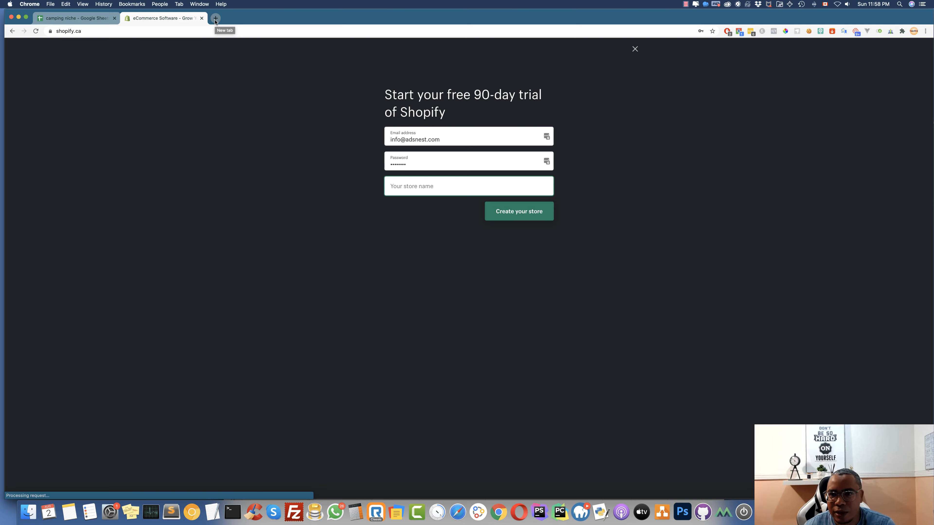
left_click(215, 18)
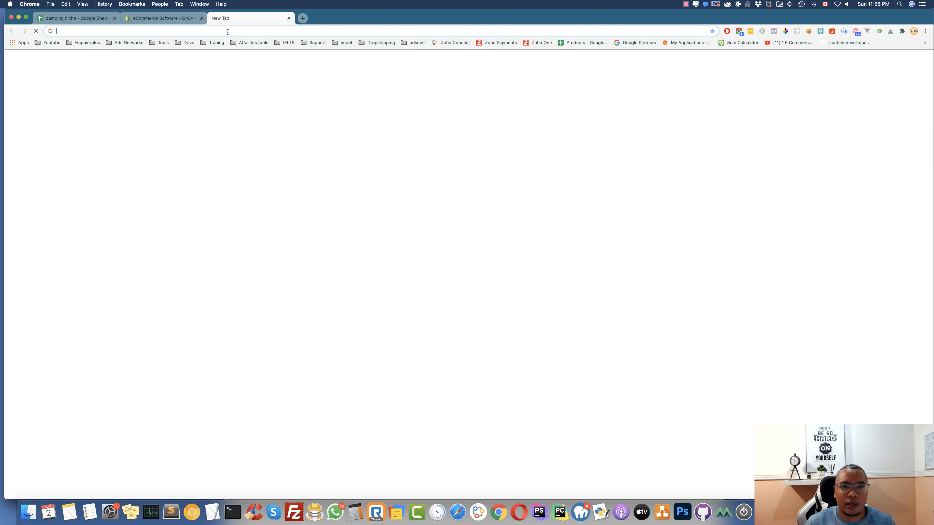
Google 'shopify domain generator' and open Shopify's Domain Name Generator
left_click(227, 31)
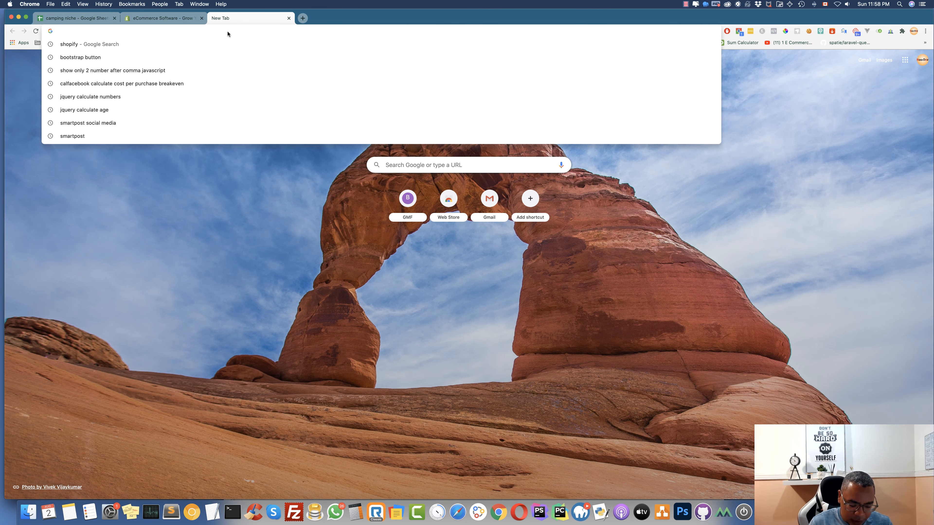
type("shopify")
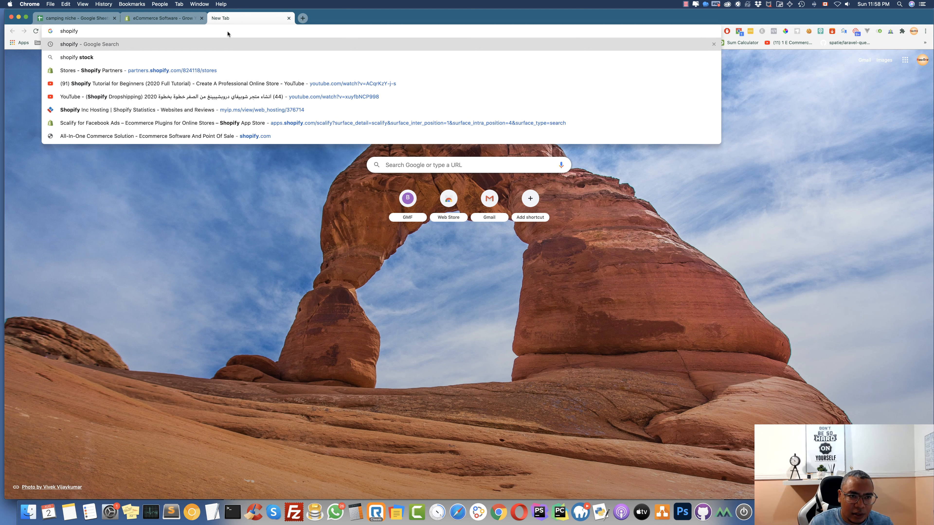
type(" domain")
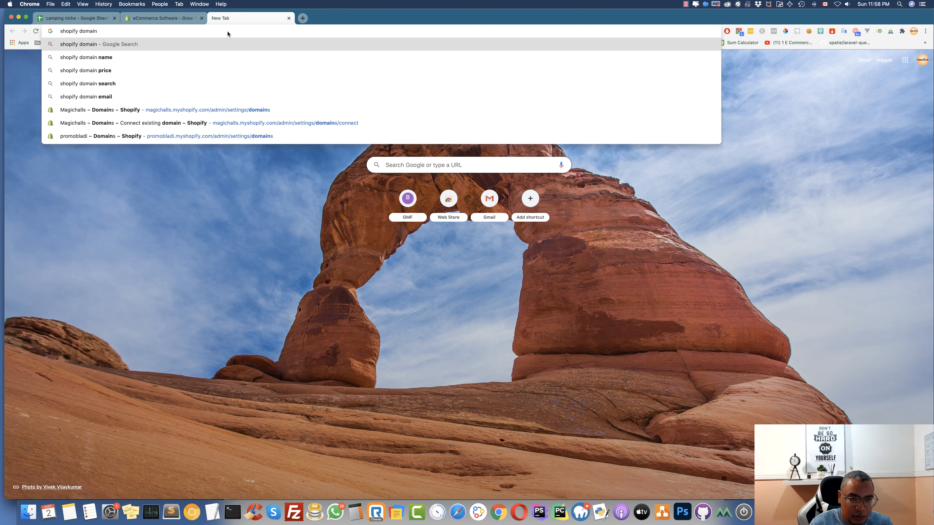
type(" generator")
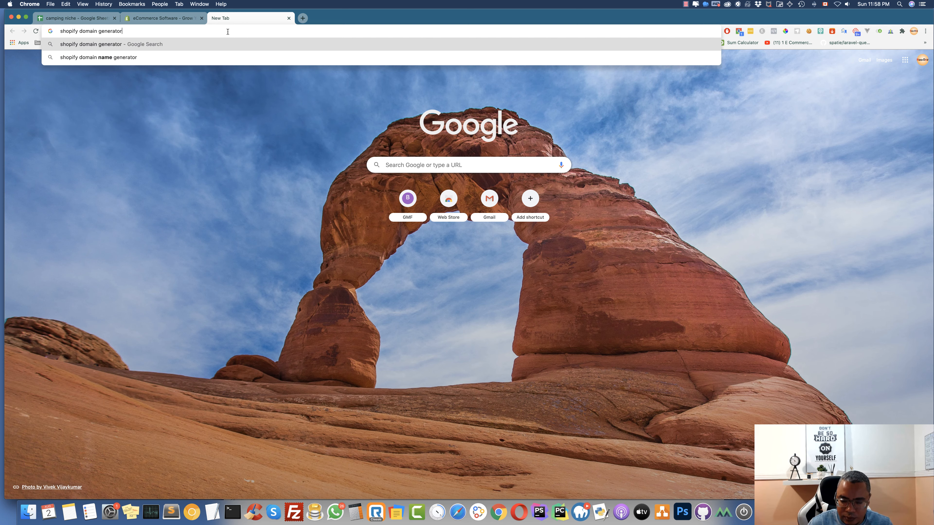
key("Return")
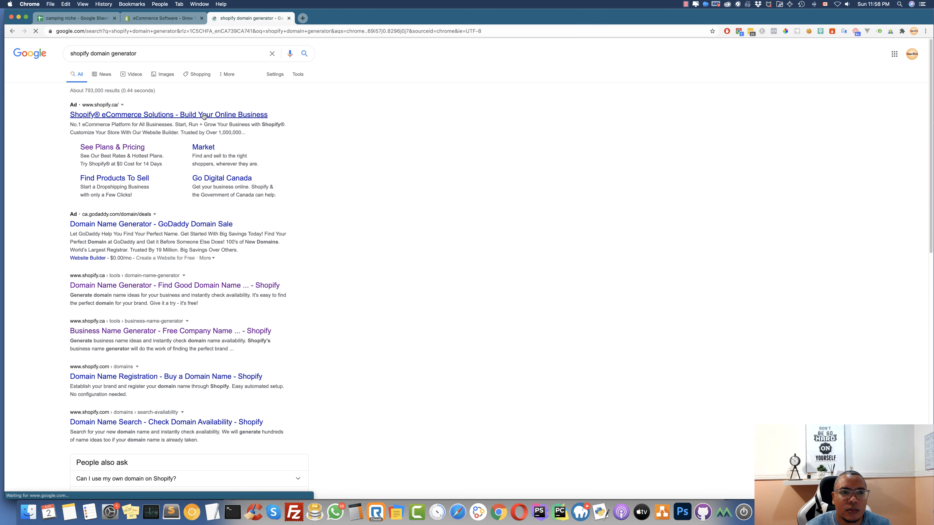
left_click(147, 287)
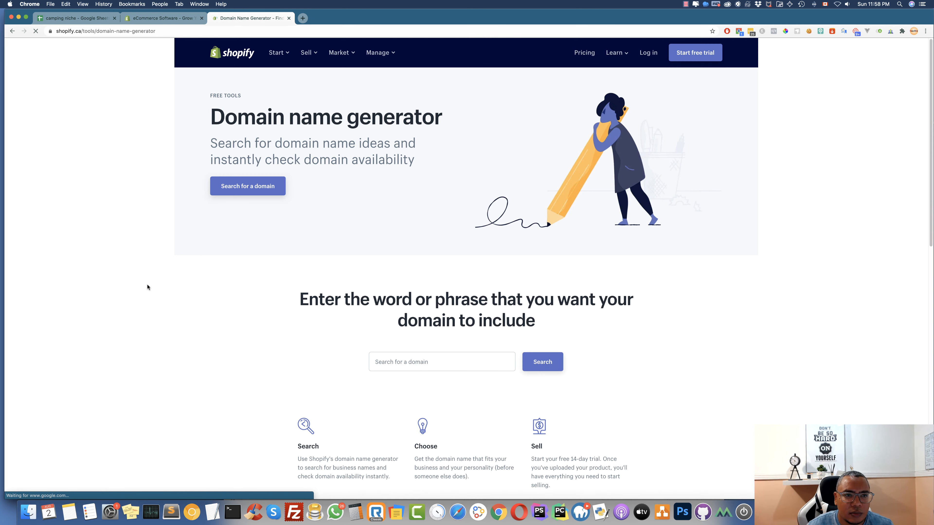
Search domain names for 'camping' and scroll through the $14 USD/year .com alternatives
scroll(404, 358, "down", 2)
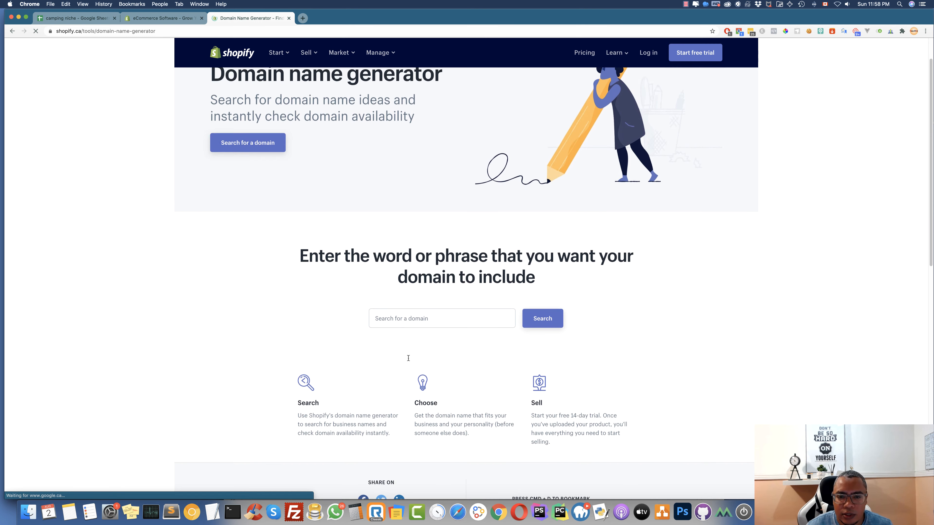
left_click(417, 313)
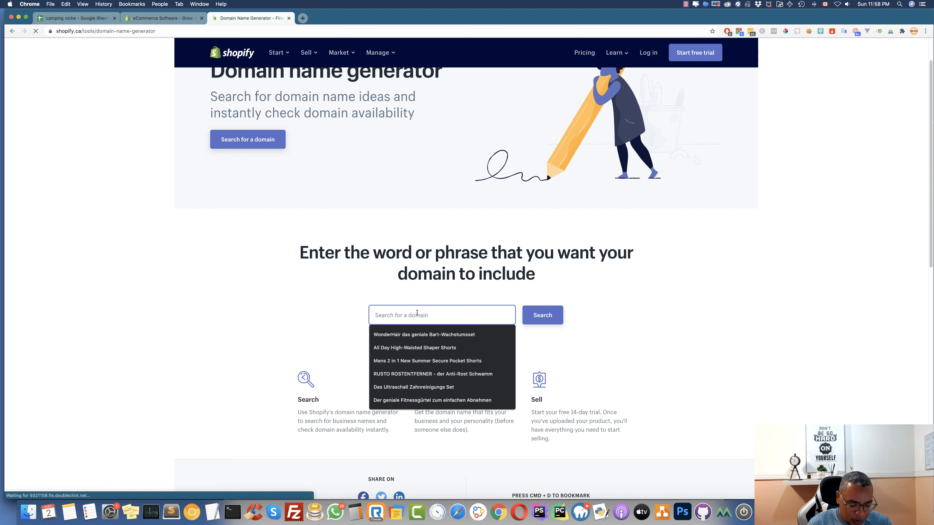
type("c")
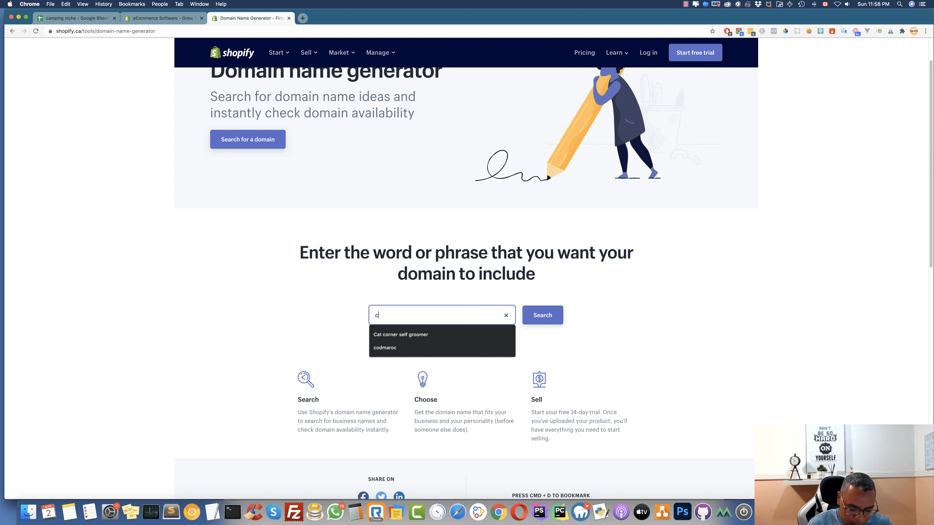
type("amp")
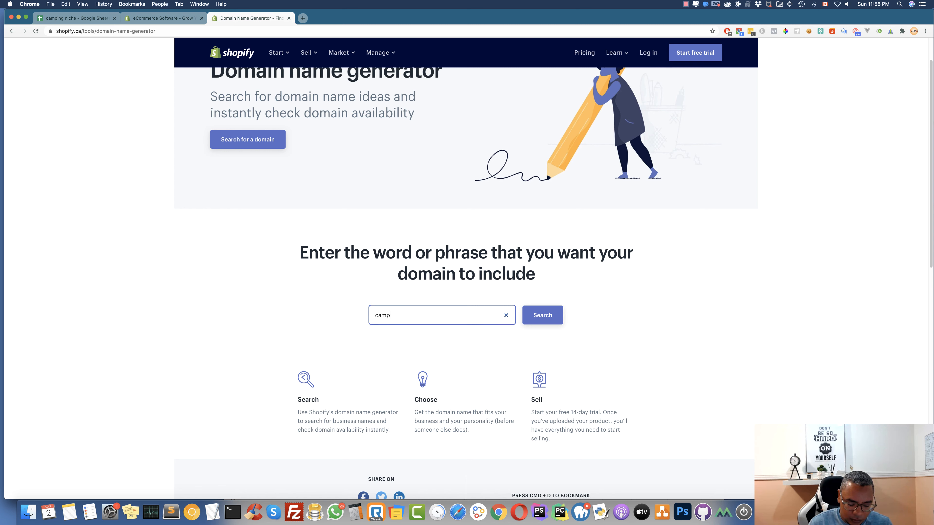
type("ing")
left_click(547, 318)
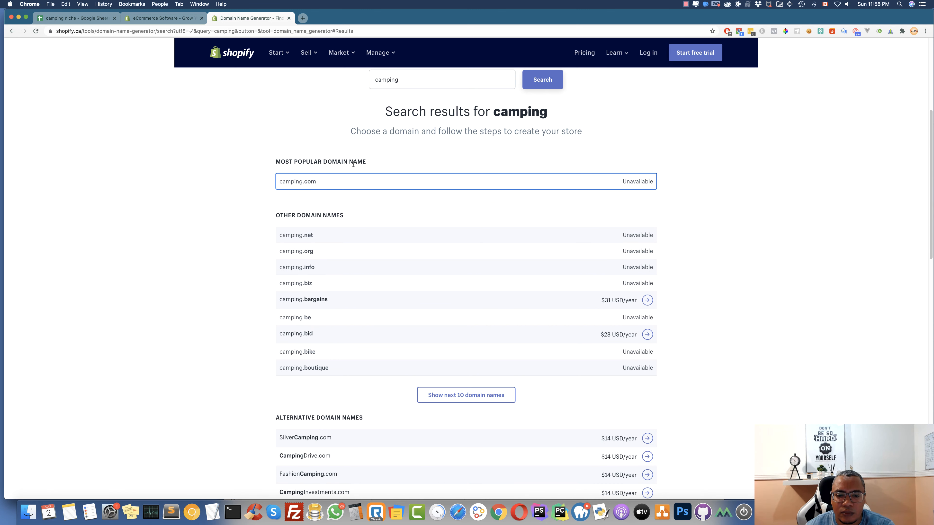
scroll(334, 171, "down", 5)
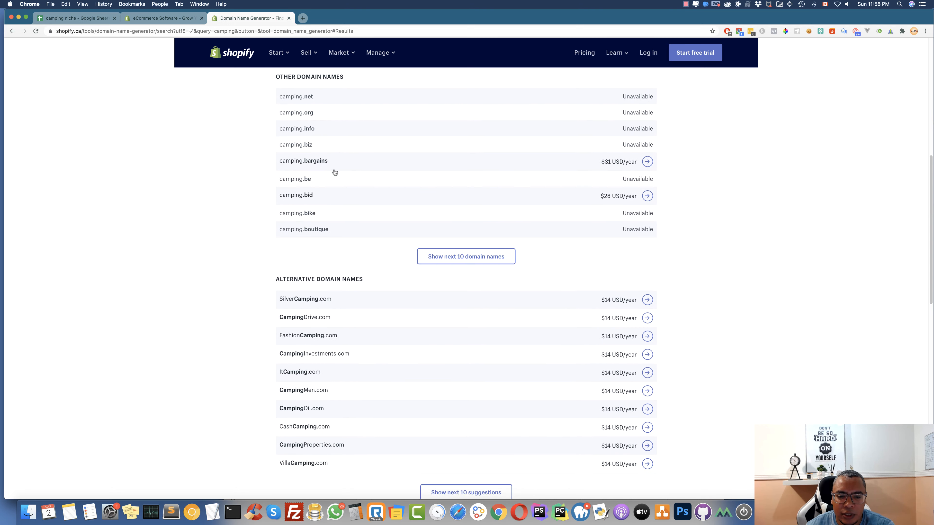
scroll(334, 171, "down", 2)
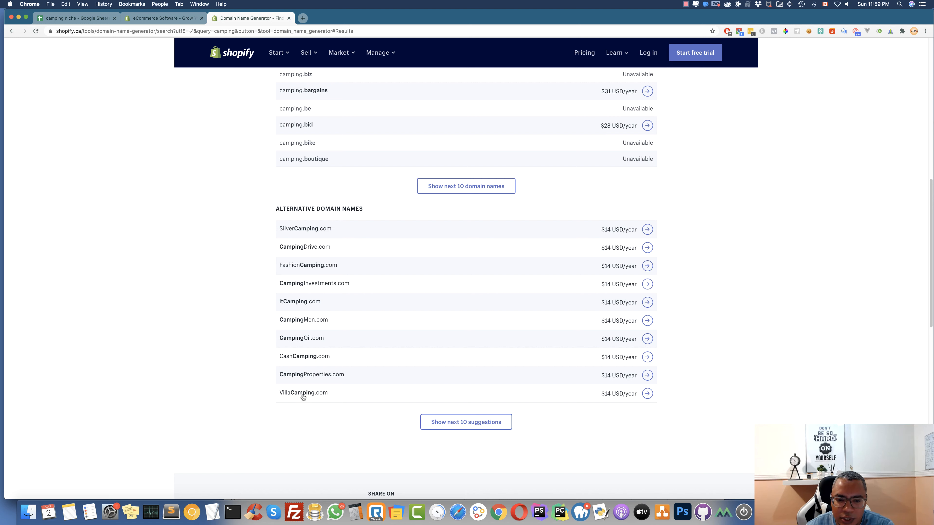
In a new tab, search 'leandomainserach' and open the Lean Domain Search site
left_click(302, 18)
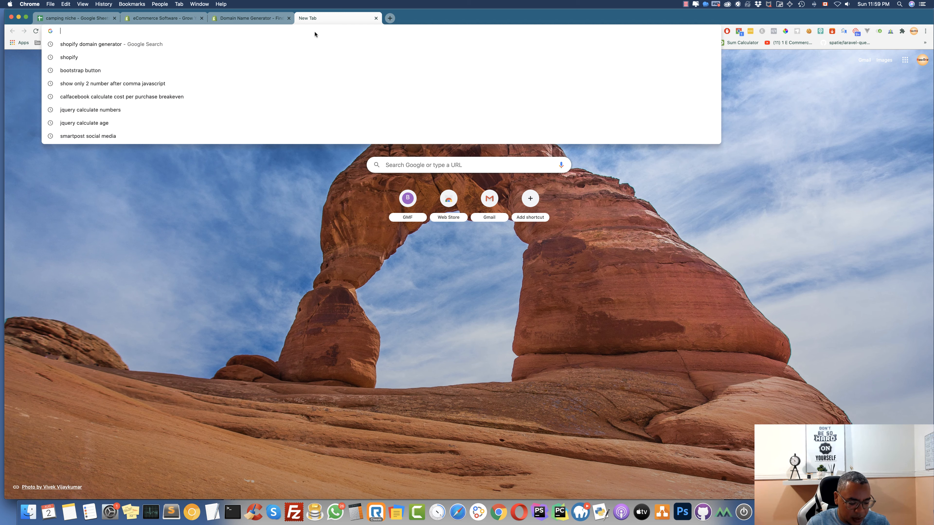
type("le")
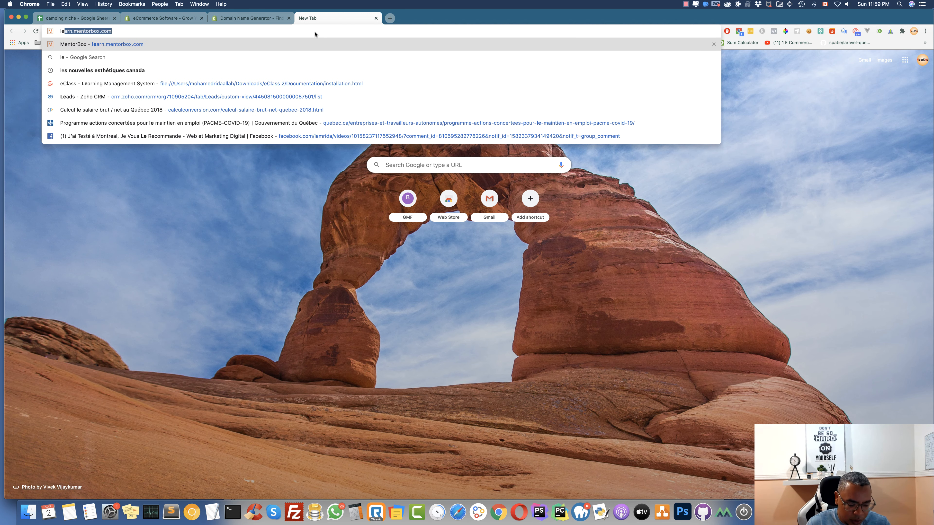
type("a")
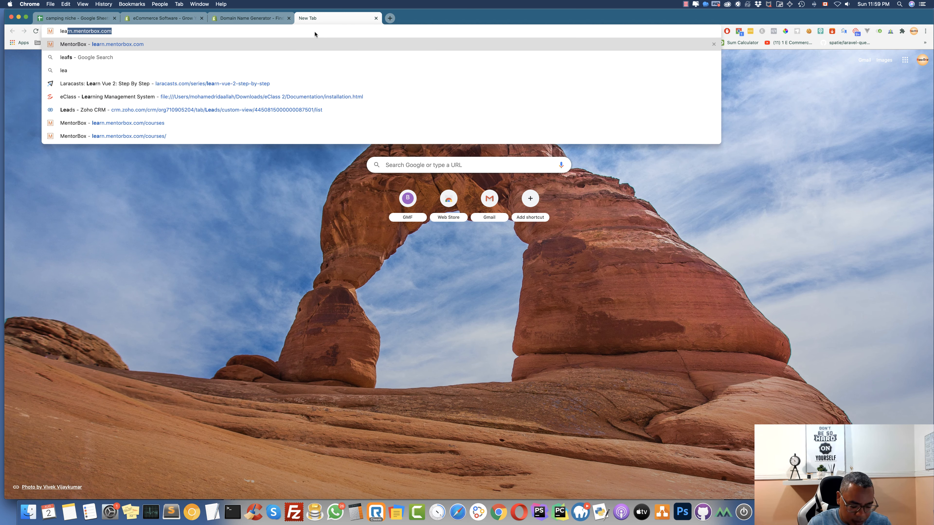
type("n")
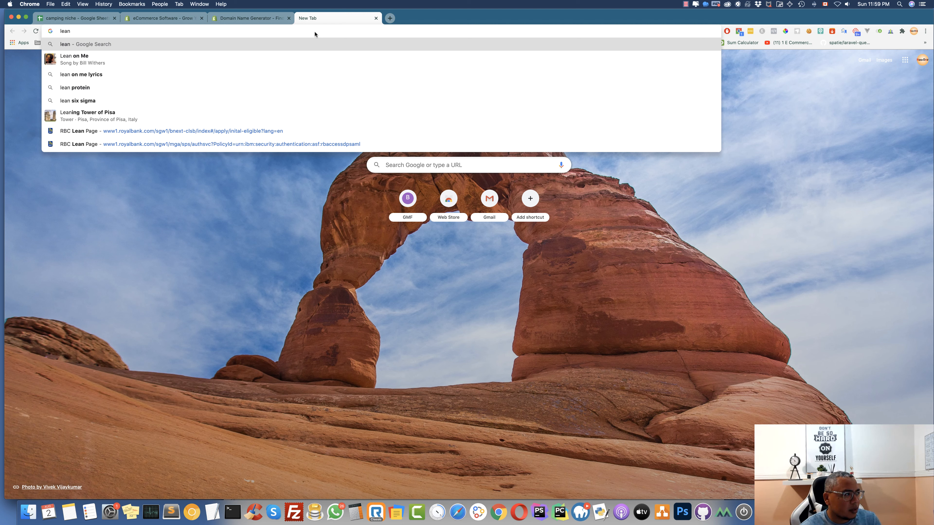
type("domai")
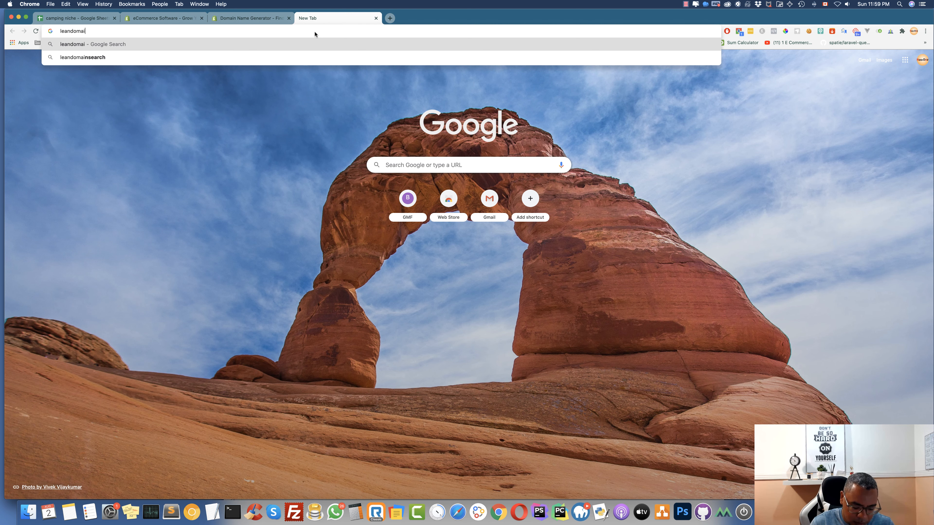
type("nserach")
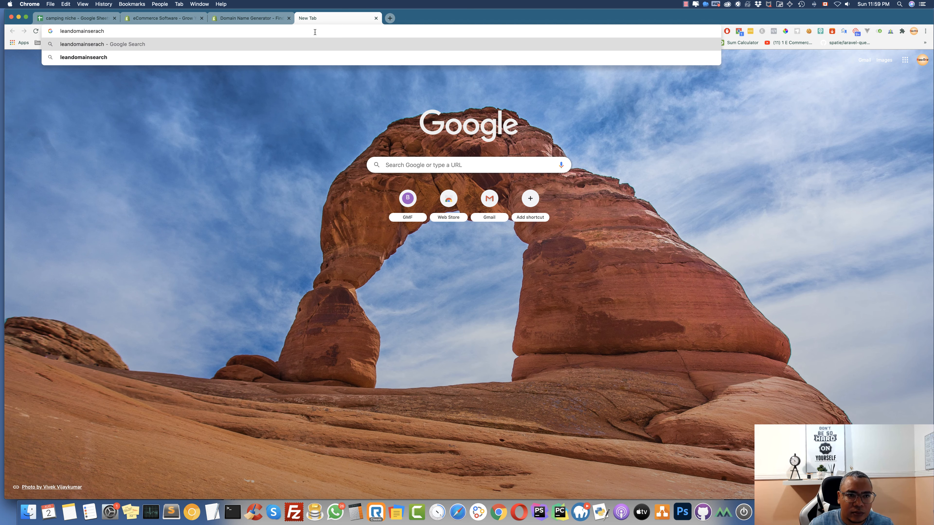
key("Return")
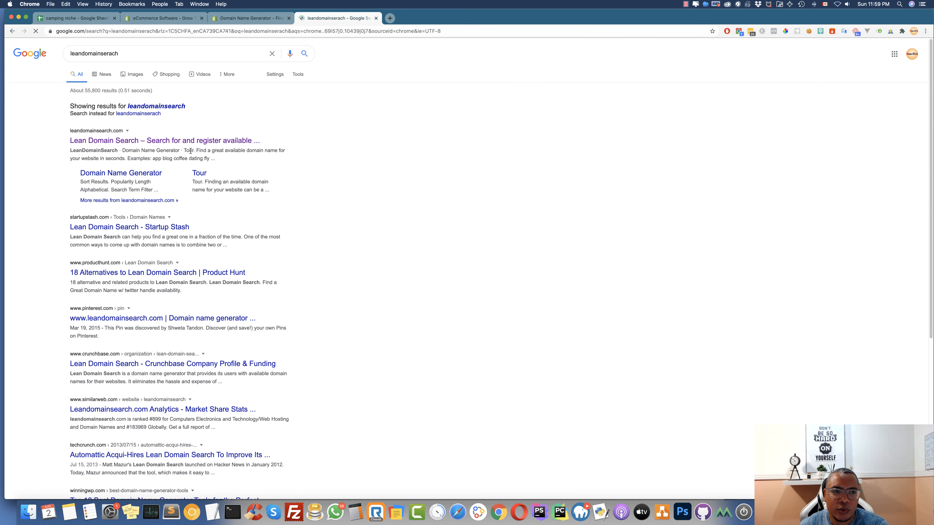
left_click(144, 140)
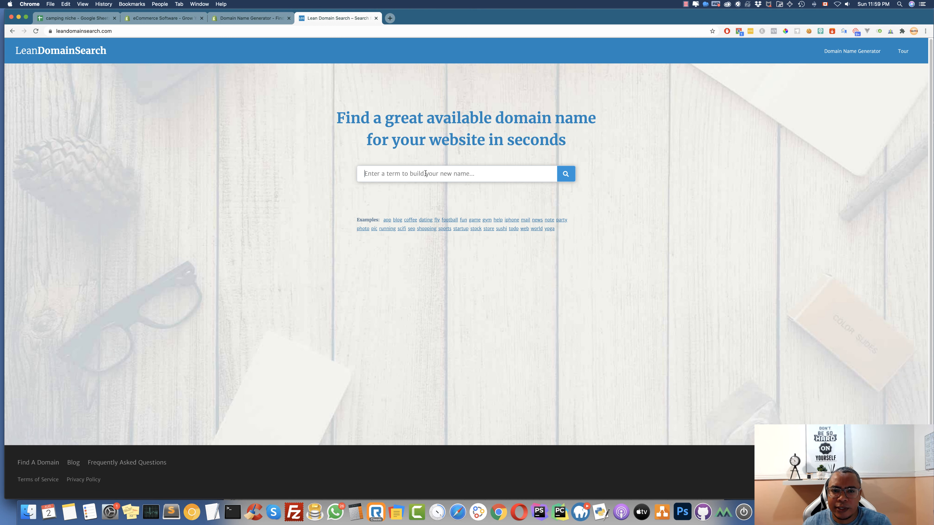
Search Lean Domain Search for 'campi' and scroll through the available domains
left_click(426, 174)
type("camping")
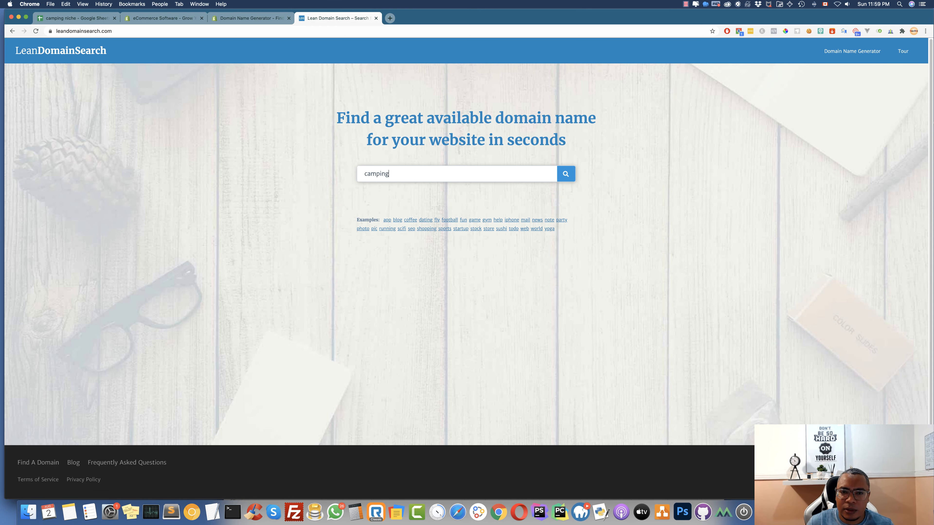
key("Return")
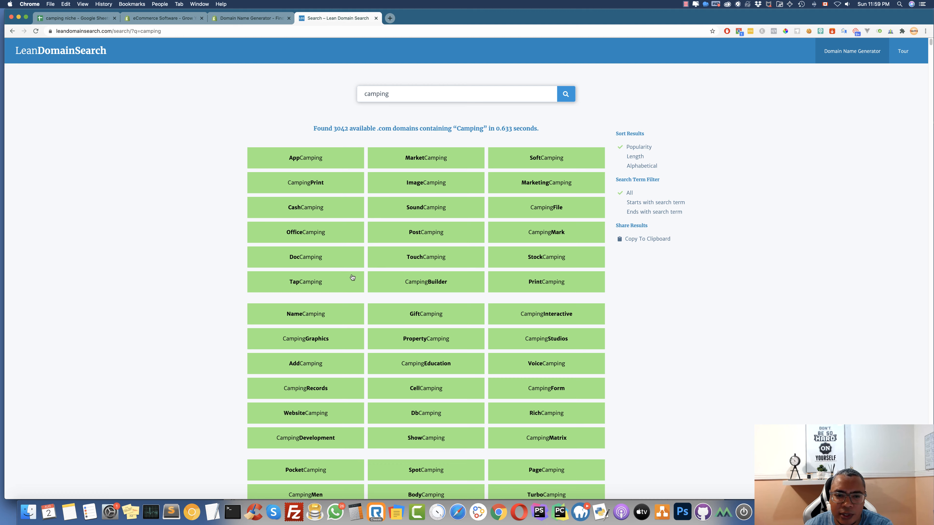
scroll(348, 277, "down", 3)
scroll(350, 277, "down", 4)
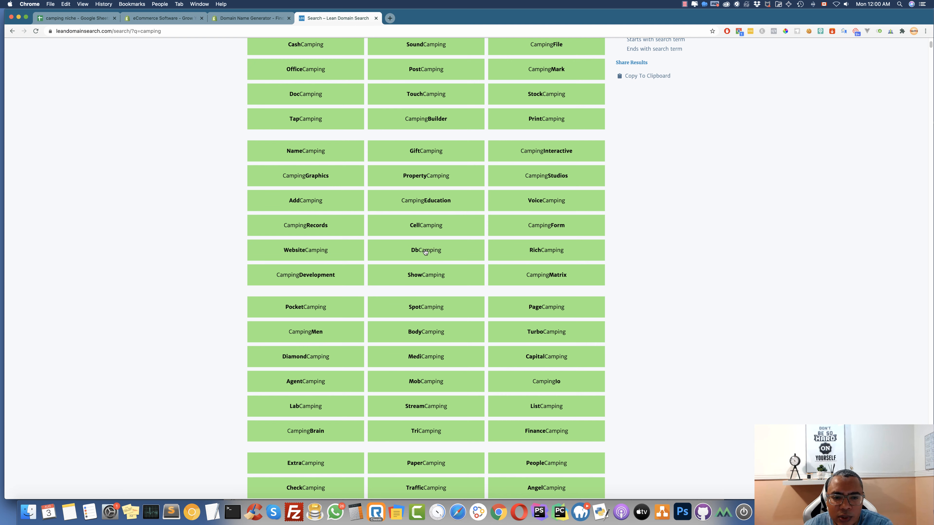
scroll(426, 252, "down", 4)
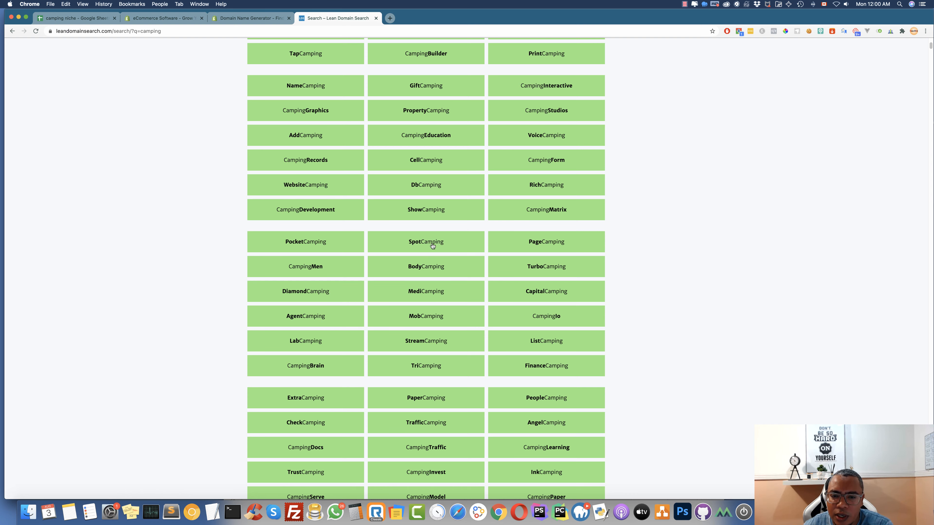
Open SpotCamping.com's registration options and copy the domain name
left_click(425, 244)
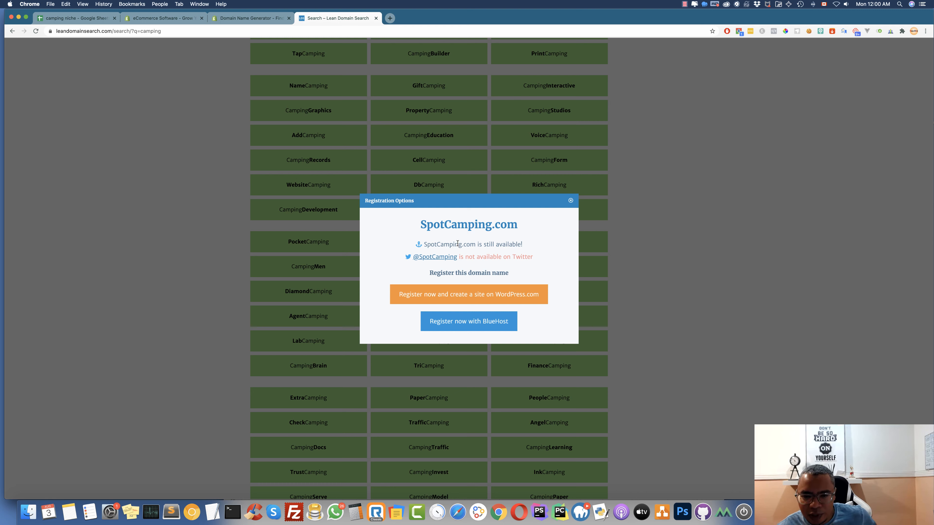
left_click_drag(475, 244, 426, 244)
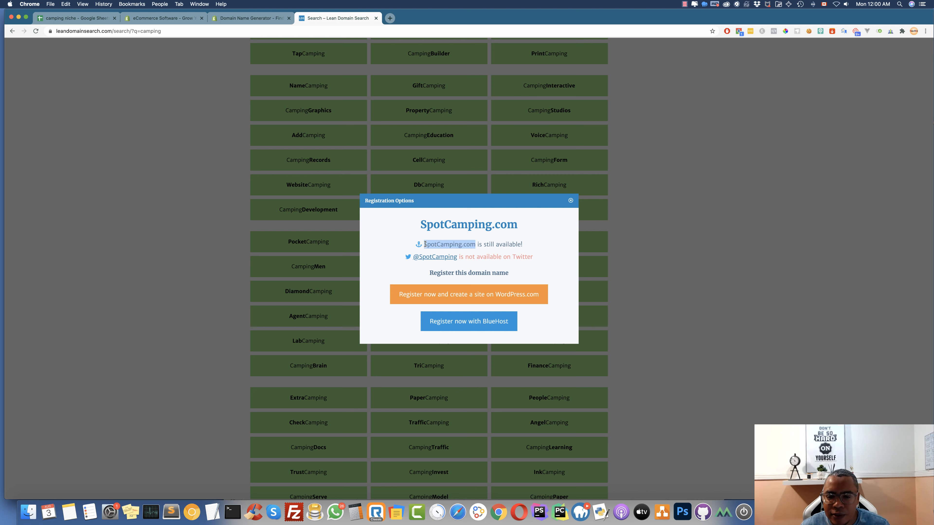
right_click(452, 245)
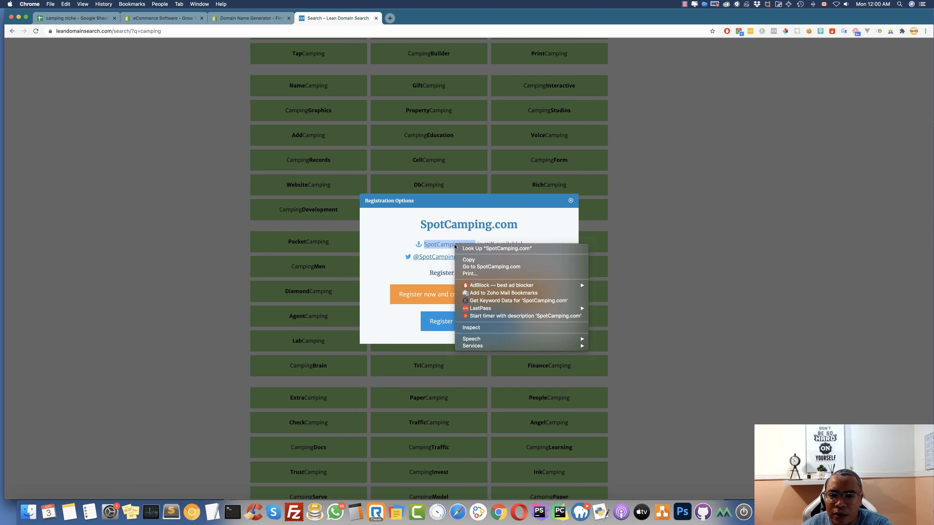
left_click(469, 260)
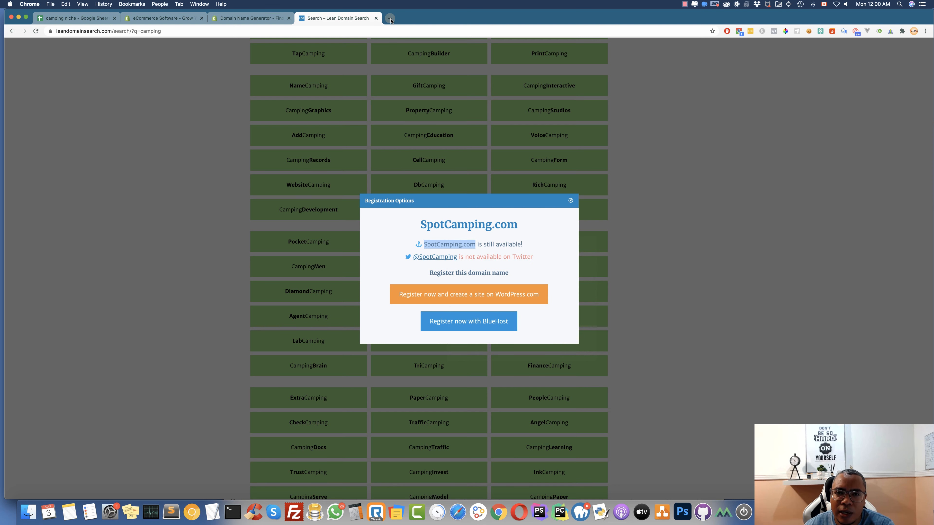
key("super+t")
Check SpotCamping.com on NameSilo, showing it available at $8.99 with other extensions
type("nam")
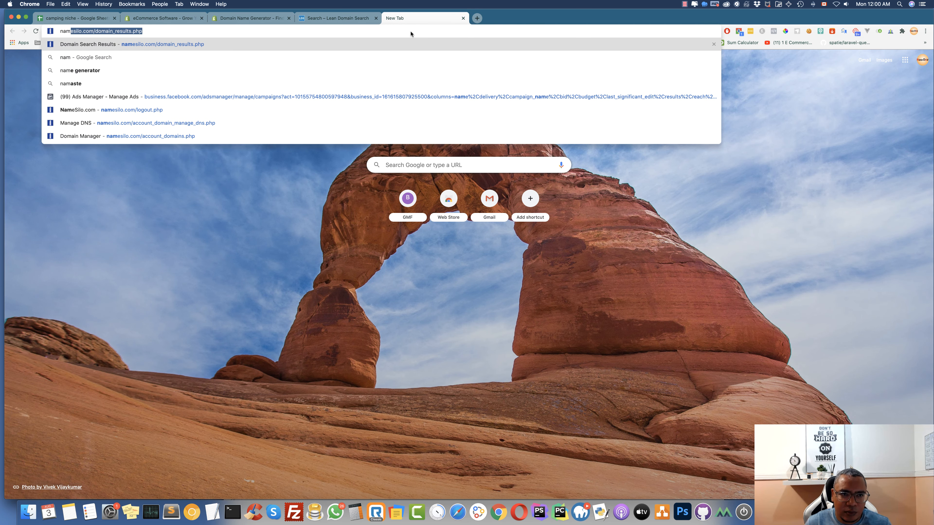
key("Return")
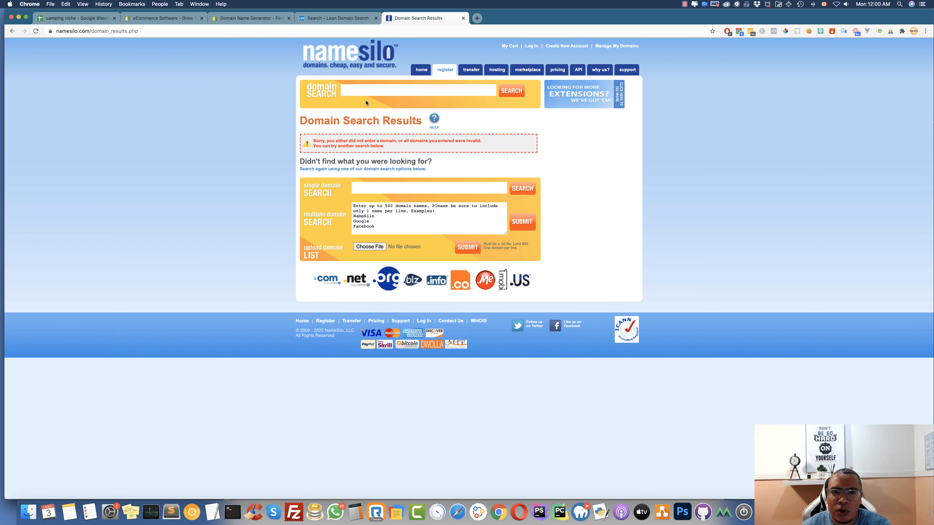
left_click(370, 89)
key("super+v")
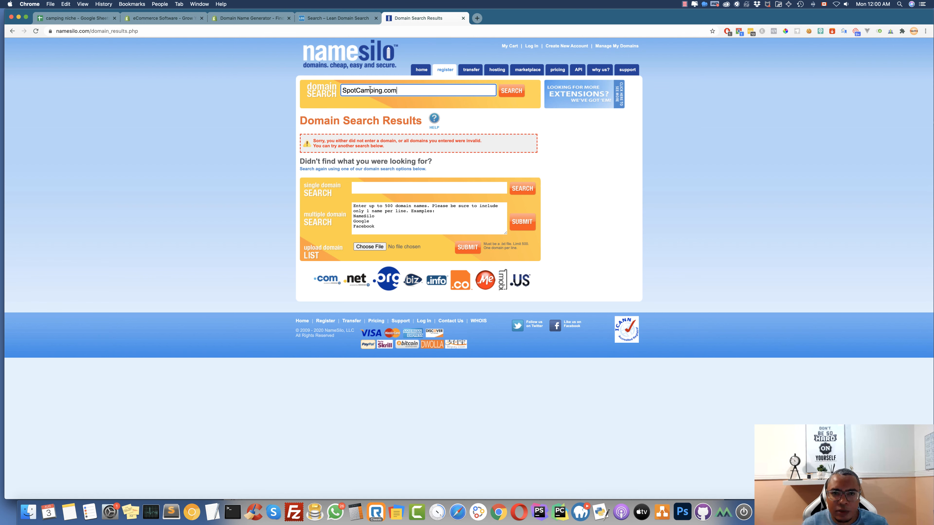
key("Return")
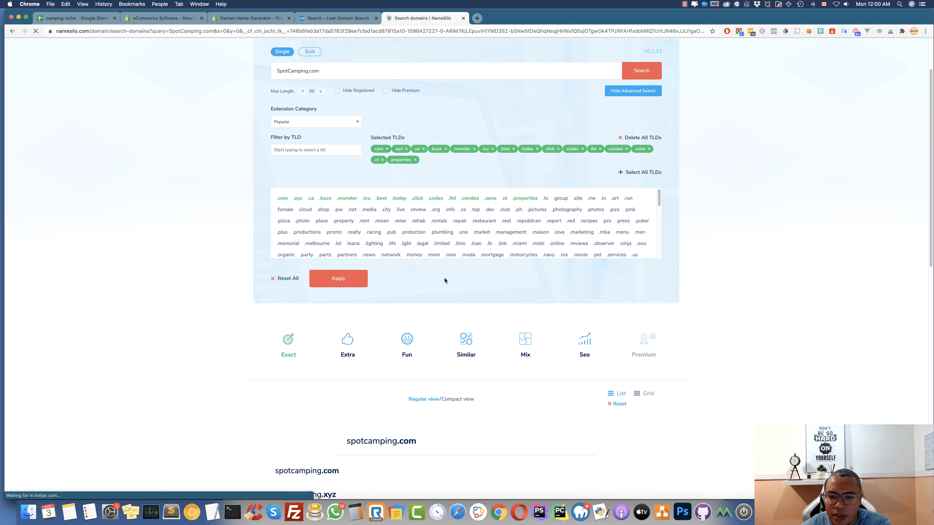
scroll(513, 338, "down", 3)
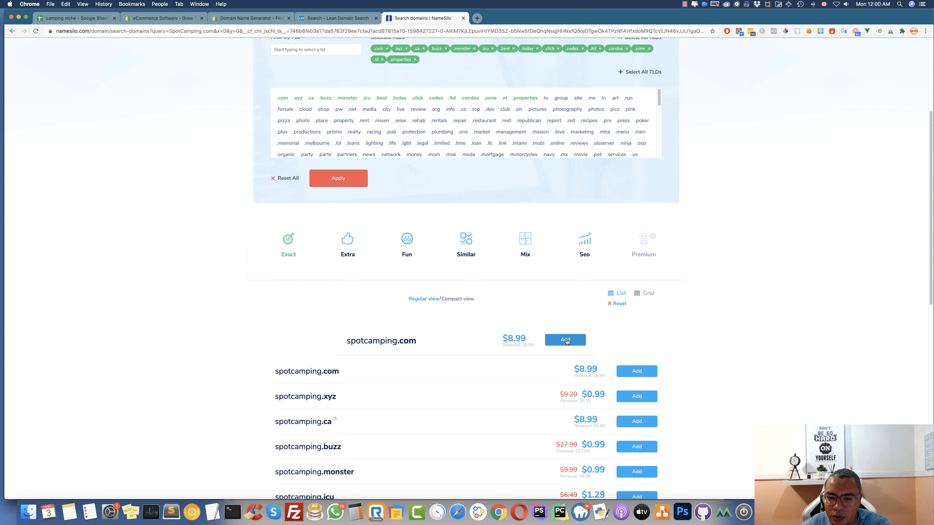
scroll(309, 313, "down", 1)
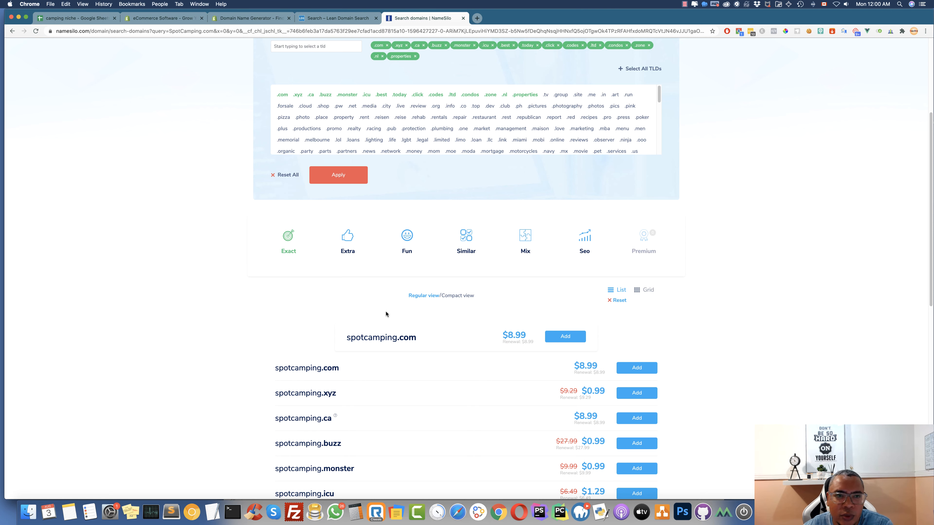
Enter store name softcamping in the Shopify trial form, then change it to dbcamping
left_click(246, 20)
left_click(179, 20)
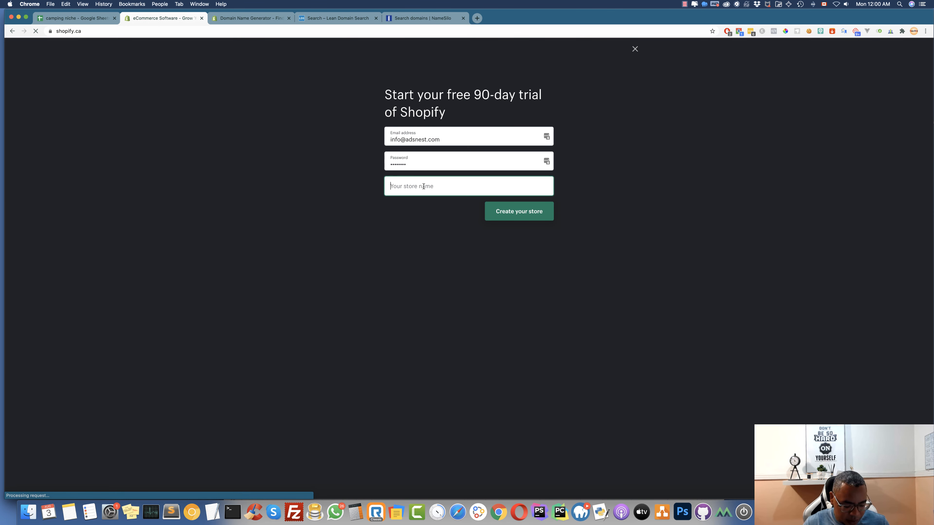
type("soft")
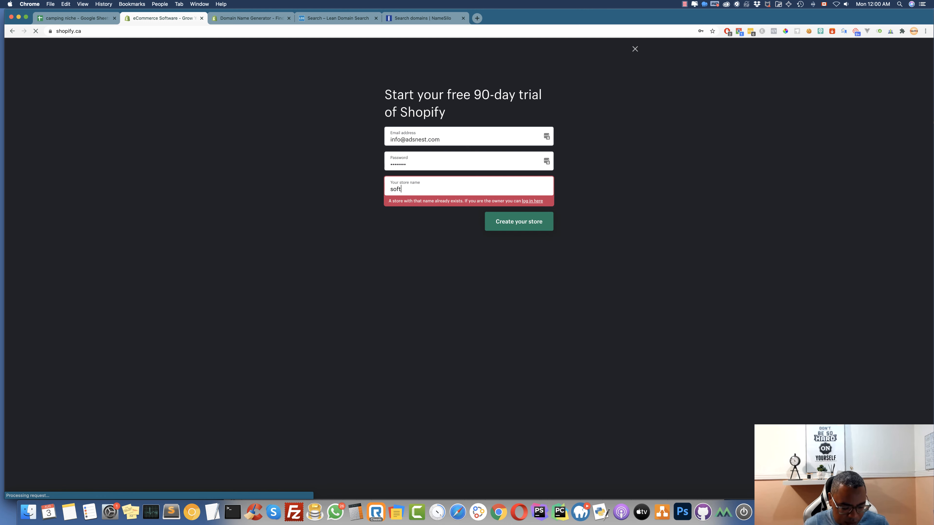
type("camping")
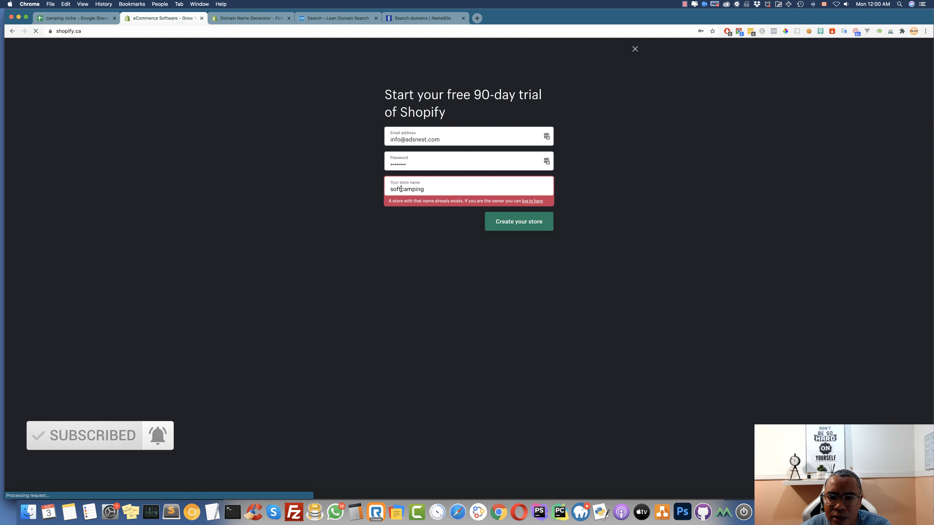
left_click(401, 189)
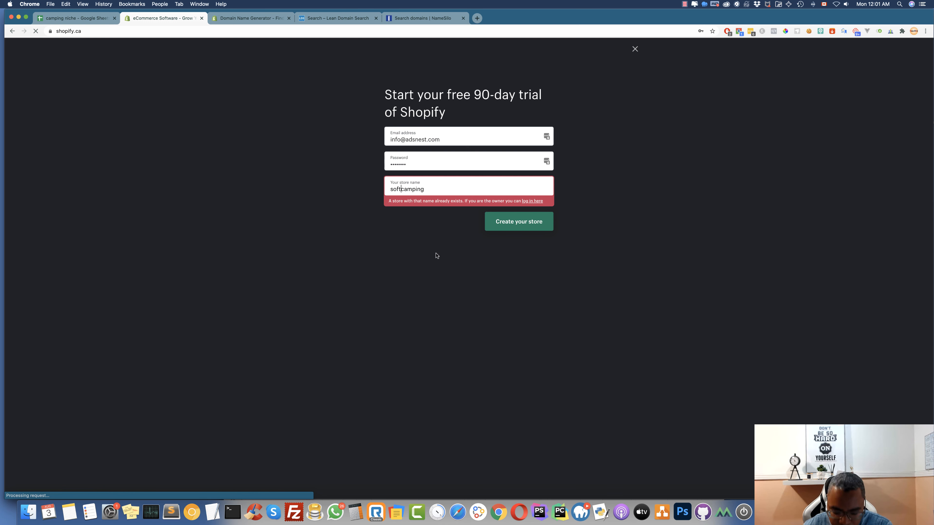
key("BackSpace")
key("BackSpace")
key("BackSpace")
key("BackSpace")
type("d")
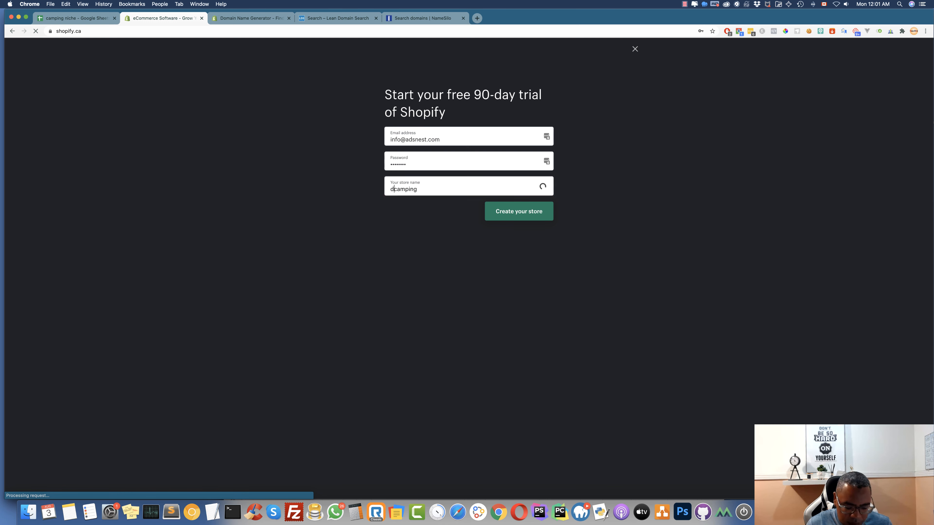
type("b")
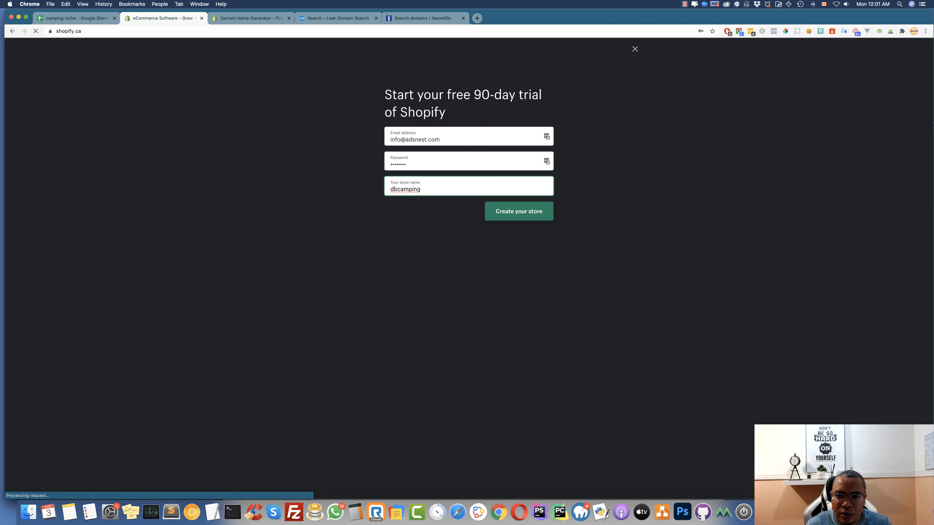
left_click_drag(429, 189, 382, 189)
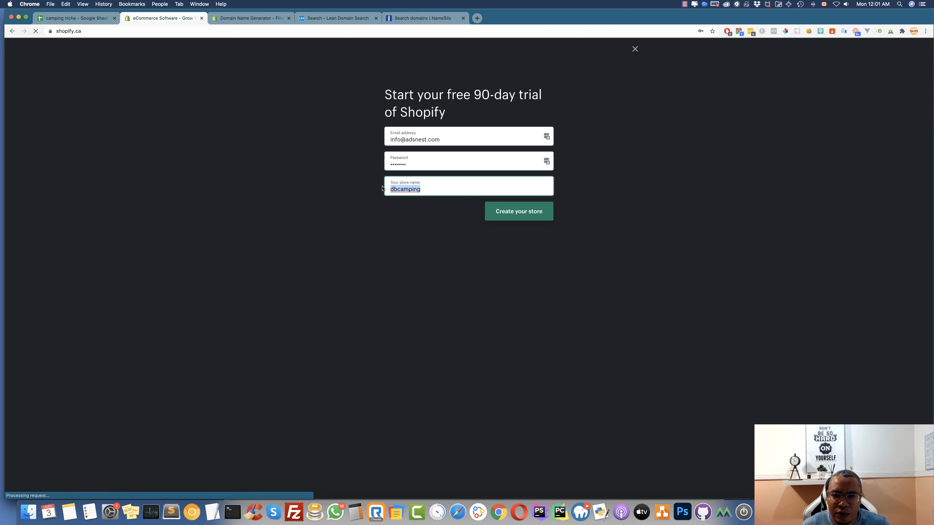
left_click(423, 18)
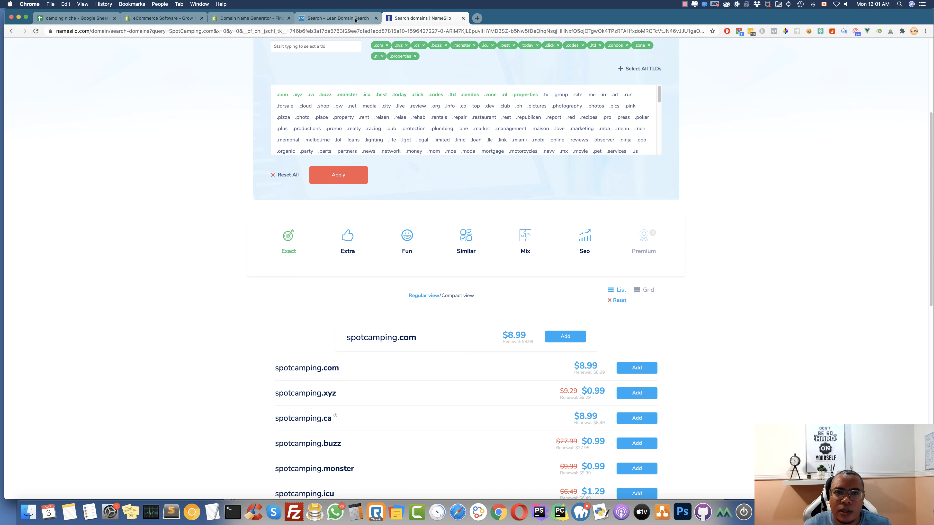
Check dbcamping.com on NameSilo, available at $8.99, and return to the Shopify form
scroll(323, 69, "up", 5)
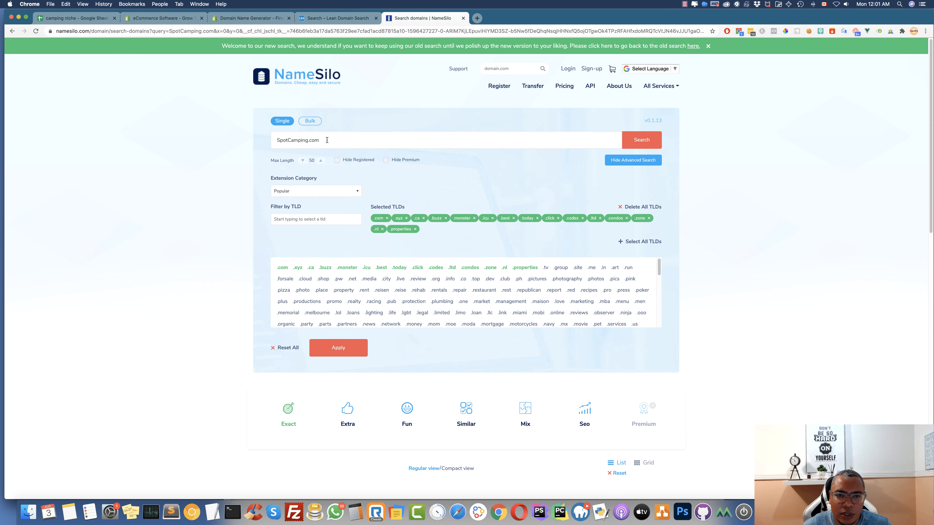
triple_click(313, 141)
key("cmd+v")
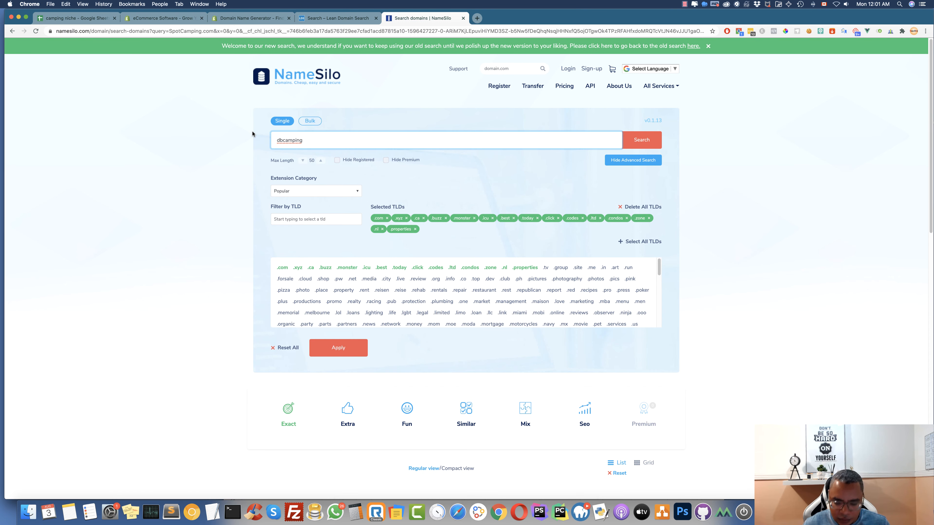
type(".com")
key("Return")
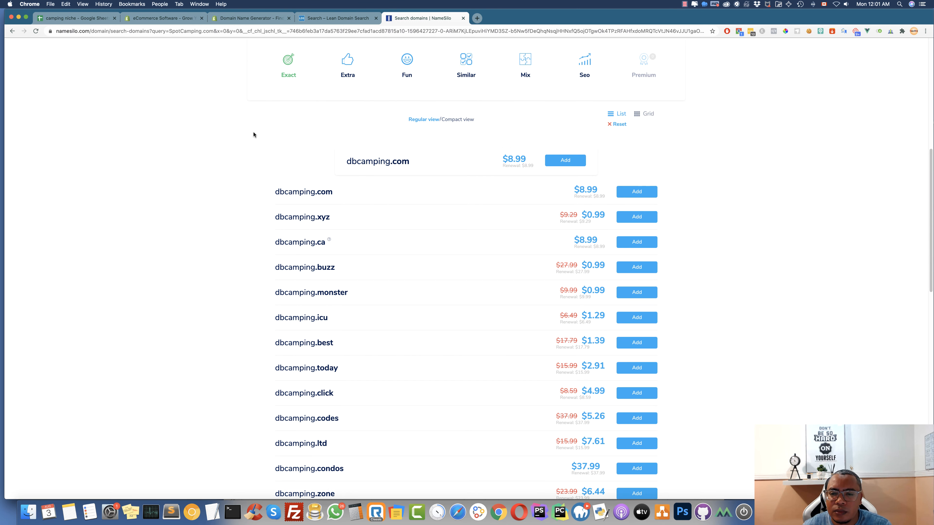
left_click_drag(333, 193, 272, 192)
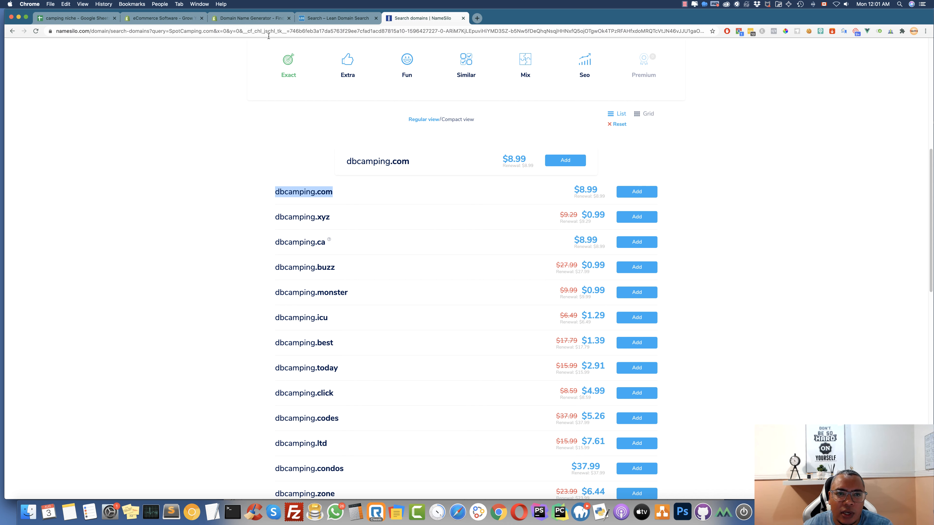
left_click(158, 18)
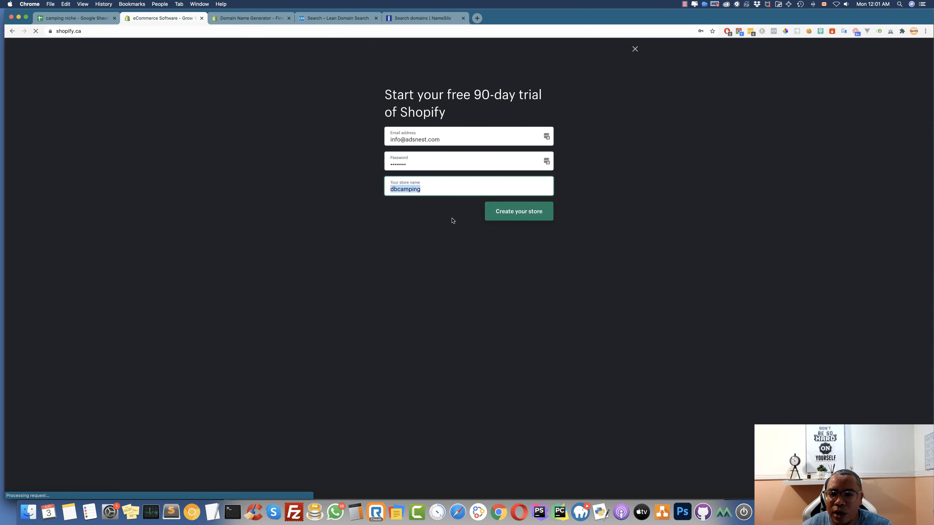
Create the dbcamping store, save its login to LastPass, and select the myshopify URL
left_click(525, 216)
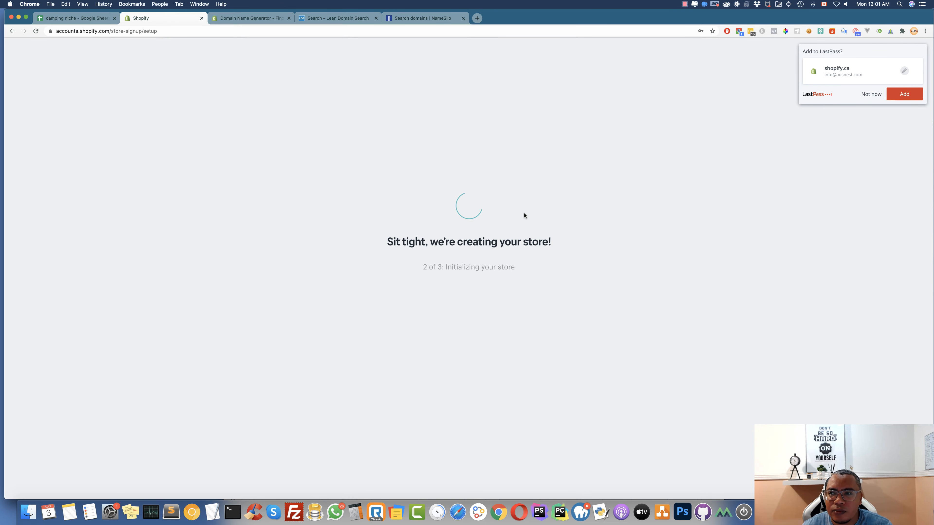
left_click(902, 95)
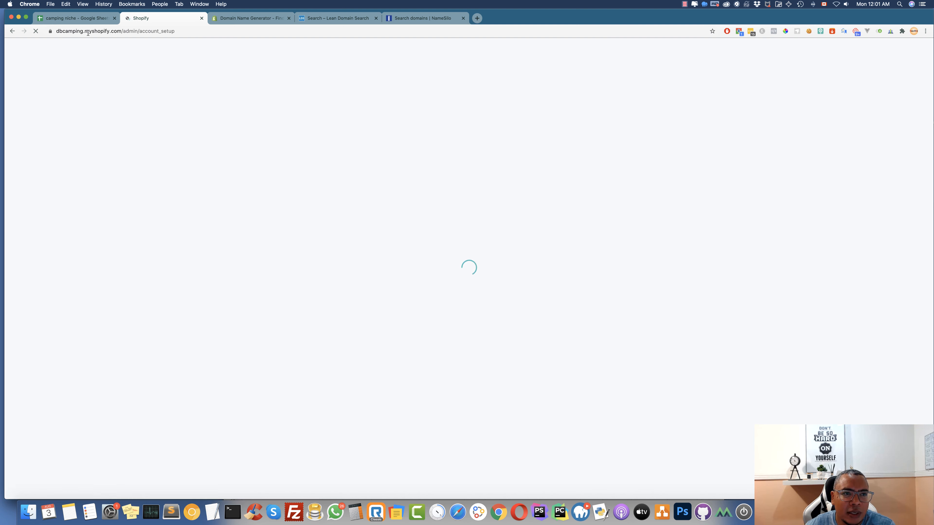
left_click_drag(125, 31, 41, 31)
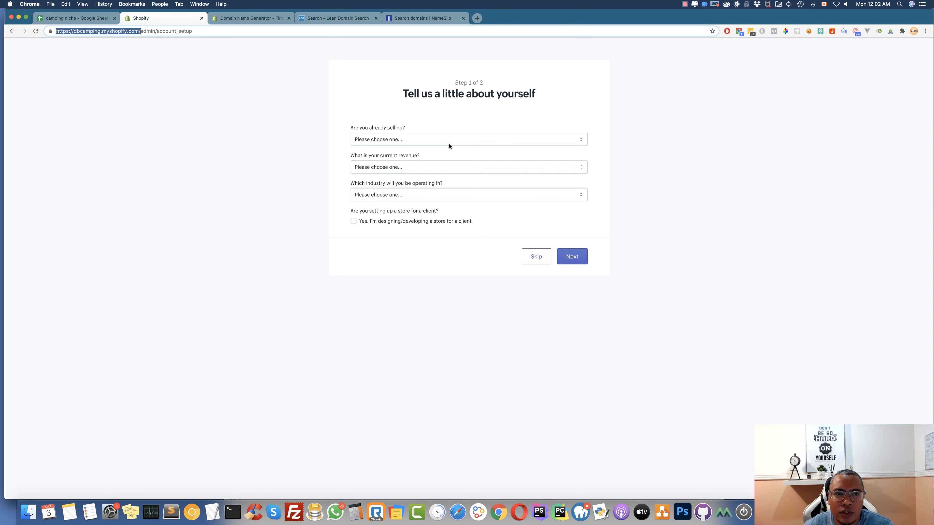
Answer the setup questions with not selling yet, $0 CAD revenue and Other industry, then continue
left_click(422, 19)
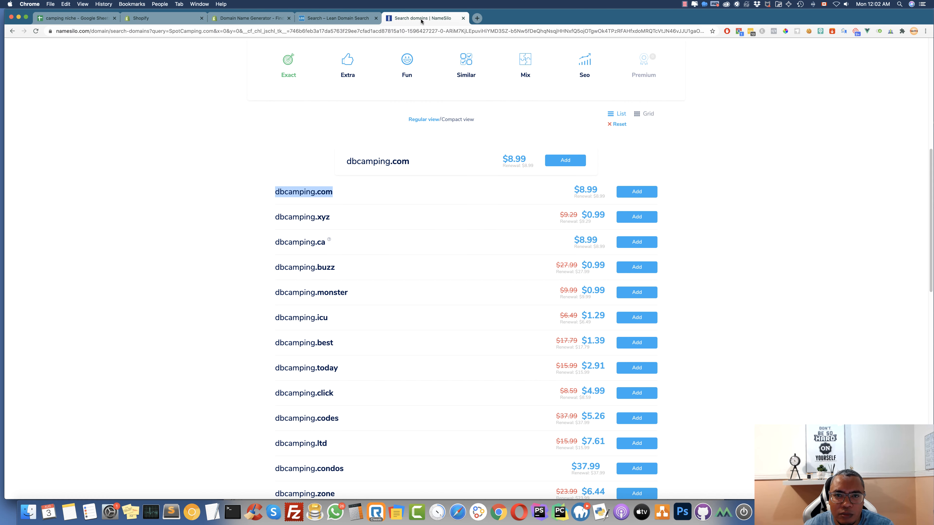
scroll(292, 113, "up", 5)
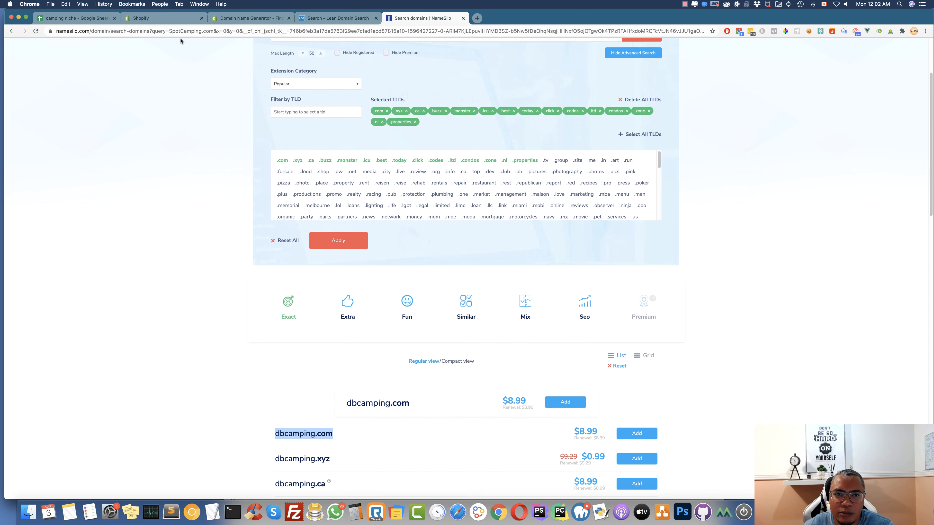
left_click(162, 18)
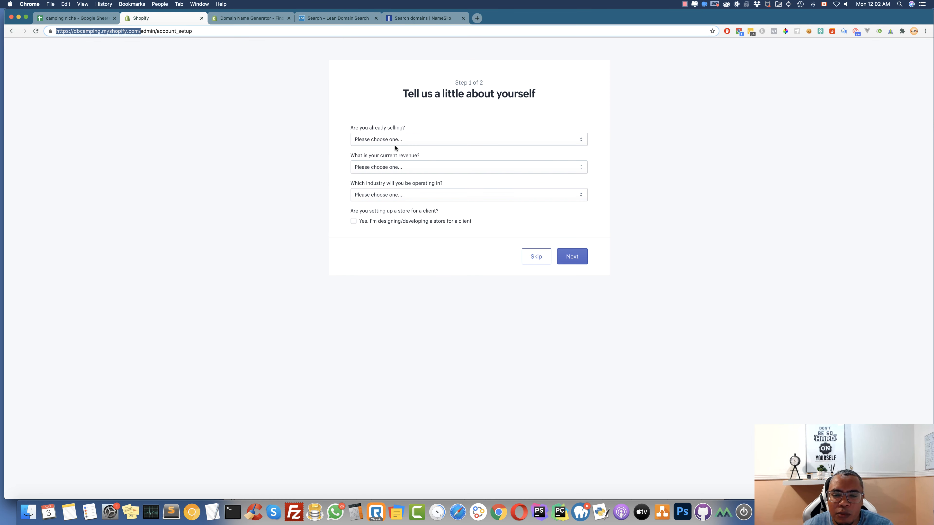
left_click(378, 140)
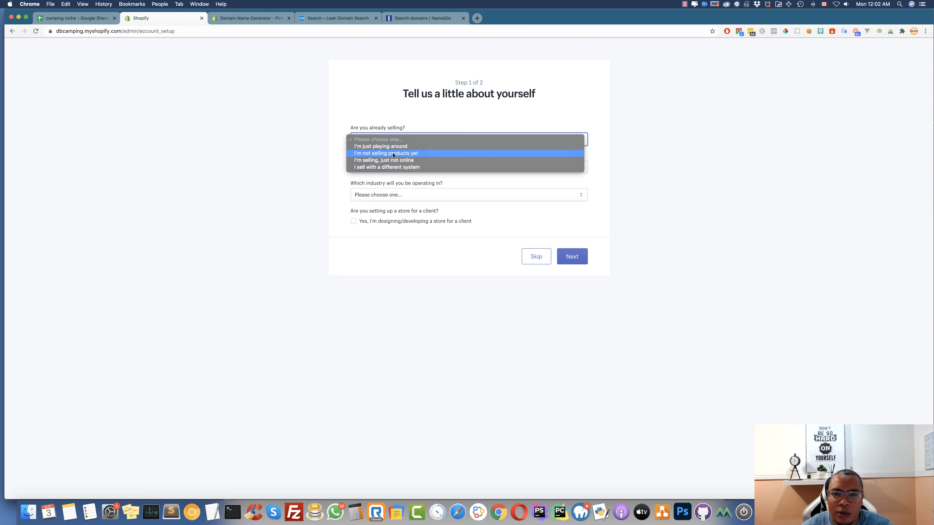
left_click(379, 153)
left_click(407, 168)
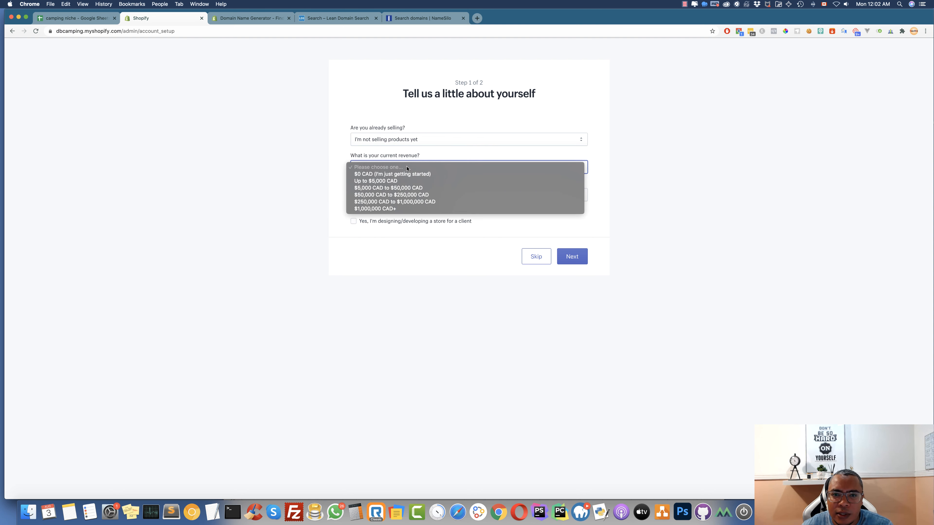
left_click(402, 176)
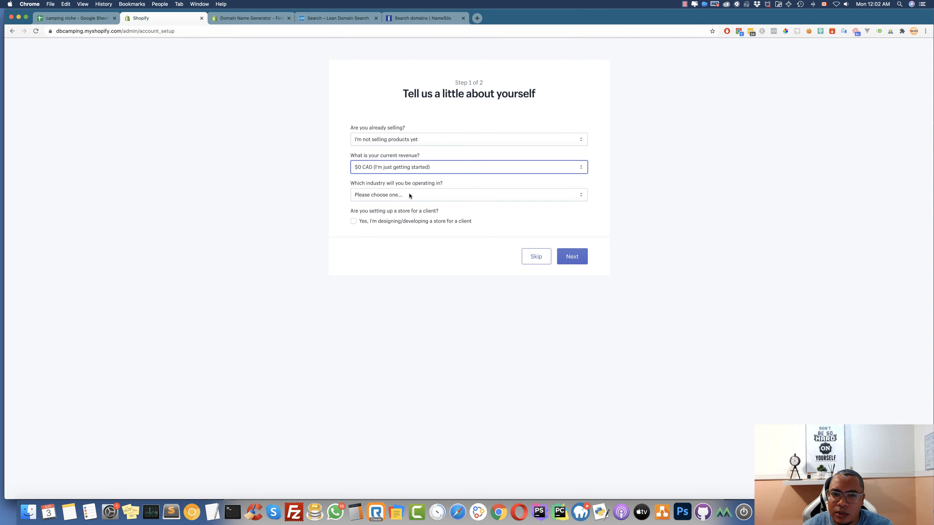
left_click(393, 196)
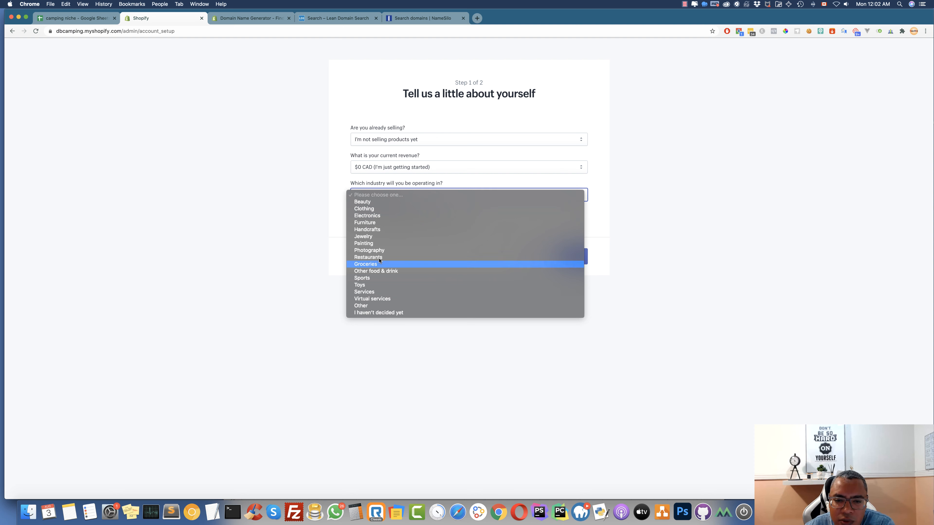
left_click(360, 306)
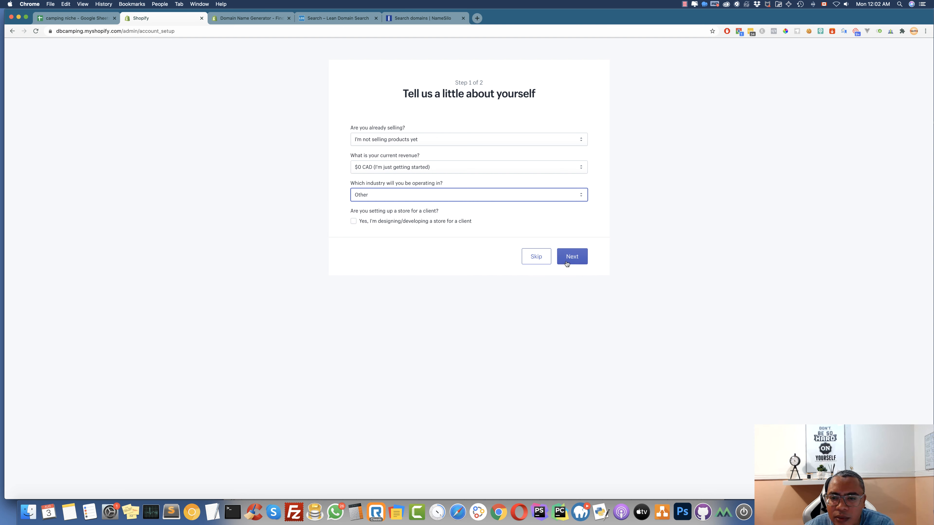
left_click(567, 264)
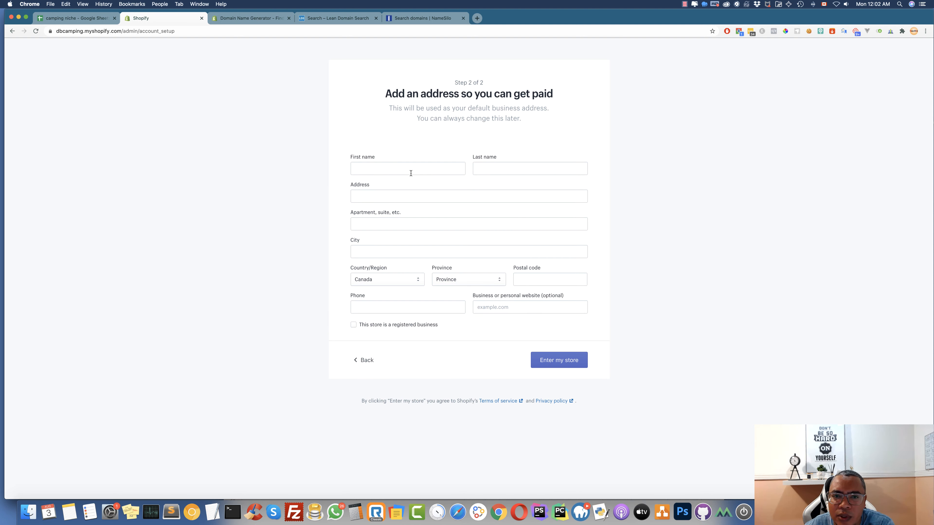
Autofill the business address from a saved entry, correct the last name, and choose the suggested street address
left_click(411, 166)
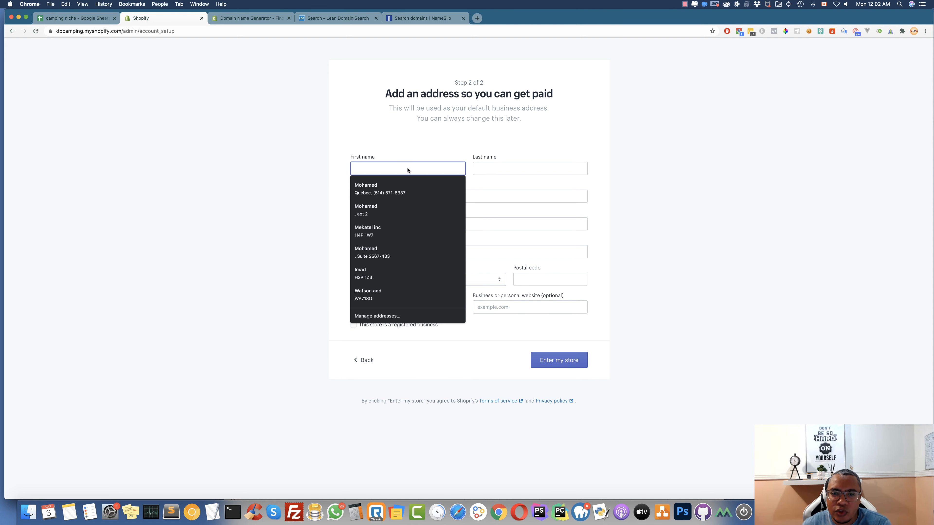
left_click(394, 189)
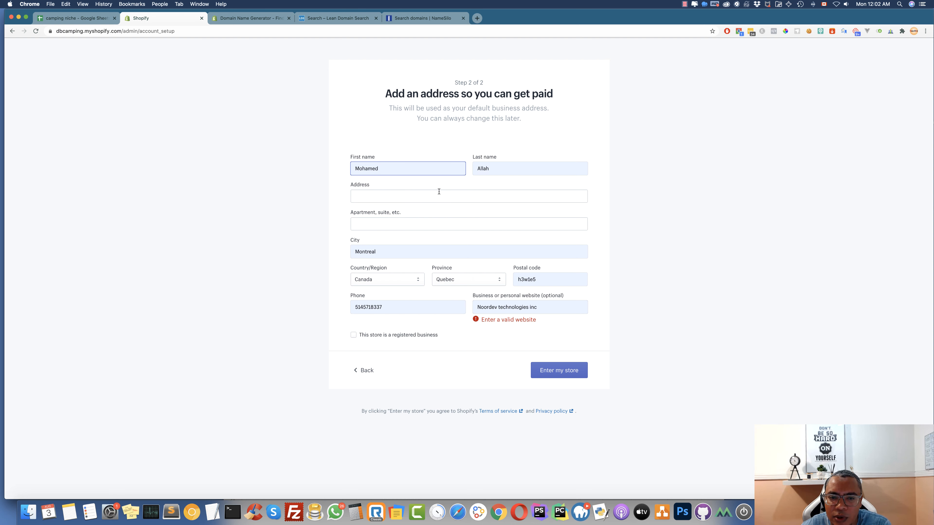
left_click(476, 169)
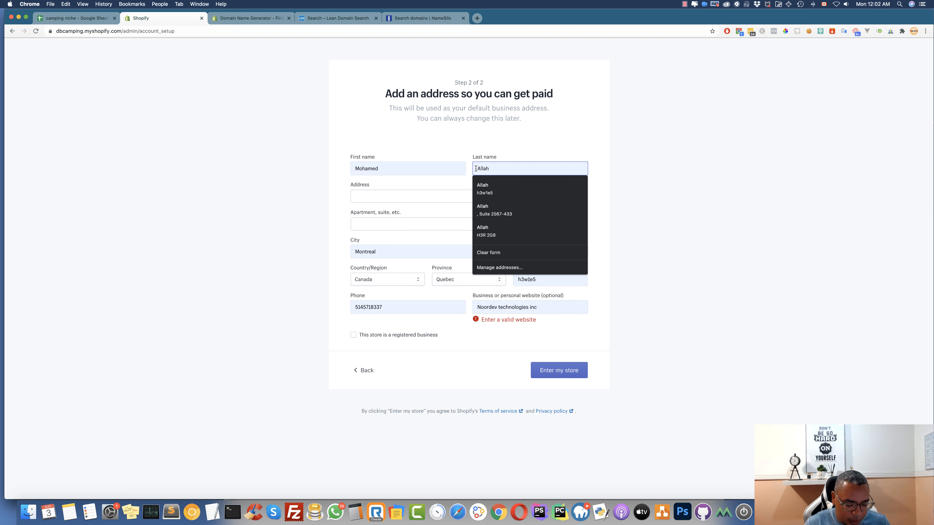
type("Rida")
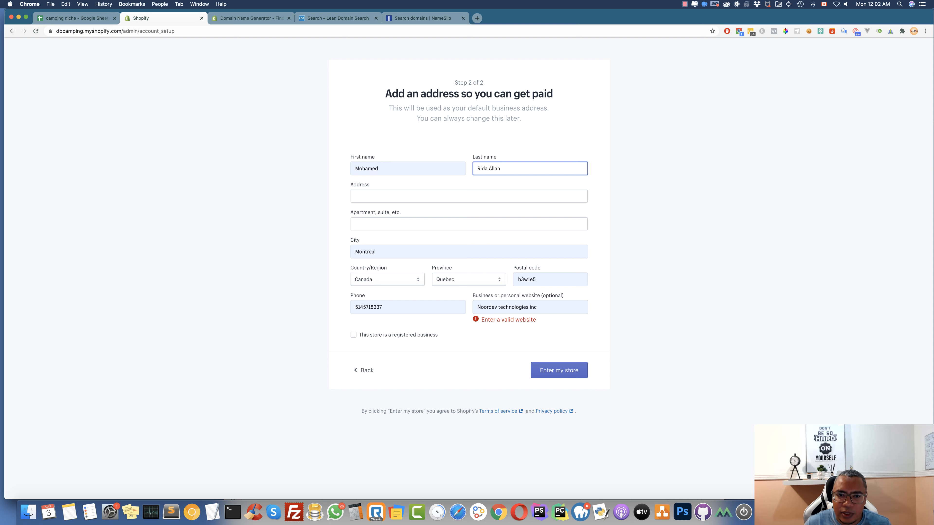
left_click(384, 196)
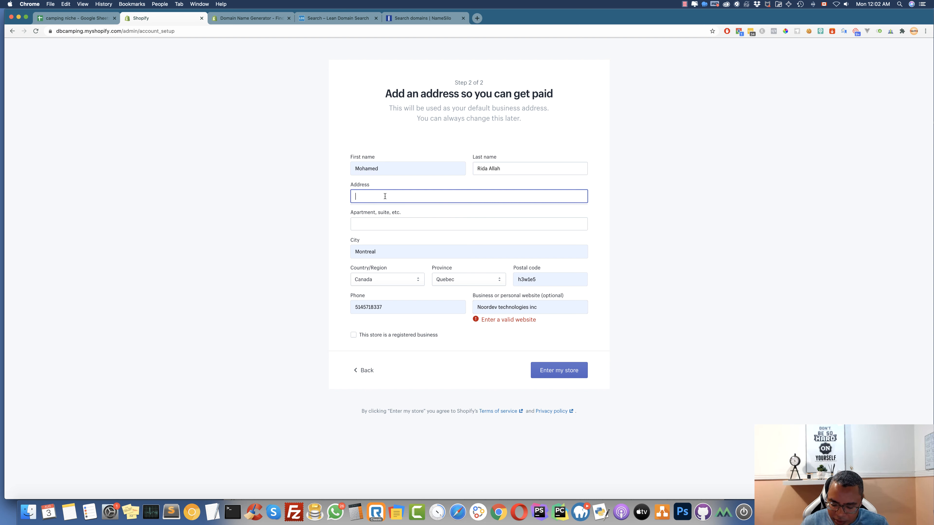
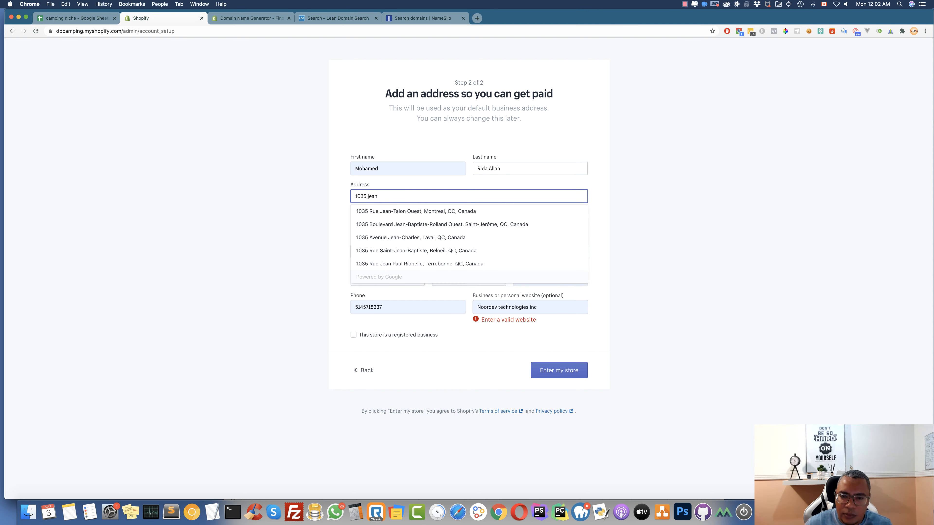
left_click(411, 212)
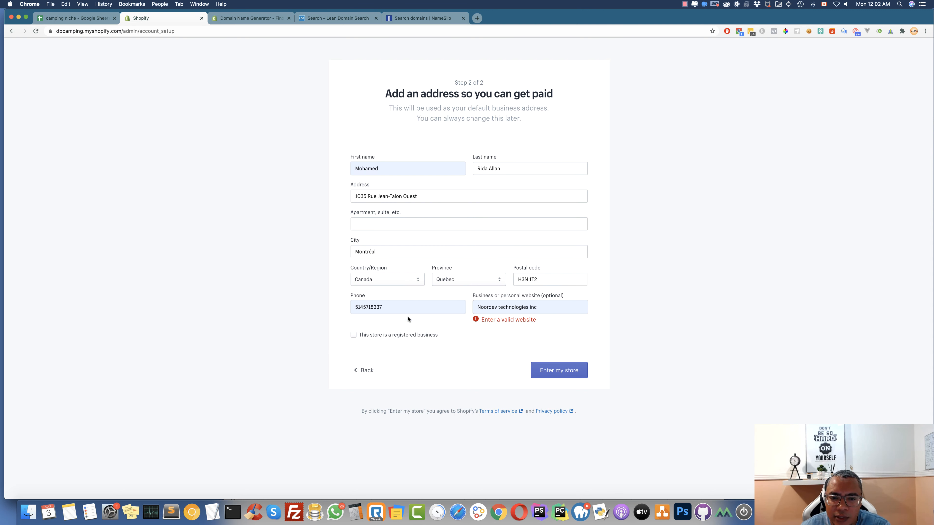
Clear the invalid website, replace the phone number with a new one, and submit to enter the store
left_click_drag(544, 307, 468, 294)
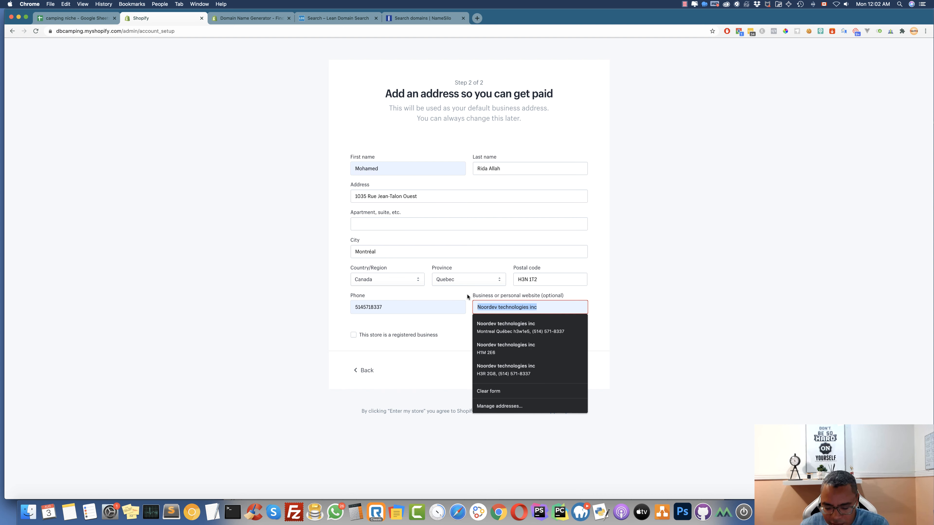
key("BackSpace")
left_click_drag(391, 309, 329, 294)
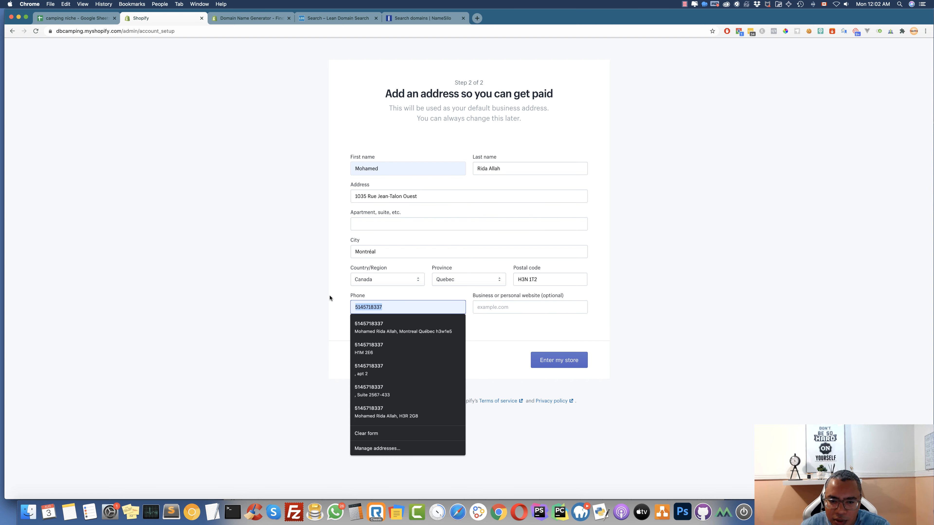
key("BackSpace")
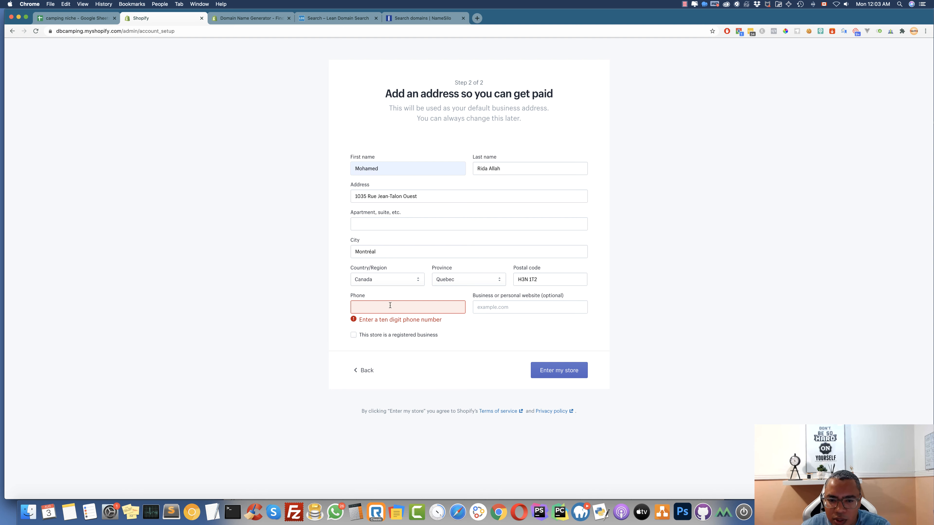
left_click(388, 306)
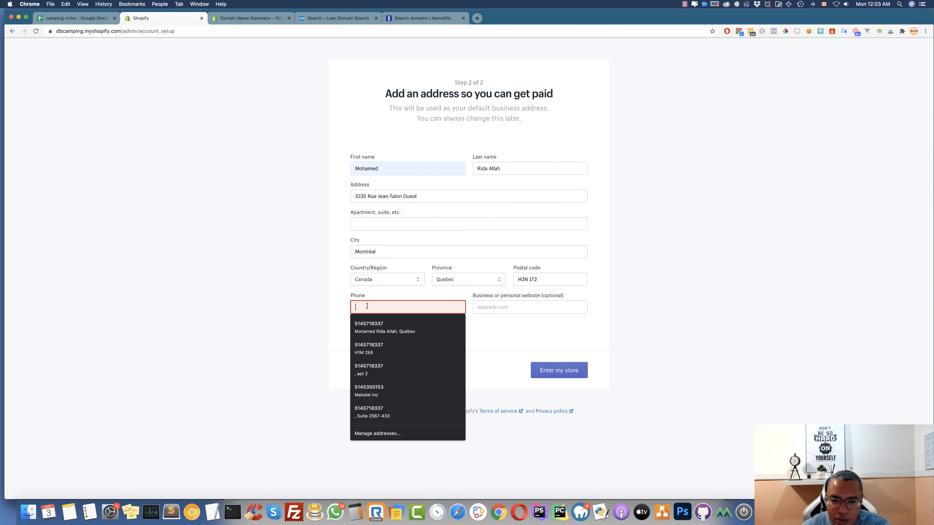
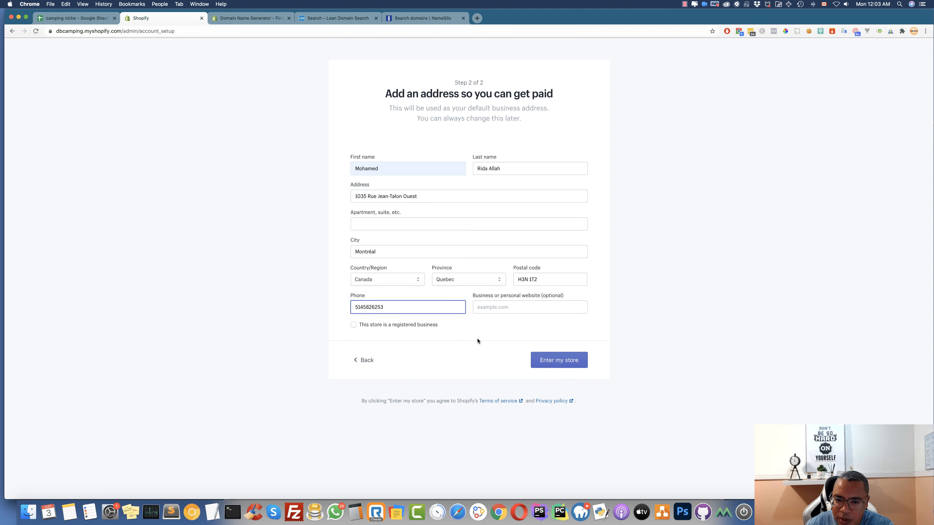
left_click(566, 361)
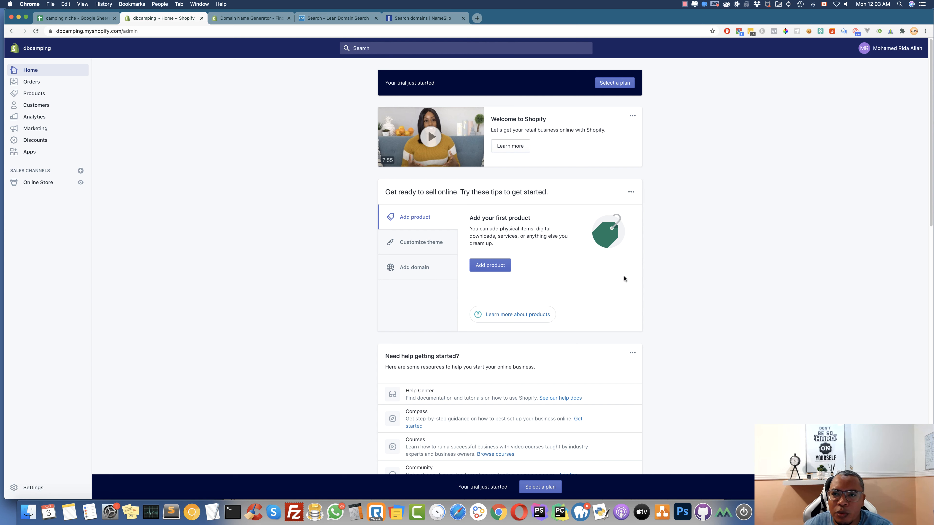
Preview the dbcamping storefront in a new tab, scrolling through it, then return to the admin dashboard
left_click(81, 183)
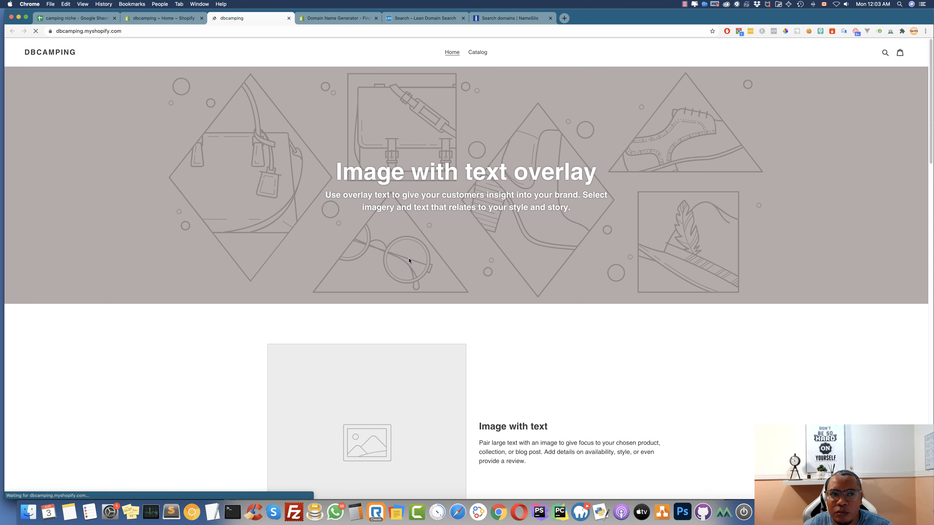
scroll(409, 260, "down", 15)
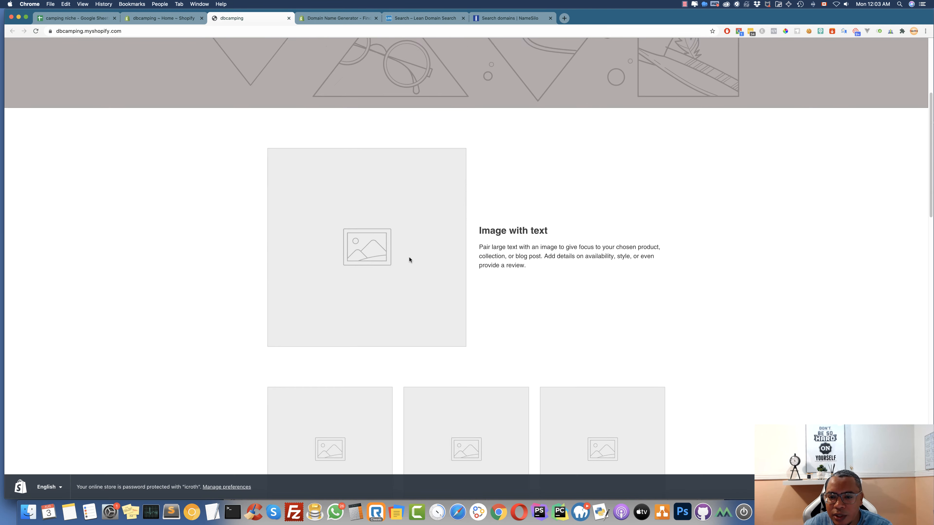
scroll(410, 260, "down", 12)
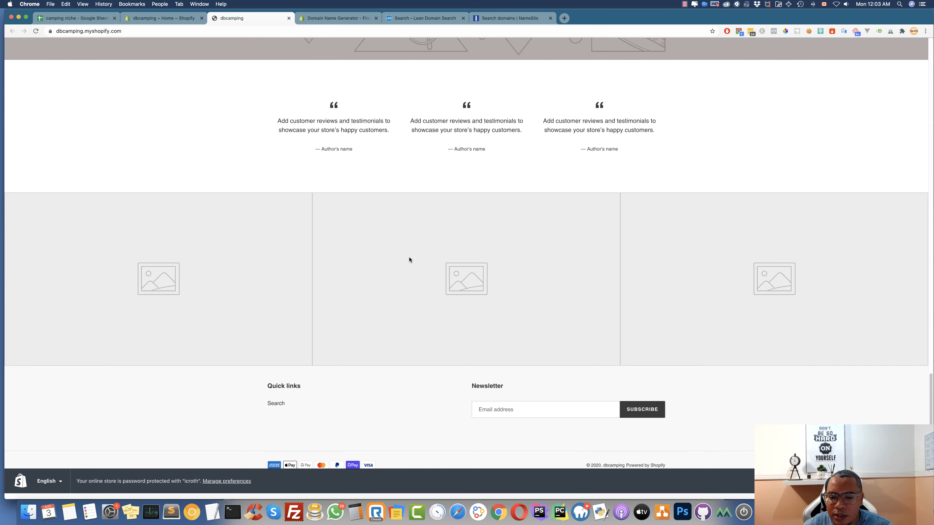
scroll(410, 260, "up", 20)
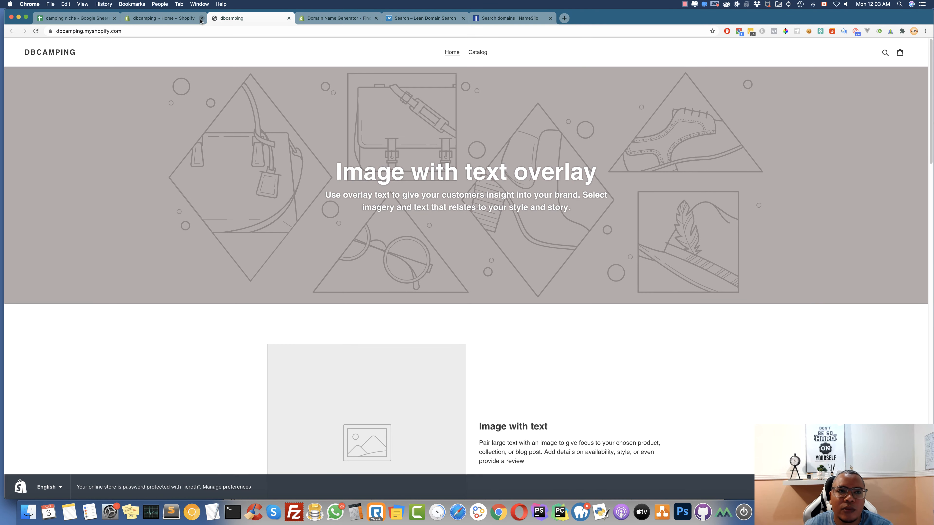
left_click(189, 22)
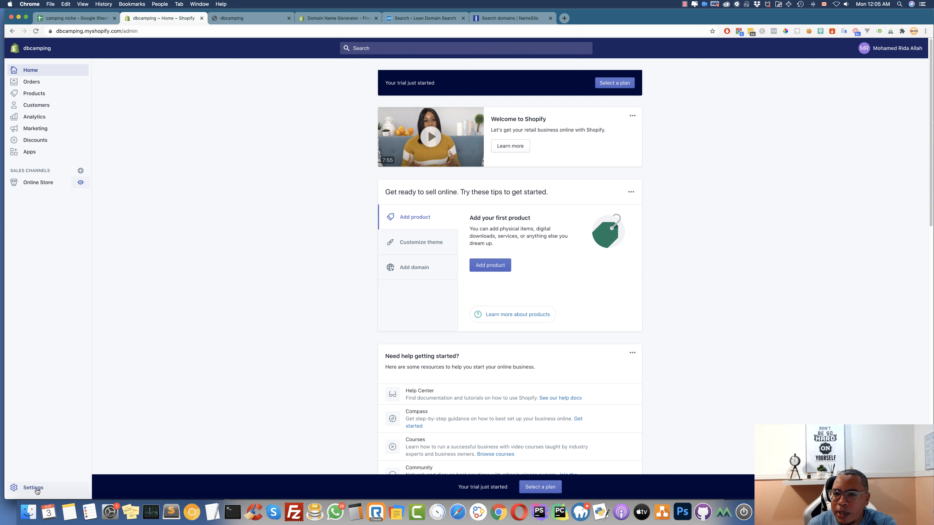
Go to Products > Collections, copy TENTS & SHELTERS from Collections sheet cell A2, and start a new collection
left_click(37, 94)
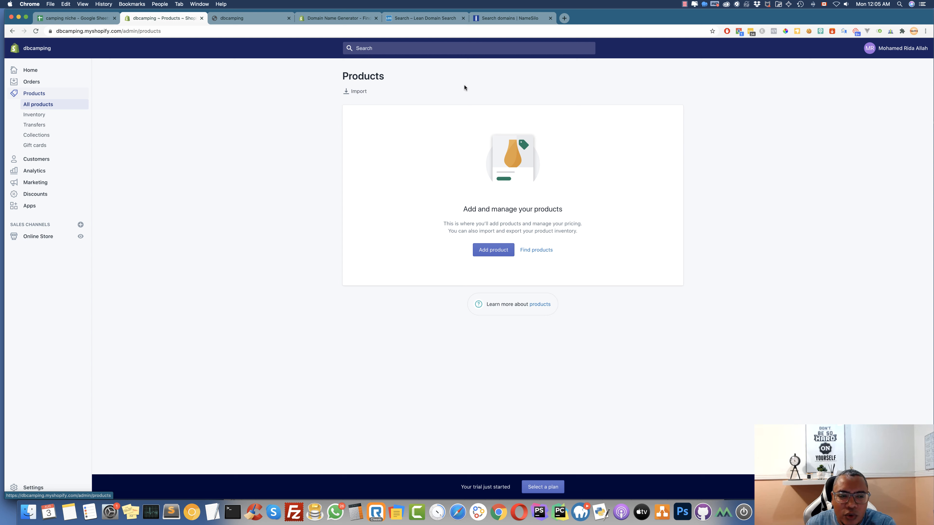
left_click(41, 135)
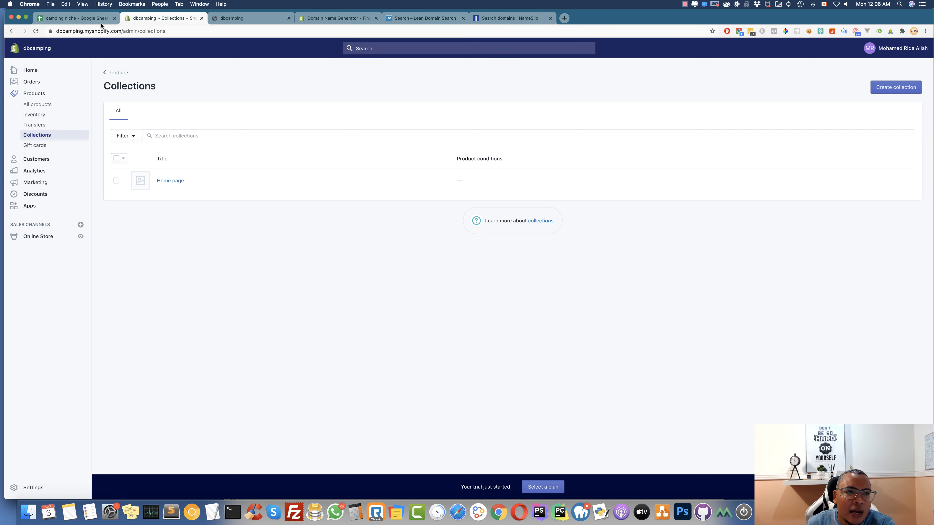
left_click(88, 20)
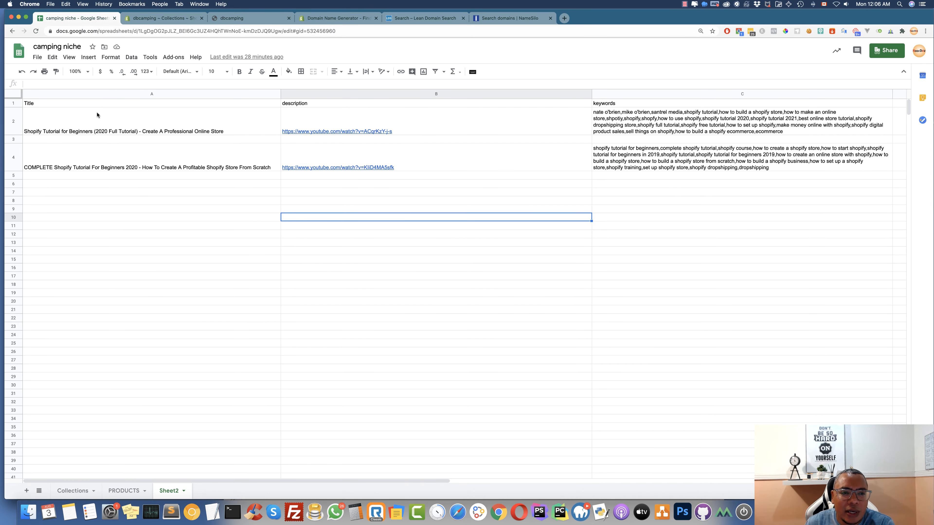
left_click(86, 496)
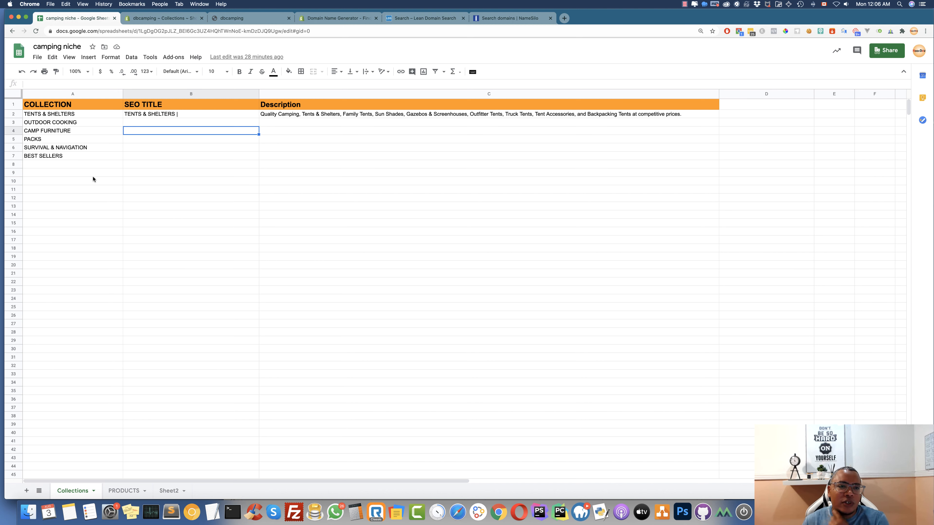
double_click(73, 115)
left_click_drag(75, 114, 24, 115)
key("super+c")
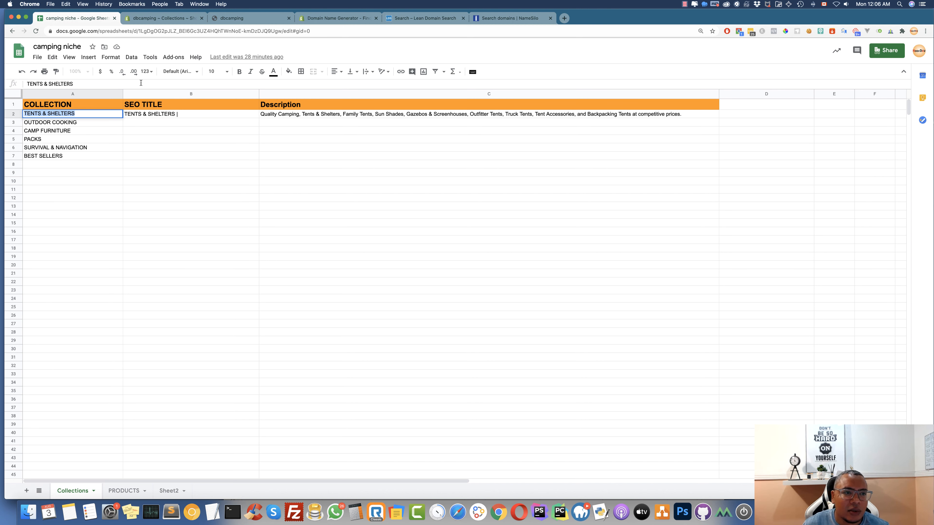
left_click(153, 19)
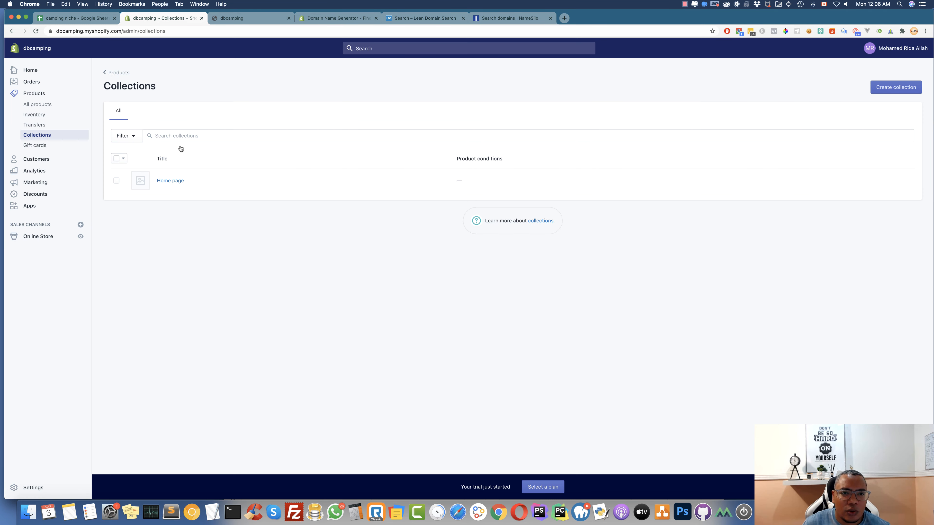
left_click(879, 92)
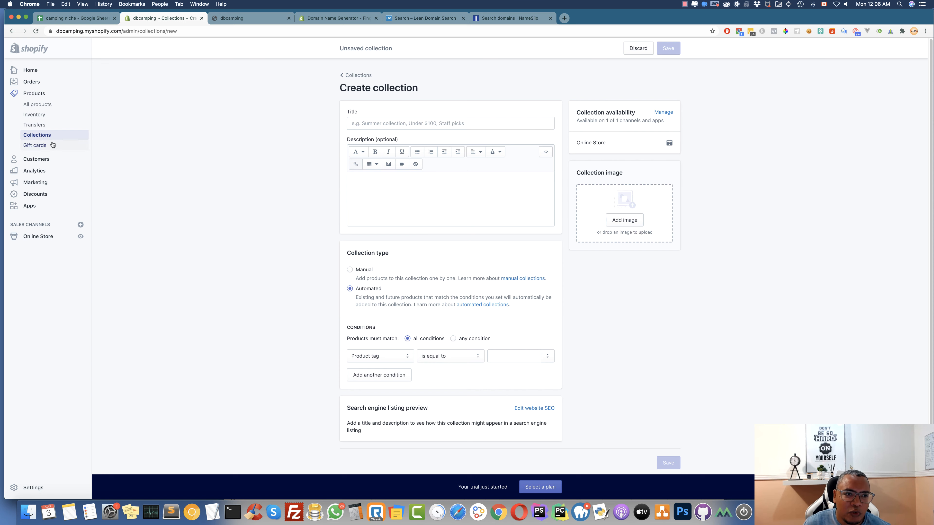
Title the new collection TENTS & SHELTERS and set it to Manual
left_click(396, 124)
key("super+v")
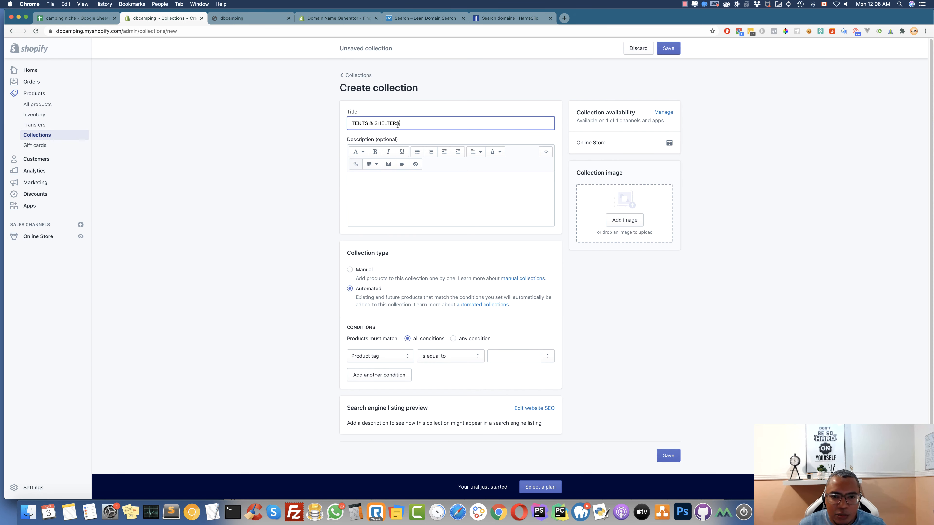
left_click(388, 193)
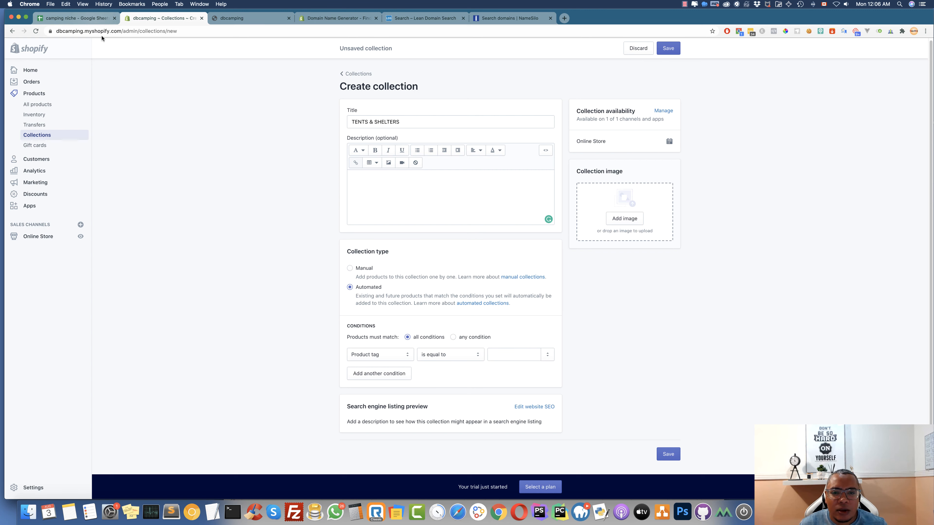
left_click(350, 267)
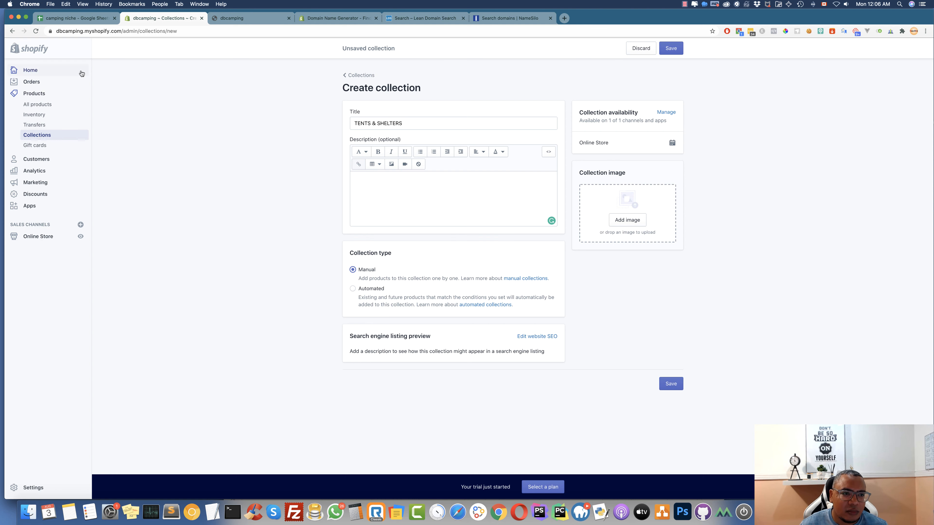
Paste the Quality Camping description from cell C2 and save the collection
left_click(95, 19)
double_click(331, 114)
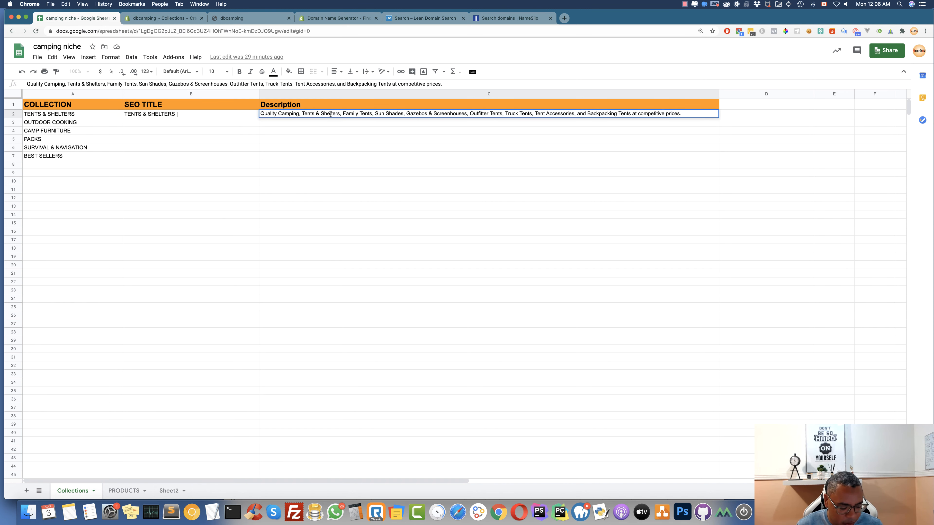
key("super+a")
key("super+c")
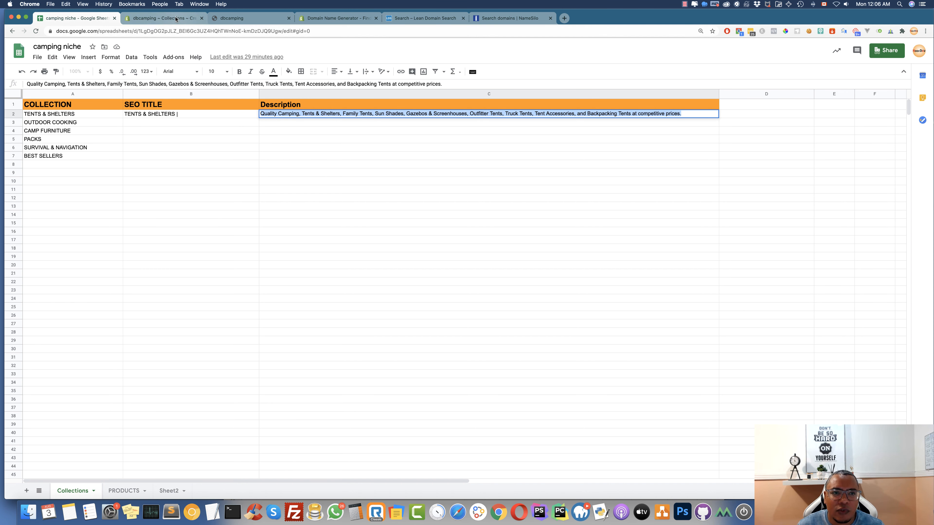
left_click(176, 19)
left_click(372, 176)
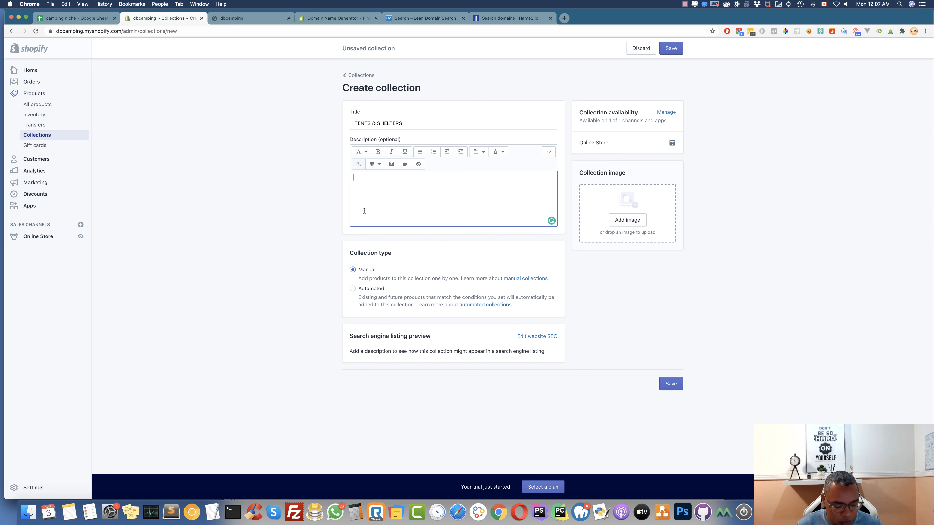
key("super+v")
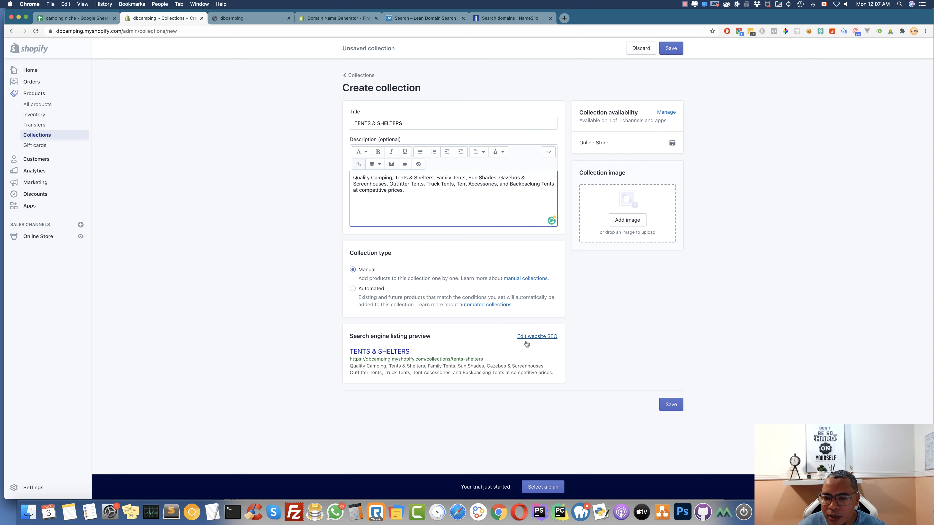
left_click(672, 404)
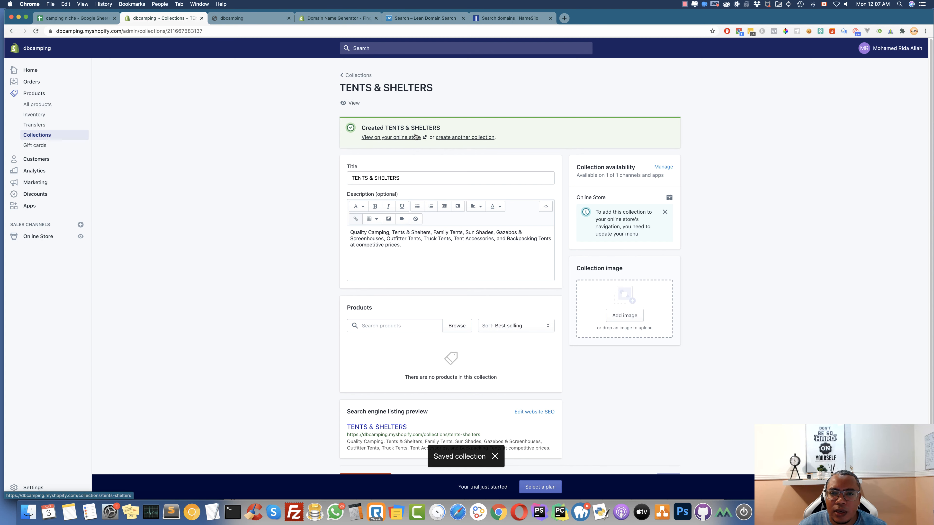
Create and save an OUTDOOR COOKING collection using the name copied from cell A3
left_click(478, 137)
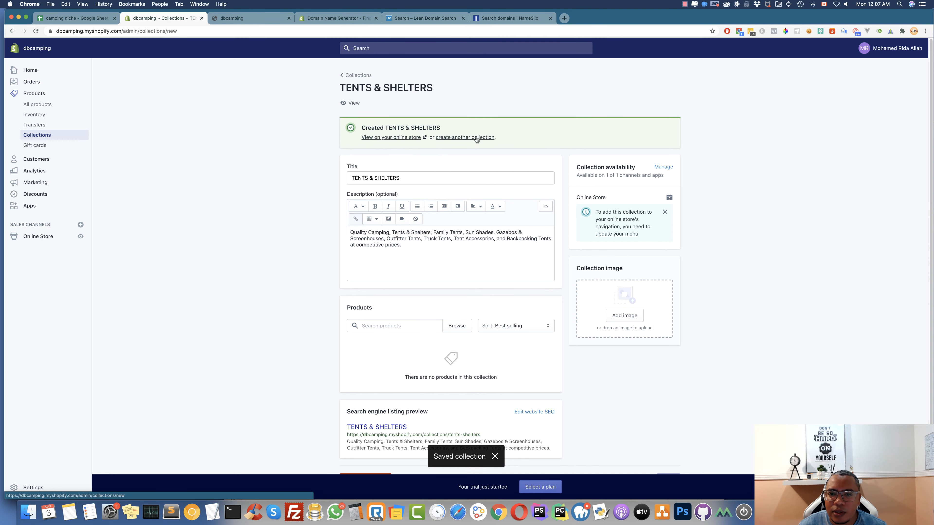
left_click(79, 19)
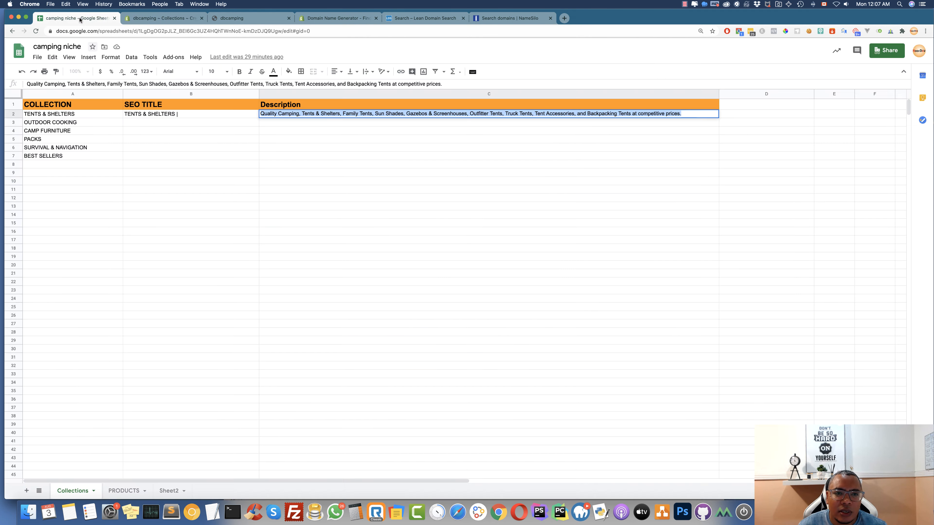
double_click(79, 113)
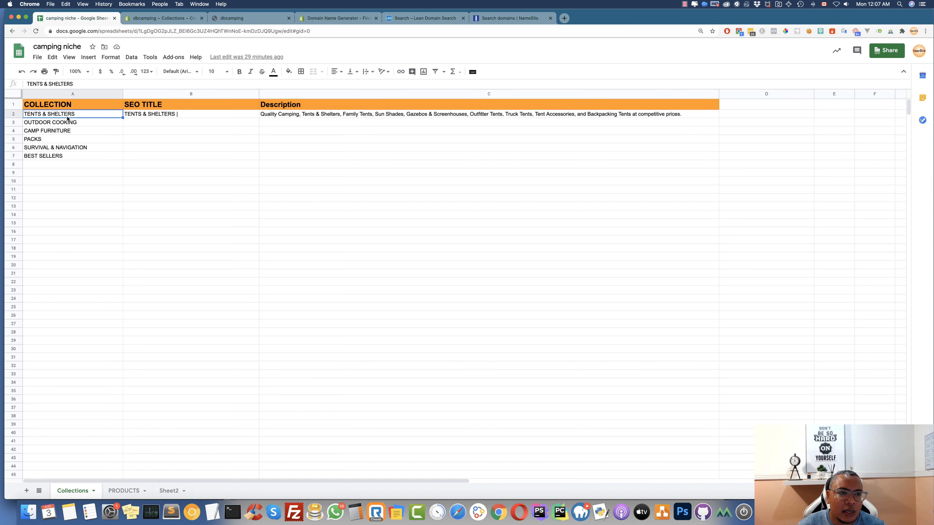
double_click(79, 123)
left_click_drag(79, 122, 10, 116)
key("super+c")
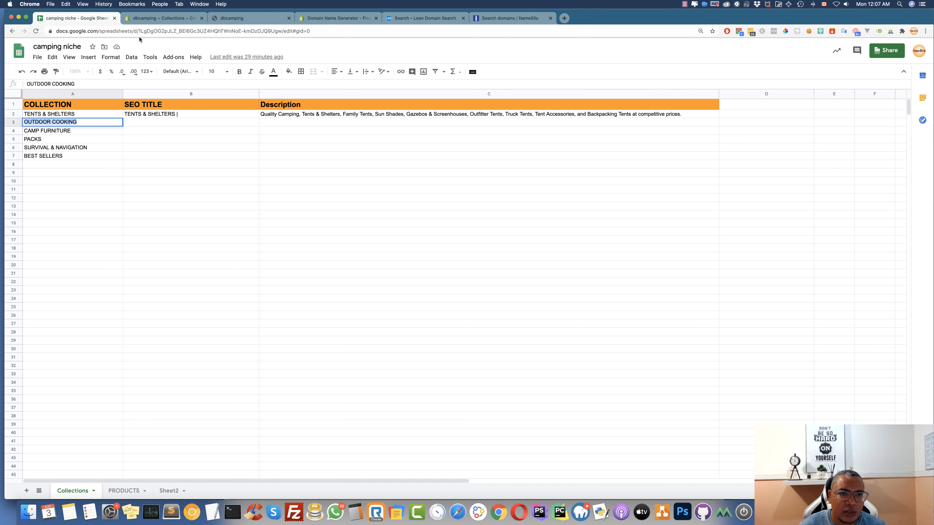
left_click(161, 18)
left_click(392, 126)
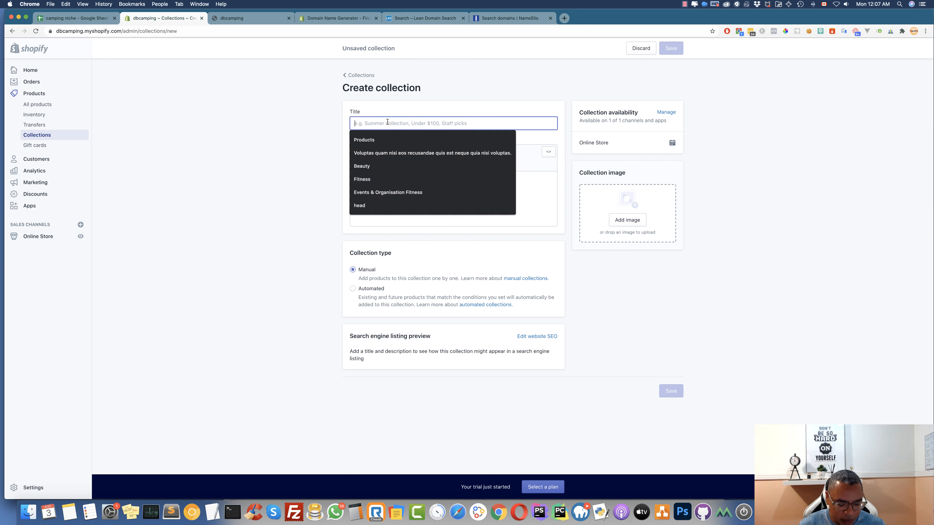
key("super+v")
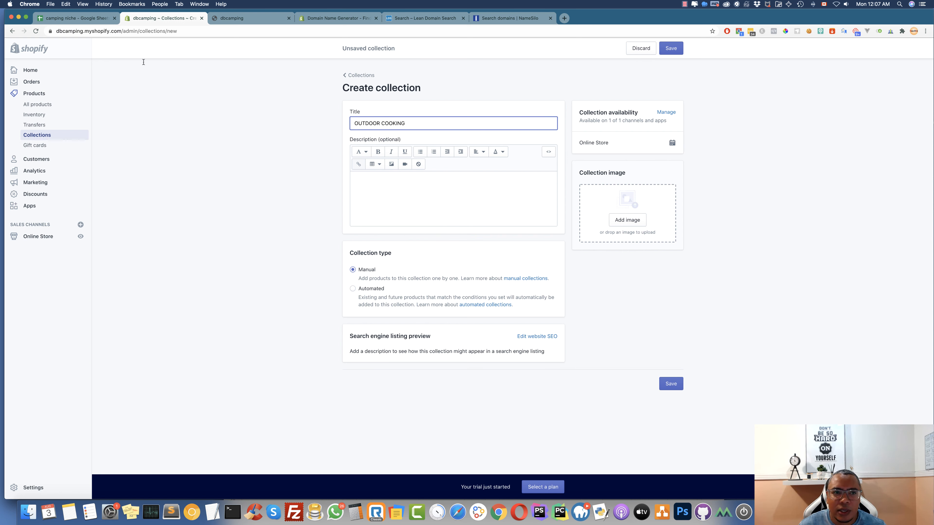
left_click(356, 181)
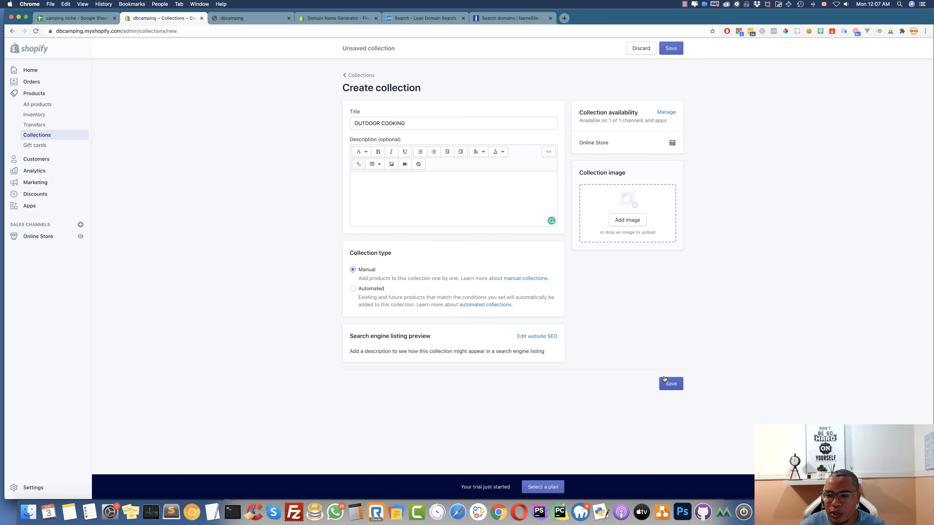
left_click(670, 384)
Create and save a CAMP FURNITURE collection using the name from cell A4
left_click(100, 18)
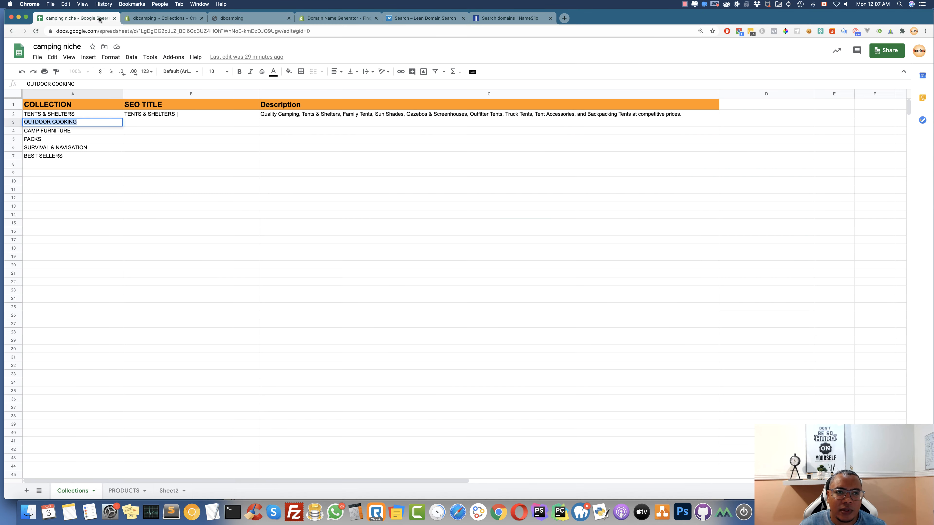
double_click(76, 131)
left_click_drag(78, 130, 14, 123)
key("super+c")
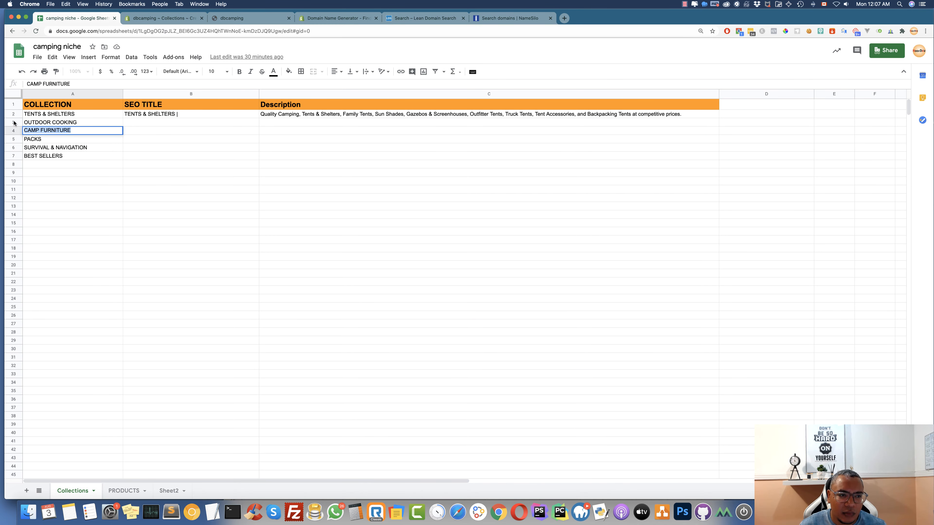
left_click(158, 21)
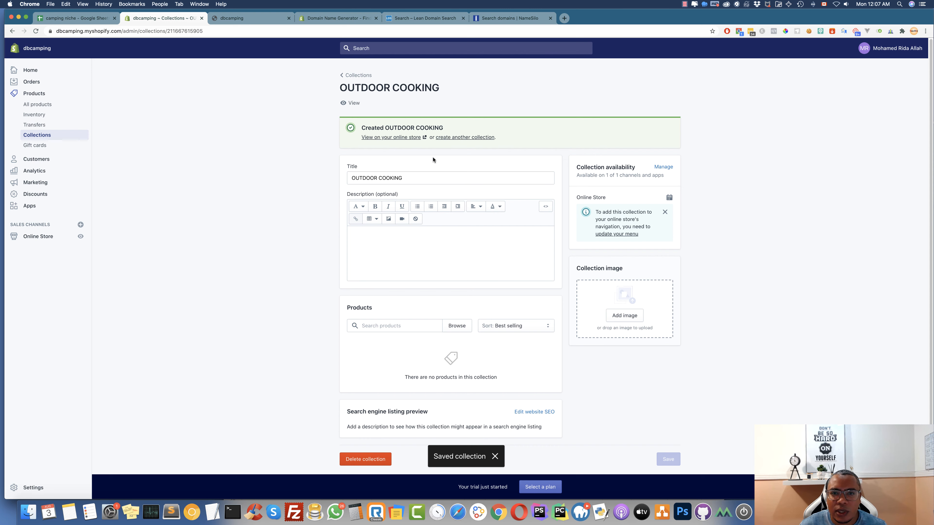
left_click(469, 140)
left_click(396, 123)
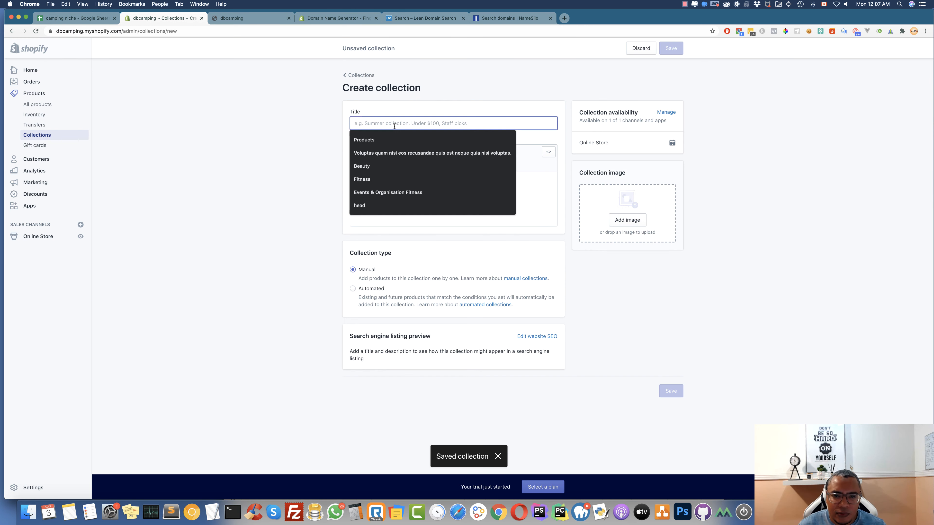
key("super+v")
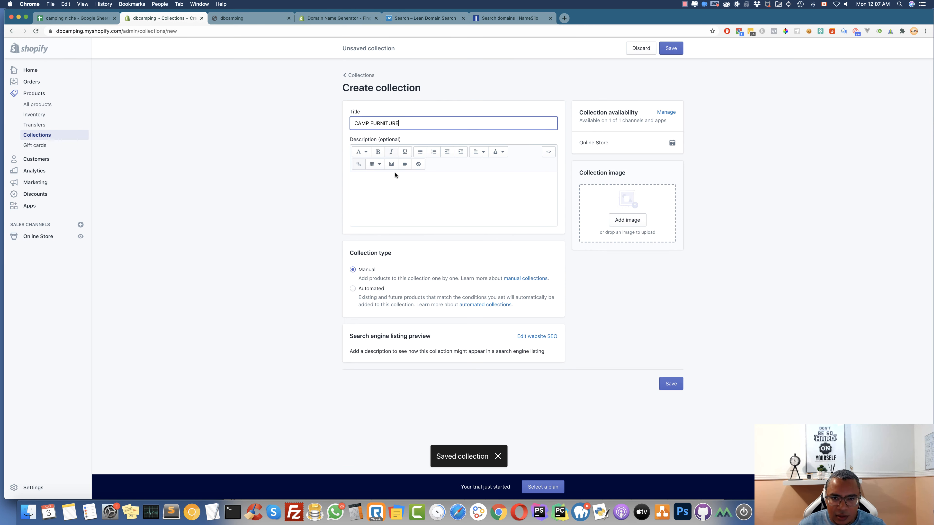
left_click(671, 384)
Create and save a PACKS collection using the name from cell A5
left_click(67, 19)
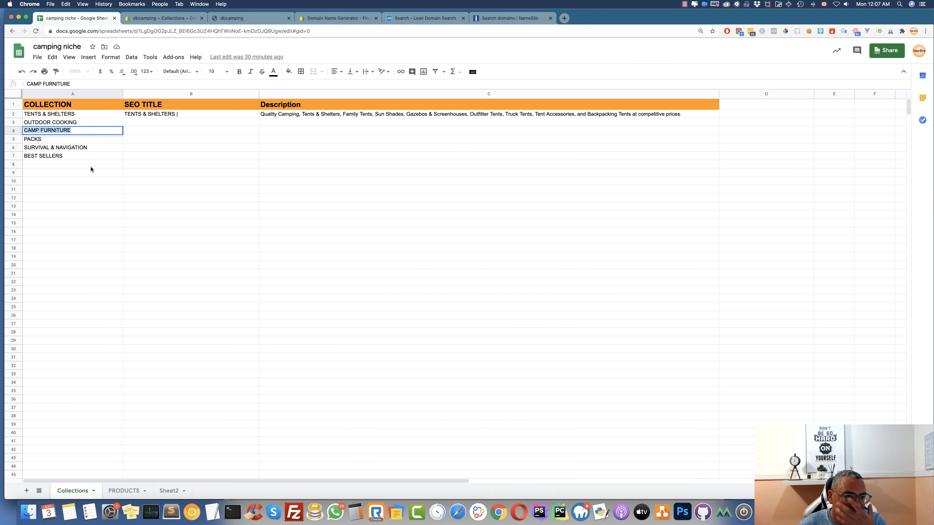
double_click(48, 141)
left_click_drag(48, 140, 9, 140)
key("cmd+c")
left_click(163, 18)
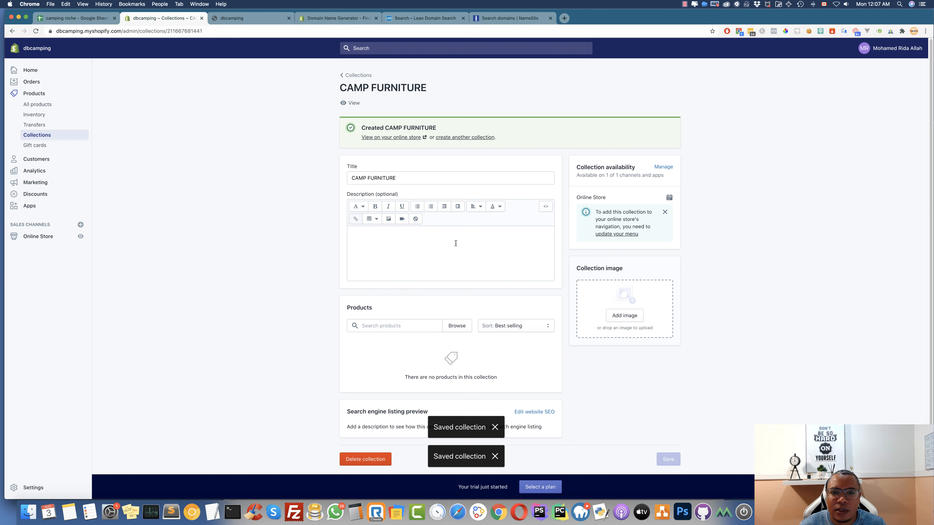
left_click(476, 138)
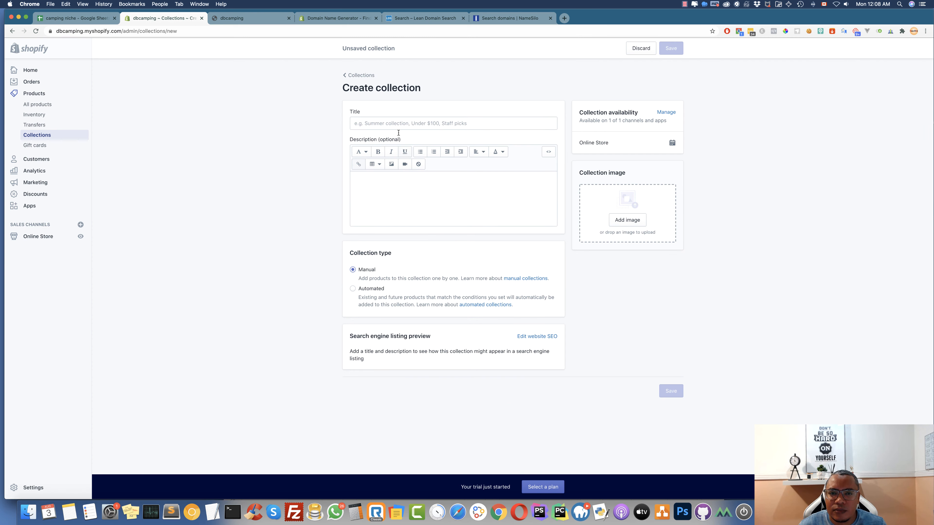
left_click(441, 123)
key("cmd+v")
left_click(672, 384)
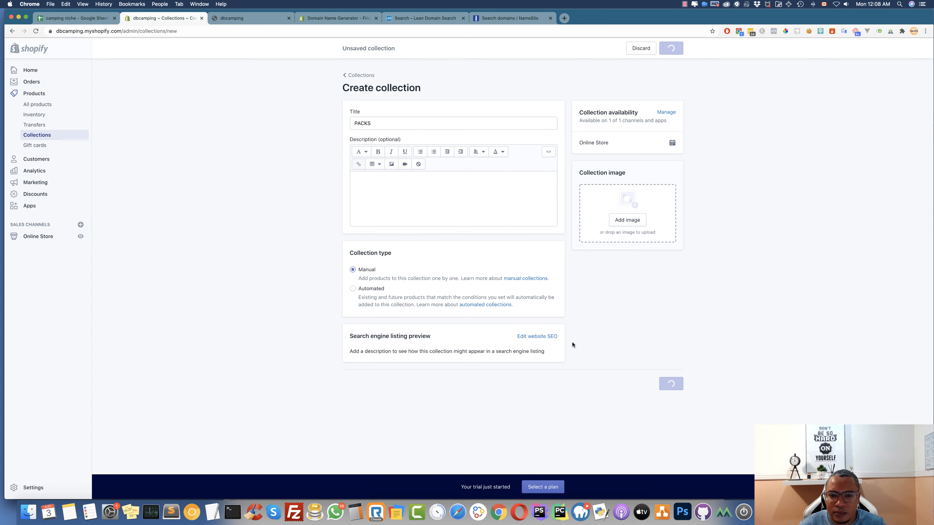
Create and save a SURVIVAL & NAVIGATION collection using the name from cell A6
left_click(97, 20)
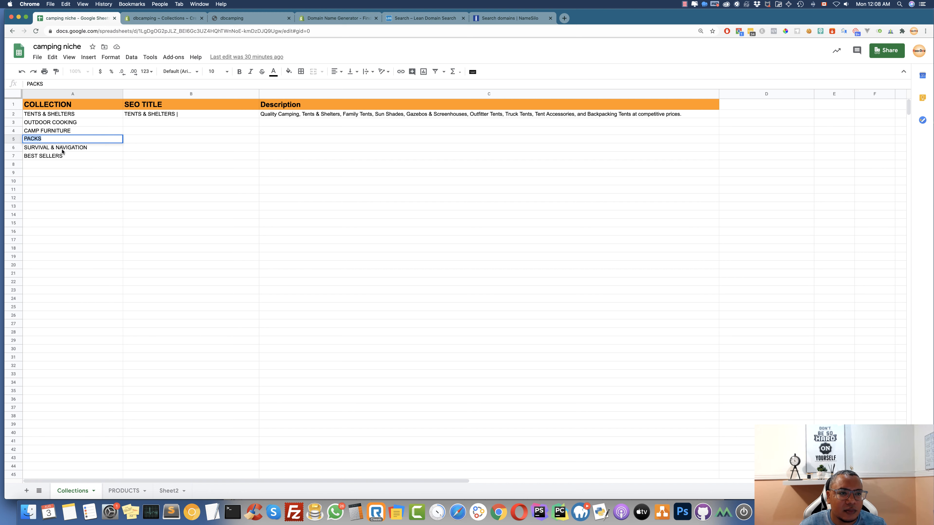
left_click(36, 147)
key("Return")
key("super+a")
key("super+c")
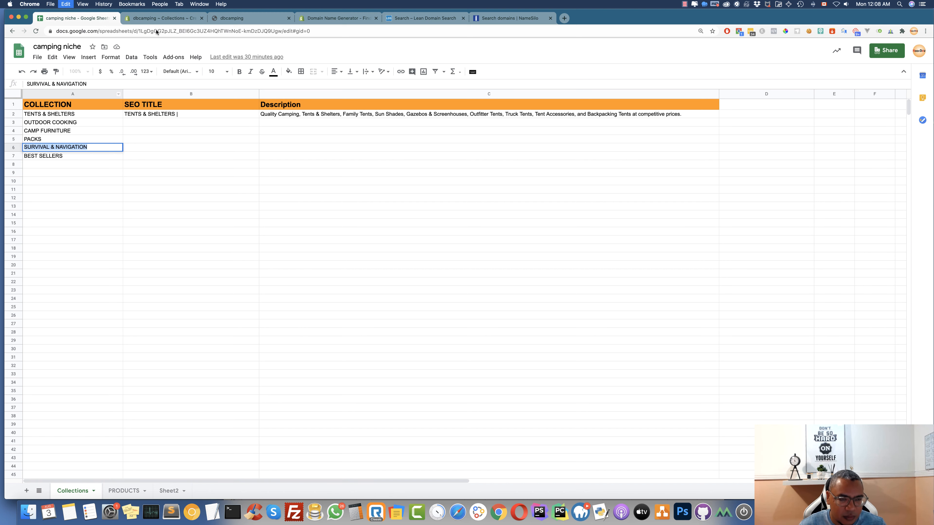
left_click(161, 18)
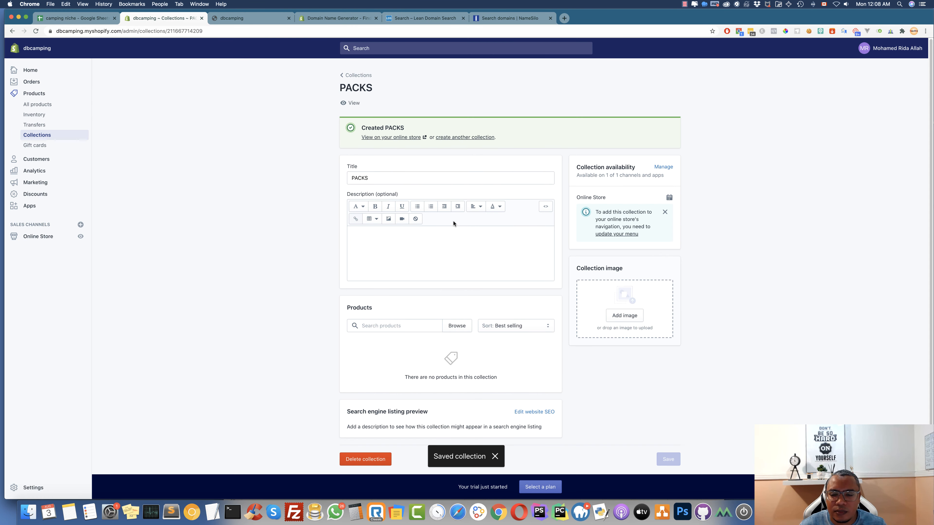
left_click(475, 137)
left_click(386, 123)
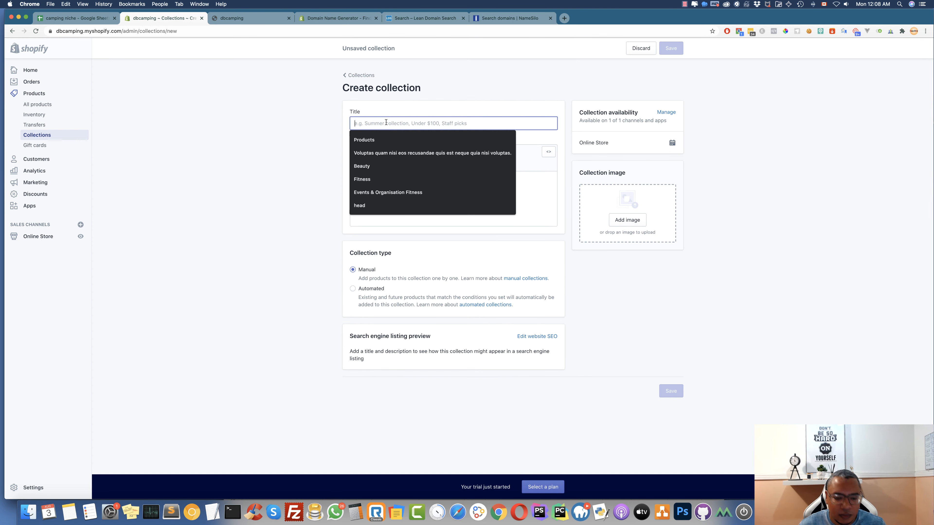
key("super+v")
left_click(669, 383)
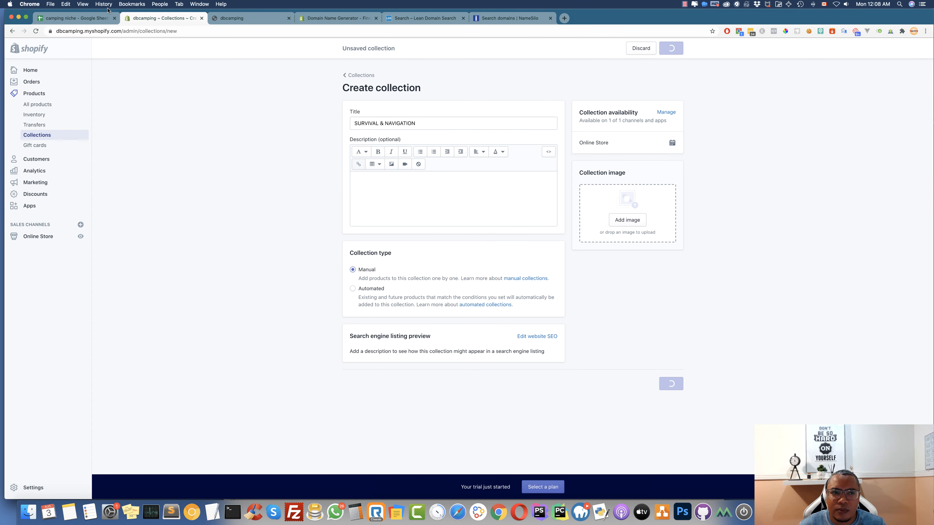
Start a BEST SELLERS collection from cell A7 and set it to Automated
left_click(75, 18)
double_click(69, 159)
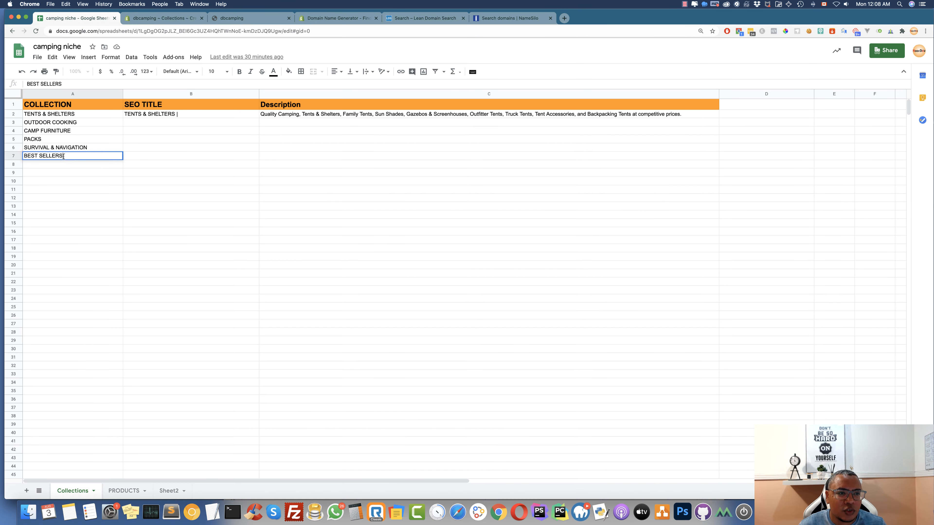
key("super+a")
key("super+c")
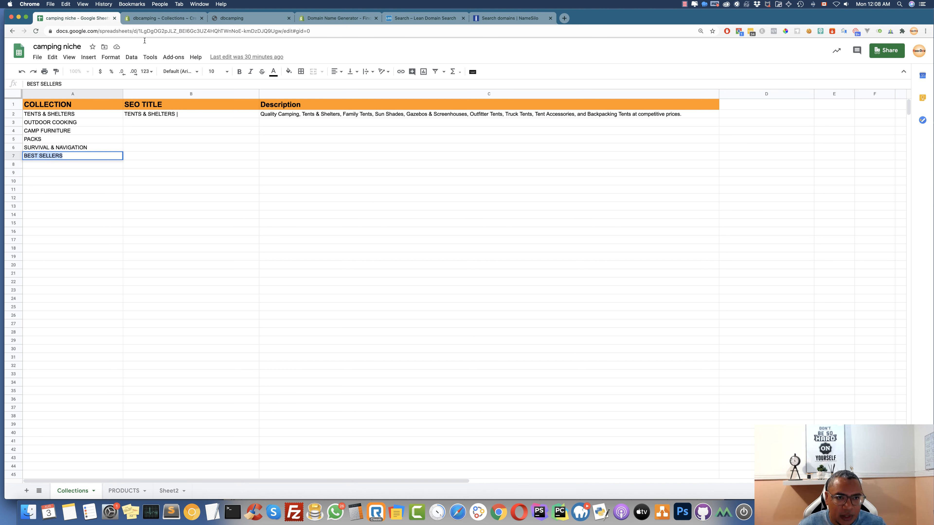
left_click(162, 19)
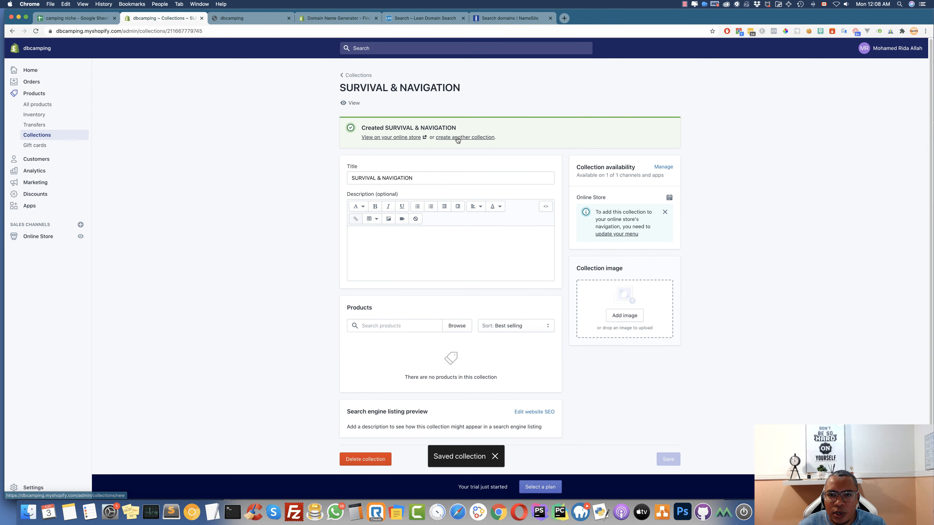
left_click(457, 137)
left_click(388, 125)
key("super+v")
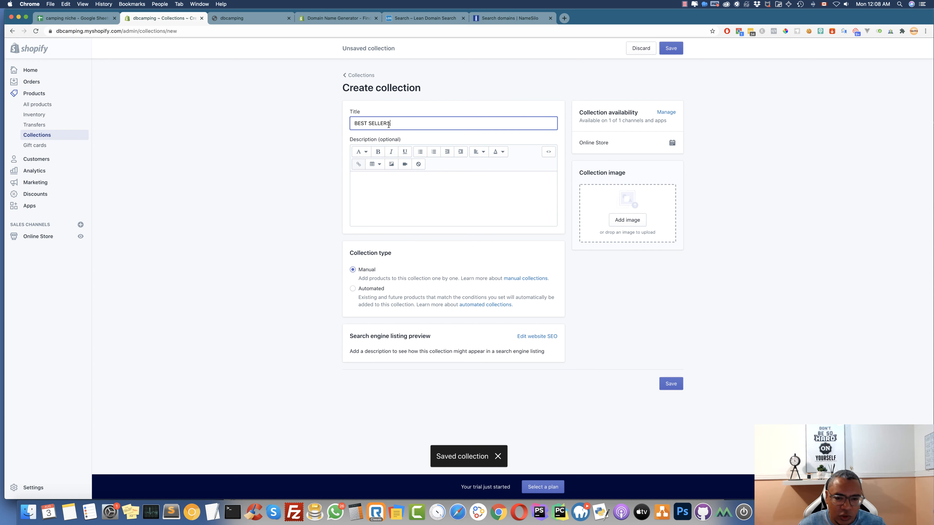
left_click(380, 293)
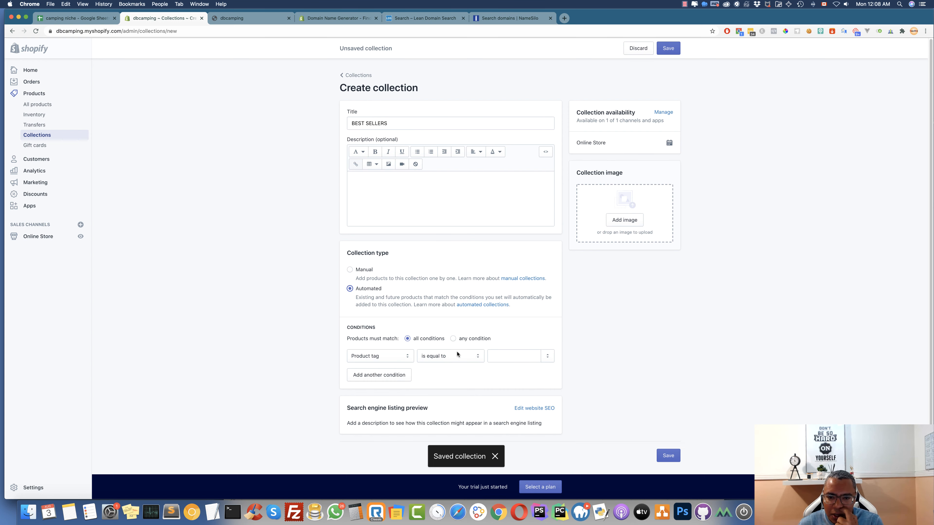
Try a Product tag is equal to condition, then save BEST SELLERS as Manual and return to Collections
left_click(407, 358)
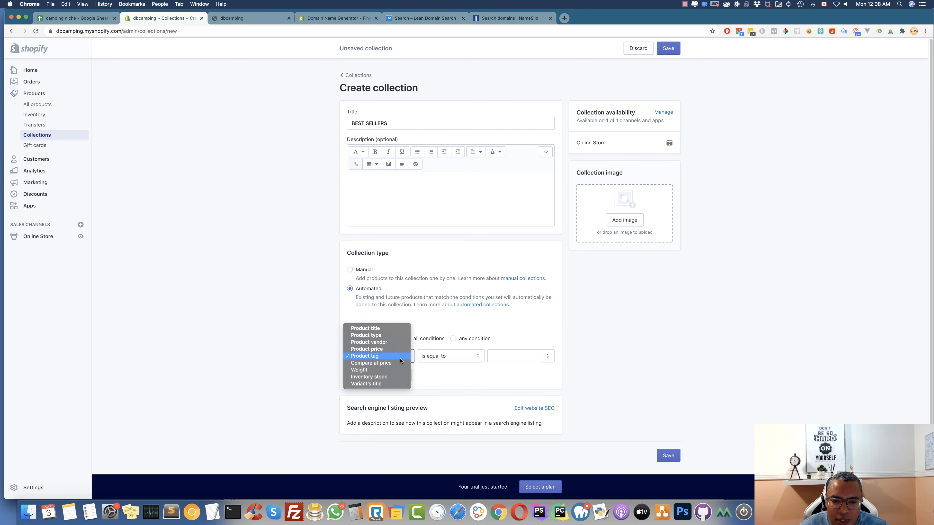
left_click(400, 359)
left_click(448, 356)
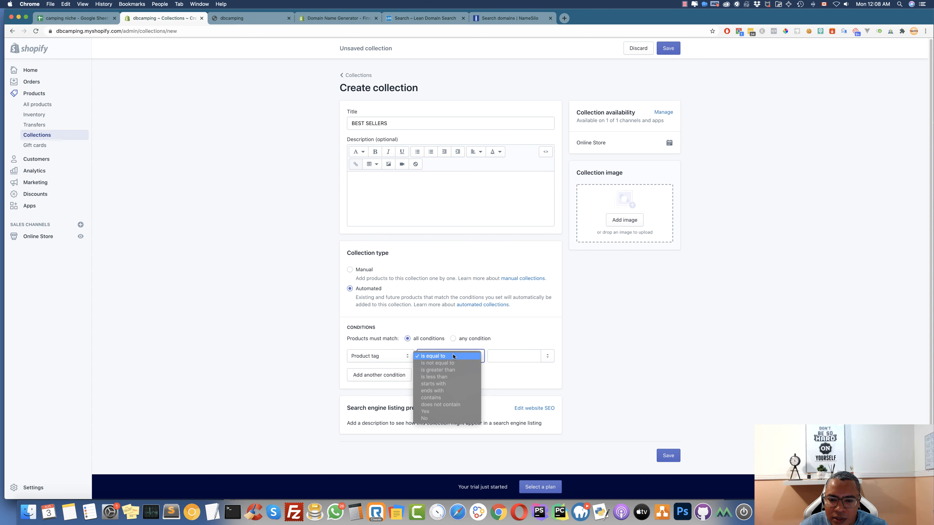
left_click(515, 391)
left_click(385, 357)
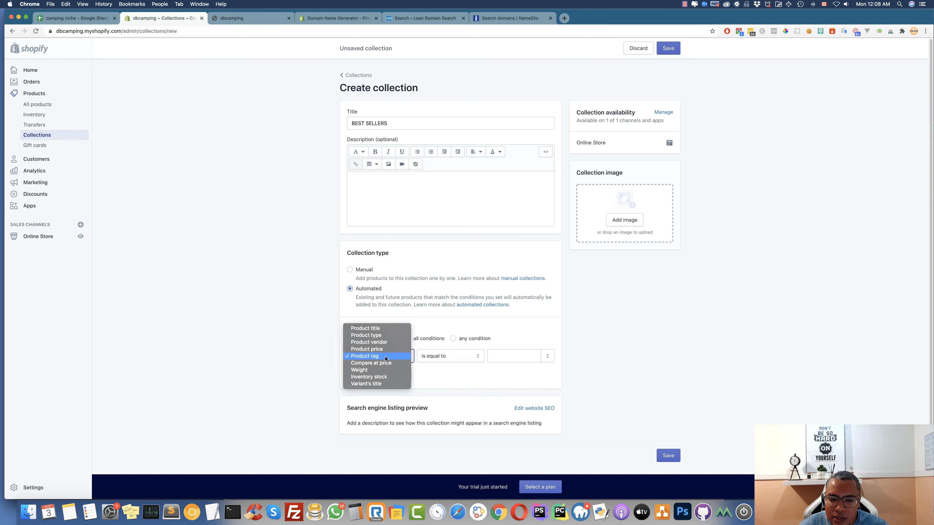
left_click(350, 270)
left_click(350, 270)
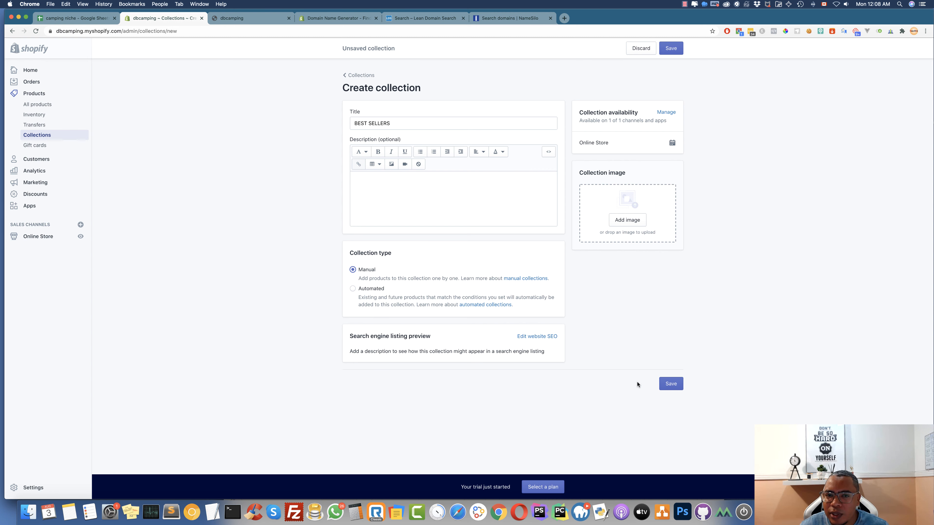
left_click(671, 385)
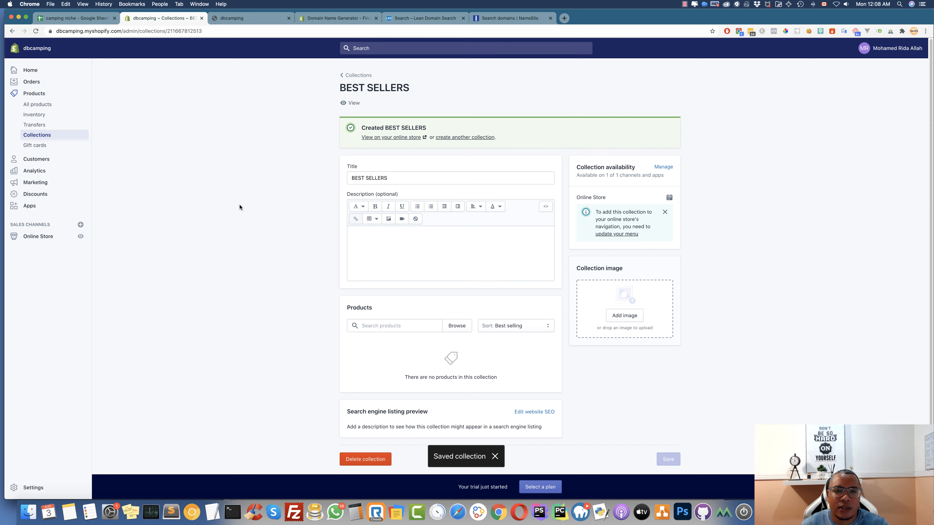
left_click(355, 74)
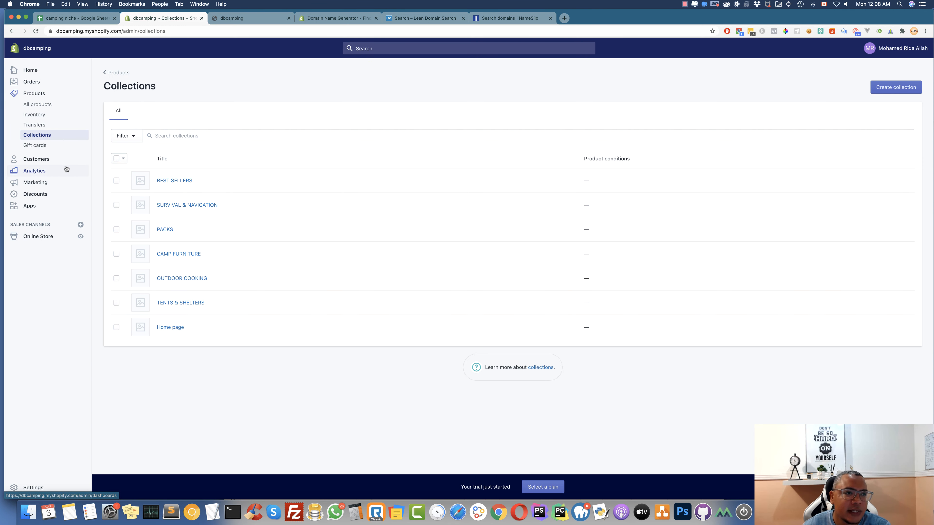
Start a new product and copy the Alaskan Guide Geodesic Tent title from PRODUCTS sheet cell A2
left_click(39, 105)
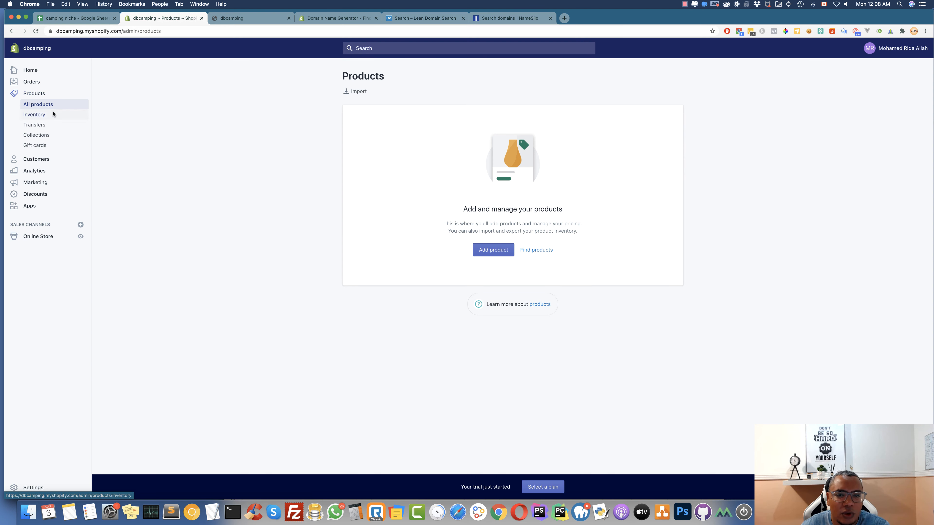
left_click(493, 252)
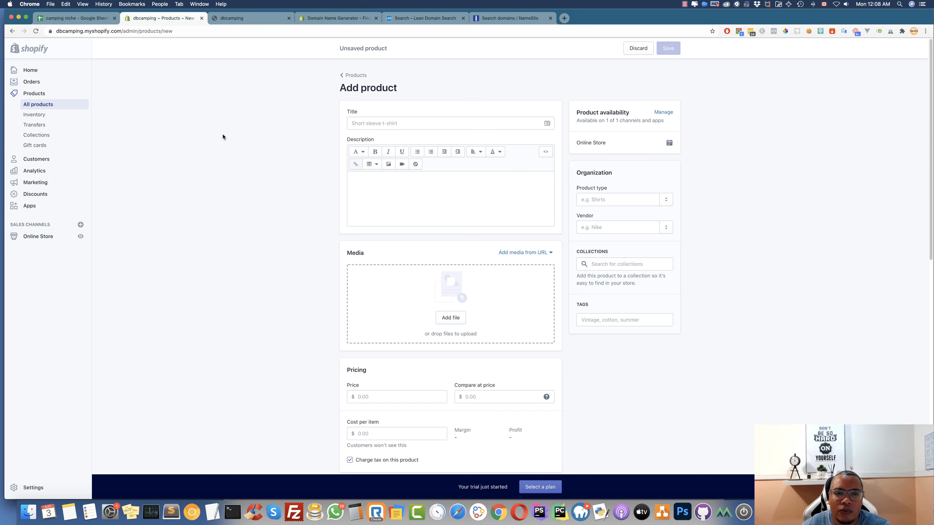
left_click(85, 17)
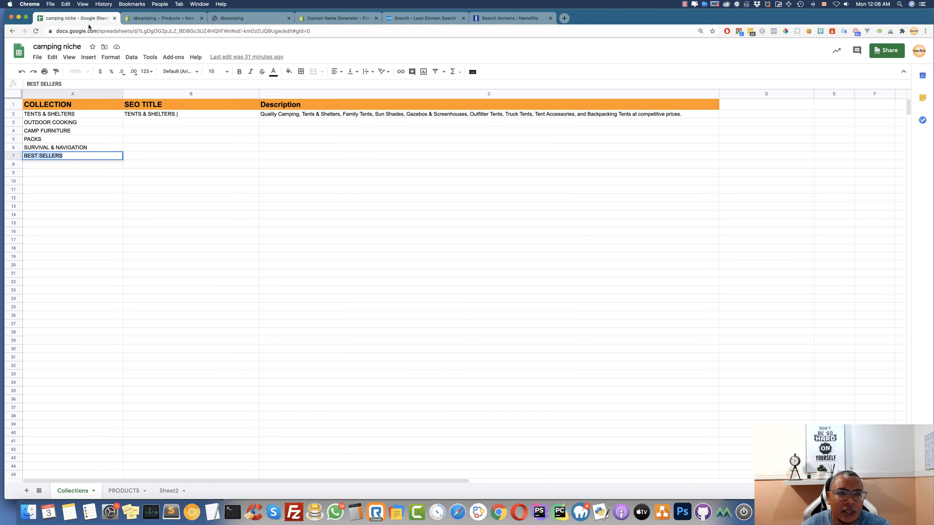
left_click(122, 491)
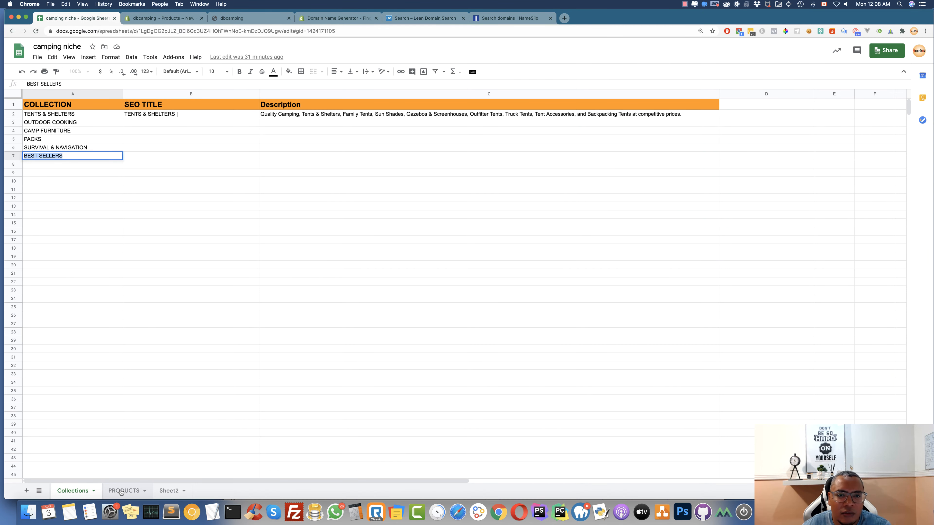
double_click(85, 168)
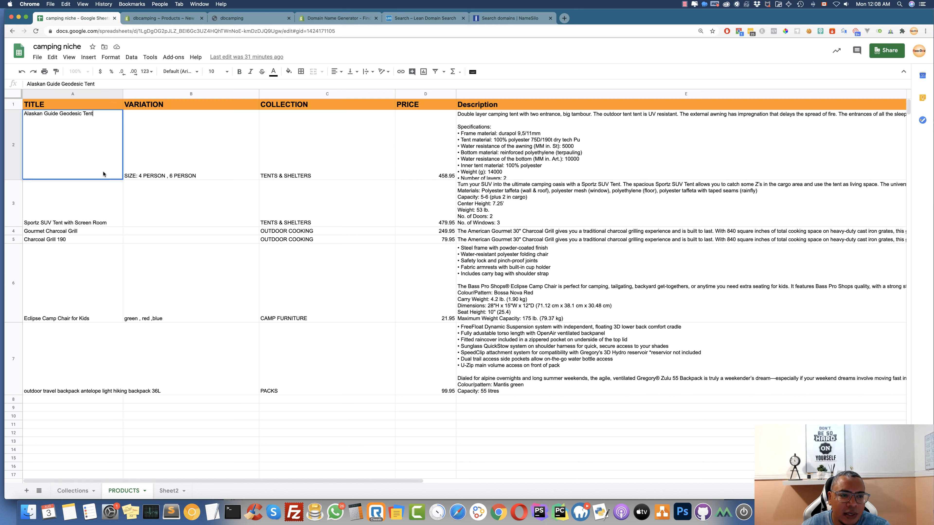
key("super+a")
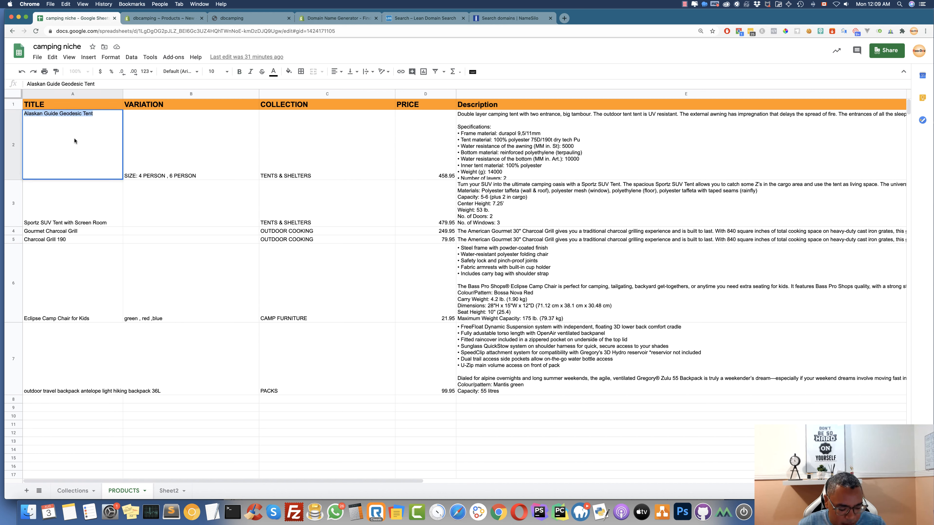
left_click(164, 18)
left_click(384, 124)
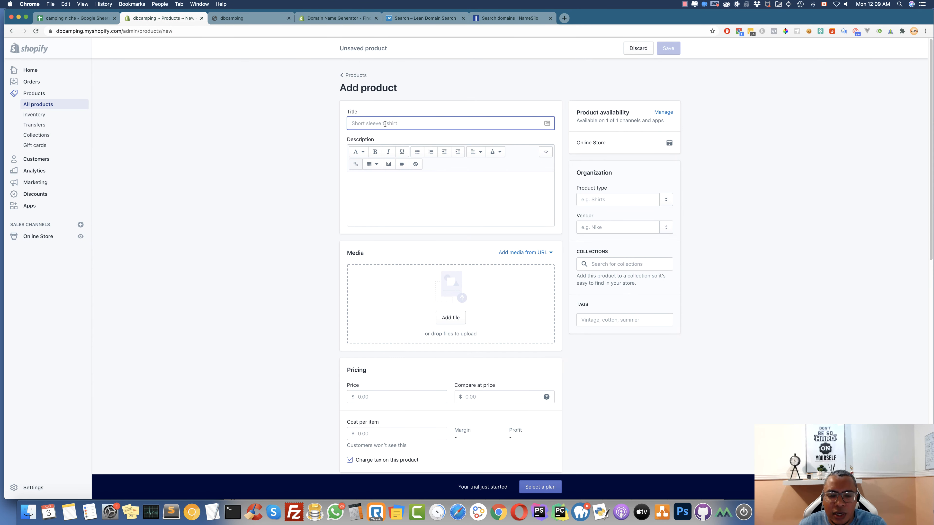
Title the product Alaskan Guide Geodesic Tent and add it to the TENTS & SHELTERS collection
key("super+v")
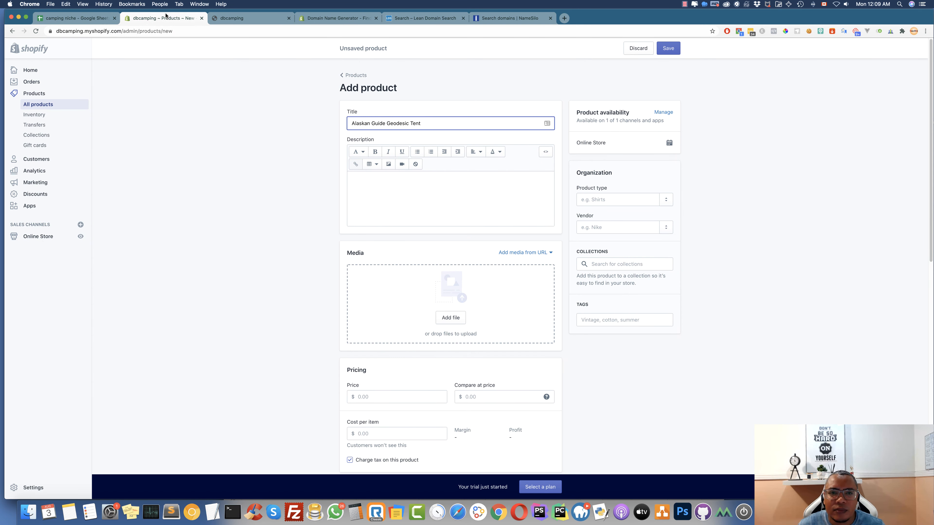
left_click(98, 19)
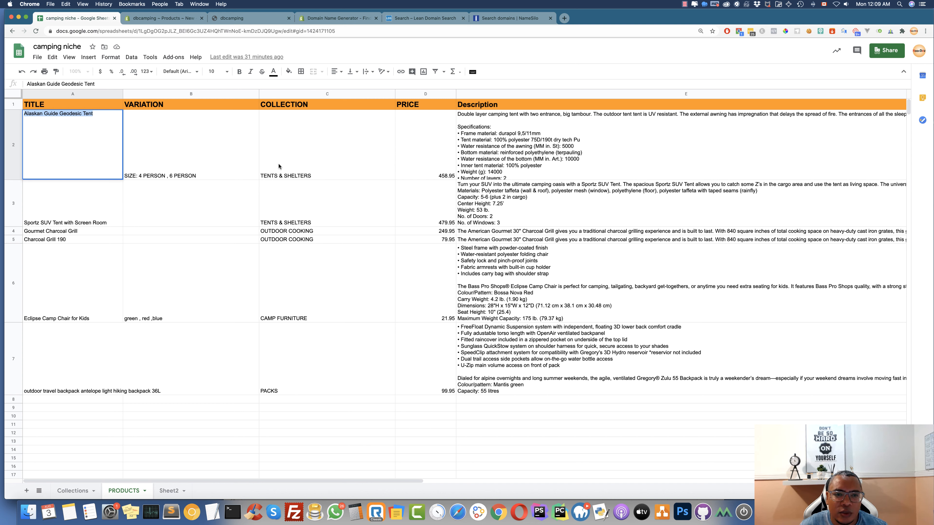
left_click(162, 18)
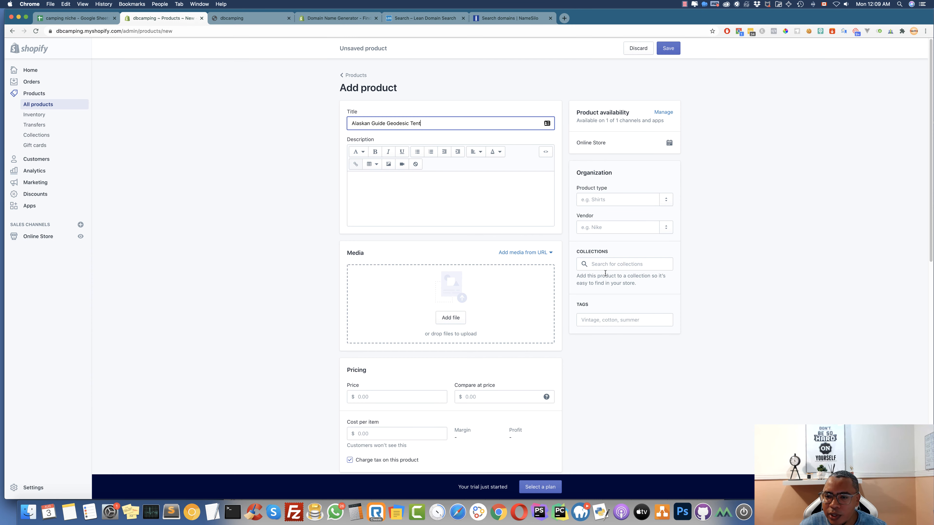
left_click(607, 264)
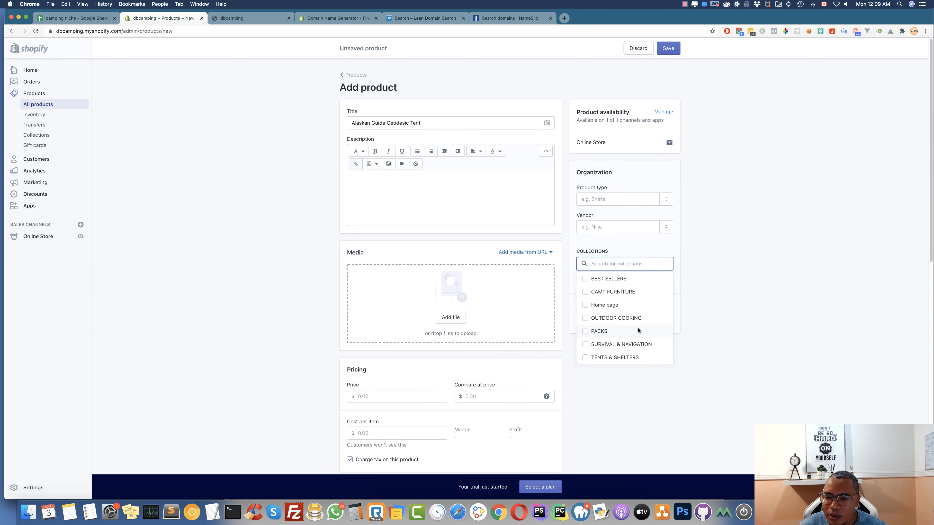
scroll(638, 331, "down", 1)
left_click(586, 346)
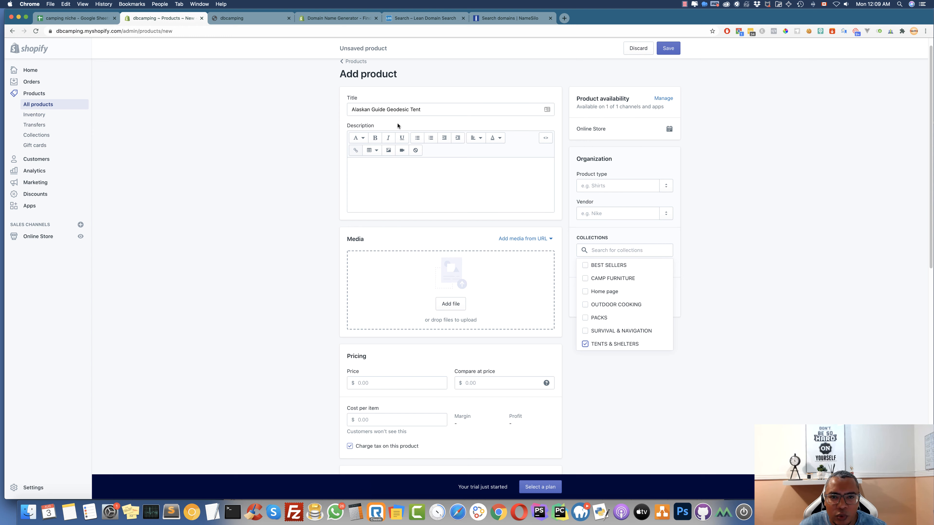
left_click(742, 311)
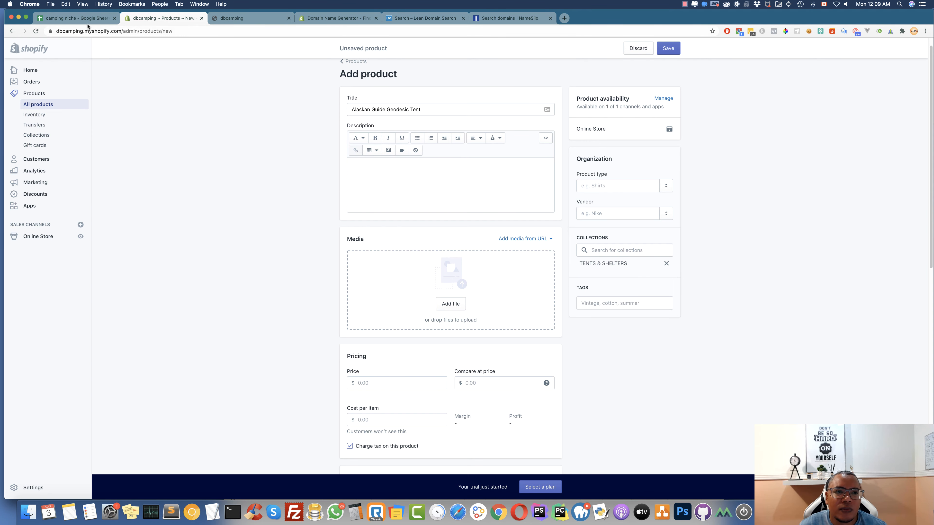
Copy the tent's full description from spreadsheet cell E2
left_click(73, 18)
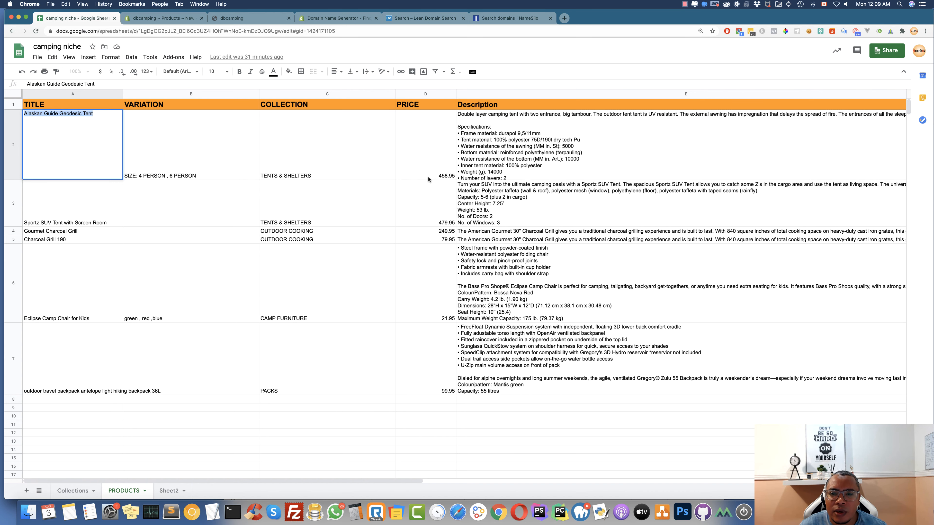
double_click(487, 145)
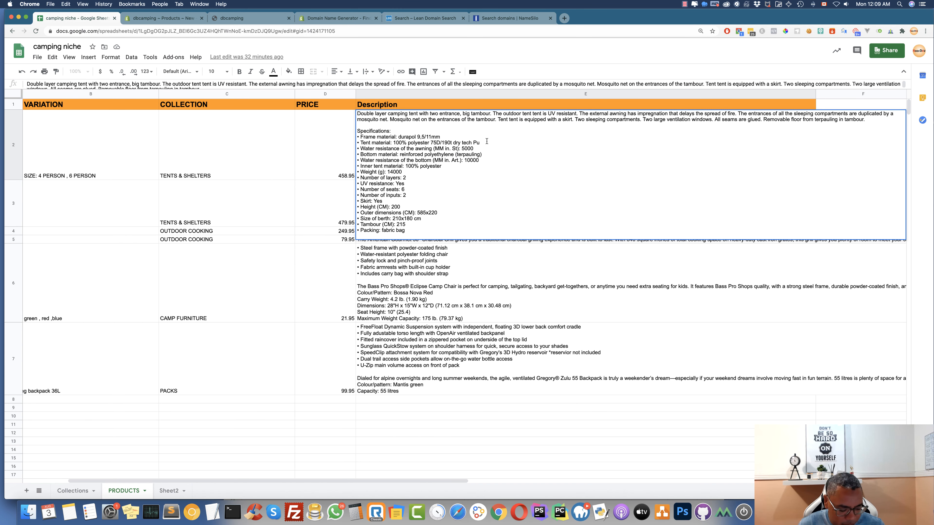
key("super+a")
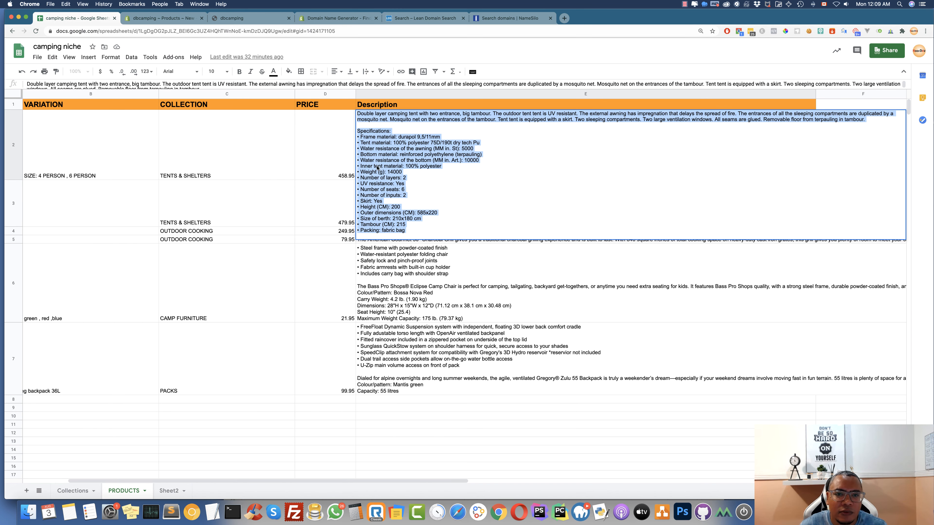
left_click(165, 20)
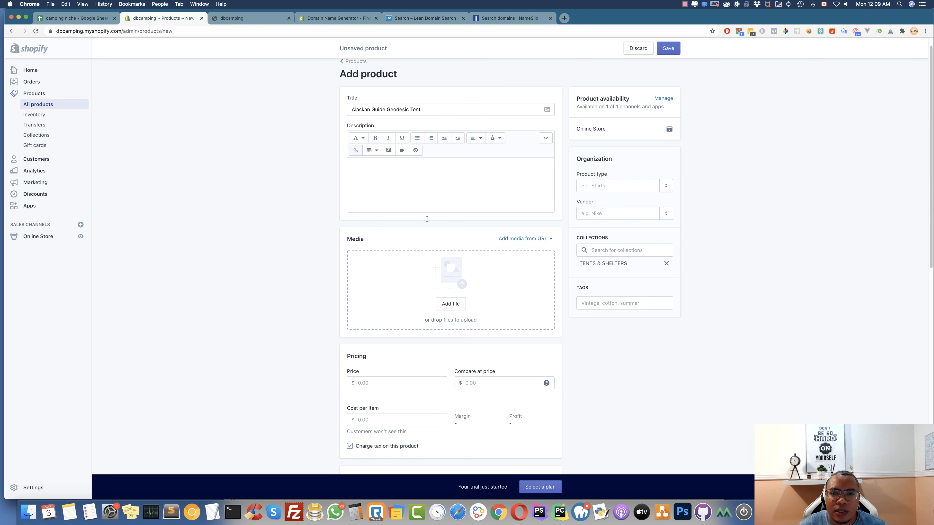
Paste the tent description and put each specification, Frame through Inner tent material, on its own line
type("Double layer camping tent with two entrance, big tambour. The outdoor tent tent is UV resistant. The external awning has impregnation that delays the spread of fire. The entrances of all the sleeping compartments are duplicated by a mosquito net. Mosquito net on the entrances of the tambour. Tent tent is equipped with a skirt. Two sleeping compartments. Two large ventilation windows. All seams are glued. Removable floor from terpauling in tambour. Specifications: • Frame material: durapol 9,5/11mm • Tent material: 100% polyester 75D/190t dry tech Pu • Water resistance of the awning (MM in. St): 5000 • Bottom material: reinforced polyethylene (terpauling) • Water resistance of the bottom (MM in. Art.): 10000 • Inner tent material: 100% polyester • Weight (g): 14000 • Number of layers: 2 • UV resistance: Yes • Number of seats: 6 • Number of inputs: 2 • Skirt: Yes • Height (CM): 200 • Outer dimensions (CM): 585x220 • Size of berth: 210x180 cm • Tambour (CM): 215 • Packing: fabric bag")
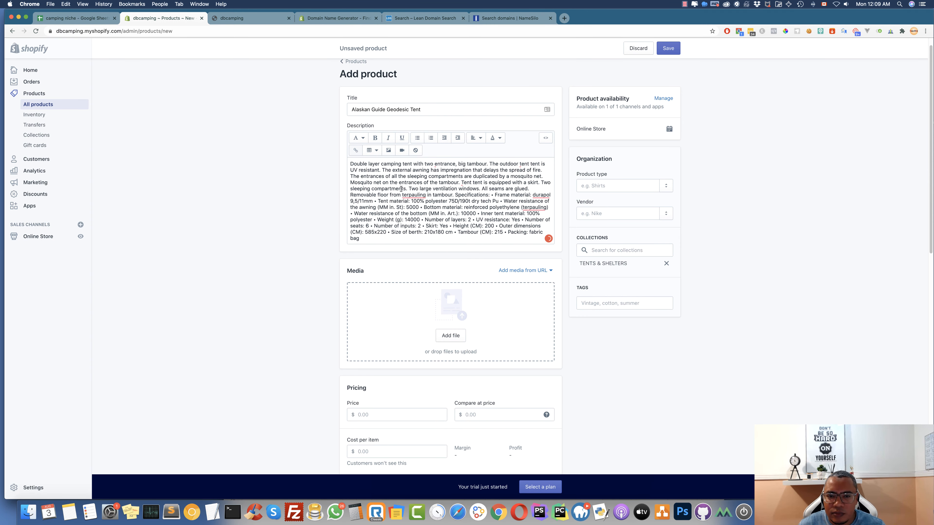
left_click(491, 195)
key("Return")
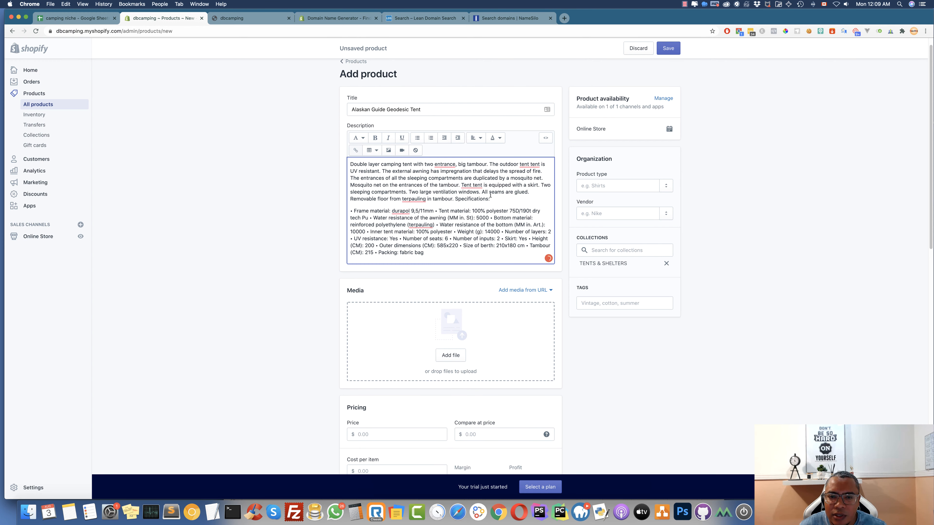
left_click(436, 211)
key("Return")
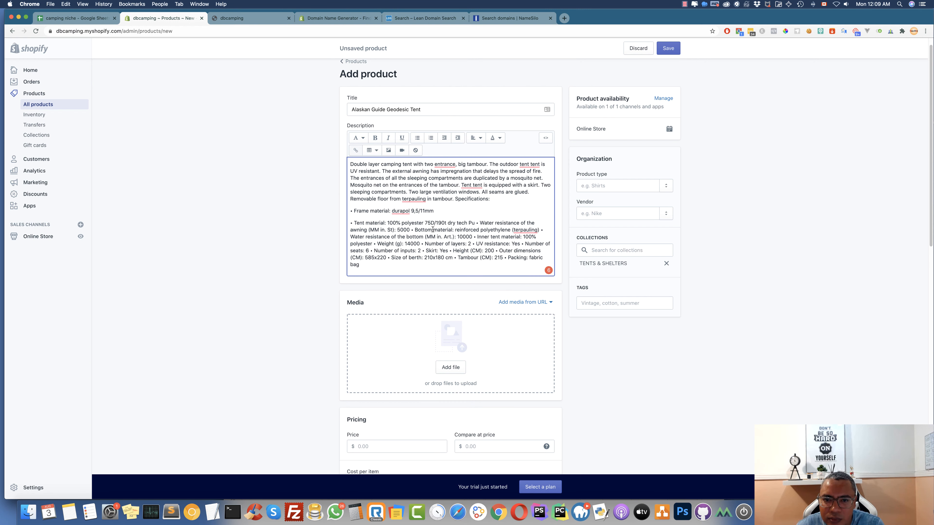
left_click(476, 222)
key("Return")
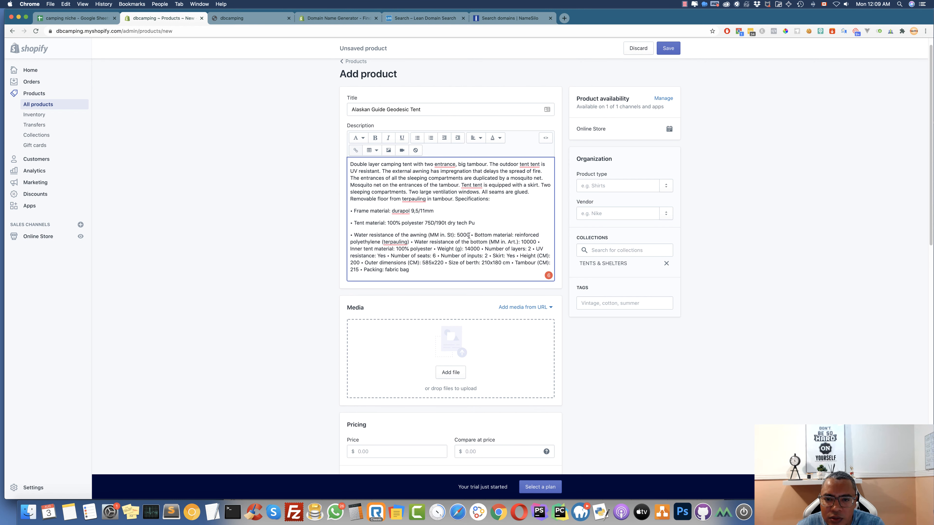
left_click(469, 235)
key("Return")
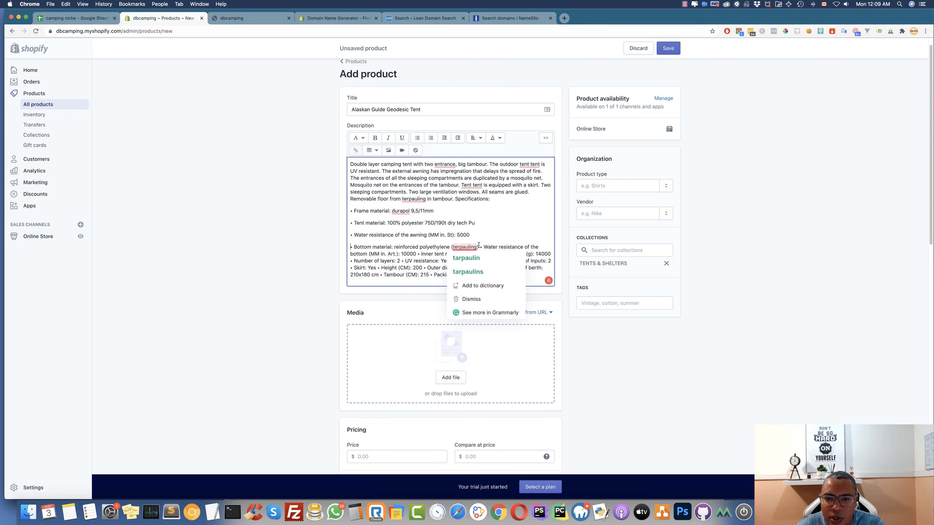
left_click(480, 246)
key("Return")
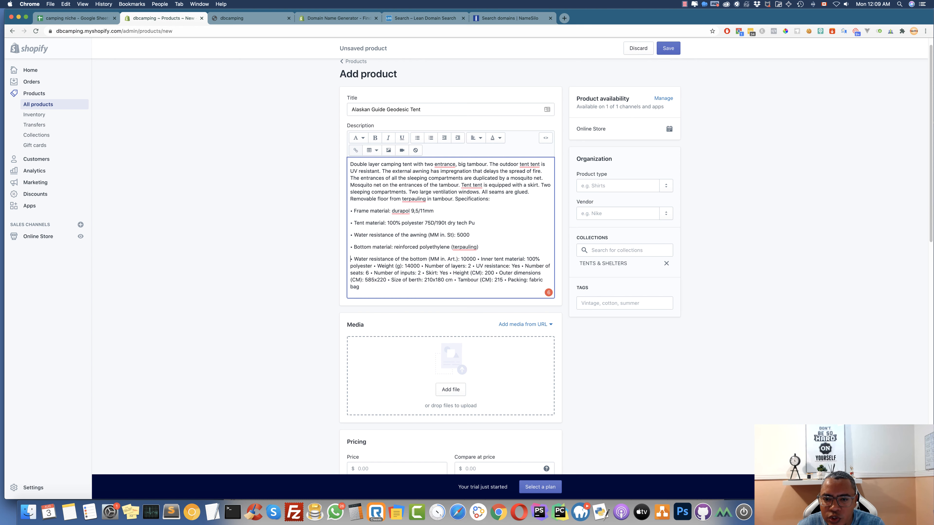
left_click(477, 259)
key("Return")
Put the Weight bullet on its own line and begin entering TEN as the product type
scroll(452, 225, "down", 3)
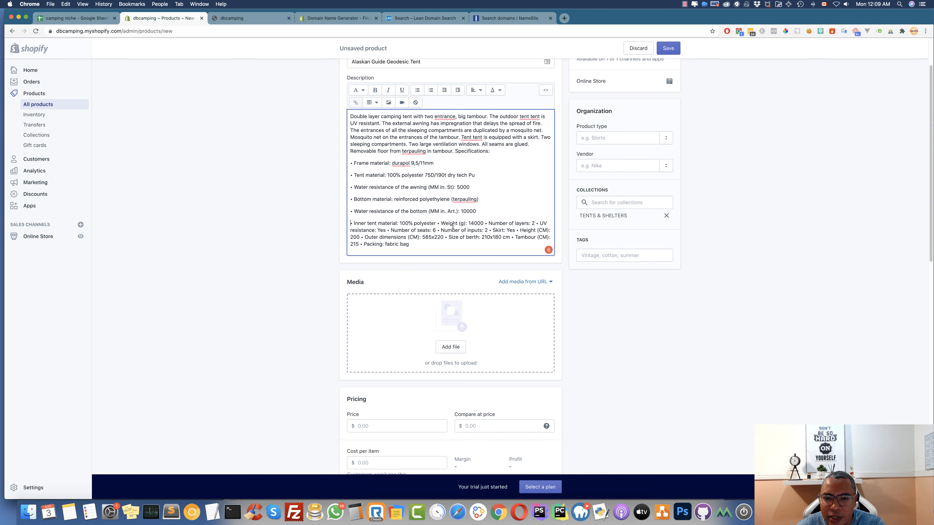
left_click(436, 223)
key("Return")
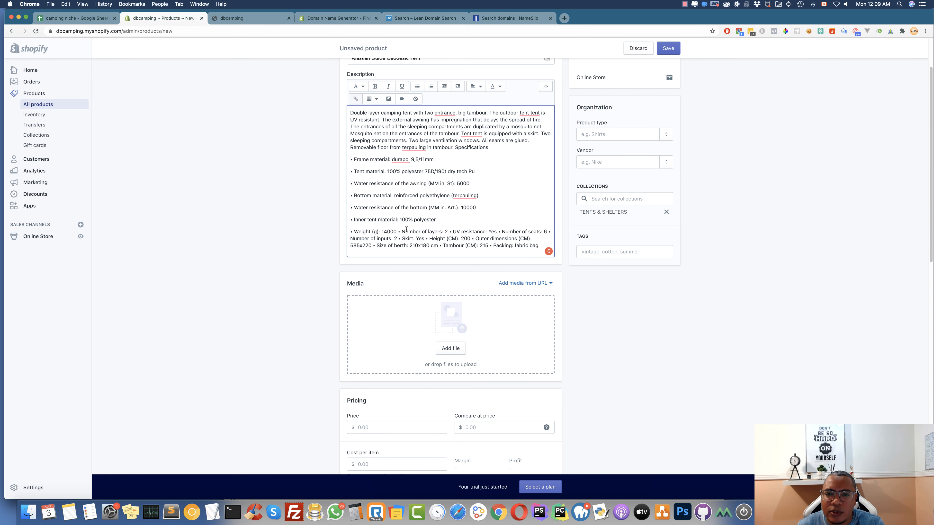
scroll(430, 171, "up", 1)
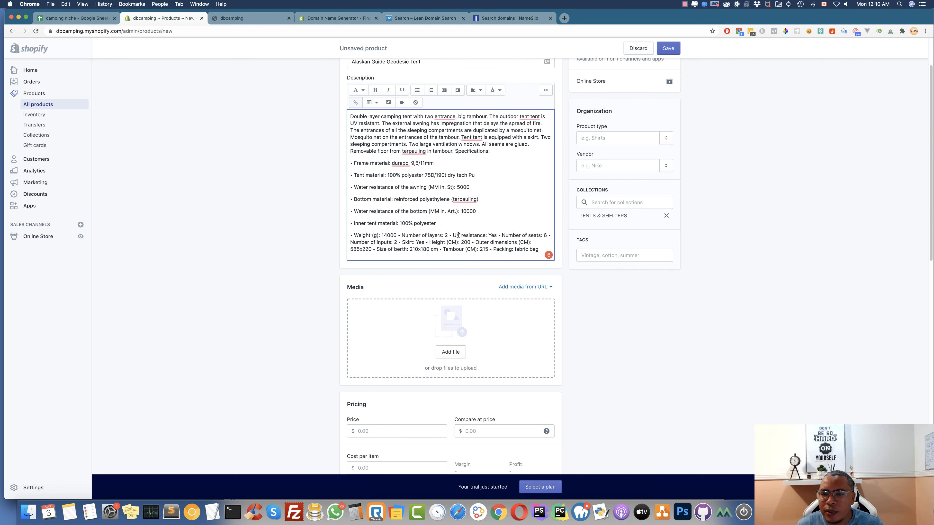
scroll(434, 184, "up", 3)
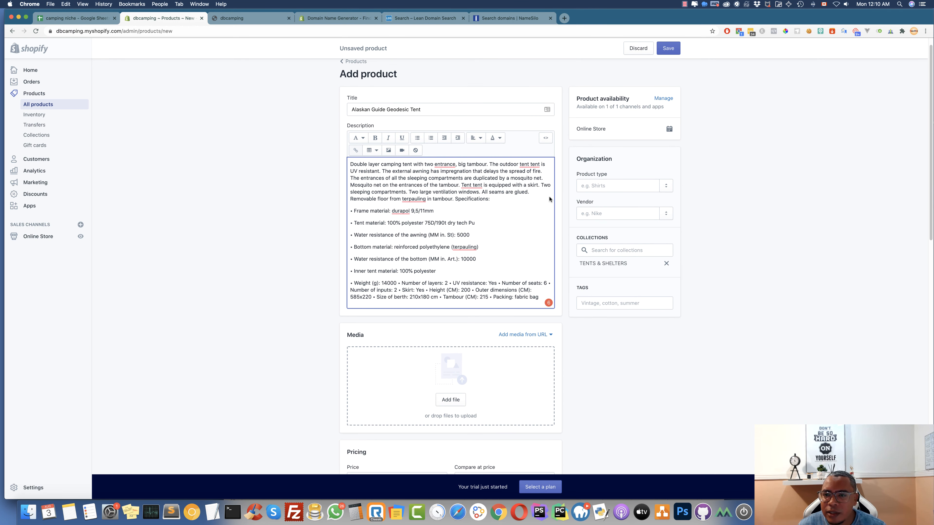
scroll(600, 195, "down", 1)
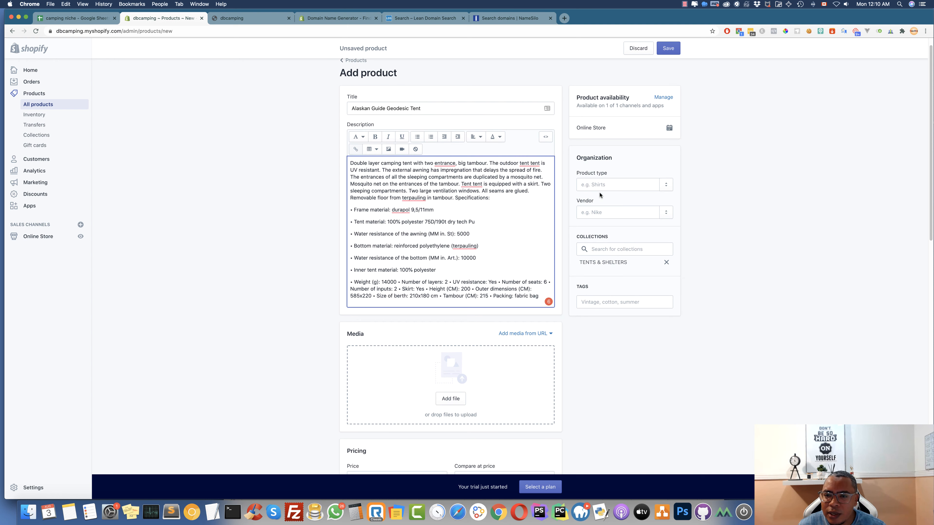
left_click(600, 184)
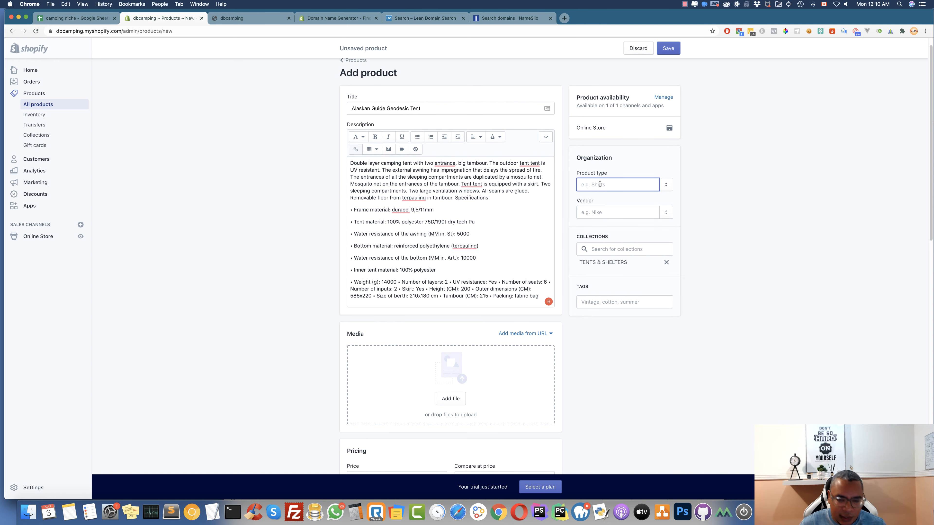
type("TENt")
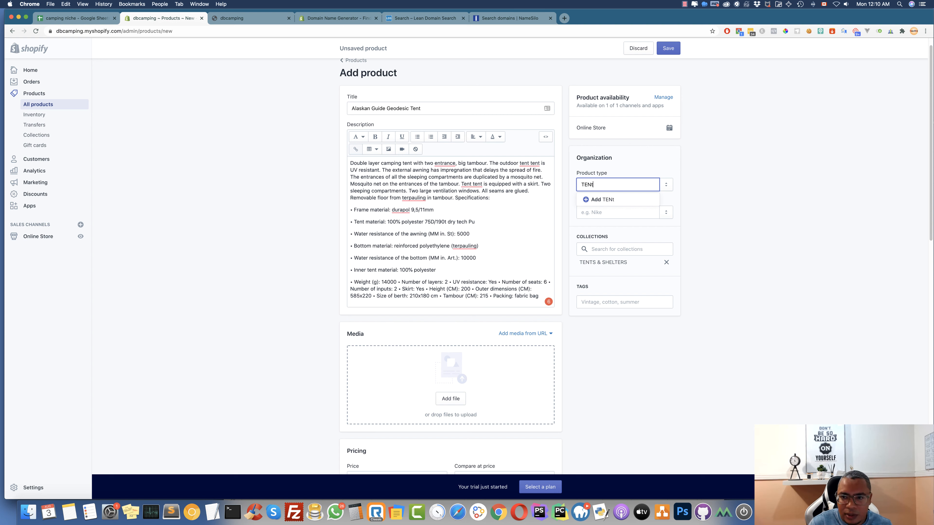
Set the product type to TENT and the vendor to DBCAMPING
scroll(609, 199, "down", 1)
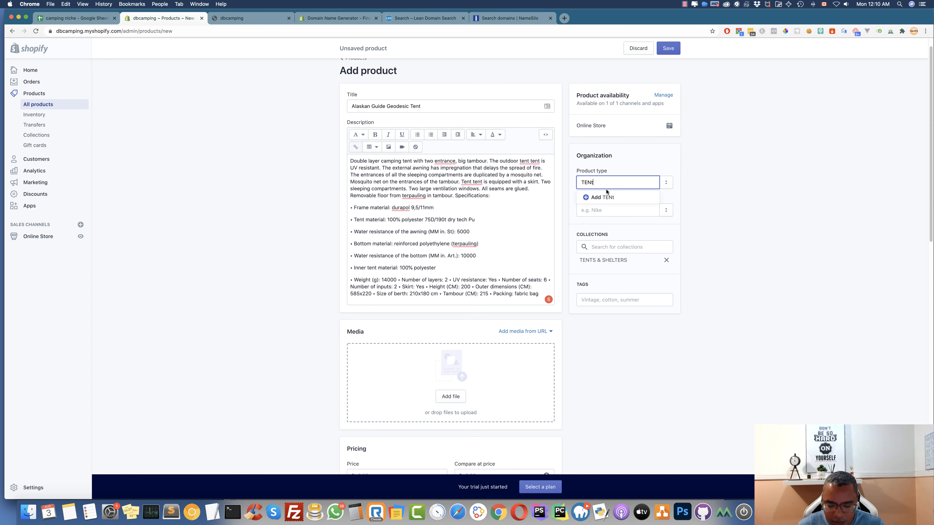
scroll(609, 197, "up", 1)
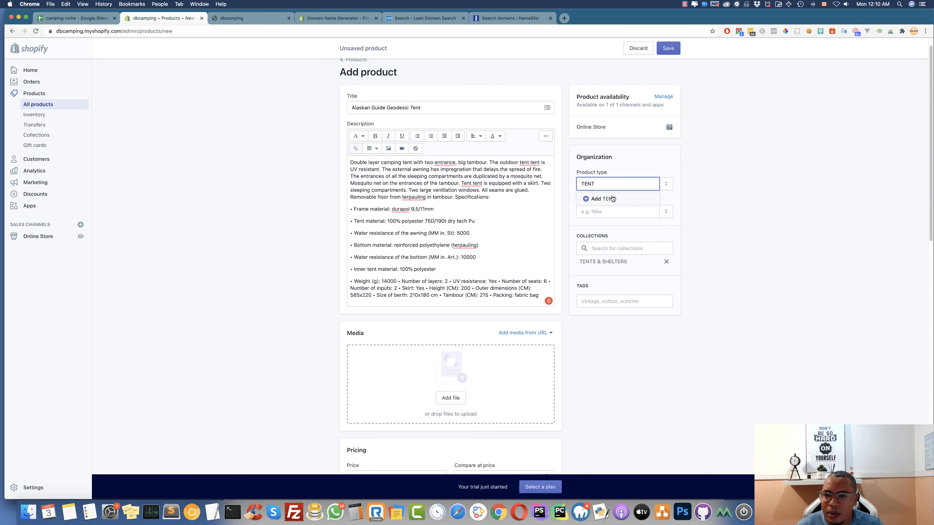
left_click(603, 198)
left_click(609, 211)
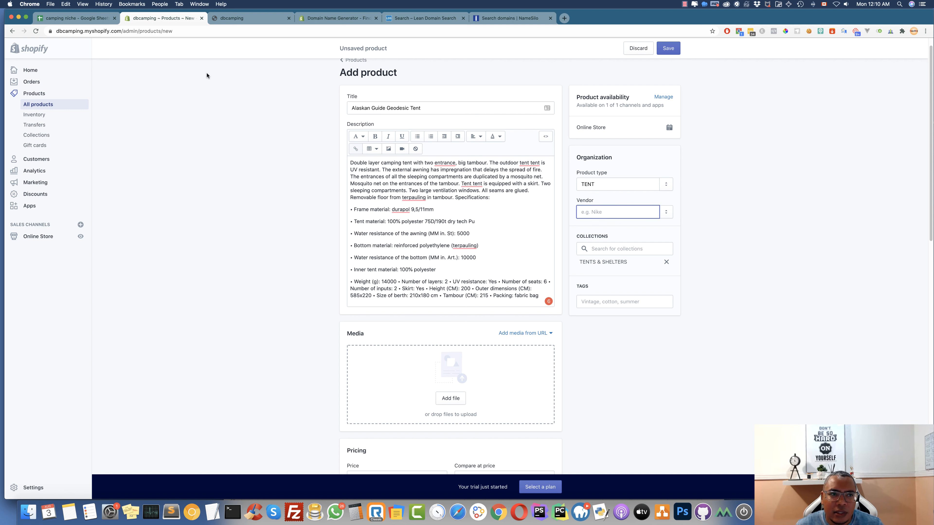
type("DBC")
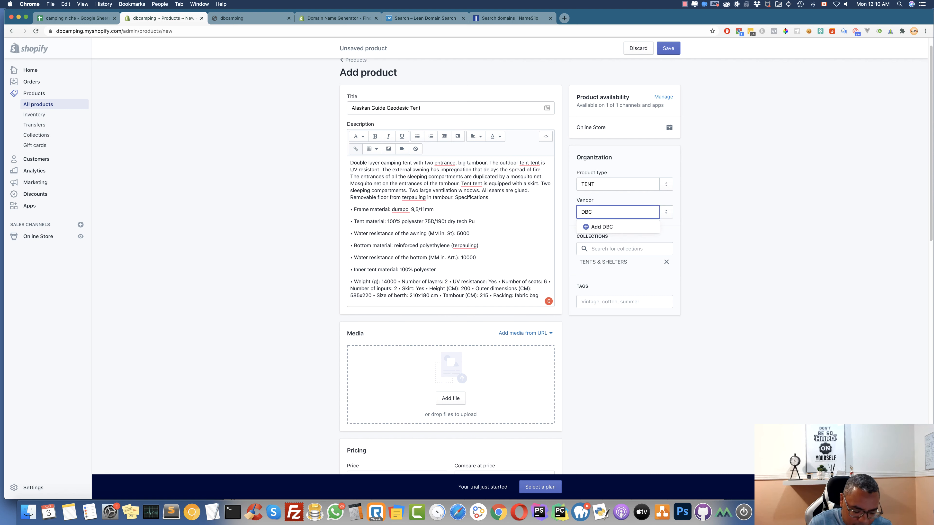
type("AMPING")
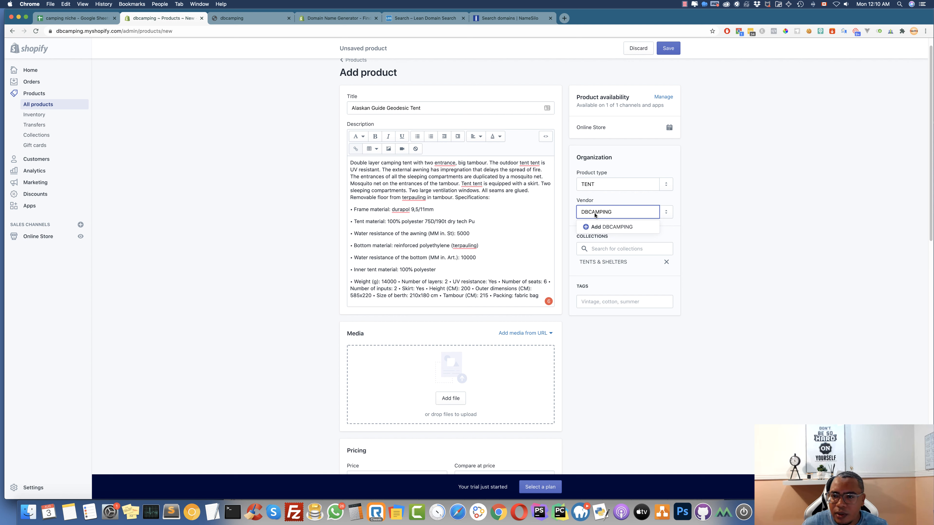
left_click(611, 226)
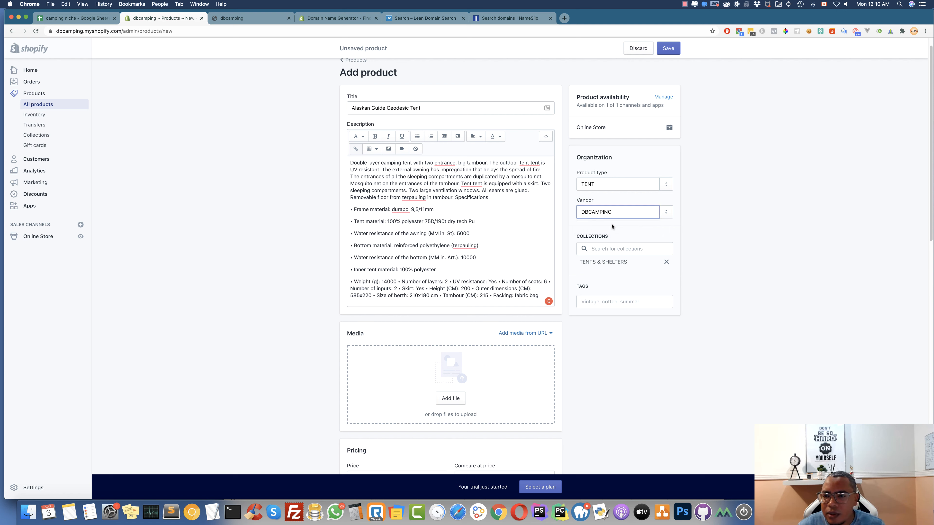
Add the tags Geodesic Tent and tent, and remove the duplicated 'tent' from the description
left_click_drag(385, 108, 434, 109)
key("super+c")
left_click(597, 303)
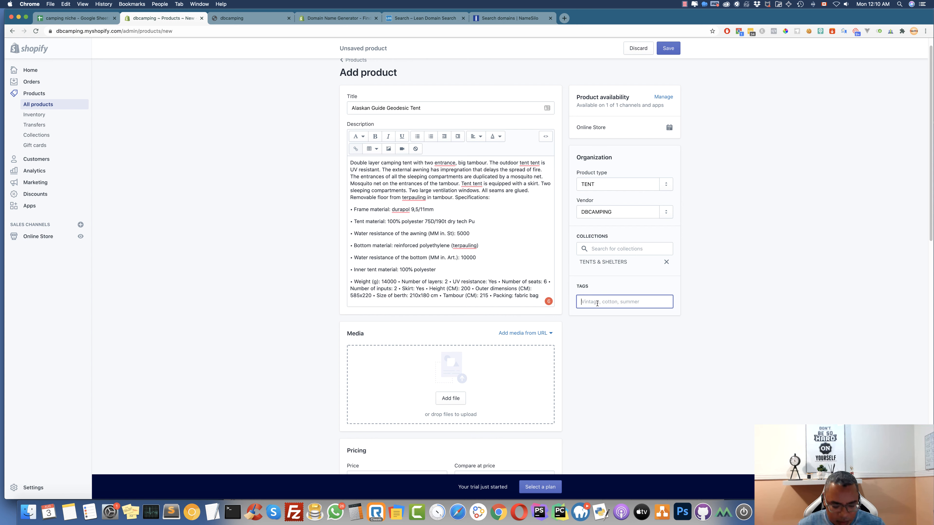
key("super+v")
key("Return")
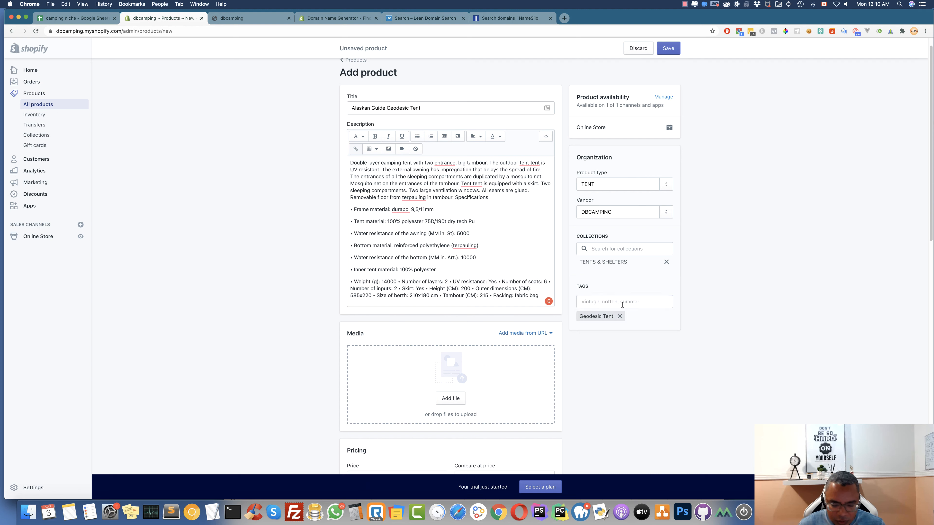
left_click(622, 305)
type("te")
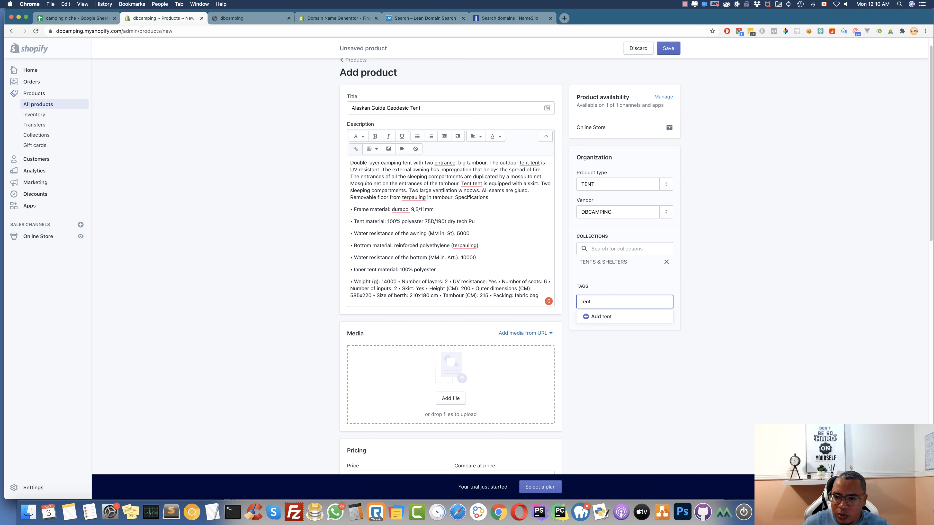
type("nt")
left_click(615, 317)
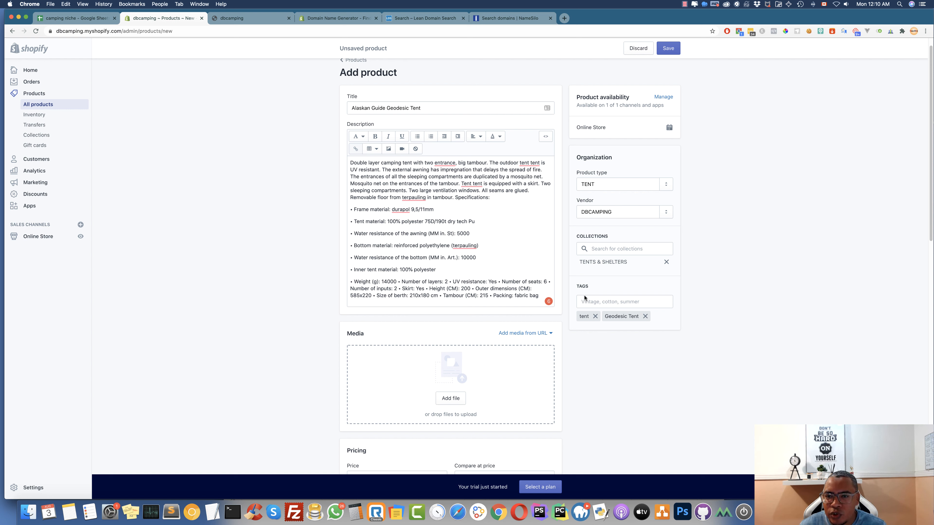
left_click(533, 181)
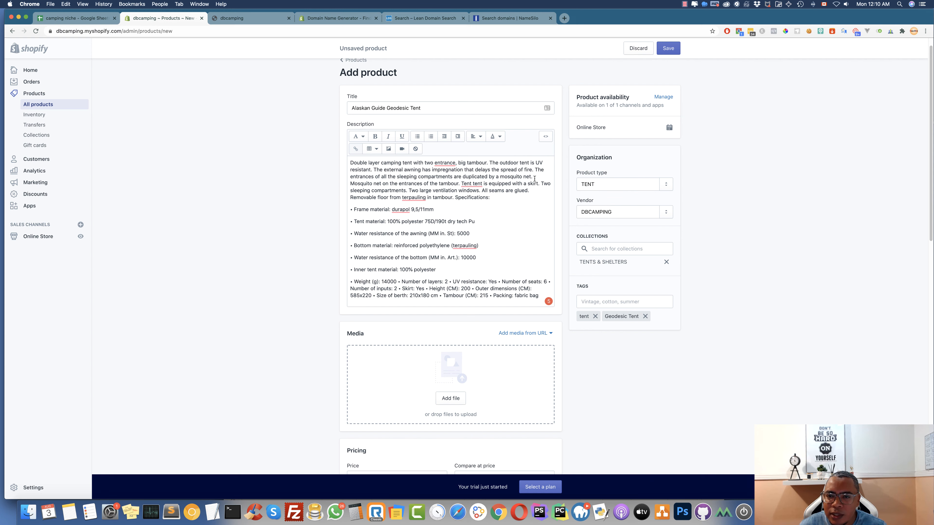
Scroll down the Alaskan Guide Geodesic Tent product form
scroll(449, 333, "down", 5)
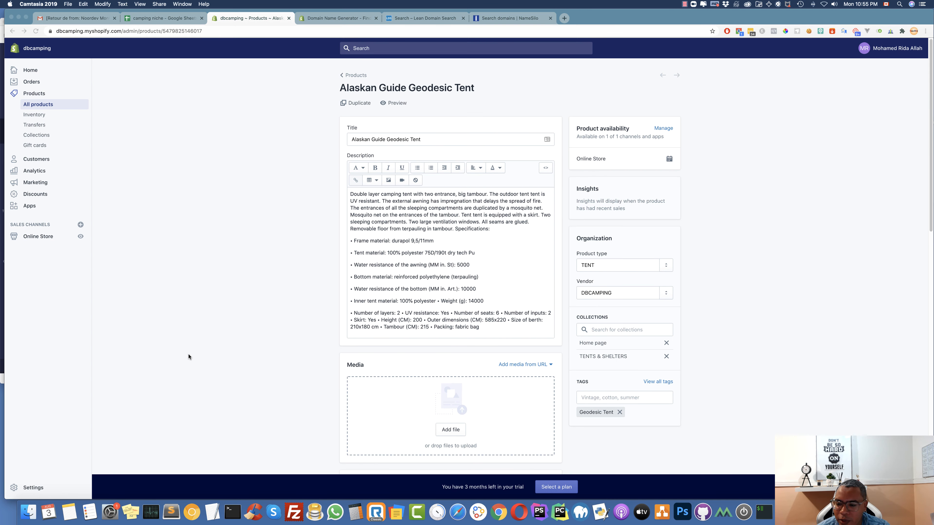
Open a Finder window on the CAMPING folder beside Shopify
left_click(28, 512)
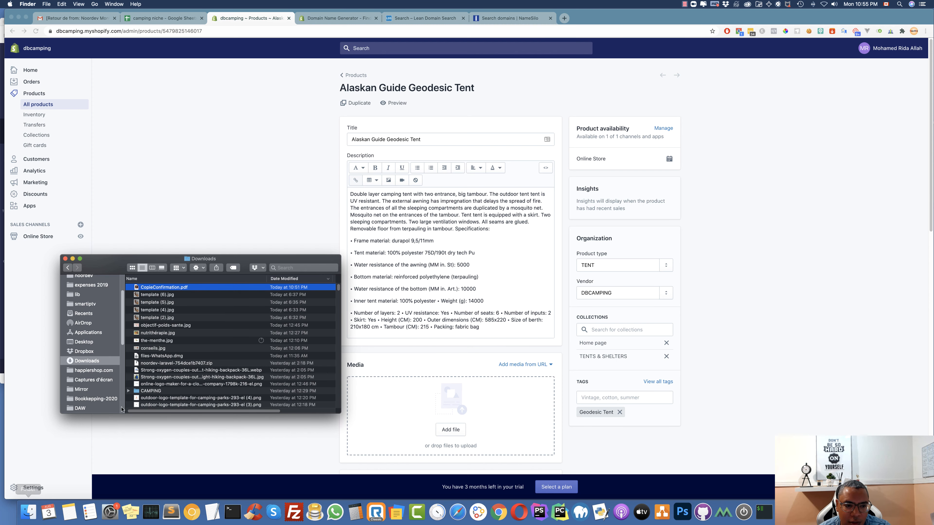
key("super+w")
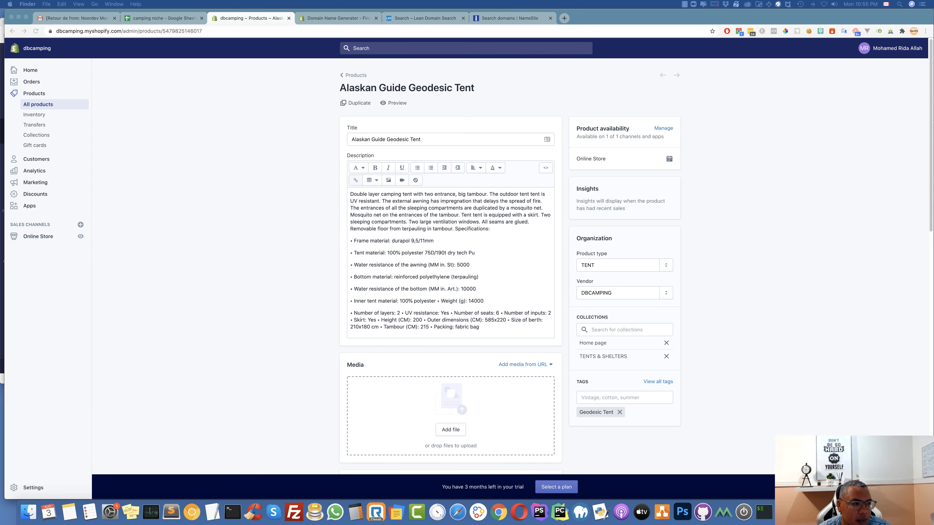
key("super+n")
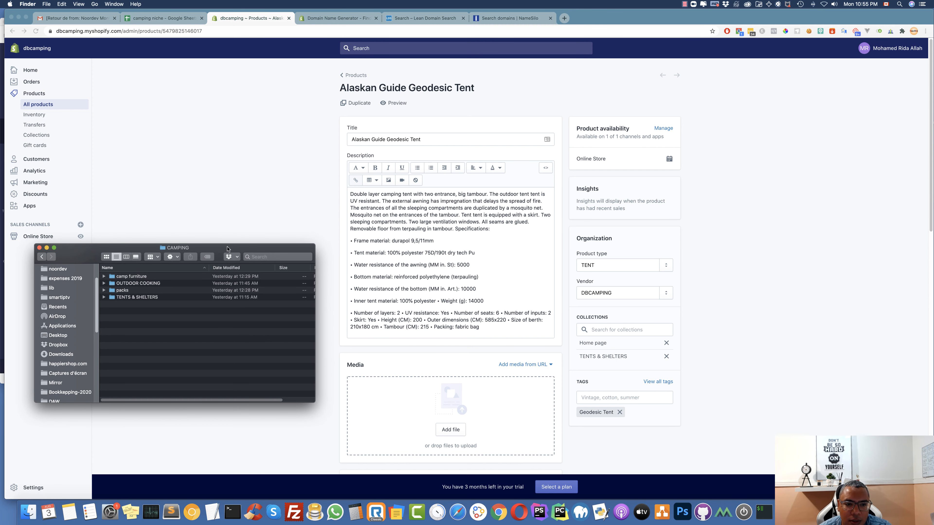
left_click_drag(229, 247, 252, 252)
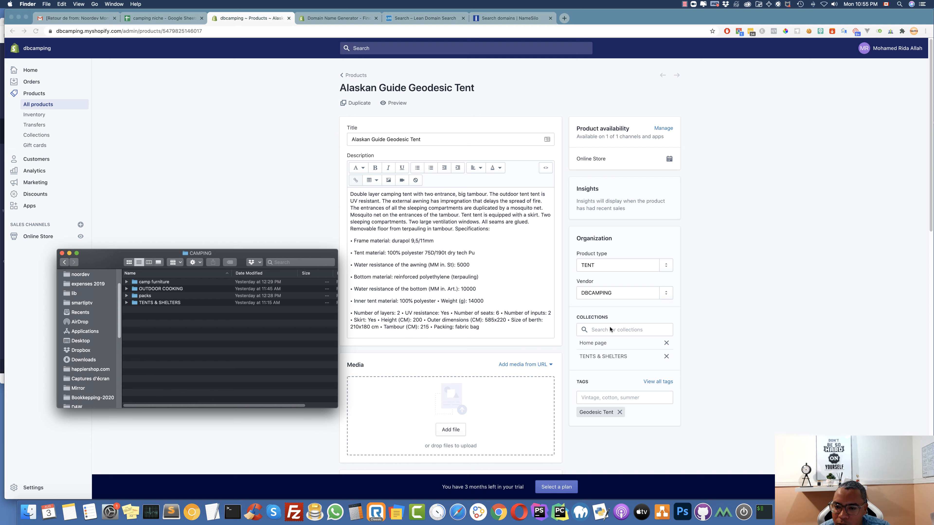
Drag the three photos from TENTS & SHELTERS > Alaskan Guide Geodesic Tent into the product's media
double_click(148, 303)
left_click(157, 283)
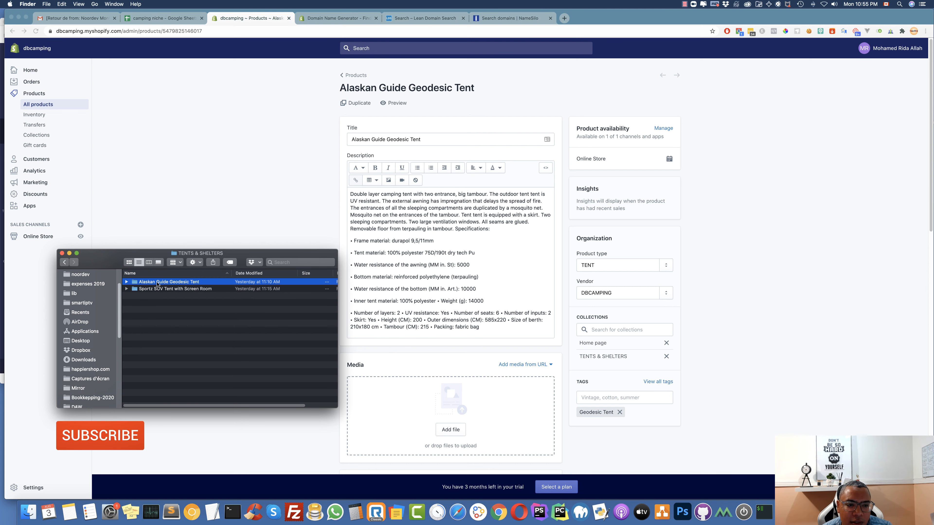
double_click(157, 283)
left_click(161, 283)
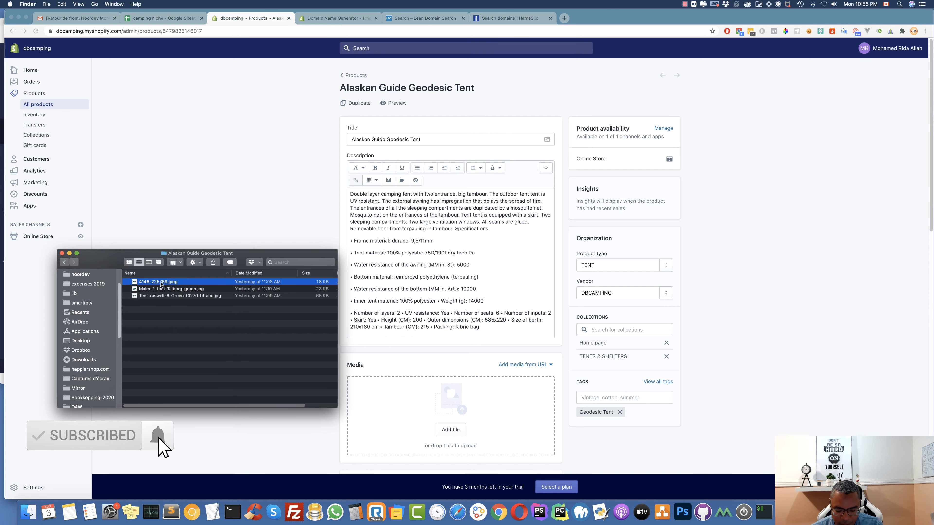
key("shift+Down")
key("shift+Down")
left_click_drag(158, 288, 448, 403)
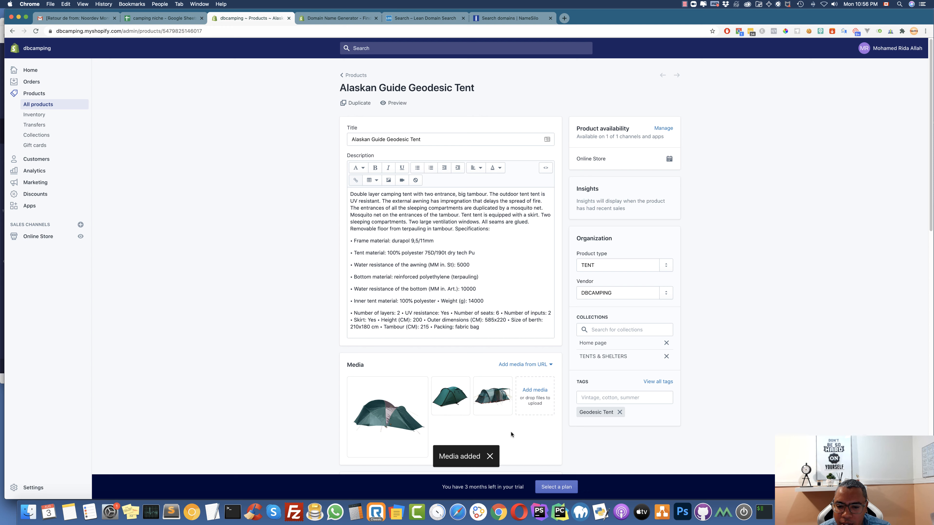
Scroll down to the Pricing section, then switch to the camping niche Google Sheet
scroll(510, 433, "down", 3)
scroll(511, 431, "down", 5)
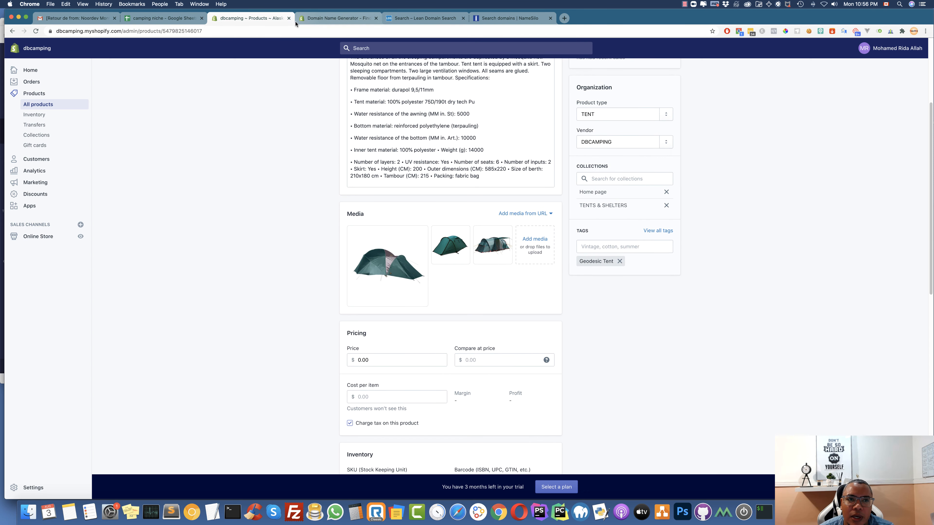
left_click(162, 18)
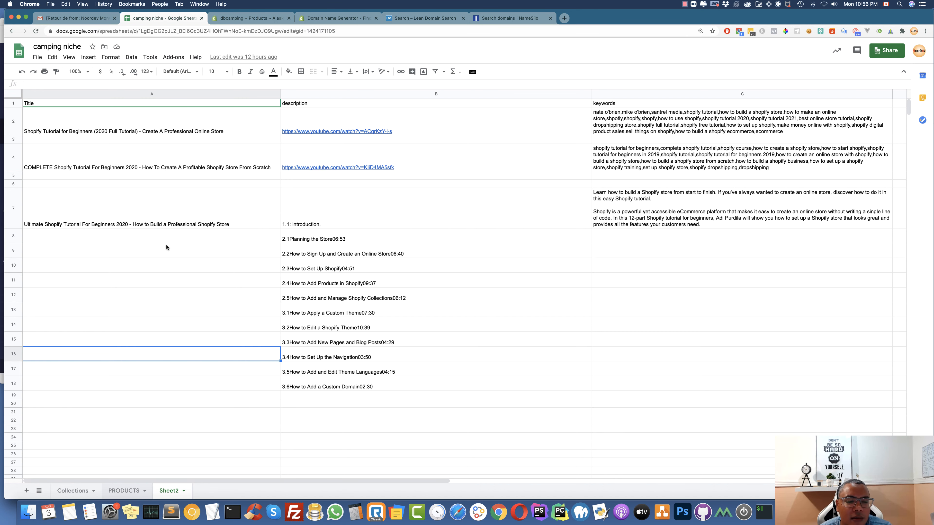
Show the PRODUCTS sheet and select E2 with the geodesic tent's description
key("alt+Up")
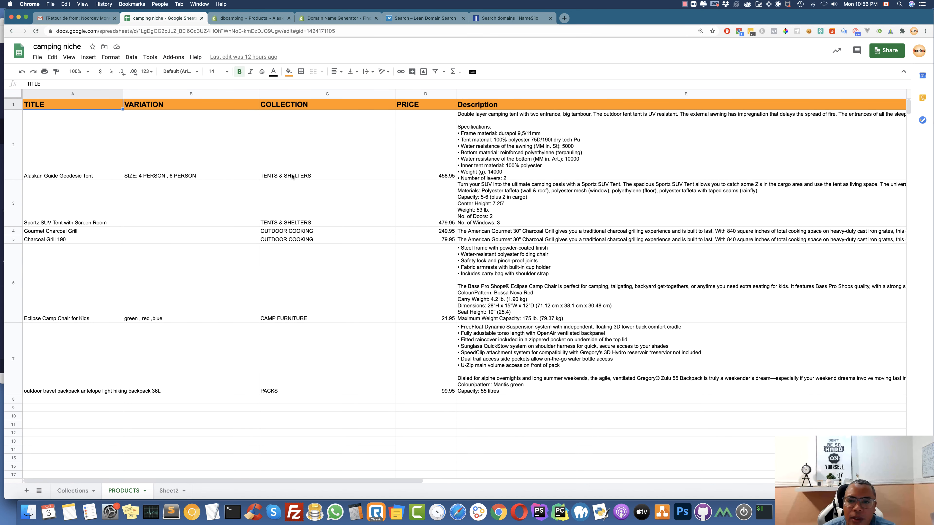
left_click(516, 133)
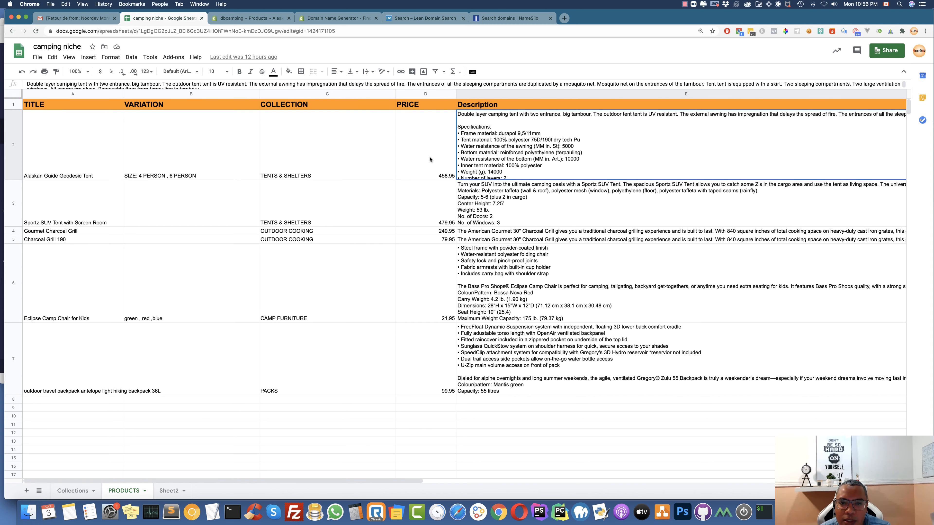
Enter the tent's price 458.95 and compare-at price 749.95
left_click(252, 19)
left_click(382, 360)
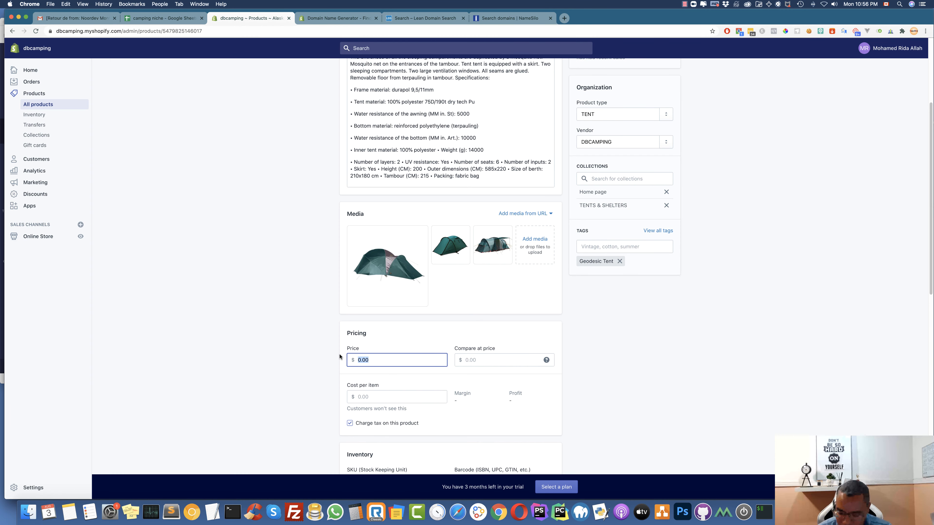
type("458.9")
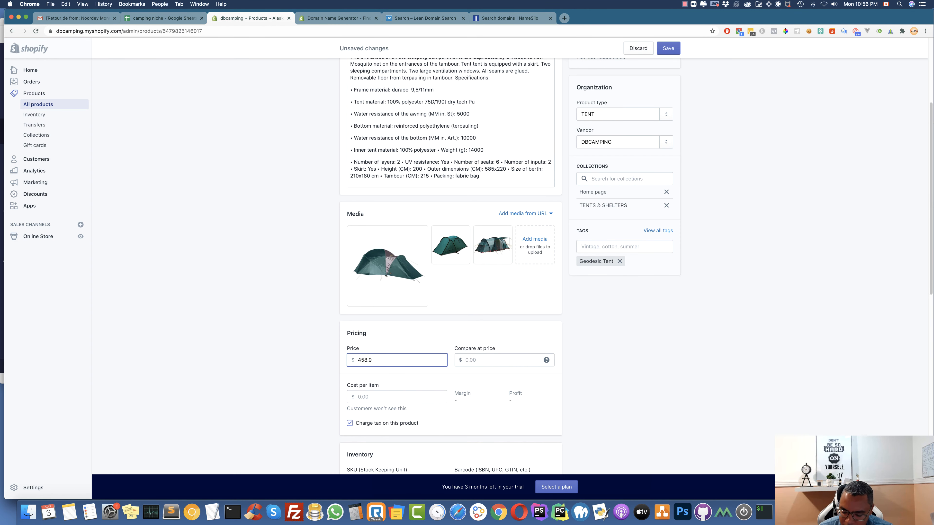
type("5")
left_click(490, 361)
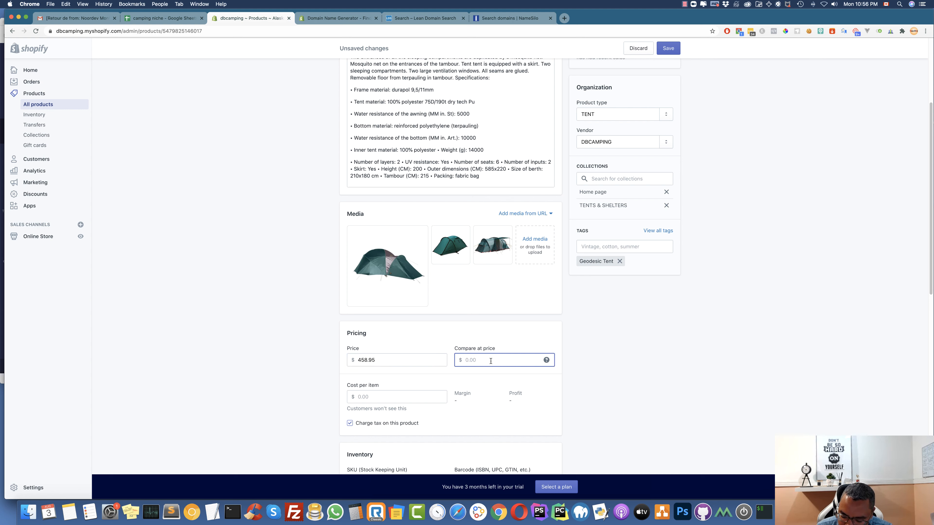
type("749.95")
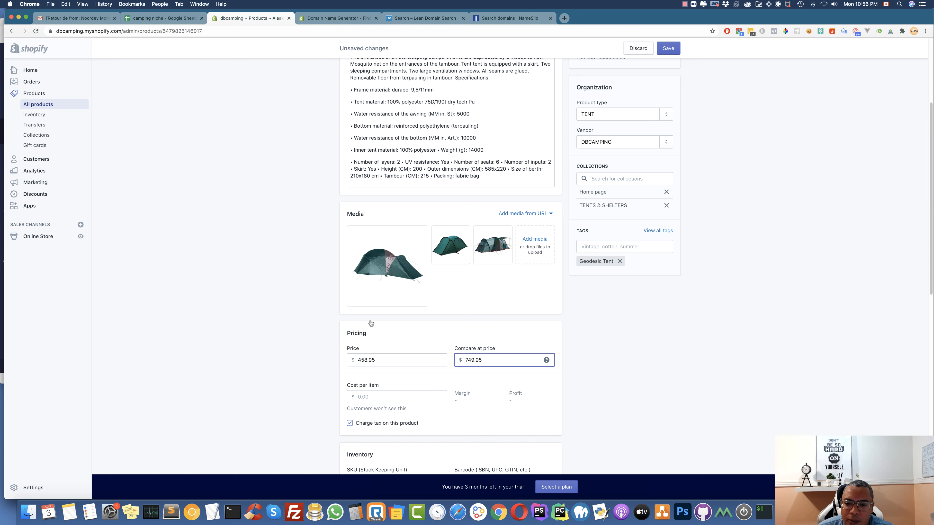
scroll(410, 290, "down", 5)
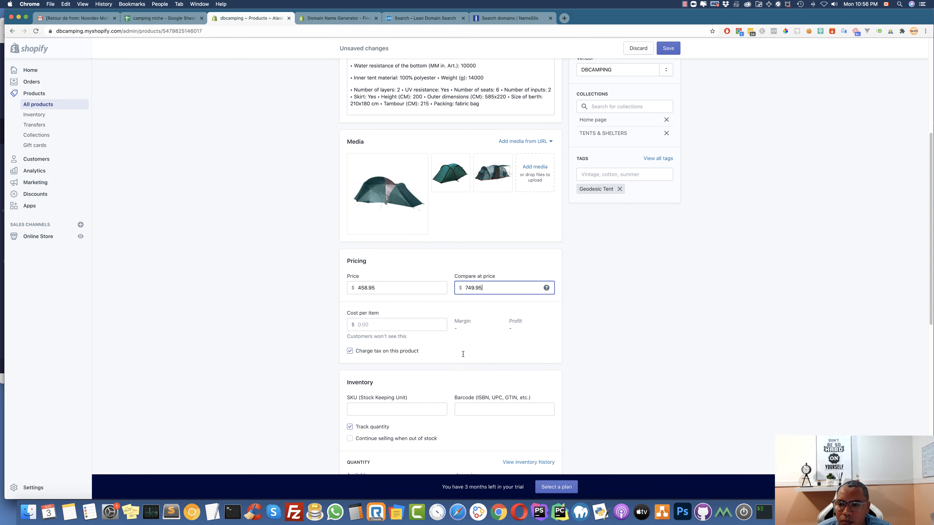
left_click(375, 295)
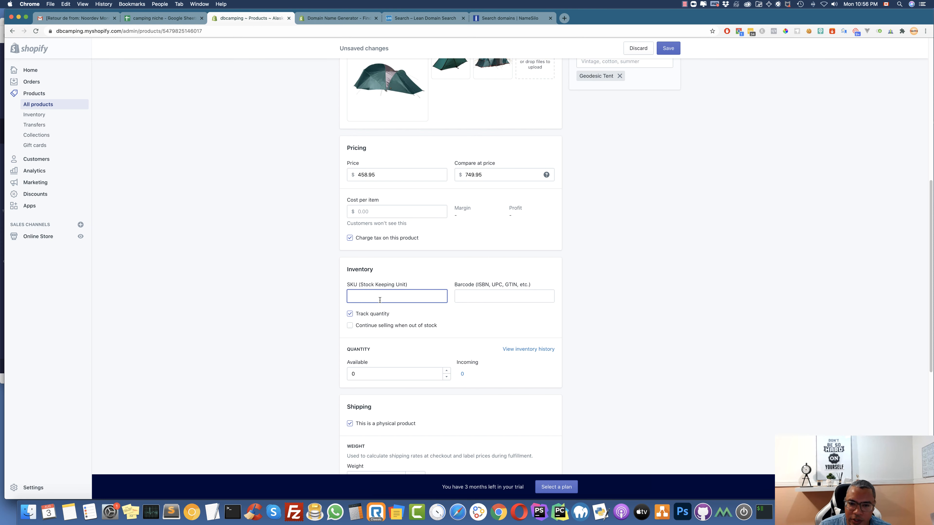
Give the tent SKU AL15264 and 100 units available
scroll(380, 300, "up", 10)
scroll(380, 300, "down", 6)
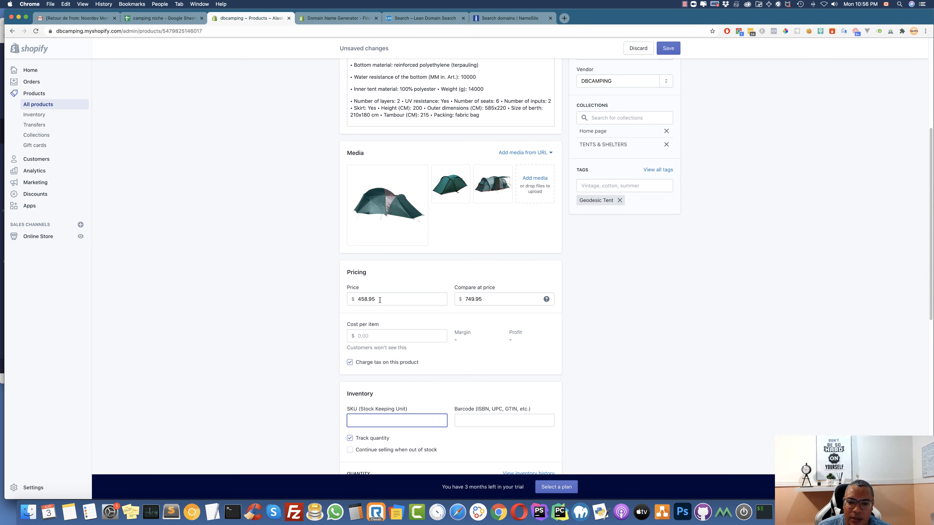
type("AL")
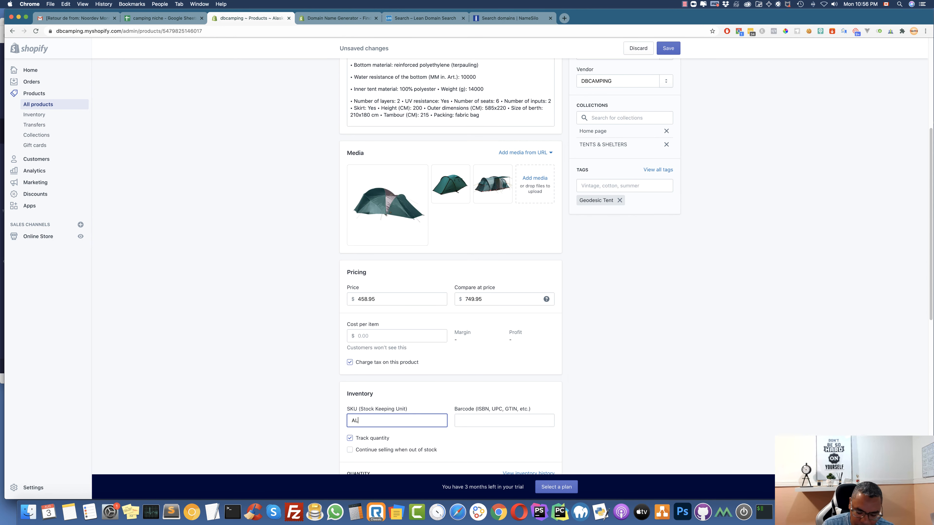
type("15264")
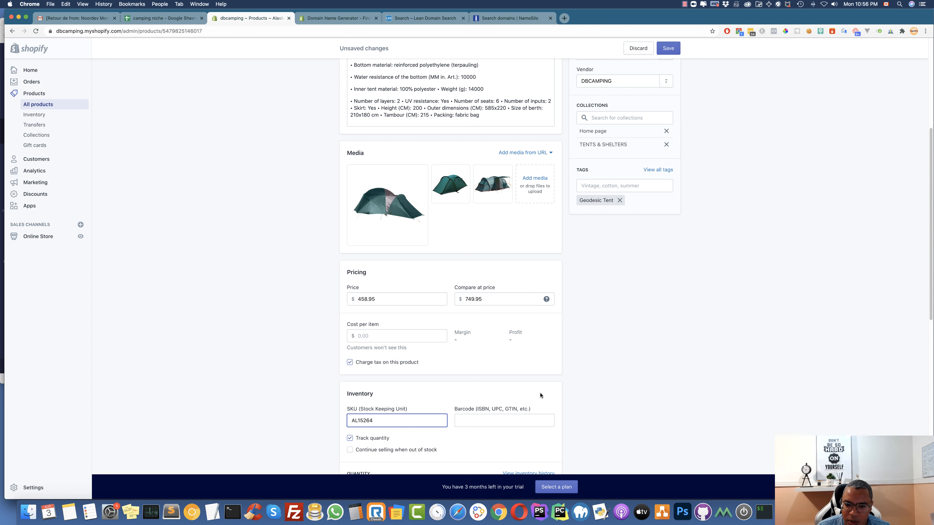
scroll(424, 413, "down", 5)
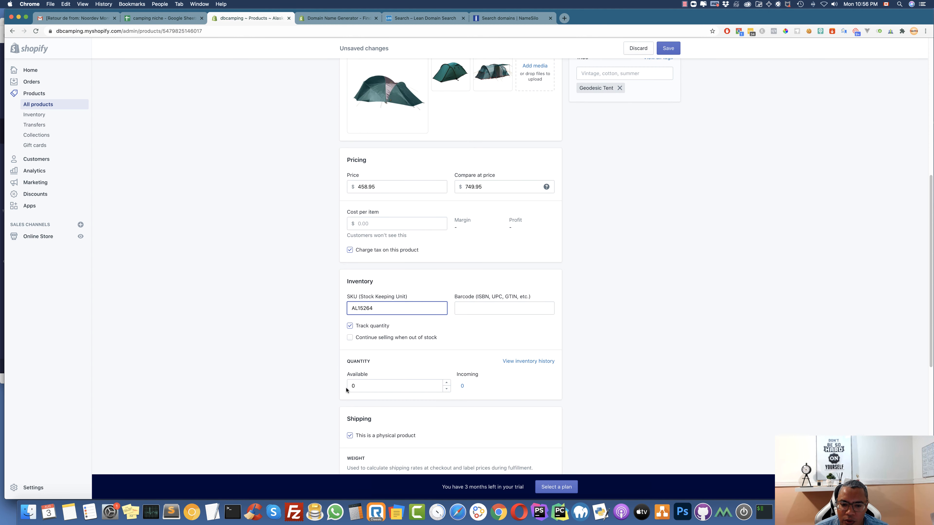
left_click(352, 385)
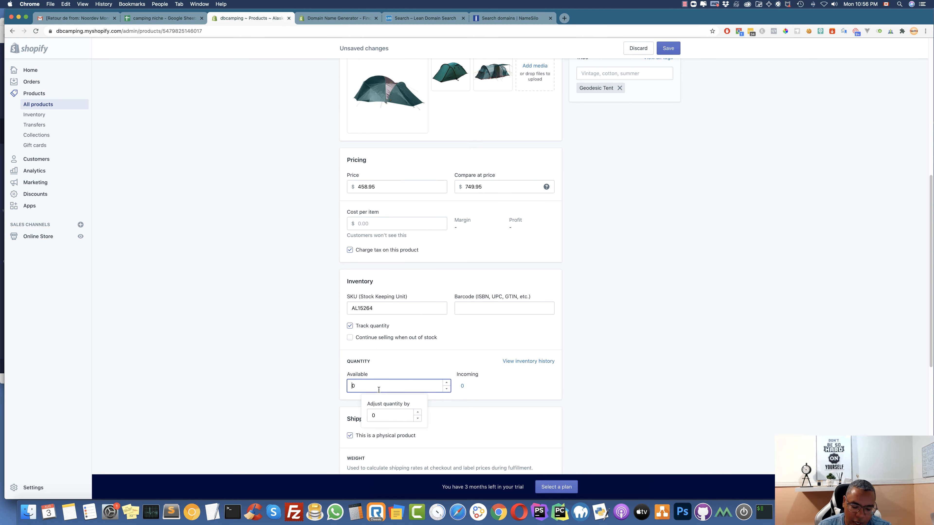
type("100")
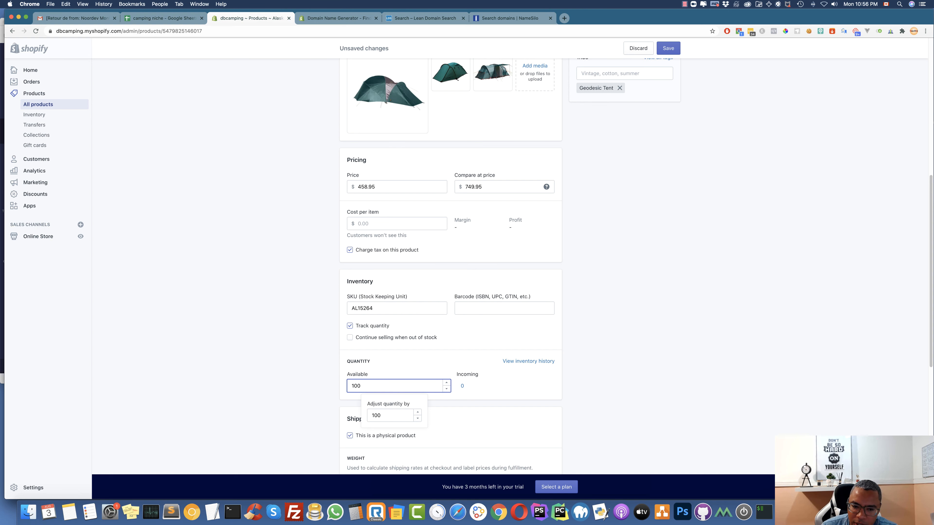
left_click(490, 384)
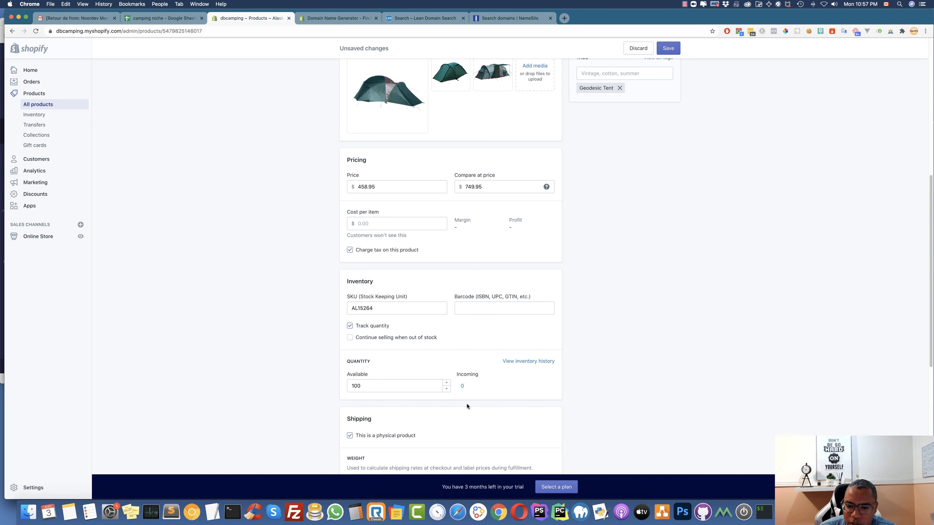
Toggle Track quantity off and back on so inventory is tracked
scroll(466, 402, "down", 3)
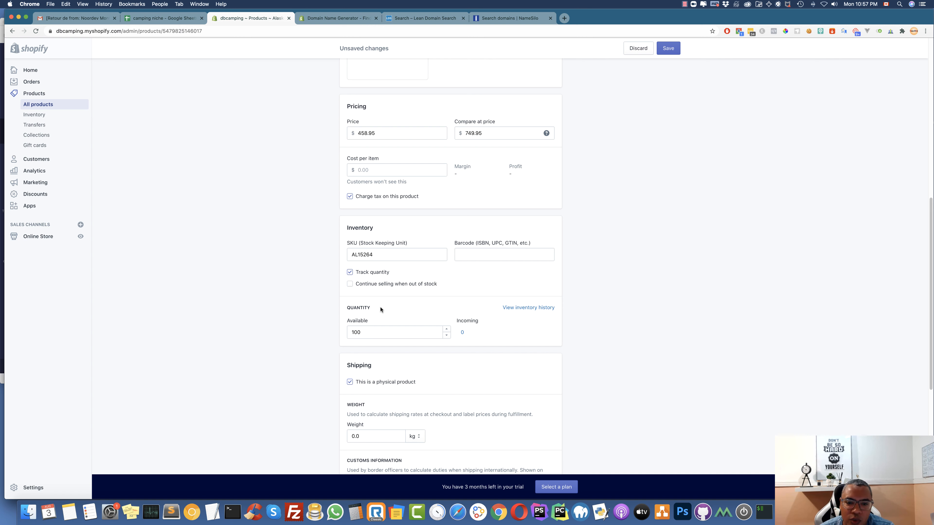
left_click(350, 273)
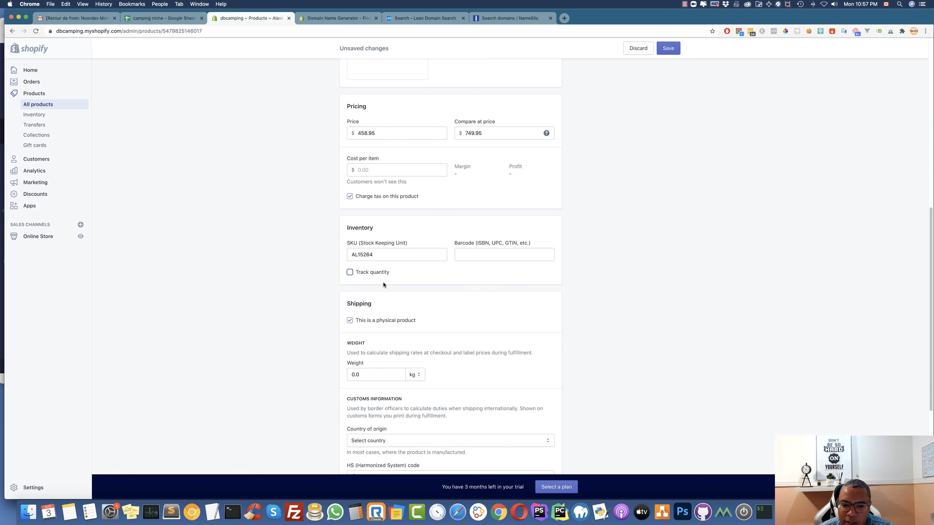
left_click(349, 273)
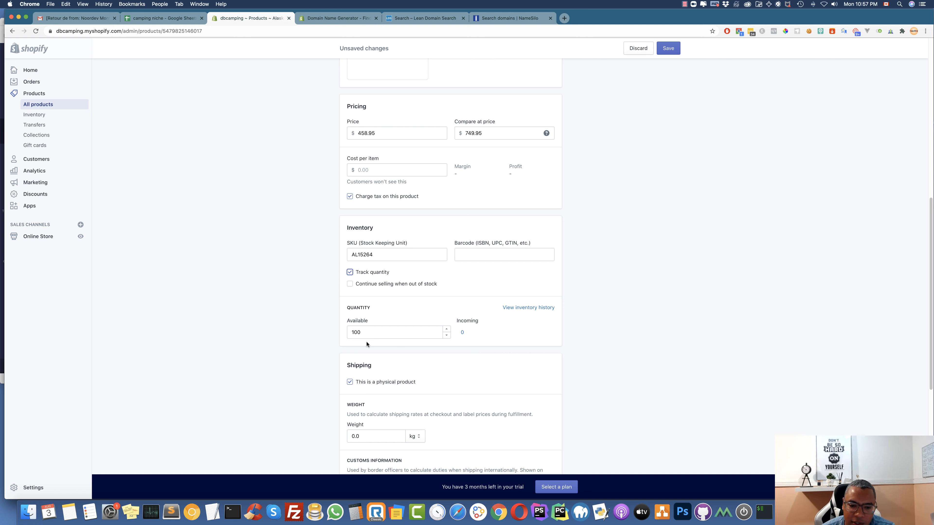
Set the weight to 1.5 kg, save, and return to the camping niche spreadsheet
left_click(356, 436)
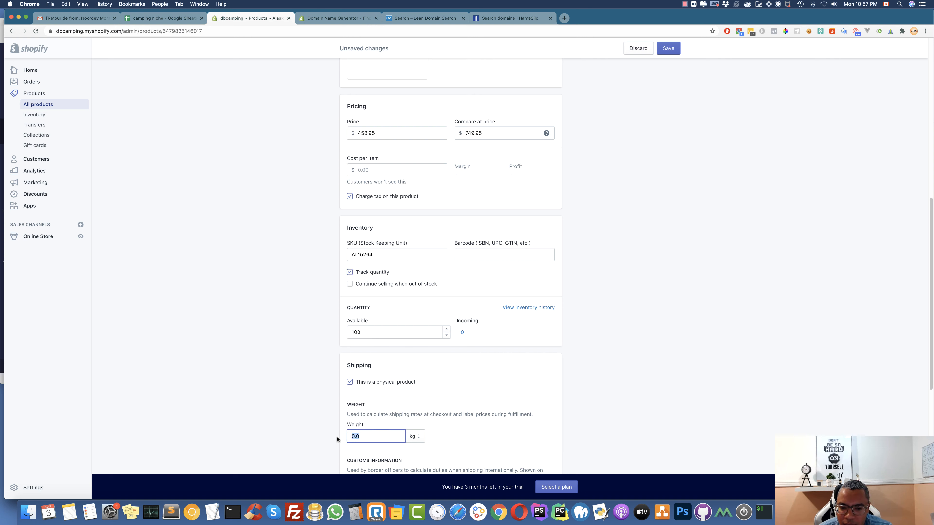
type("1.5")
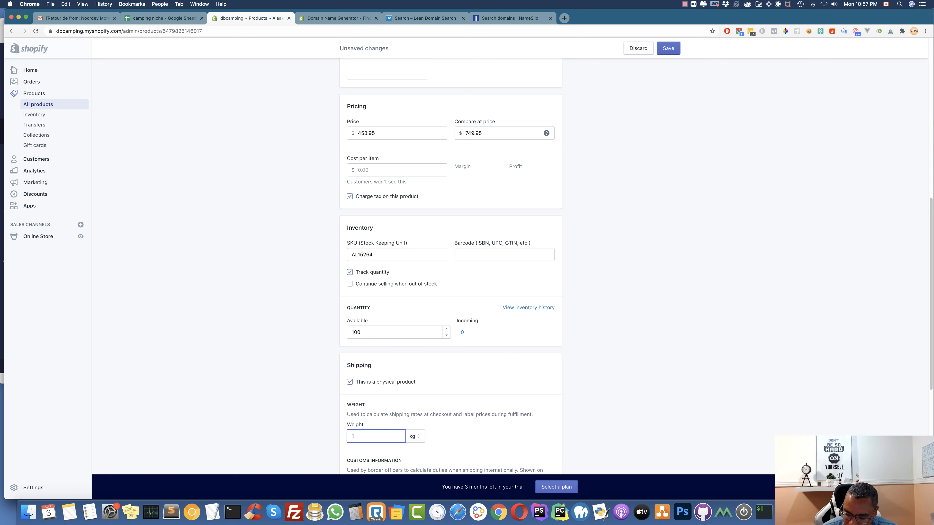
left_click(496, 396)
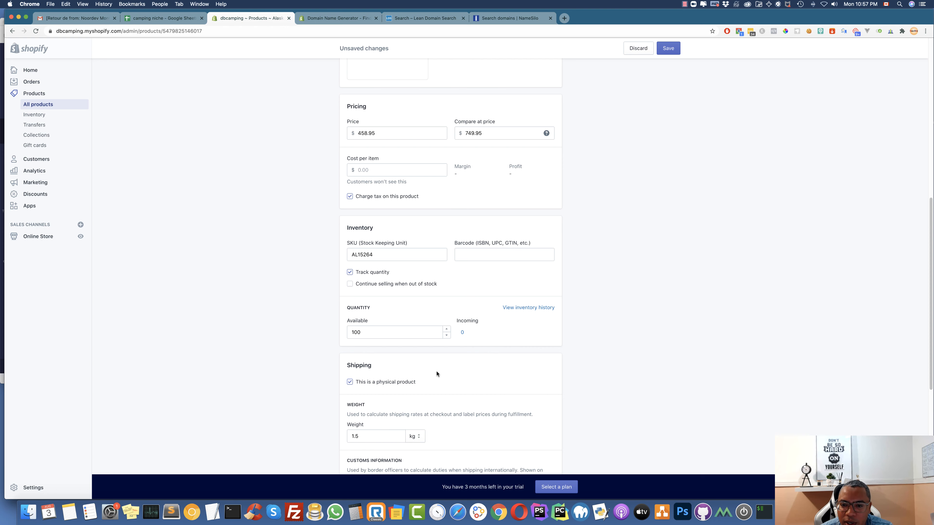
scroll(413, 347, "down", 5)
scroll(414, 346, "down", 4)
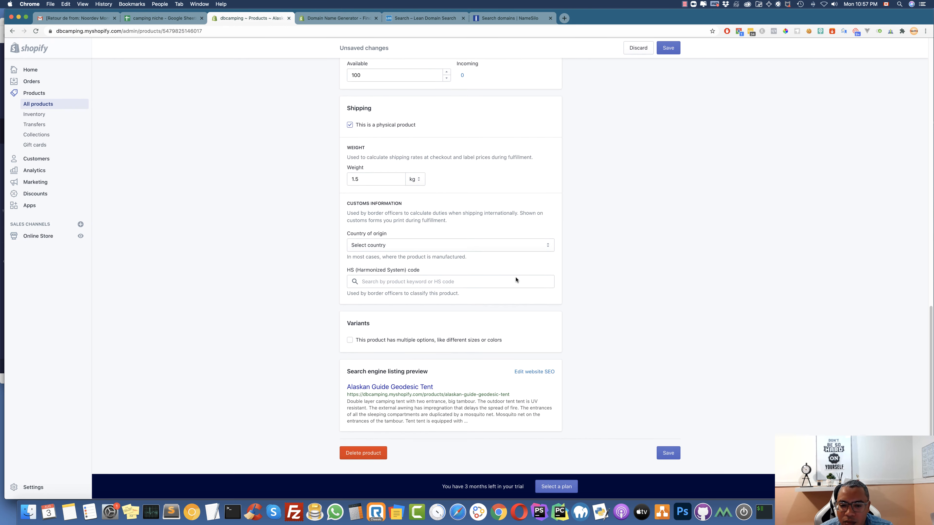
left_click(668, 454)
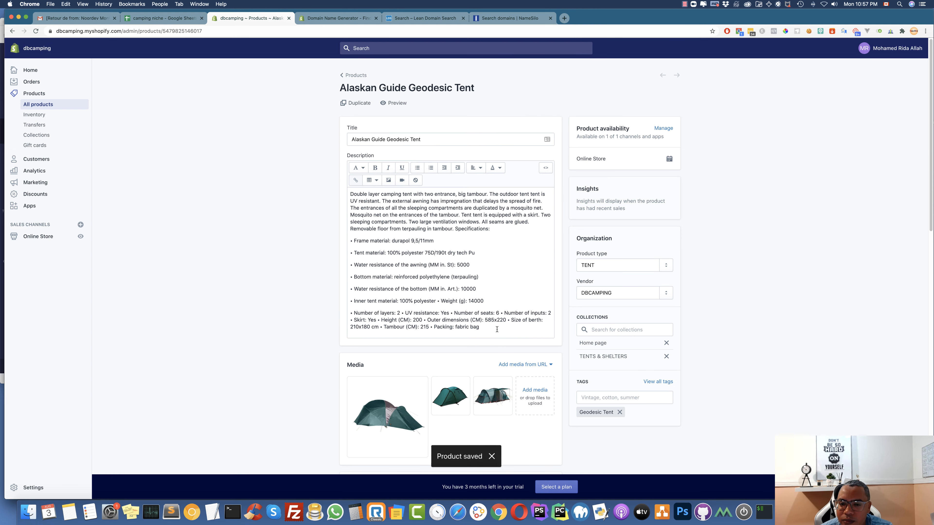
scroll(464, 361, "down", 10)
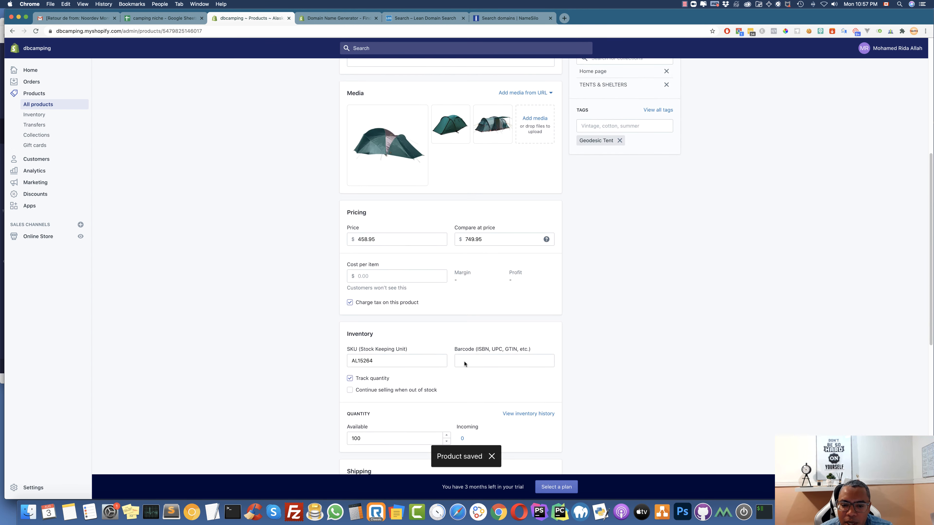
left_click(166, 19)
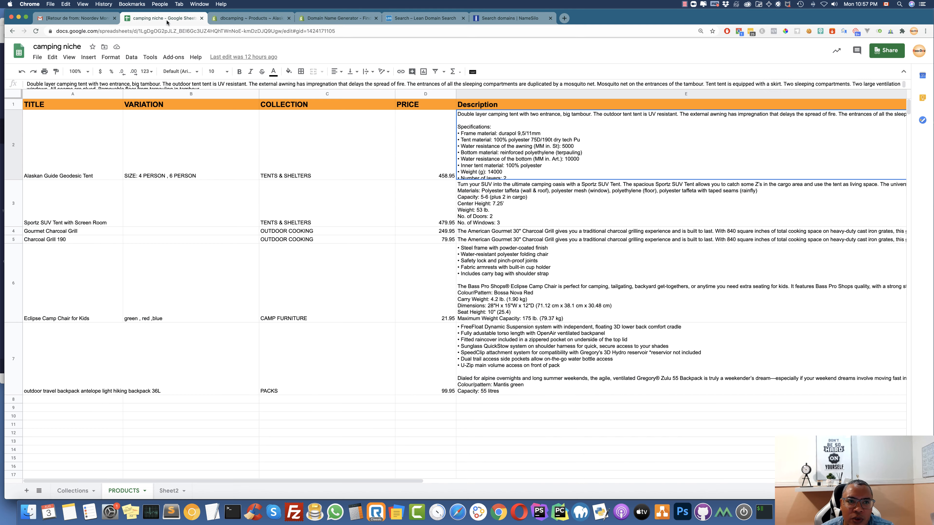
Copy '4 PERSON' from the VARIATION cell B2 and return to the Shopify product
left_click(142, 171)
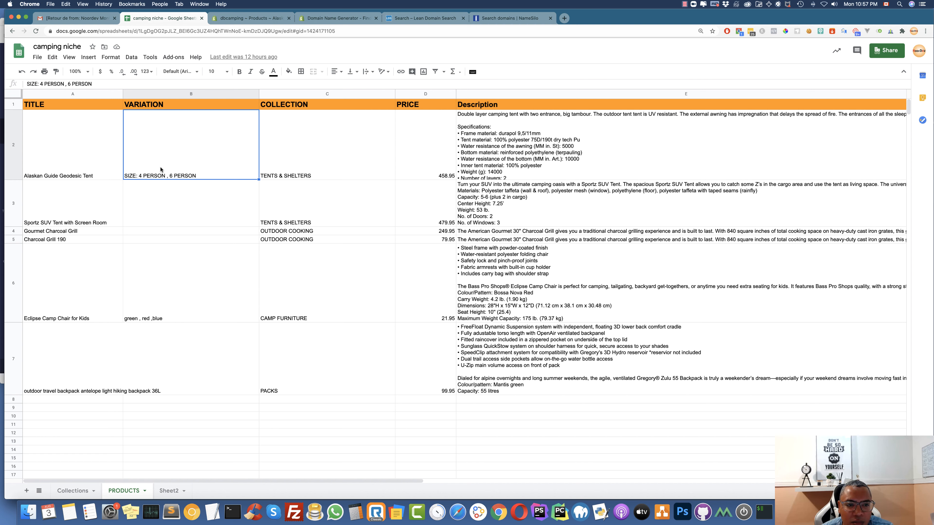
double_click(141, 176)
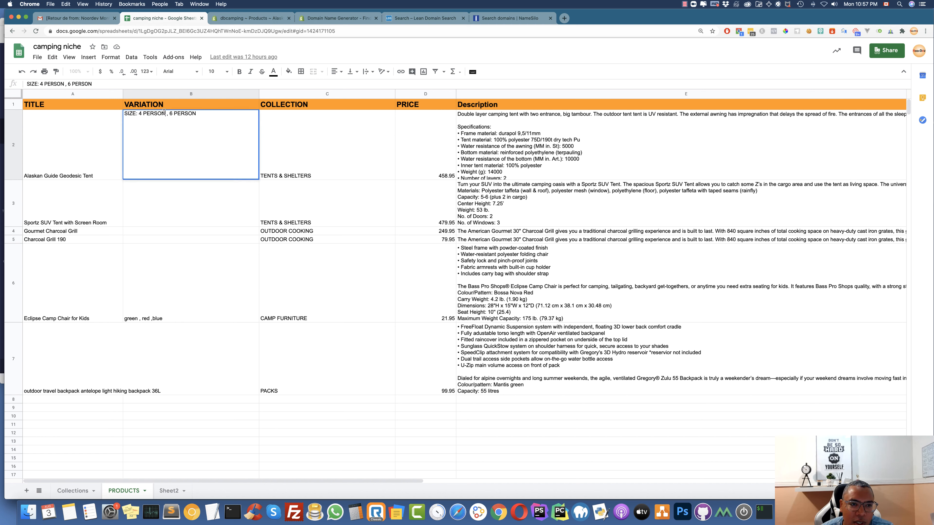
left_click_drag(166, 112, 139, 114)
right_click(138, 113)
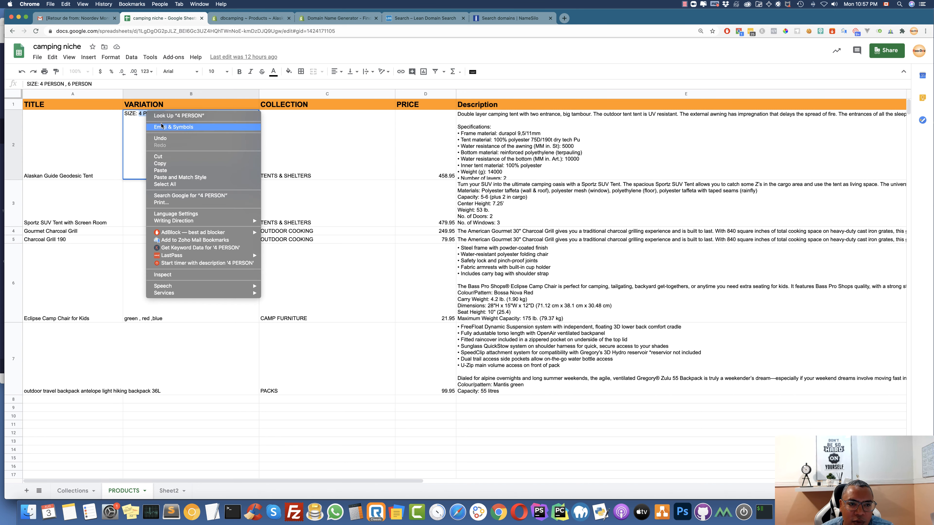
left_click(259, 18)
scroll(432, 319, "down", 10)
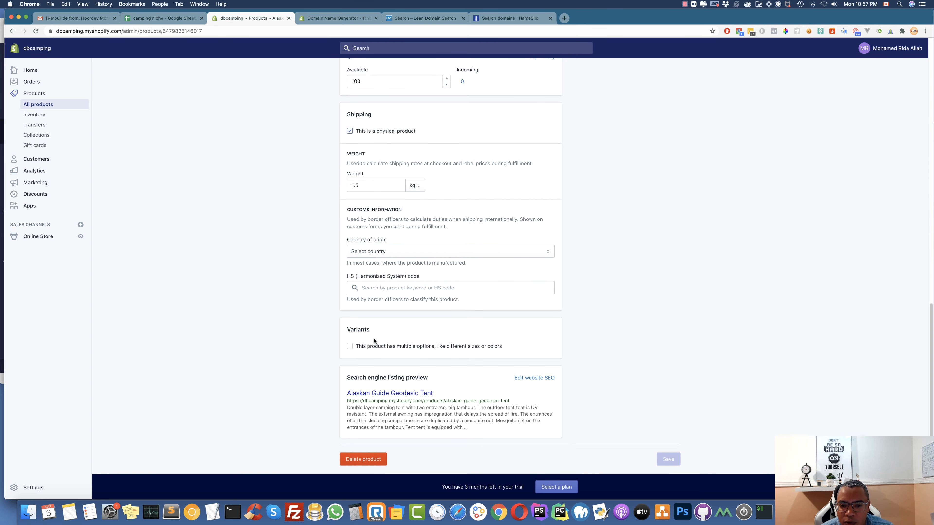
Enable variants with a Size option and add the value 4 PERSON
left_click(350, 346)
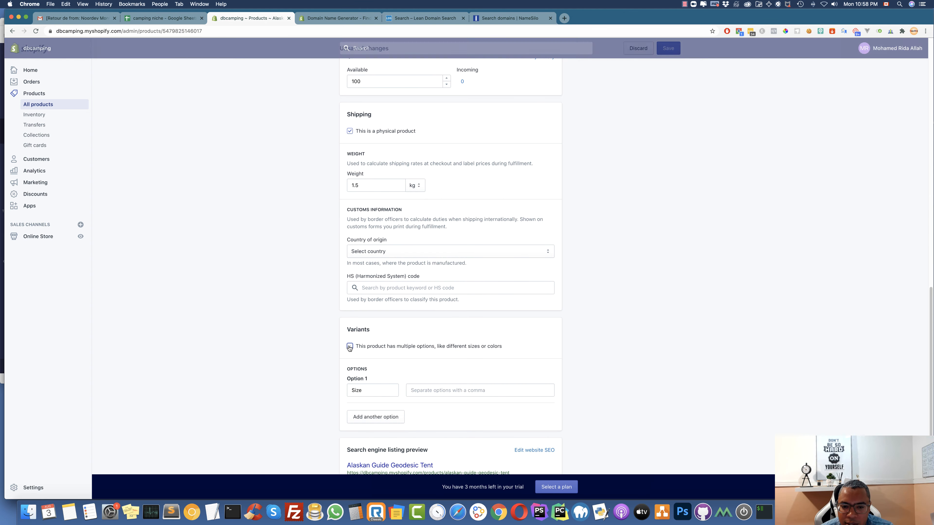
scroll(350, 346, "down", 3)
left_click(364, 330)
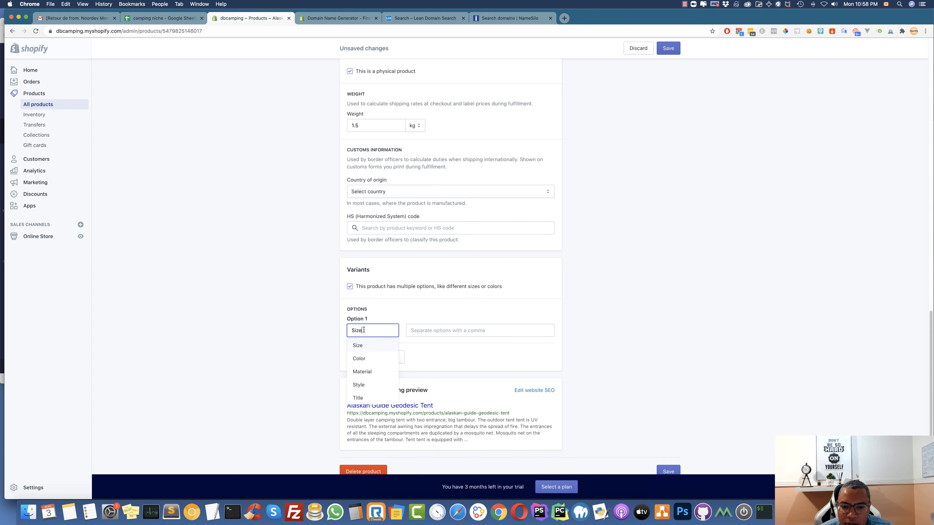
left_click(427, 331)
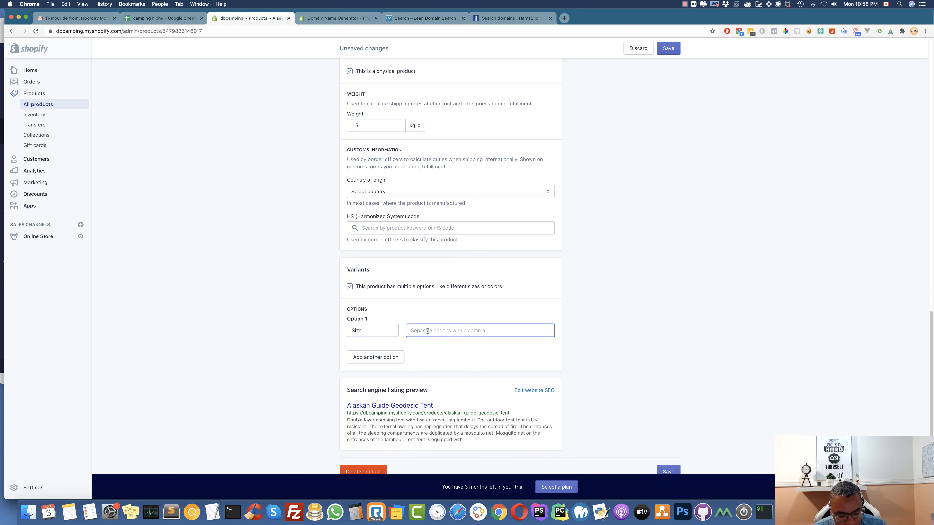
type("4 PERSON")
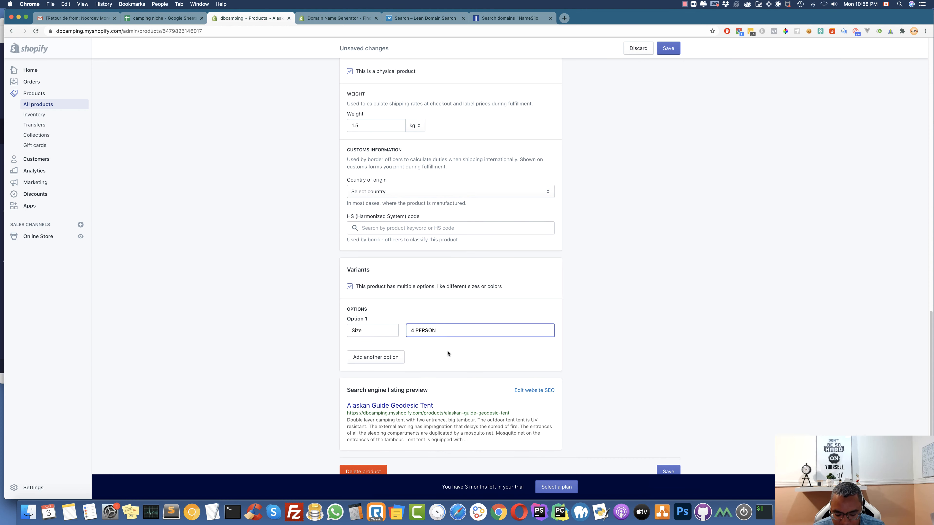
key("Return")
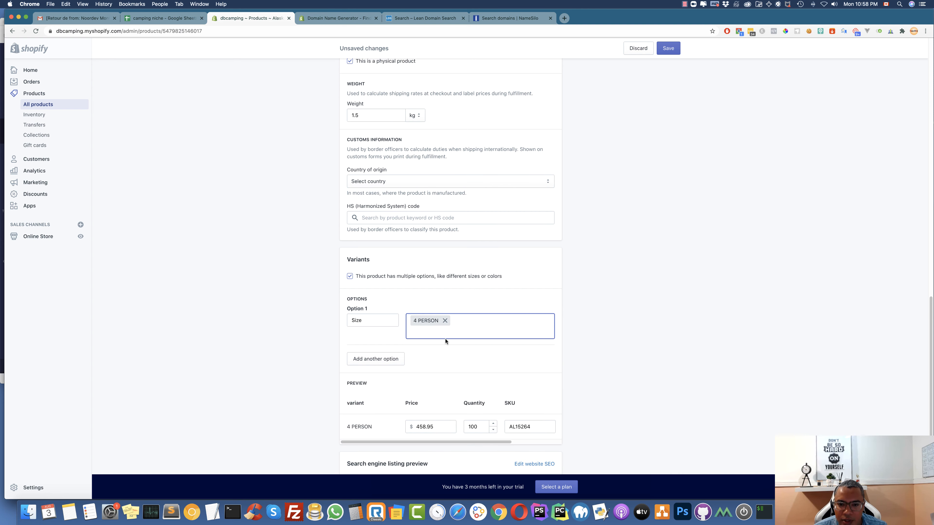
Copy 6 PERSON from the spreadsheet and add it as the second Size value
left_click(176, 19)
left_click_drag(169, 113, 197, 113)
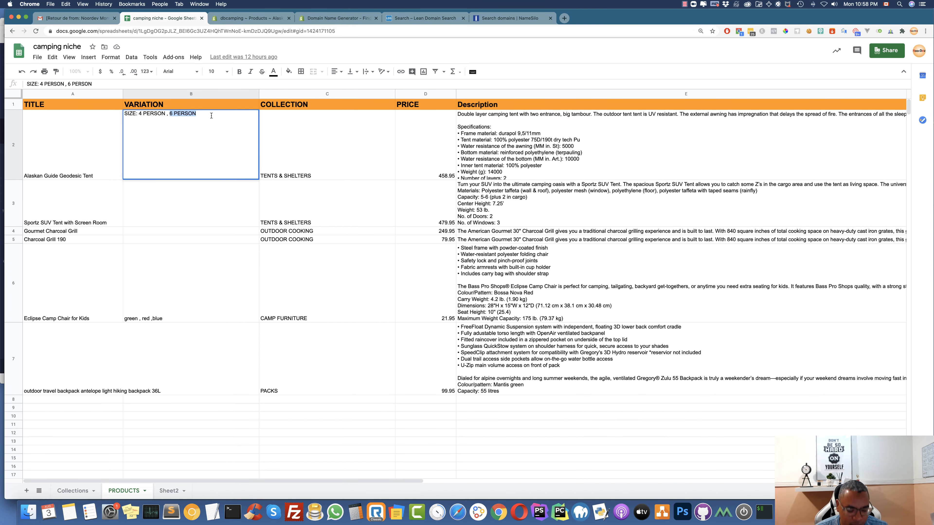
key("super+c")
left_click(250, 18)
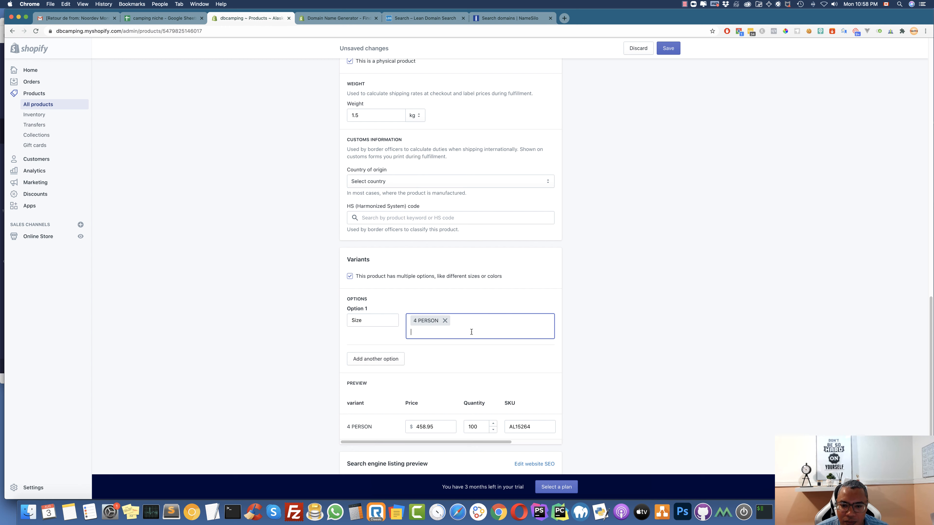
key("super+v")
key("Return")
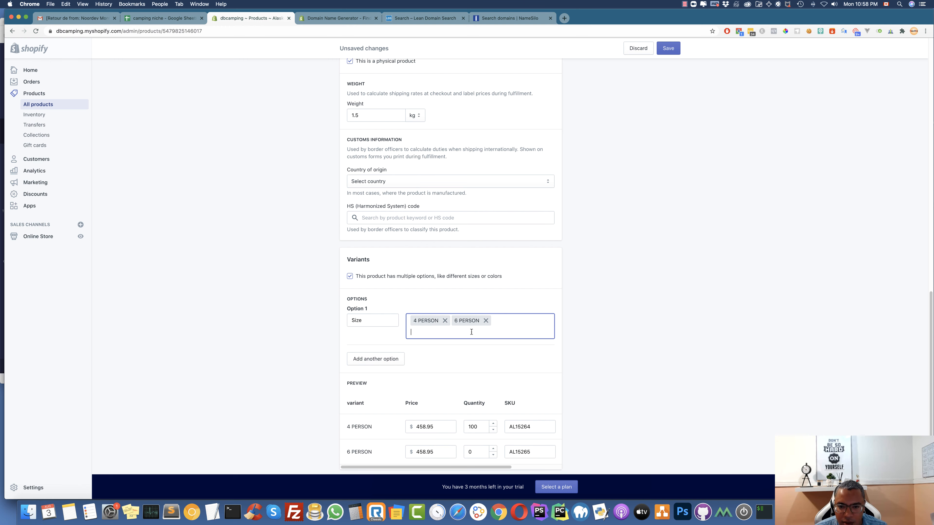
Set the 6 PERSON variant's quantity to 90 and save the product
scroll(436, 357, "down", 5)
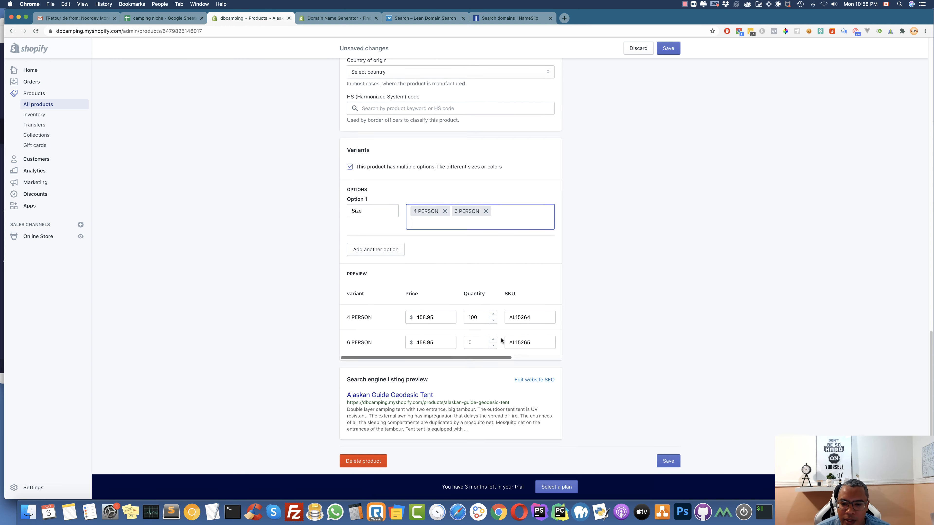
left_click(467, 335)
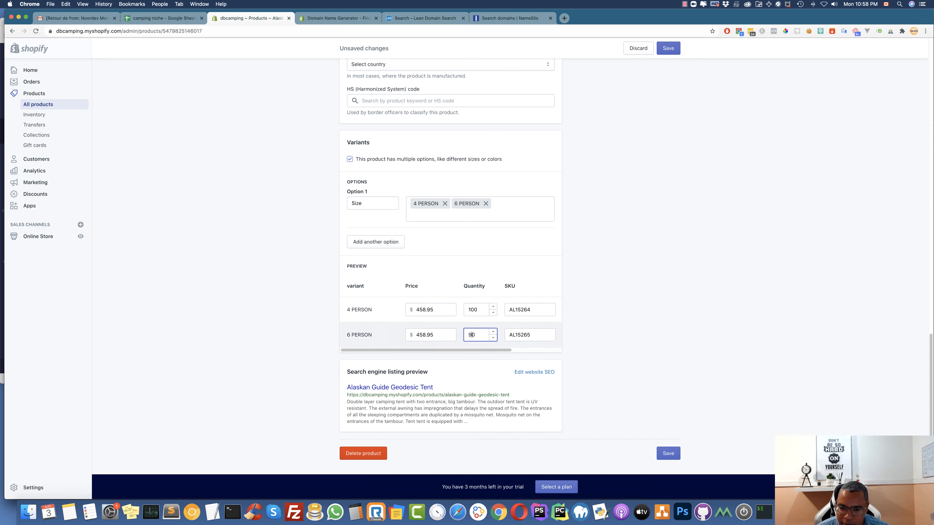
type("90")
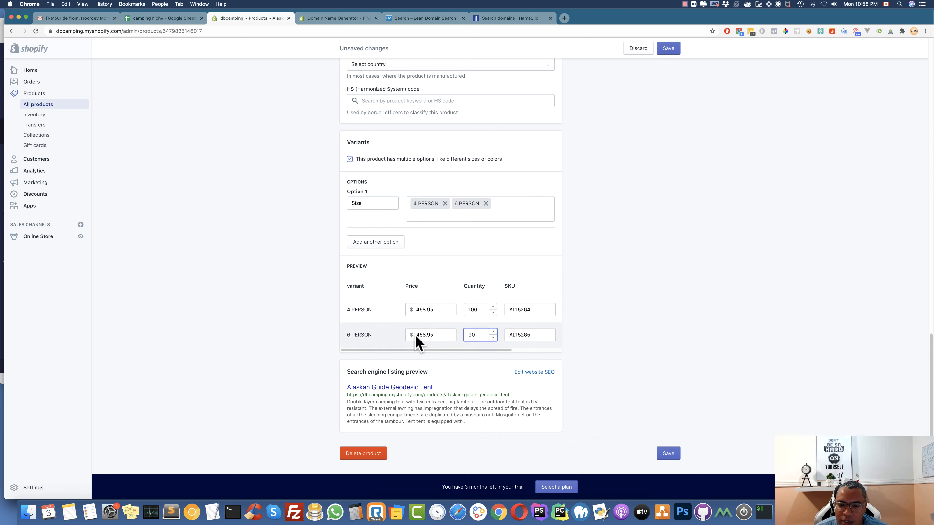
left_click(593, 347)
left_click(669, 455)
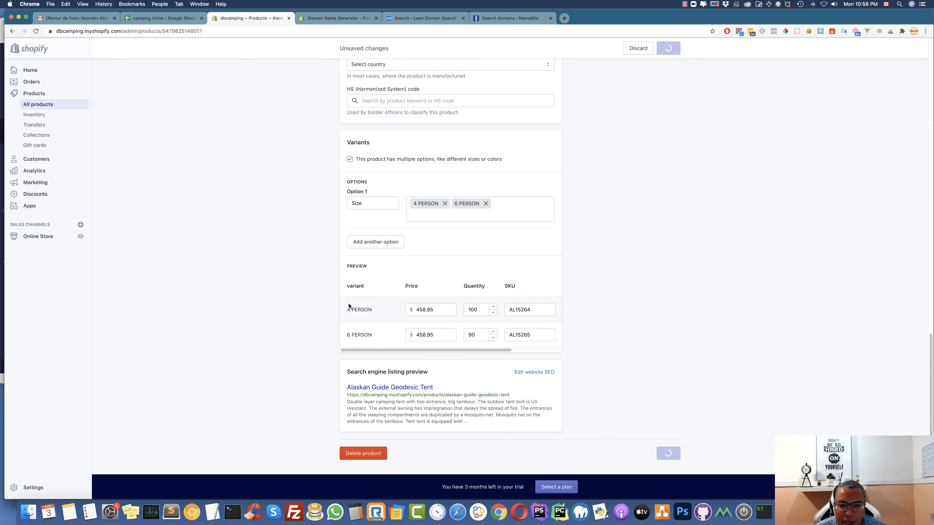
Assign the third tent photo to the 6 PERSON variant through bulk actions
scroll(395, 363, "down", 10)
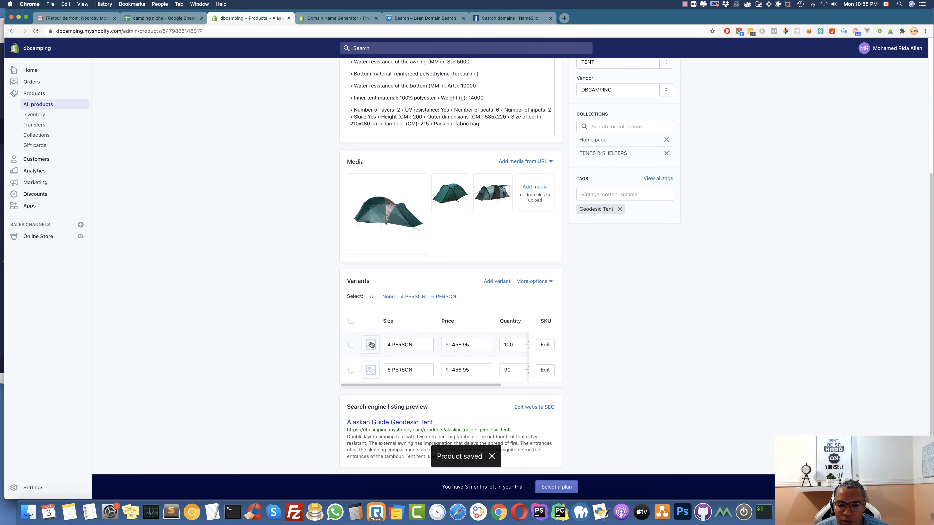
left_click(351, 345)
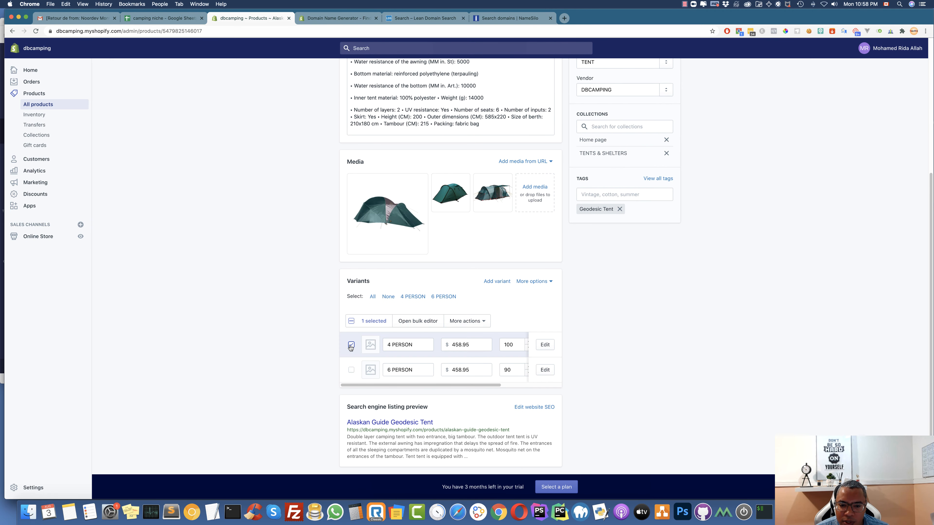
left_click(351, 344)
left_click(351, 370)
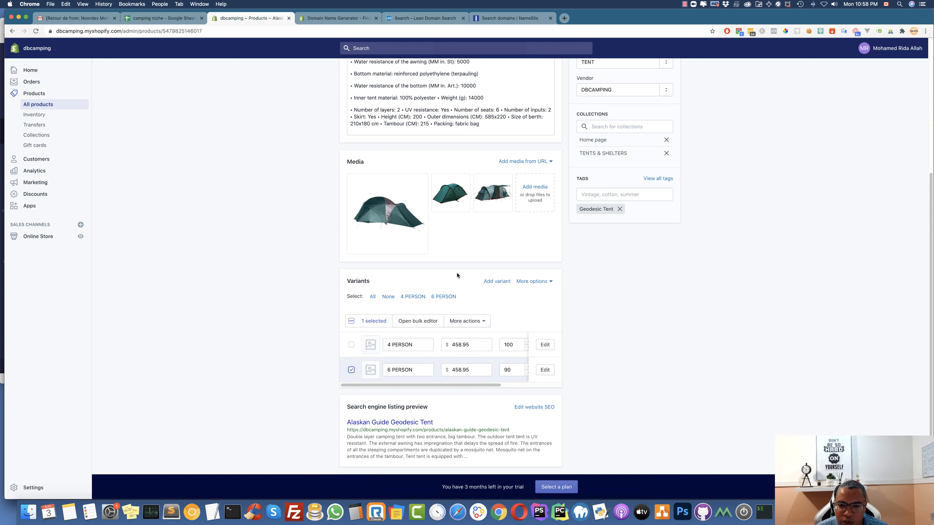
left_click(483, 327)
left_click(443, 370)
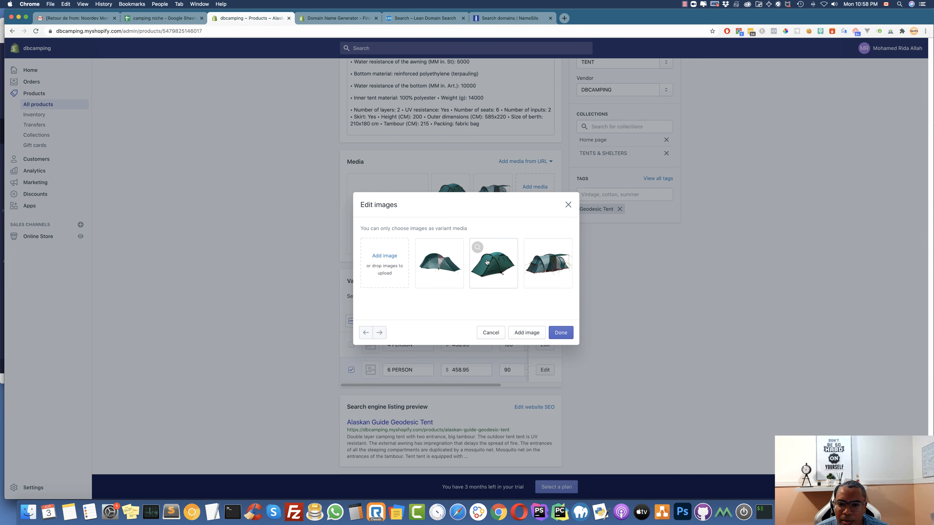
left_click(548, 264)
left_click(561, 333)
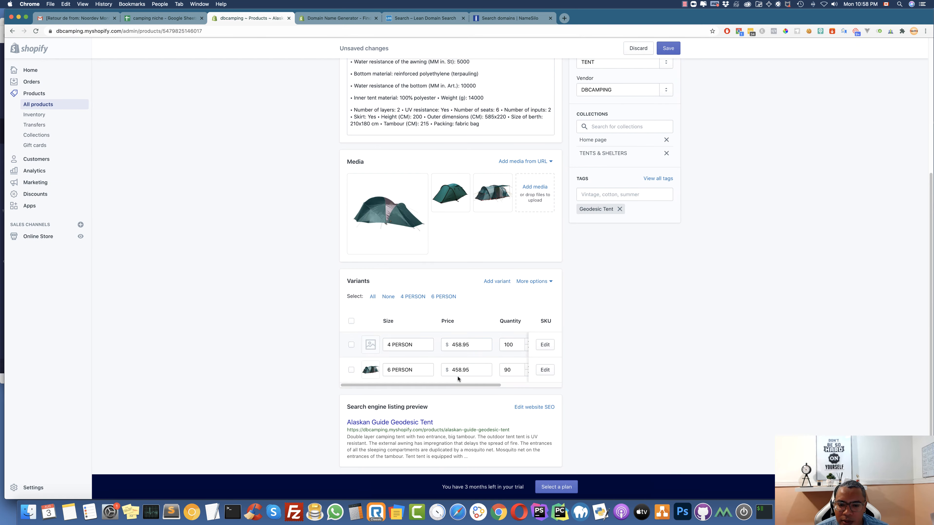
Set the second tent photo as the 4 PERSON variant's image and save the product
left_click(370, 344)
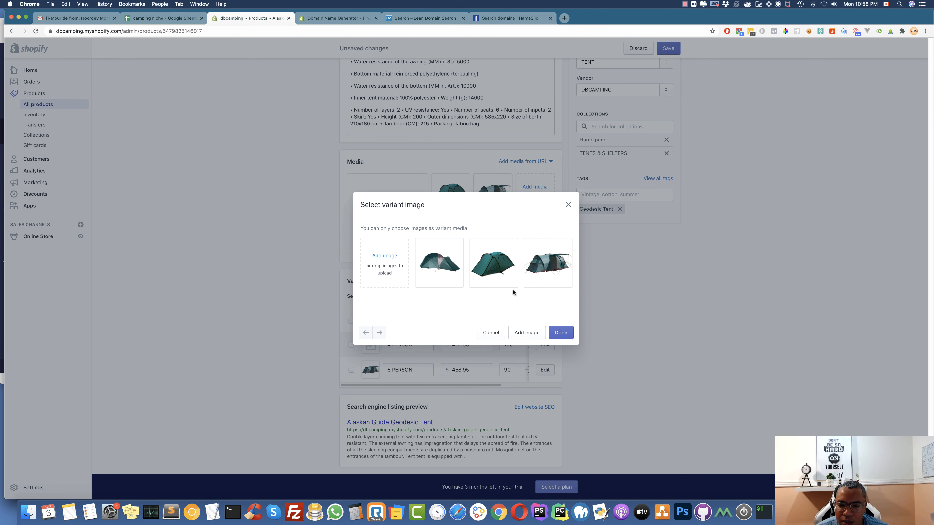
left_click(493, 264)
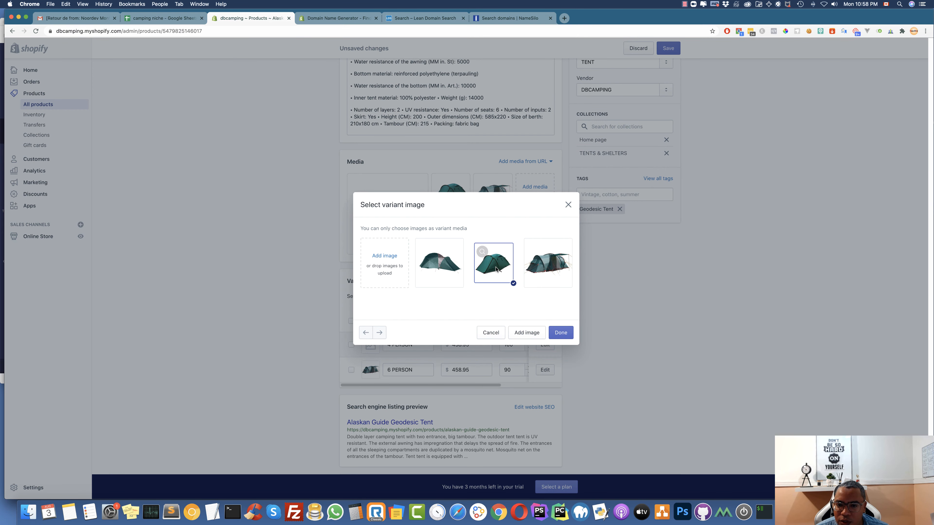
left_click(562, 334)
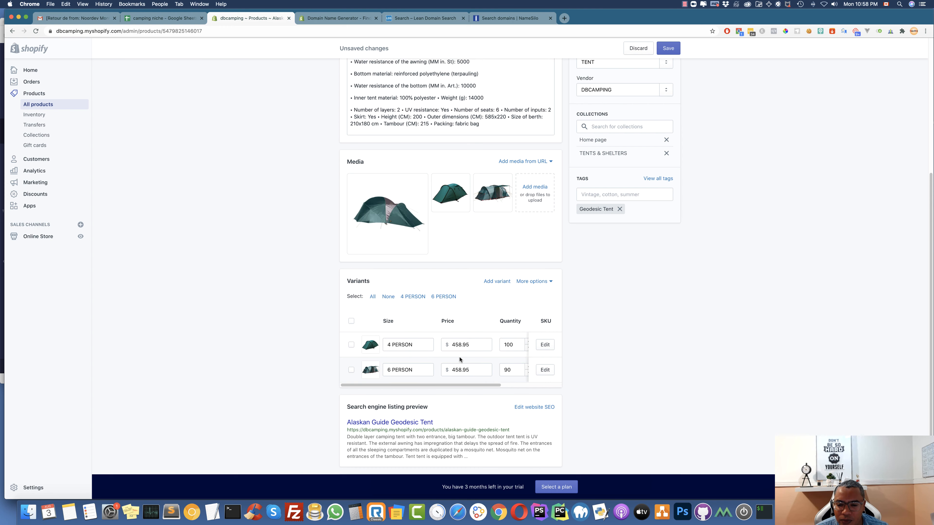
scroll(459, 361, "right", 5)
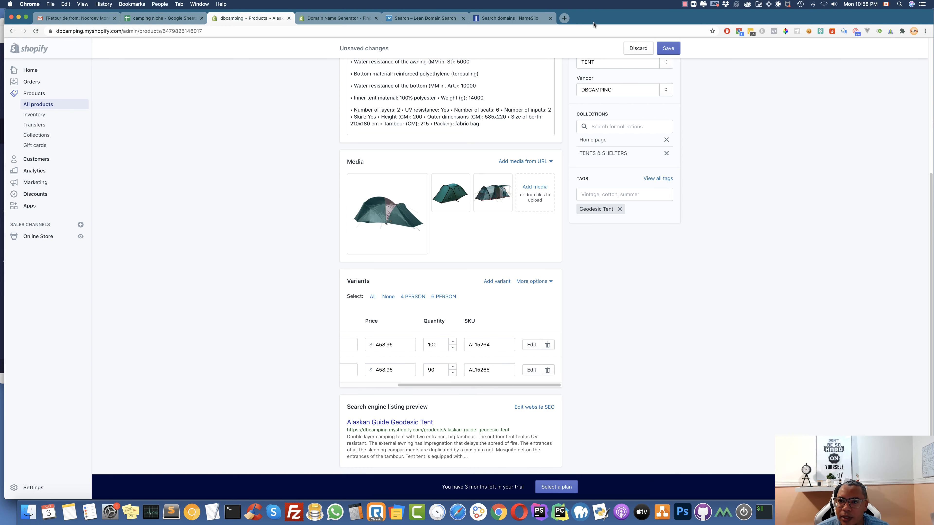
left_click(671, 48)
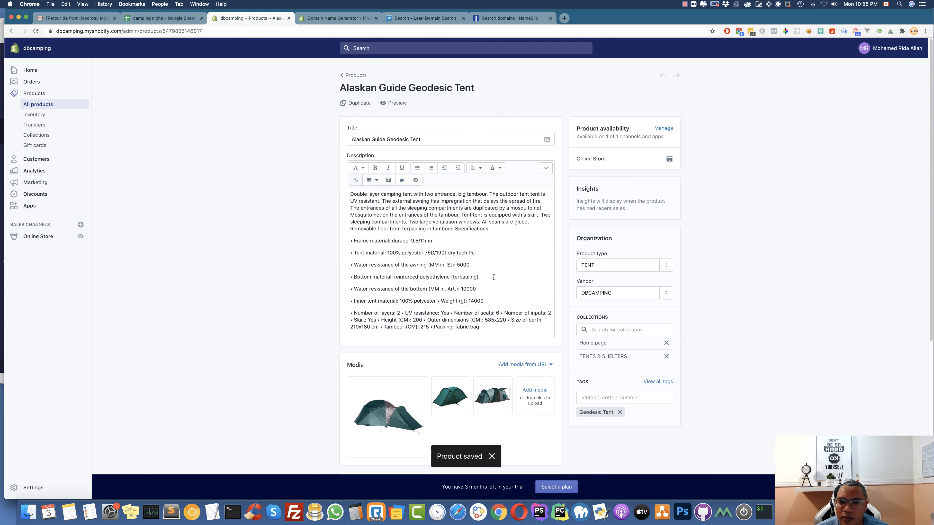
left_click(396, 105)
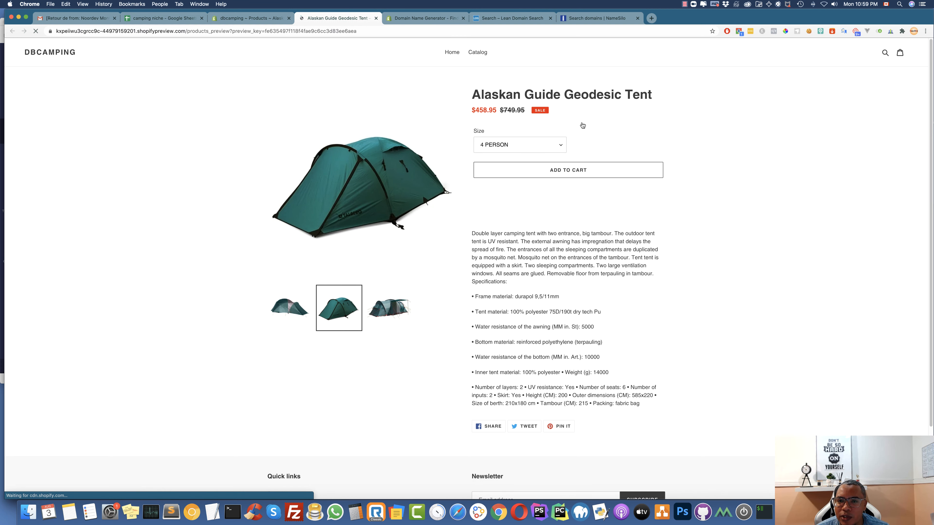
left_click(522, 148)
left_click(522, 145)
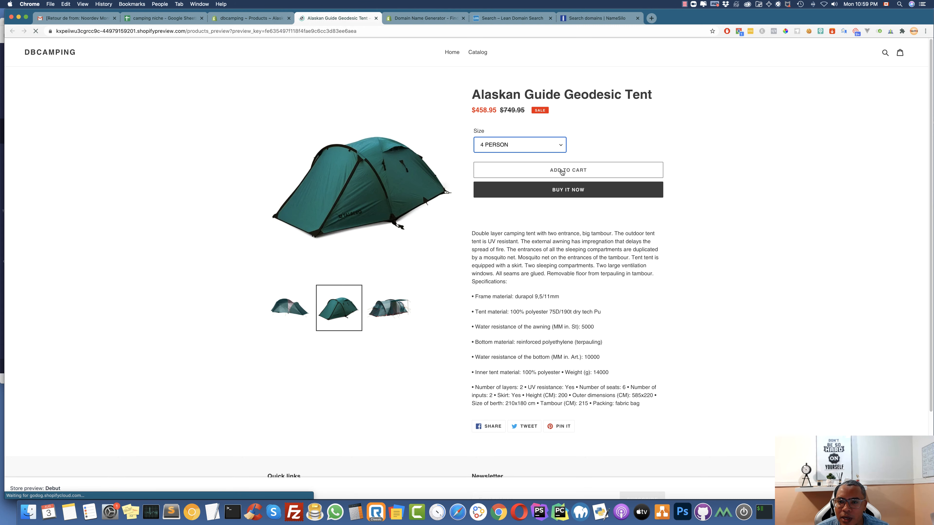
scroll(579, 284, "down", 3)
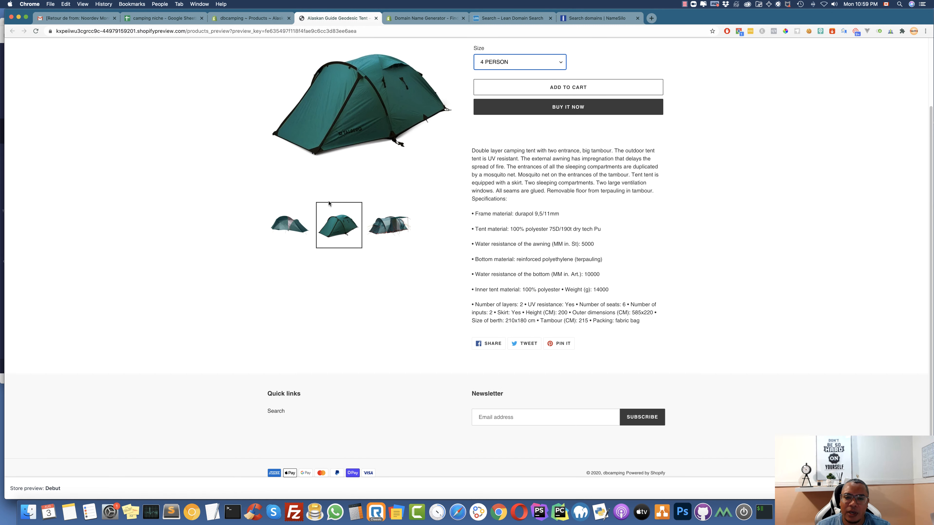
scroll(335, 187, "up", 3)
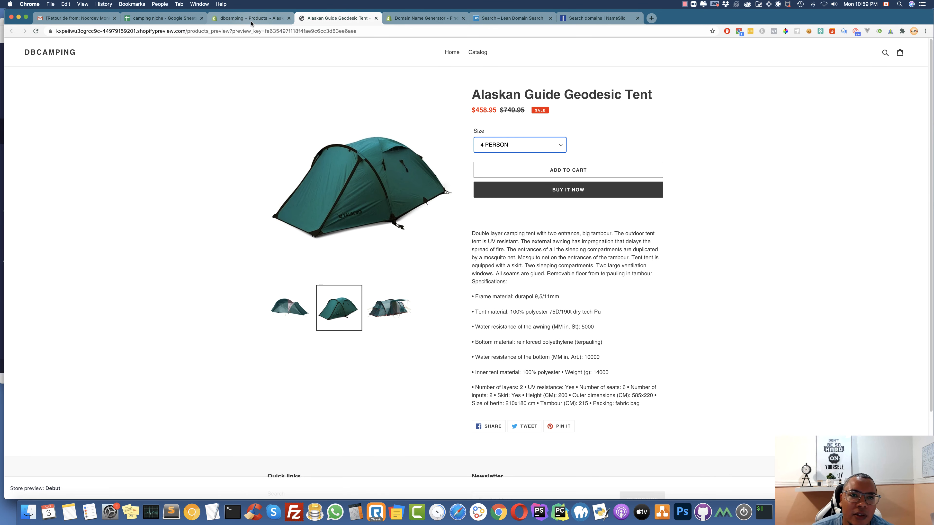
left_click(251, 18)
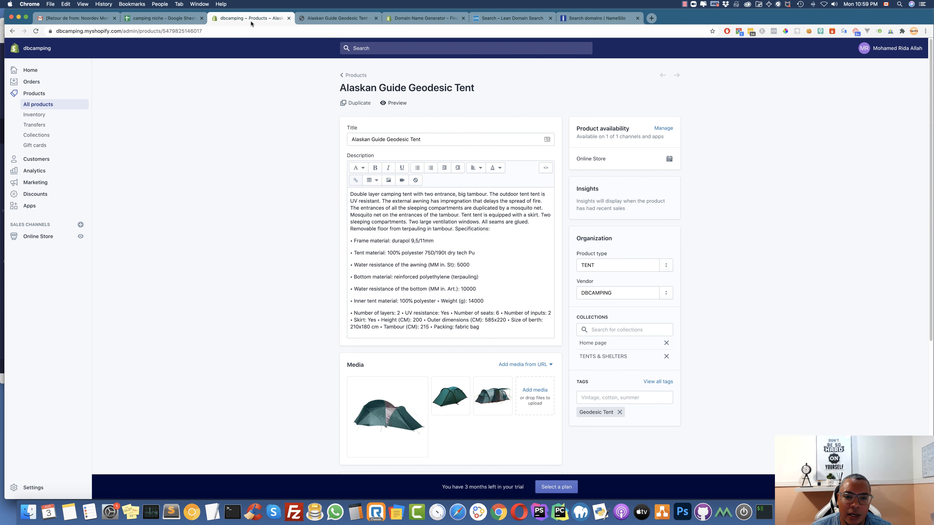
Start a new product titled 'Sportz SUV Tent with Screen Room', copied from sheet cell A3
left_click(354, 76)
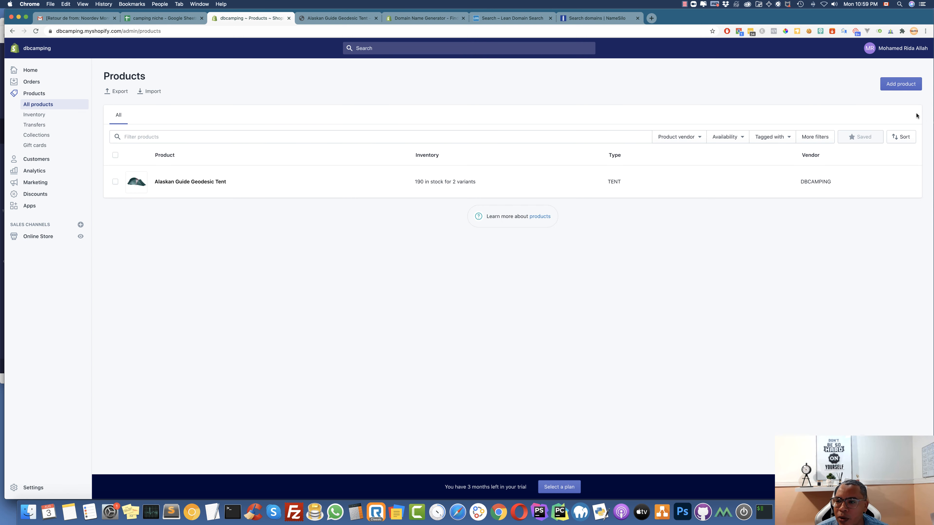
left_click(902, 85)
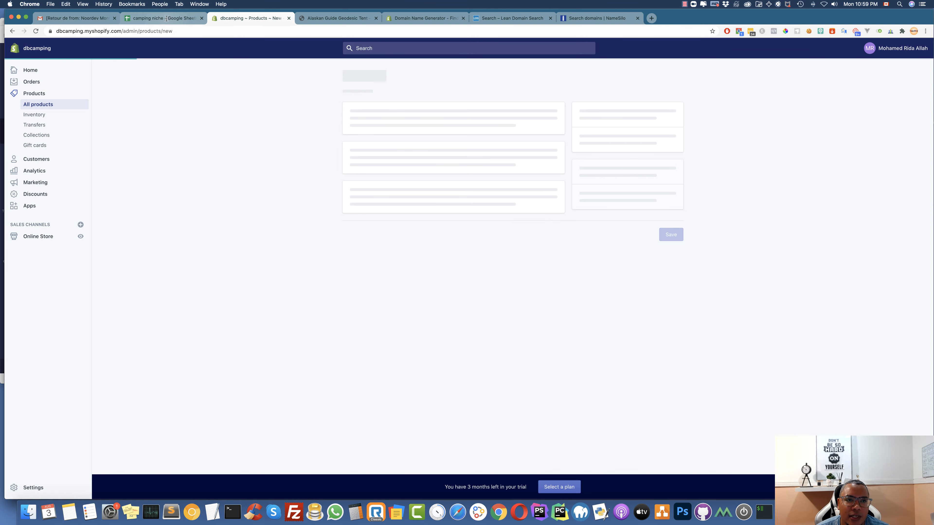
left_click(185, 21)
left_click(81, 193)
double_click(81, 193)
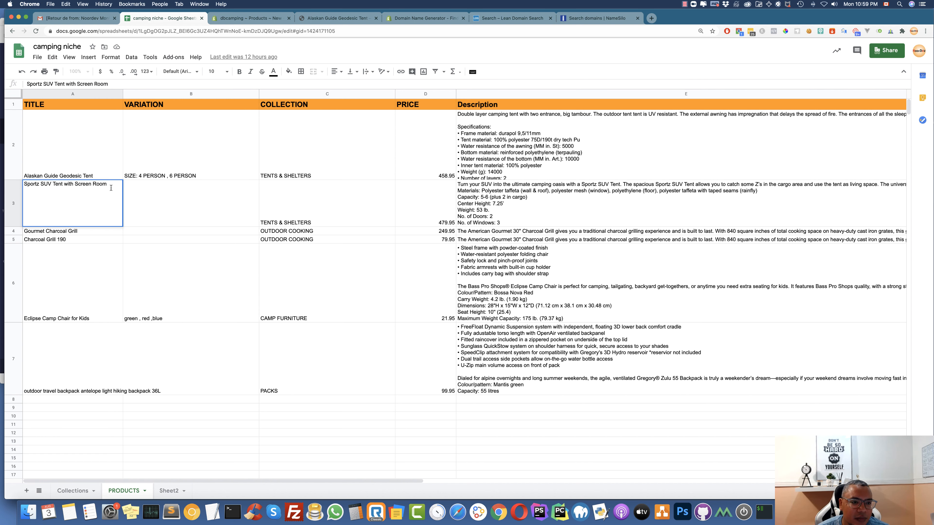
left_click_drag(111, 188, 22, 183)
key("cmd+c")
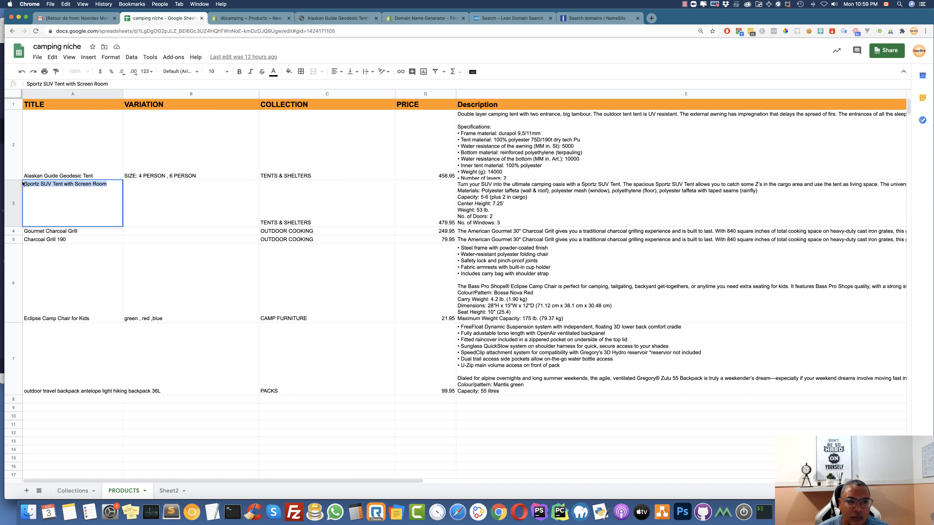
left_click(256, 21)
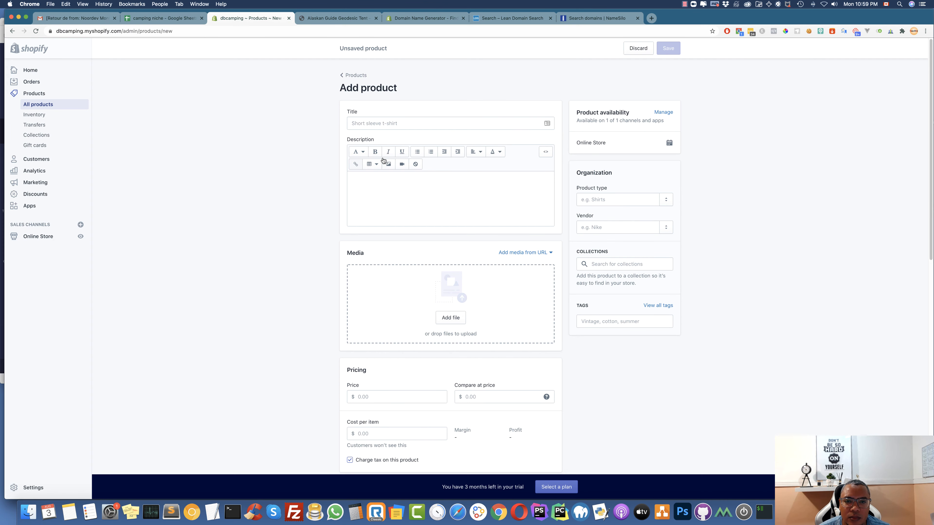
left_click(375, 123)
key("cmd+v")
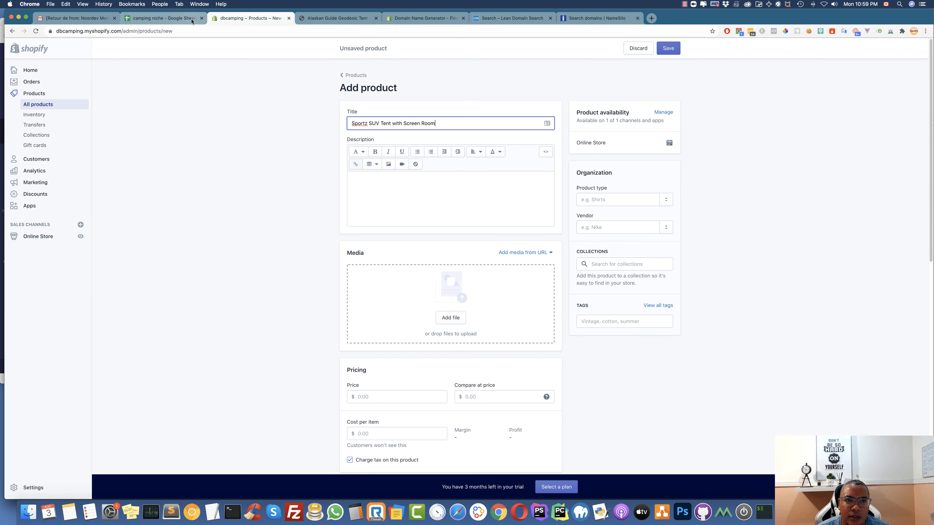
Paste the description from cell E3 and start a new paragraph at the awning sentence
left_click(162, 18)
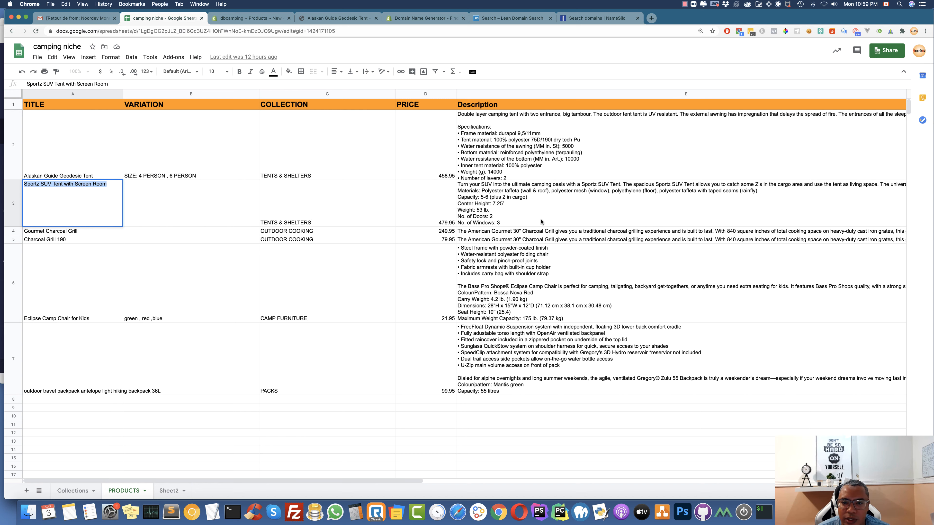
left_click(515, 211)
double_click(515, 210)
key("cmd+a")
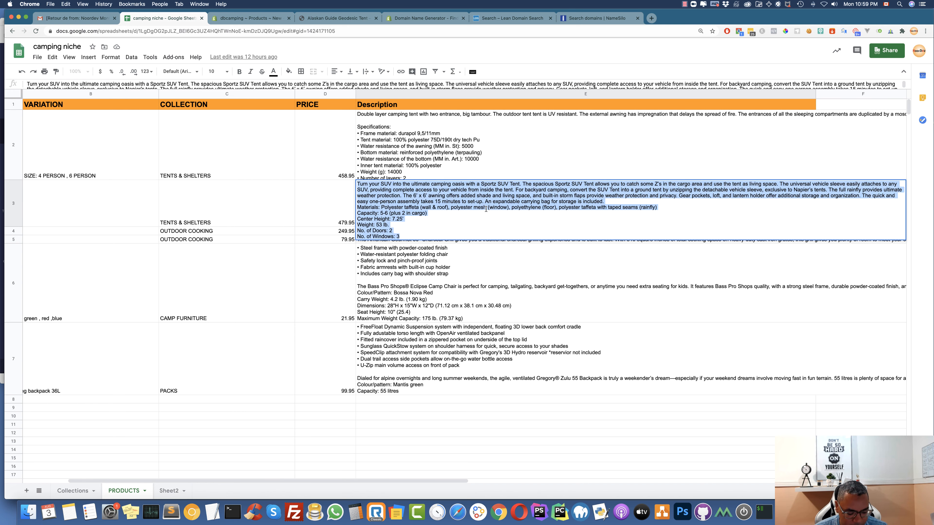
left_click(256, 18)
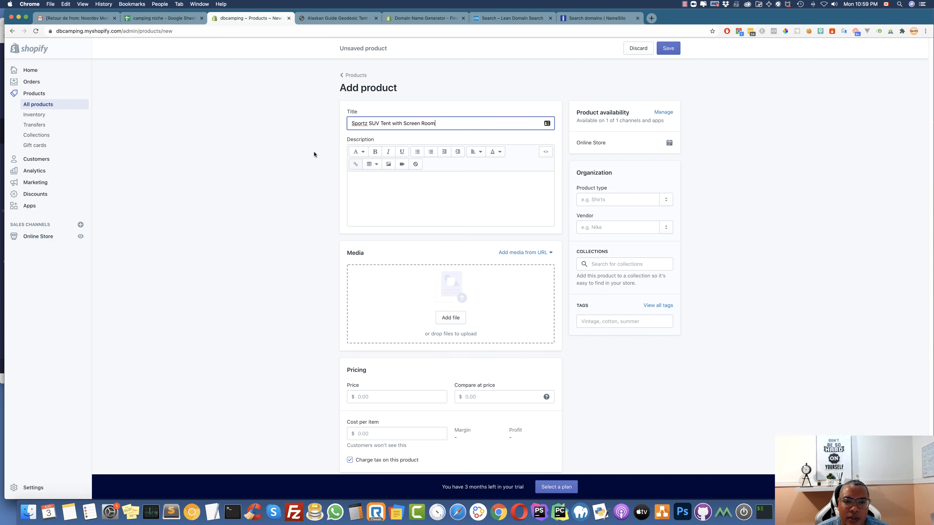
left_click(379, 198)
type("Turn your SUV into the ultimate camping oasis with a Sportz SUV Tent. The spacious Sportz SUV Tent allows you to catch some Z’s in the cargo area and use the tent as living space. The universal vehicle sleeve easily attaches to any SUV, providing complete access to your vehicle from inside the tent. For backyard camping, convert the SUV Tent into a ground tent by unzipping the detachable vehicle sleeve, exclusive to Napier’s tents. The full rainfly provides ultimate weather protection. The 6’ x 6’ awning offers added shade and living space, and built-in storm flaps provide weather protection and privacy. Gear pockets, loft, and lantern holder offer additional storage and organization. The quick and easy one-person assembly takes 15 minutes to set-up. An expandable carrying bag for storage is included. Materials: Polyester taffeta (wall & roof), polyester mesh (window), polyethylene (floor), polyester taffeta with taped seams (rainfly) Capacity: 5-6 (plus 2 in cargo) Center Height: 7.25’ Weight: 53 lb. No. of Doors: 2 No. of Windows: 3")
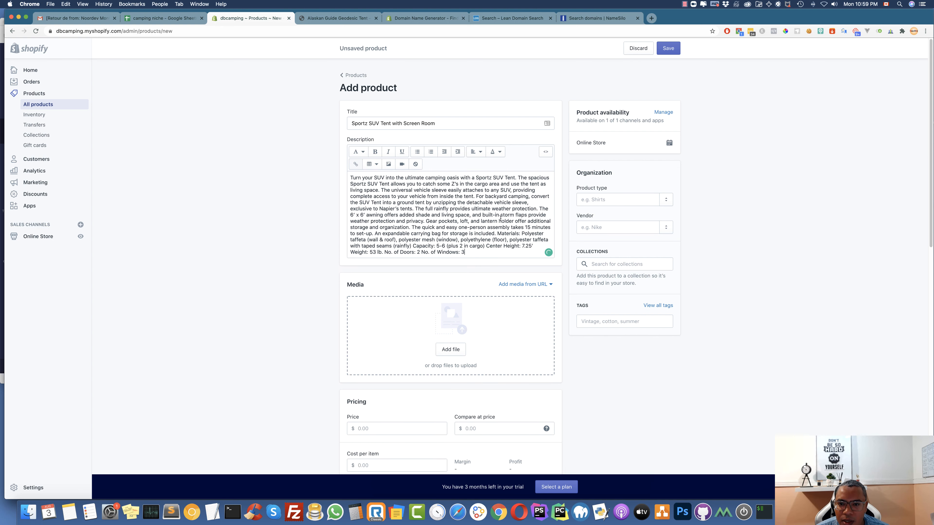
left_click(540, 208)
key("Return")
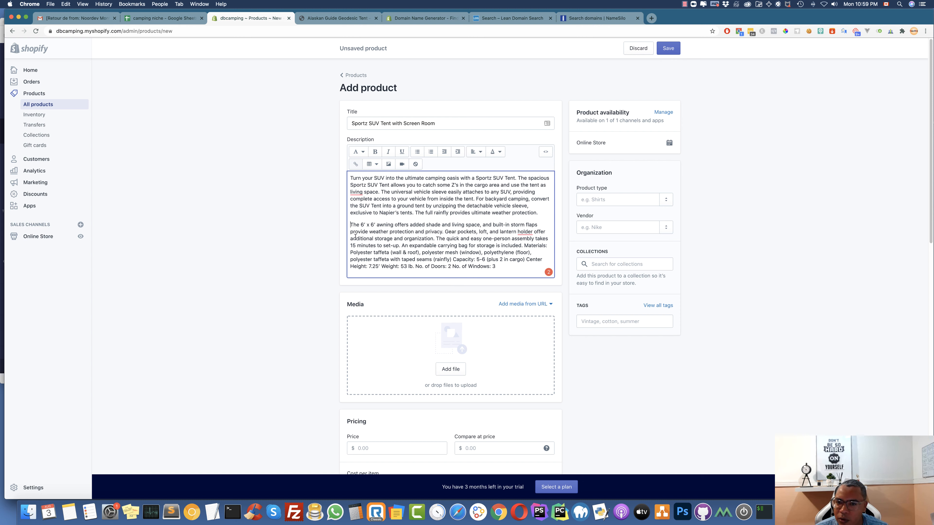
Add the product to the TENTS & SHELTERS collection and set the vendor to DBCAMPING
left_click(623, 264)
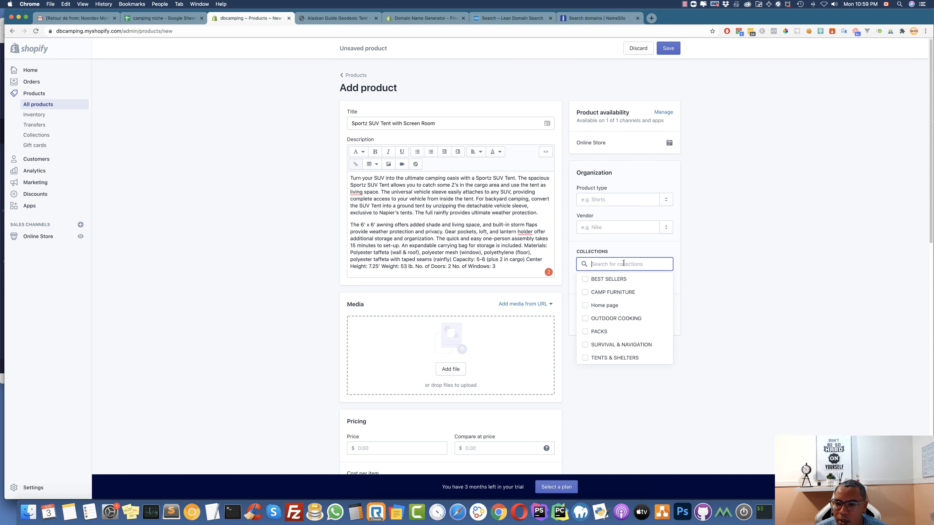
left_click(585, 358)
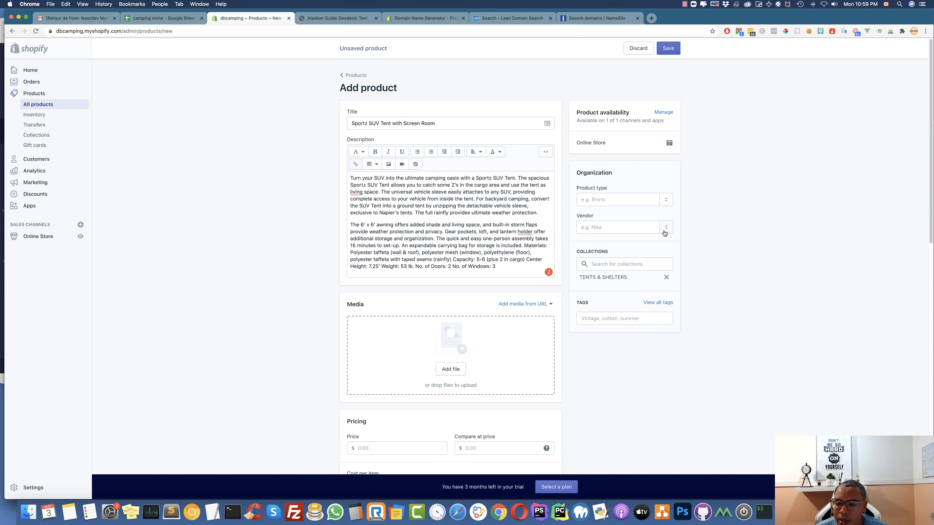
left_click(602, 227)
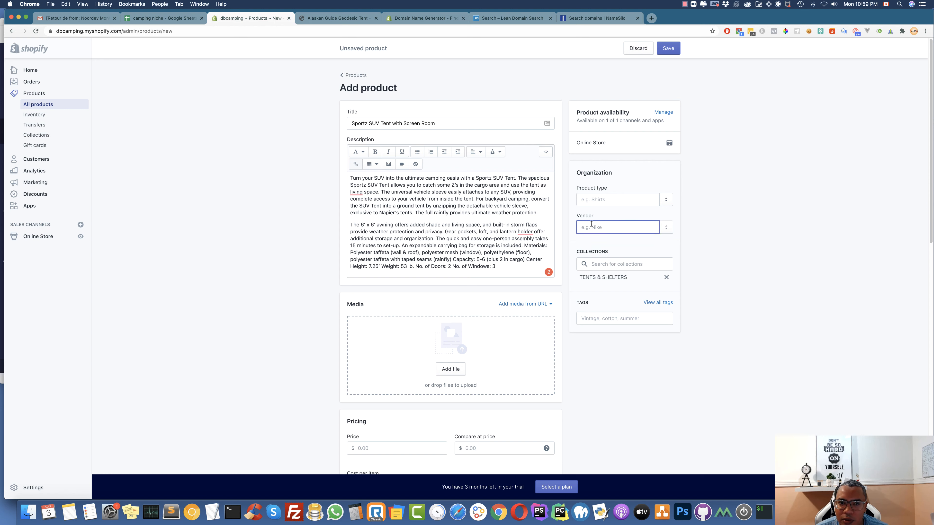
type("D")
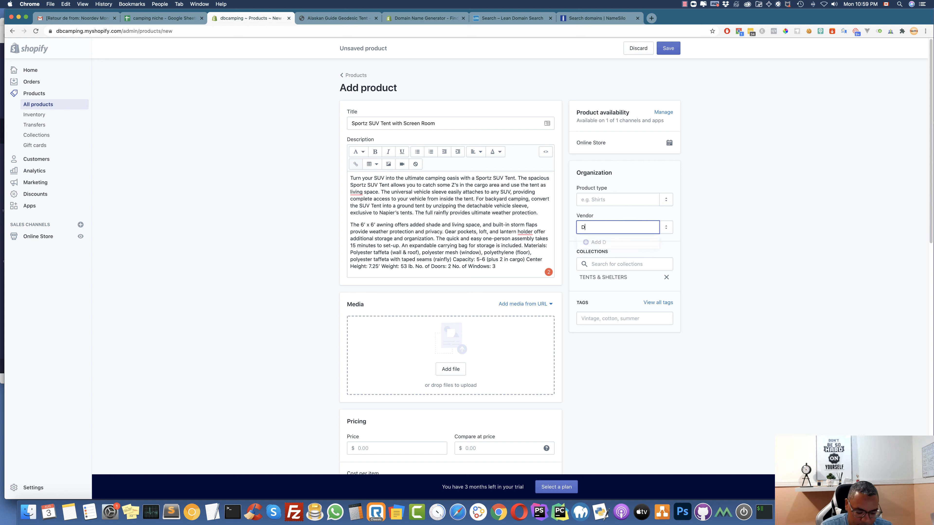
type("BCA")
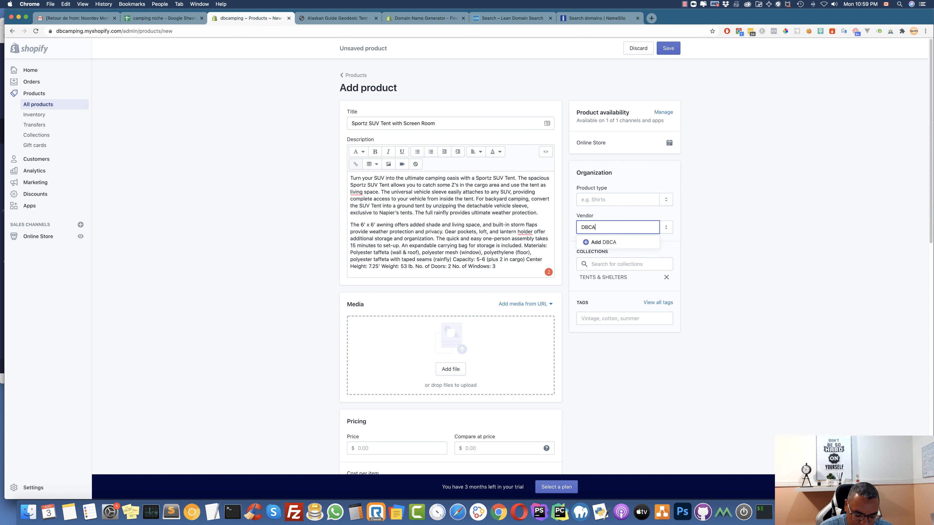
type("MPING")
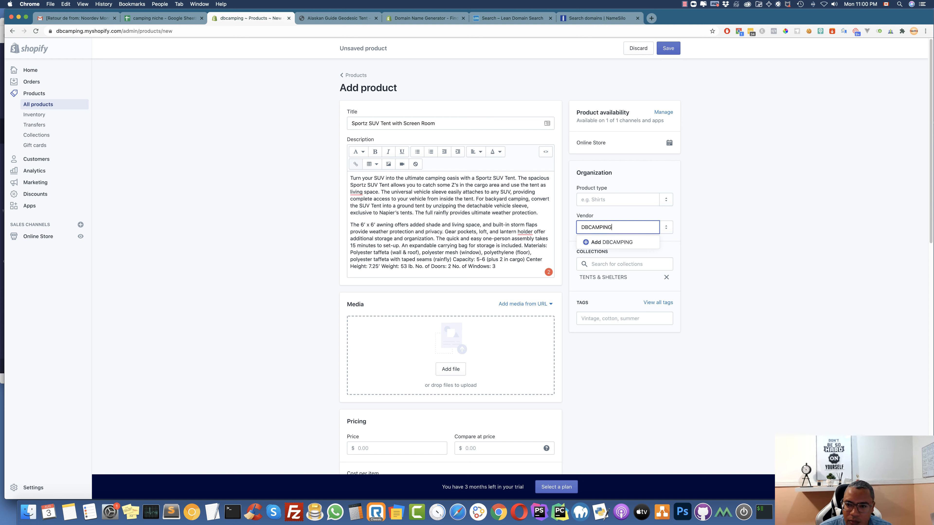
left_click(611, 243)
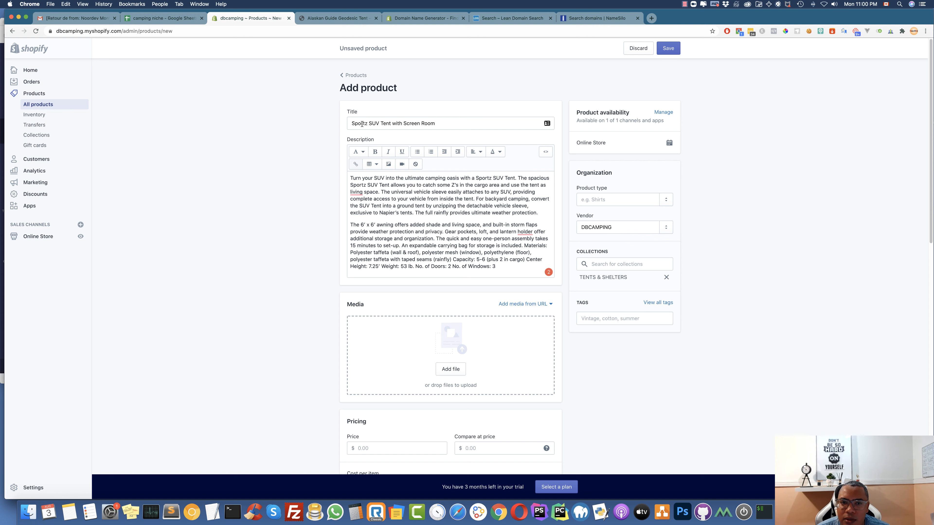
Set the product type to TENT
left_click(594, 200)
type("TENT")
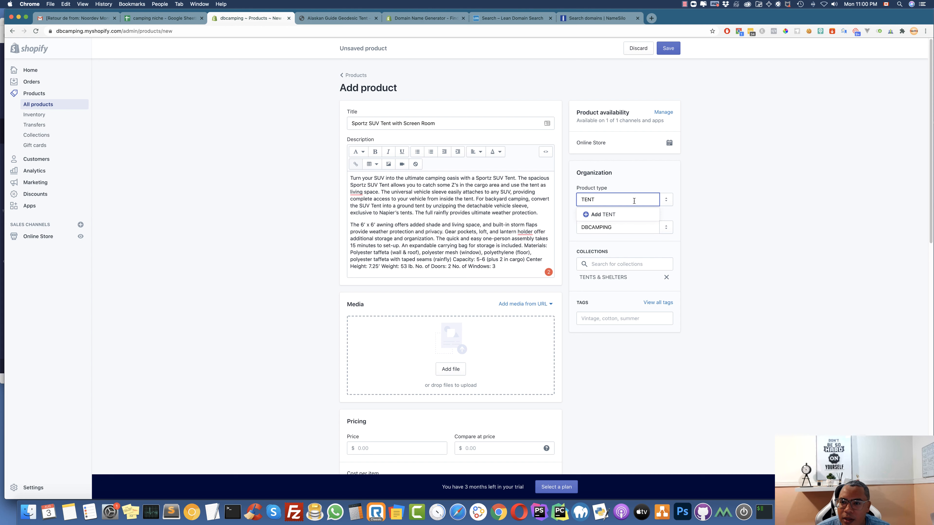
left_click(614, 215)
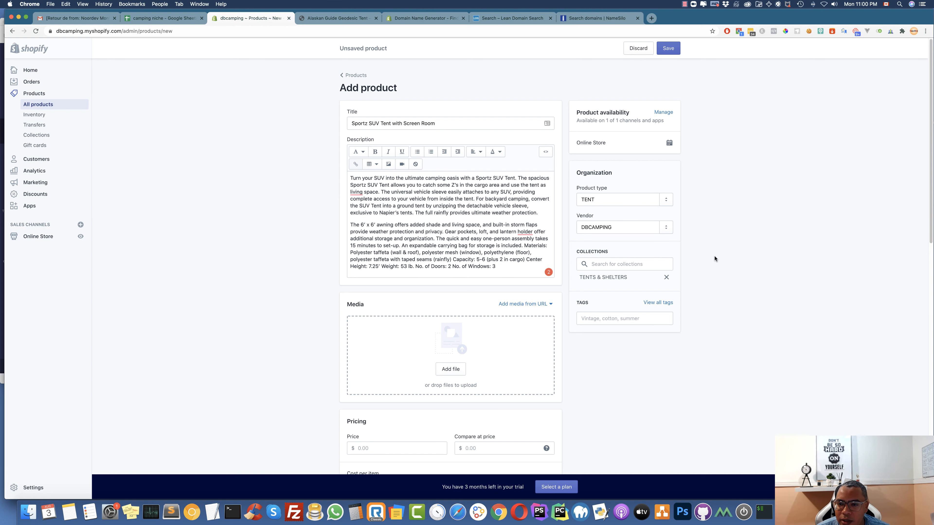
Add the tag 'tent' and scroll through the product form to review it
scroll(613, 244, "down", 5)
left_click(613, 231)
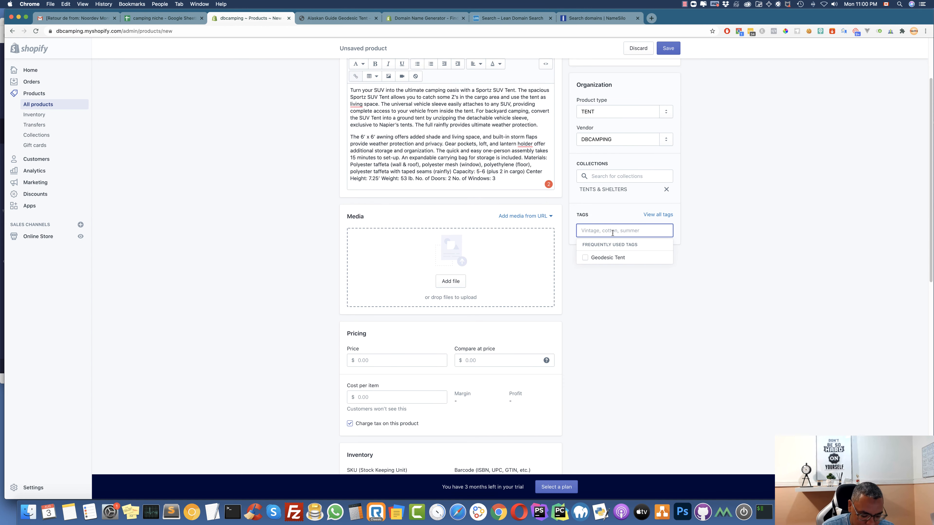
type("tent")
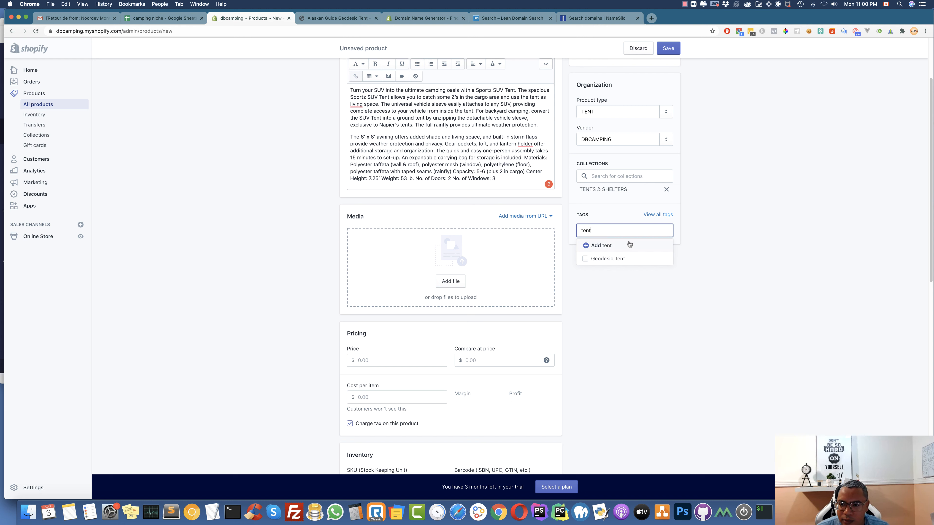
left_click(610, 246)
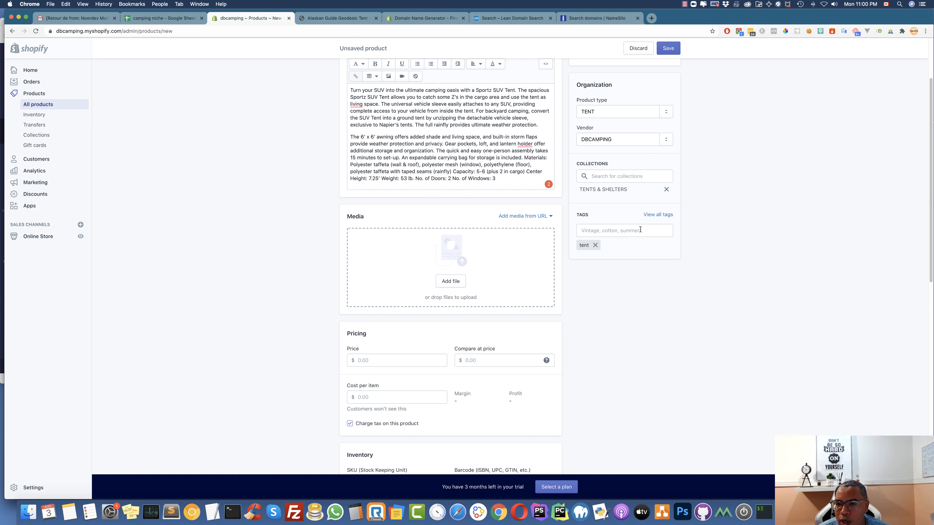
scroll(619, 241, "up", 2)
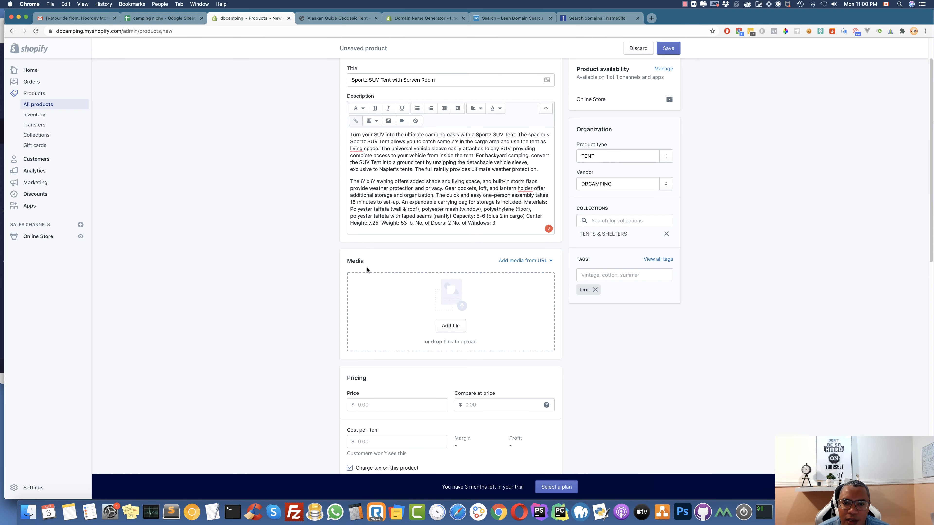
scroll(366, 270, "up", 2)
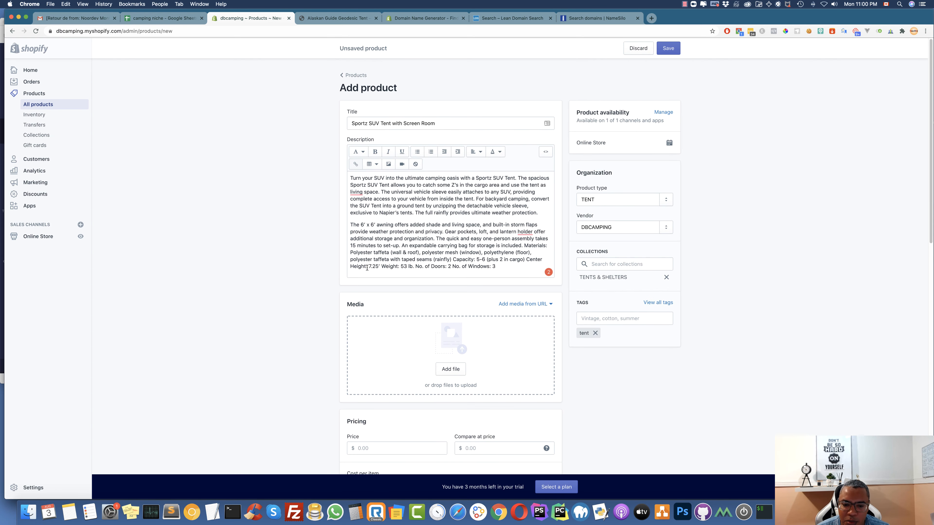
scroll(425, 284, "down", 5)
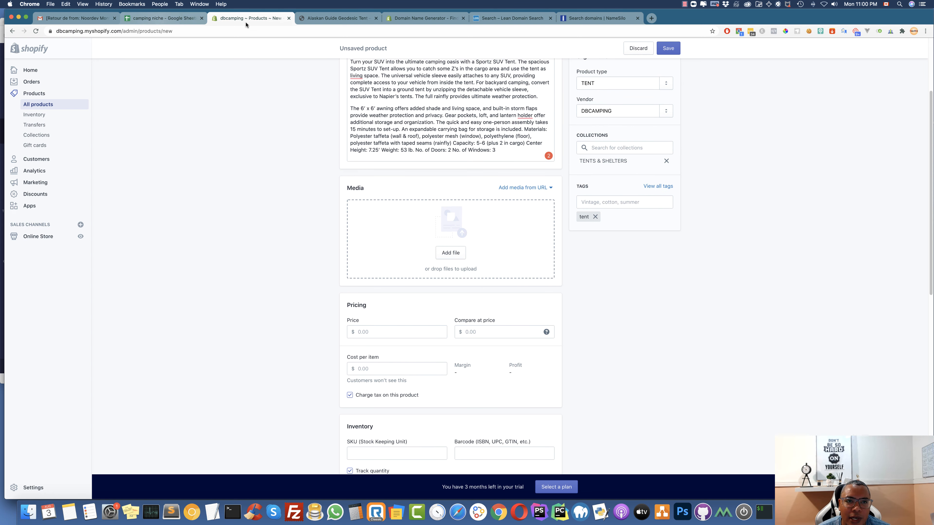
Enter price 479.95 and compare-at price 500.95, checked against the spreadsheet
left_click(178, 19)
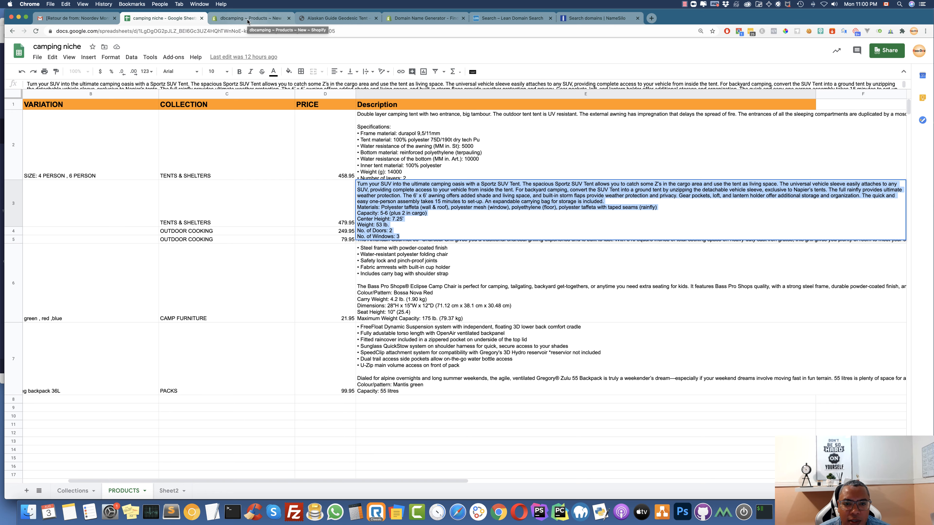
left_click(248, 19)
left_click(372, 331)
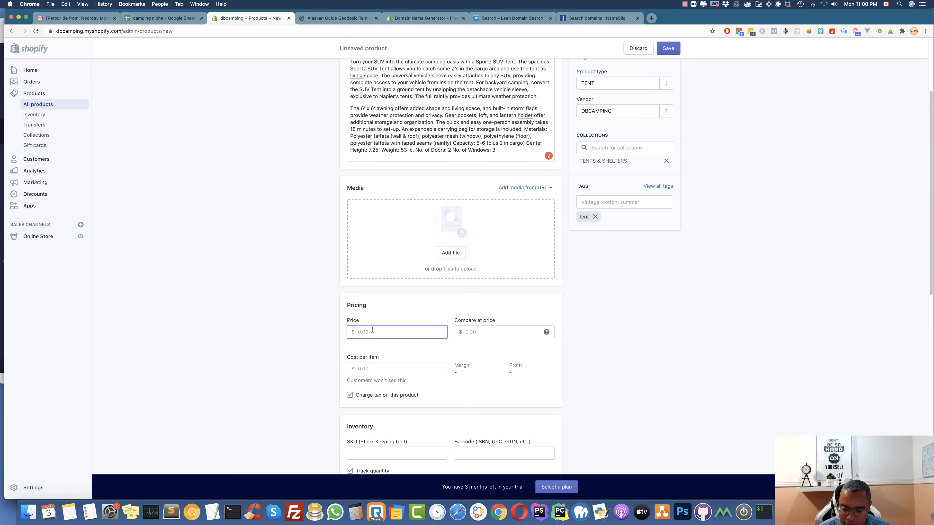
type("479.")
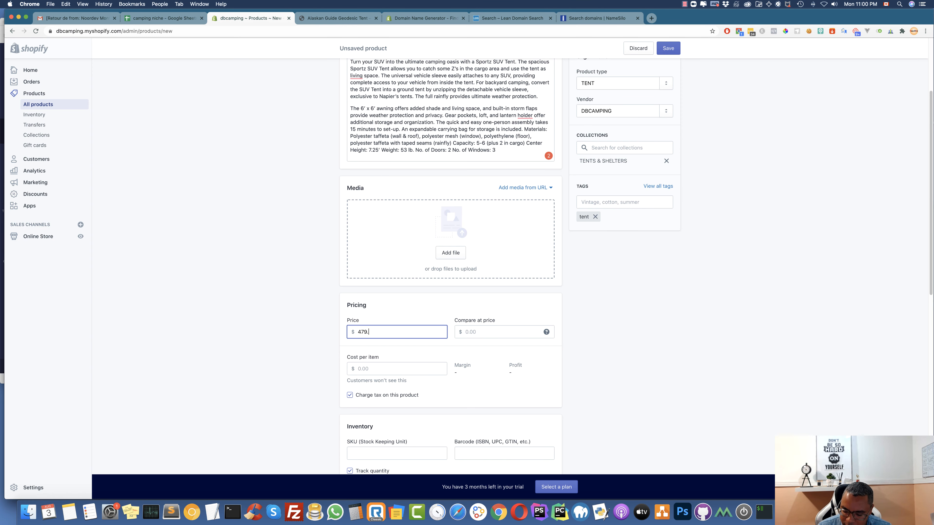
type("95")
left_click(481, 330)
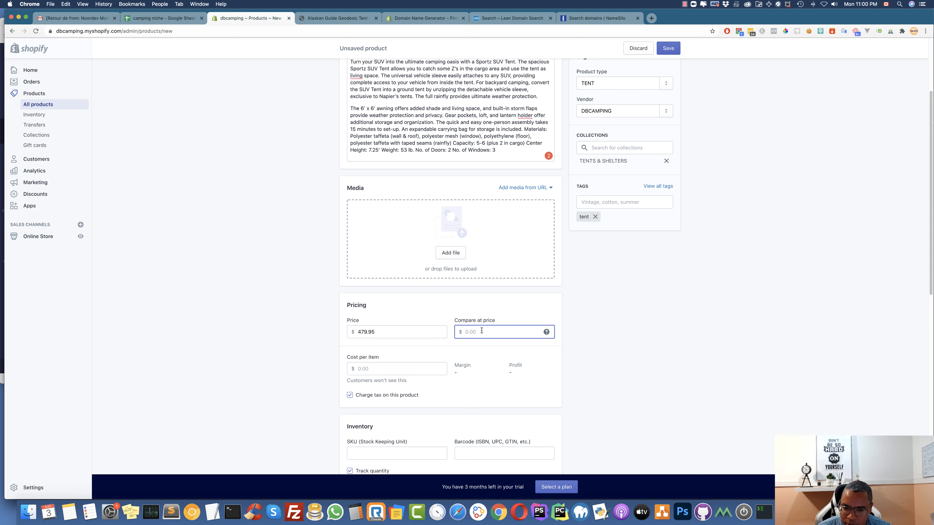
type("500.95")
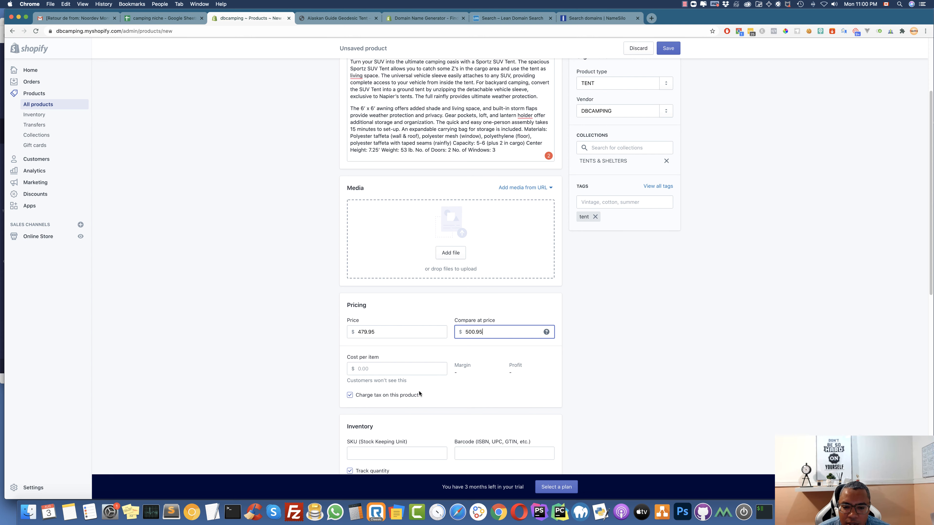
scroll(419, 394, "down", 5)
left_click(372, 364)
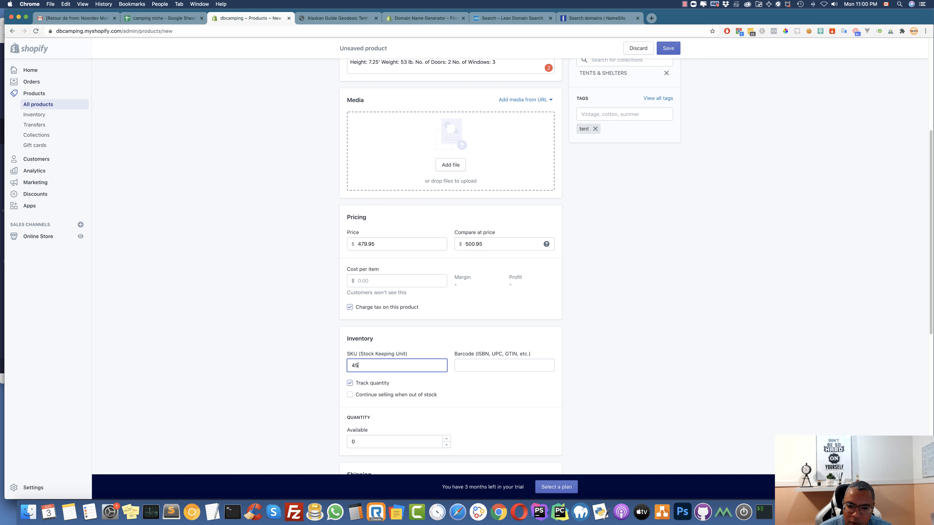
Correct the SKU to SUV1525 and set the available quantity to 45
left_click(386, 409)
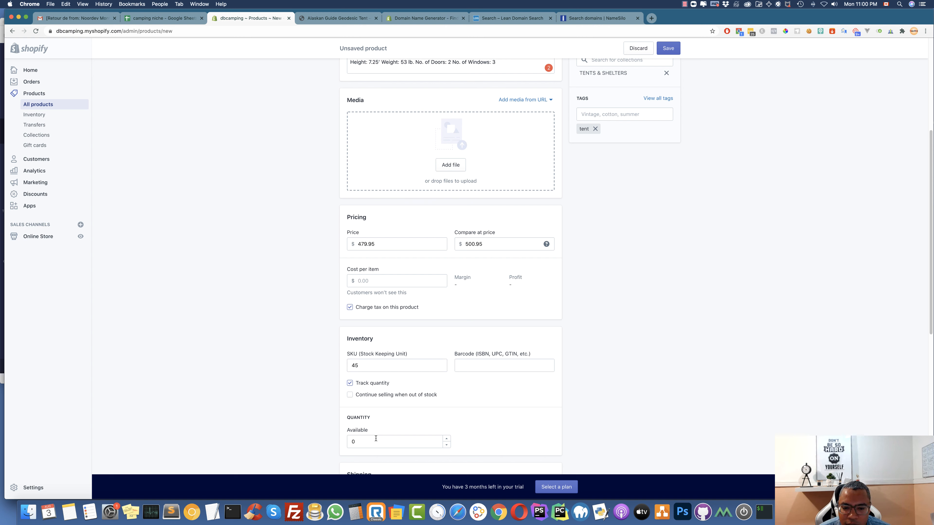
left_click_drag(375, 362, 336, 367)
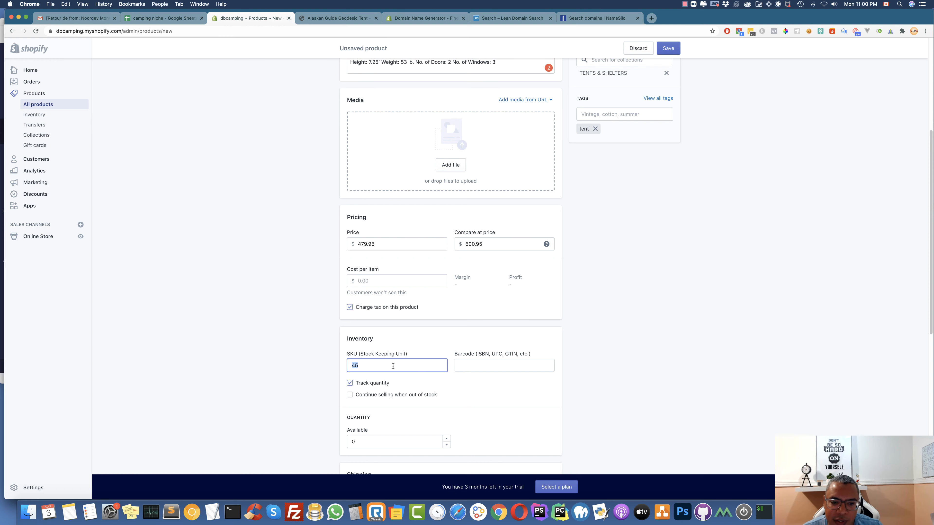
scroll(393, 366, "up", 10)
scroll(393, 369, "down", 2)
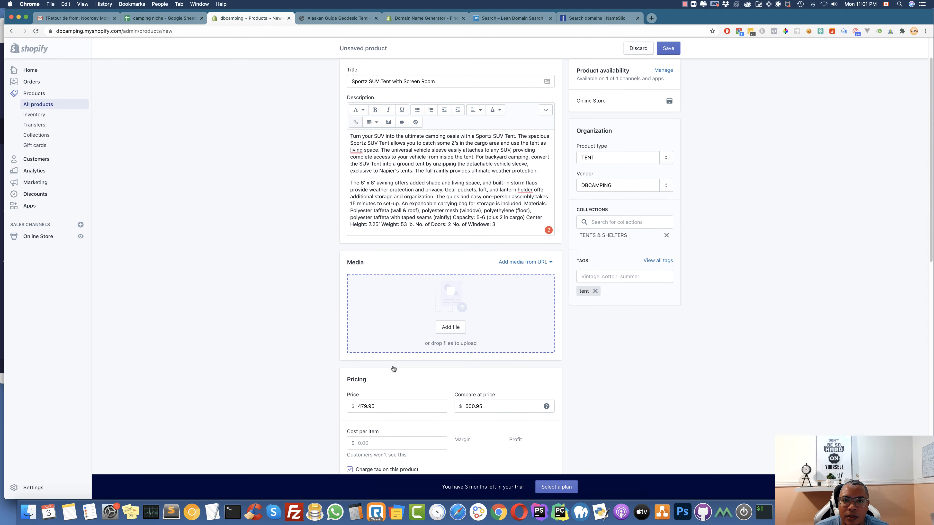
scroll(393, 369, "down", 5)
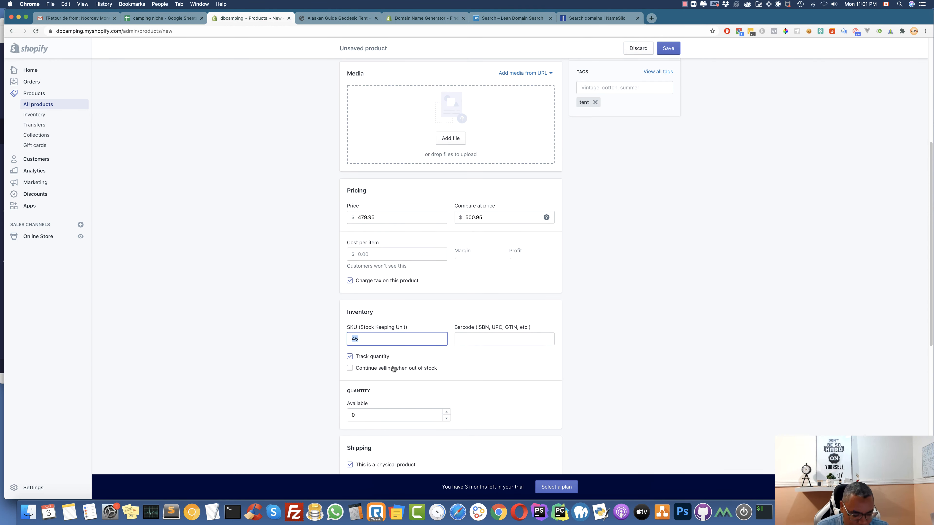
type("SUV1525")
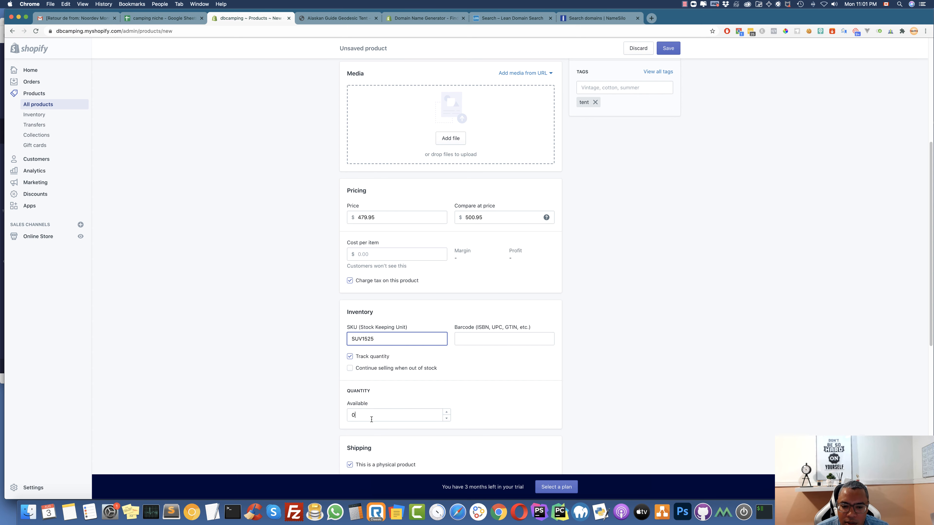
left_click(371, 419)
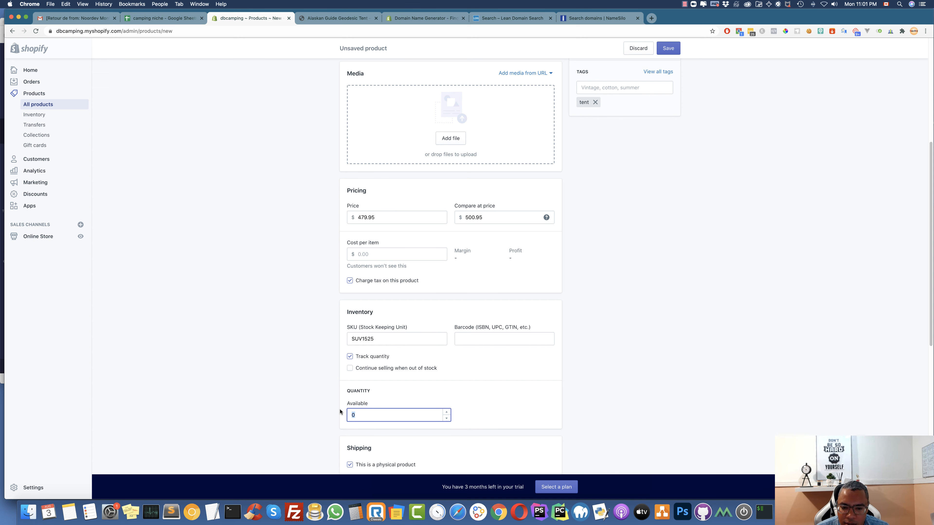
type("45")
Enter a 1.5 kg shipping weight and save the new tent product
scroll(448, 411, "down", 5)
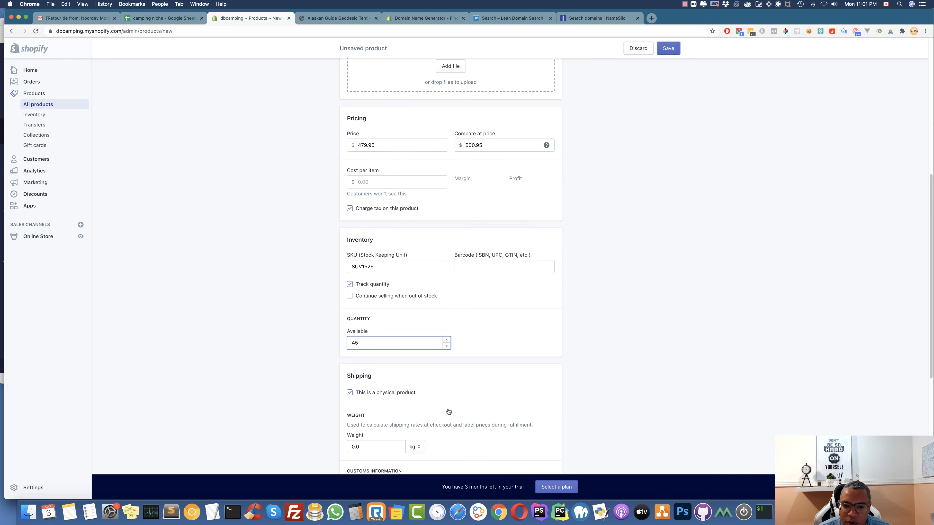
left_click(353, 331)
type("1.5")
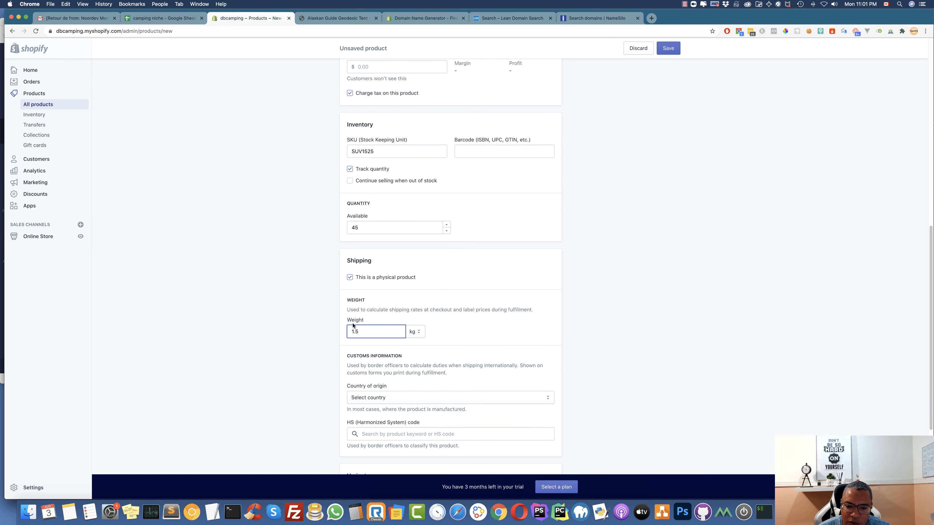
scroll(542, 355, "down", 5)
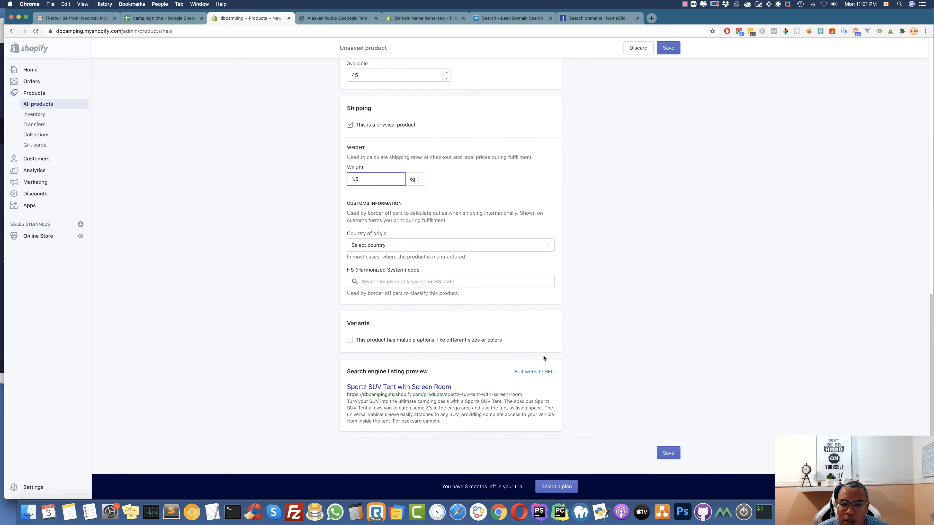
left_click(665, 453)
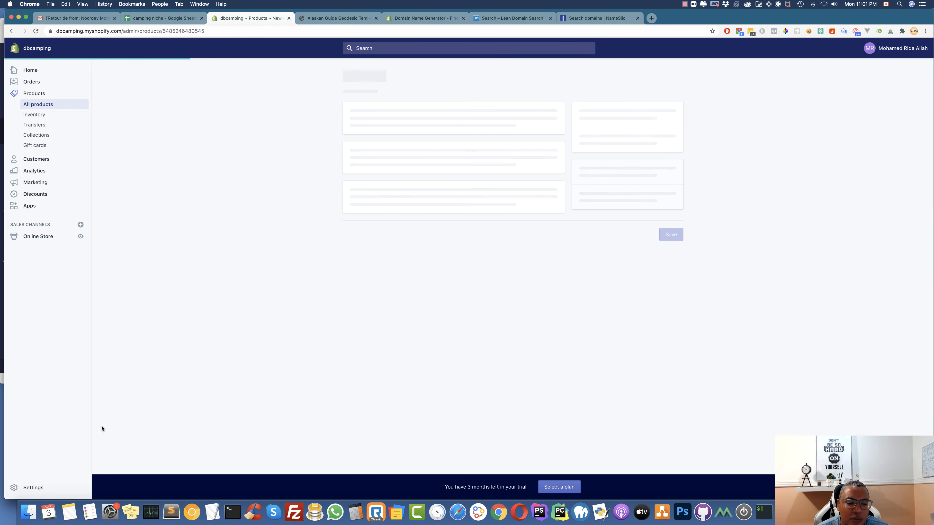
Drag all six photos from Finder's Sportz SUV Tent with Screen Room folder into Media
scroll(497, 321, "down", 5)
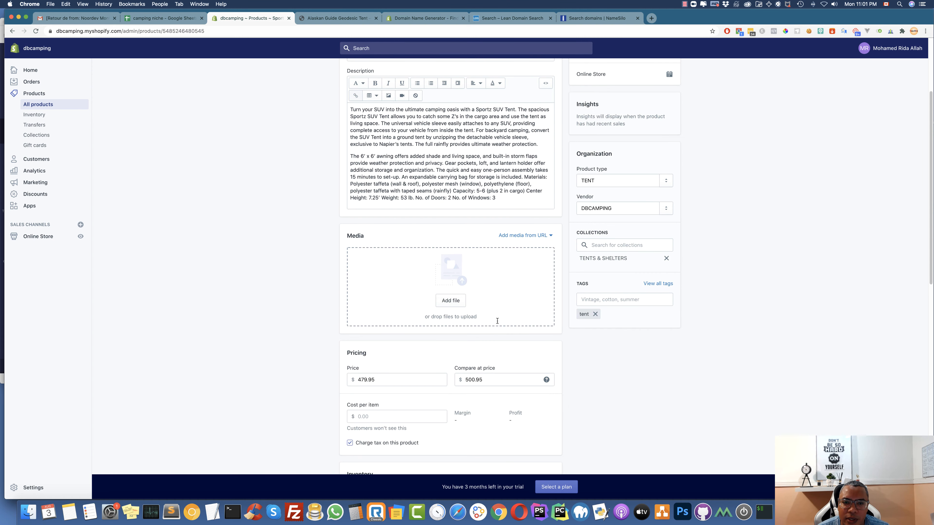
left_click(28, 512)
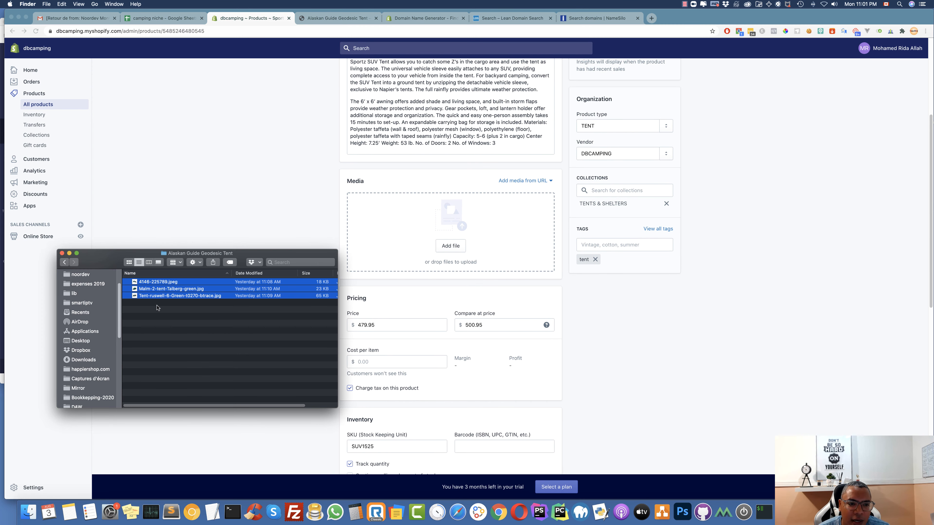
left_click(66, 262)
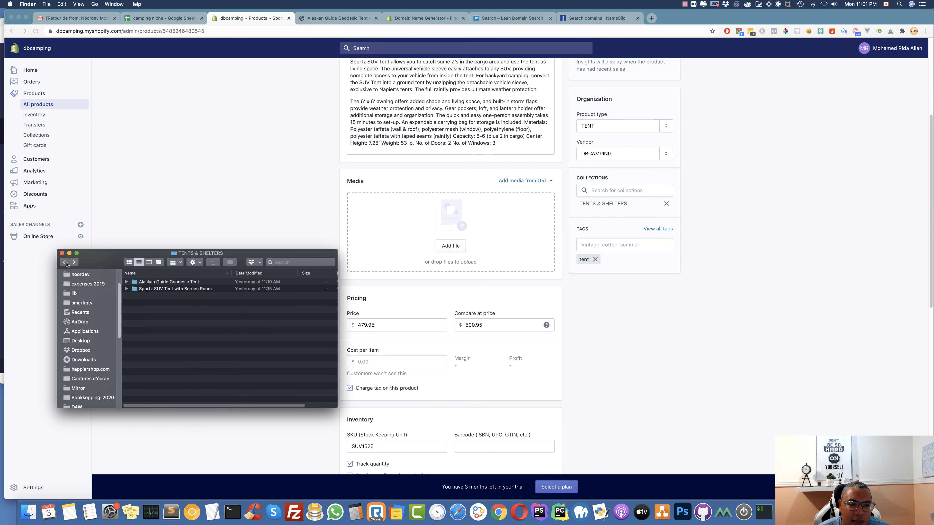
double_click(163, 290)
left_click(167, 283)
key("shift+Down")
key("shift+Down")
key("shift+Down")
key("shift+Down")
key("shift+Down")
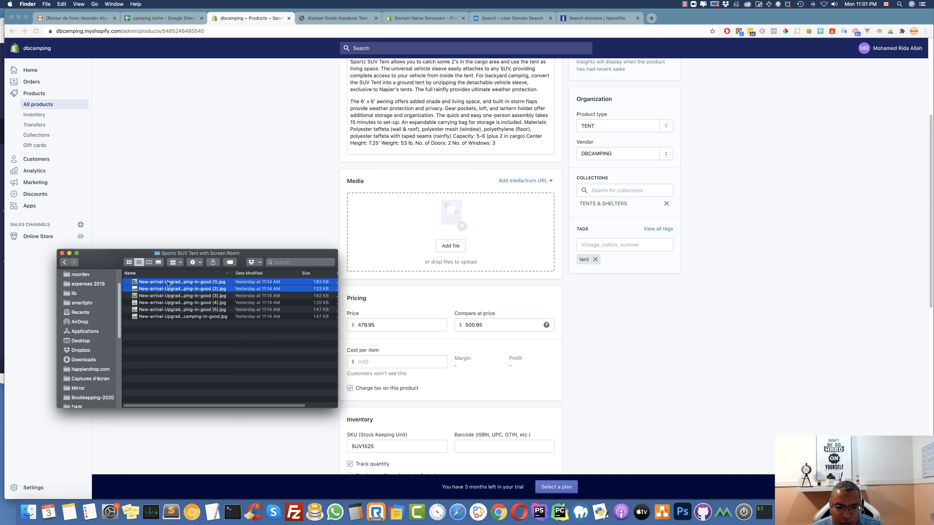
left_click_drag(149, 298, 427, 227)
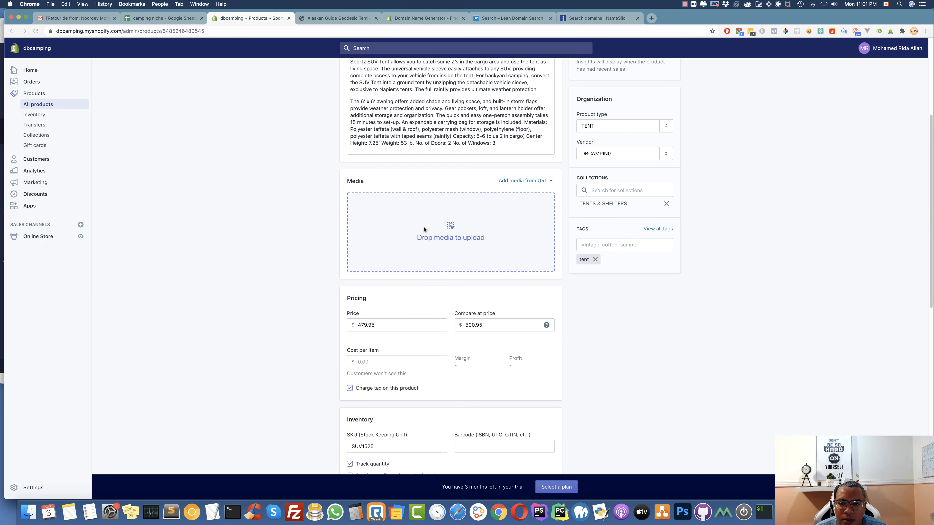
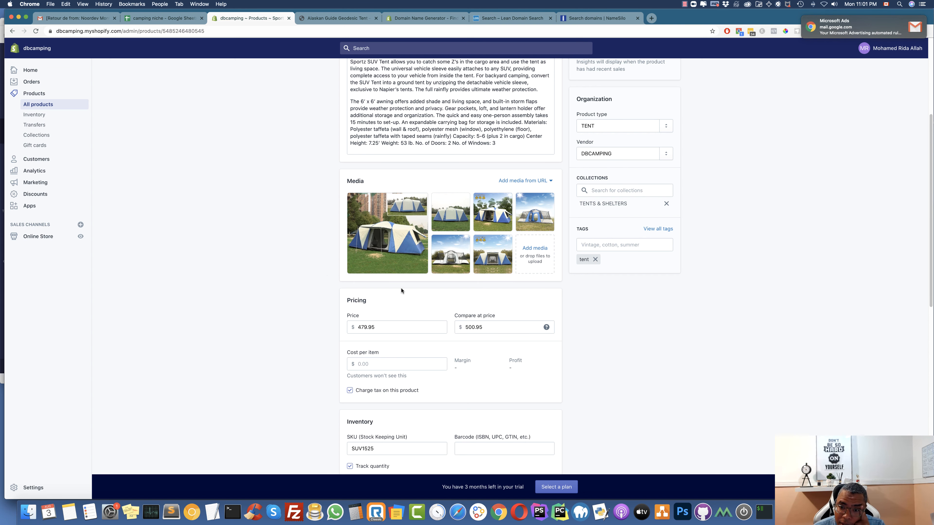
Review the saved Sportz SUV Tent with Screen Room product and open its storefront preview
scroll(409, 288, "up", 5)
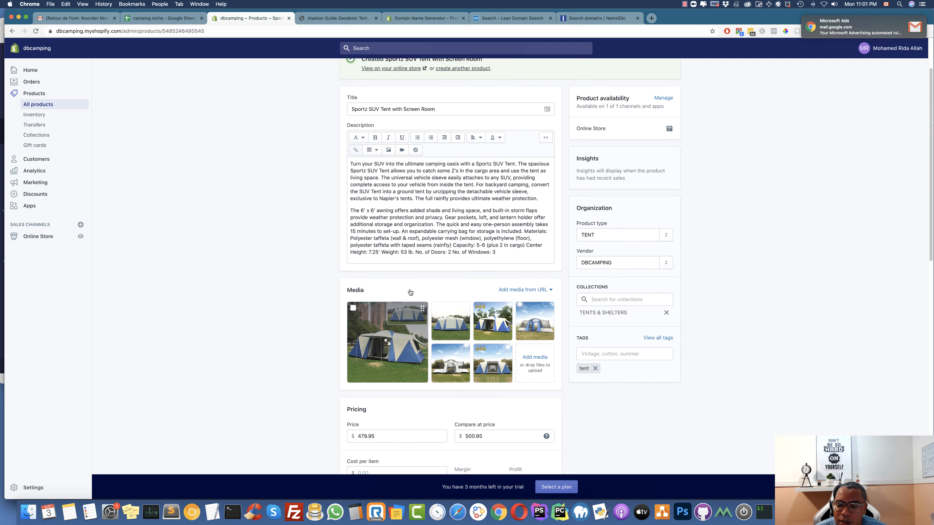
scroll(638, 409, "down", 15)
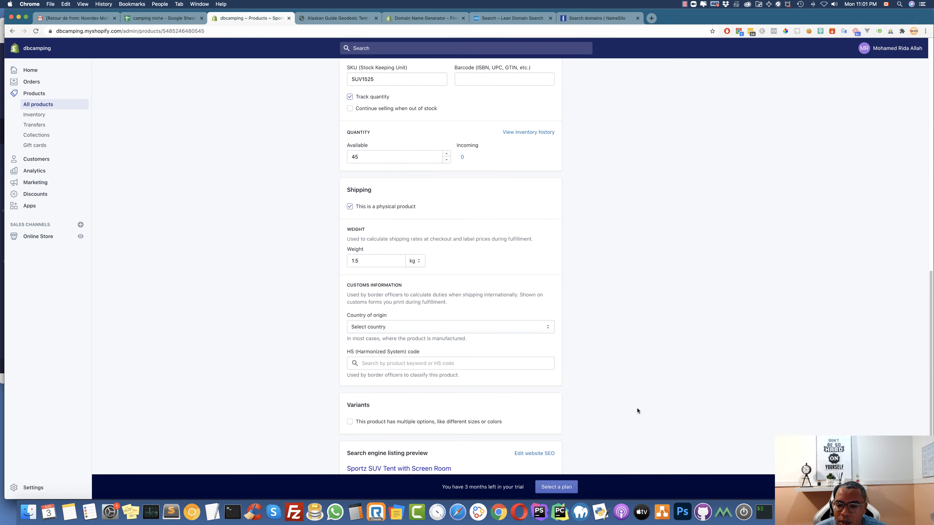
scroll(592, 407, "up", 15)
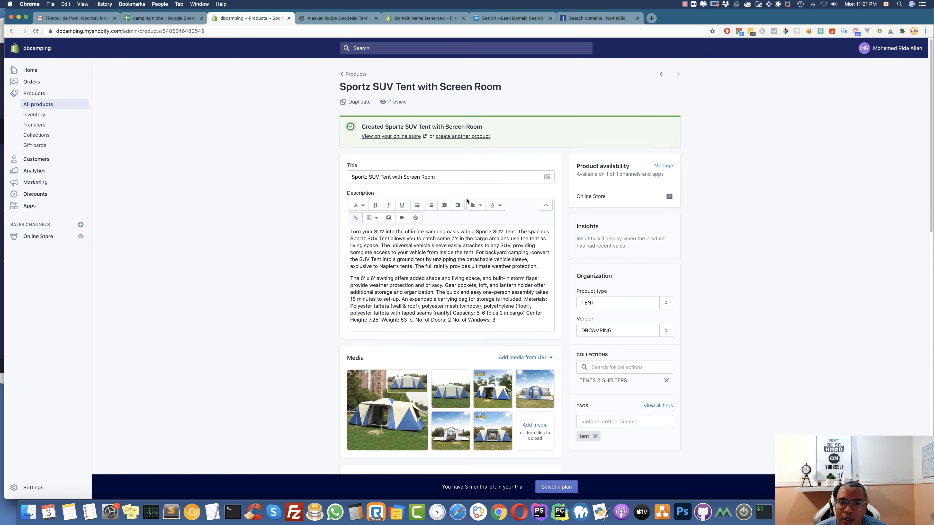
left_click(394, 102)
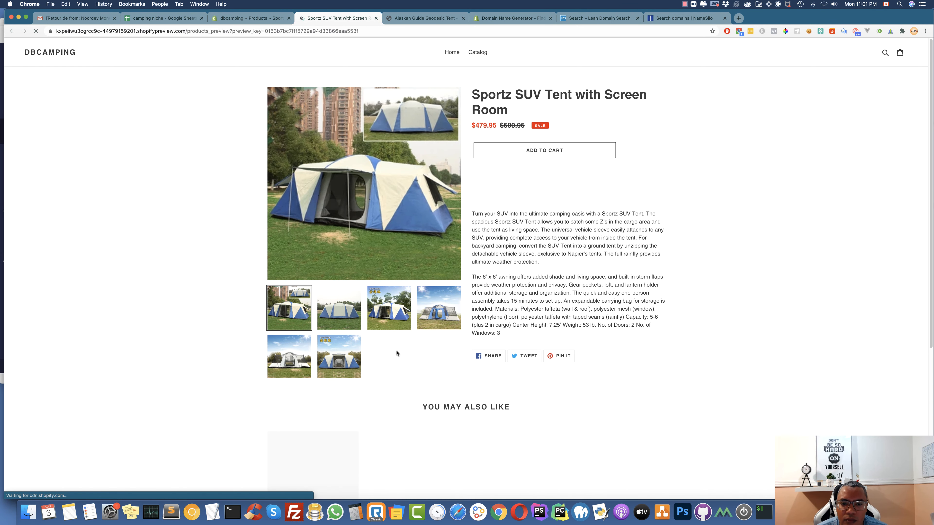
Browse the second, third and fourth tent photos in the preview, then return to the first
left_click(357, 324)
left_click(389, 317)
left_click(438, 308)
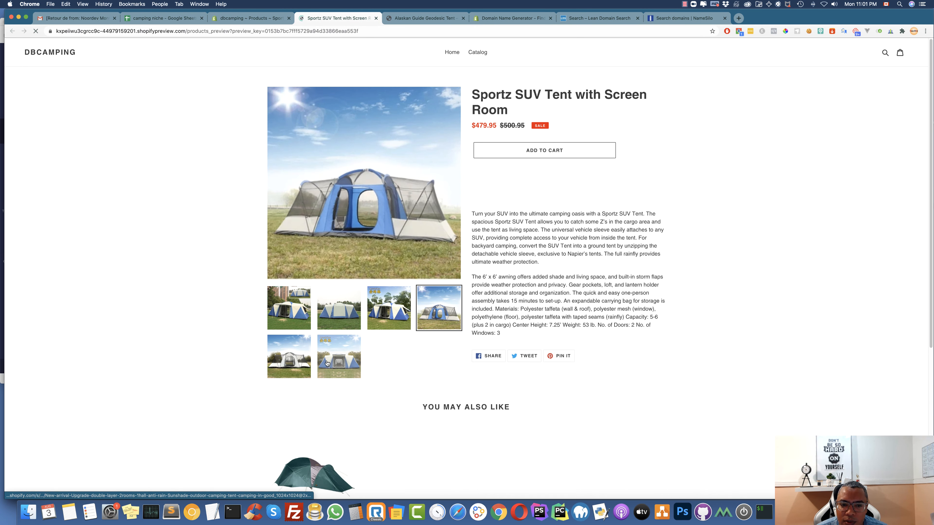
left_click(289, 307)
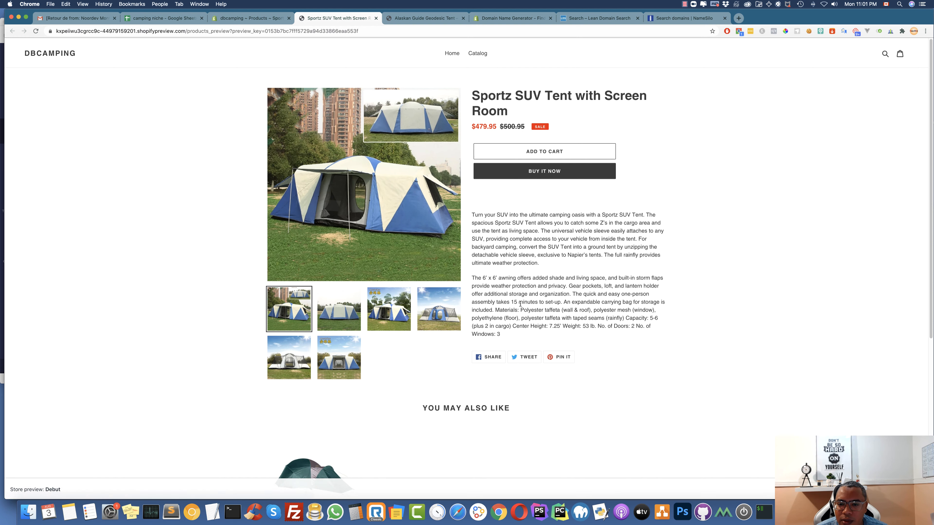
Return to the admin Products list and start adding a new product
scroll(559, 300, "down", 7)
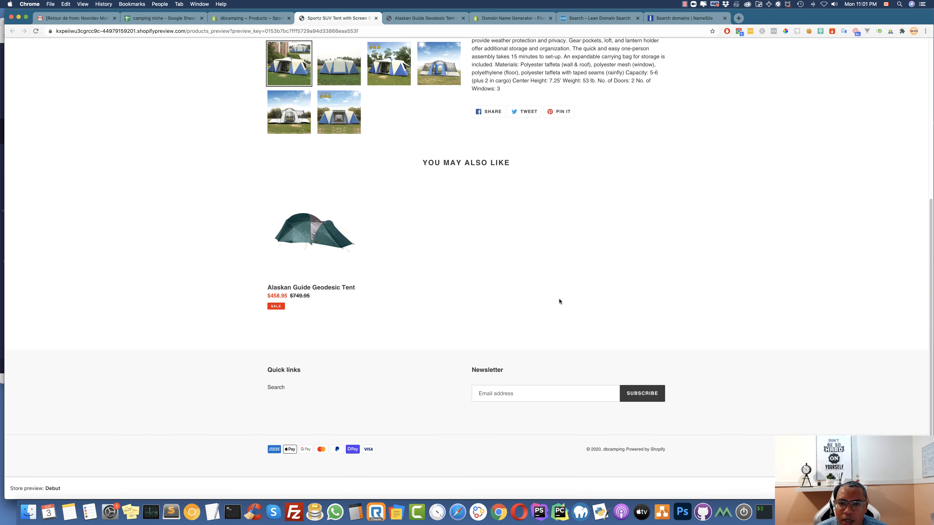
left_click(256, 22)
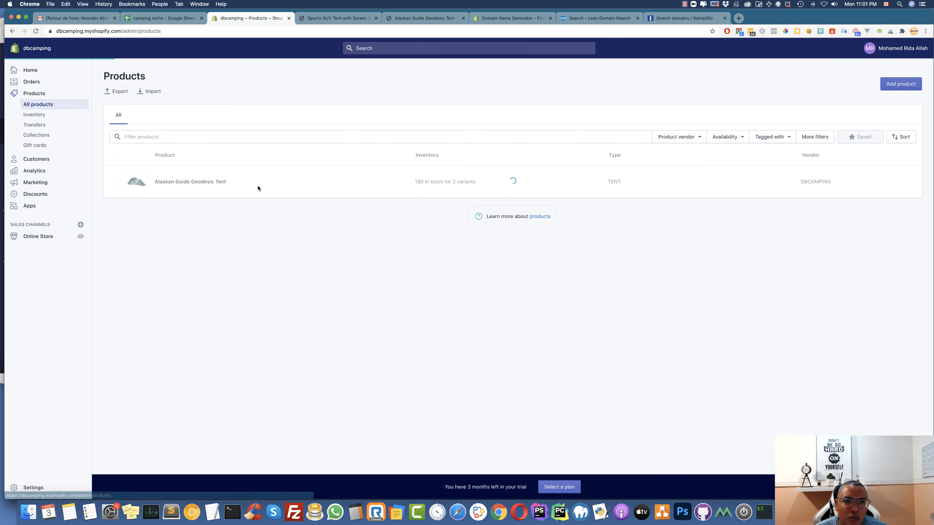
left_click(900, 84)
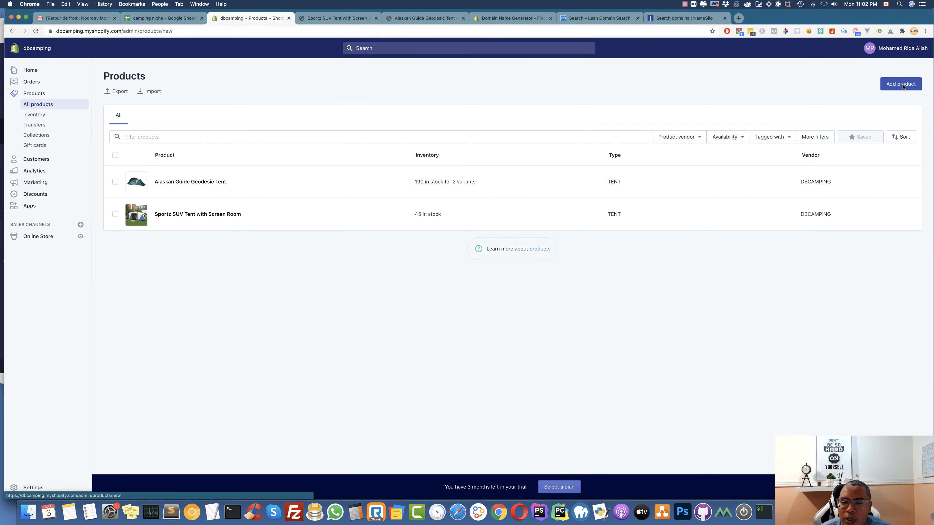
Copy 'Gourmet Charcoal Grill' from spreadsheet cell A4 into the new product's Title
left_click(177, 18)
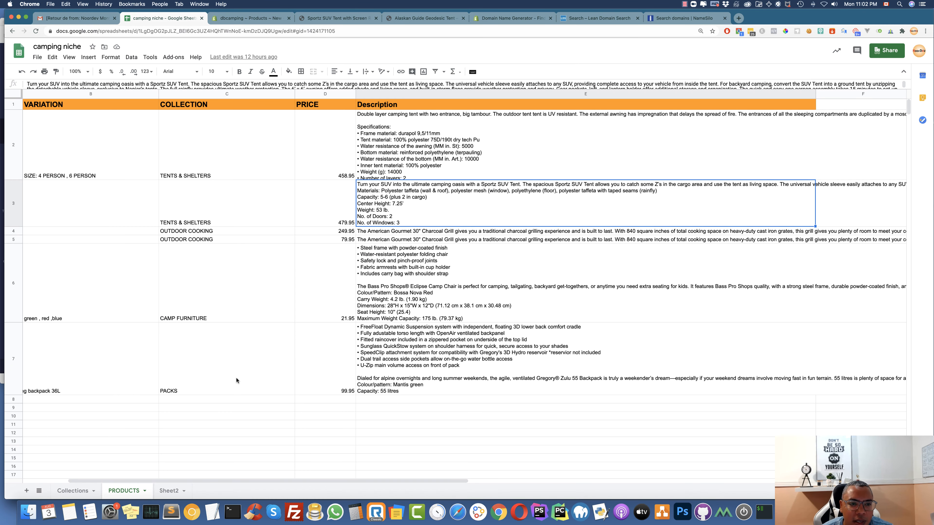
scroll(212, 270, "left", 3)
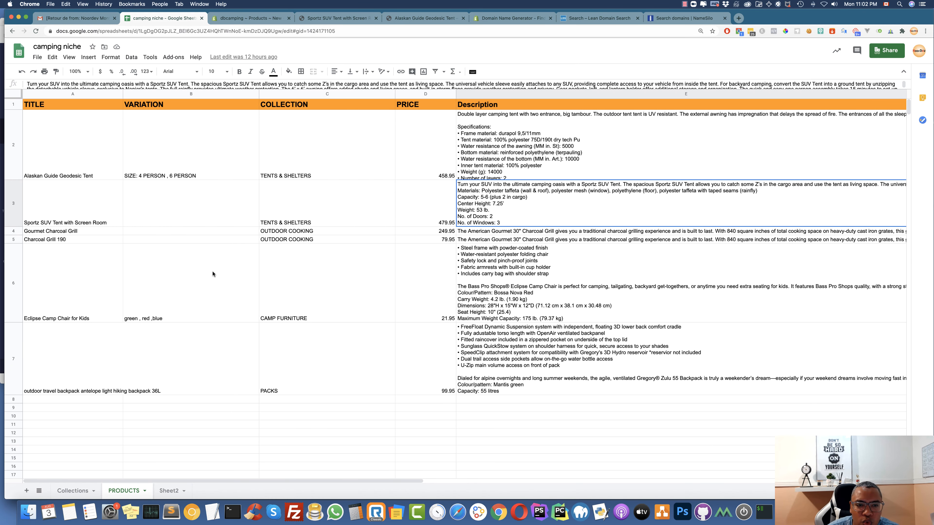
left_click(62, 230)
triple_click(61, 228)
key("super+c")
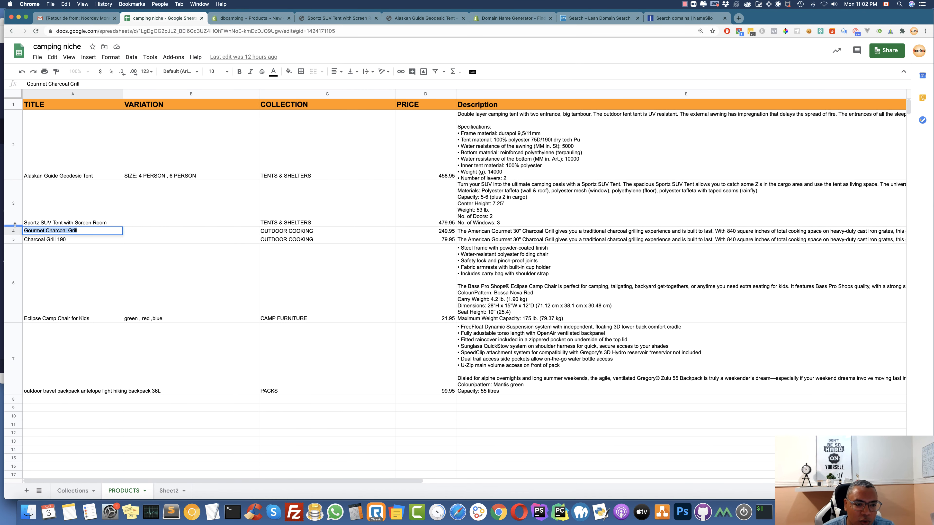
left_click(263, 21)
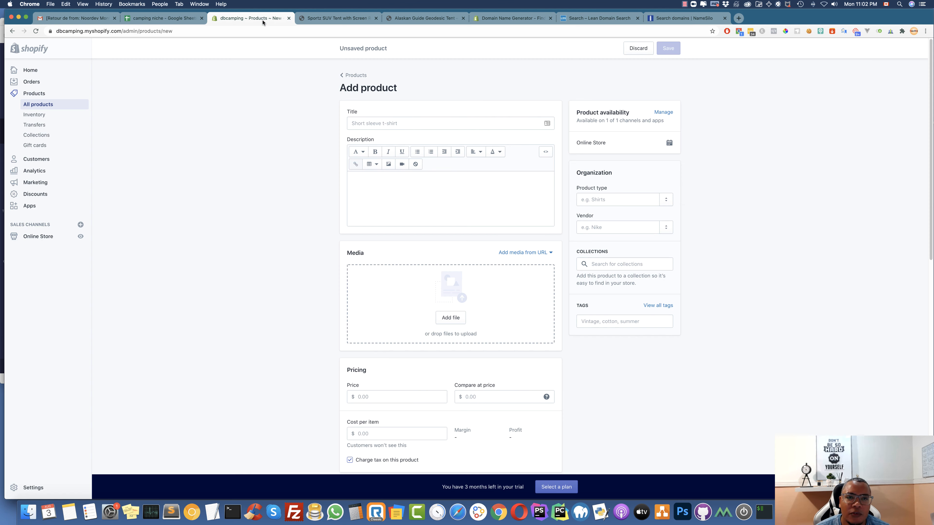
left_click(423, 123)
key("super+v")
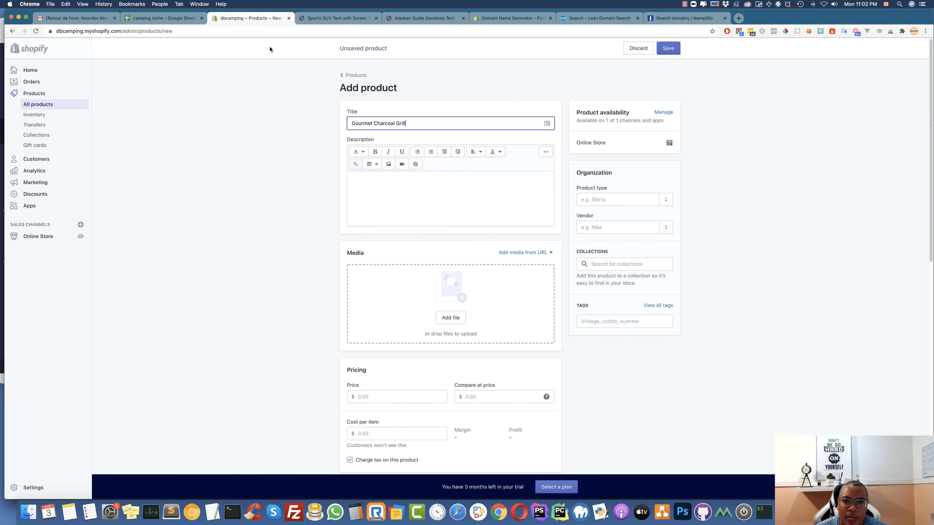
Copy the grill's description from cell E4, noting its OUTDOOR COOKING collection
left_click(187, 18)
left_click(279, 232)
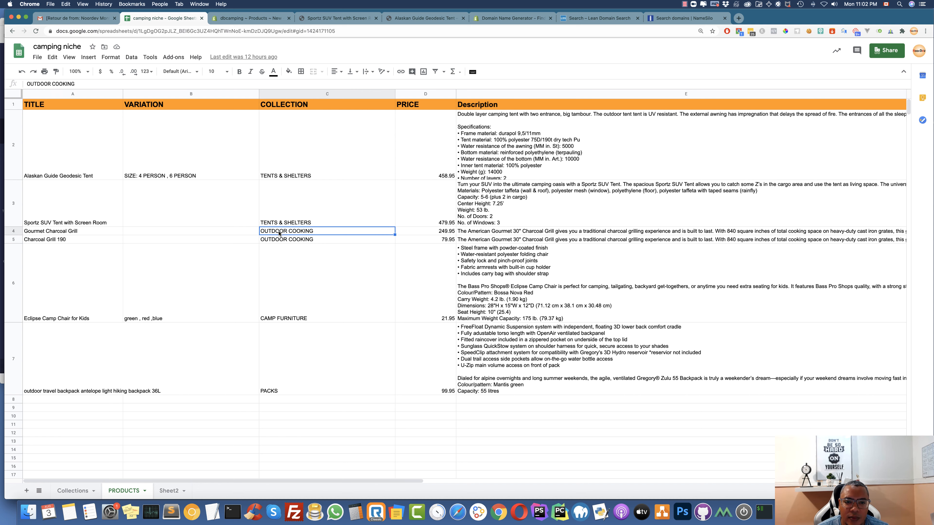
double_click(469, 231)
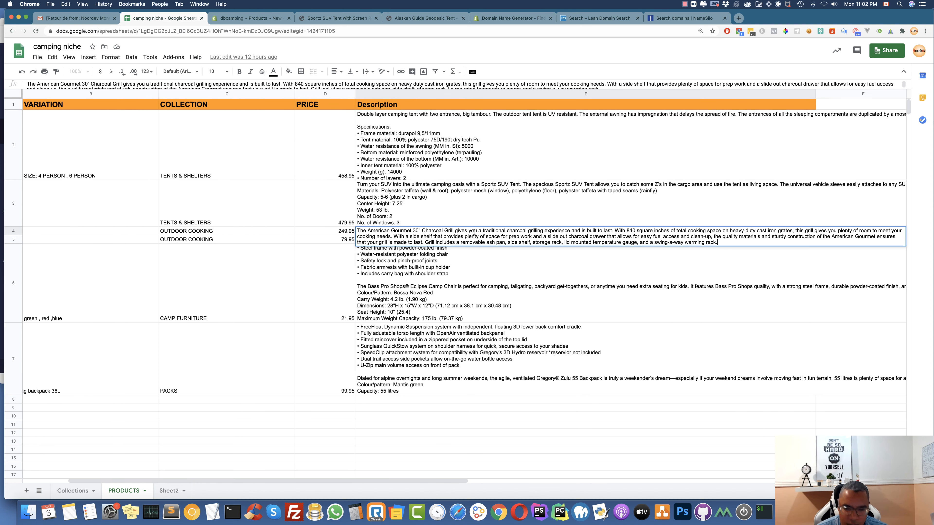
key("ctrl+a")
key("super+c")
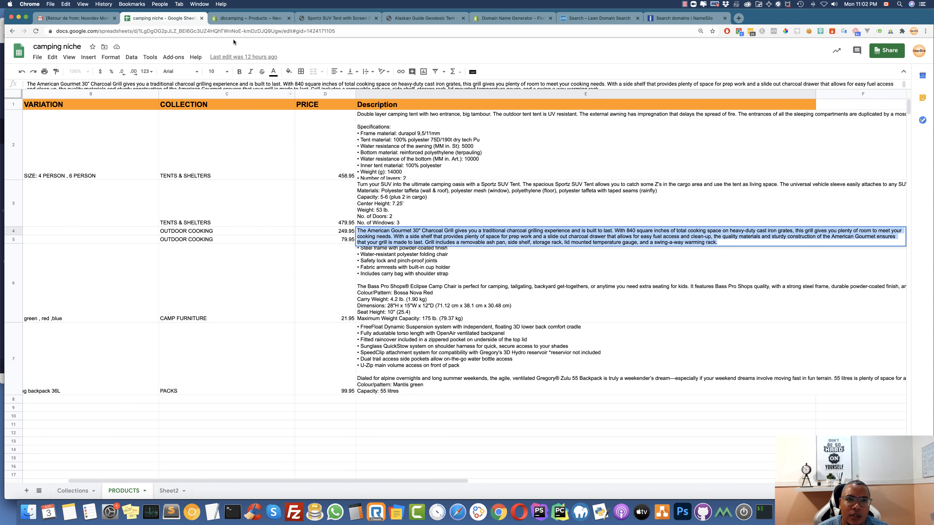
left_click(251, 18)
left_click(410, 205)
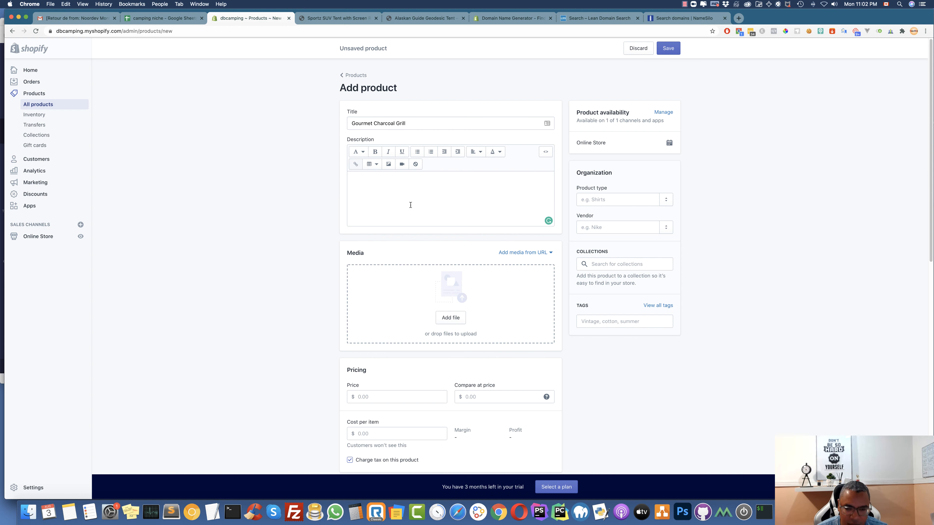
Paste the grill description and assign the product to the OUTDOOR COOKING collection
key("super+v")
left_click(627, 264)
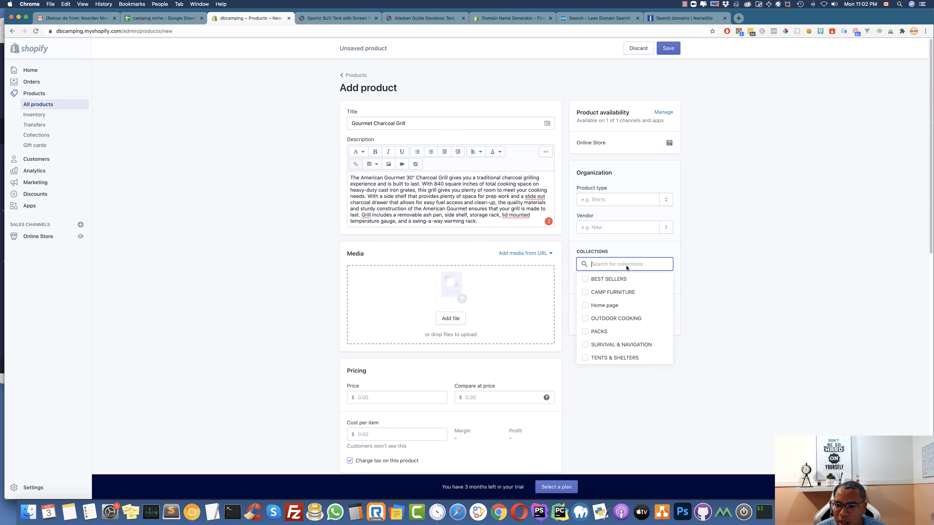
left_click(588, 319)
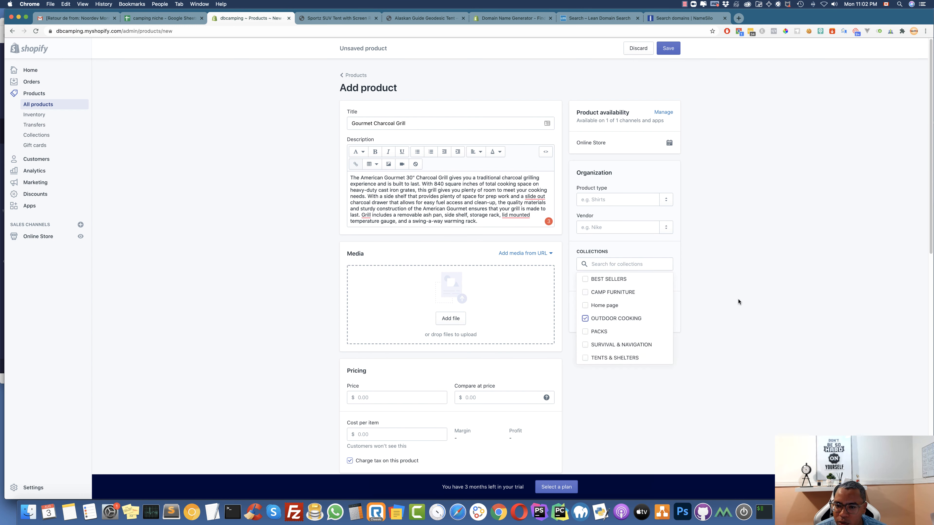
left_click(732, 304)
Enter price $459.95, SKU Lm5425 and 12 units available
left_click(392, 395)
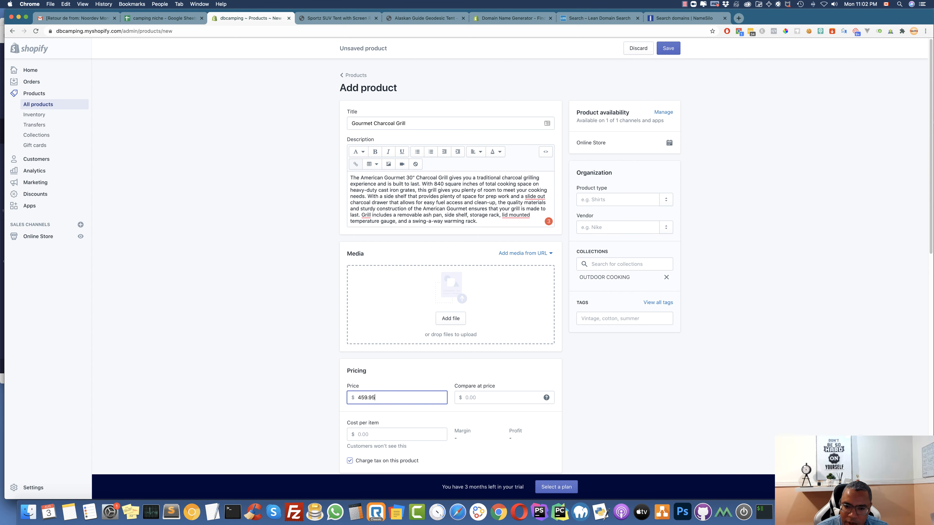
scroll(423, 419, "down", 8)
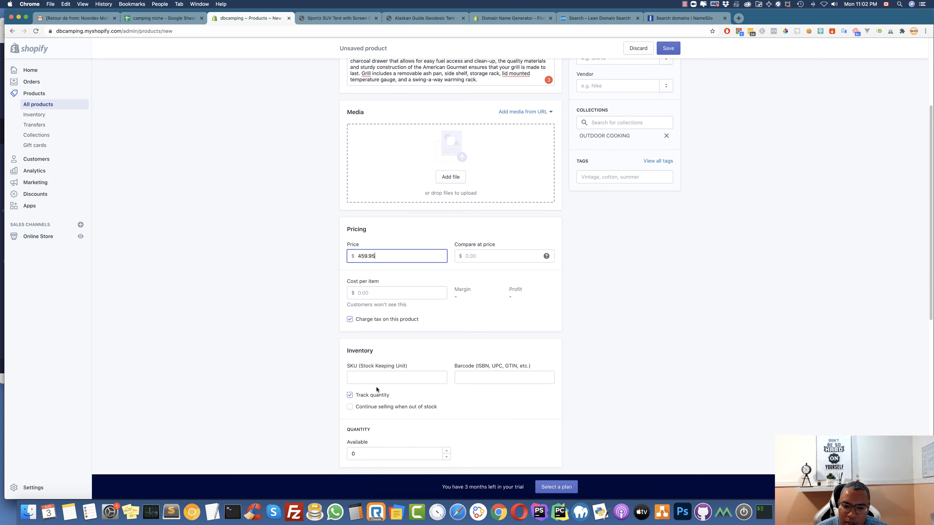
left_click(381, 371)
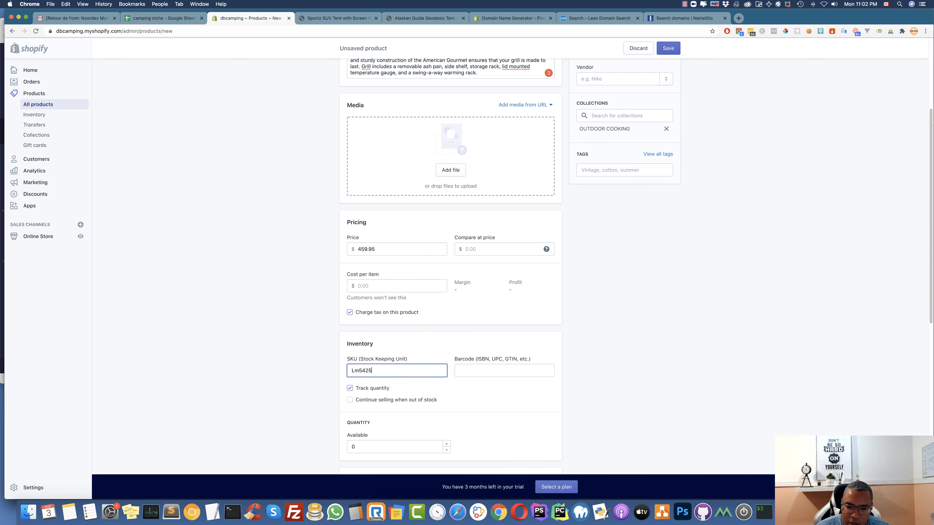
left_click_drag(380, 448, 348, 443)
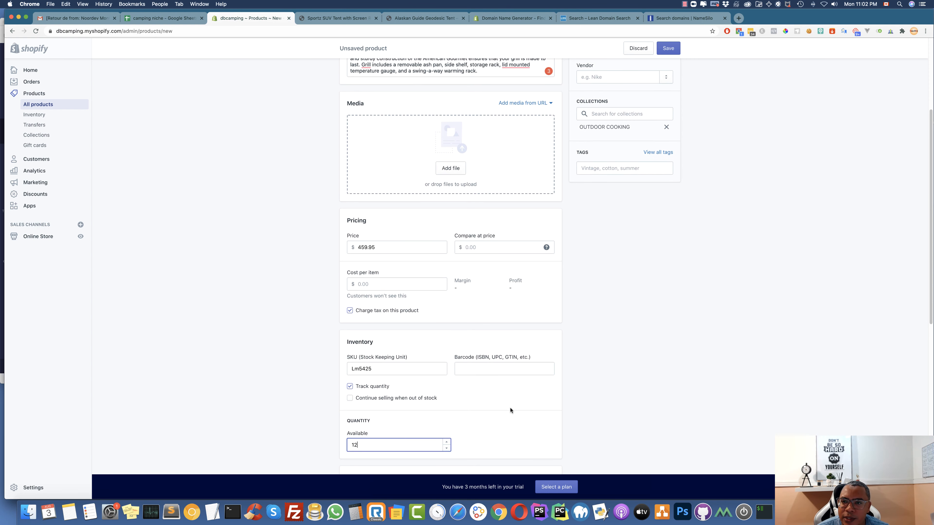
scroll(511, 409, "up", 5)
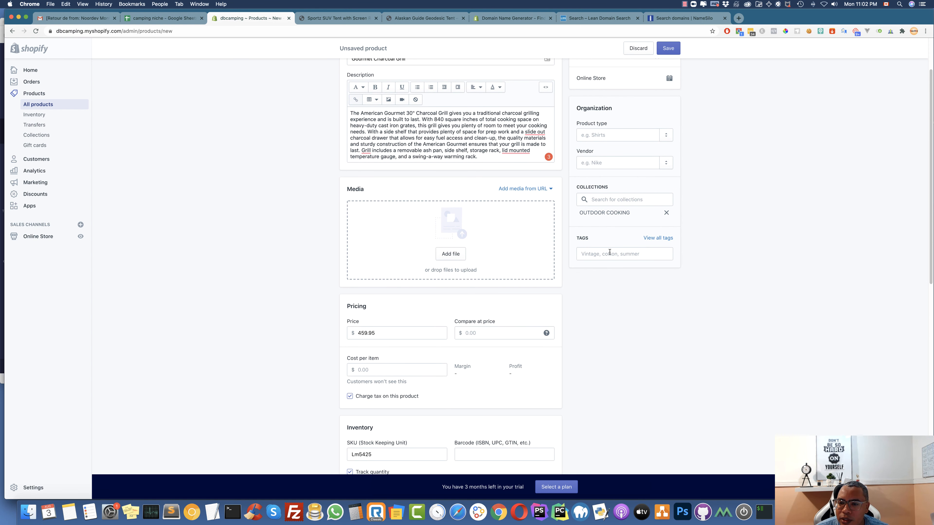
Try to add a 'Grill' tag by pasting text from the title into Tags
left_click(610, 252)
scroll(548, 241, "up", 3)
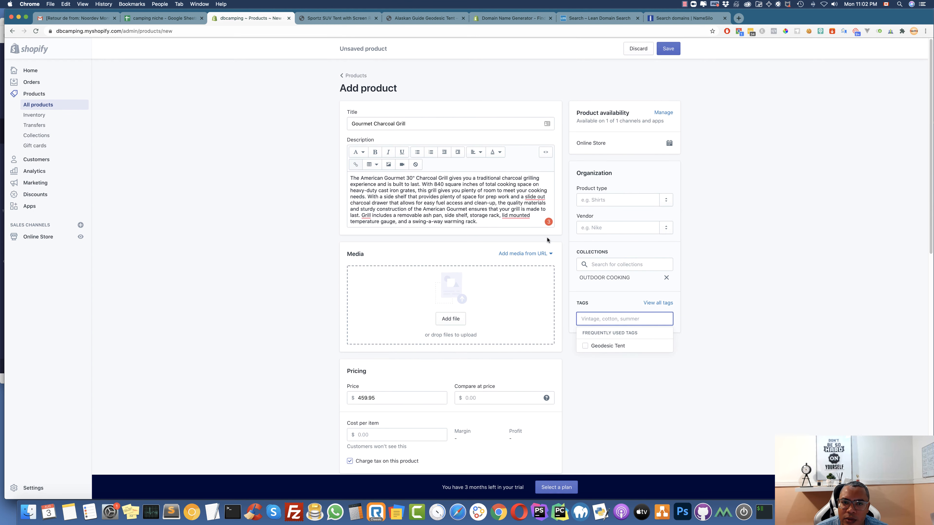
left_click(397, 123)
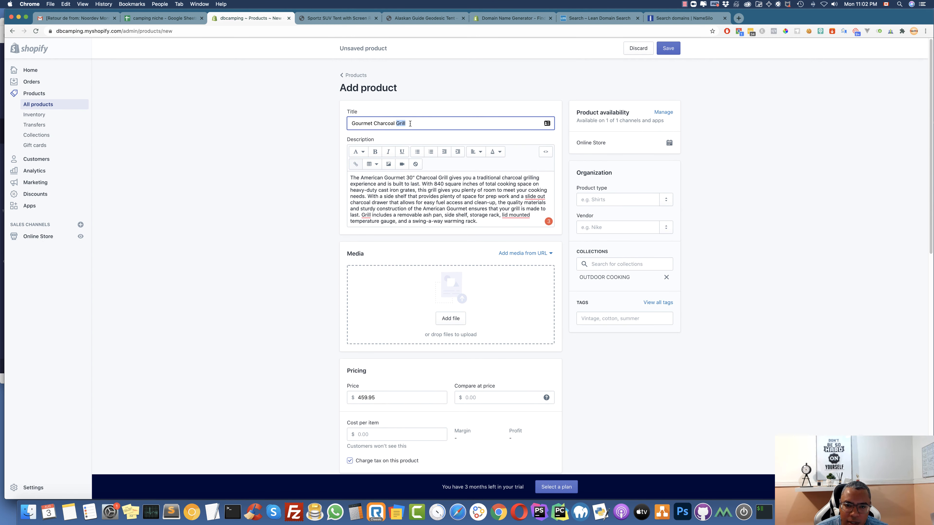
left_click(598, 320)
type("Grill")
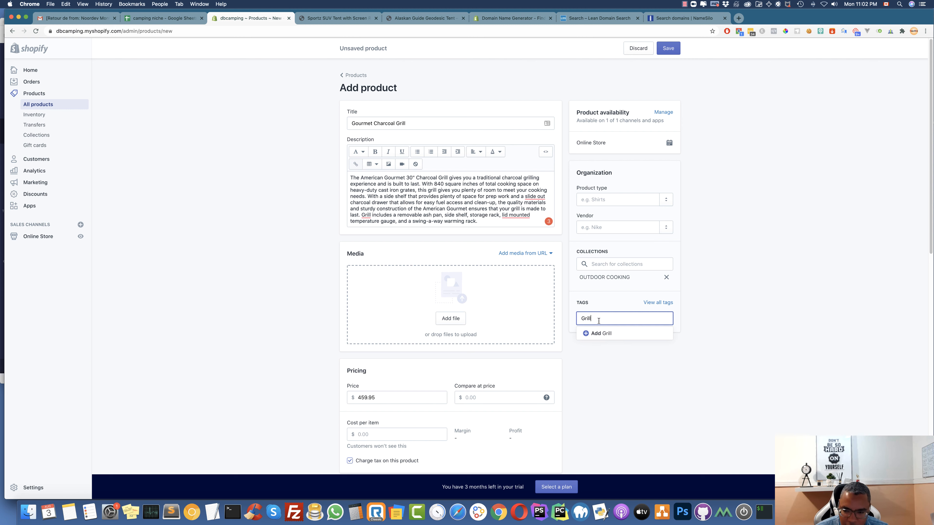
key("Return")
type("Grill")
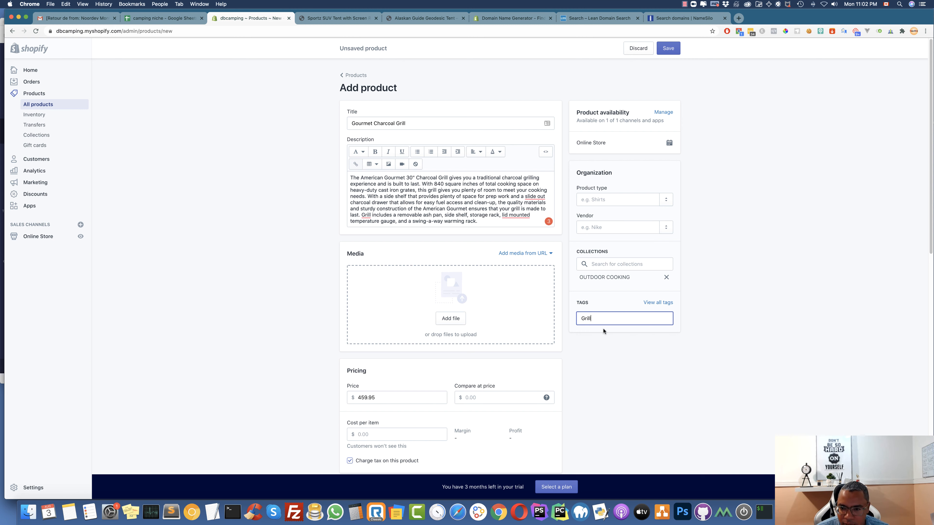
key("Return")
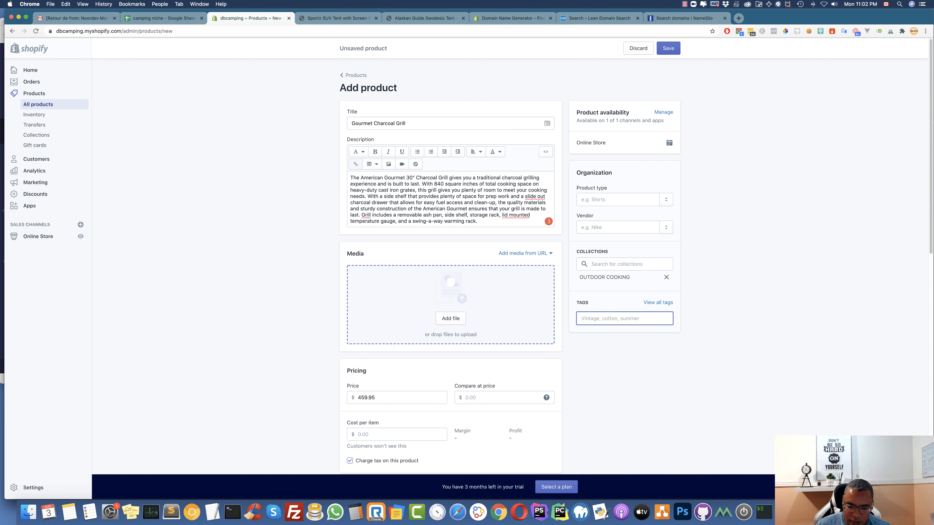
type("Grill")
key("Return")
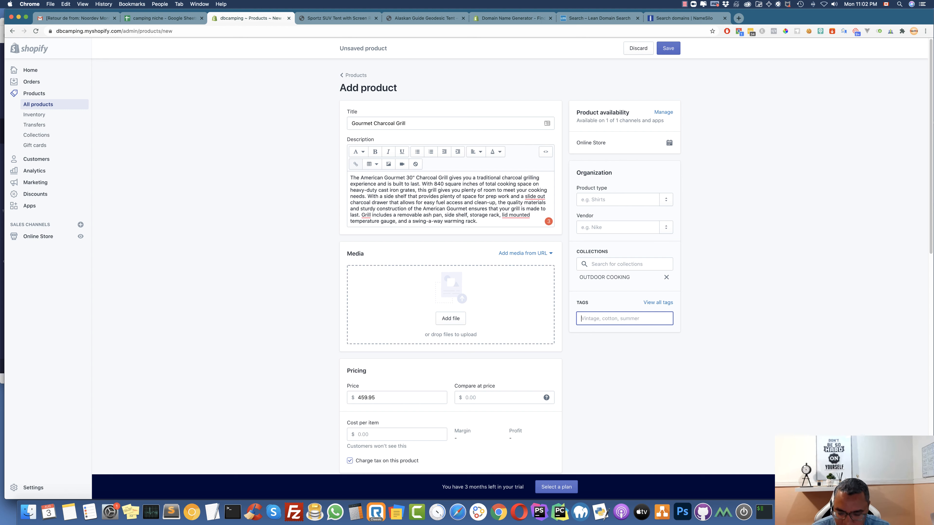
Copy 'Charcoal Grill' from the title and add it as a tag
left_click_drag(408, 124, 375, 124)
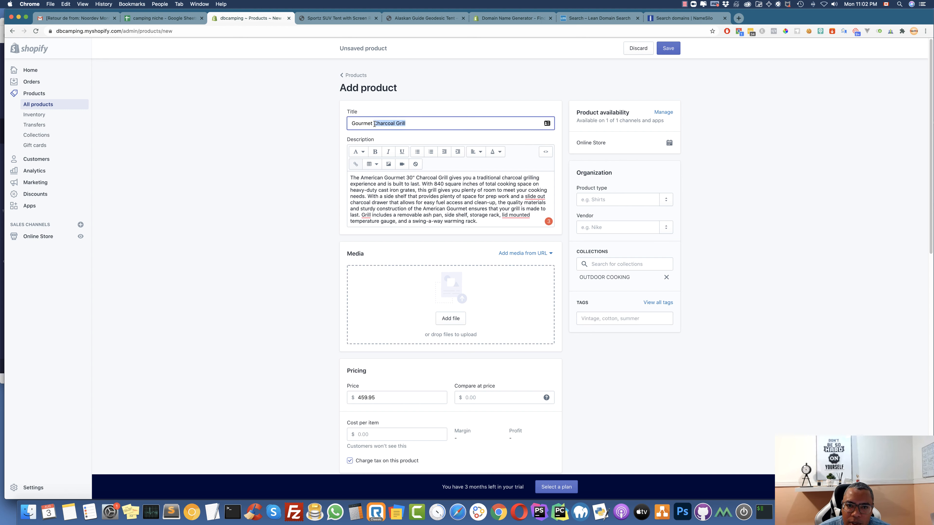
key("super+c")
left_click(599, 319)
key("super+v")
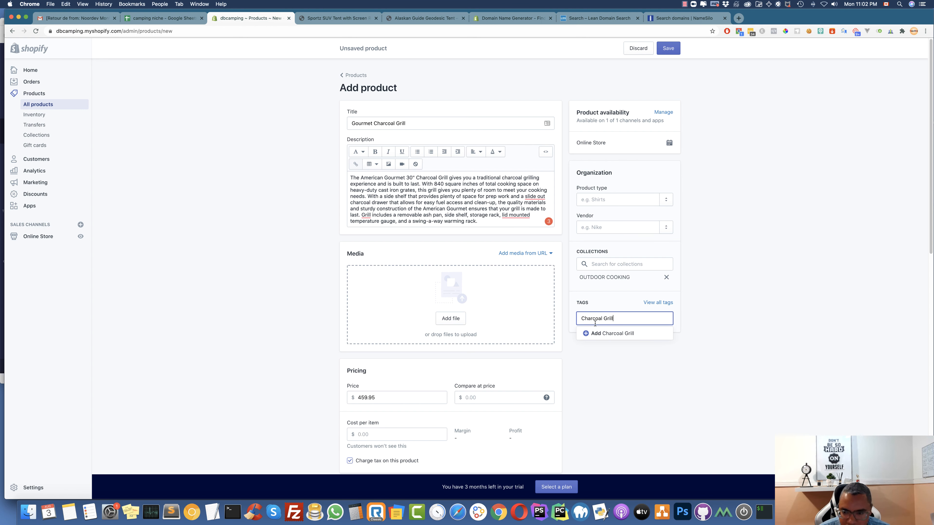
left_click(601, 334)
Add a second tag, 'Grill', by trimming 'Charcoal' from the pasted text
left_click(600, 319)
key("super+v")
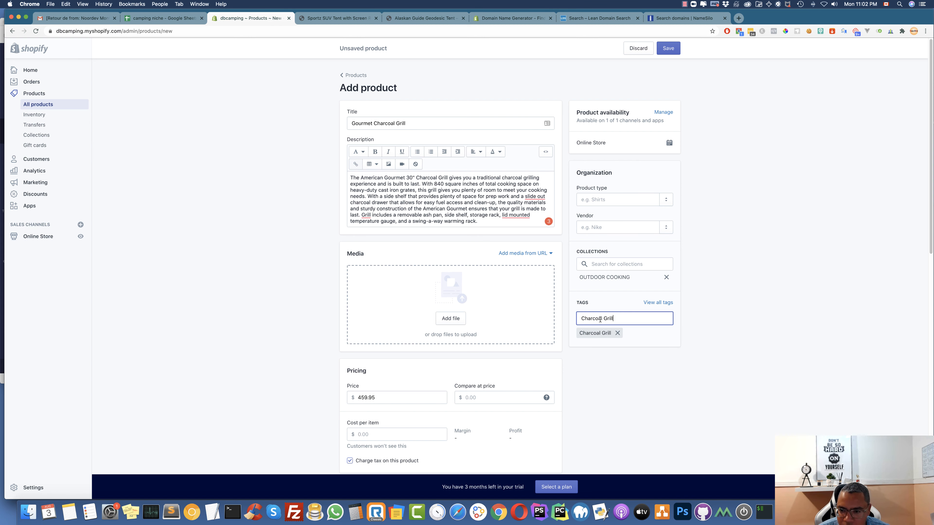
left_click_drag(606, 318, 569, 317)
key("BackSpace")
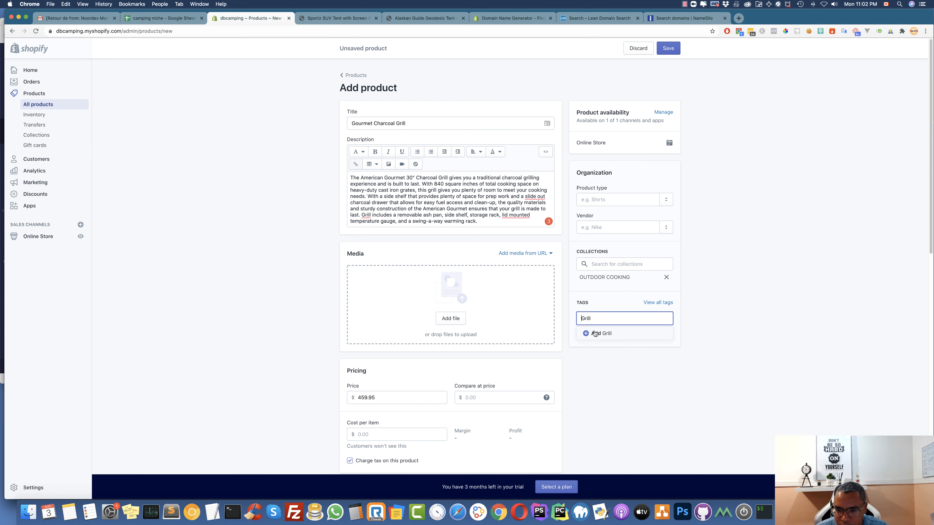
left_click(596, 333)
scroll(409, 280, "down", 10)
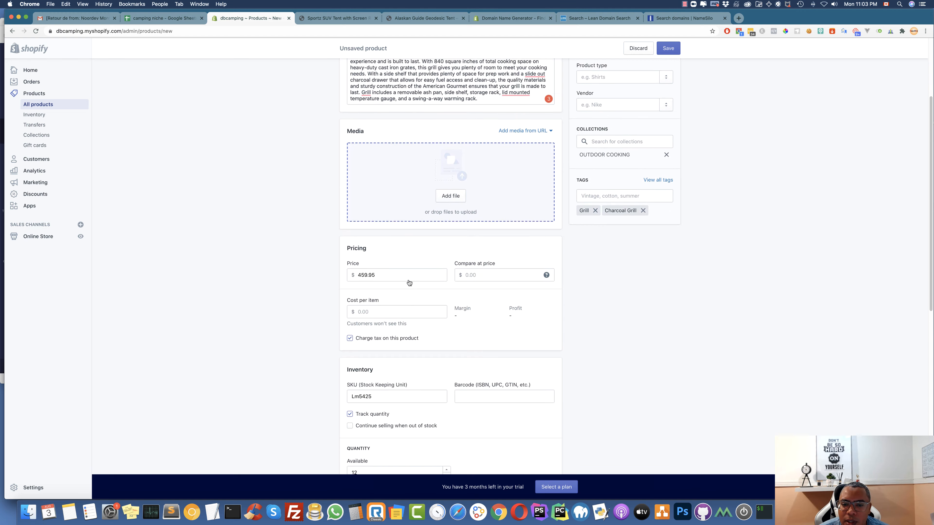
scroll(409, 279, "up", 10)
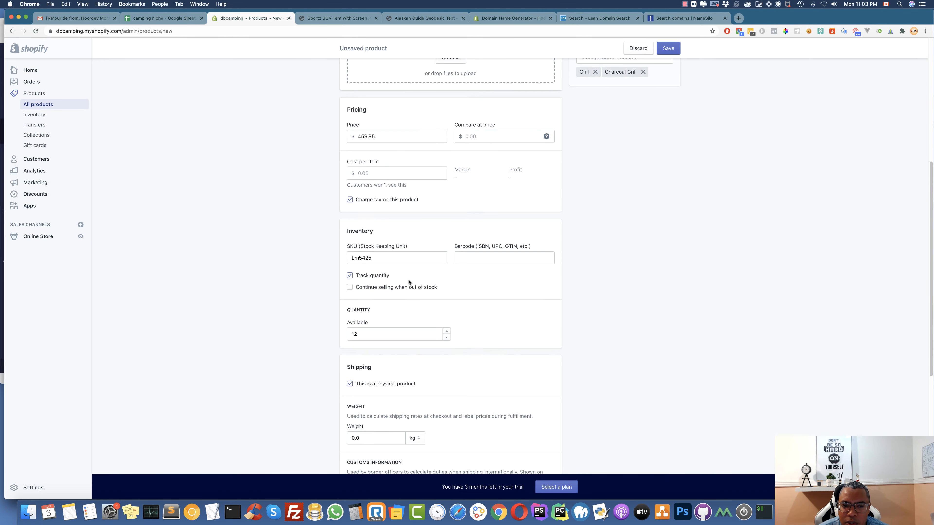
Open CAMPING > OUTDOOR COOKING > Gourmet Charcoal Grill in Finder and drag its six photos to Shopify
left_click(29, 512)
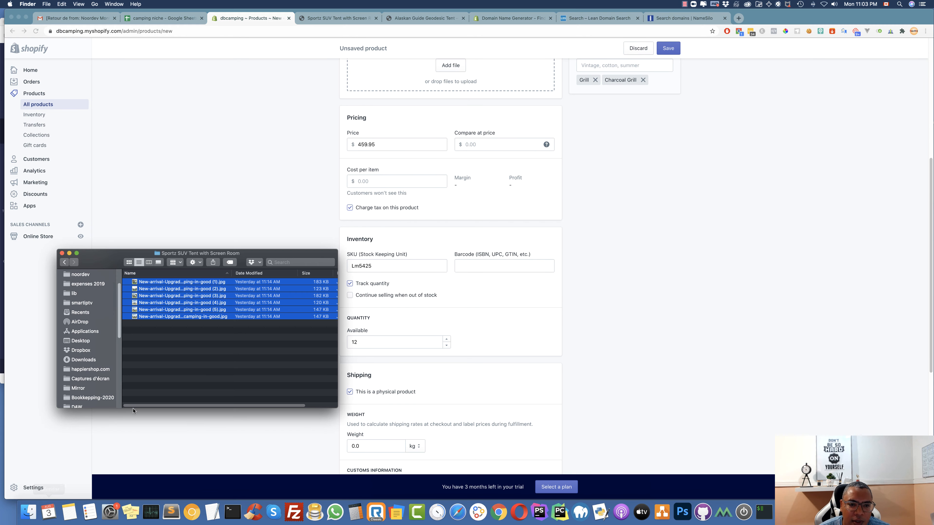
left_click(64, 262)
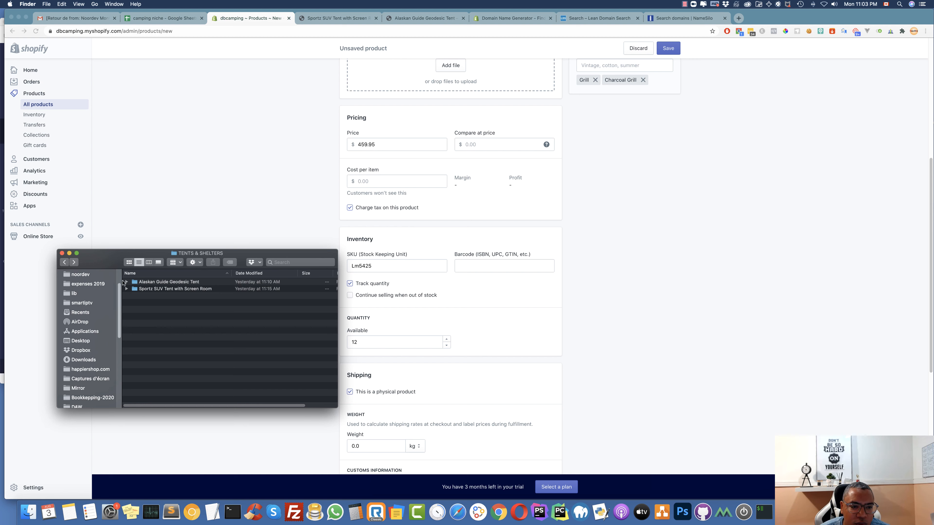
left_click(64, 262)
double_click(152, 289)
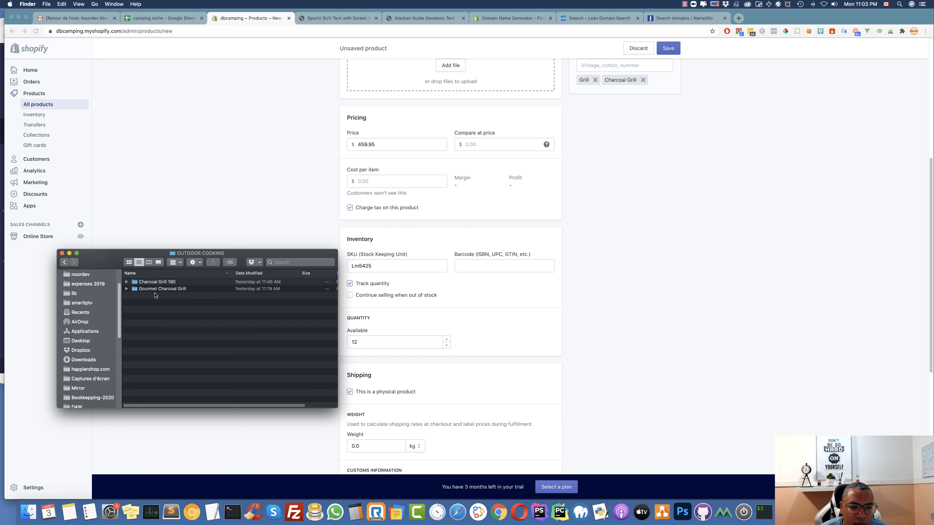
double_click(163, 290)
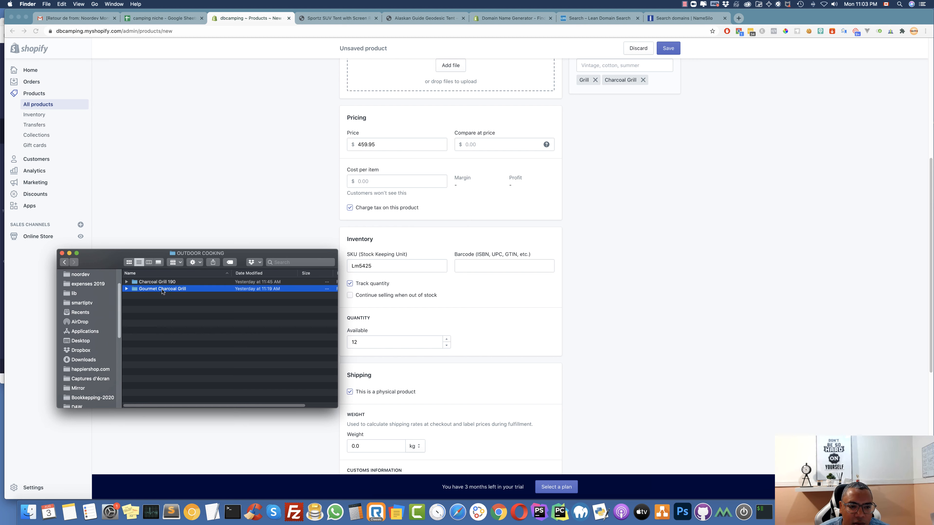
left_click(163, 282)
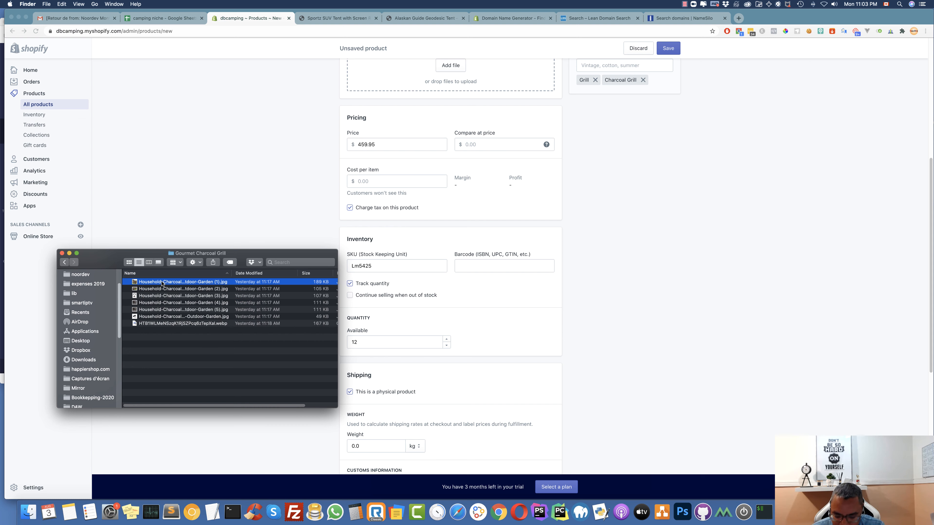
key("shift+Down")
key("shift+Down")
key("shift+Down")
key("shift+Down")
key("shift+Down")
left_click_drag(163, 283, 428, 77)
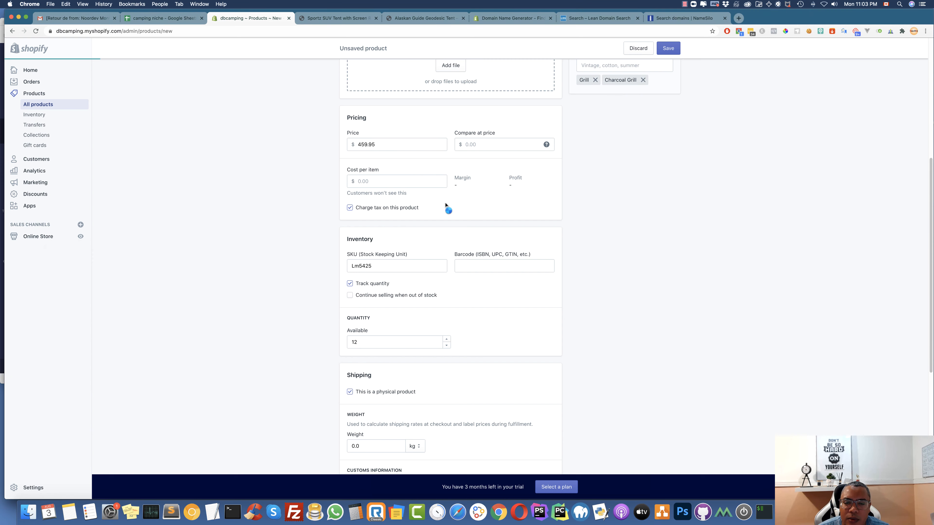
Reorder the uploaded photos so the barbecue grill shot leads the gallery
scroll(444, 203, "up", 3)
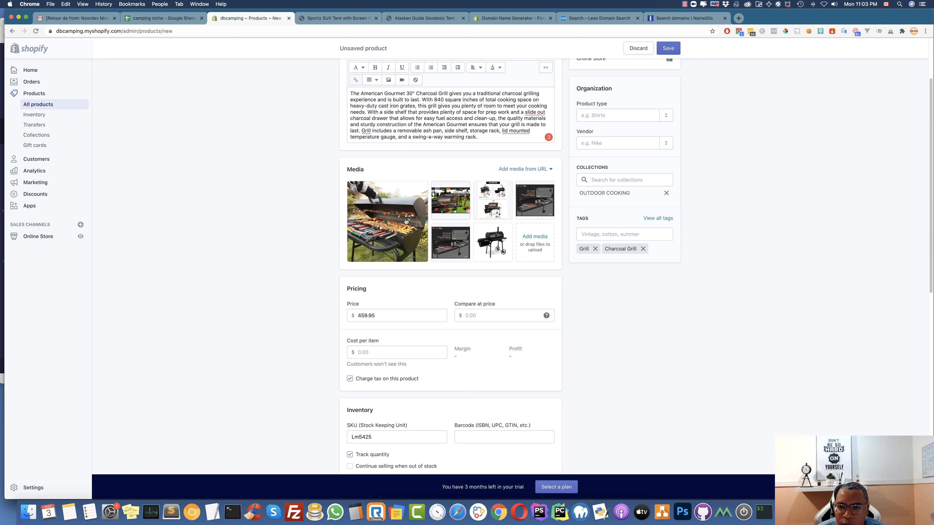
left_click_drag(534, 198, 383, 210)
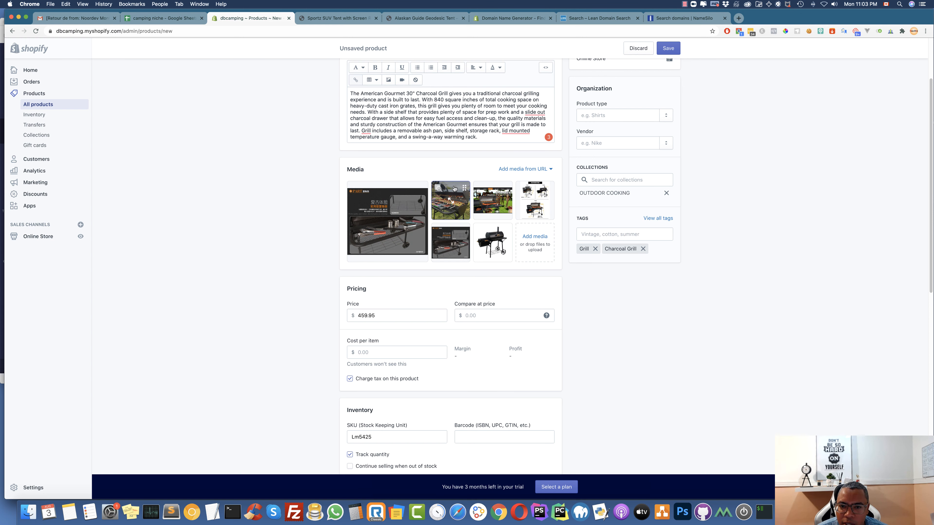
left_click_drag(454, 187, 368, 206)
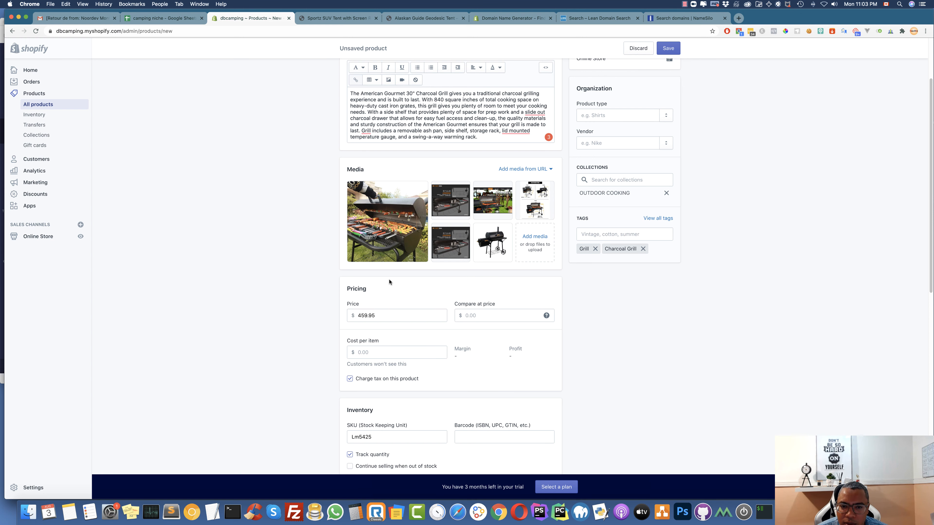
Save the Gourmet Charcoal Grill product with its six photos
scroll(399, 282, "down", 1)
scroll(474, 300, "down", 12)
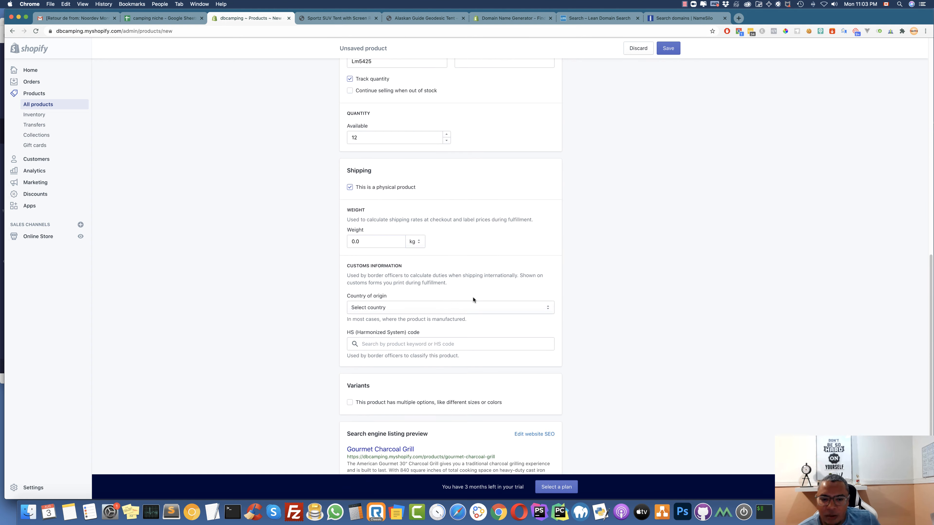
left_click(668, 453)
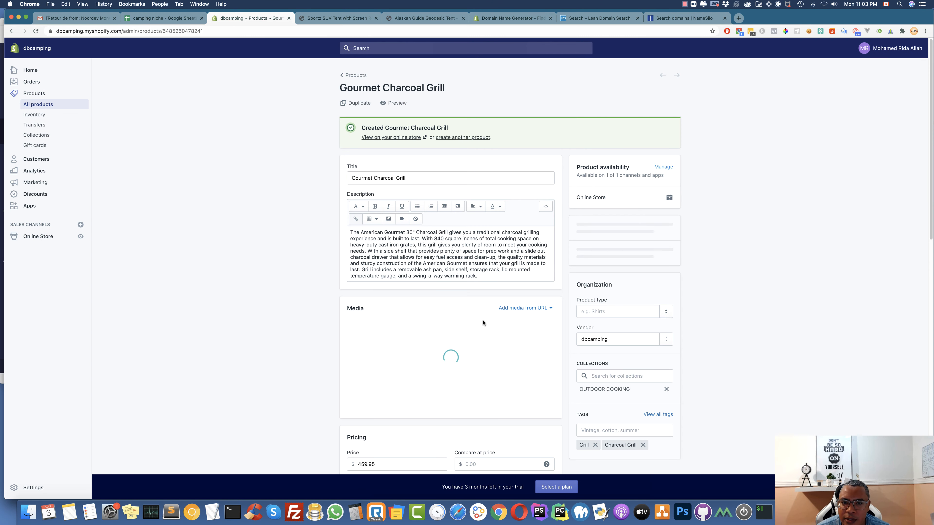
scroll(483, 323, "down", 5)
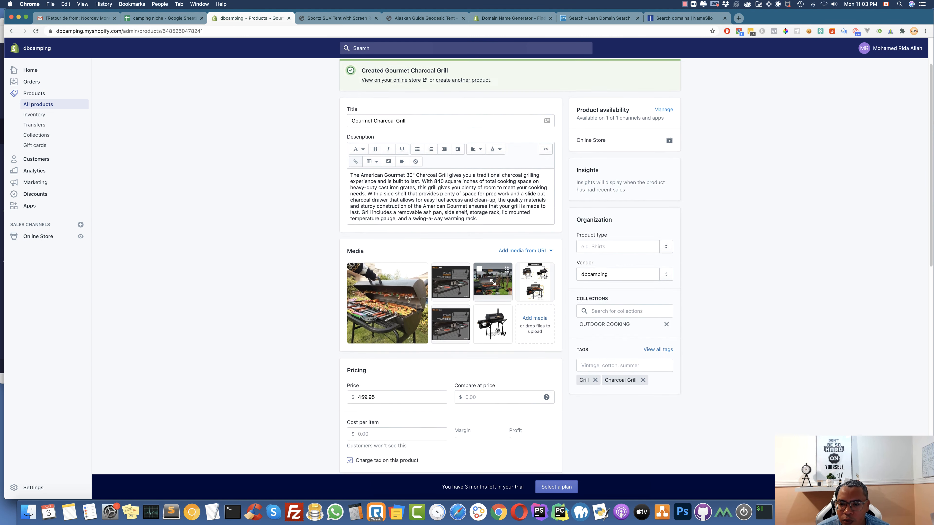
left_click(403, 298)
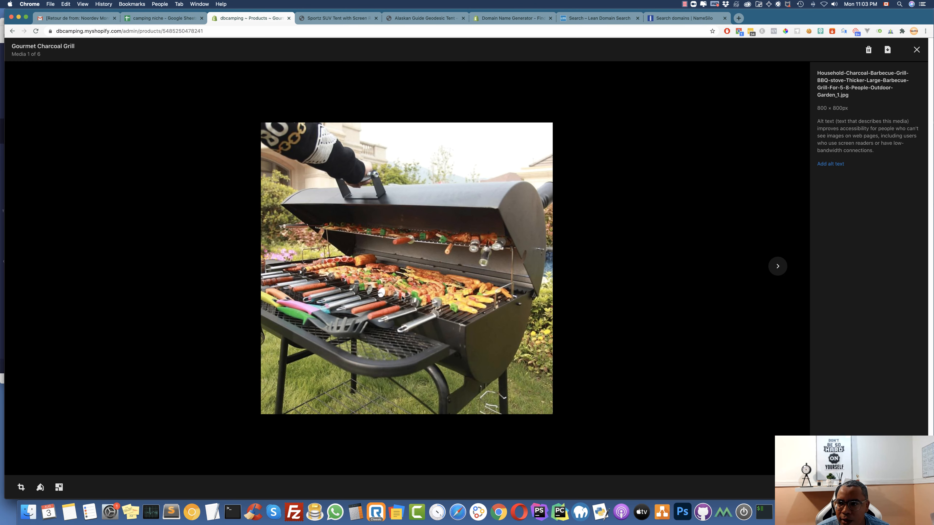
Give the first grill photo the alt text 'Household-Charcoal-Barbecue-Grill-'
left_click(823, 165)
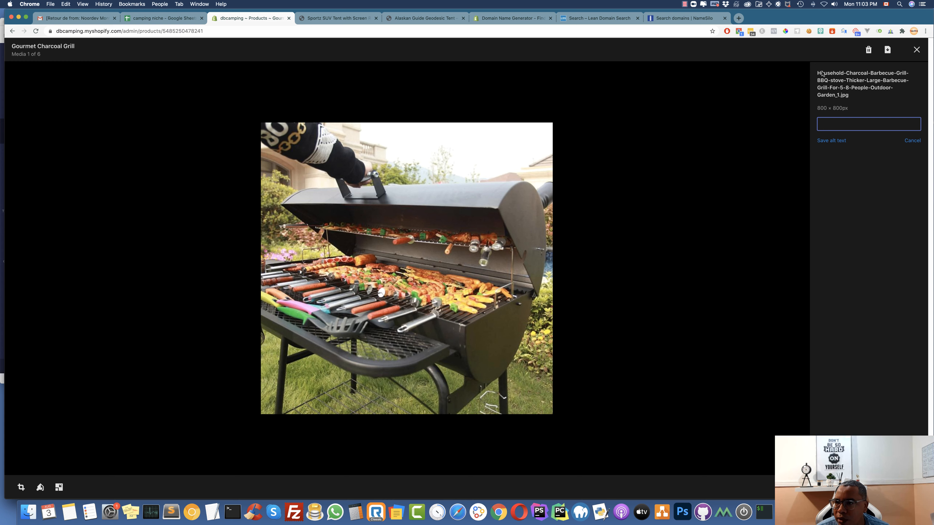
left_click_drag(822, 73, 910, 75)
key("super+c")
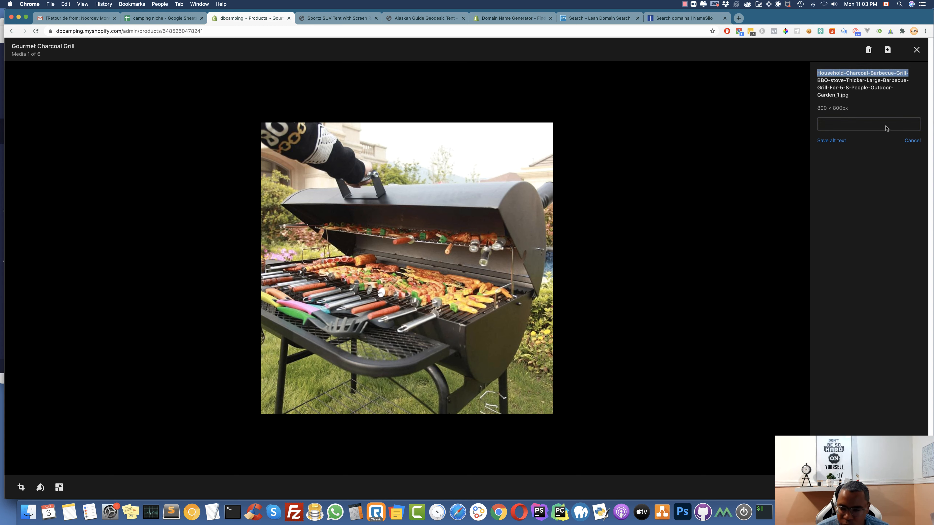
left_click(852, 127)
key("super+v")
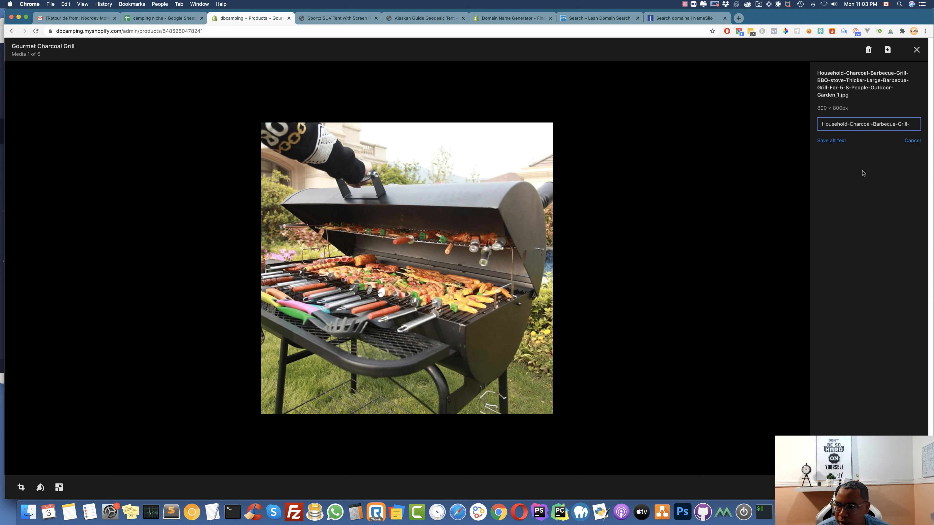
left_click(842, 142)
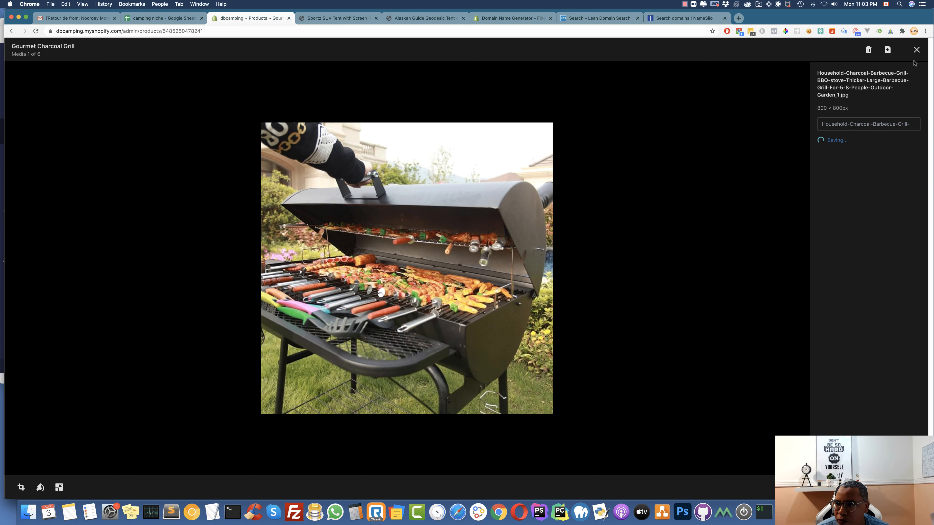
left_click(917, 50)
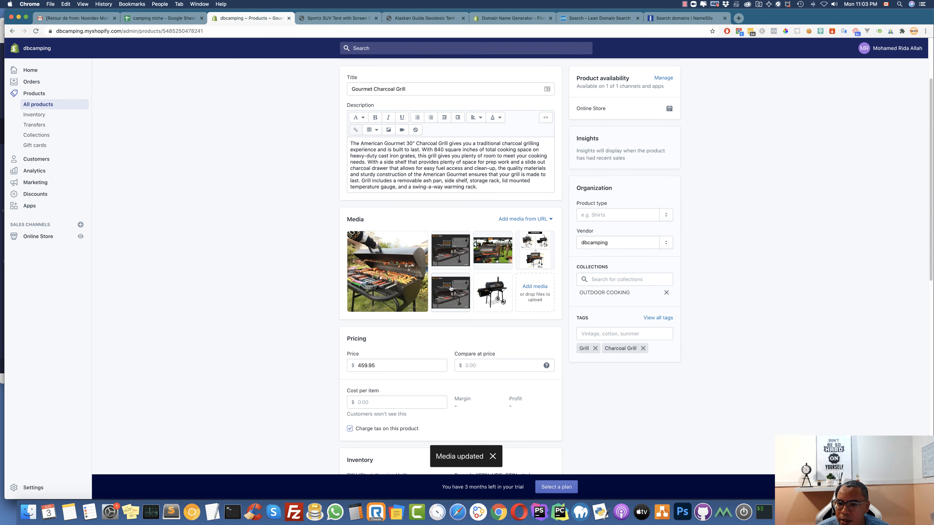
Give the second grill photo the same 'Household-Charcoal-Barbecue-Grill-' alt text
left_click(443, 258)
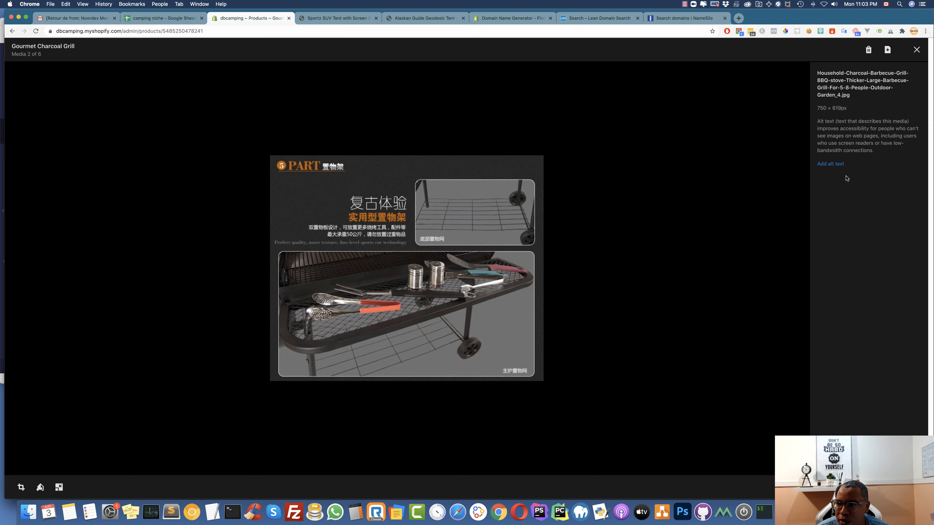
left_click(842, 165)
key("super+v")
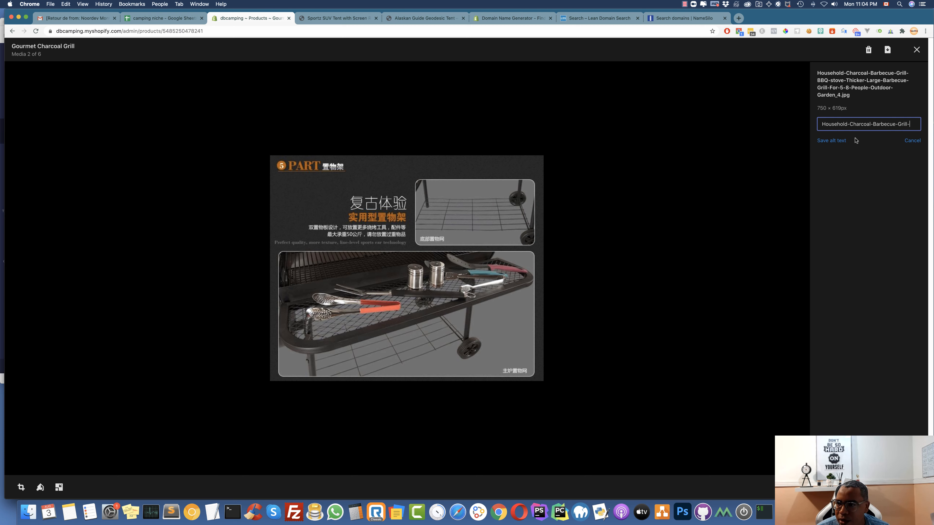
left_click(831, 140)
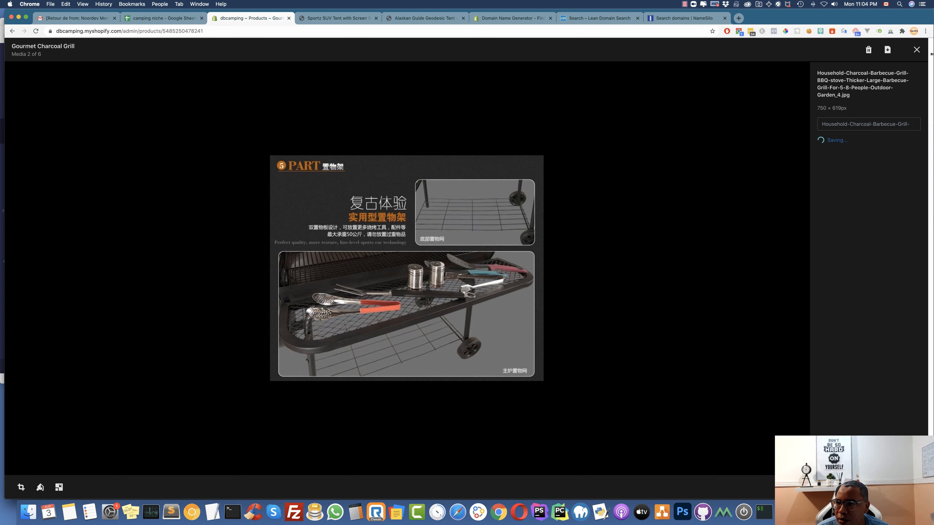
left_click(917, 50)
scroll(410, 262, "down", 10)
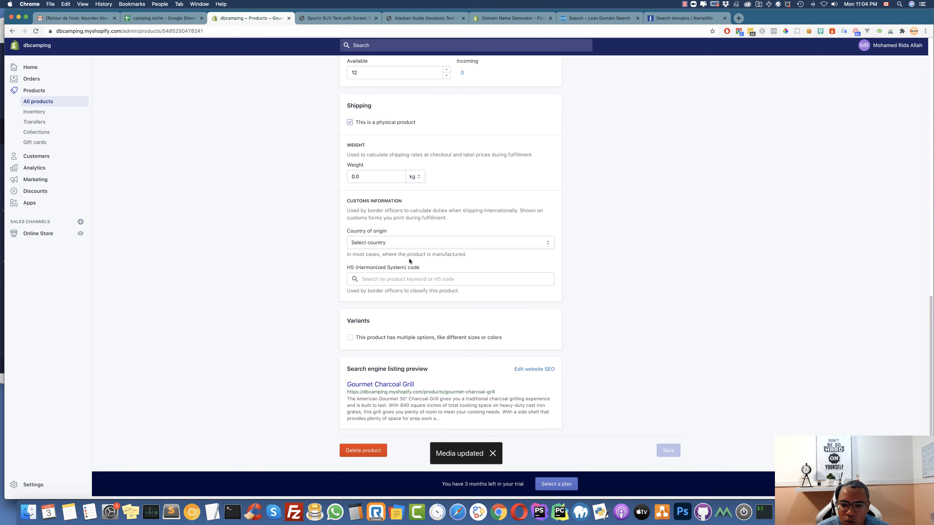
Review the search listing title 'Gourmet Charcoal Grill' and handle gourmet-charcoal-grill, then save
left_click(532, 371)
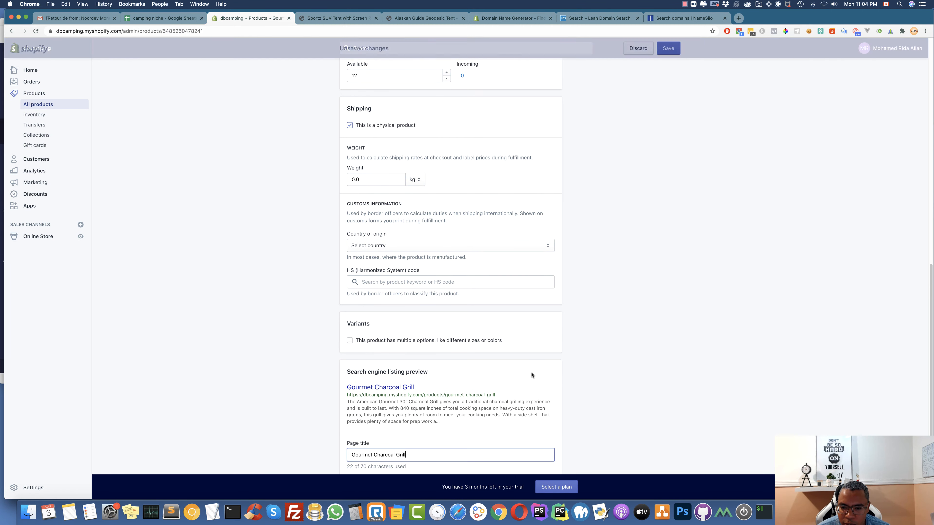
scroll(472, 390, "down", 5)
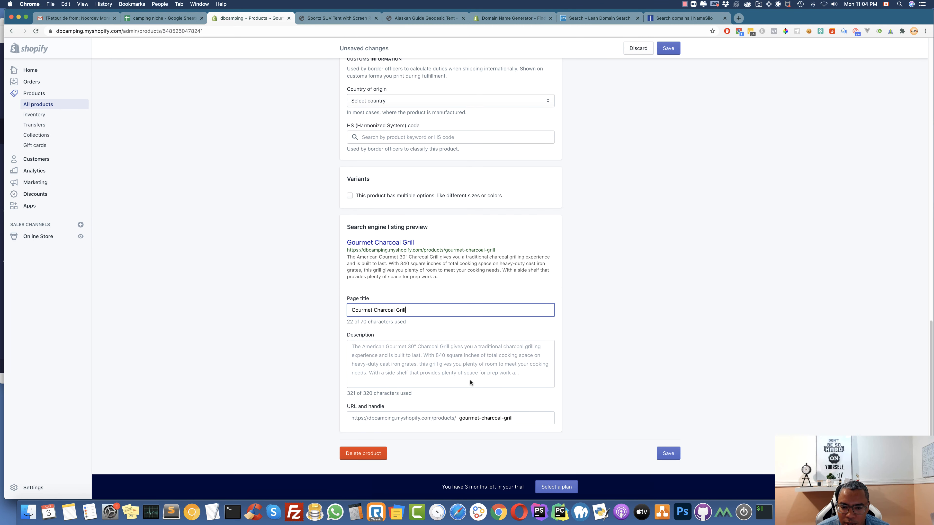
left_click(669, 453)
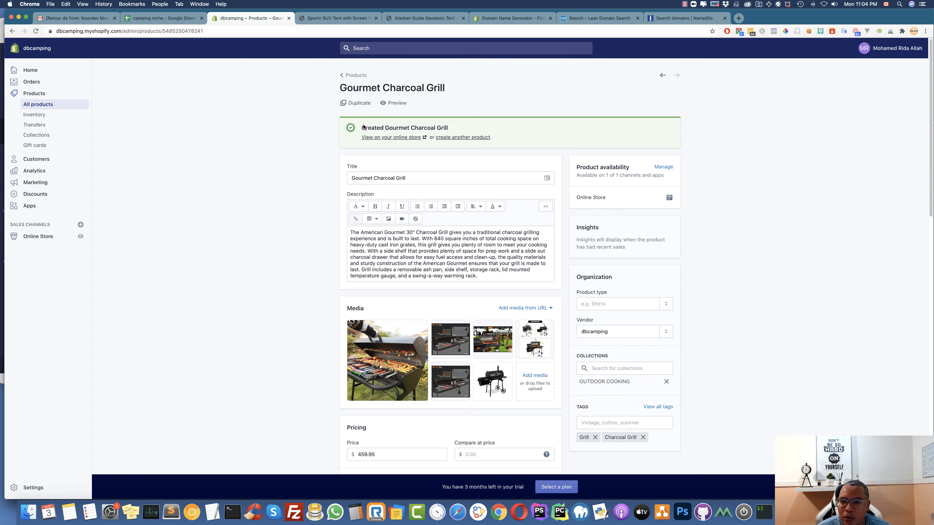
Check the Products list, then copy 'Charcoal Grill 190' from spreadsheet cell A5
left_click(349, 76)
left_click(164, 18)
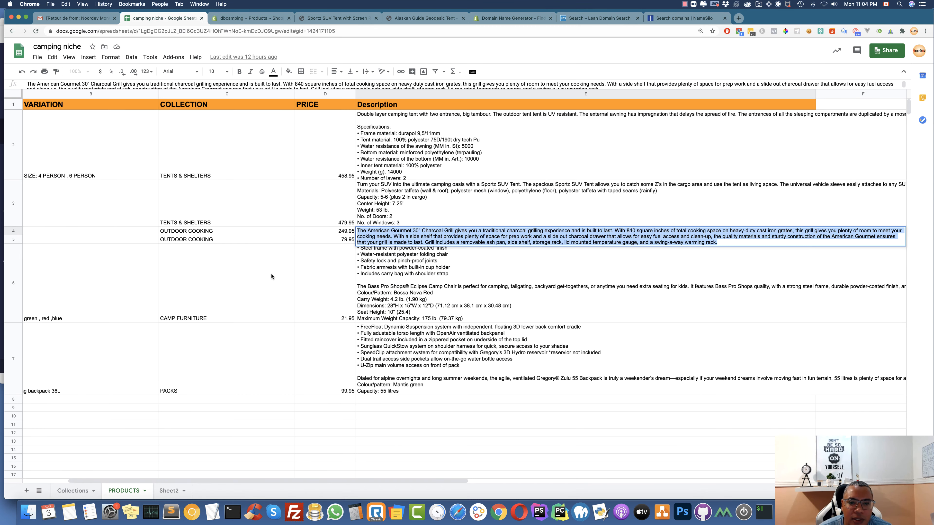
scroll(149, 286, "down", 3)
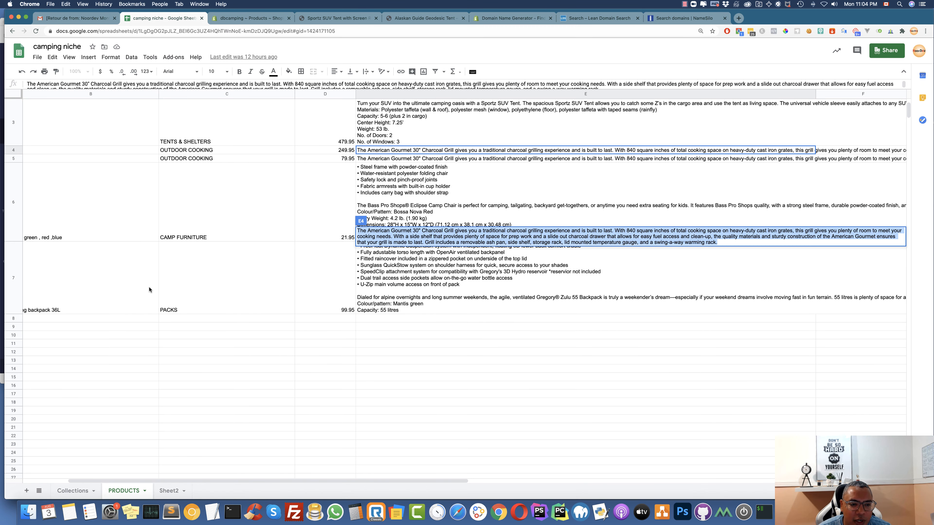
scroll(100, 237, "left", 3)
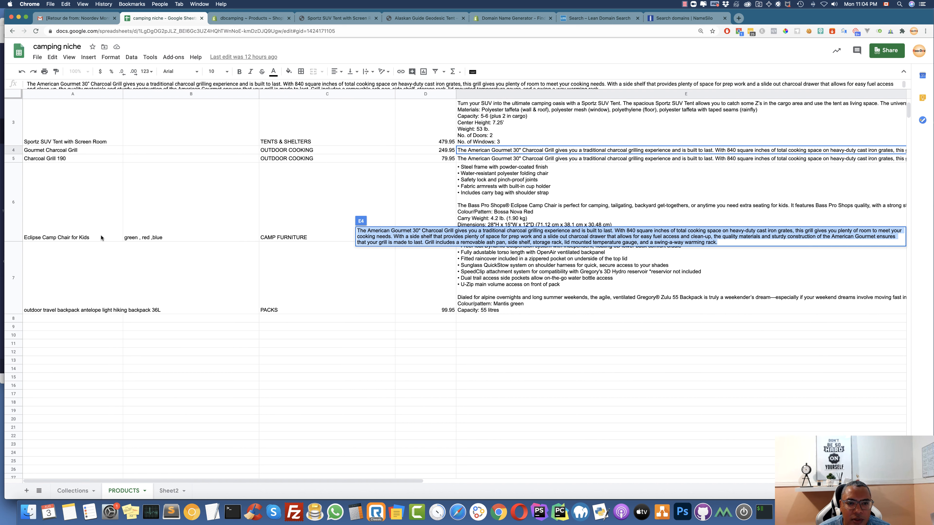
left_click(73, 222)
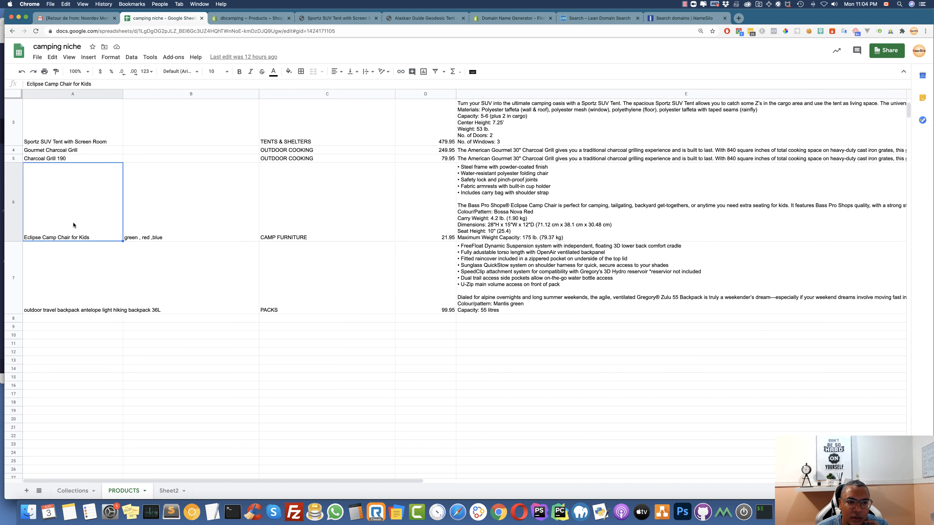
left_click(73, 161)
double_click(73, 160)
left_click_drag(73, 160, 5, 152)
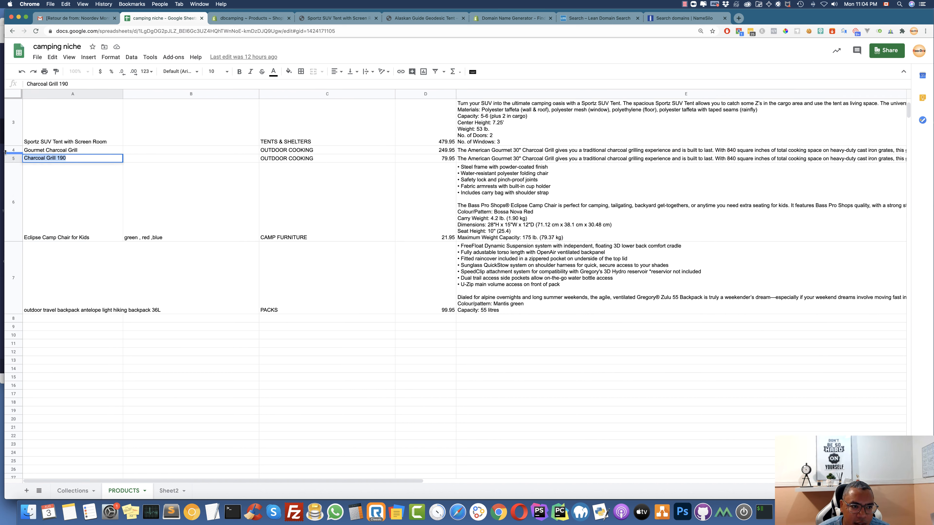
key("super+c")
Start a new Shopify product titled Charcoal Grill 190, pasted from the sheet
left_click(243, 18)
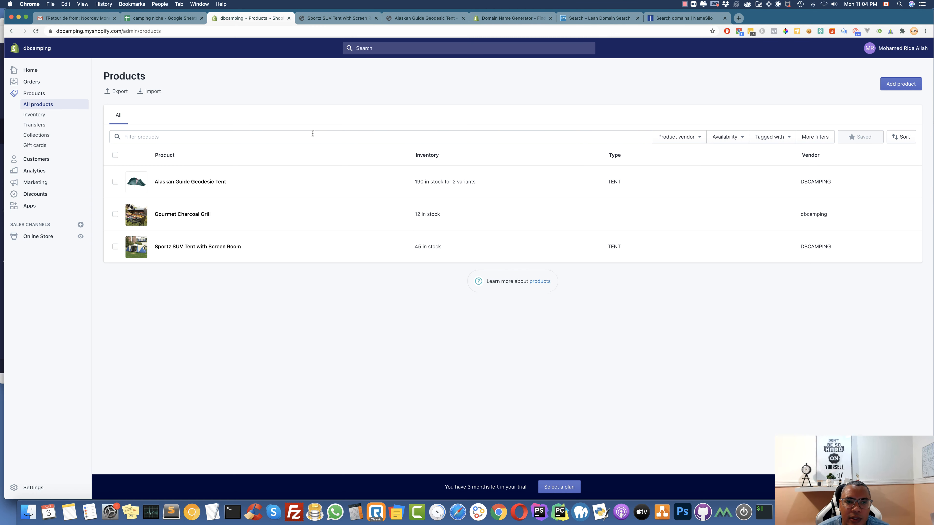
left_click(901, 85)
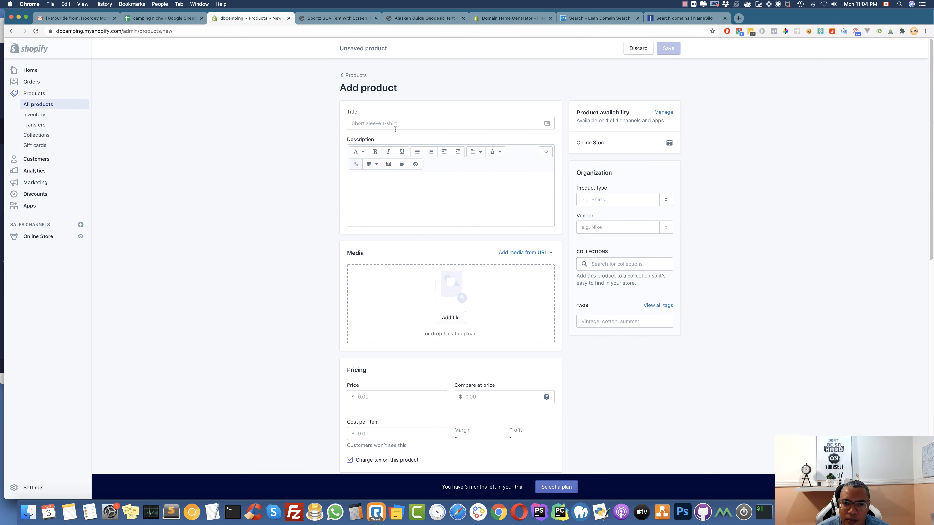
left_click(396, 129)
key("super+v")
Copy the grill's description text from spreadsheet cell E5
left_click(171, 20)
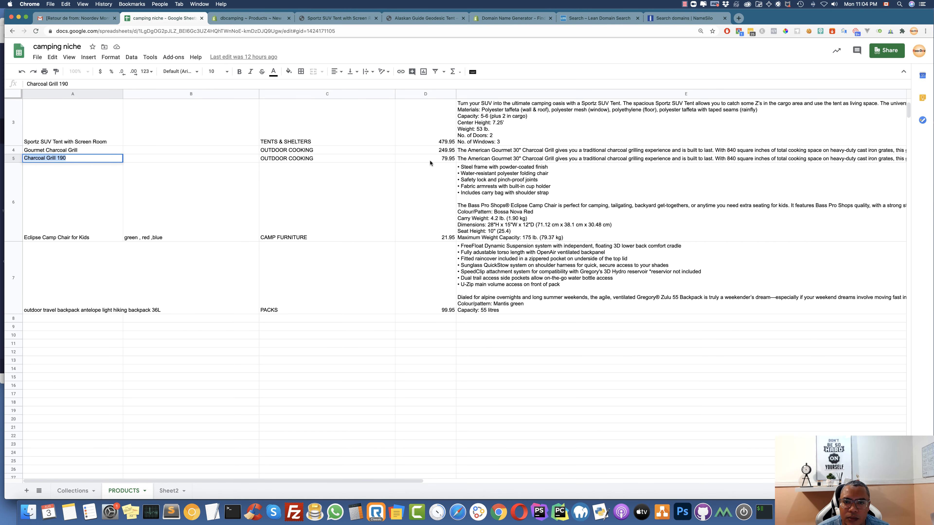
left_click(485, 159)
double_click(486, 159)
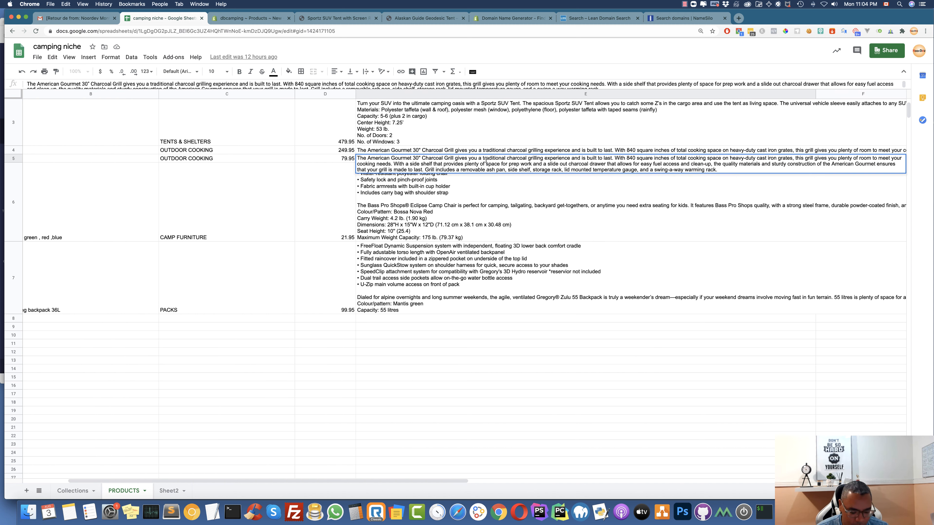
key("super+a")
left_click(250, 18)
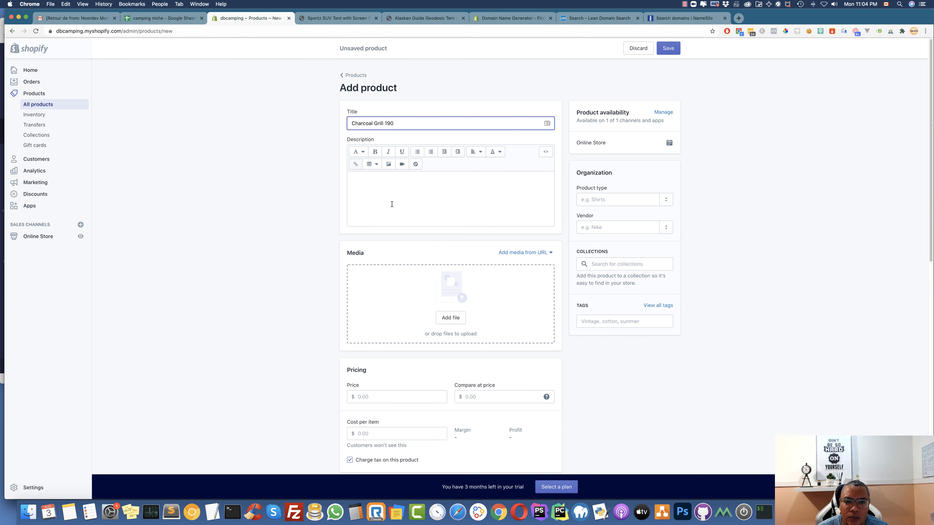
Paste the American Gourmet grill paragraph into the description, followed by a blank line
left_click(392, 204)
key("super+v")
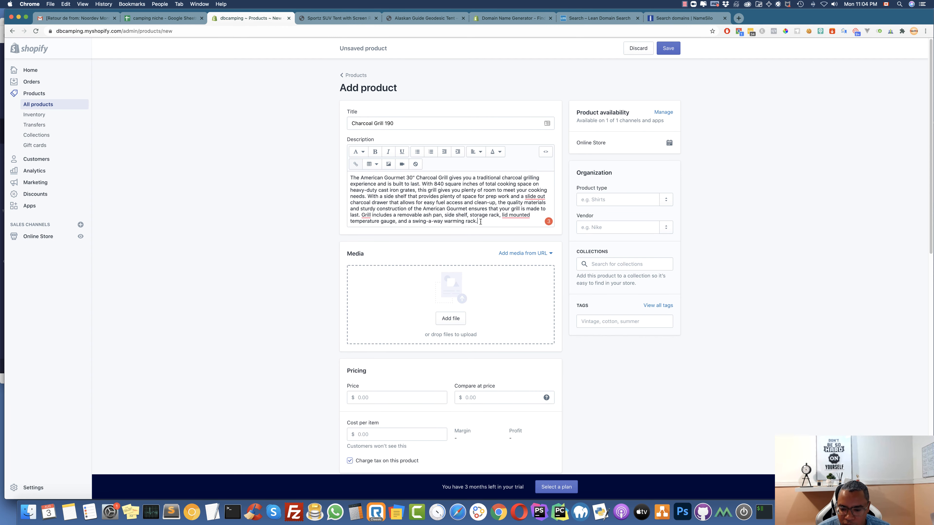
key("Return")
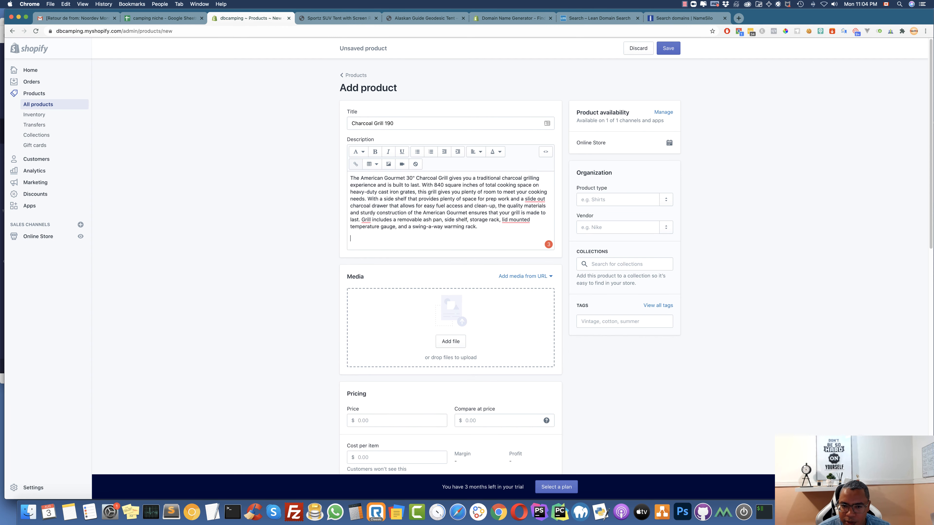
Insert the second grill photo from Product images into the description
left_click(388, 164)
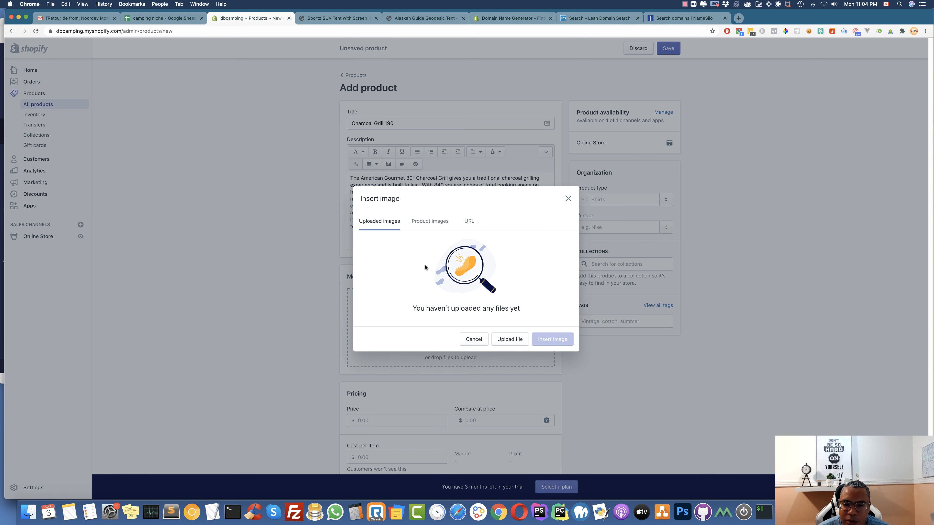
left_click(435, 230)
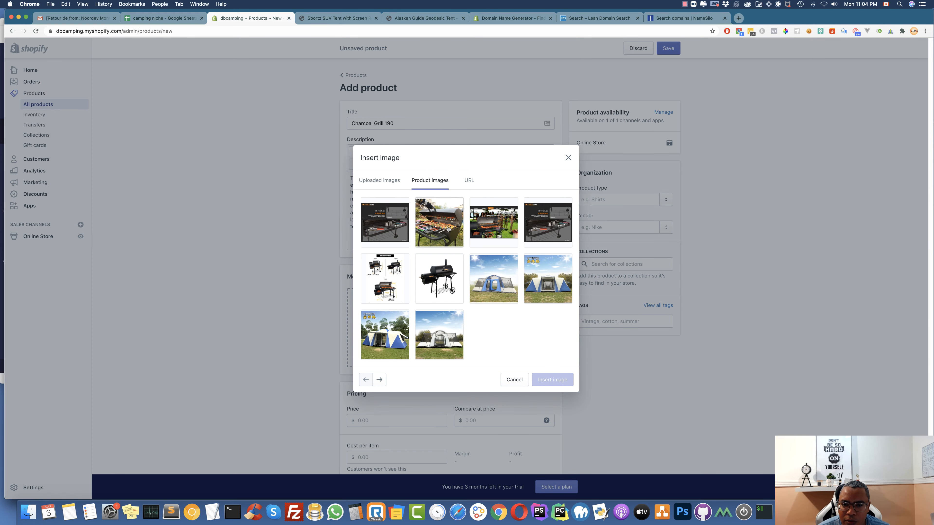
left_click(437, 223)
left_click(550, 398)
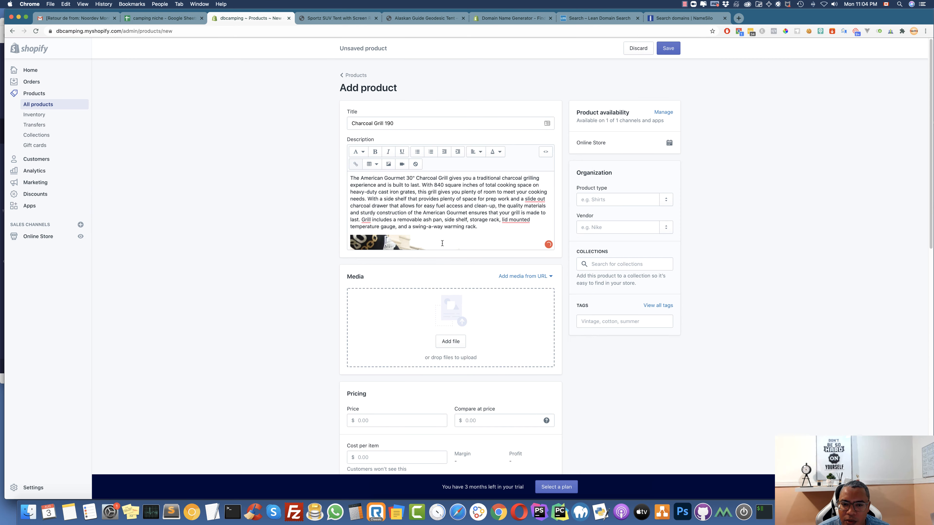
scroll(443, 241, "down", 3)
scroll(496, 240, "up", 2)
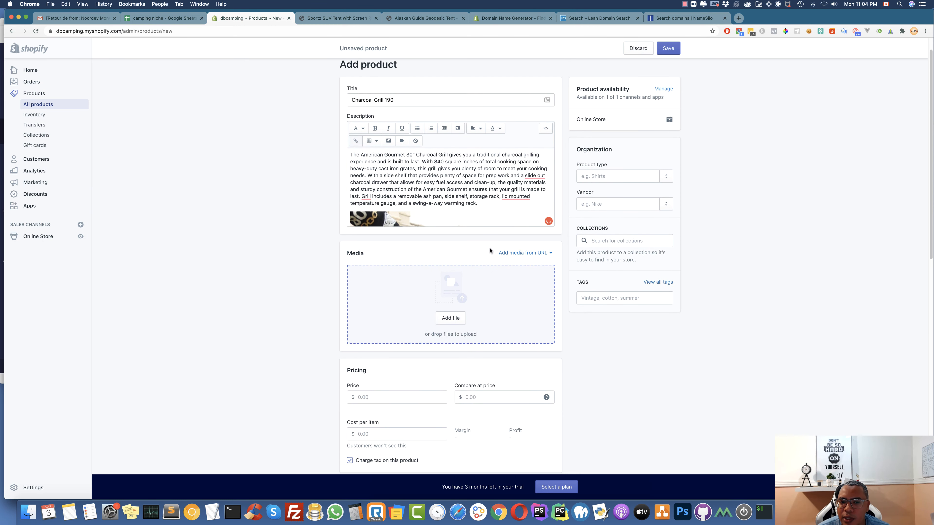
scroll(447, 373, "down", 3)
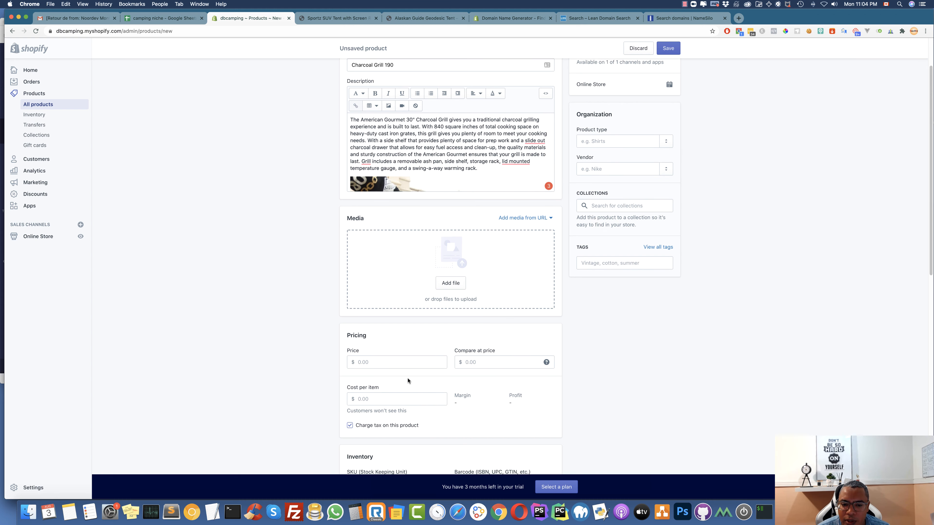
Enter price 79.95, SKU LK2545 and 10 available units for Charcoal Grill 190
left_click(377, 345)
type("79.95")
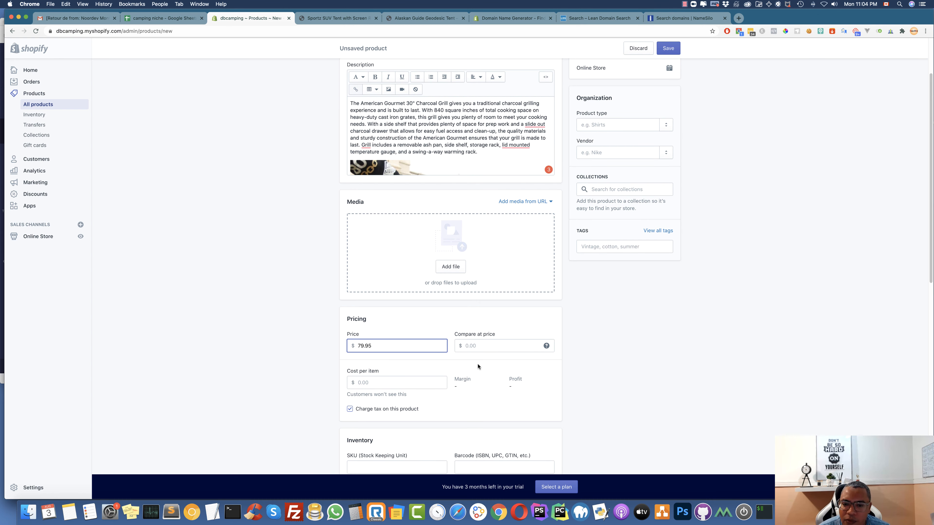
scroll(477, 363, "down", 3)
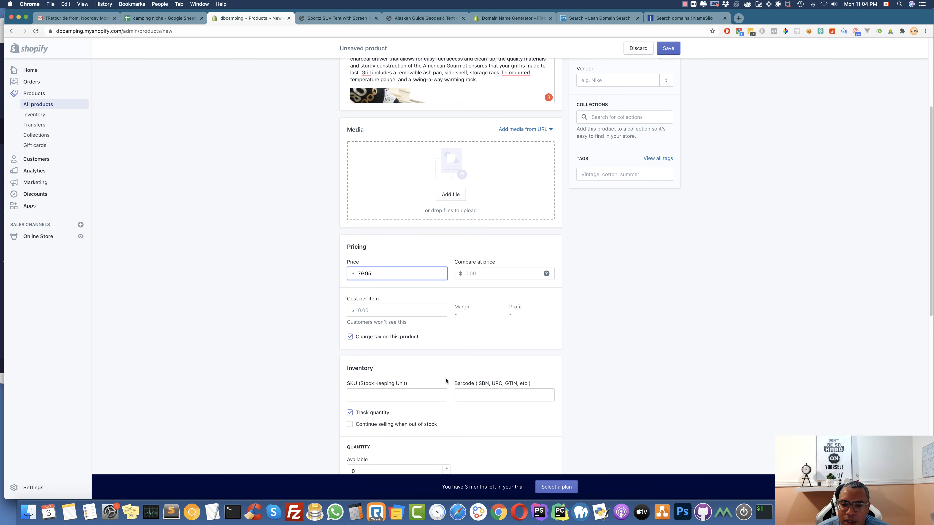
left_click(397, 392)
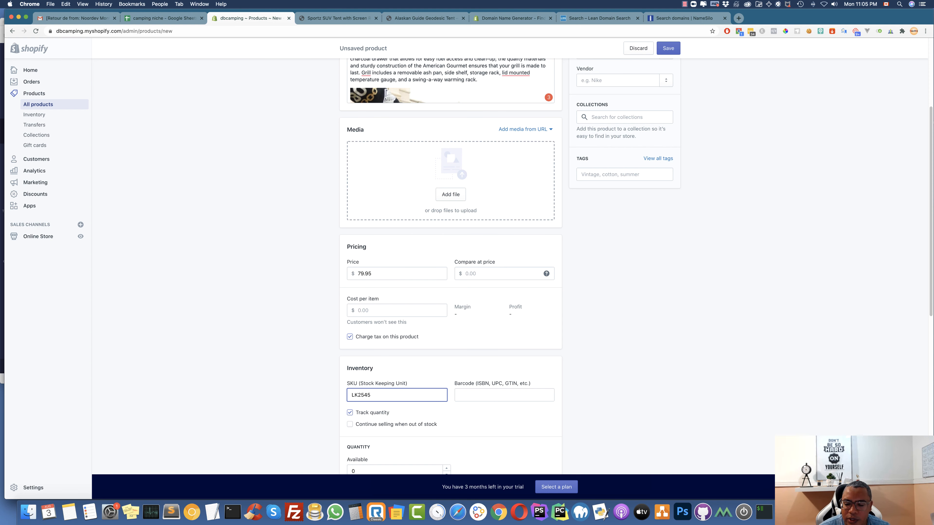
scroll(606, 184, "up", 3)
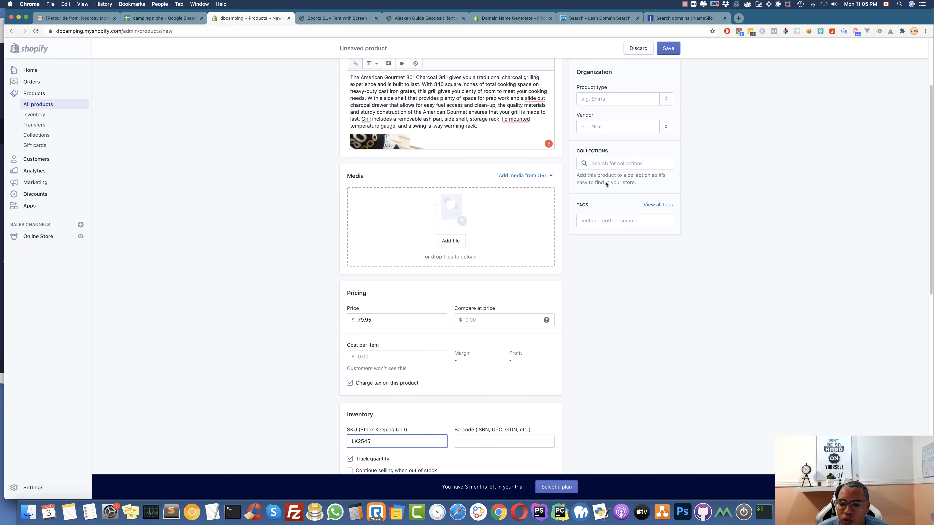
scroll(606, 184, "down", 5)
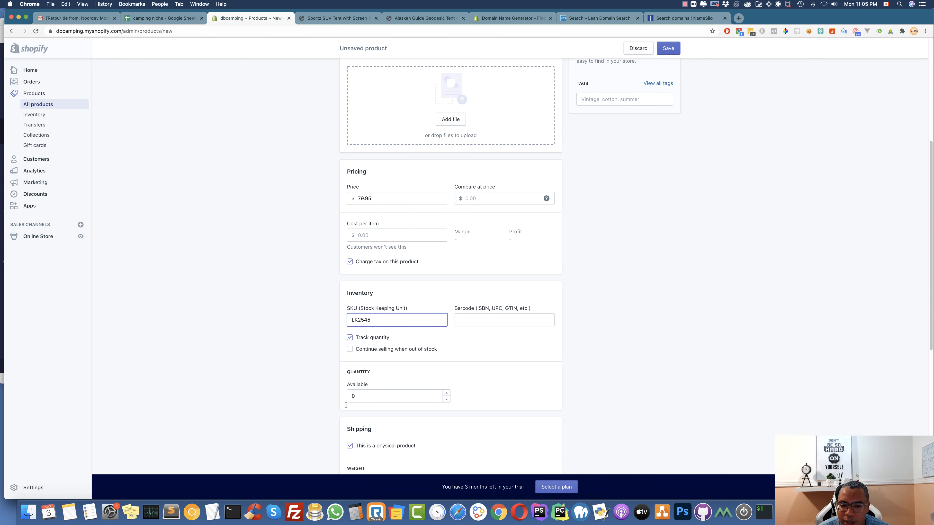
left_click(350, 396)
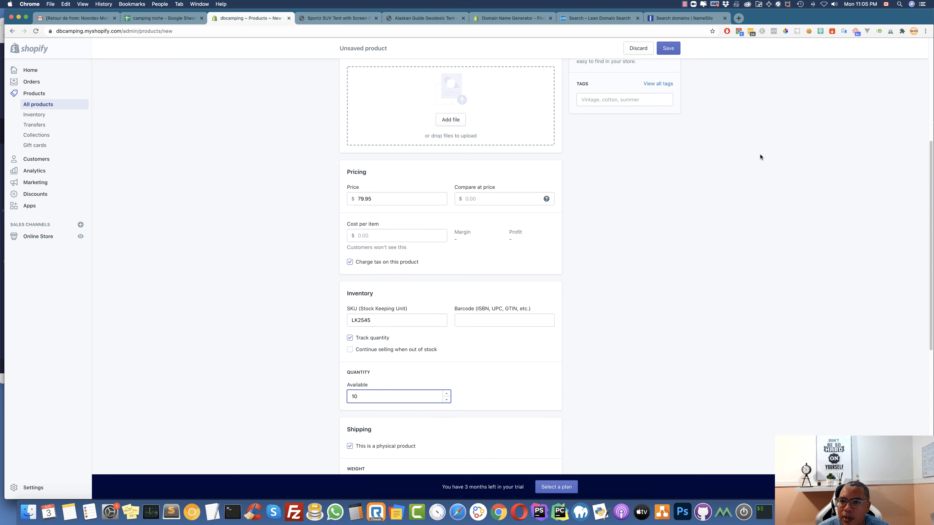
scroll(761, 157, "up", 10)
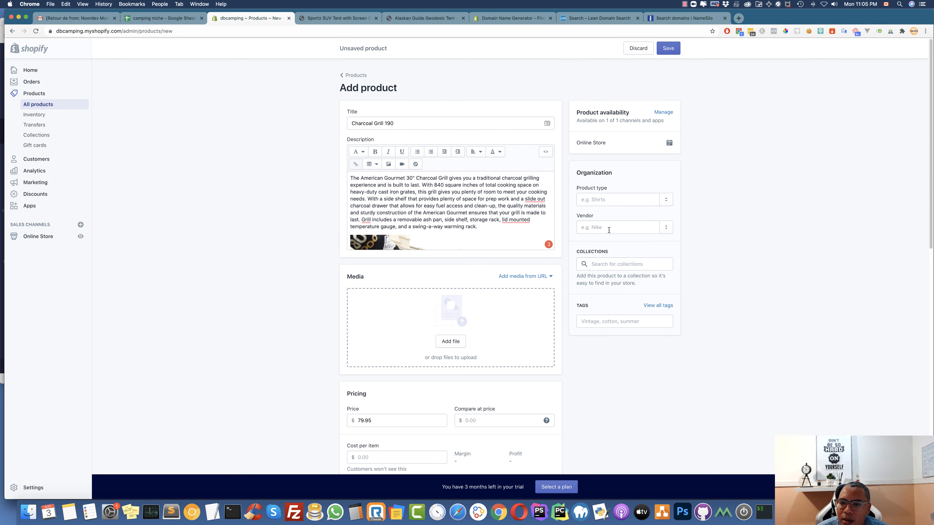
Set the vendor to DBCAMPING and create the product type Grill
left_click(663, 229)
left_click(596, 243)
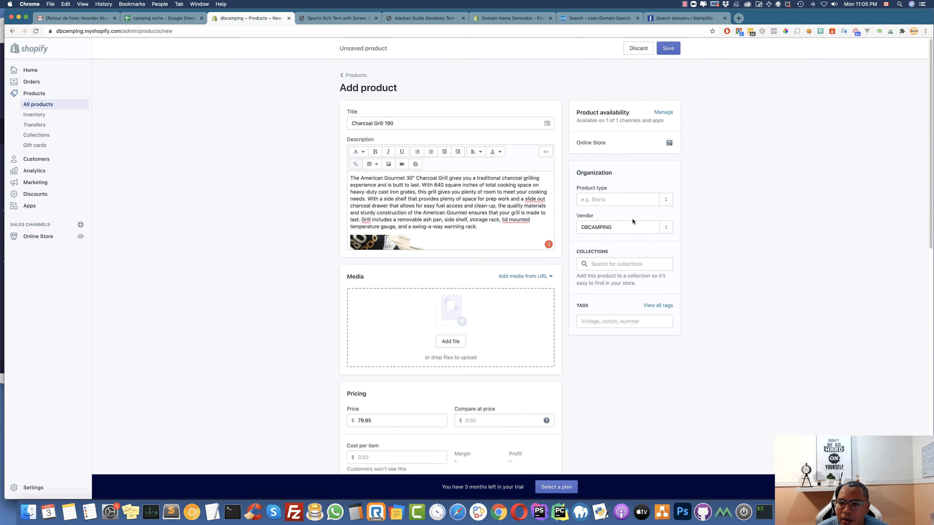
left_click(620, 202)
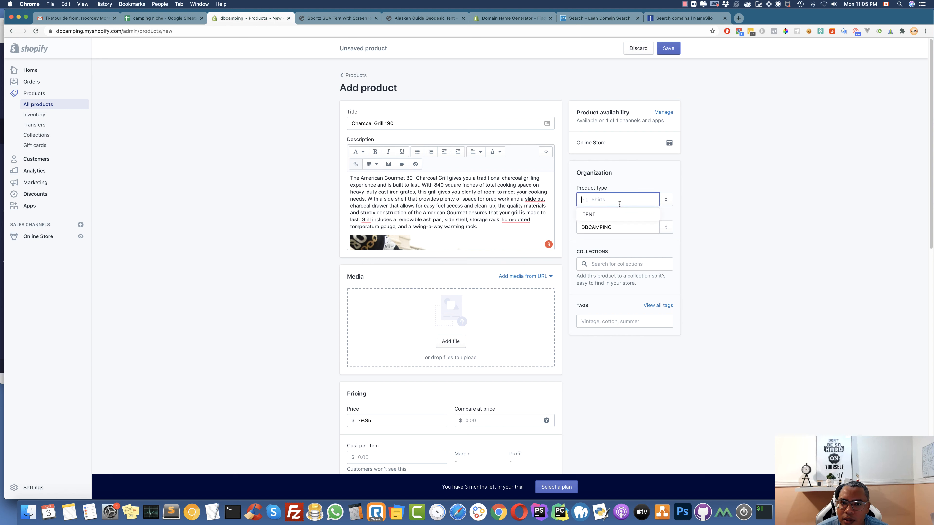
type("Grill")
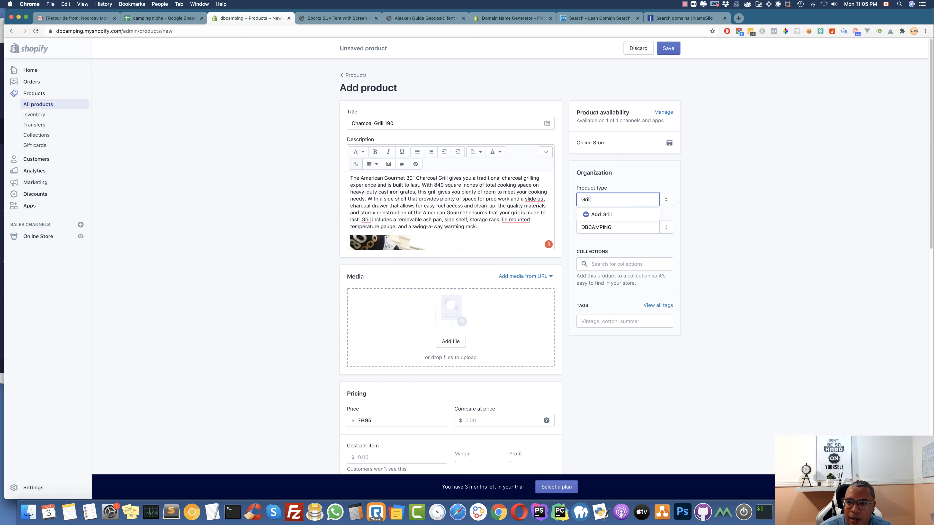
left_click(597, 217)
scroll(706, 305, "down", 3)
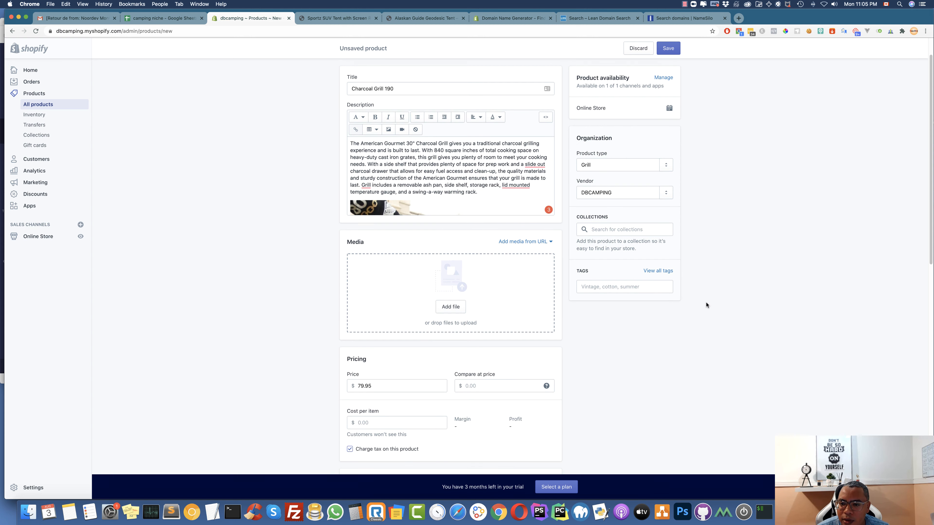
Tag the product Charcoal Grill 190 using its copied title, then save it
left_click_drag(397, 64, 338, 62)
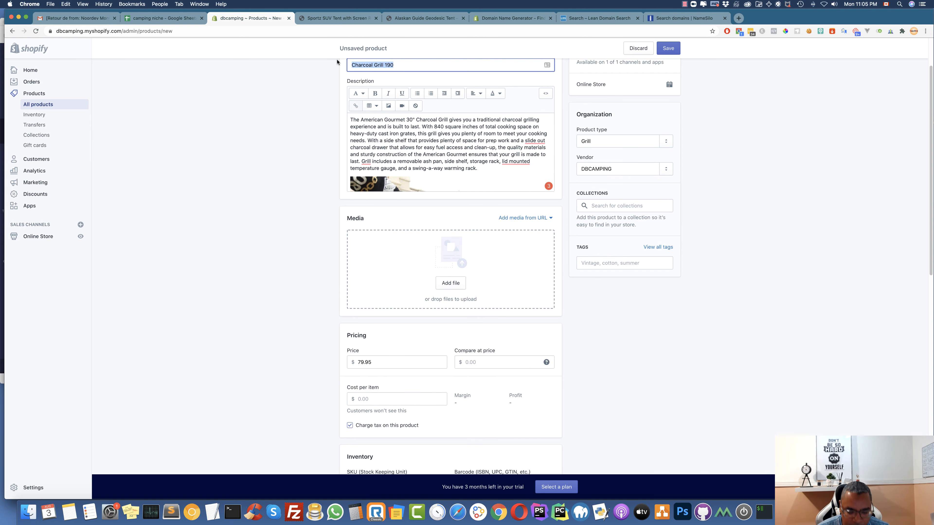
key("super+c")
left_click(611, 262)
key("super+v")
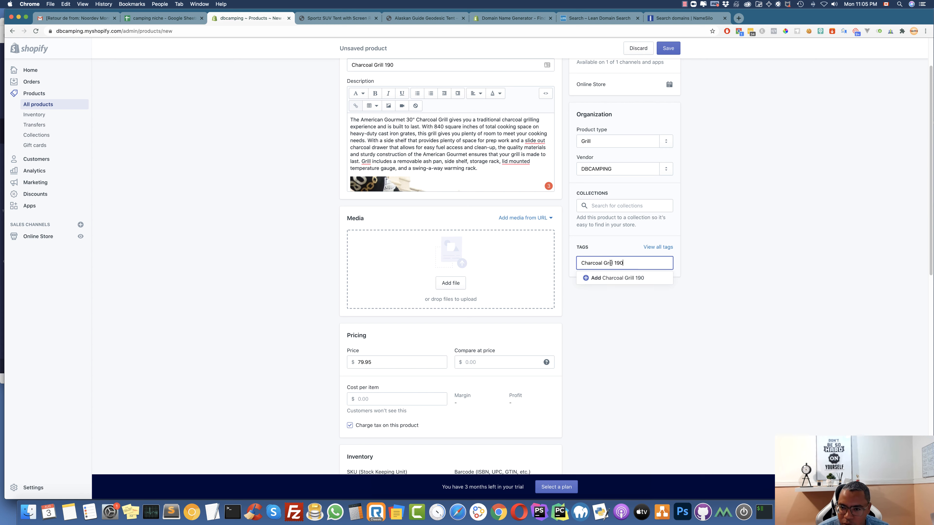
left_click(614, 277)
scroll(604, 361, "down", 6)
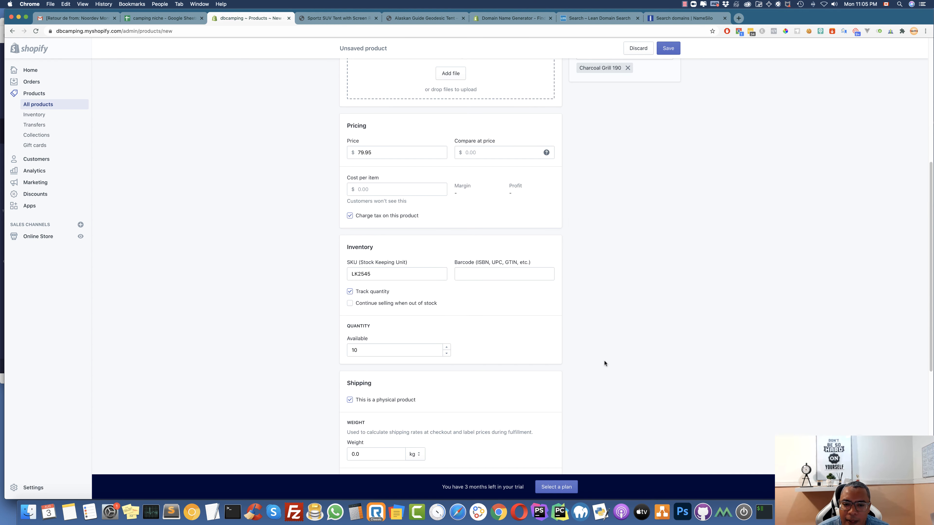
scroll(483, 333, "down", 8)
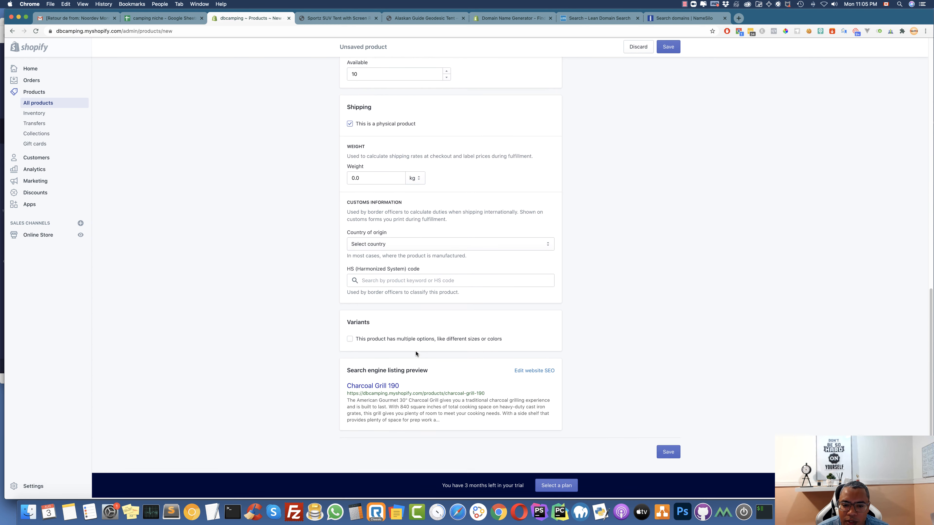
left_click(669, 457)
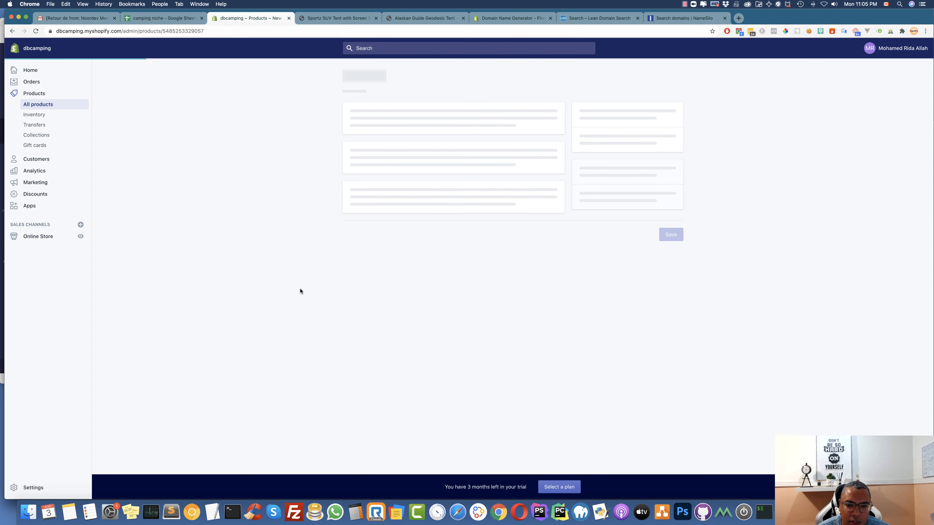
Drag all four photos from the Charcoal Grill 190 folder into the product's Media
left_click(28, 513)
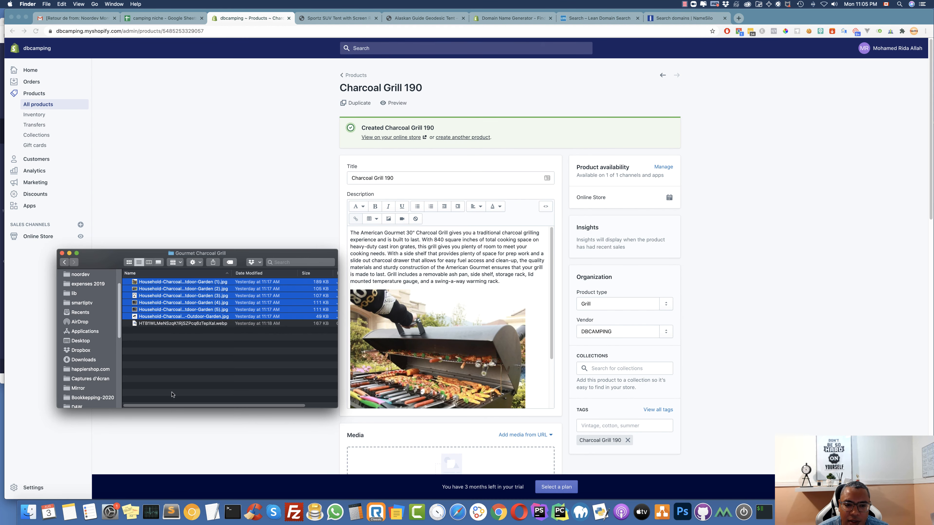
left_click(65, 262)
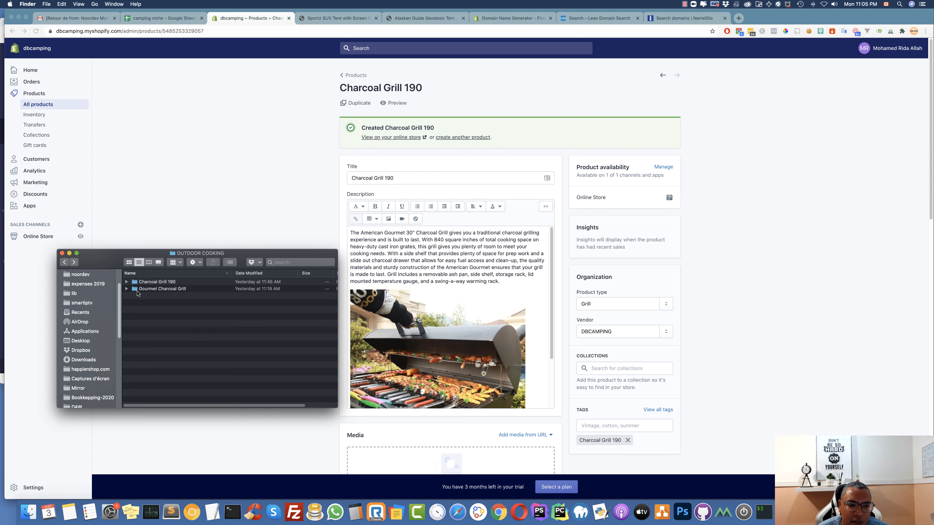
double_click(161, 282)
scroll(478, 404, "down", 5)
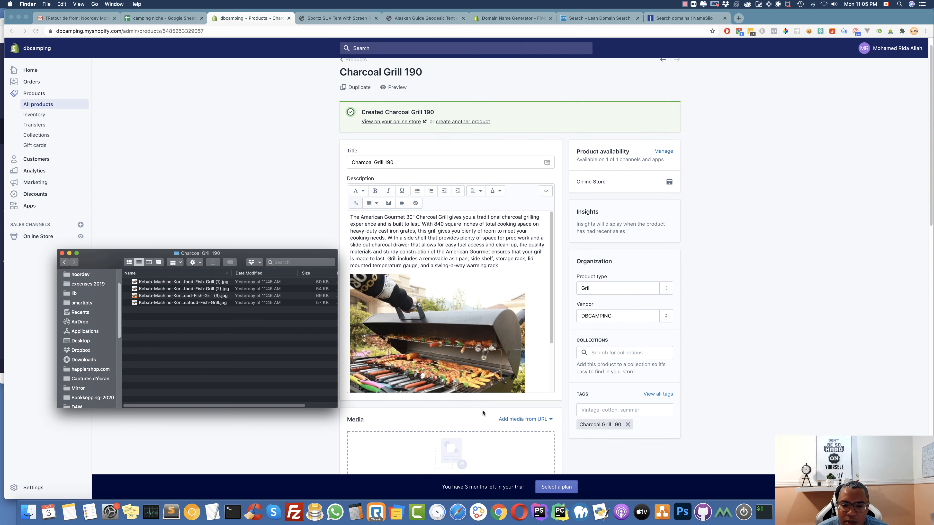
left_click(156, 282)
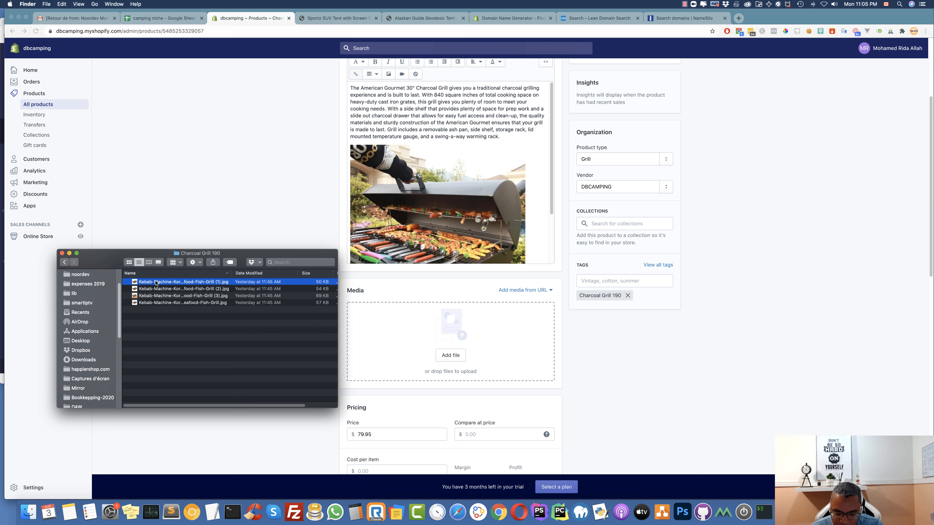
key("super+a")
left_click_drag(156, 282, 453, 336)
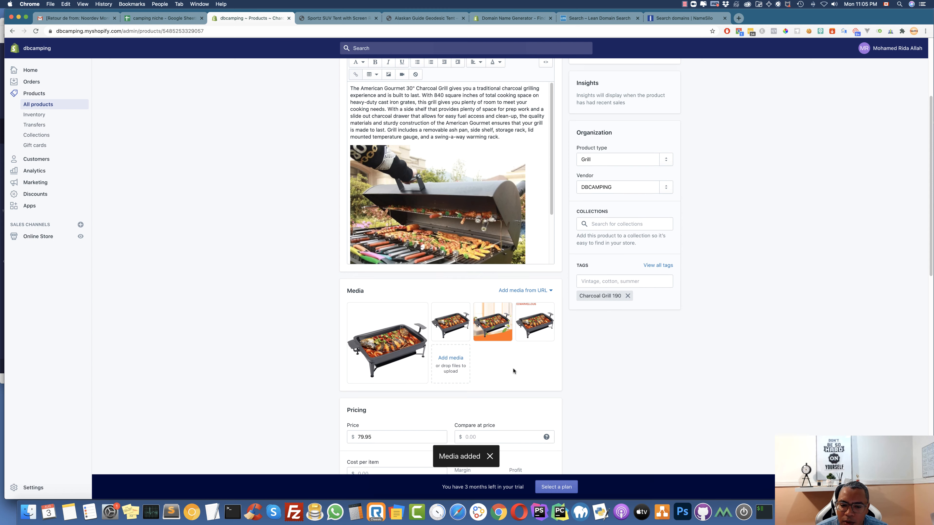
scroll(513, 371, "down", 8)
scroll(513, 371, "up", 12)
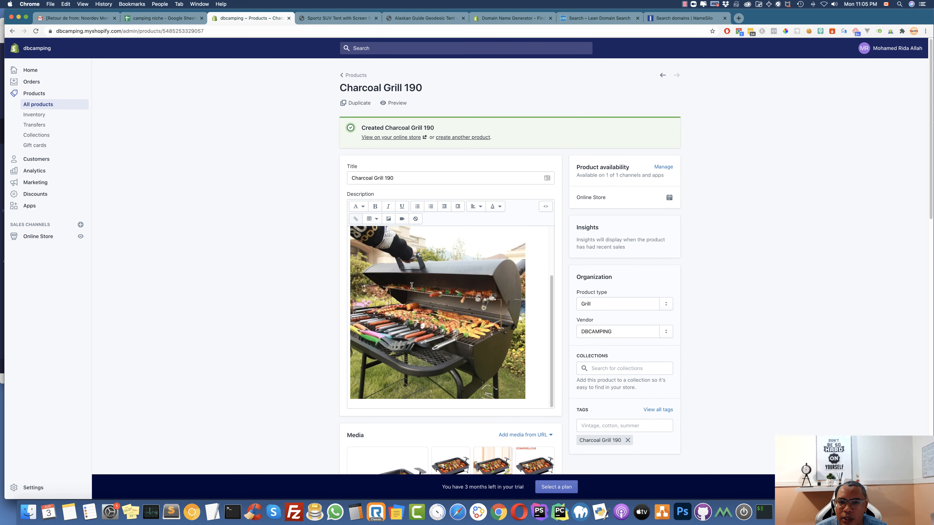
scroll(411, 286, "up", 5)
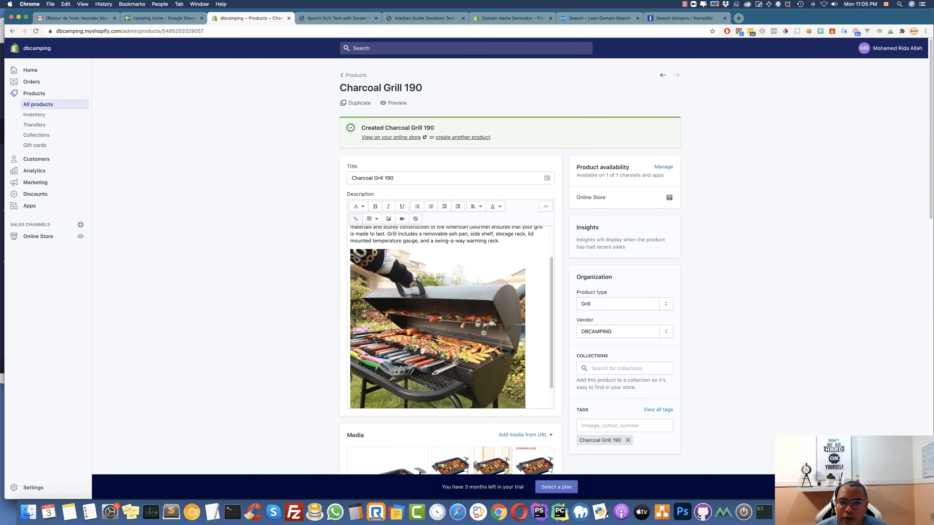
left_click(463, 138)
Title the new product Eclipse Camp Chair for Kids, copied from cell A6
key("ctrl+shift+Tab")
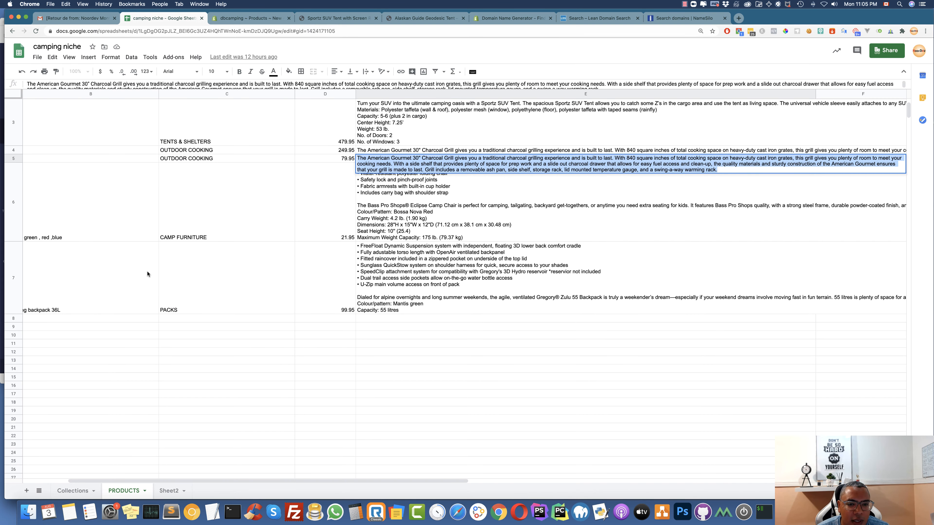
scroll(144, 256, "left", 5)
left_click(84, 236)
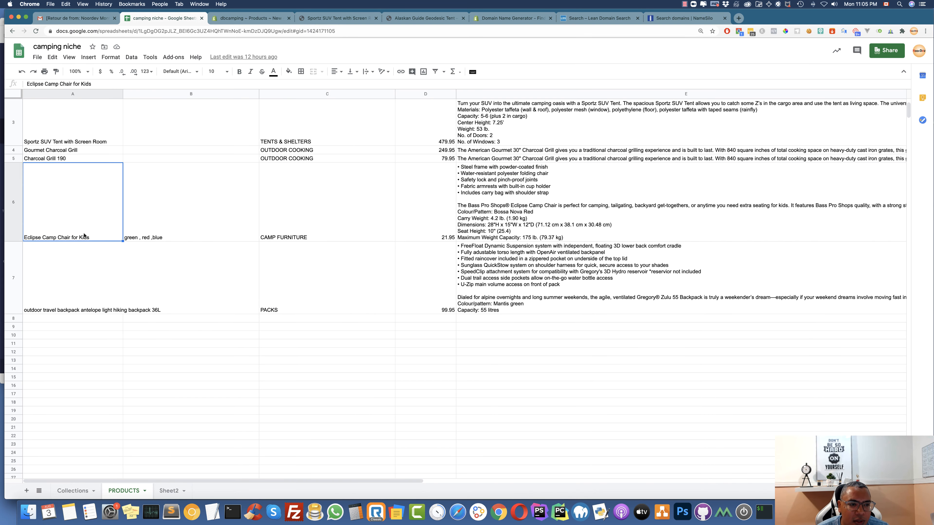
double_click(83, 236)
left_click_drag(97, 169, 12, 162)
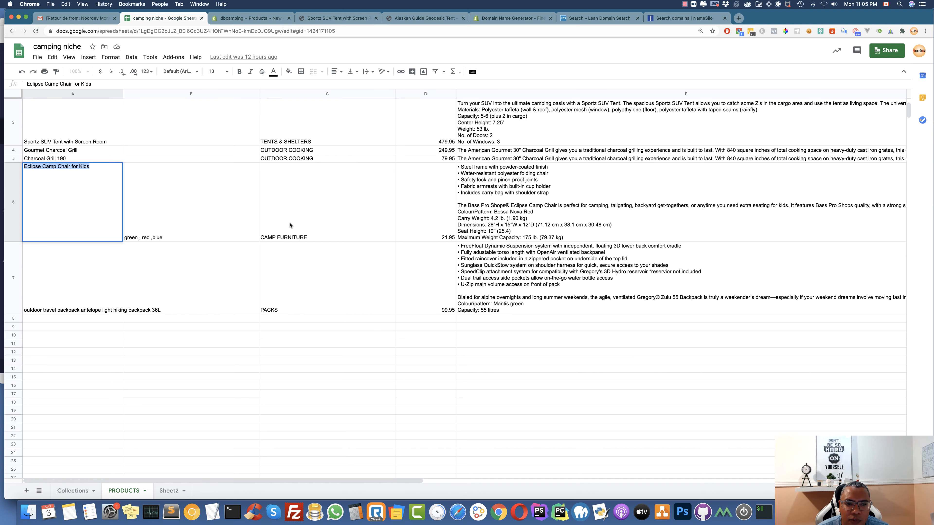
key("ctrl+Tab")
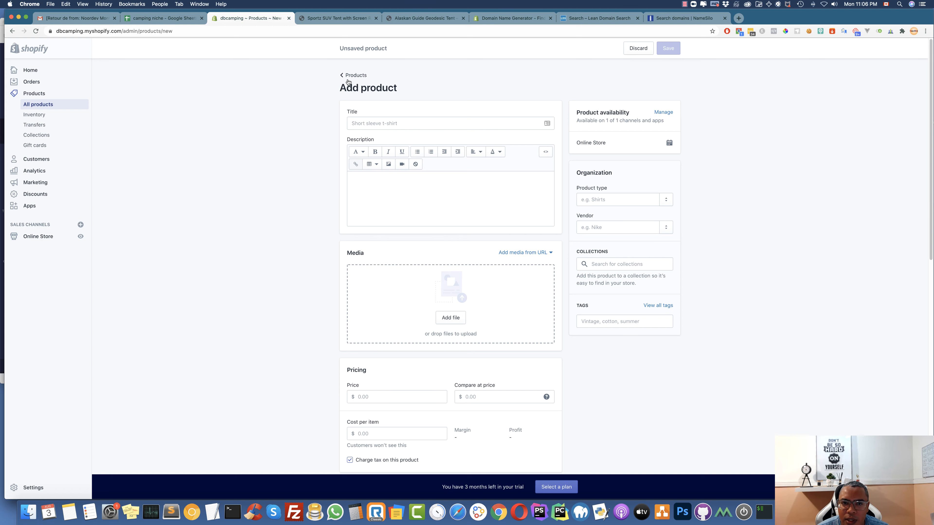
left_click(375, 123)
key("super+v")
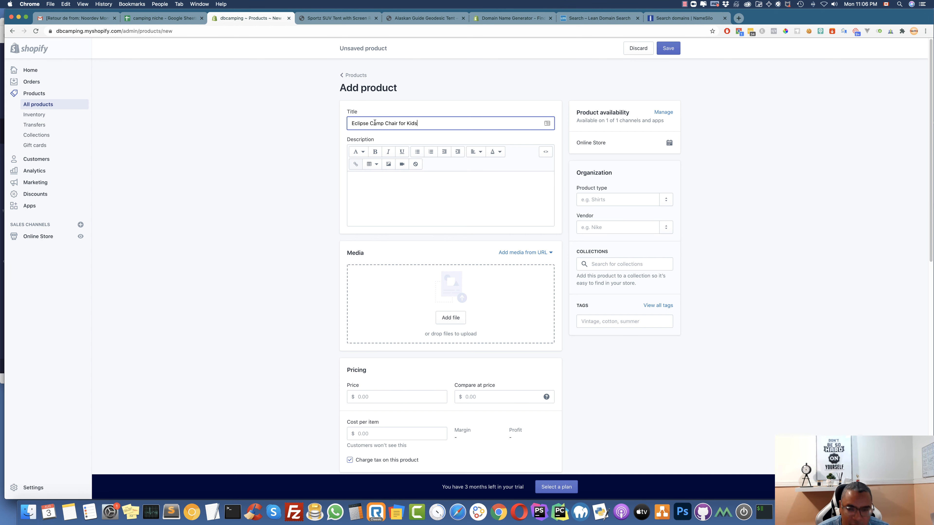
Paste the chair's description from cell E6 into the product description
left_click(468, 199)
key("ctrl+shift+Tab")
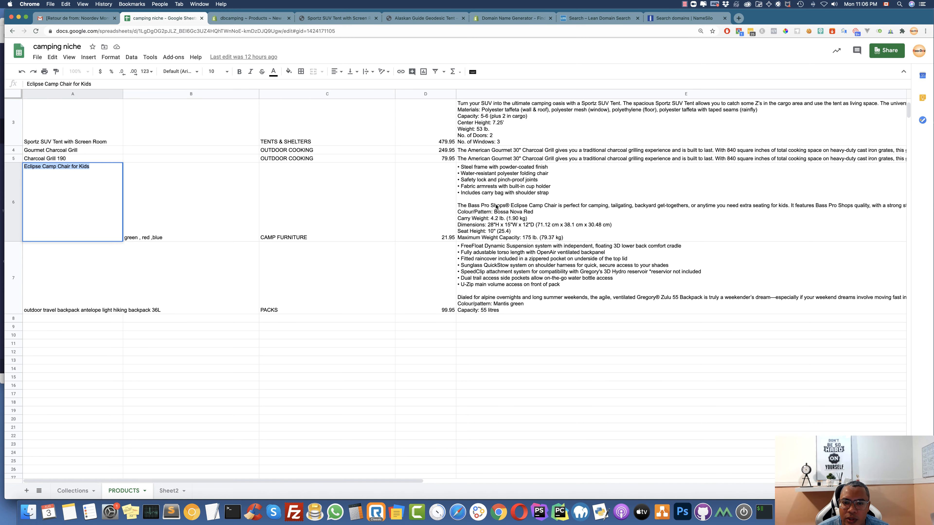
double_click(496, 204)
key("super+a")
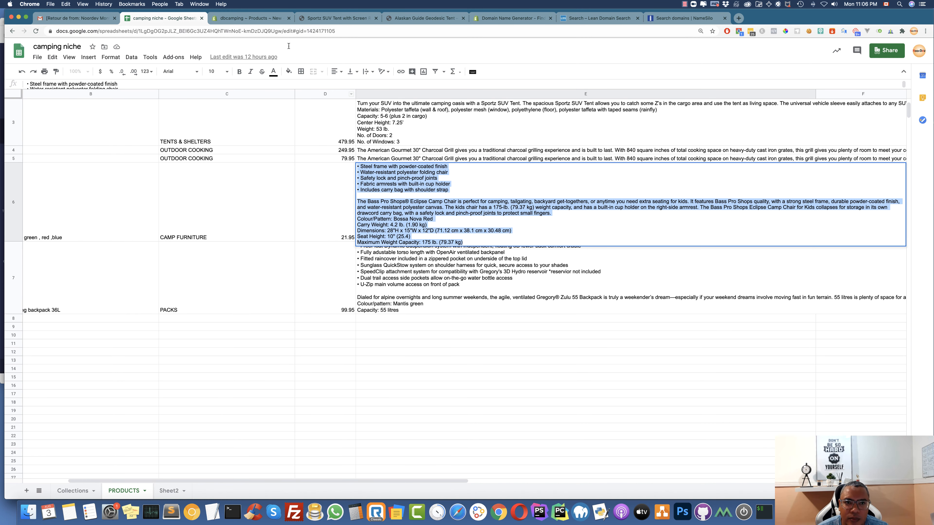
key("super+c")
left_click(254, 18)
key("super+v")
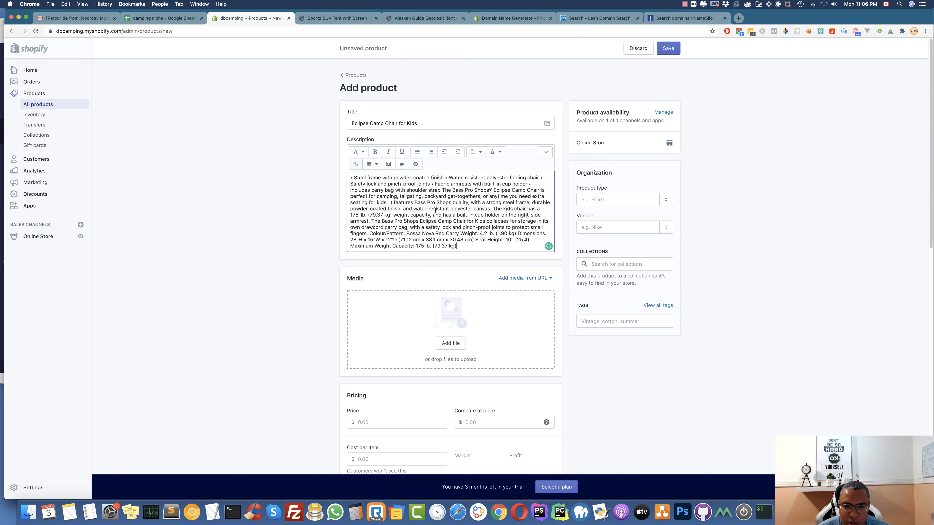
Break the description into a new paragraph after 'canvas.' and set vendor DBCAMPING
left_click(492, 209)
key("Return")
key("Return")
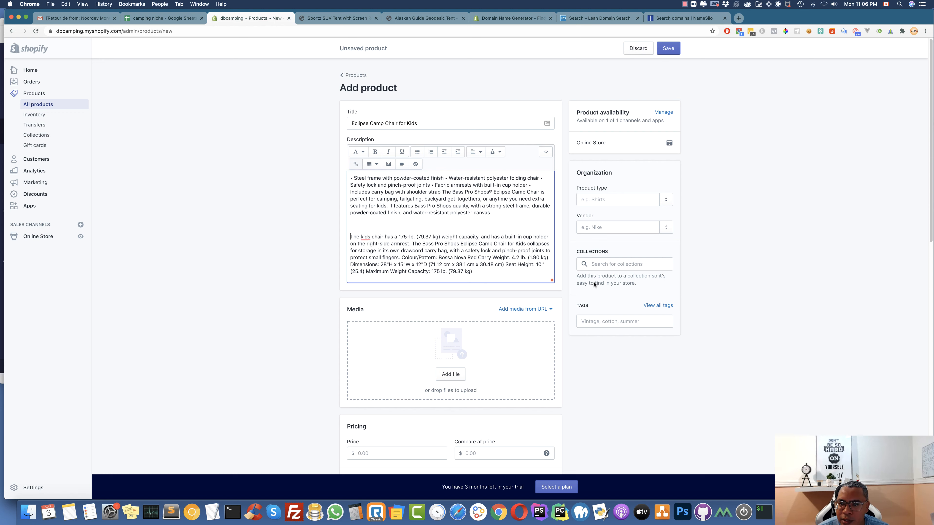
left_click(667, 227)
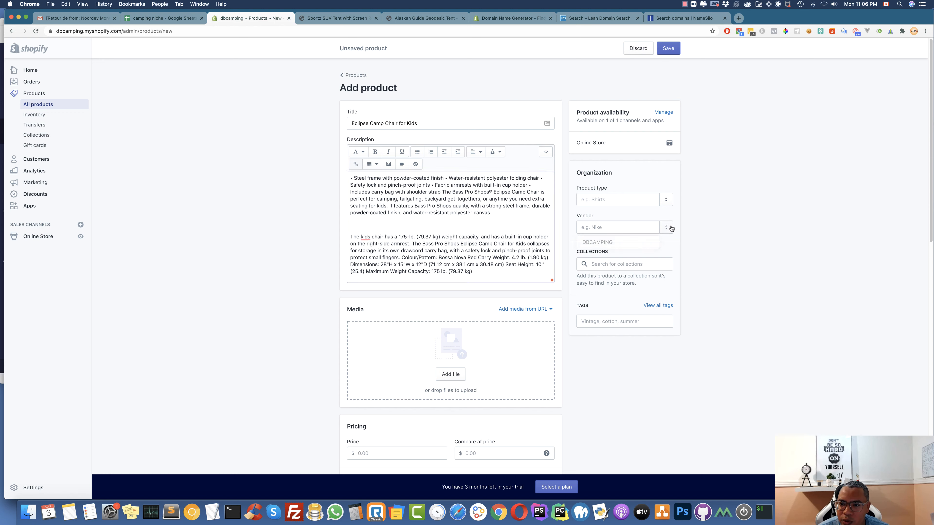
left_click(612, 242)
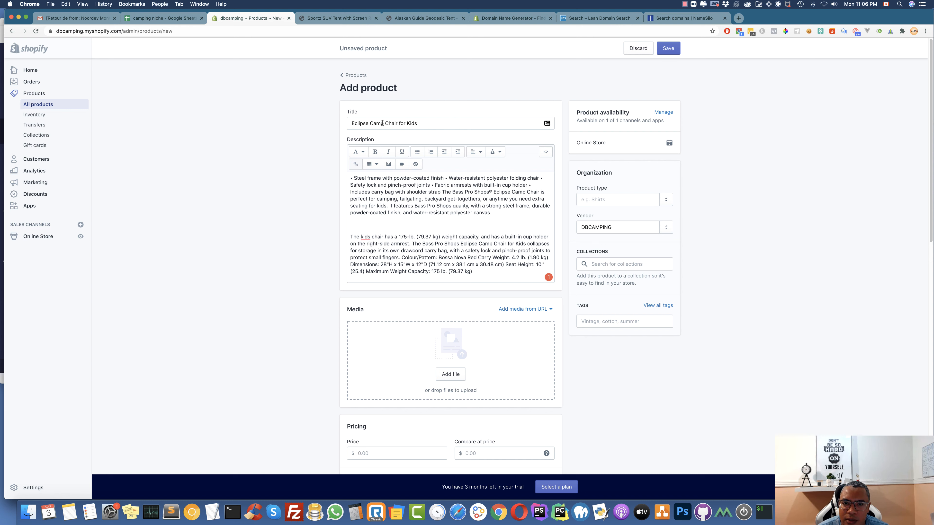
Set both the product type and a tag to Camp Chair
left_click_drag(369, 123, 399, 124)
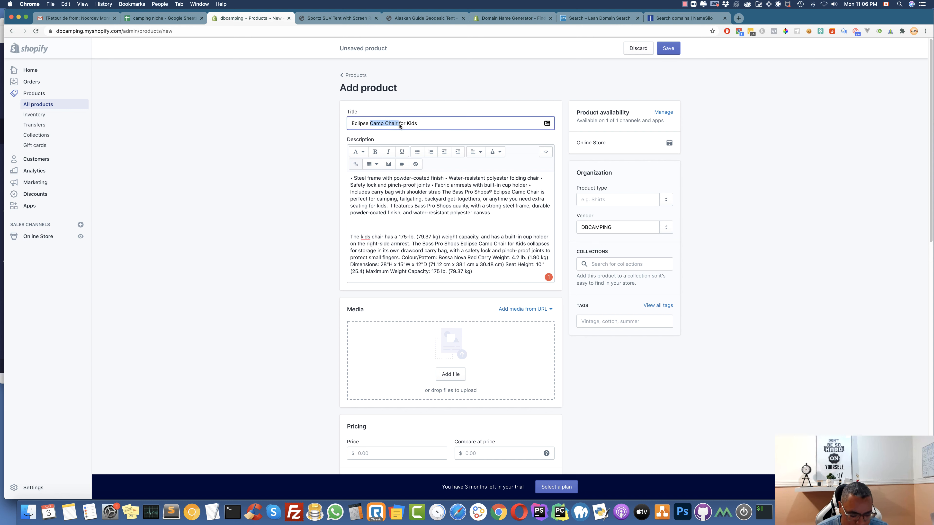
key("super+c")
left_click(603, 201)
key("super+v")
left_click(603, 214)
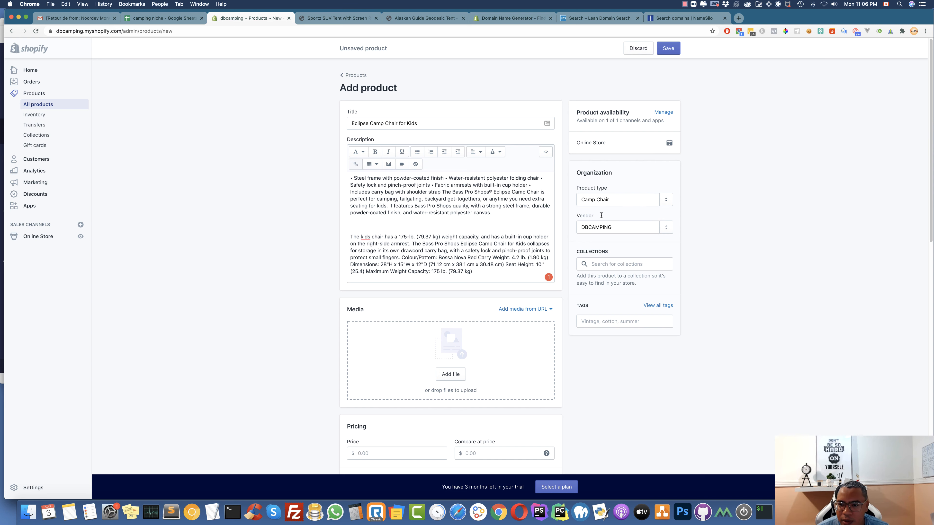
left_click(610, 321)
key("super+v")
left_click(609, 335)
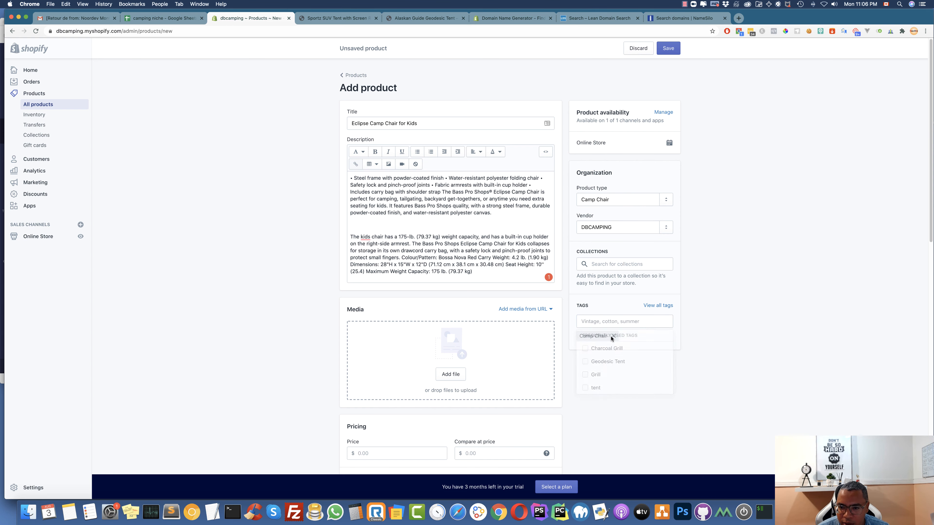
Enter price 21.95, compare-at 29.95 and SKU CH1542, then save the chair
scroll(446, 392, "down", 5)
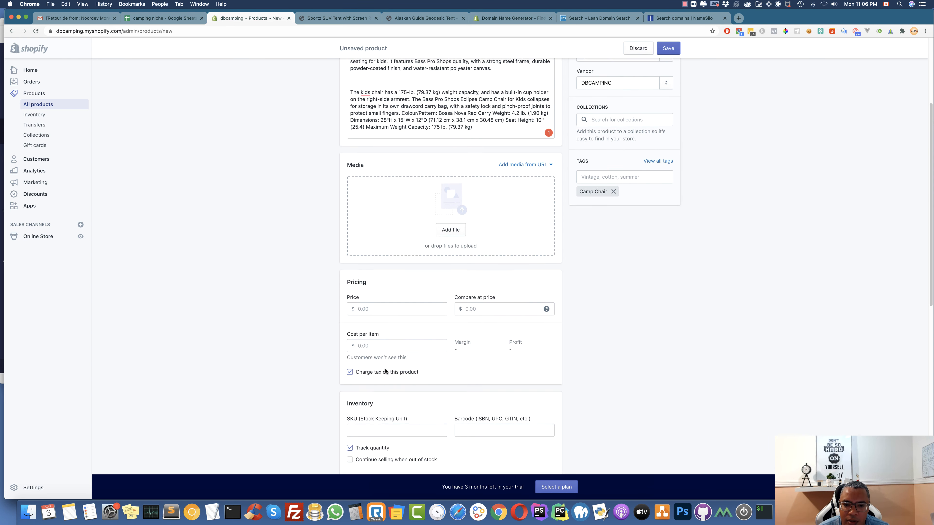
left_click(368, 274)
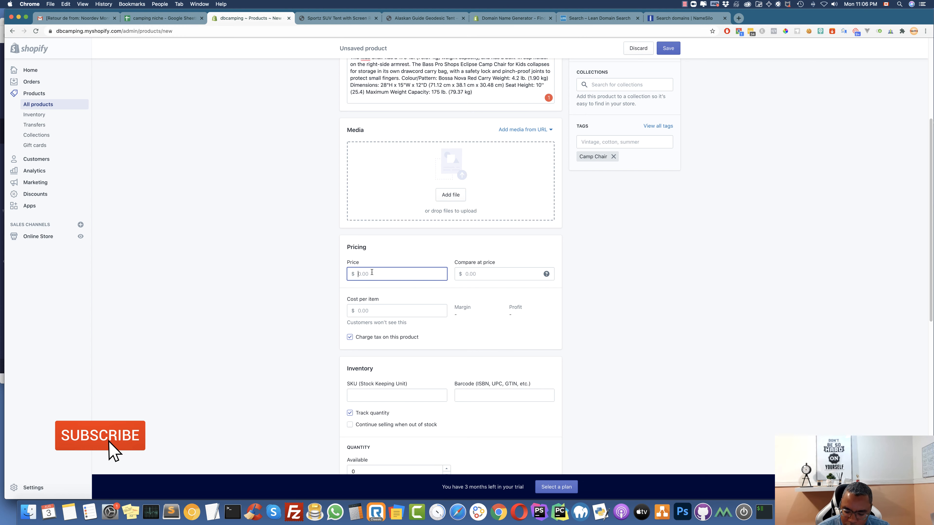
type("21.95")
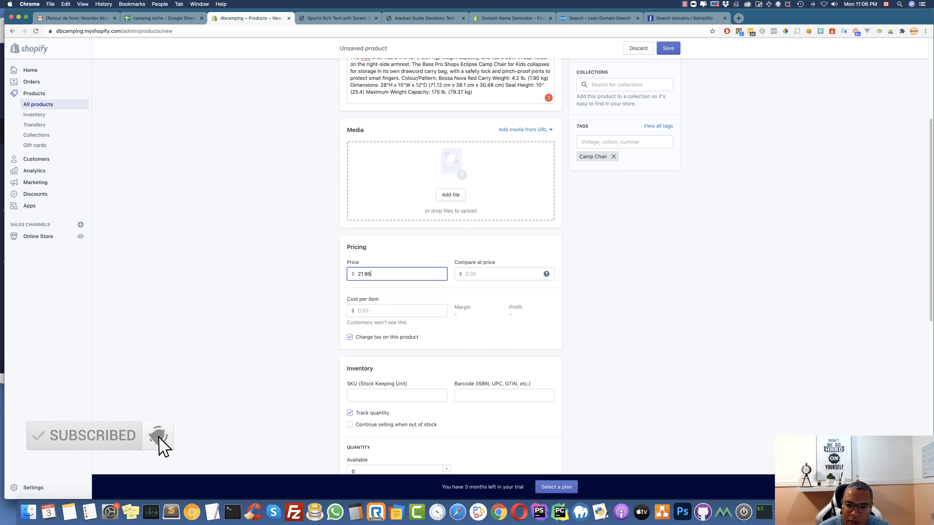
left_click(478, 279)
type("29.95")
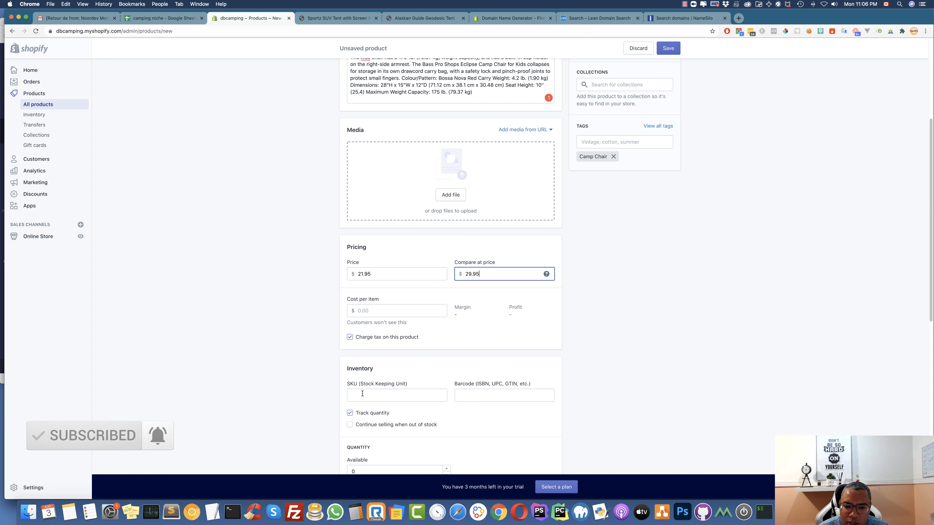
left_click(362, 393)
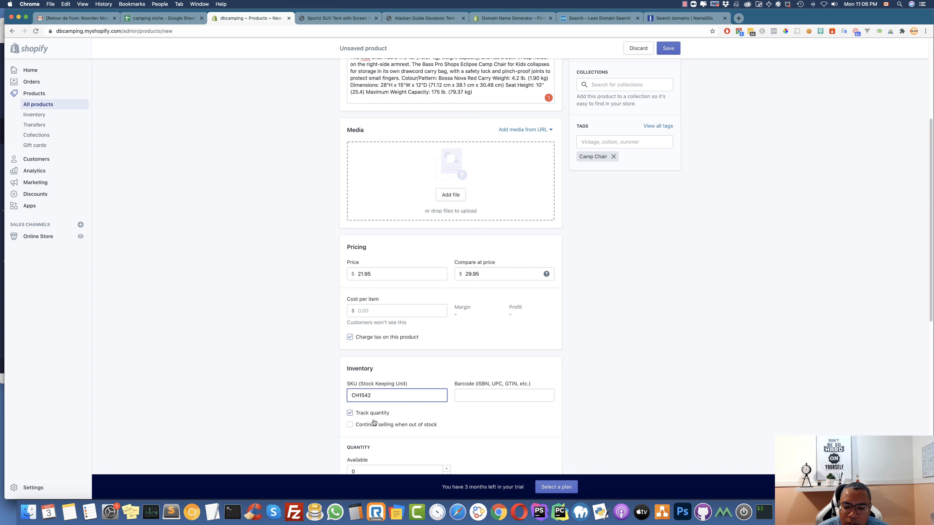
left_click(353, 469)
scroll(386, 448, "down", 1)
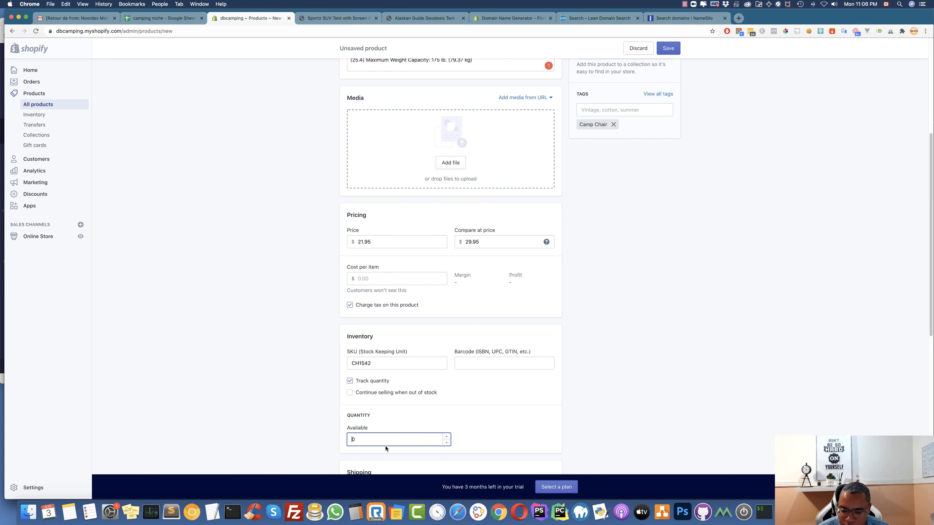
scroll(420, 256, "up", 10)
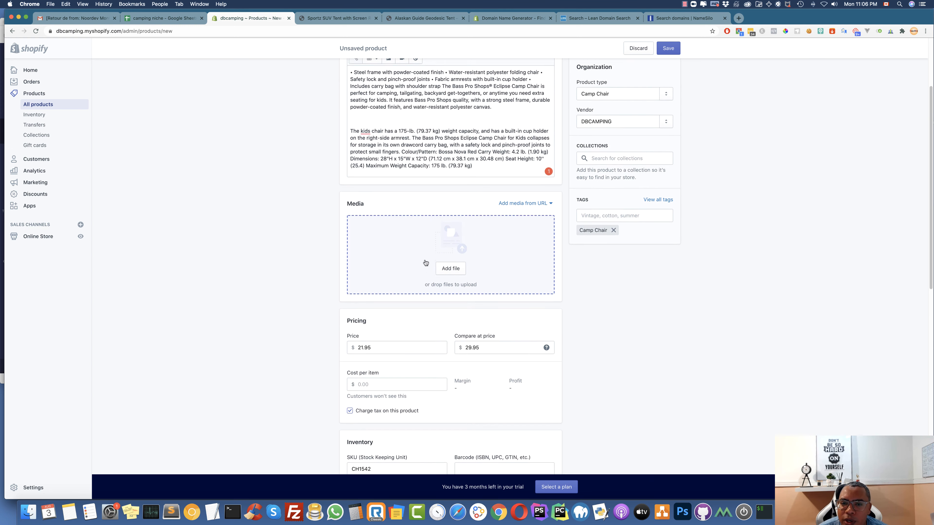
left_click(670, 51)
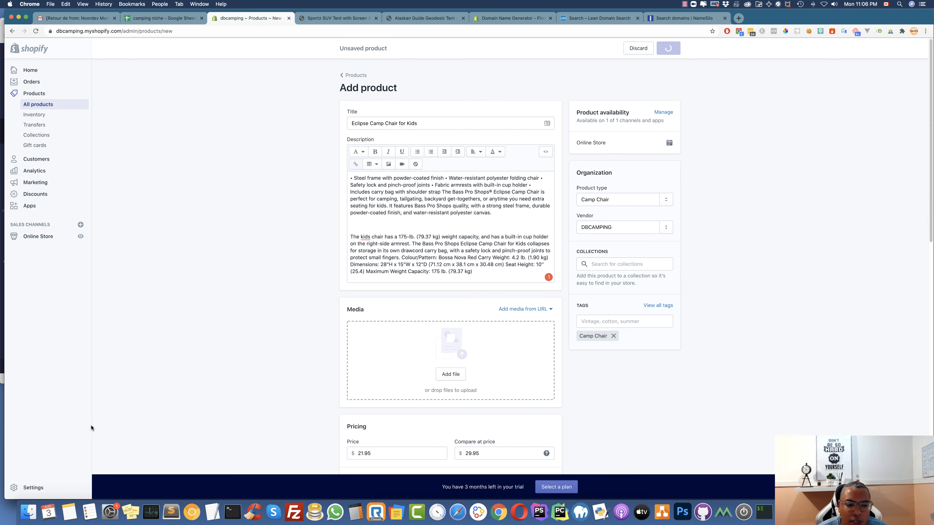
Drag the six chair photos from the camp furniture folder into the product's Media
left_click(29, 512)
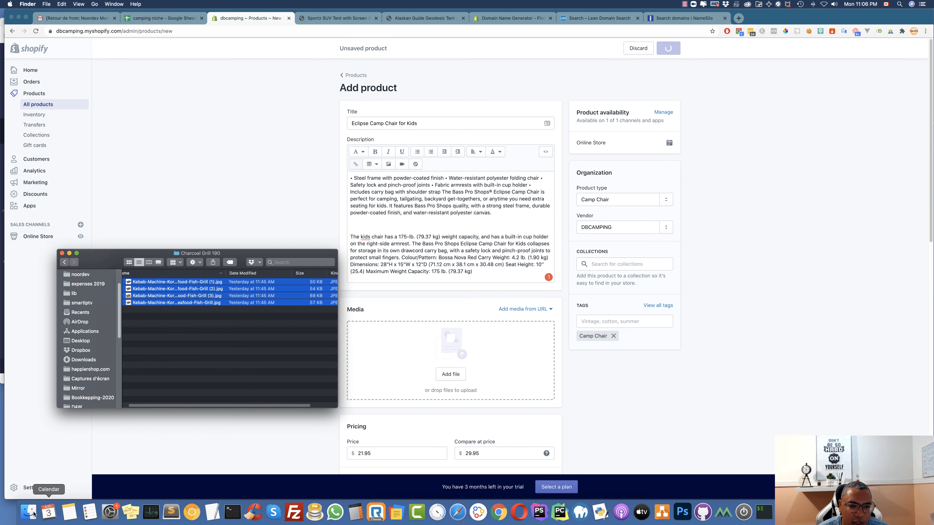
left_click(63, 262)
left_click(64, 263)
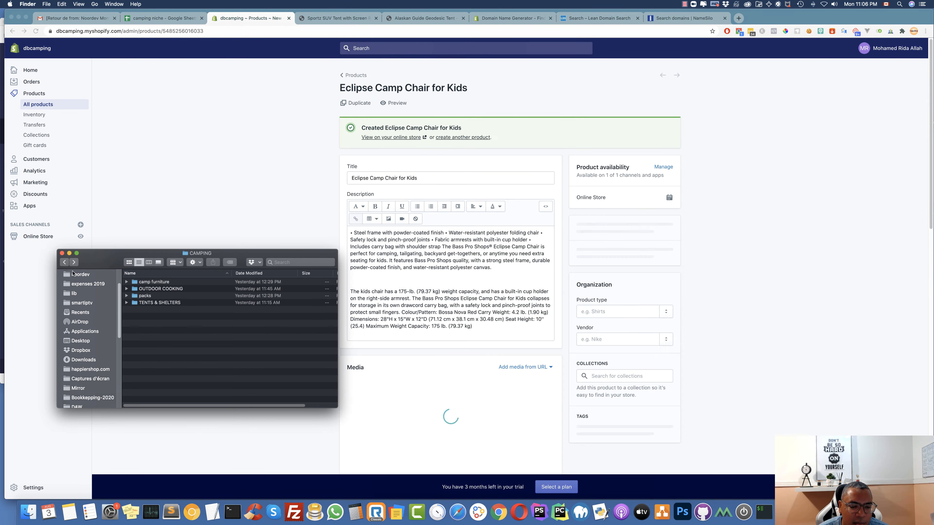
double_click(154, 282)
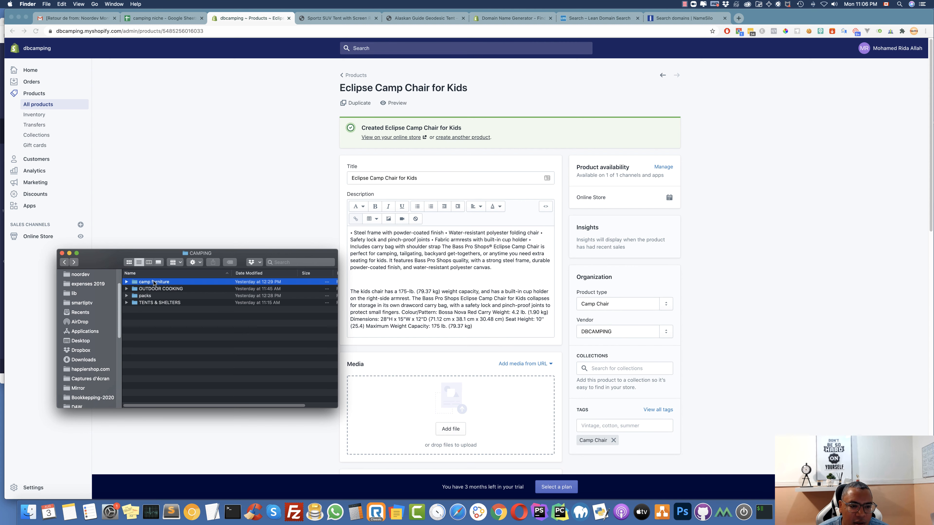
left_click(163, 284)
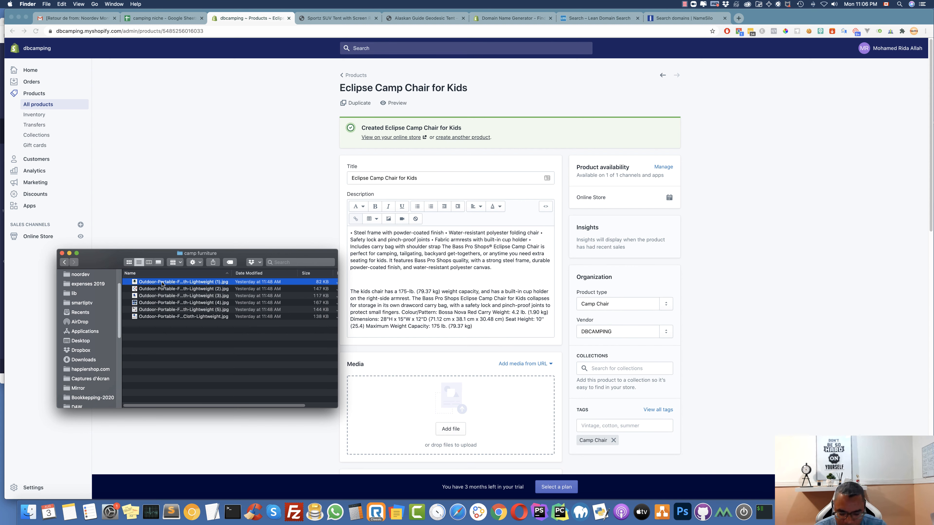
key("shift+Down")
key("shift+Down")
key("shift+Down")
key("shift+Down")
key("shift+Down")
left_click_drag(164, 290, 444, 428)
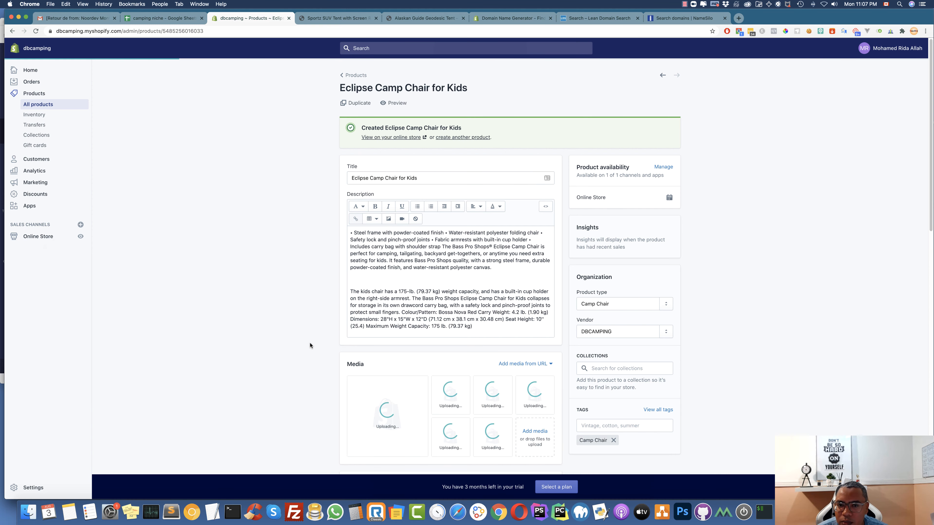
Check cell B6 for the chair colours (green, red, blue), then return to the product
left_click(165, 18)
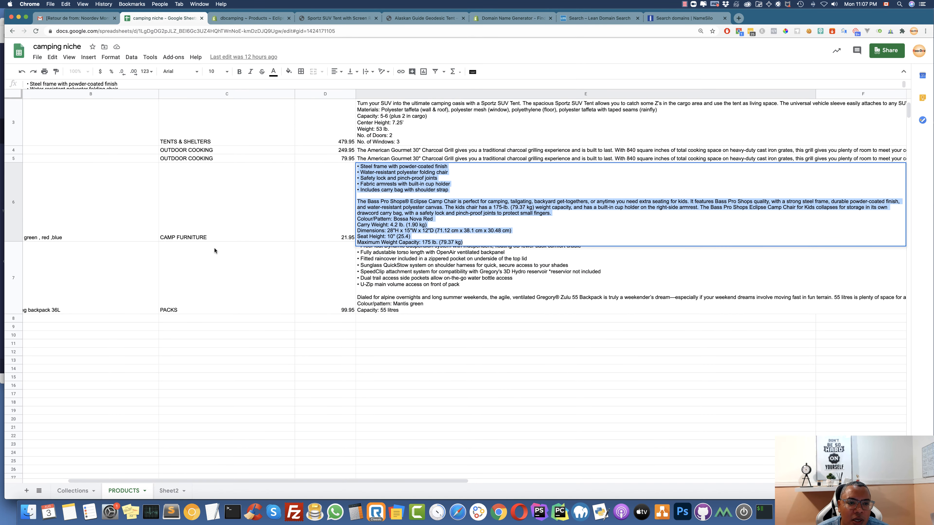
scroll(226, 213, "left", 3)
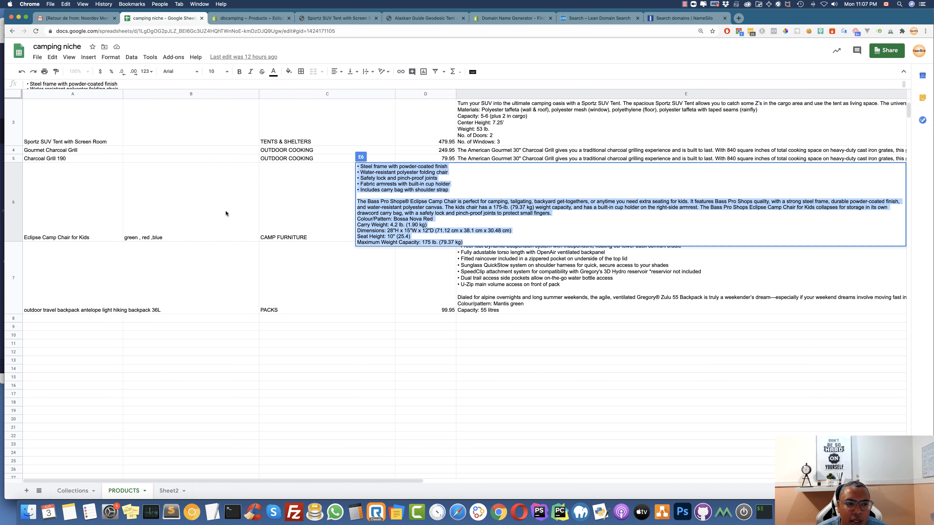
left_click(192, 209)
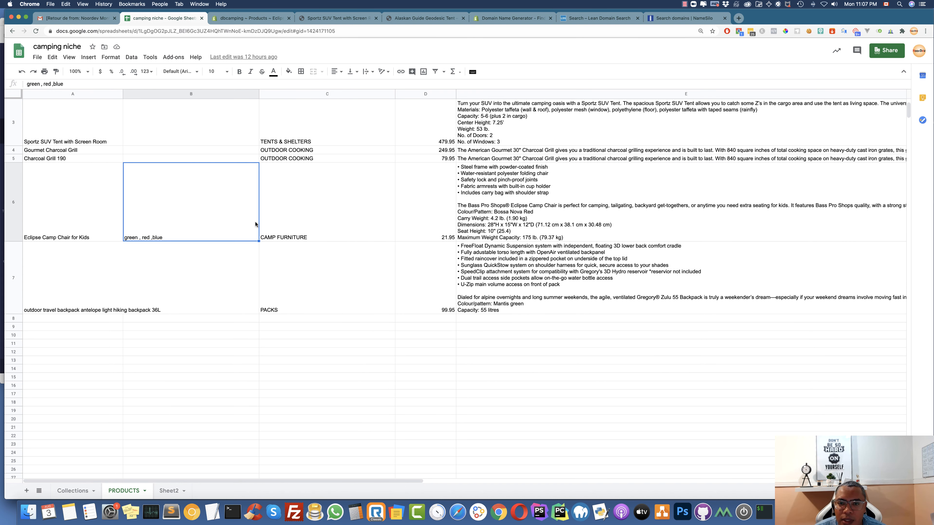
left_click(242, 18)
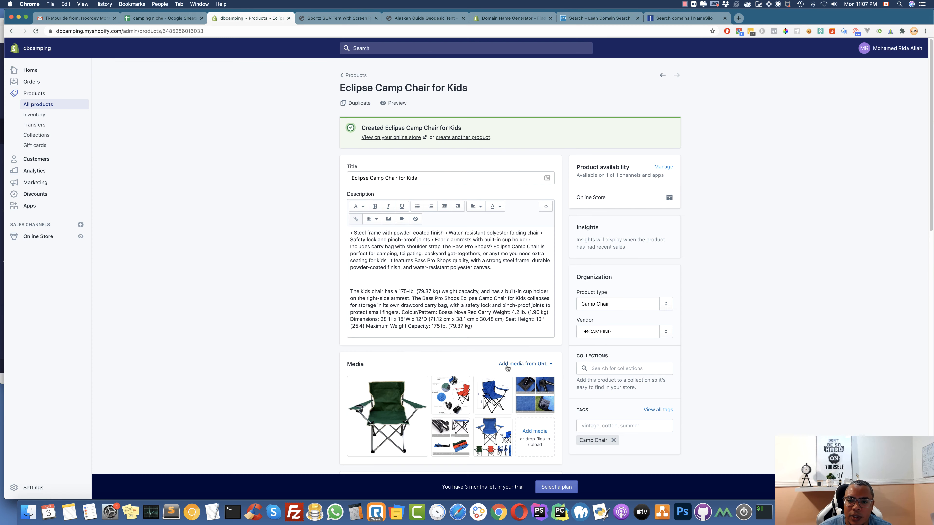
Enable multiple options and name the first option Color
scroll(437, 394, "down", 3)
scroll(437, 394, "down", 6)
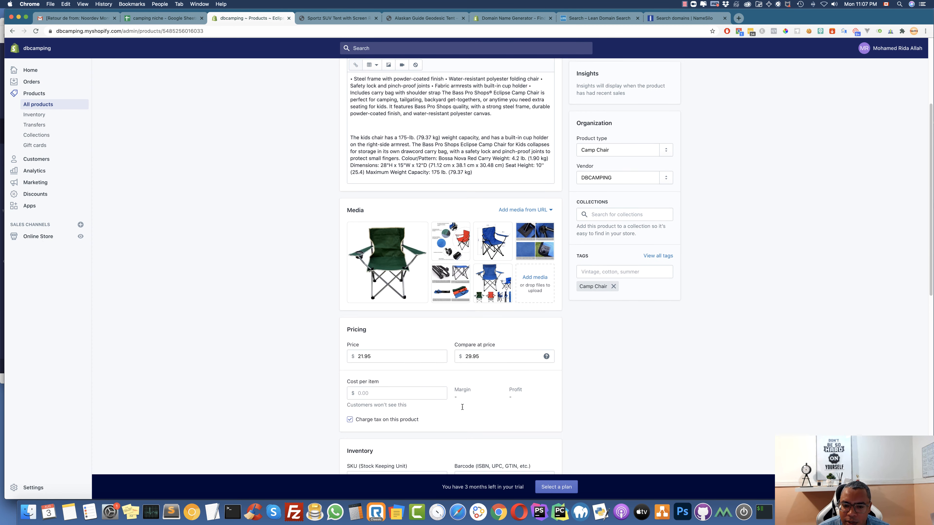
scroll(462, 411, "down", 5)
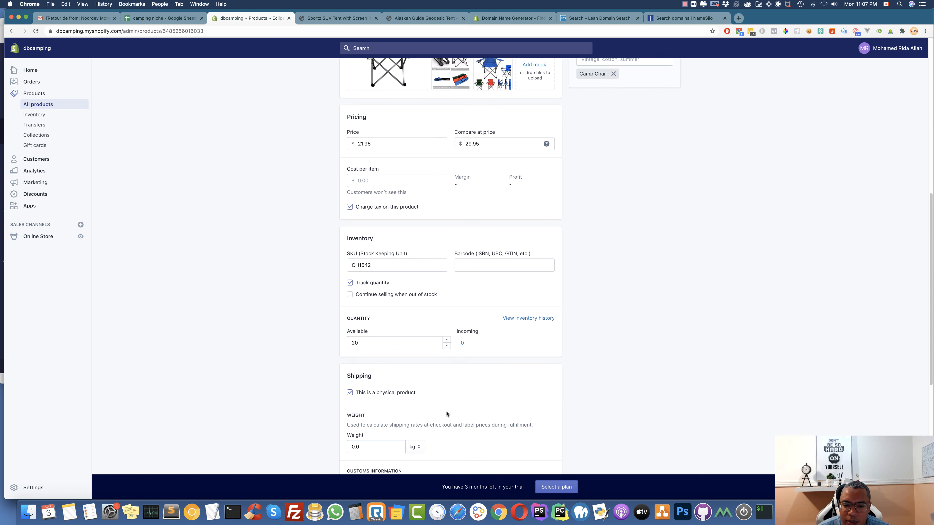
scroll(359, 334, "down", 5)
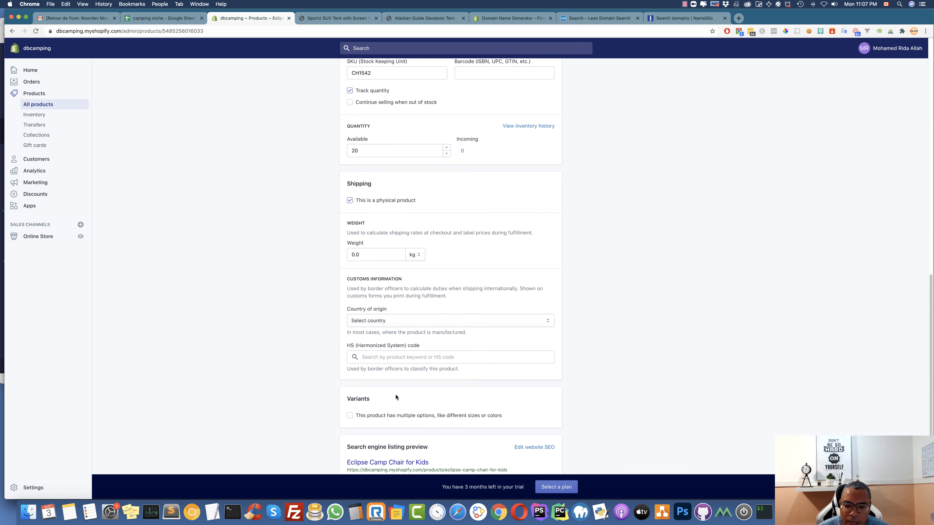
left_click(381, 337)
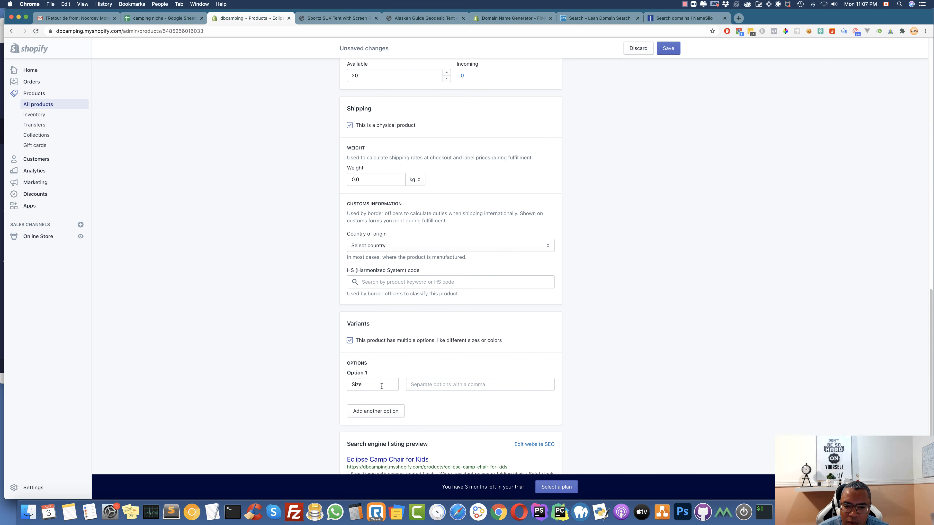
left_click(368, 386)
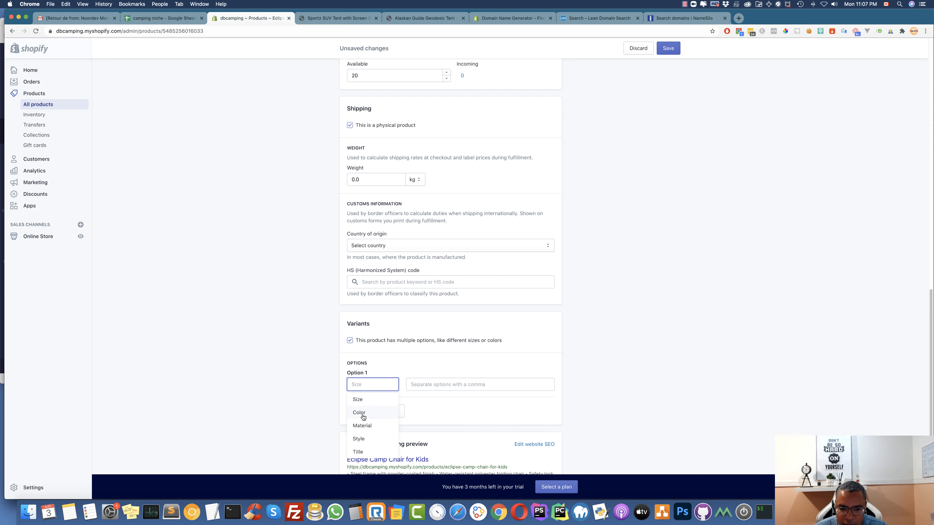
left_click(361, 413)
Add Green, Red and Blue as colour values and save the product
left_click(430, 384)
type("Gr")
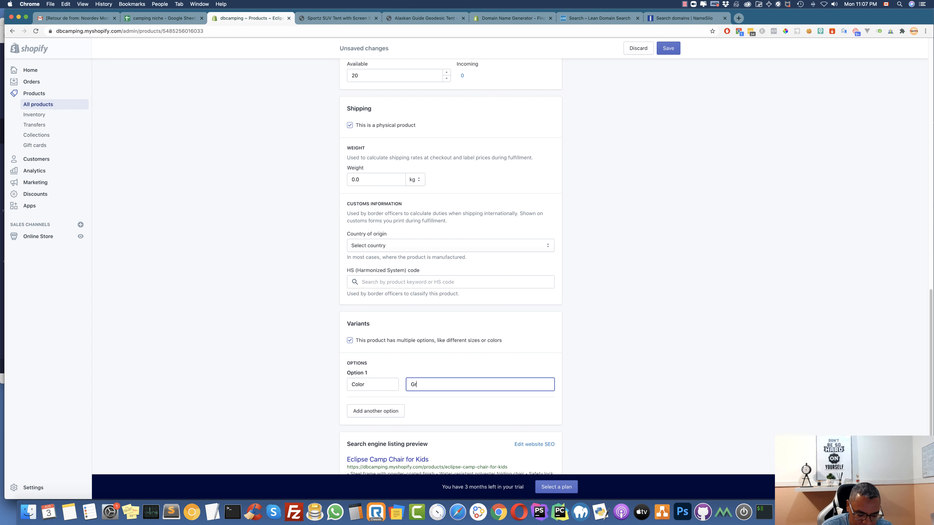
type("een")
key("Return")
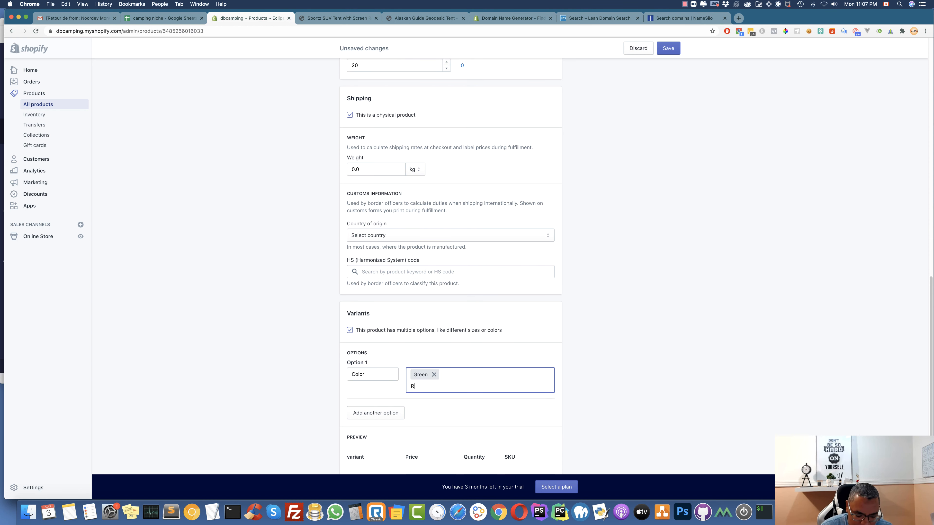
type("Red")
key("Return")
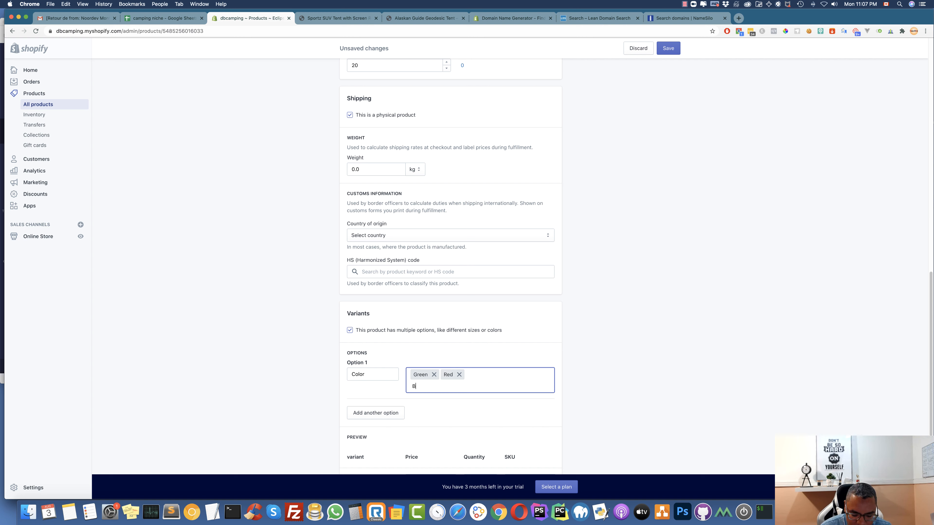
type("Blue")
key("Return")
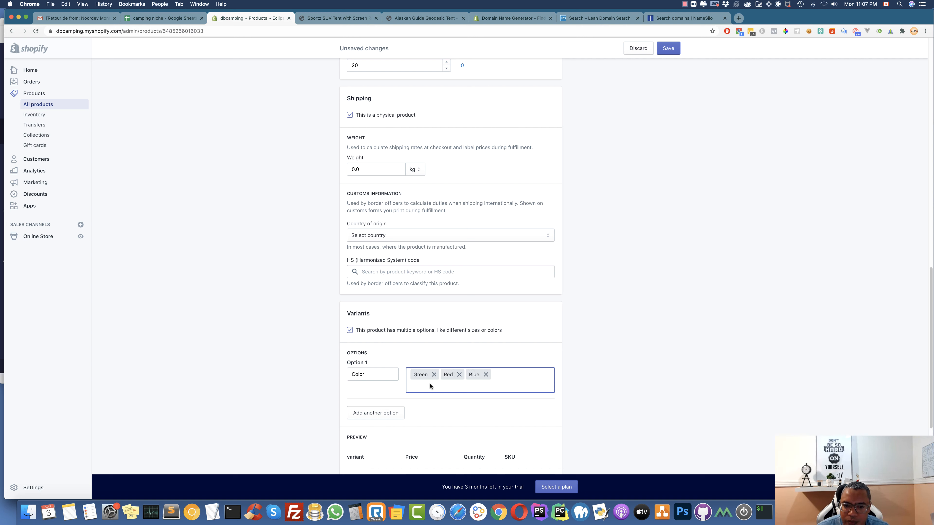
scroll(443, 285, "down", 5)
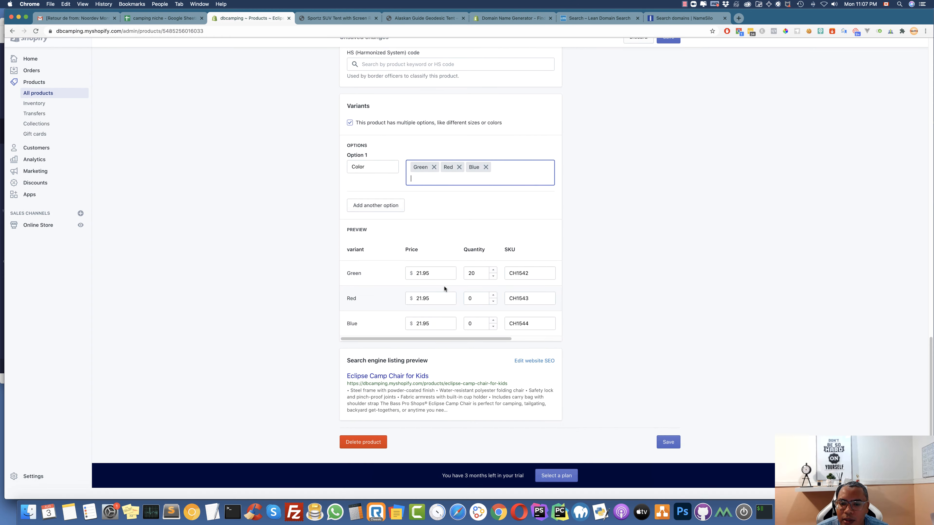
left_click(668, 454)
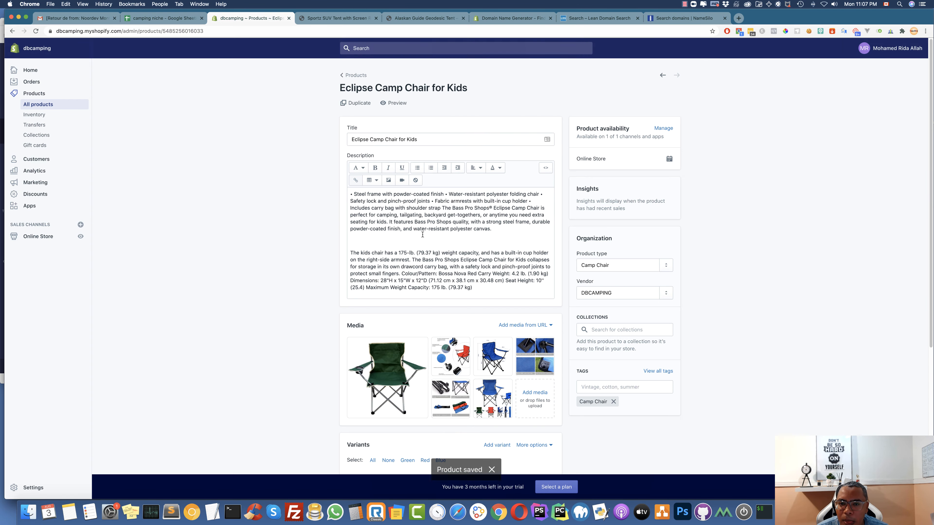
scroll(415, 236, "down", 6)
Set the Red variant's stock to 10 and the Blue variant's to 30
left_click(512, 307)
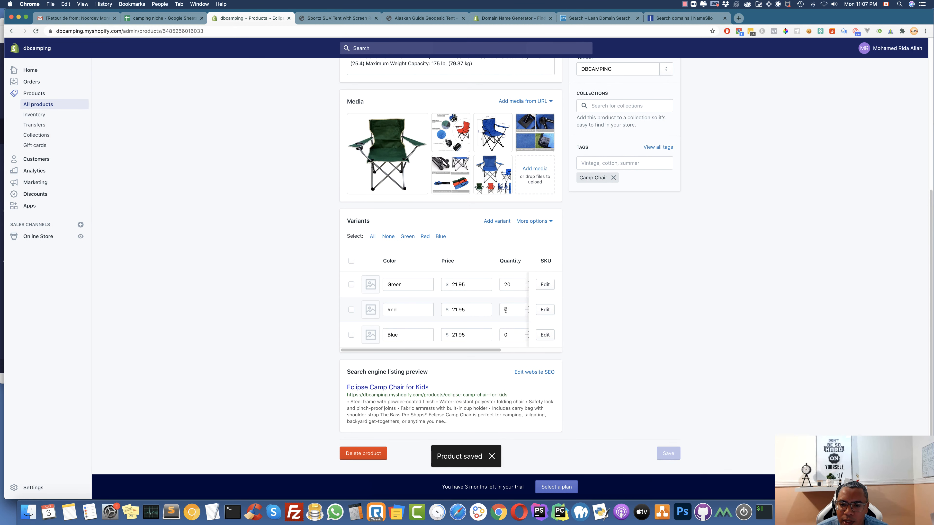
type("10")
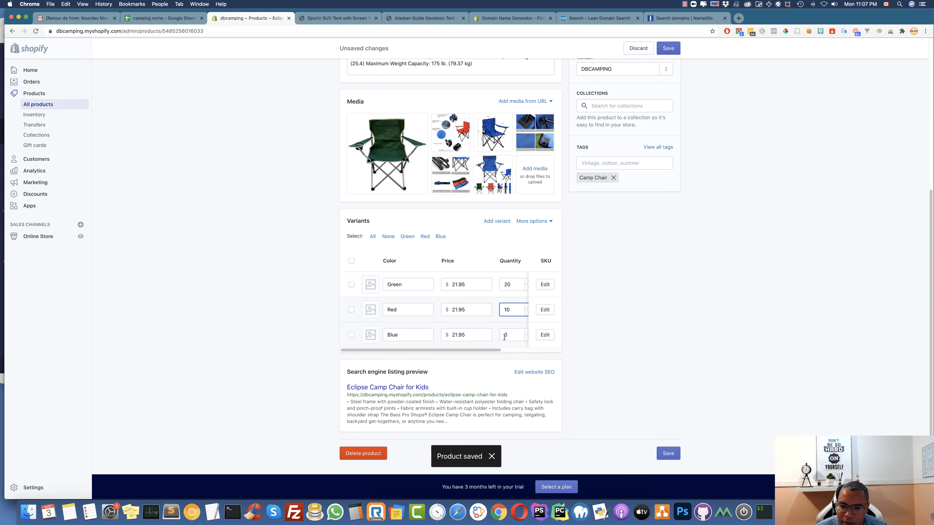
left_click(503, 333)
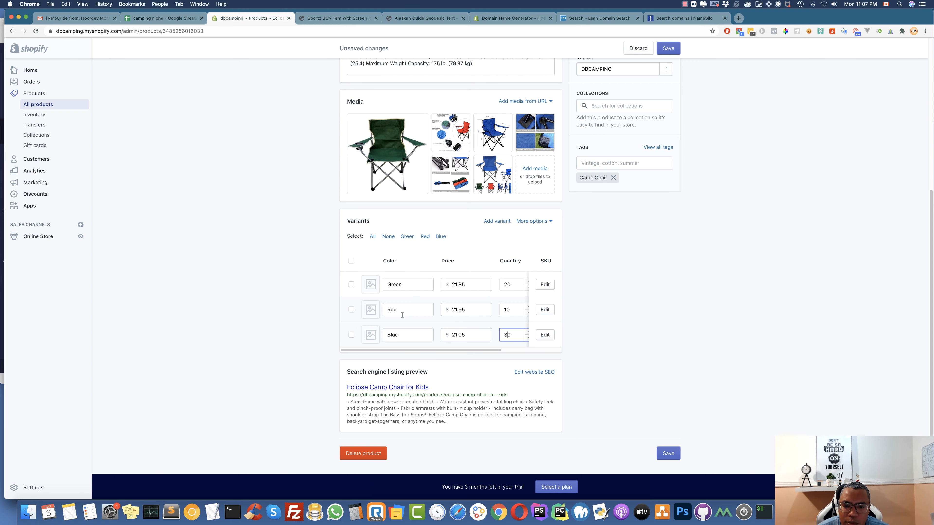
Give the Green, Red and Blue variants their matching chair photos and save the product
left_click(370, 284)
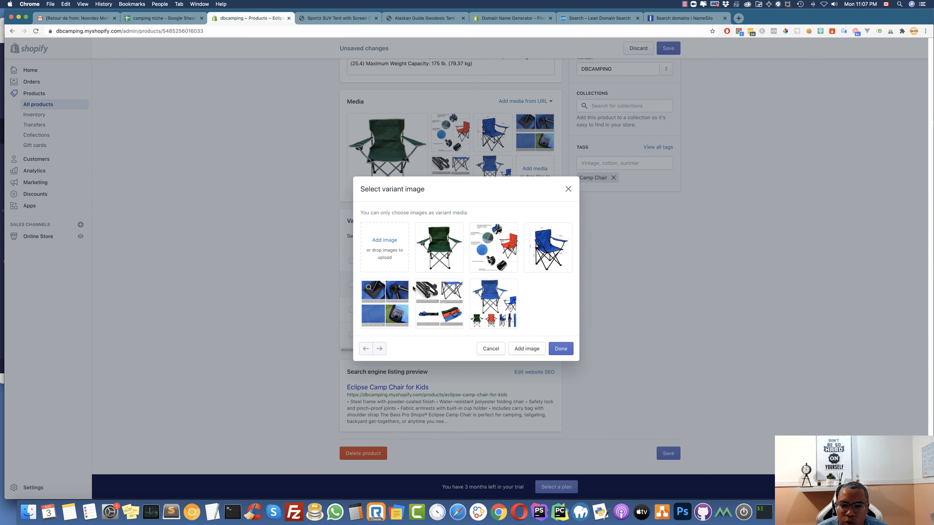
left_click(440, 242)
left_click(561, 348)
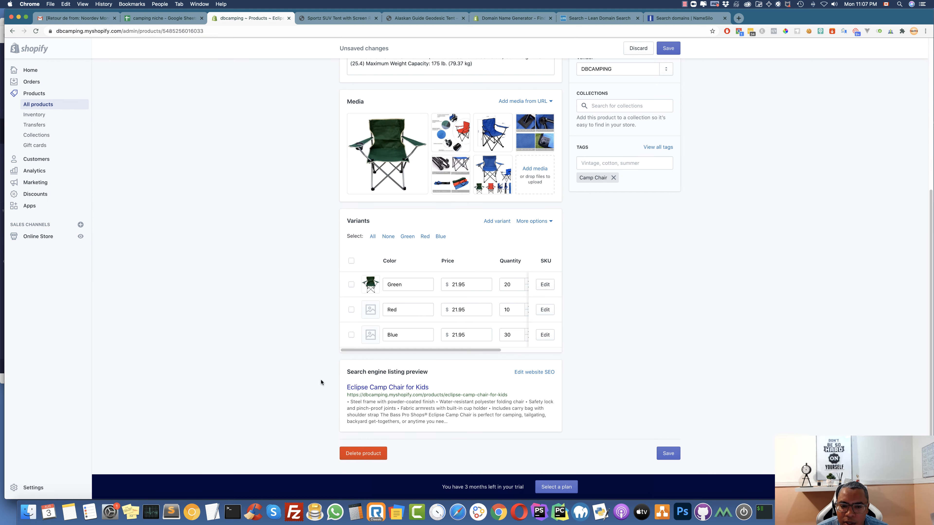
left_click(370, 309)
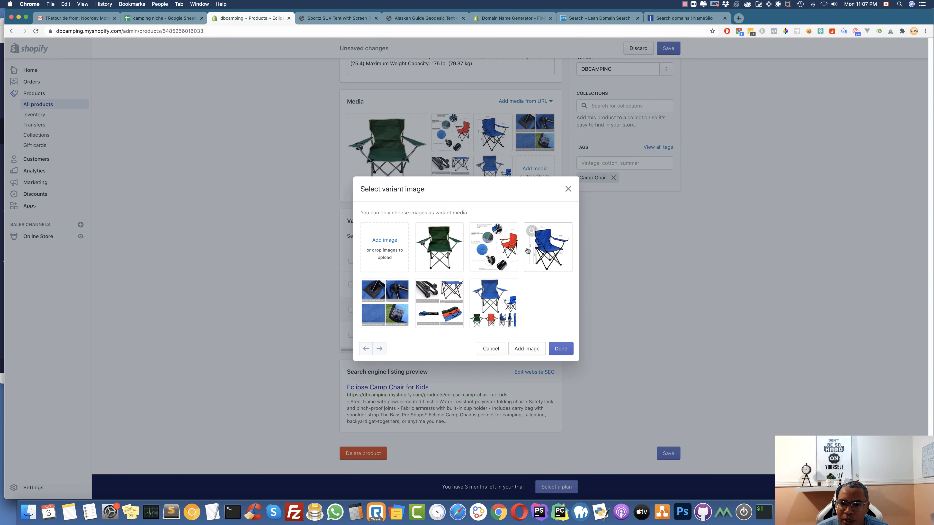
left_click(509, 246)
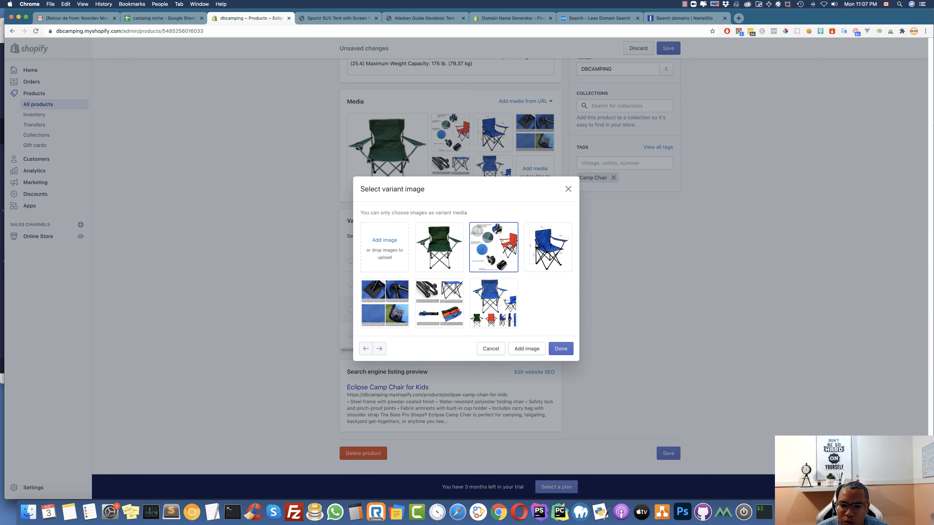
left_click(560, 348)
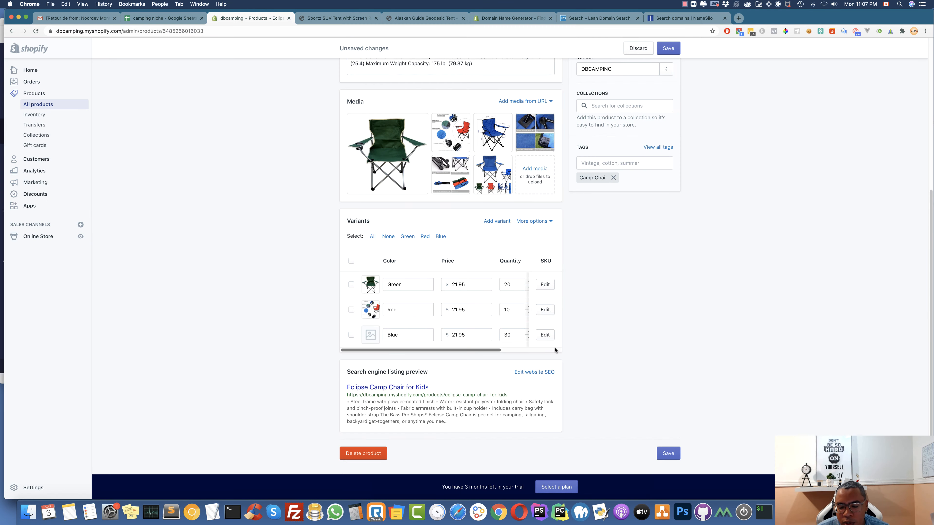
left_click(370, 335)
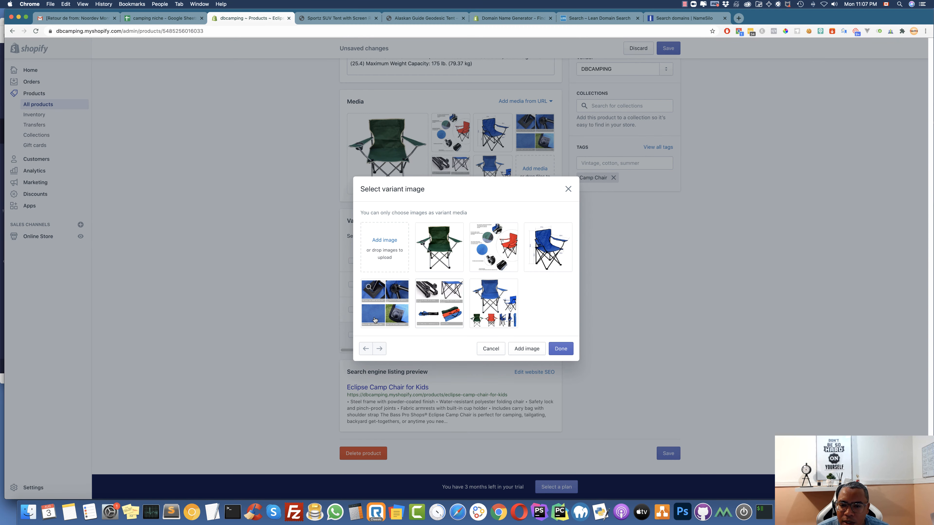
left_click(530, 231)
left_click(562, 350)
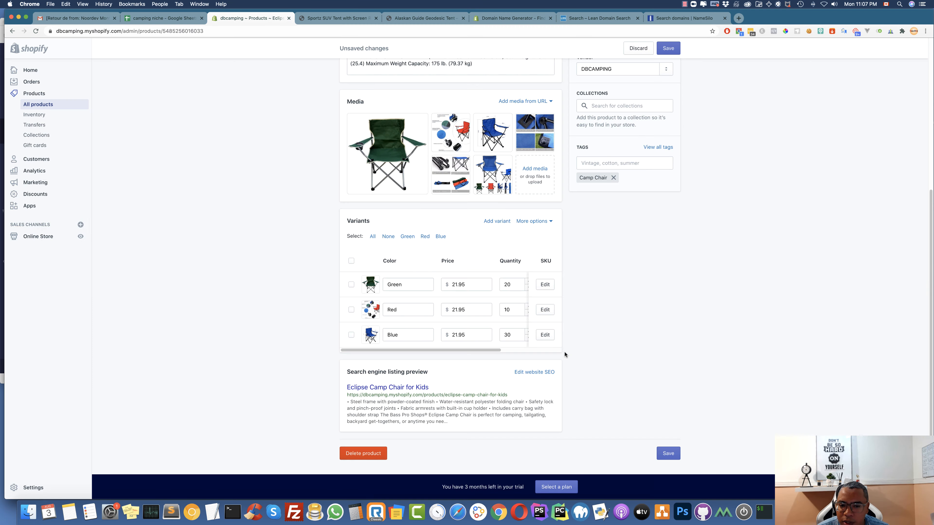
left_click(668, 453)
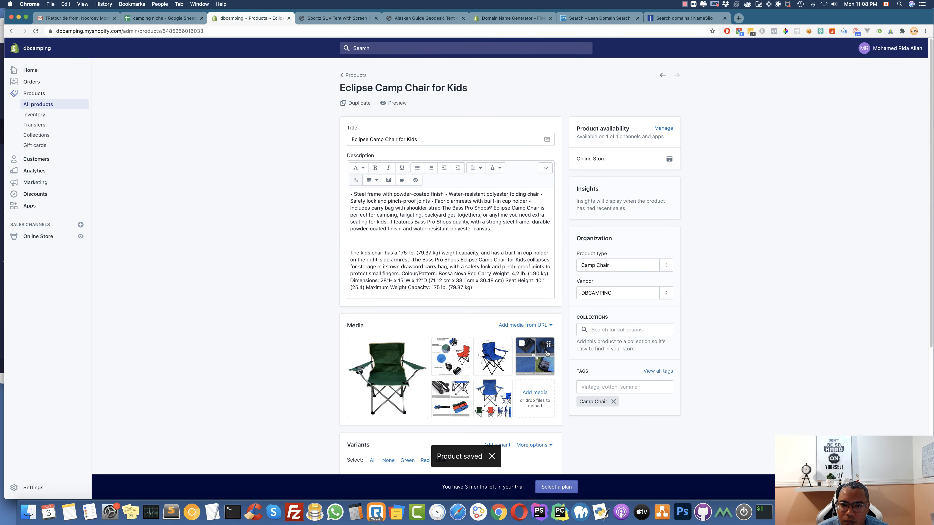
scroll(618, 372, "down", 1)
Paint white over the blue chair photo's 47cm, 50cm and 80cm marks with a size-54 brush
scroll(618, 371, "down", 3)
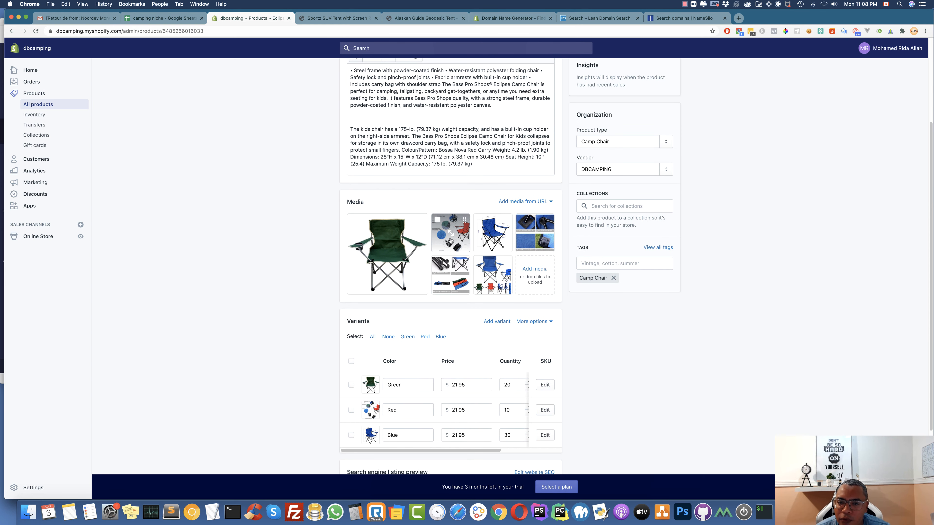
left_click(481, 240)
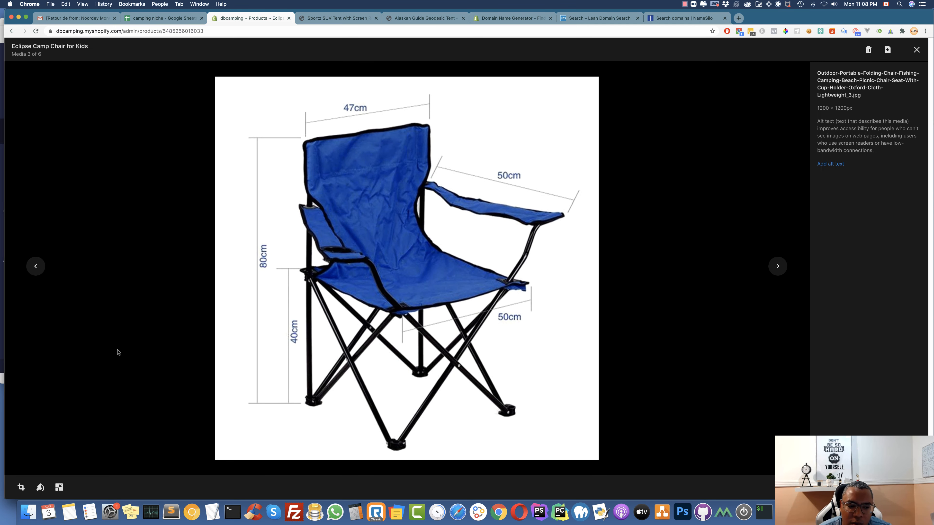
left_click(40, 488)
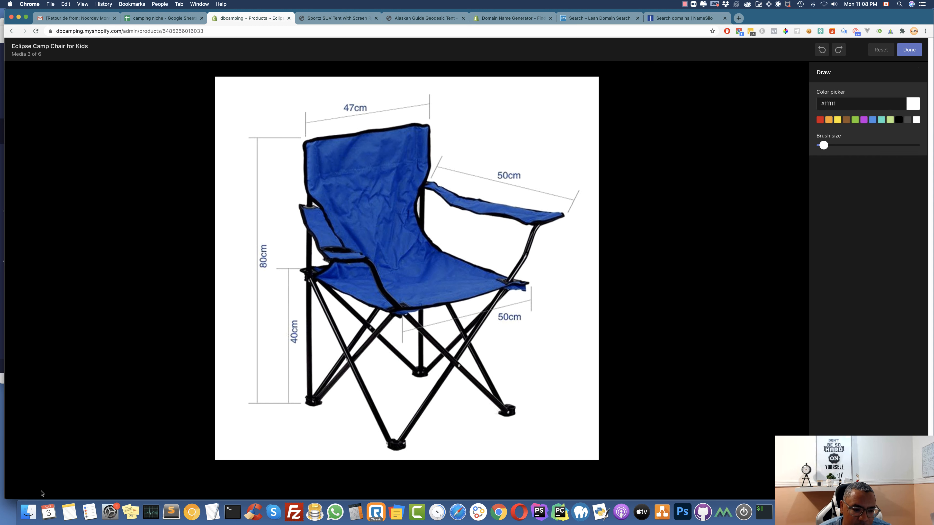
left_click_drag(824, 146, 872, 149)
mouse_move(373, 113)
left_mouse_down()
mouse_move(354, 109)
mouse_move(400, 106)
left_mouse_up()
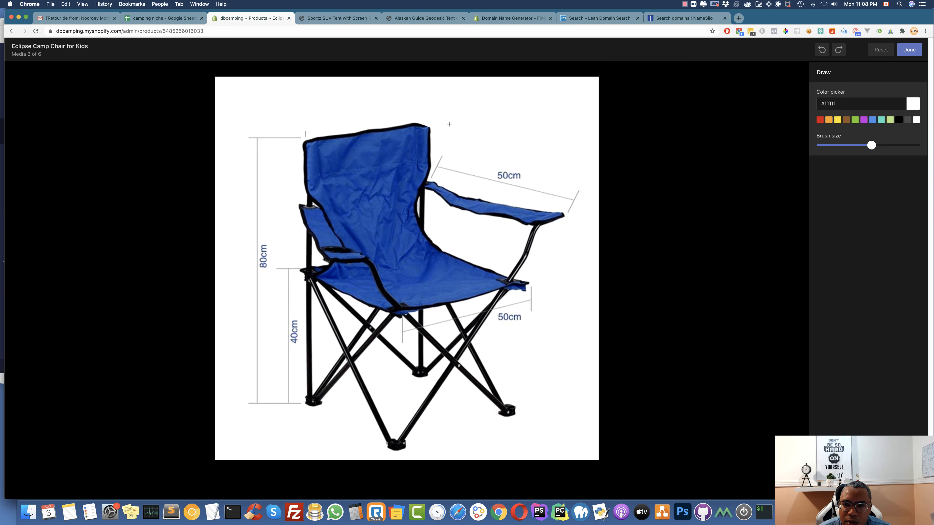
mouse_move(463, 171)
left_mouse_down()
mouse_move(438, 162)
mouse_move(427, 176)
mouse_move(518, 177)
mouse_move(525, 191)
mouse_move(512, 184)
left_mouse_up()
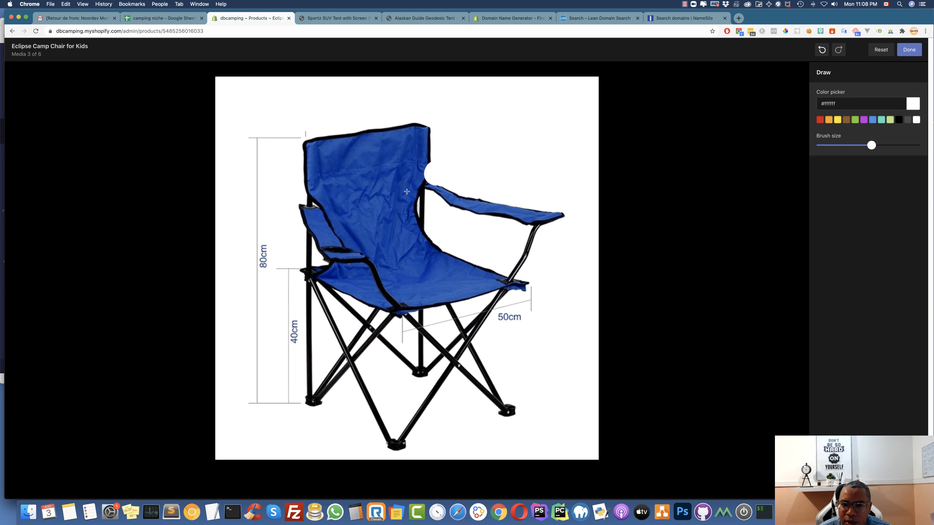
mouse_move(244, 147)
left_mouse_down()
mouse_move(260, 229)
mouse_move(259, 399)
left_mouse_up()
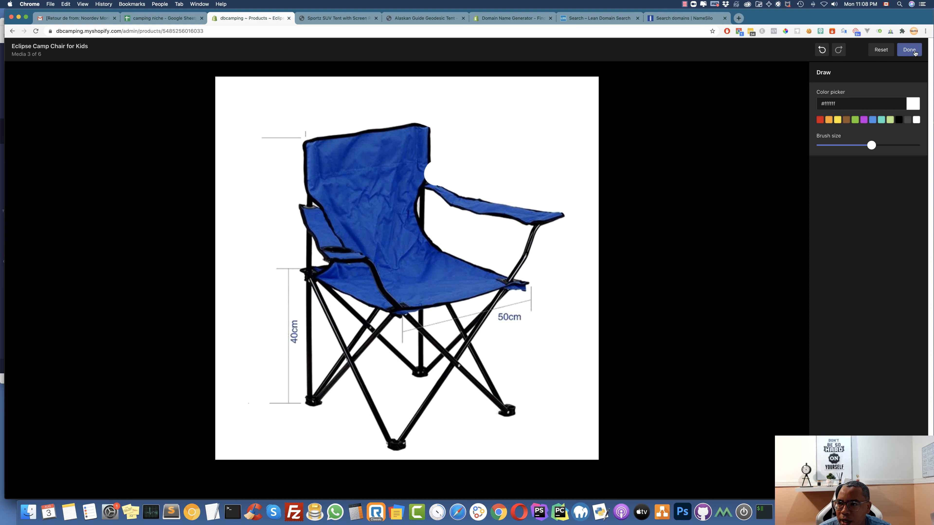
Reset the photo edits, leave the image editor and close the media viewer
left_click(880, 54)
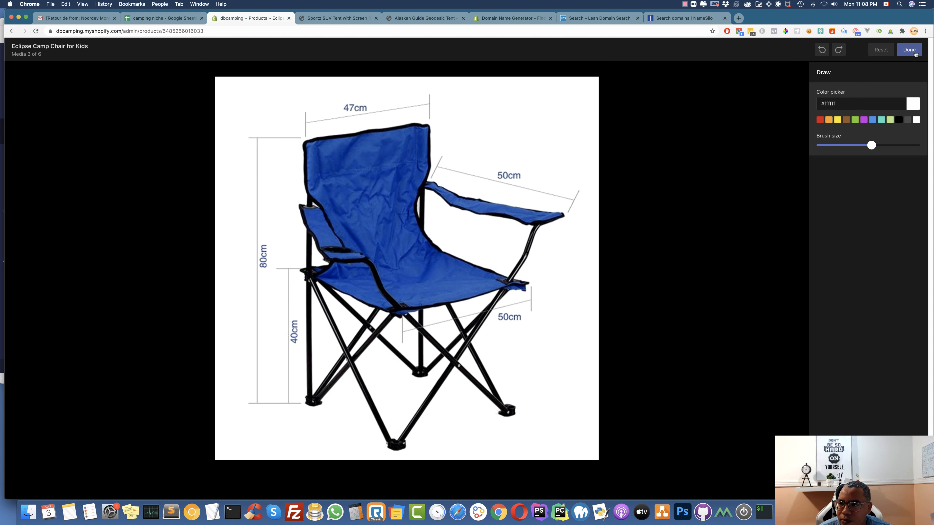
left_click(914, 54)
left_click(916, 52)
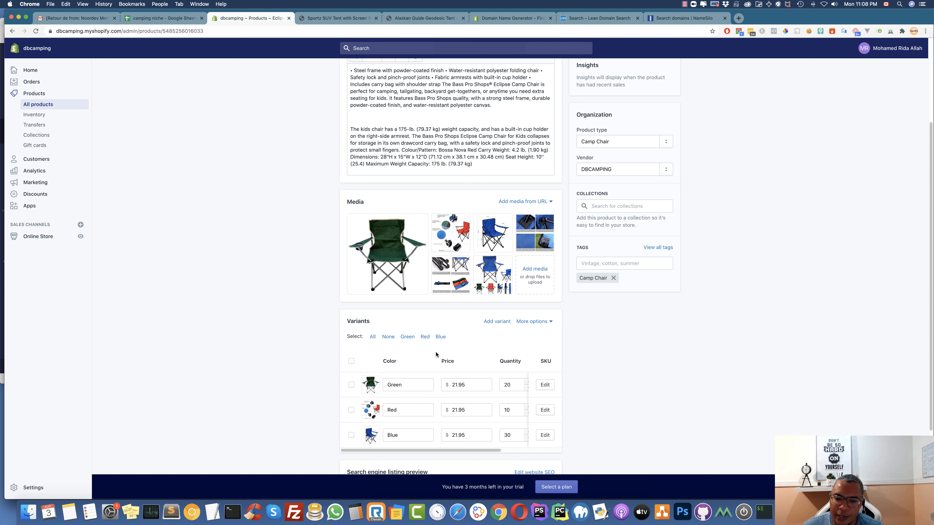
scroll(435, 351, "down", 3)
scroll(436, 351, "up", 7)
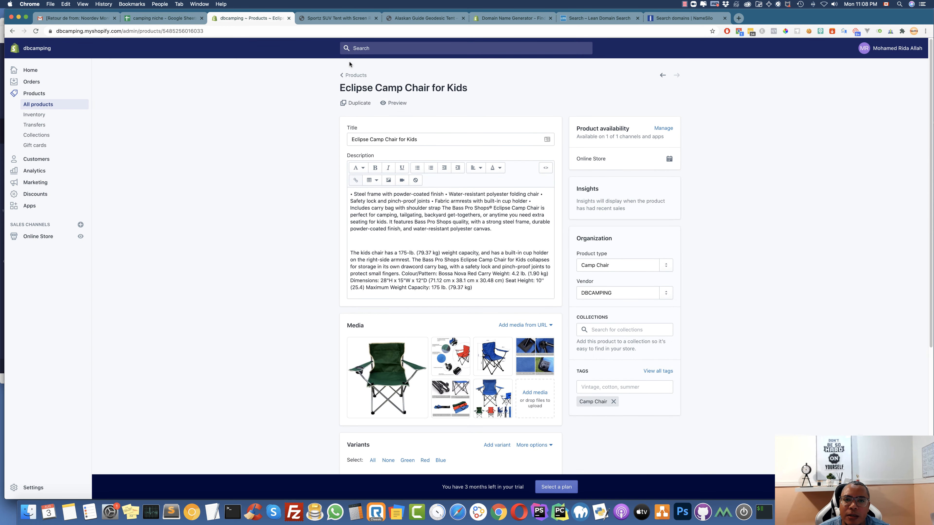
Look over the Gourmet Charcoal Grill product, then go to the Online Store themes page
left_click(353, 75)
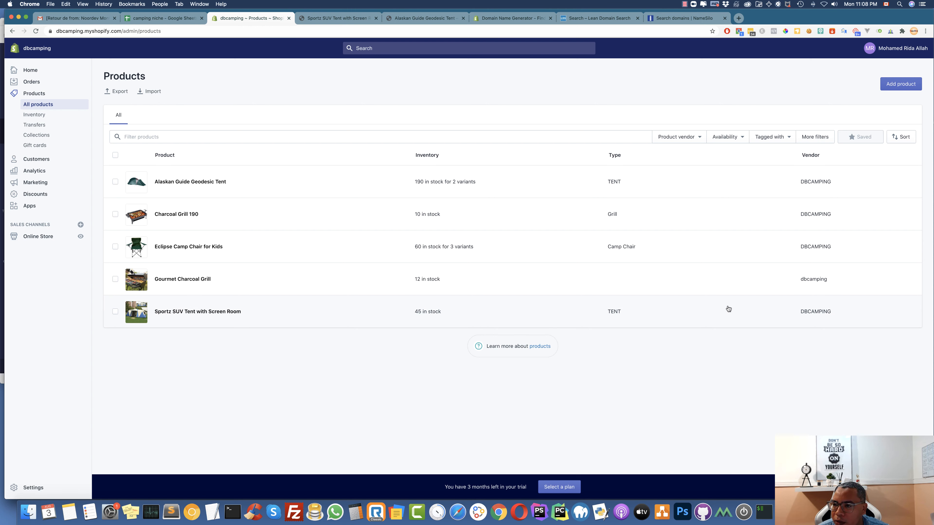
left_click(181, 281)
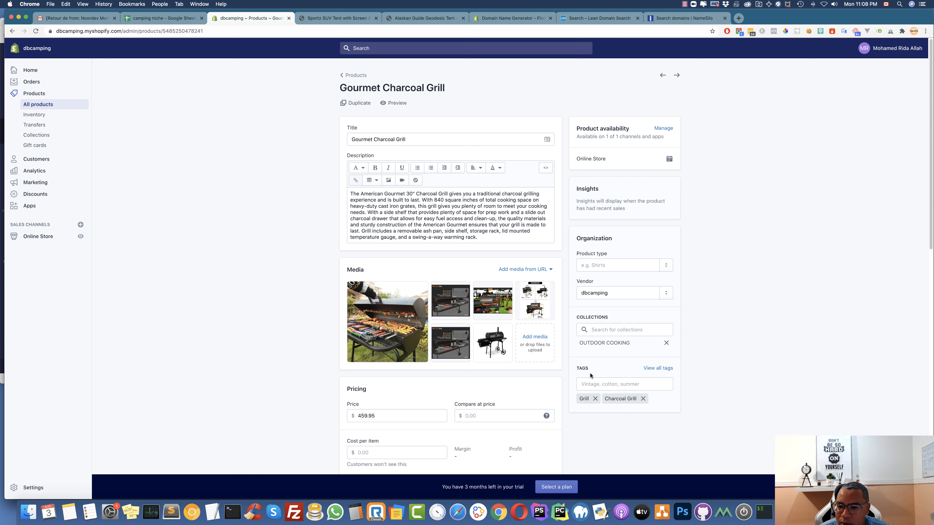
left_click(353, 75)
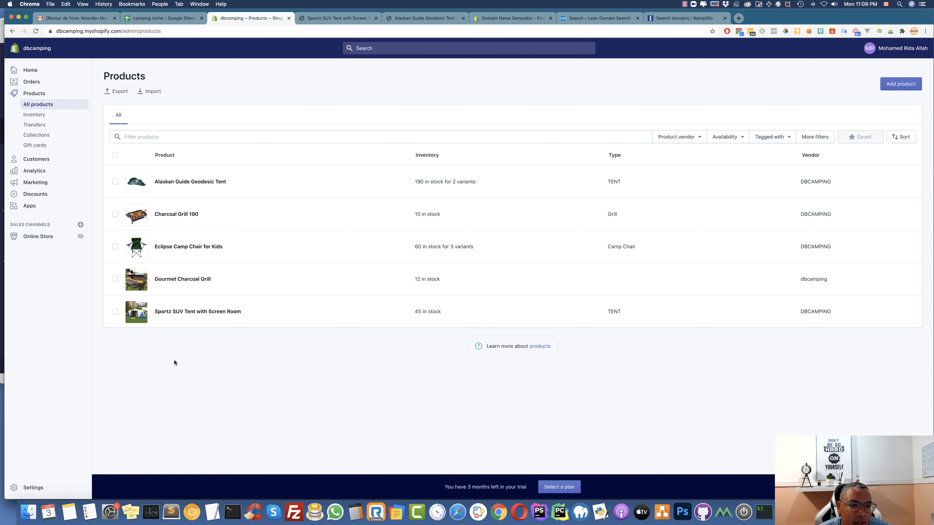
left_click(52, 237)
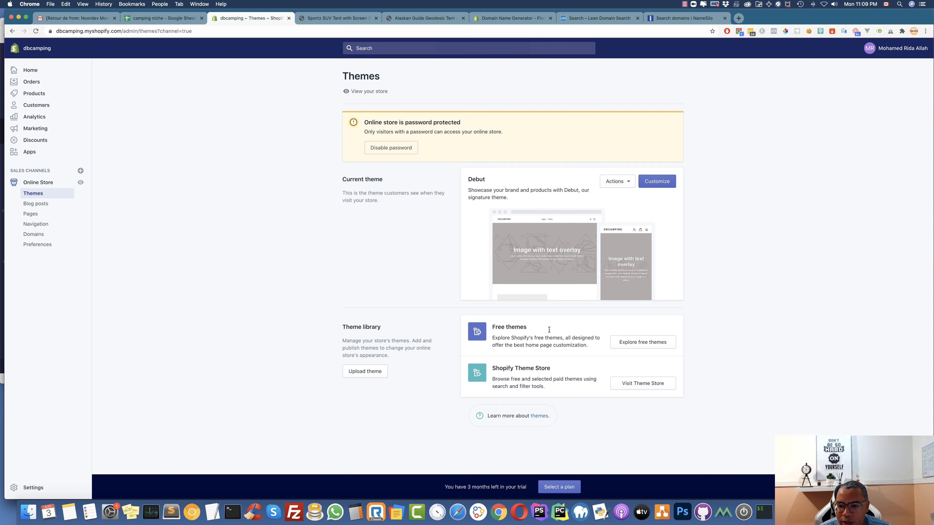
Inspect the Main menu, then start and abandon a new menu, returning to Navigation
left_click(38, 225)
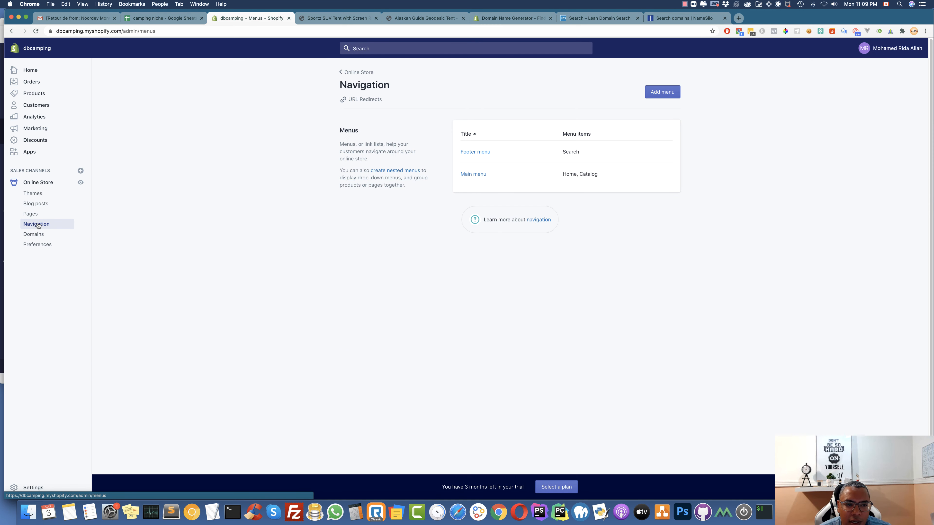
left_click(477, 176)
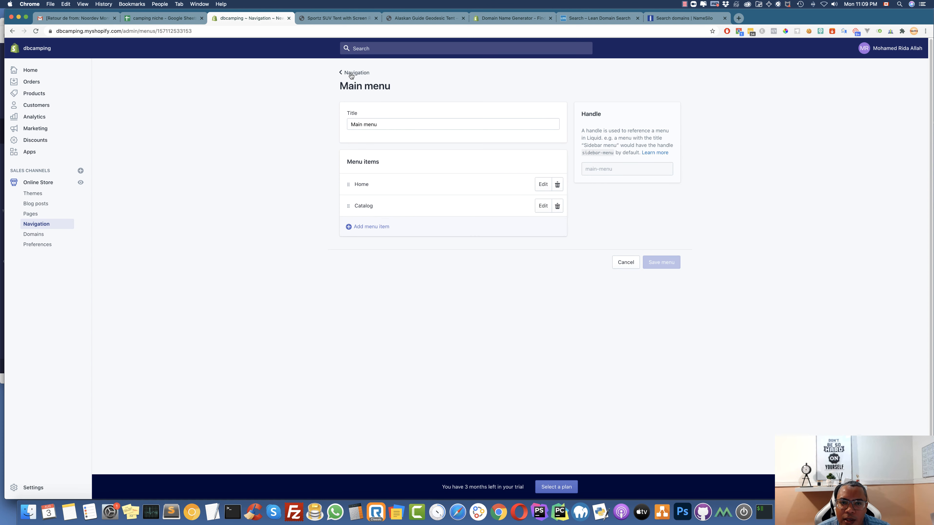
left_click(353, 72)
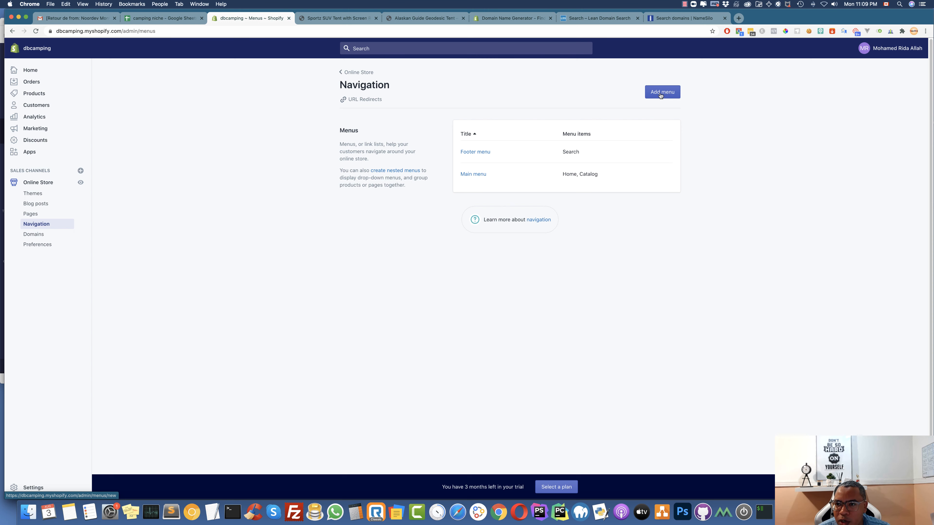
left_click(668, 92)
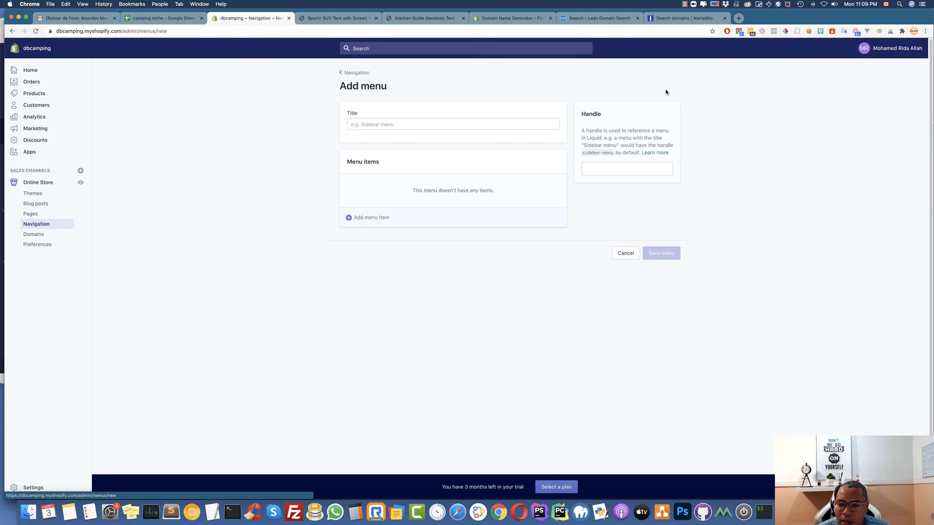
left_click(414, 123)
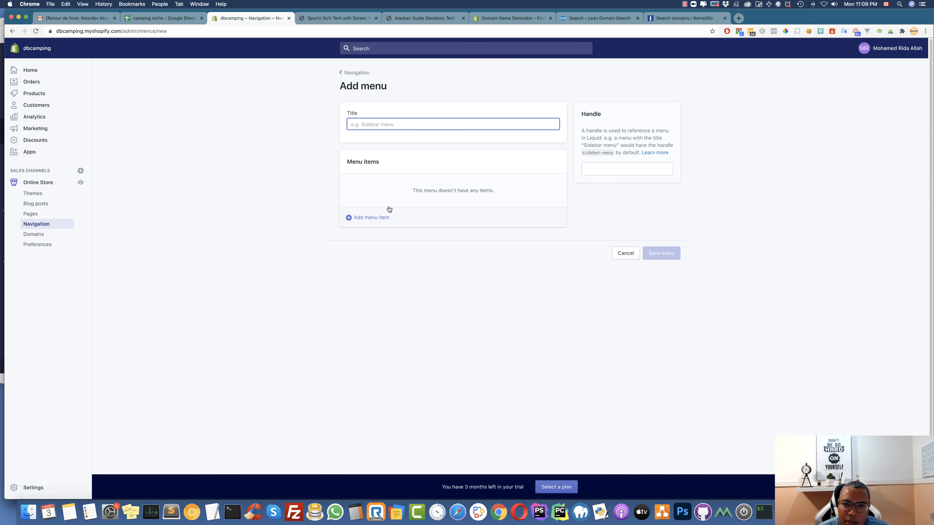
left_click(355, 73)
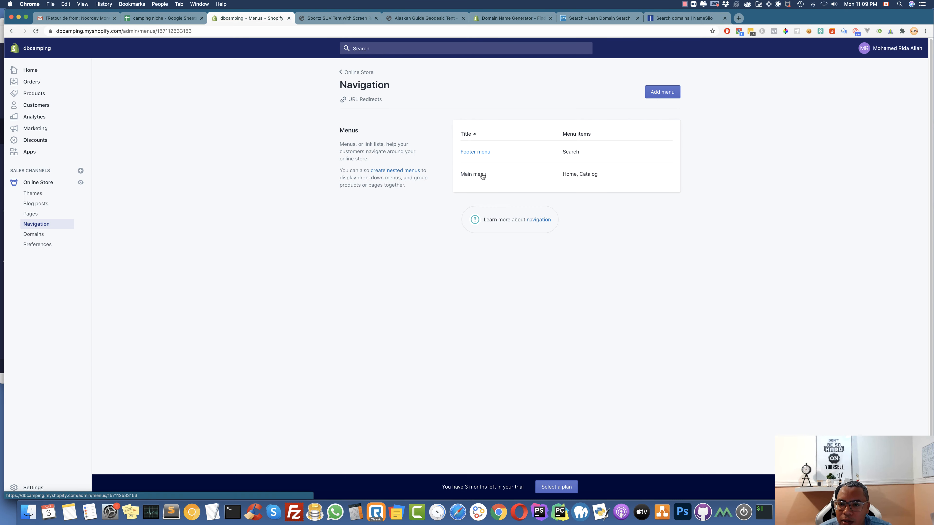
Remove Catalog from the Main menu and add an OUTDOOR COOKING collection link
left_click(481, 173)
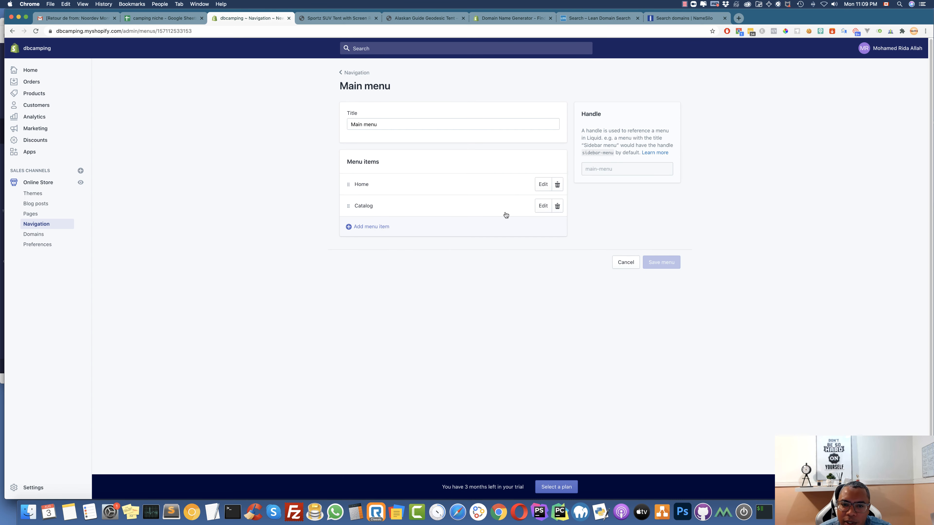
left_click(558, 206)
left_click(558, 133)
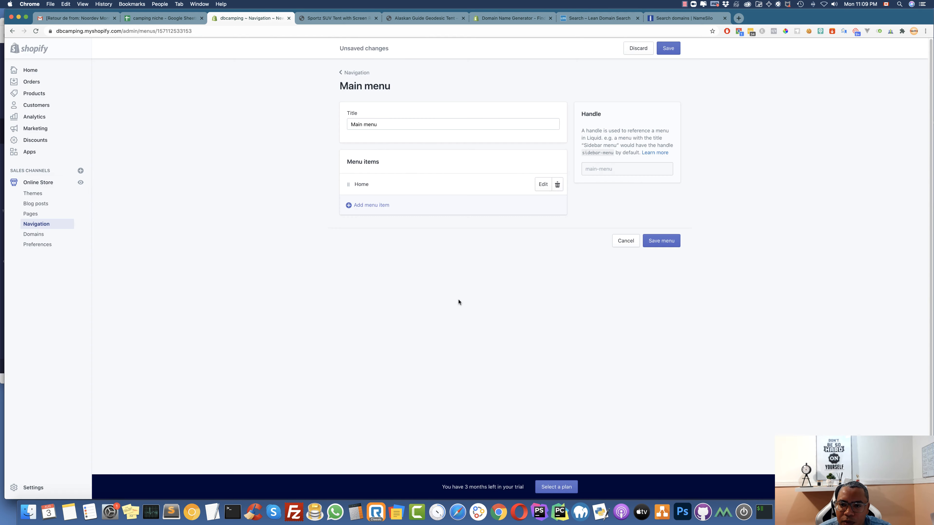
left_click(371, 208)
left_click(423, 297)
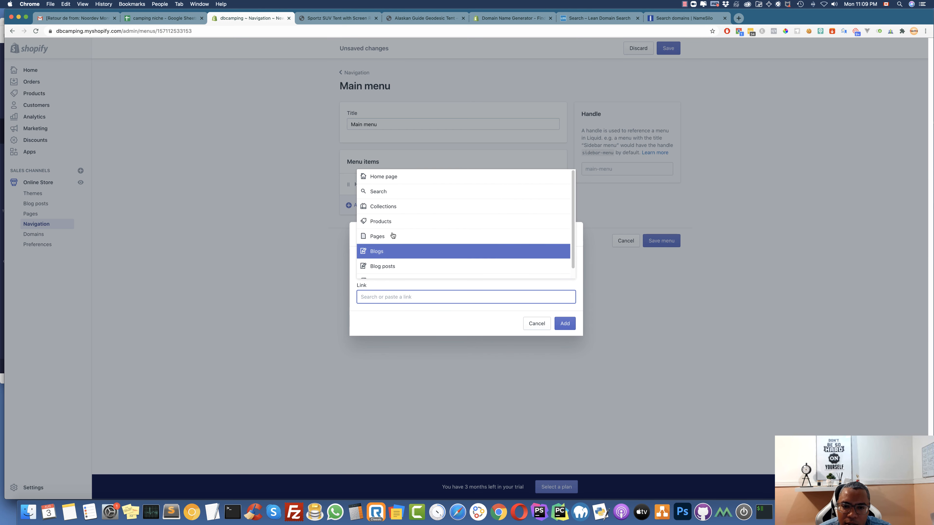
left_click(397, 210)
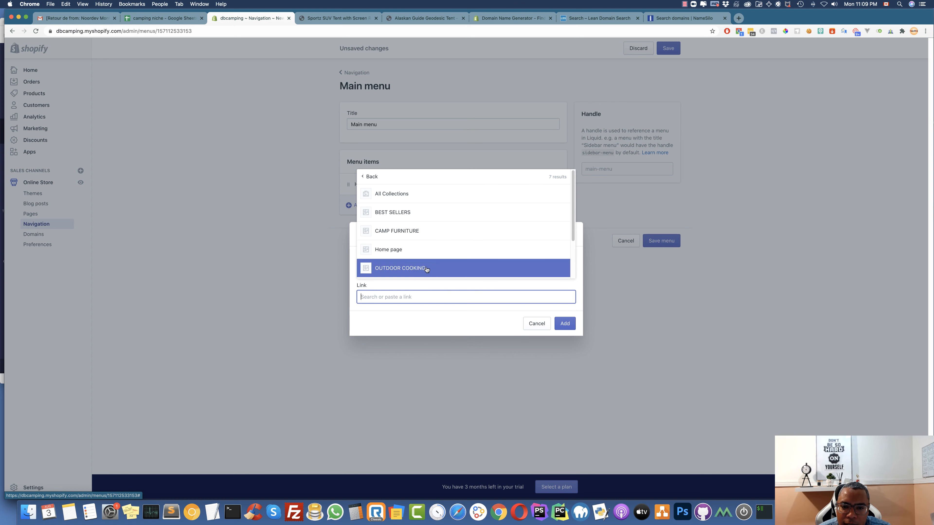
left_click(398, 270)
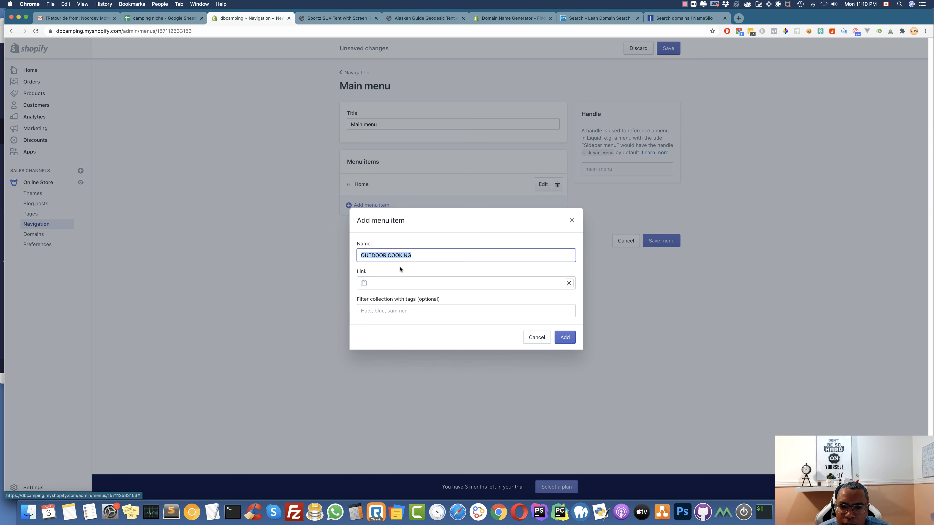
left_click(571, 340)
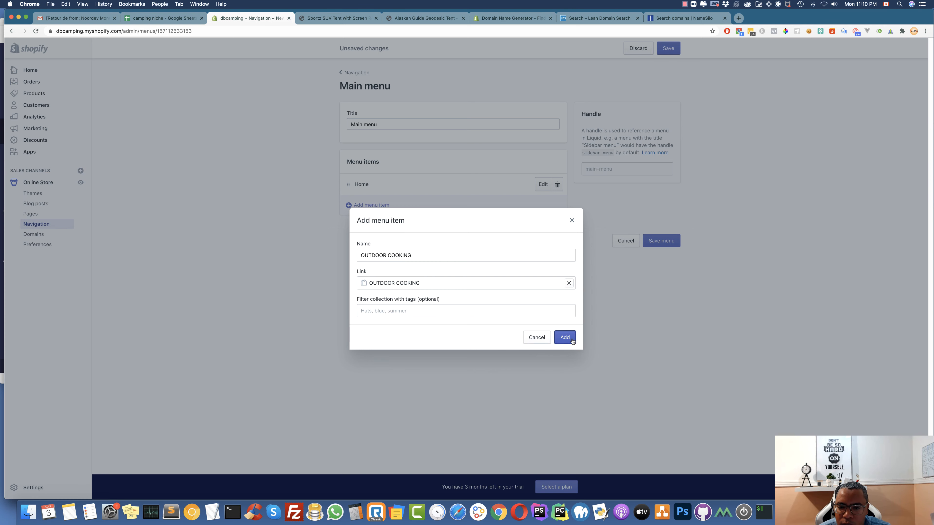
Add a TENTS & SHELTERS collection link named Tents & Shelters
left_click(404, 230)
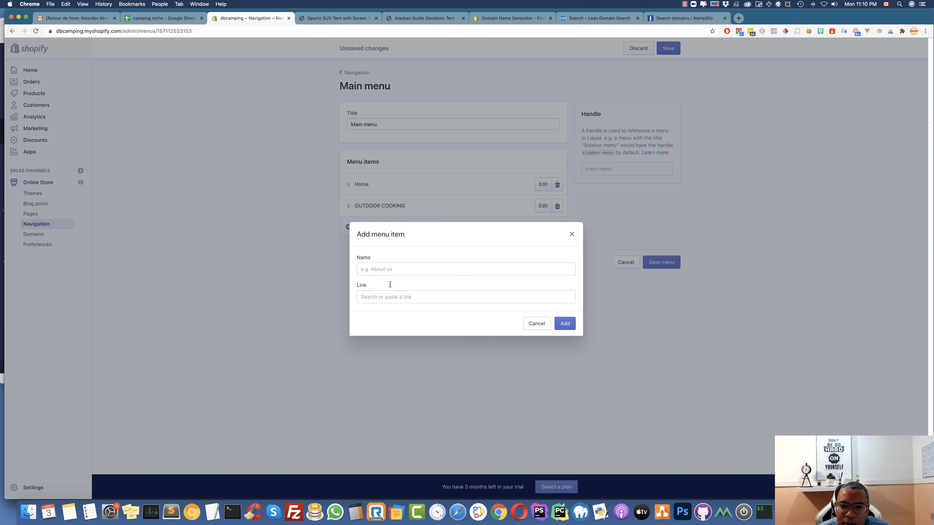
left_click(392, 296)
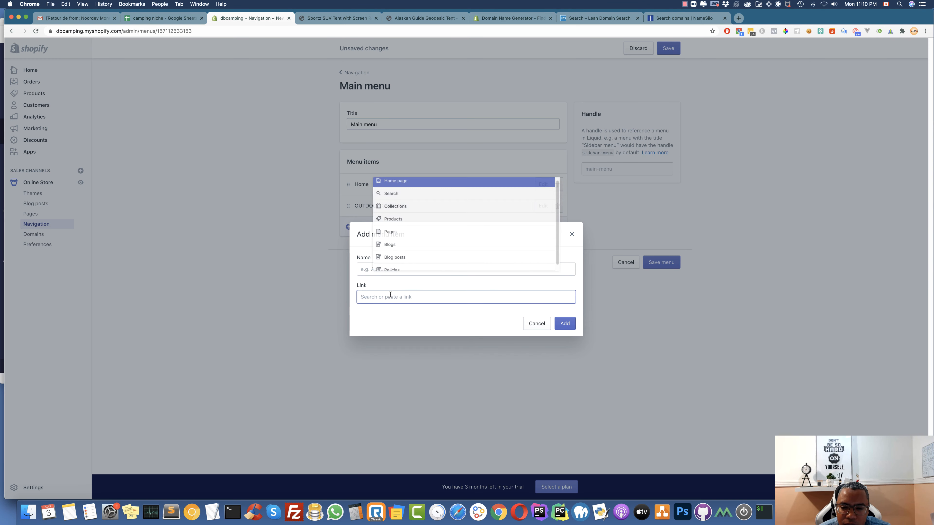
scroll(400, 220, "down", 1)
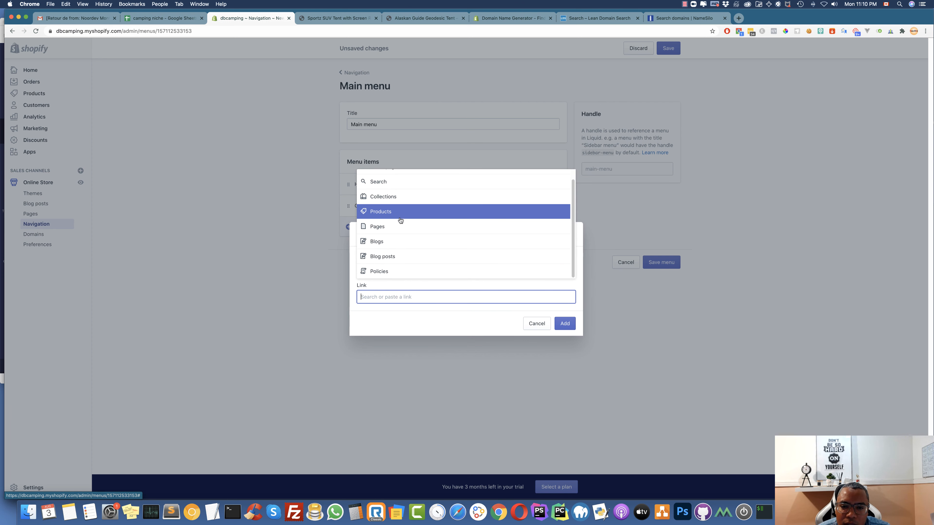
left_click(403, 197)
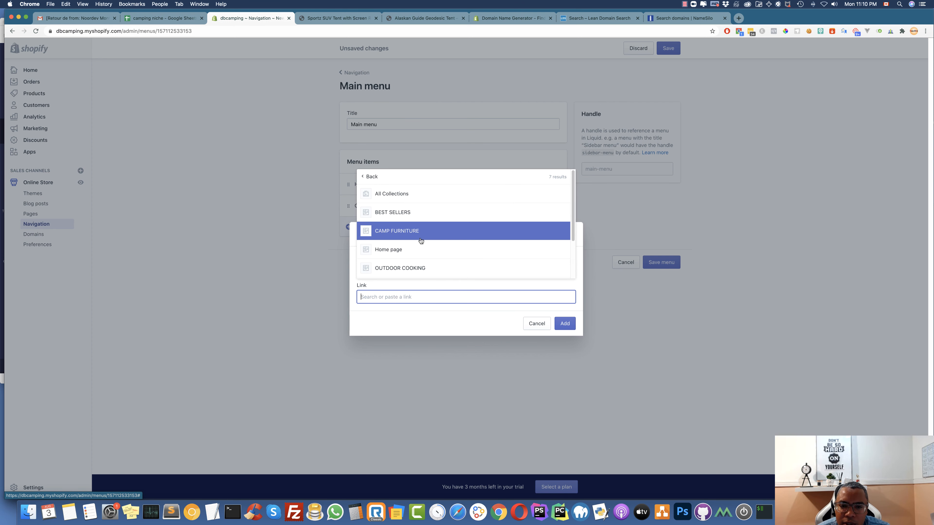
scroll(415, 241, "down", 3)
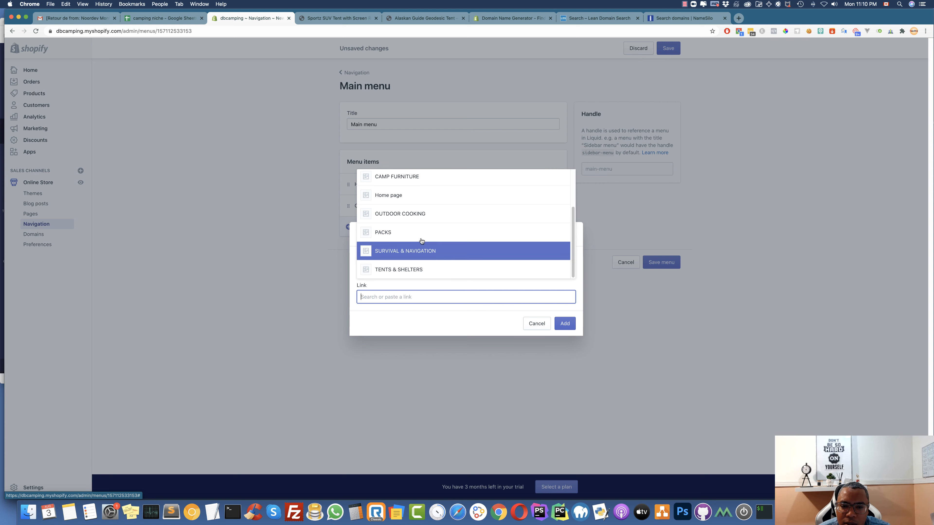
left_click(423, 268)
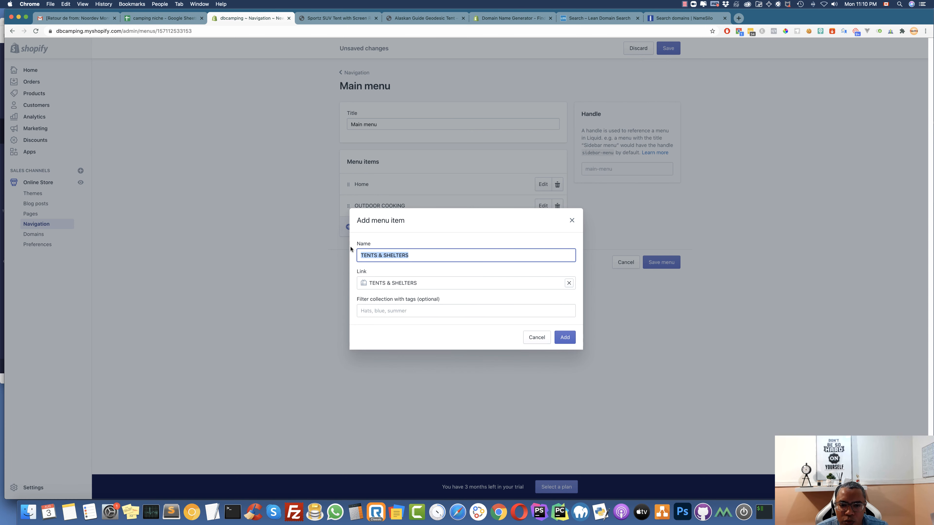
key("BackSpace")
type("Tents & Shelters")
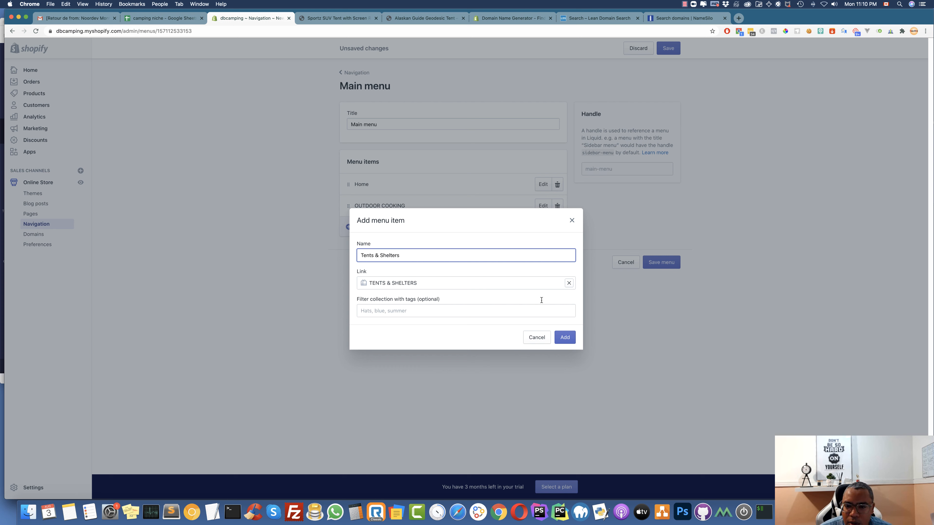
left_click(565, 338)
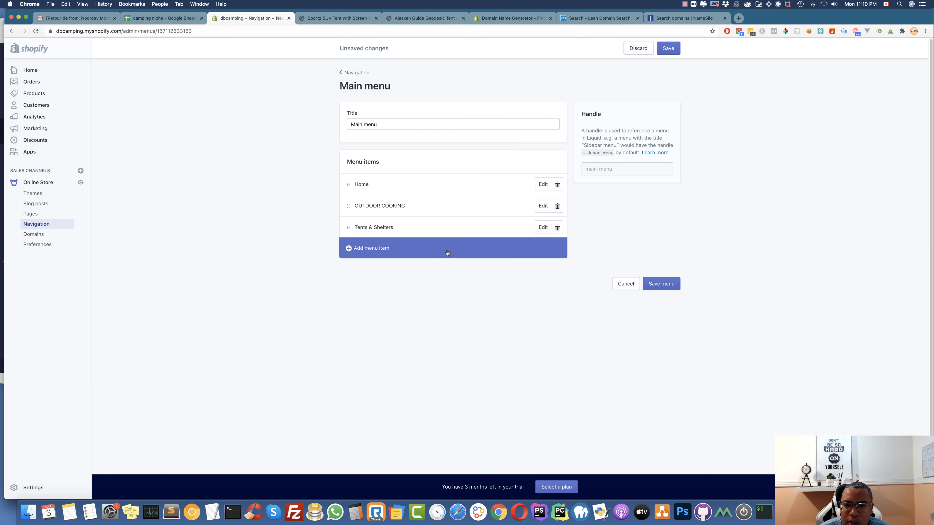
left_click(543, 206)
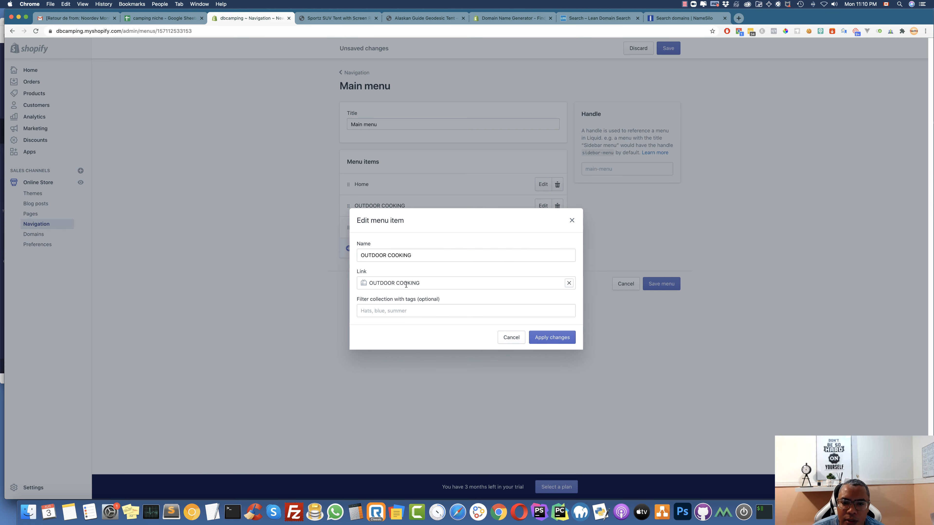
Rename the OUTDOOR COOKING menu item to 'Outdoor Coooking'
left_click(386, 255)
key("super+a")
type("Ou")
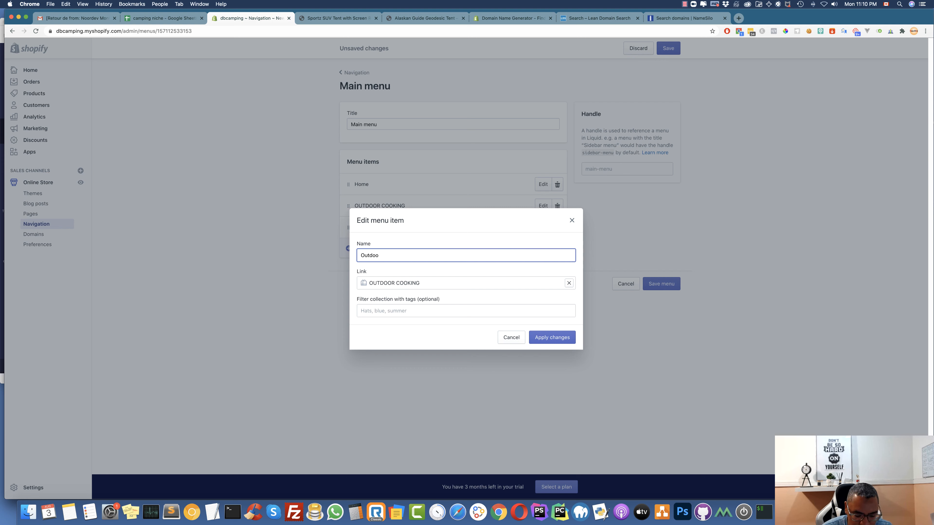
type("tdoor Cooo")
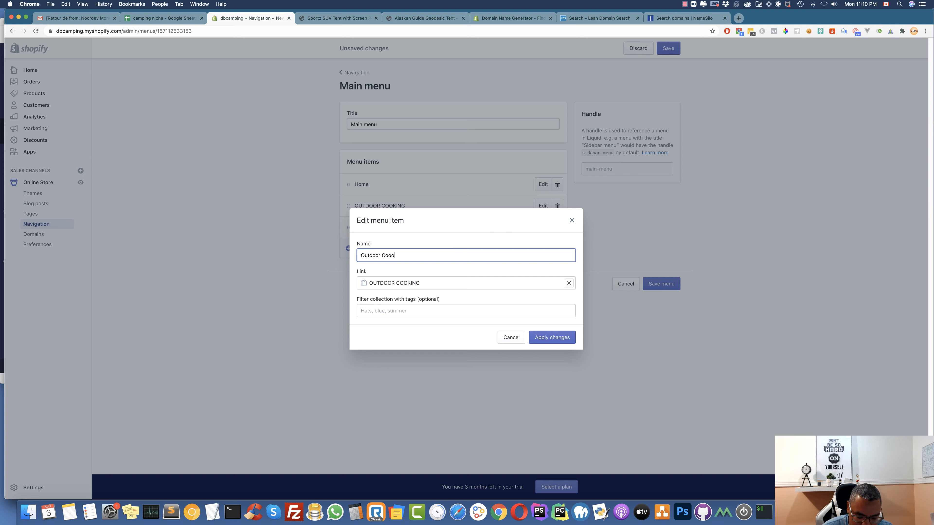
type("kin")
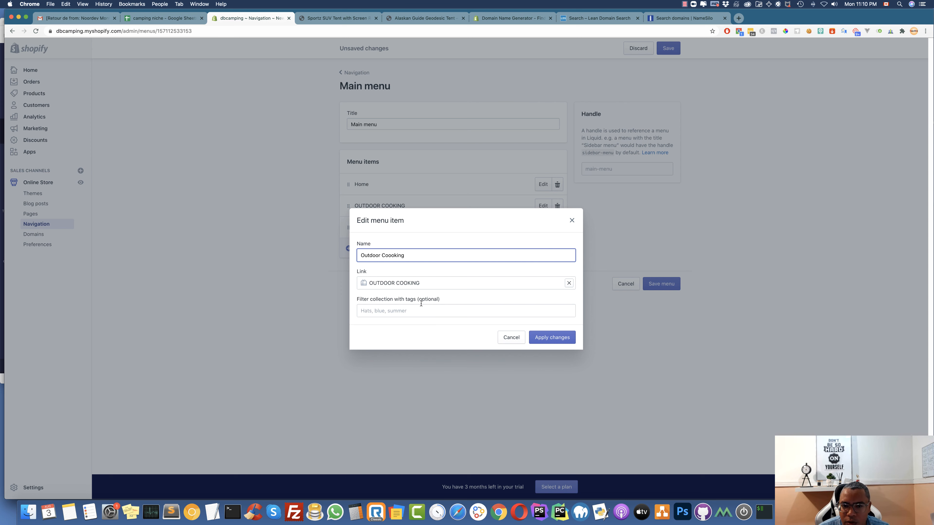
type("g")
left_click(549, 337)
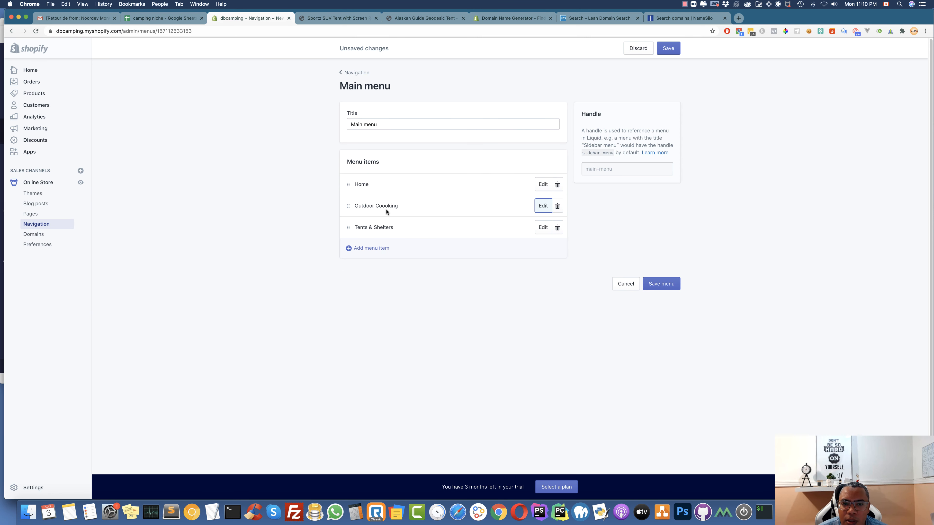
Add a Camp Furniture menu item linked to the CAMP FURNITURE collection
left_click(383, 250)
left_click(408, 295)
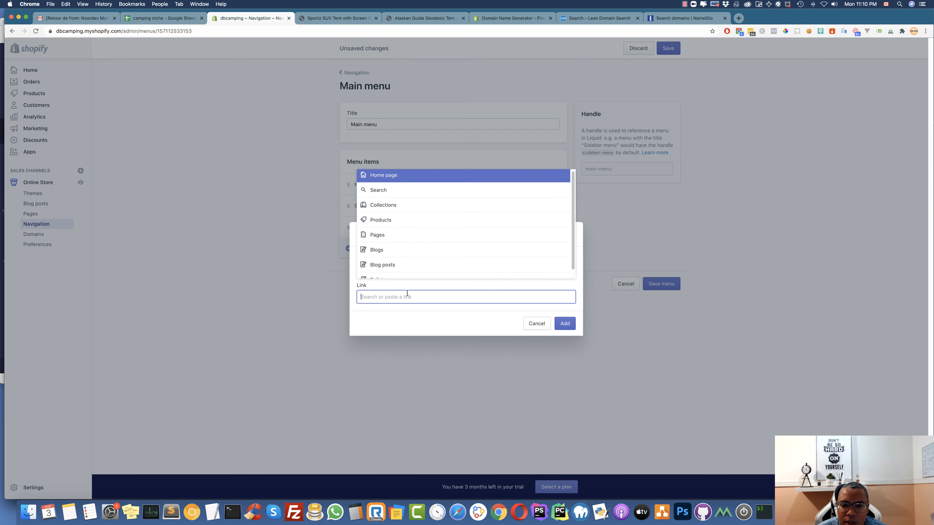
left_click(397, 209)
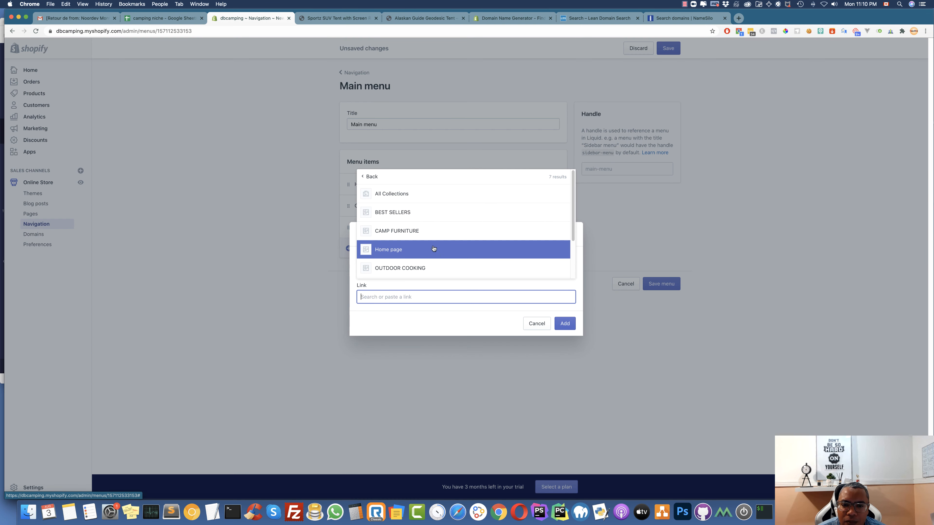
left_click(408, 231)
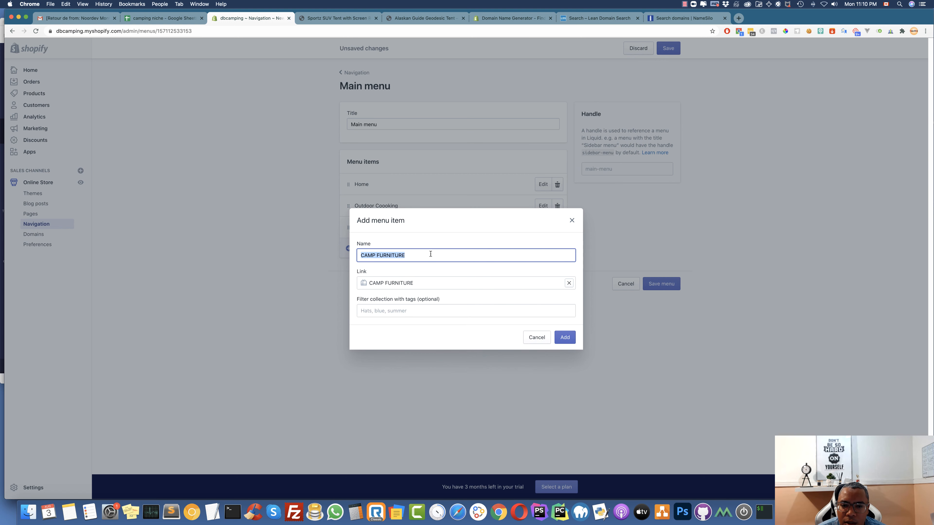
left_click(396, 250)
key("super+a")
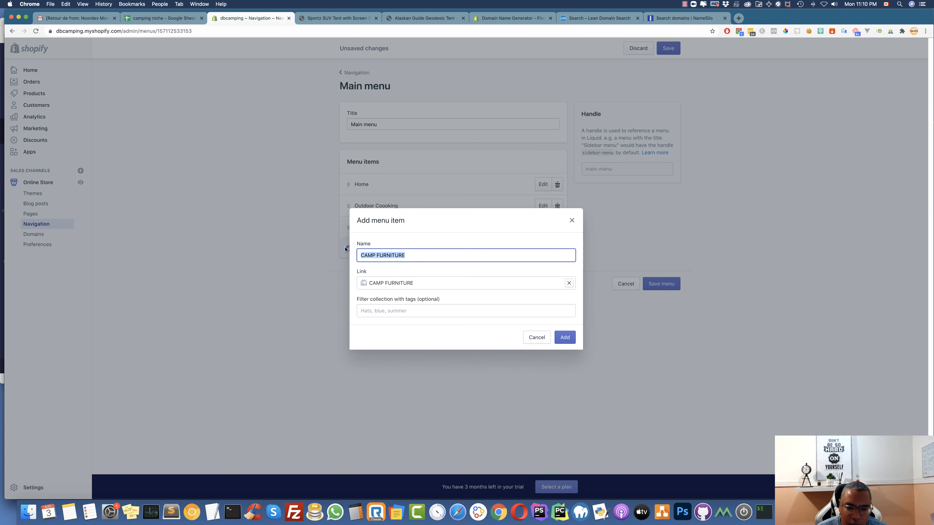
type("Camp")
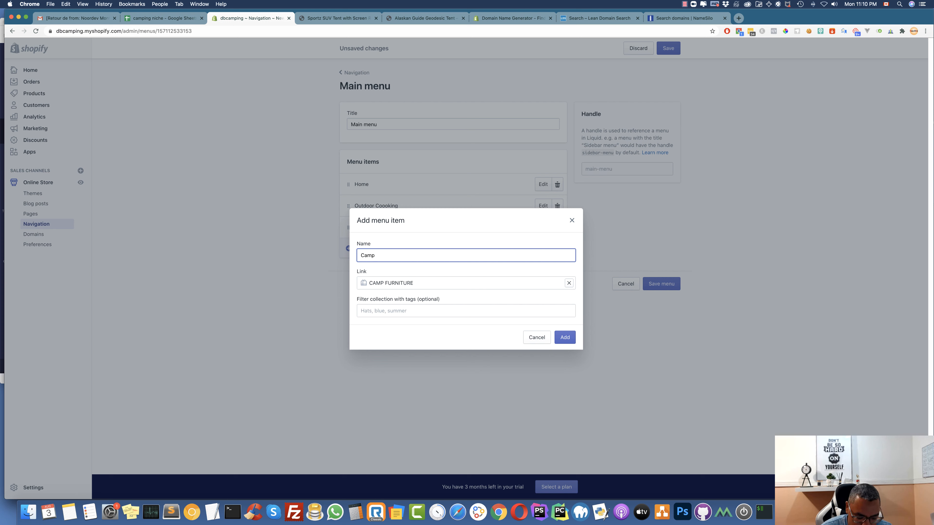
type(" Furni")
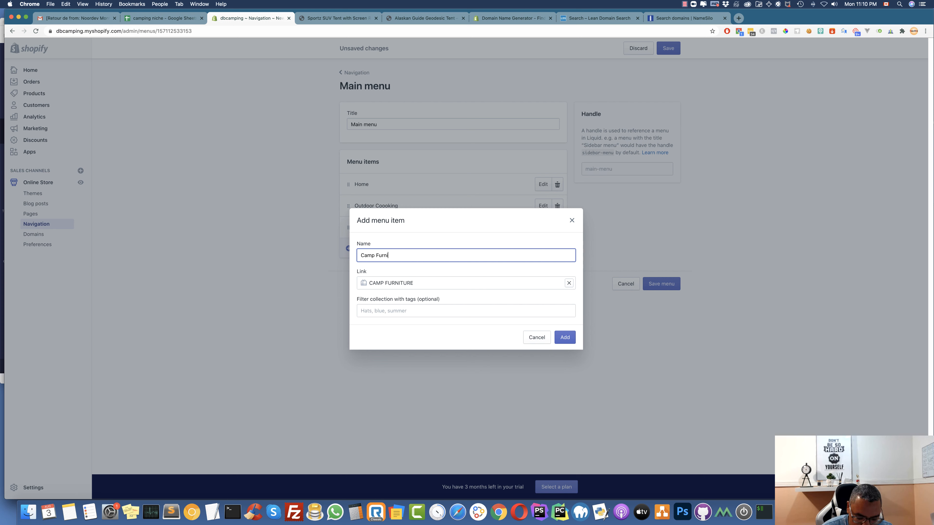
type("ture")
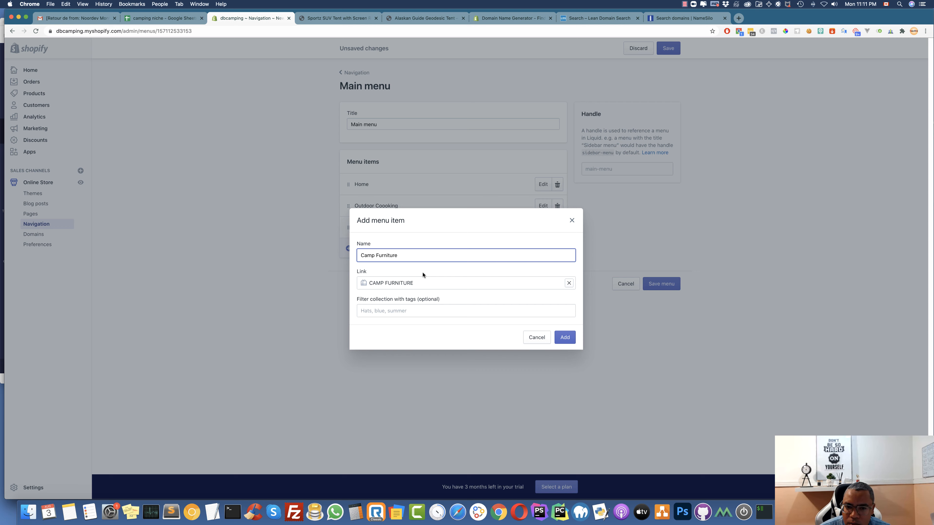
left_click(571, 339)
Add a Packs menu item linked to the PACKS collection
left_click(384, 270)
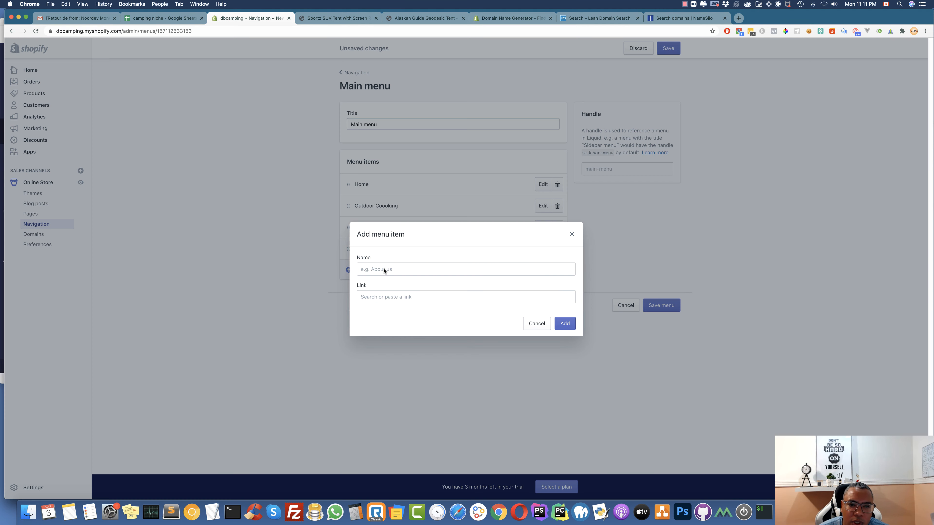
left_click(403, 296)
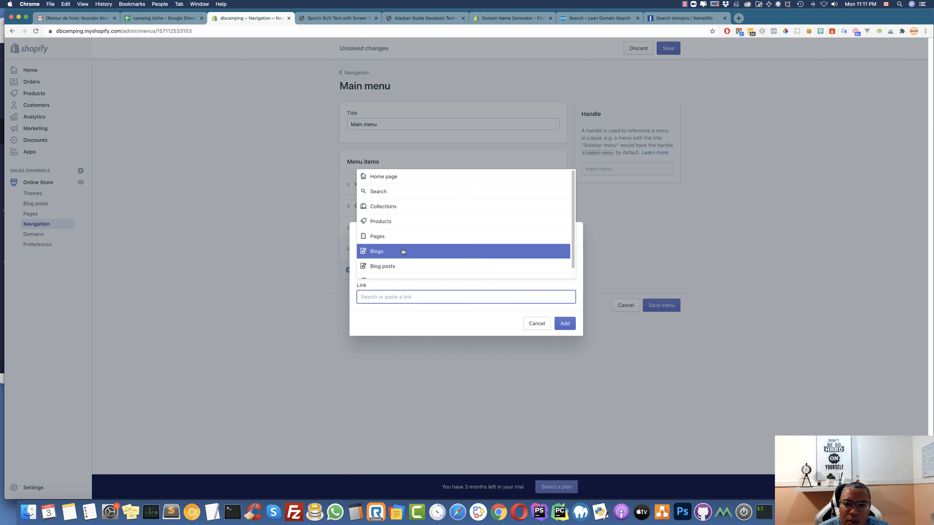
left_click(406, 211)
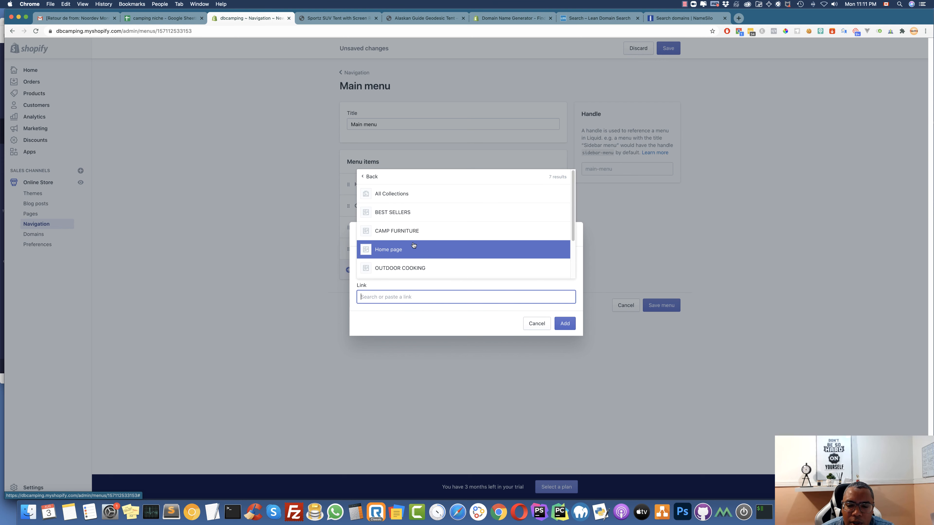
scroll(408, 234, "down", 3)
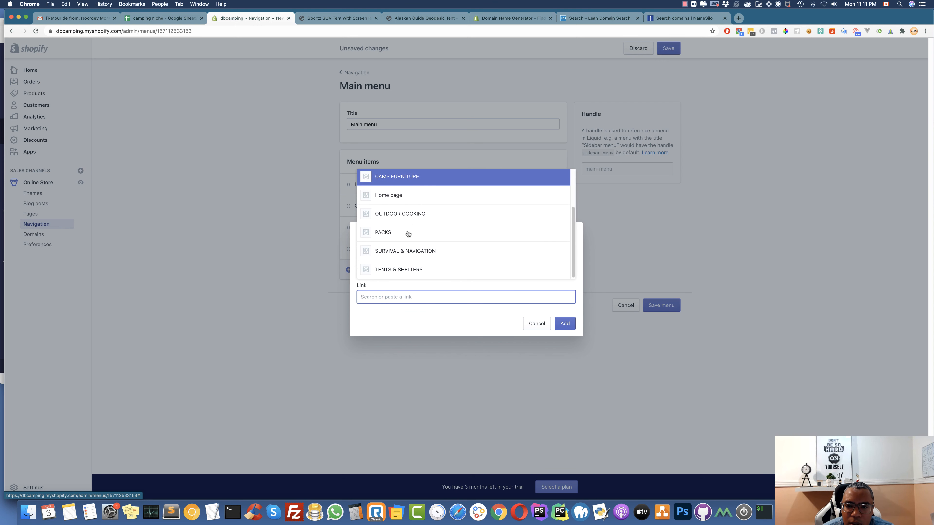
left_click(386, 233)
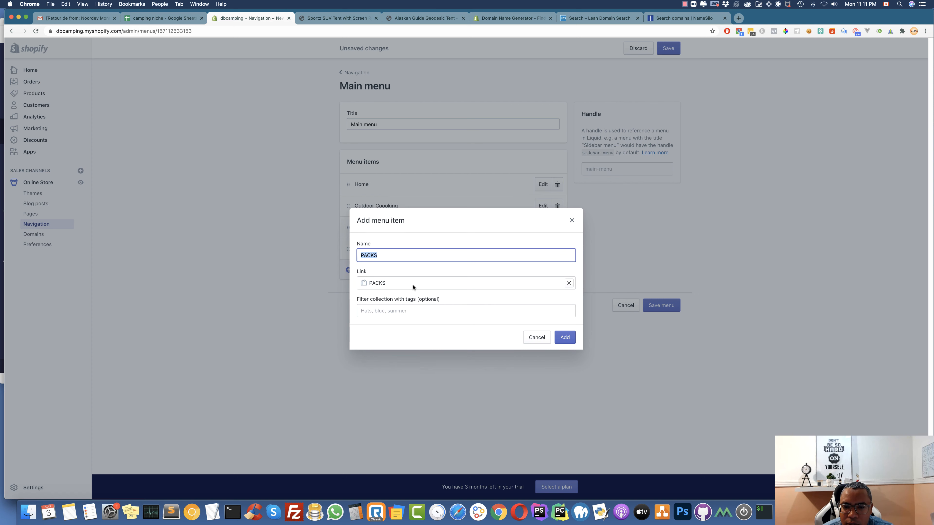
type("P")
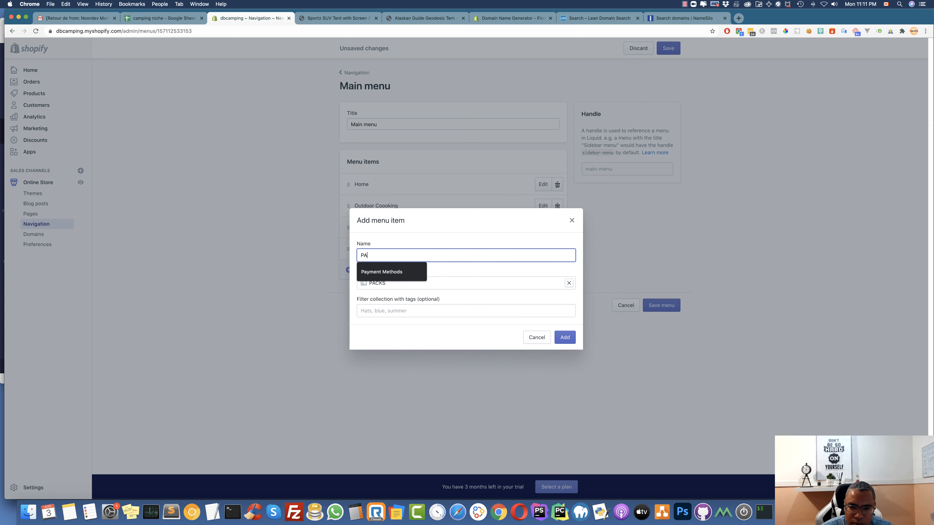
type("acks")
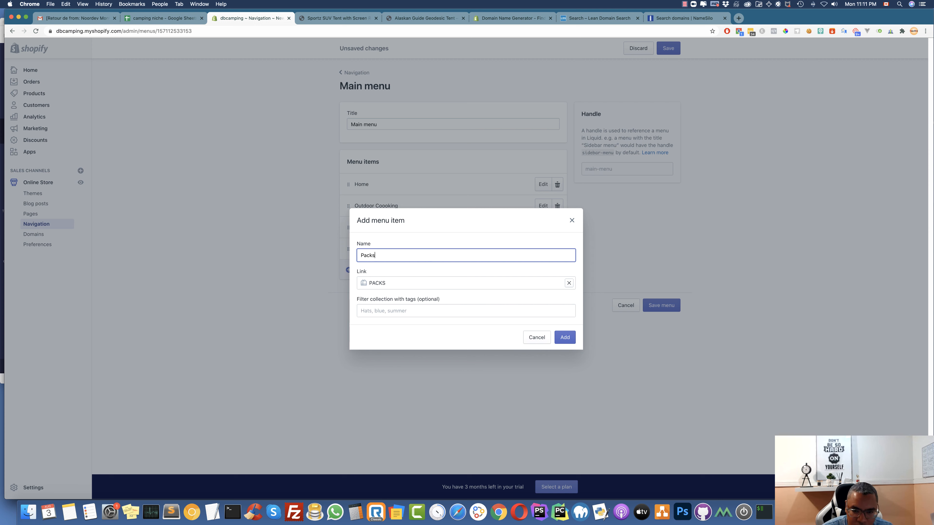
left_click(565, 338)
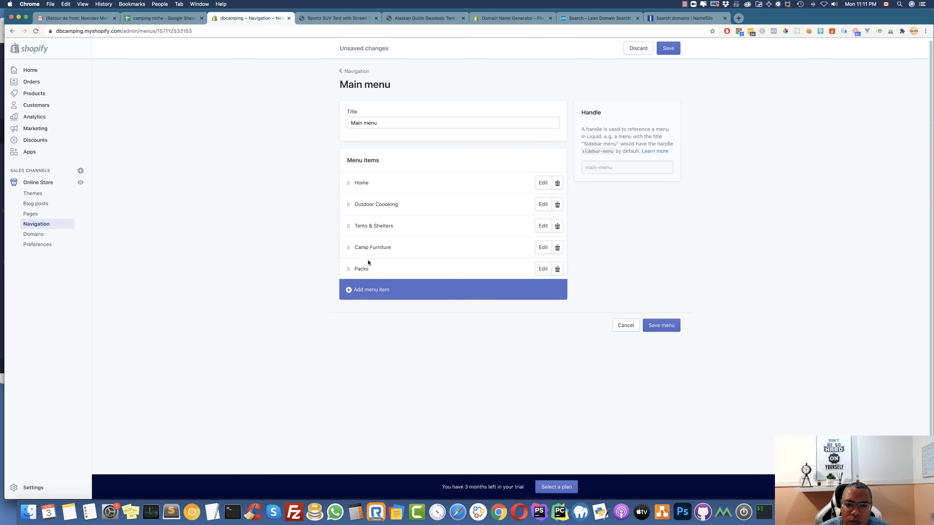
Add a Survival & Navigation item linked to the SURVIVAL & NAVIGATION collection
left_click(383, 291)
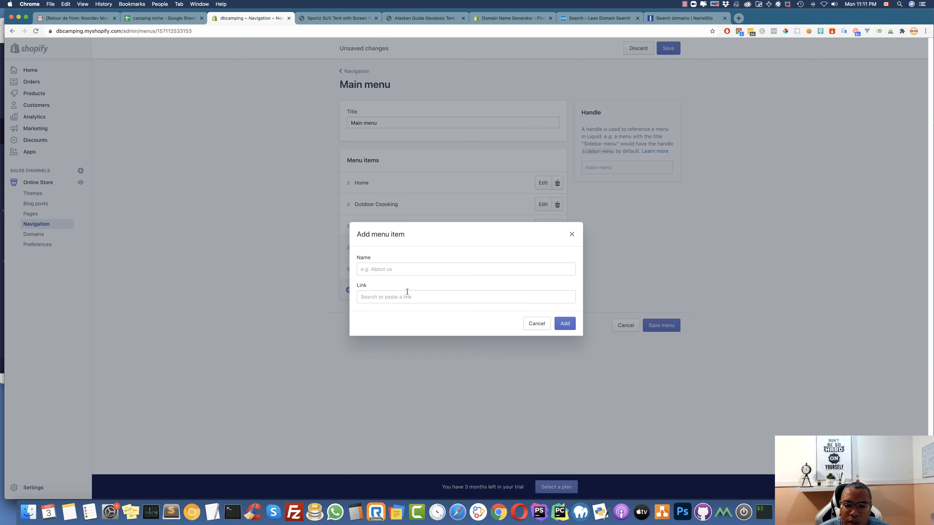
left_click(401, 297)
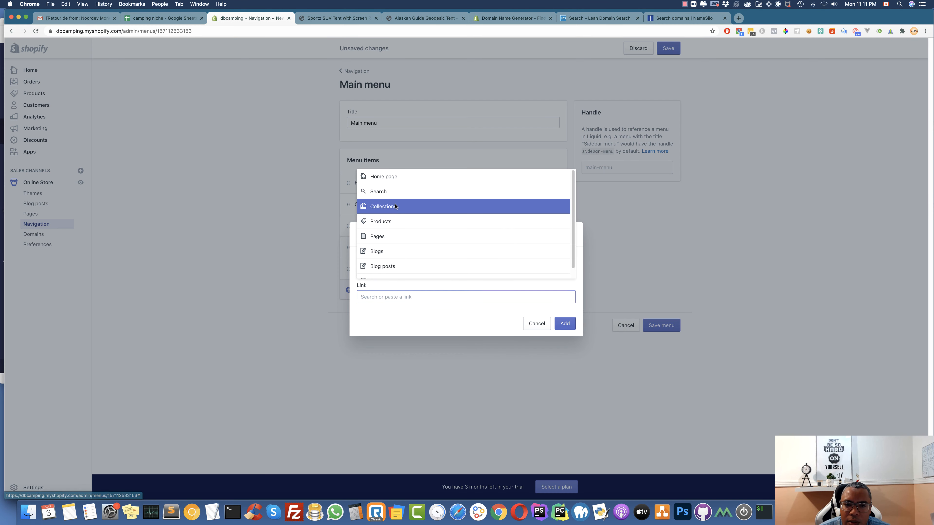
left_click(394, 206)
scroll(412, 260, "down", 3)
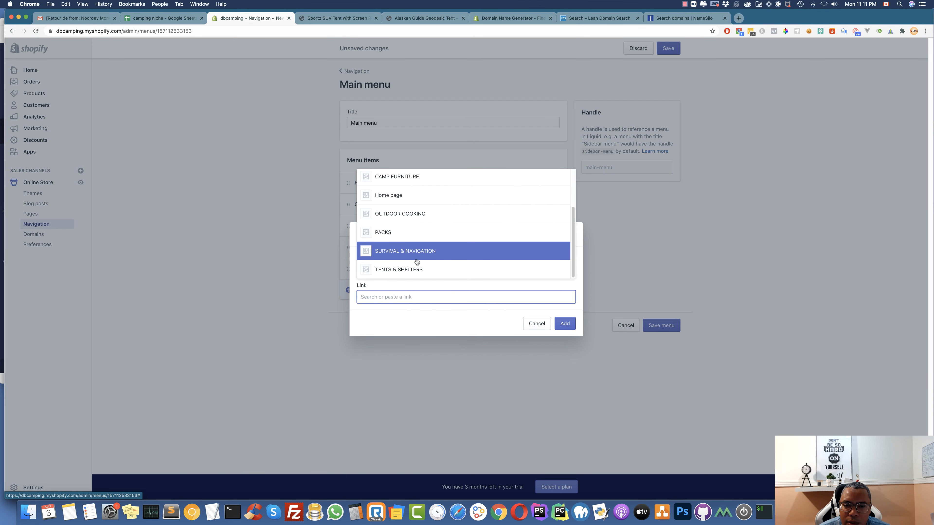
left_click(406, 257)
left_click_drag(425, 257, 352, 252)
type("Su")
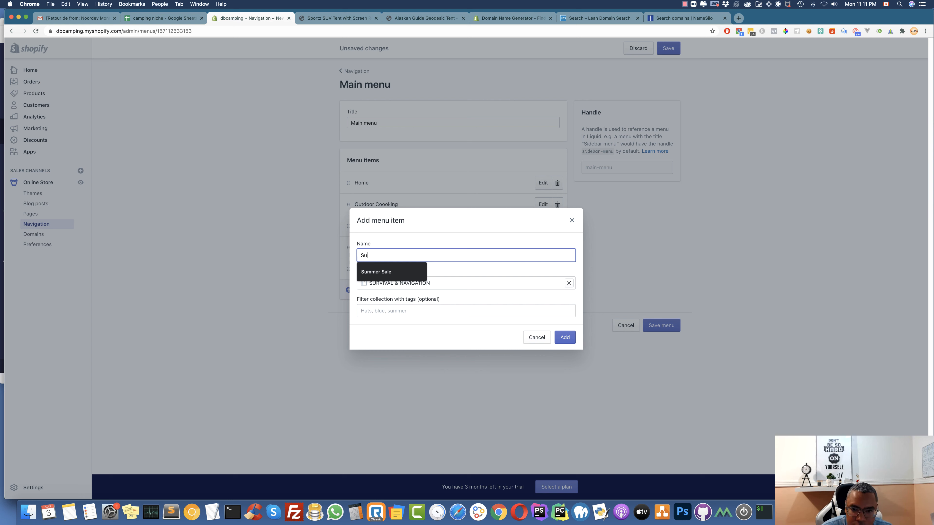
type("rvival & navigation")
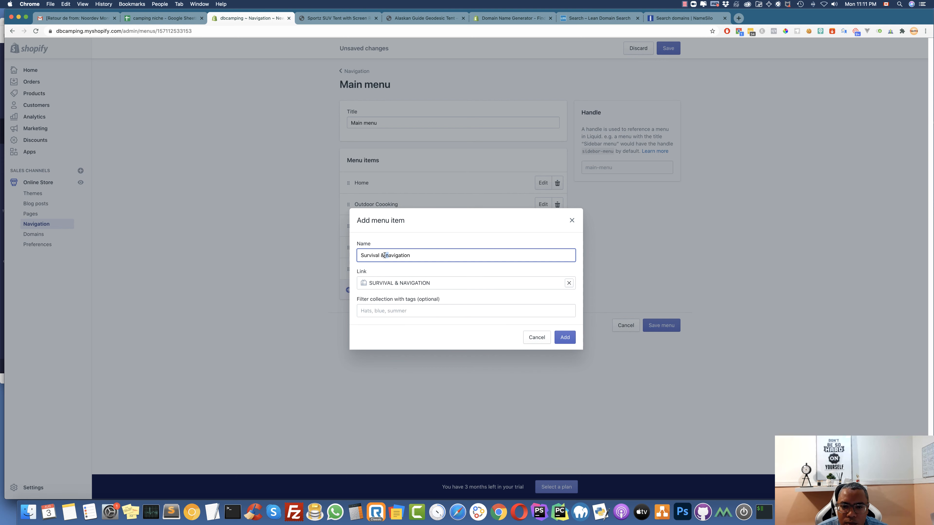
type("N")
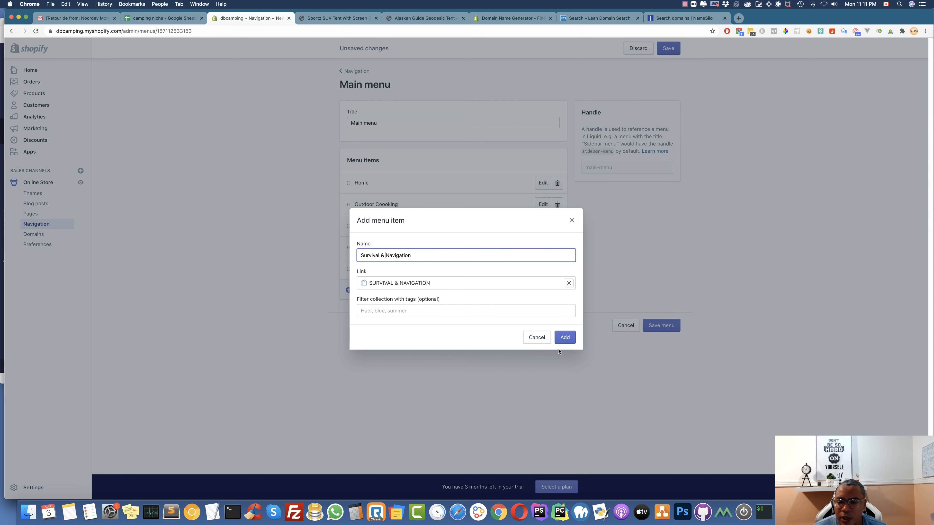
left_click(563, 337)
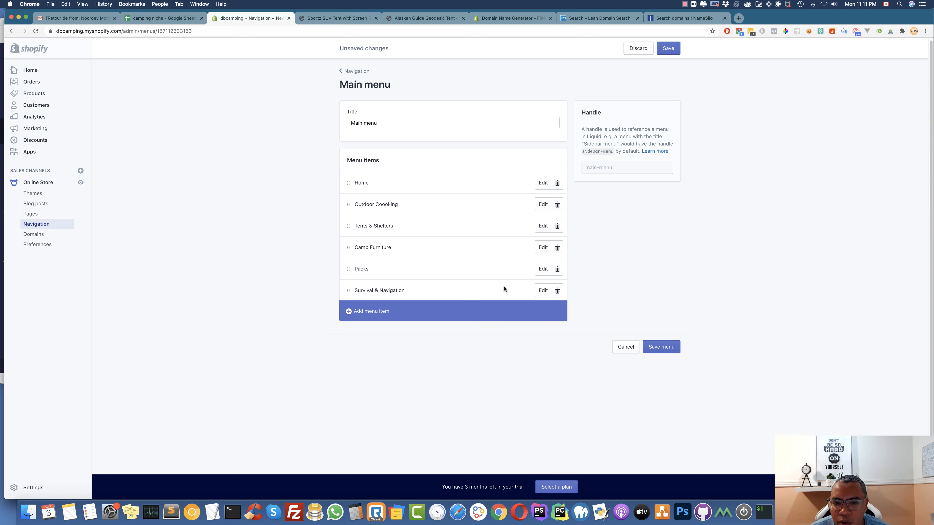
Move Survival & Navigation to third place after Outdoor Coooking and save the menu
left_click_drag(348, 291, 360, 262)
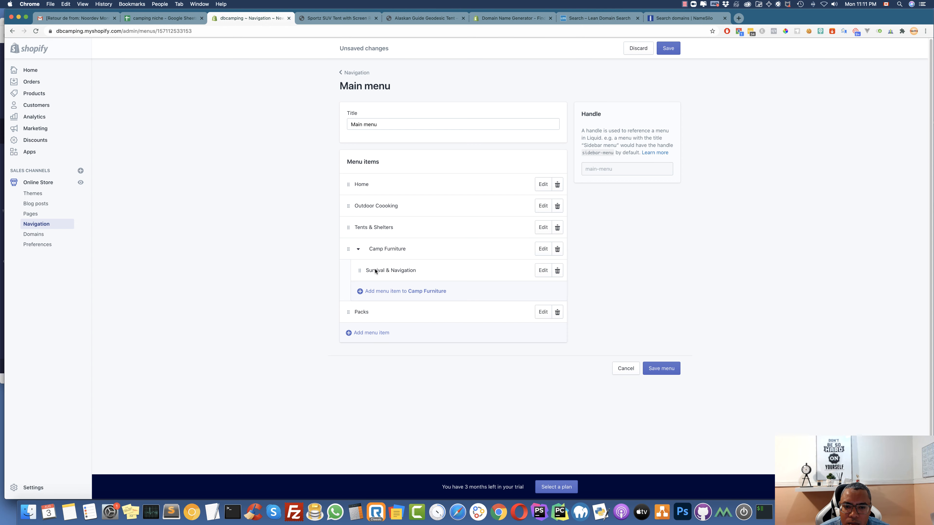
left_click_drag(344, 270, 349, 217)
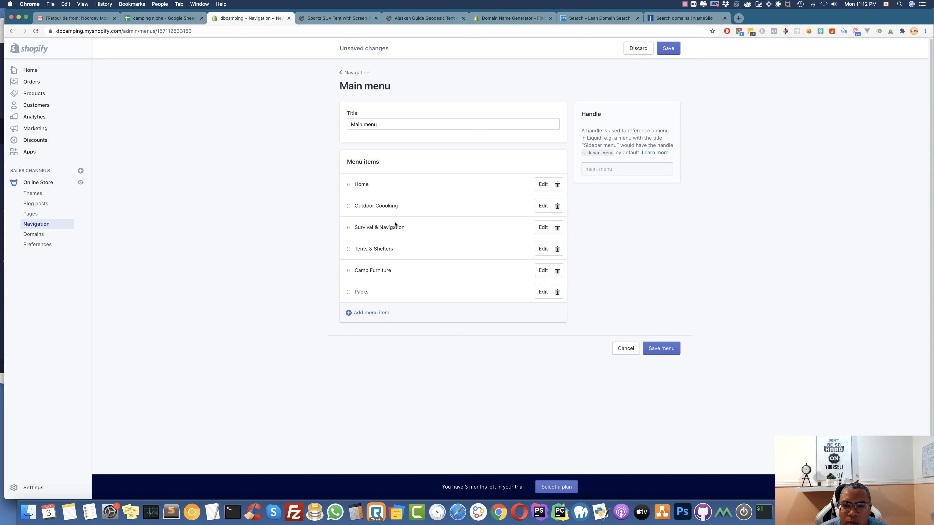
left_click(668, 349)
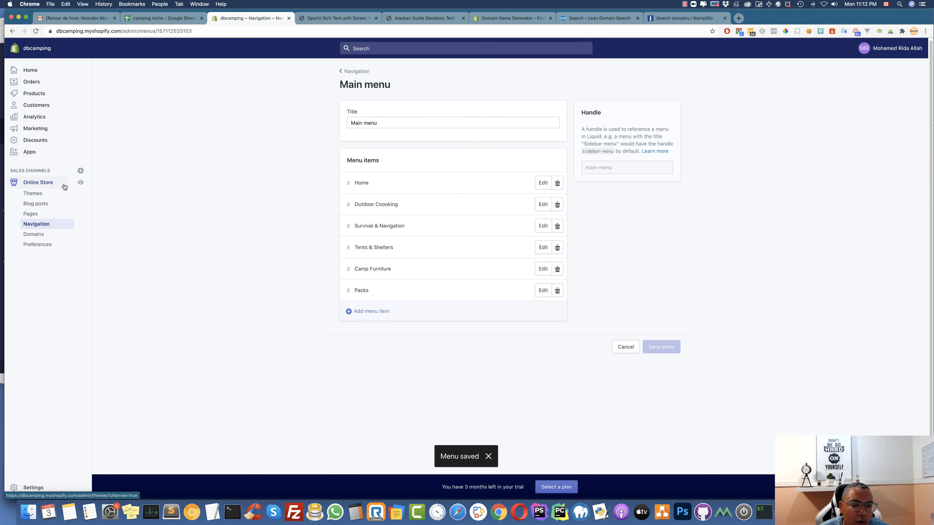
left_click(36, 195)
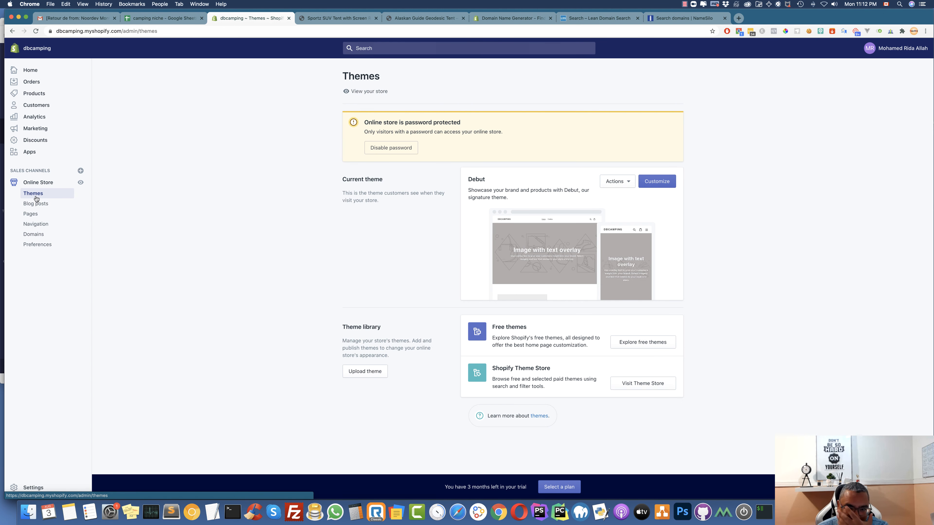
Preview Debut in the theme editor, exit, and open the free themes gallery
left_click(654, 185)
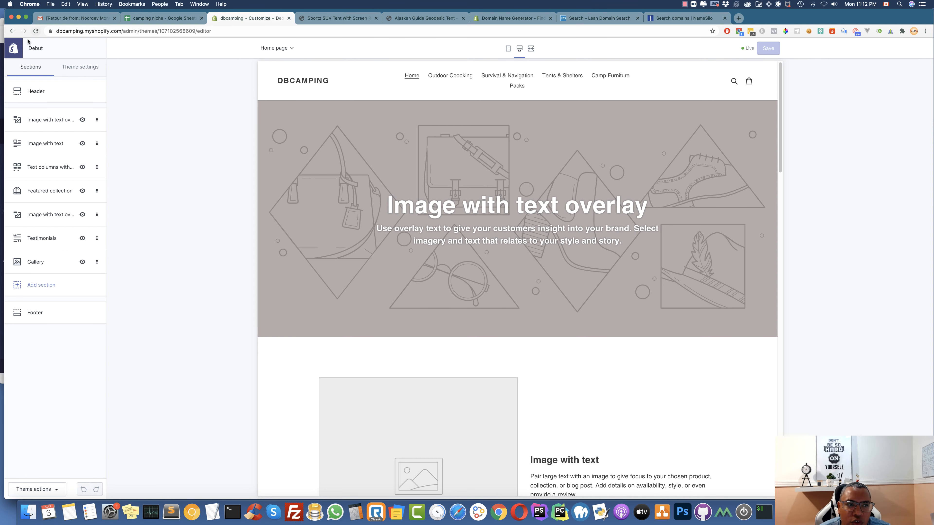
left_click(14, 48)
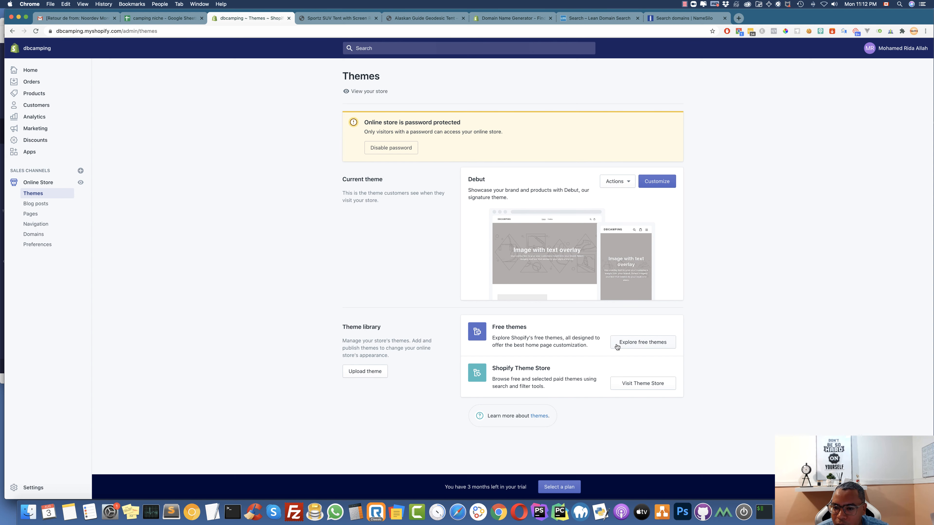
left_click(645, 344)
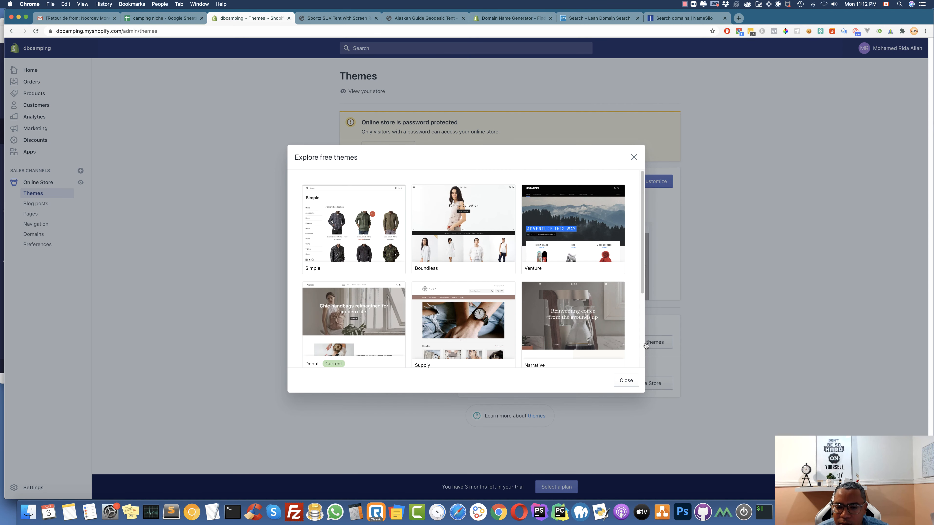
Add the Venture theme in its Outdoors style to the theme library
scroll(424, 262, "down", 5)
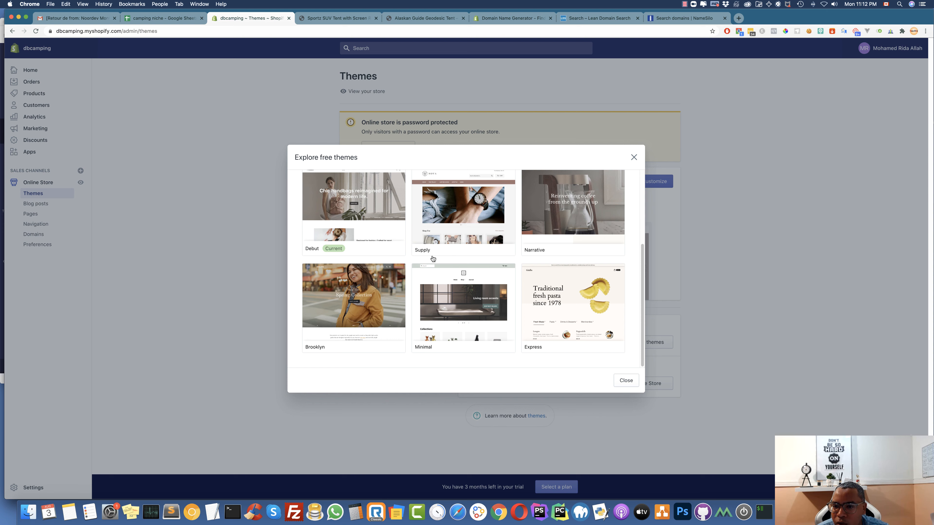
scroll(426, 258, "up", 5)
scroll(429, 253, "up", 1)
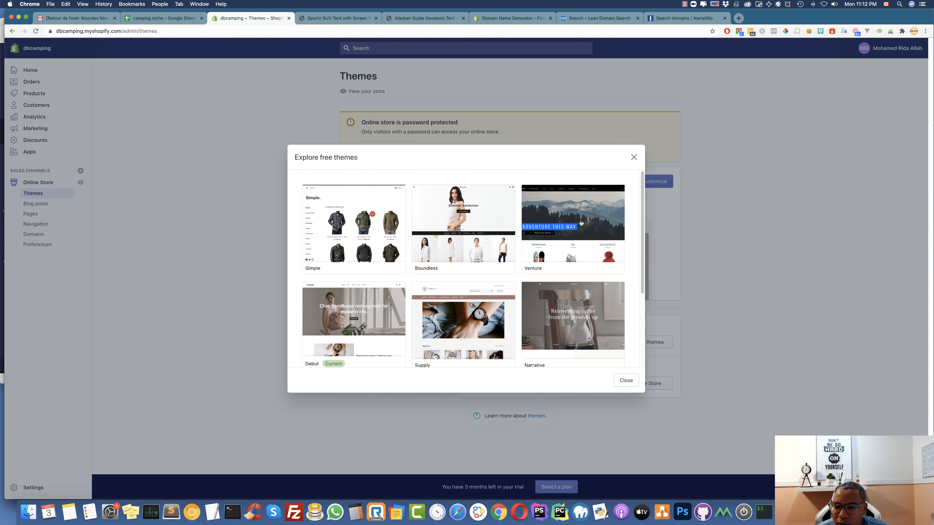
left_click(592, 214)
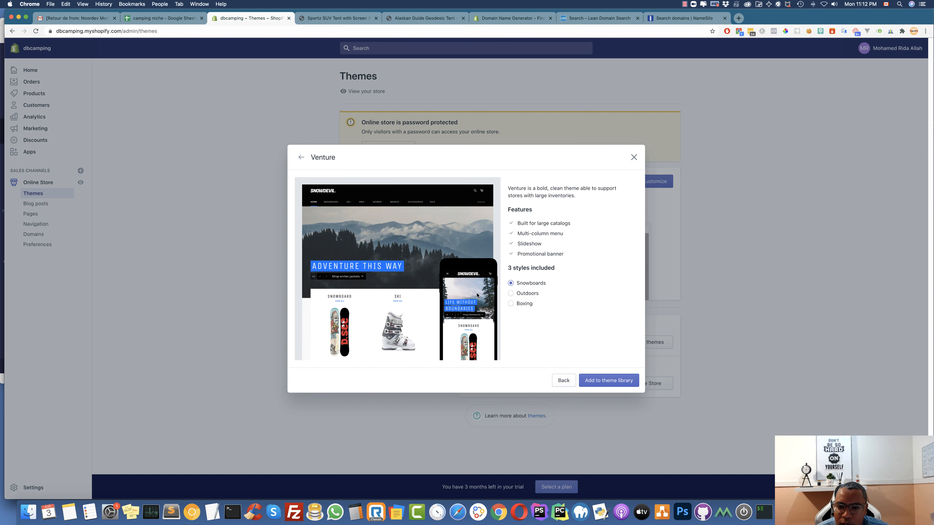
left_click(514, 294)
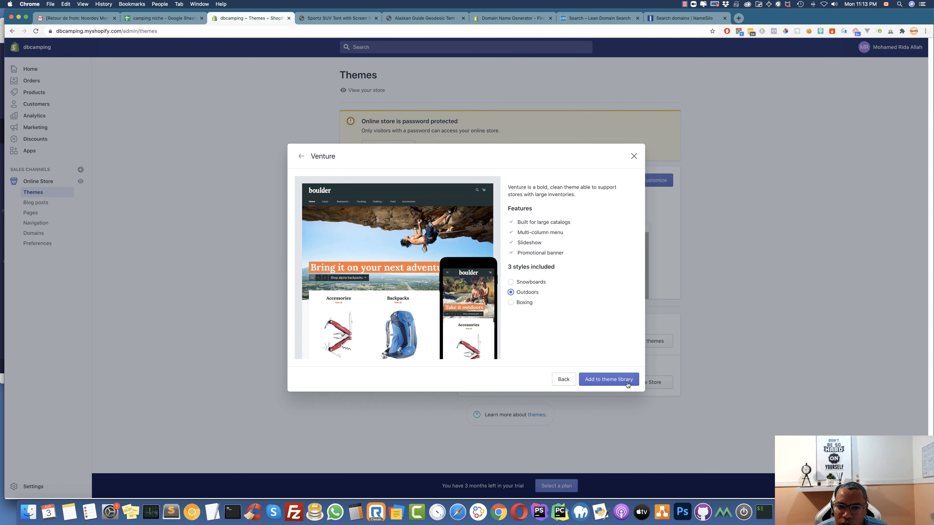
left_click(609, 382)
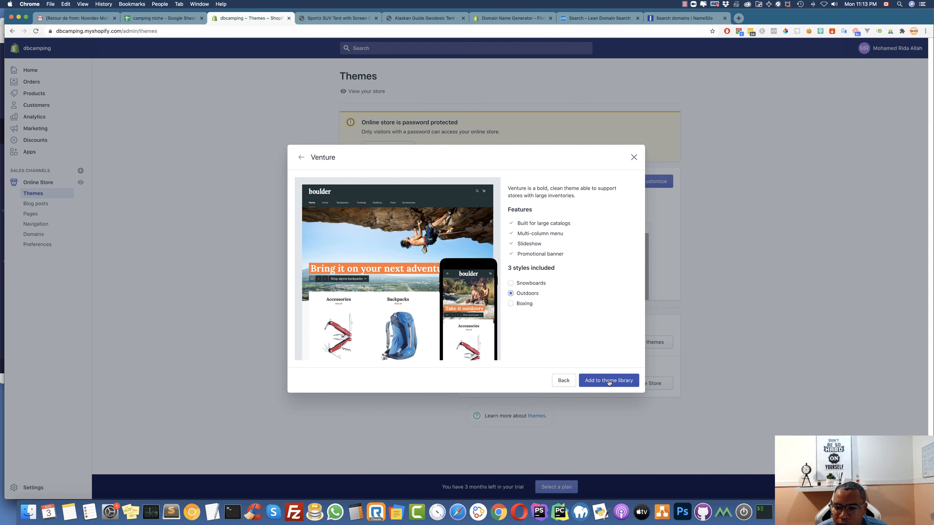
left_click(609, 382)
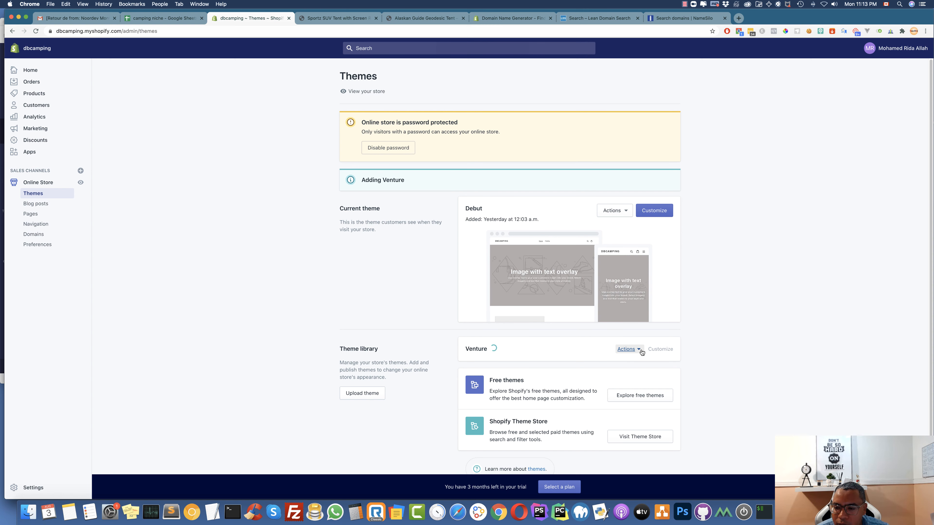
left_click(627, 349)
left_click(521, 357)
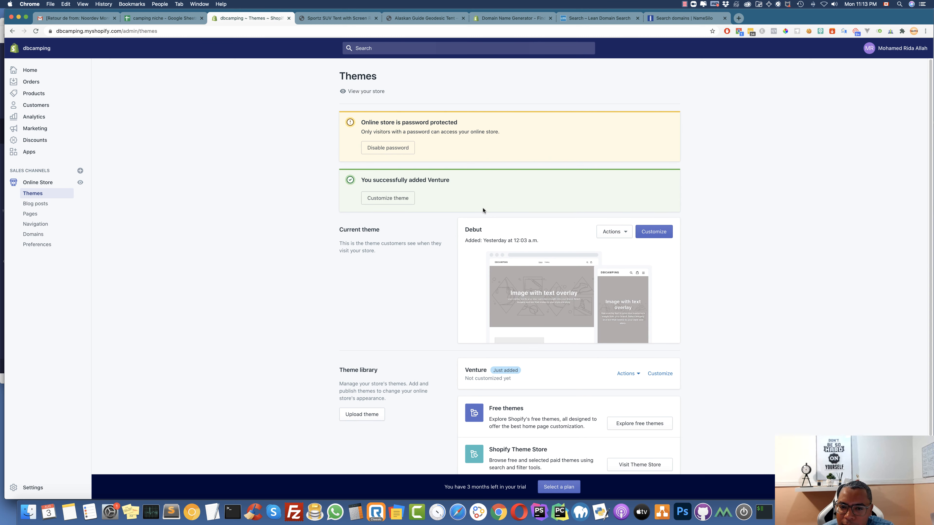
Publish Venture in place of Debut and open it in the theme editor
left_click(629, 374)
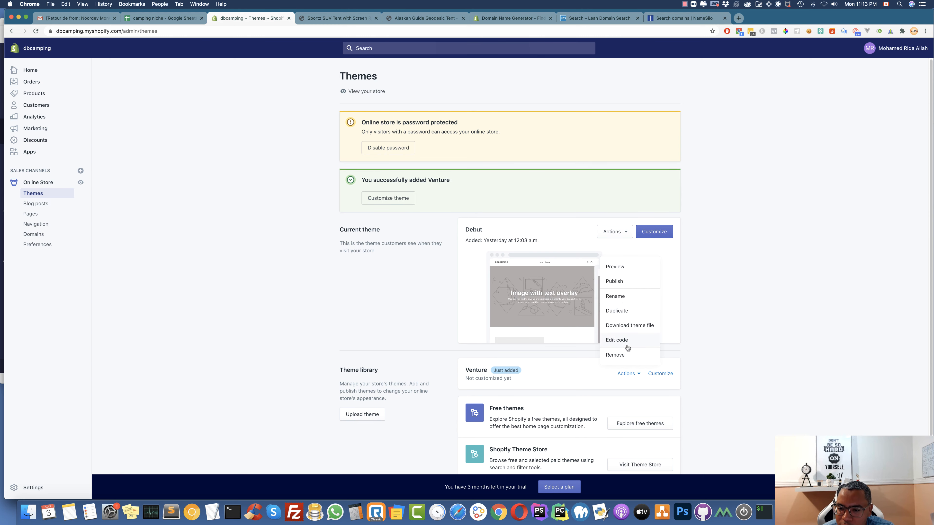
left_click(624, 288)
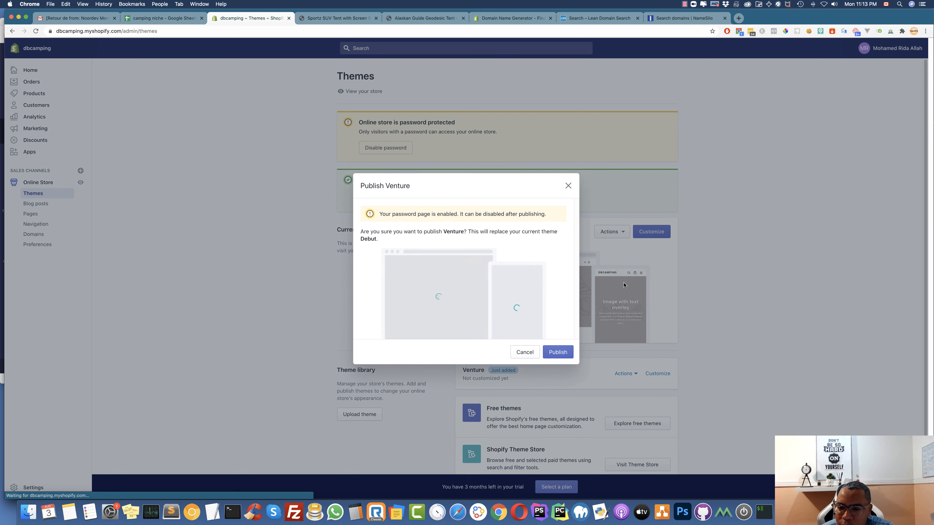
left_click(558, 353)
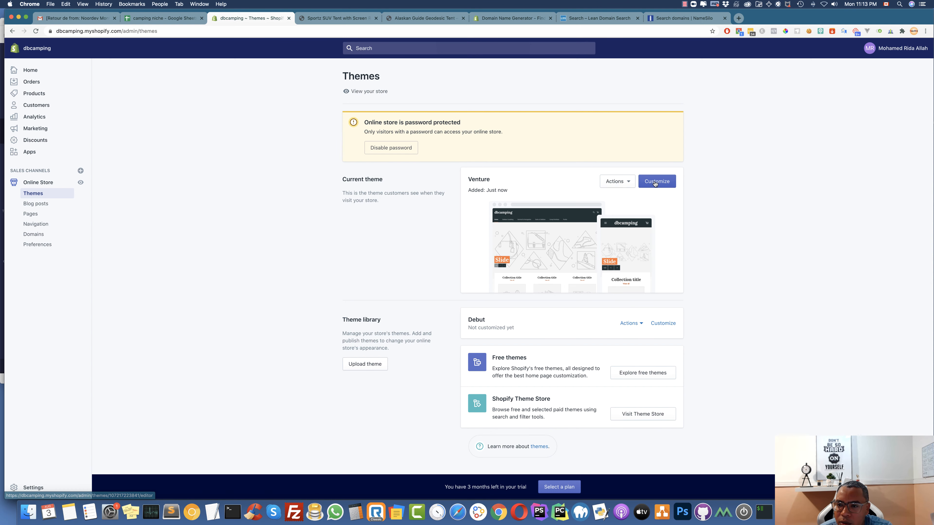
left_click(663, 183)
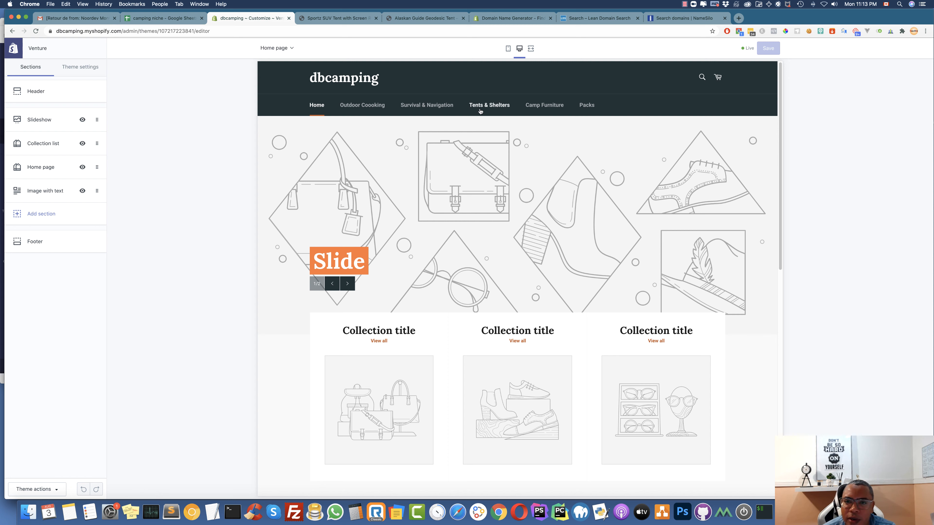
left_click(508, 50)
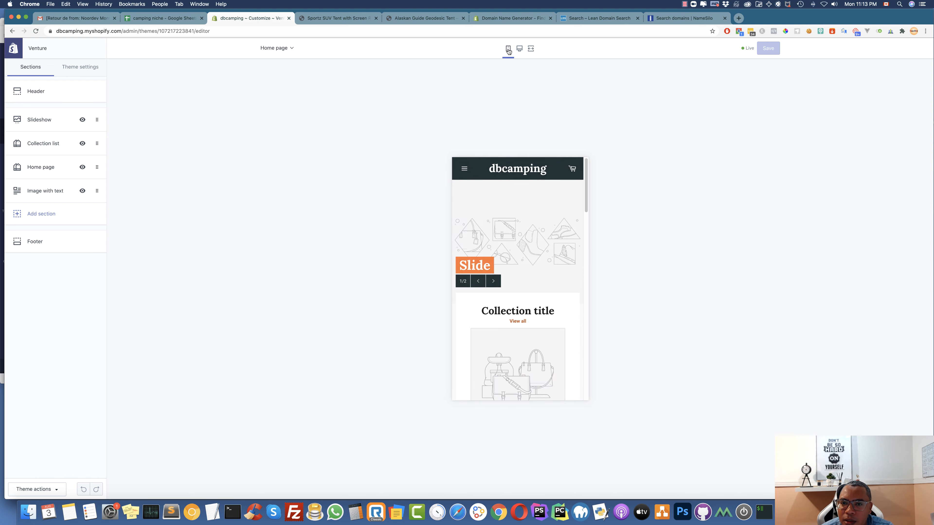
scroll(534, 220, "down", 8)
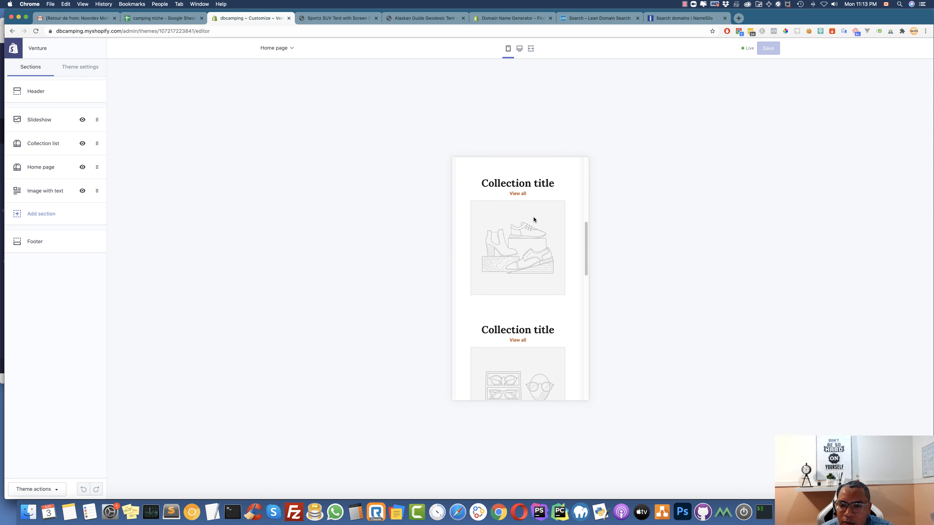
scroll(533, 219, "up", 8)
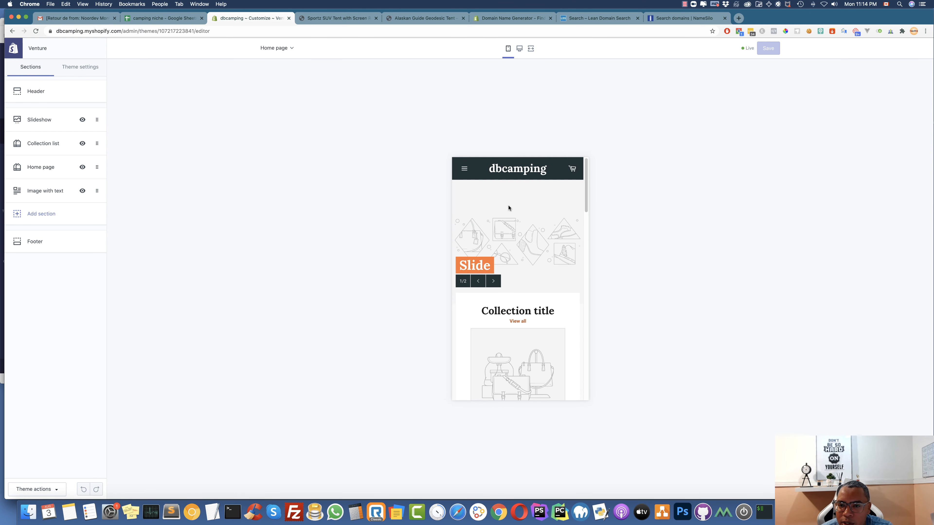
scroll(509, 208, "down", 10)
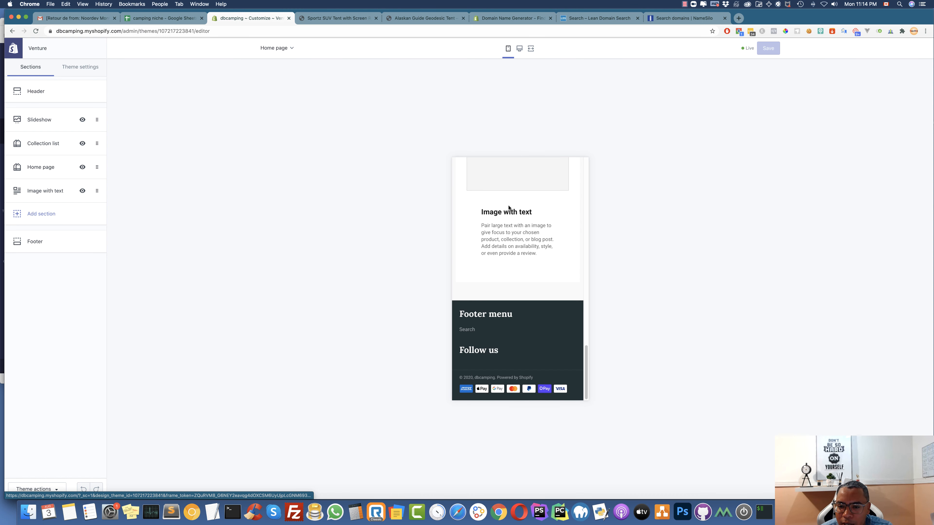
scroll(509, 208, "up", 10)
left_click(474, 170)
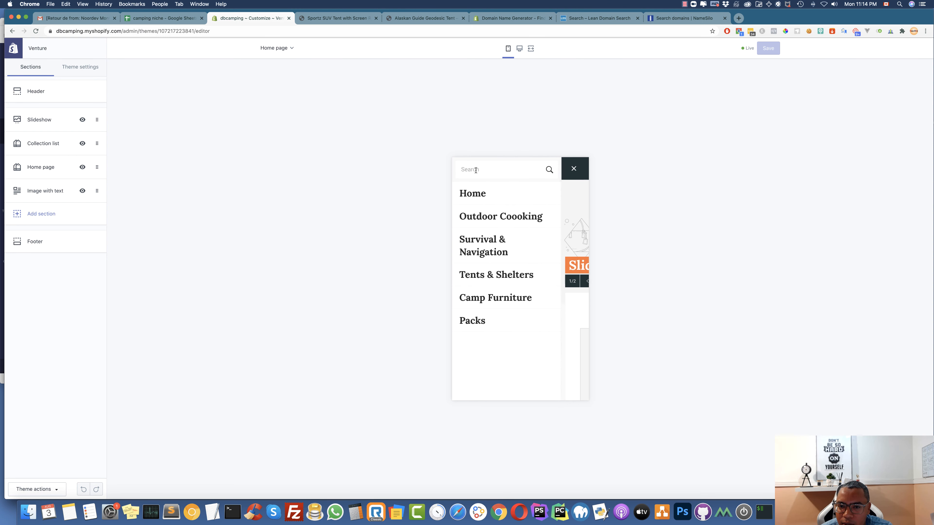
left_click(569, 170)
left_click(519, 48)
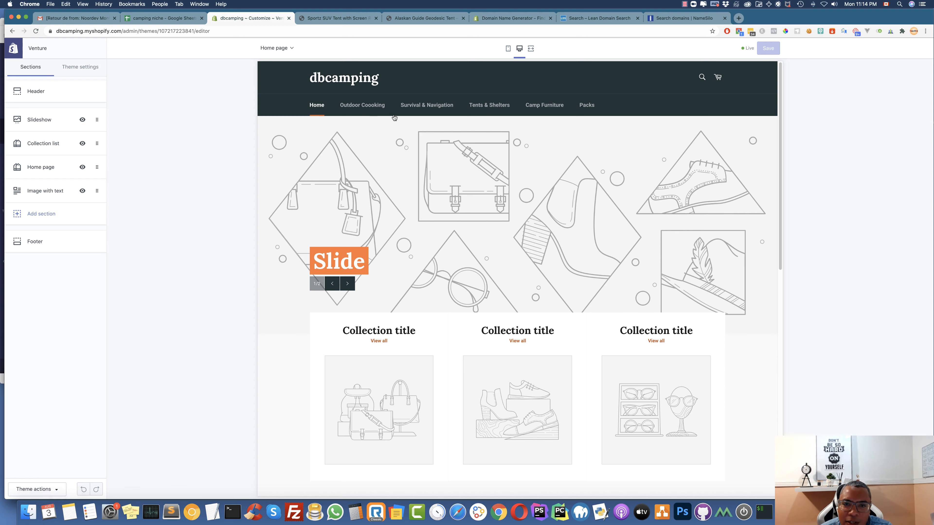
In the header settings, set the logo width to 450 and enable the announcement bar
left_click(33, 92)
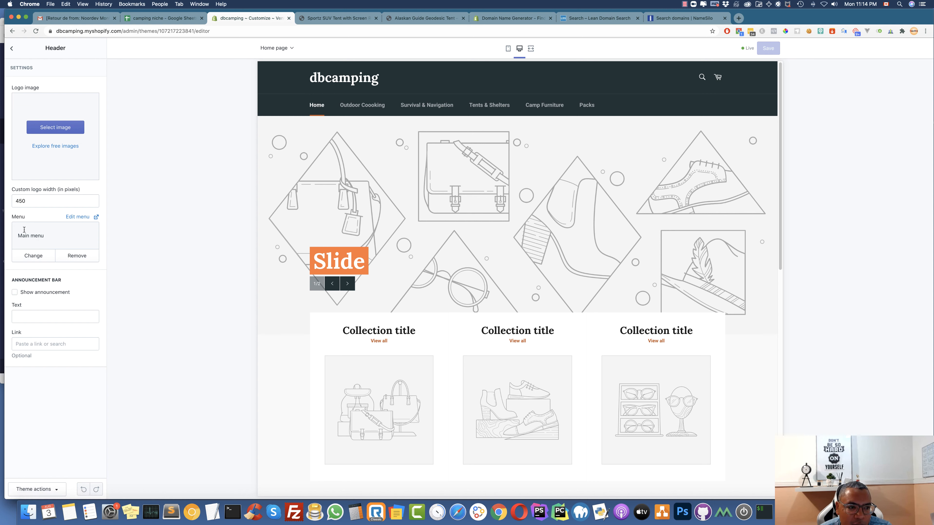
left_click_drag(46, 236, 15, 237)
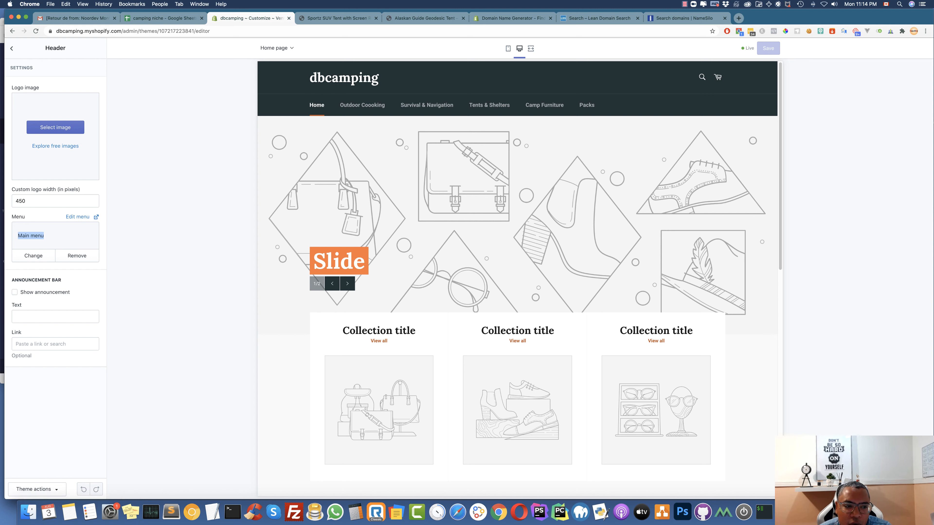
left_click(15, 292)
Enter 'Free shipping for orders above $50' as the announcement, with no link, and save
left_click(39, 318)
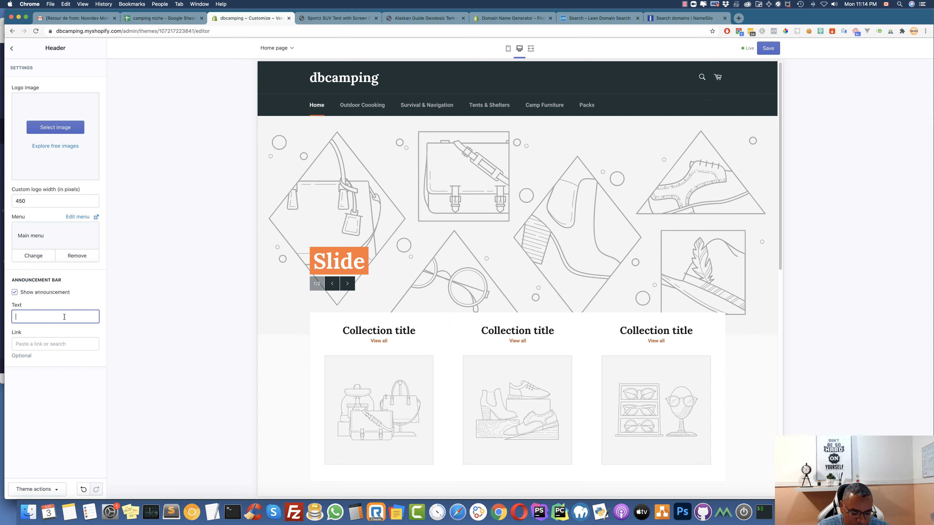
type("Free shiping")
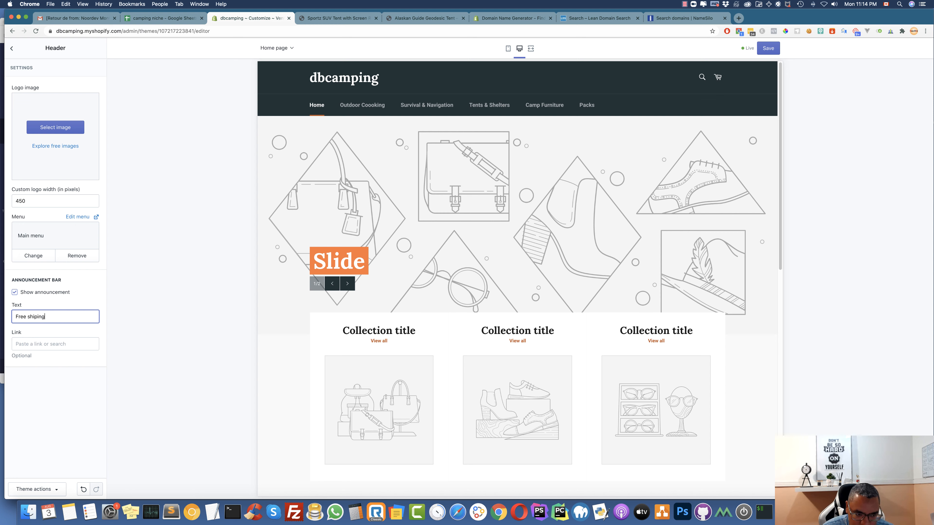
key("BackSpace")
key("BackSpace")
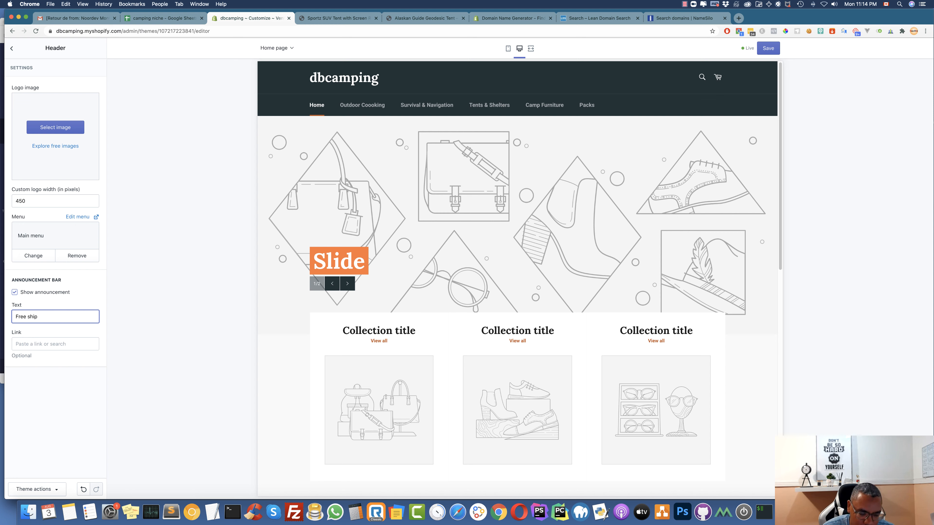
type("ng fo")
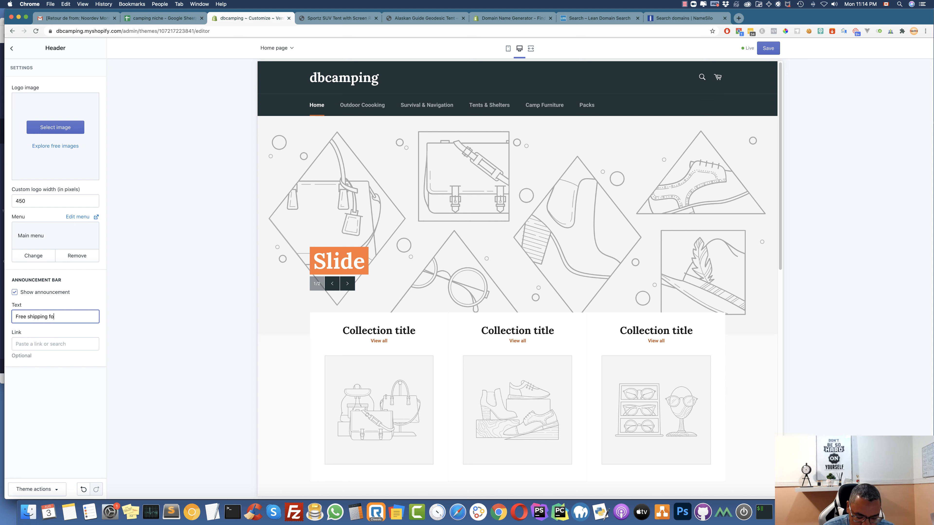
type("r ord")
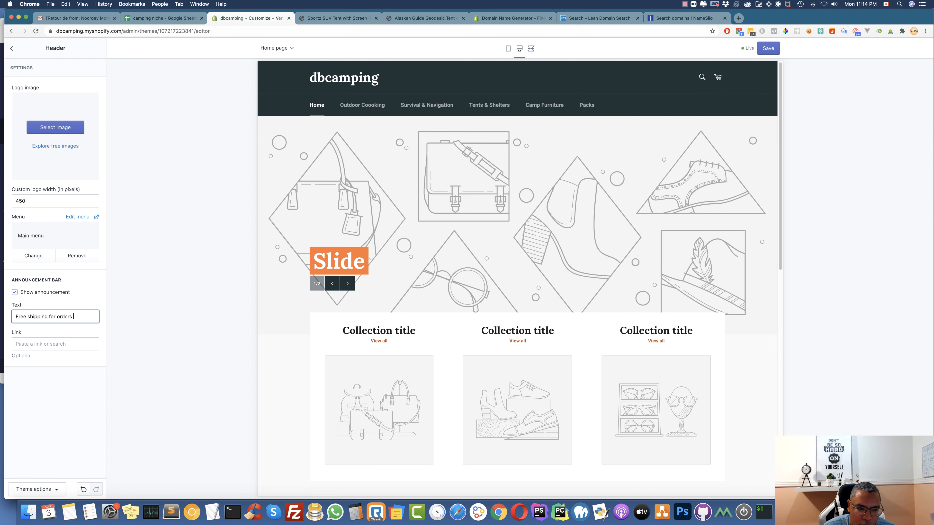
type("ers above ")
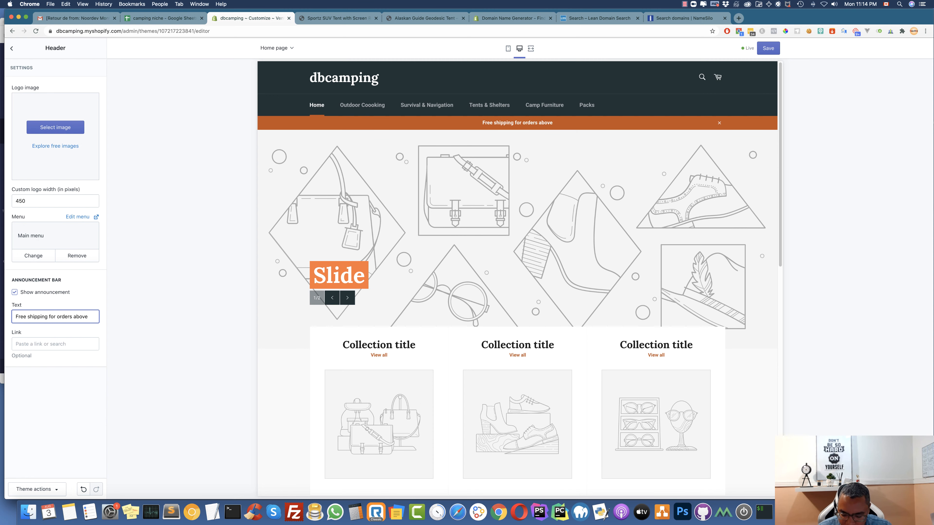
type("$50")
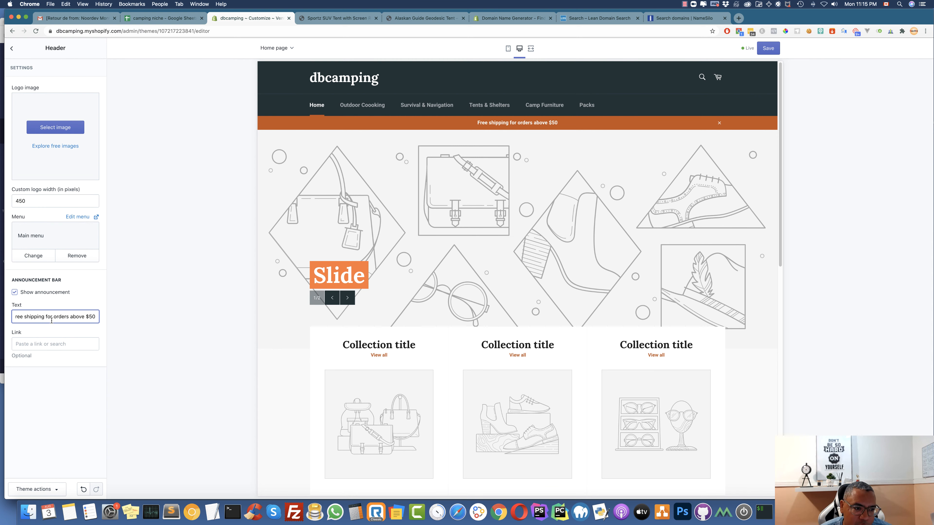
left_click(47, 344)
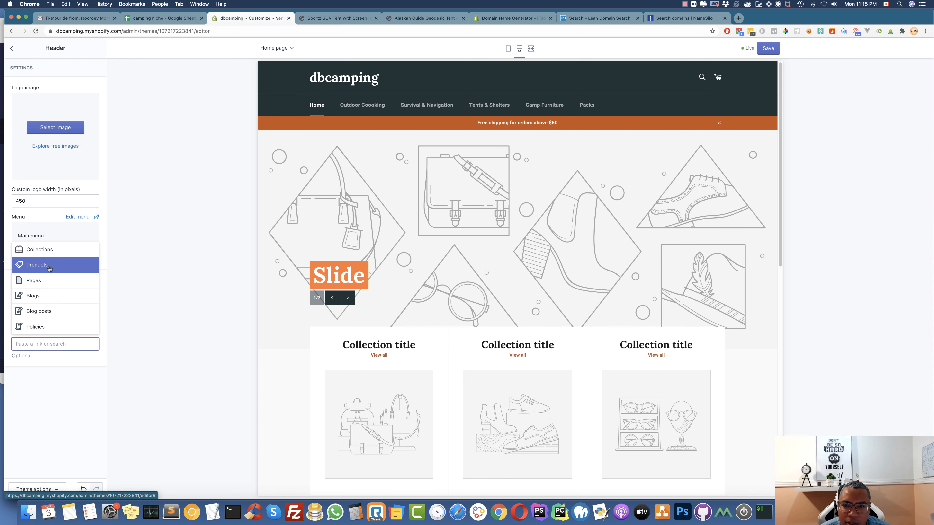
left_click(57, 377)
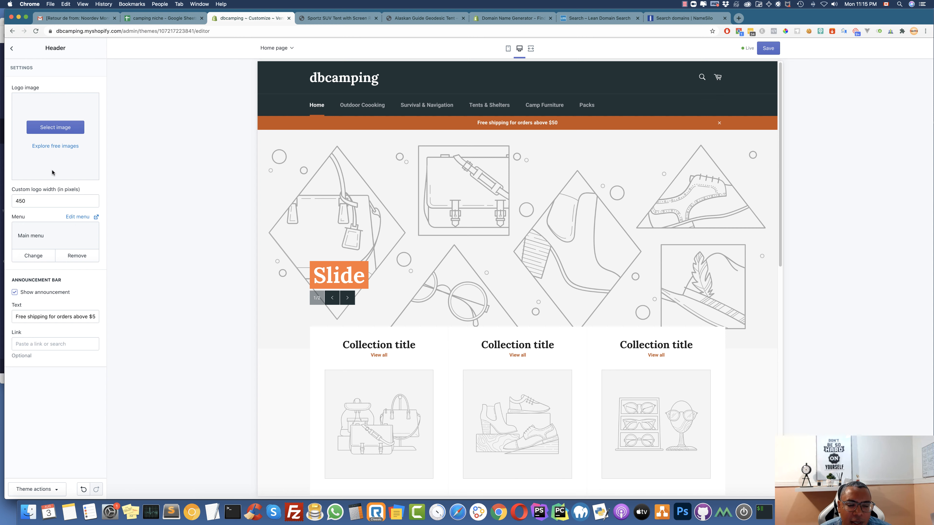
left_click(768, 48)
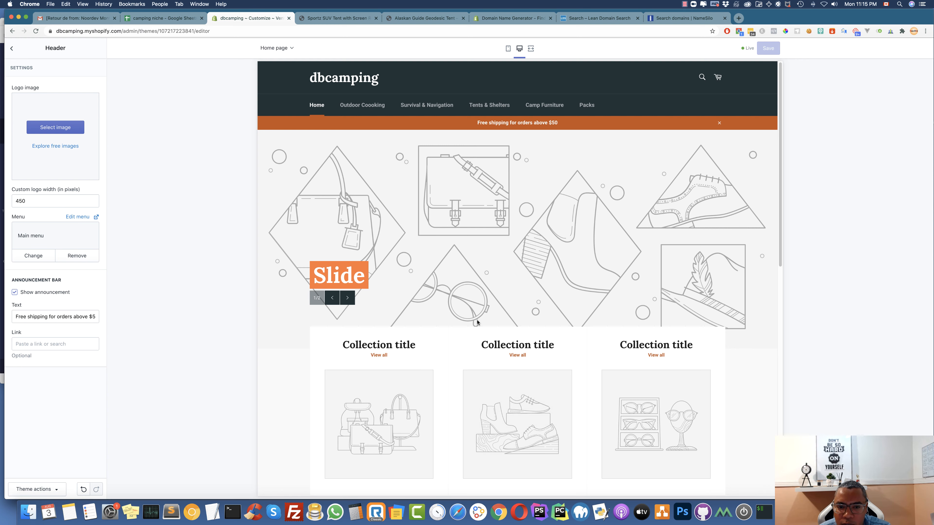
scroll(477, 322, "down", 15)
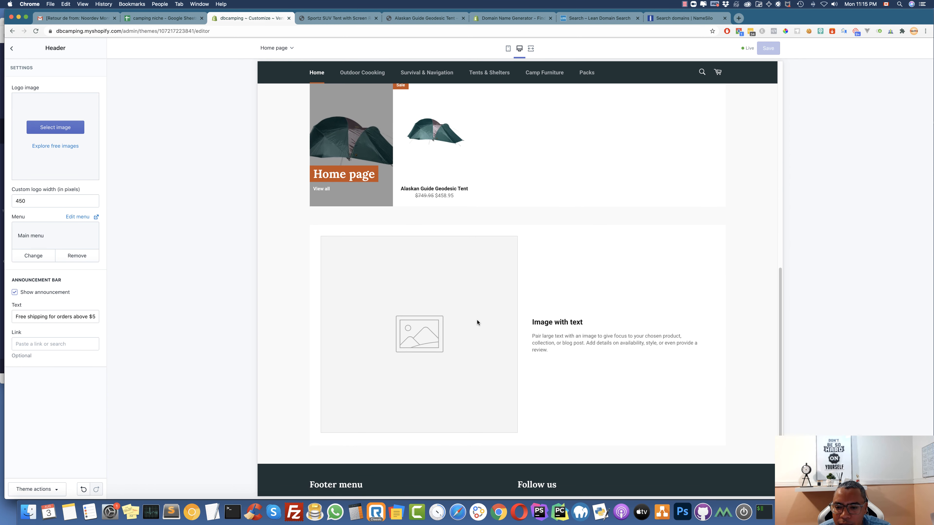
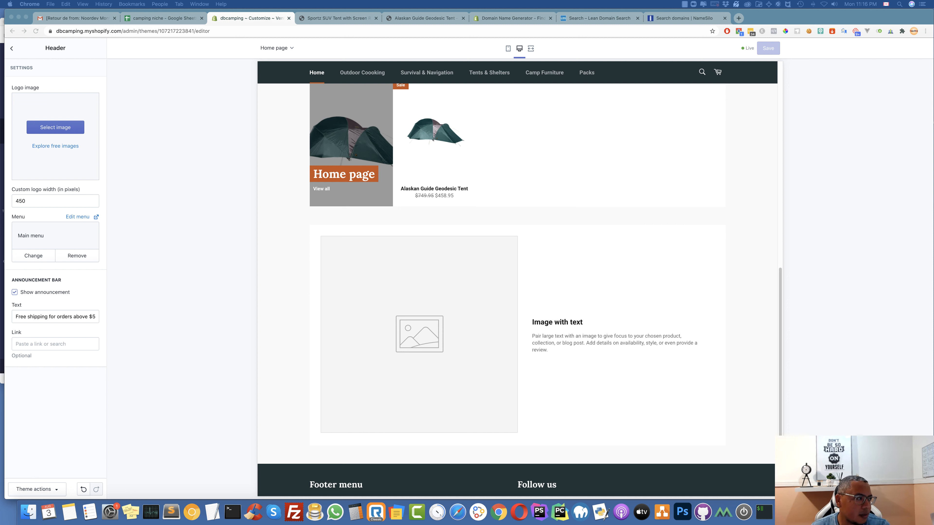
Bring the Opera window showing the Placeit home page in front of the Shopify theme editor
left_click_drag(15, 225, 175, 262)
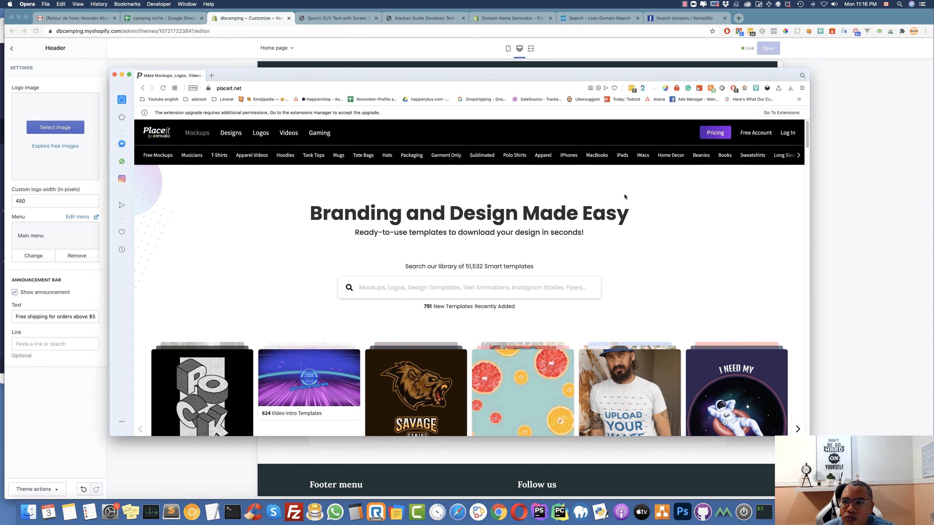
Log in to Placeit with the saved account, then open Canva in a new tab via Google
left_click(787, 134)
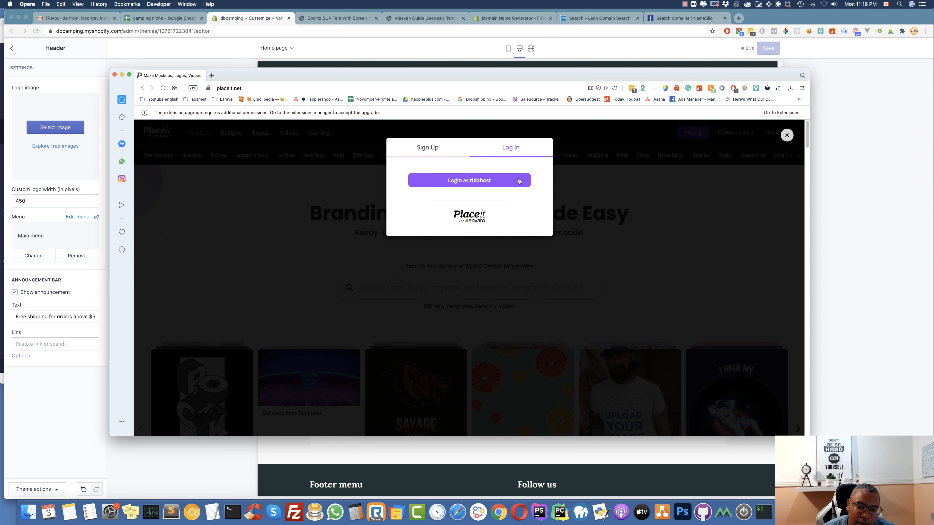
left_click(455, 181)
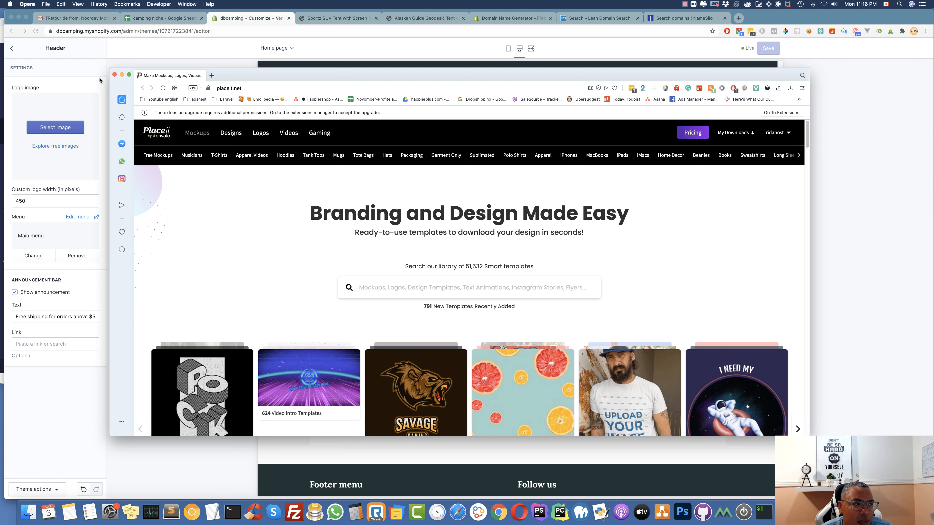
left_click(212, 75)
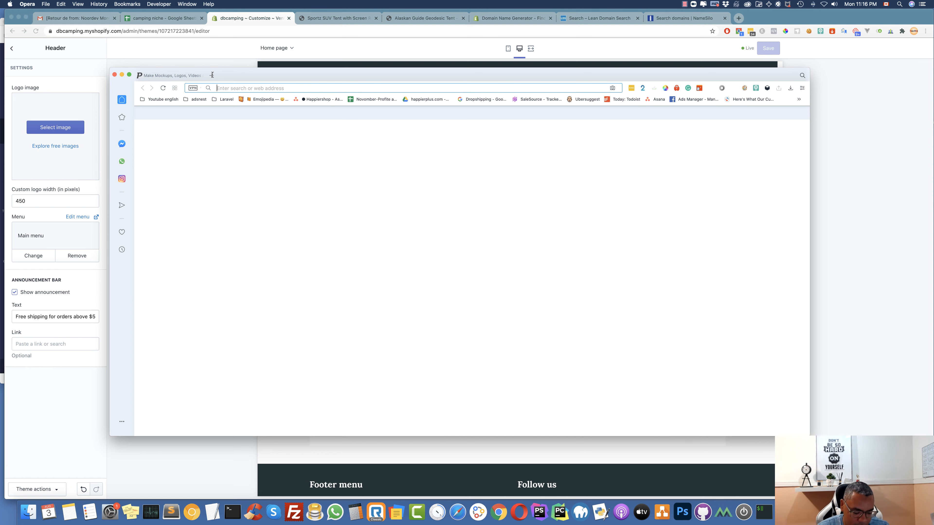
type("canva")
key("Return")
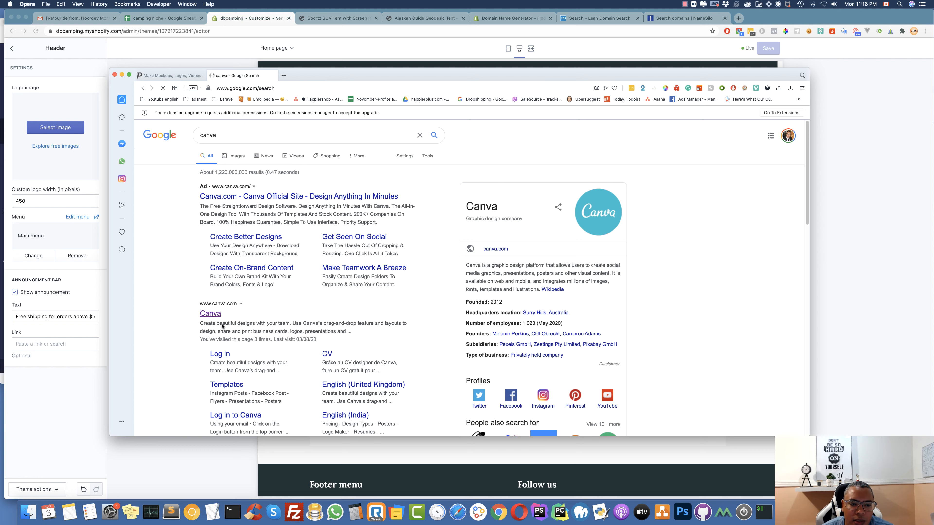
left_click(215, 316)
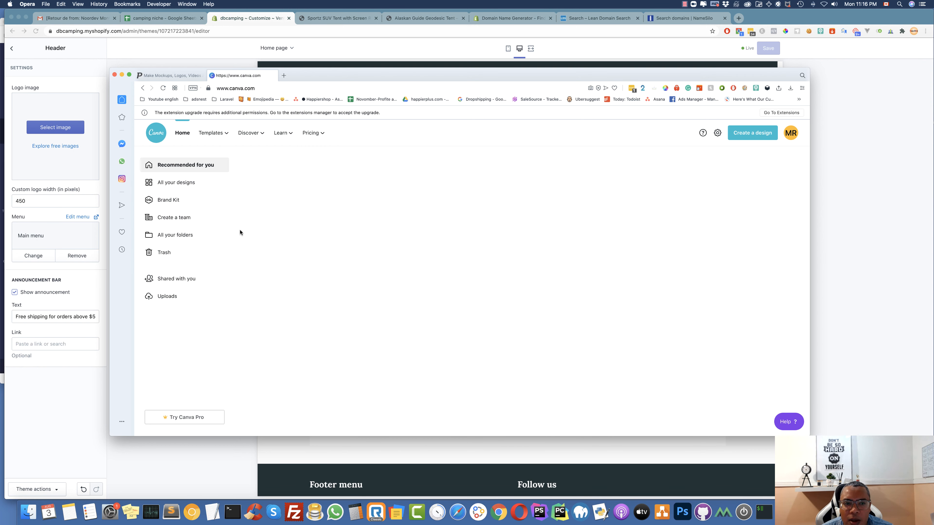
In another tab, search 'shopify logo generator' and open the Hatchful logo maker result
left_click_drag(320, 79, 301, 78)
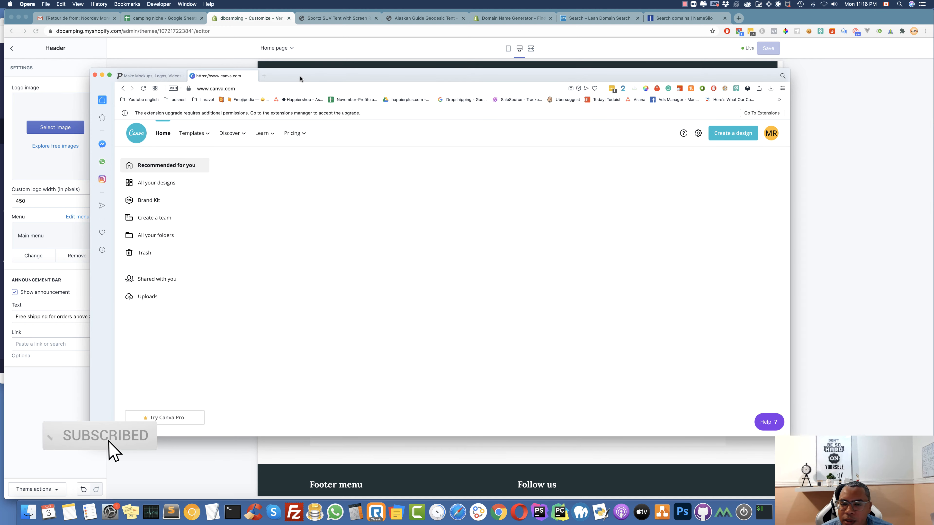
left_click(264, 76)
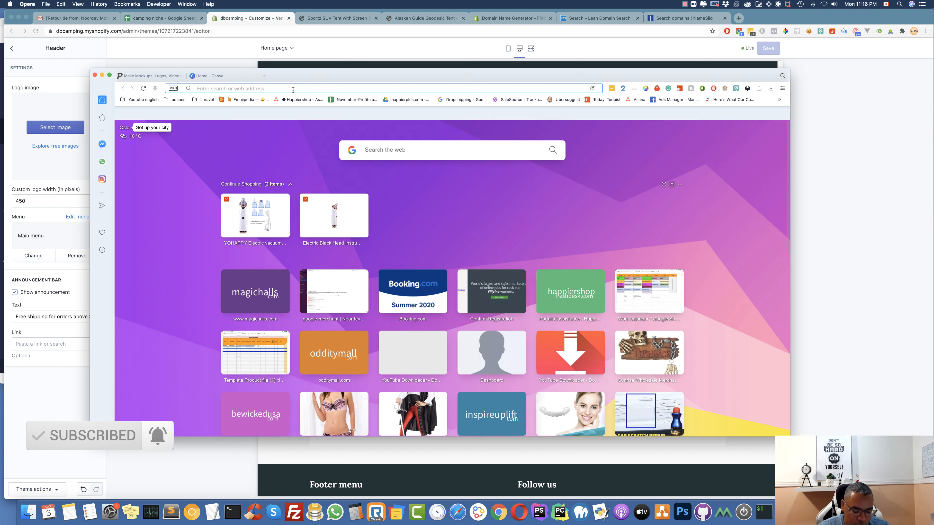
type("sho")
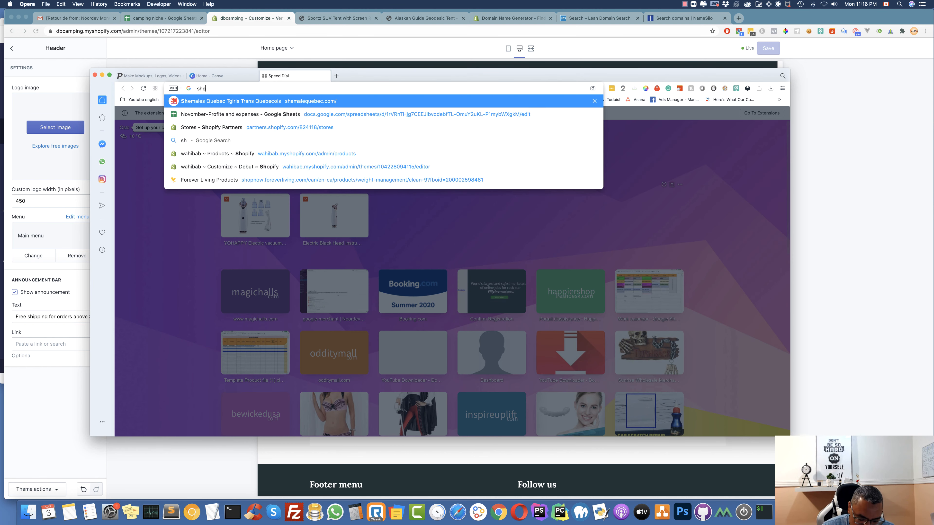
type("p")
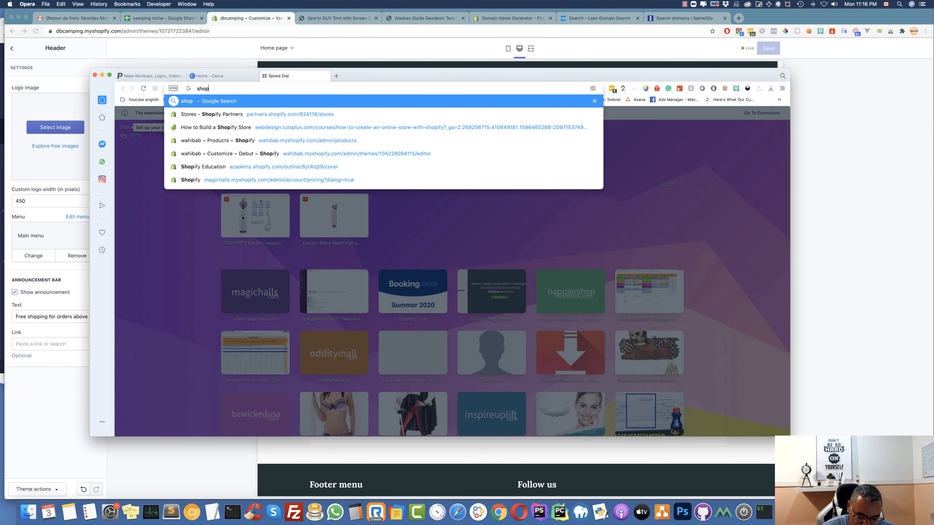
type("ify log")
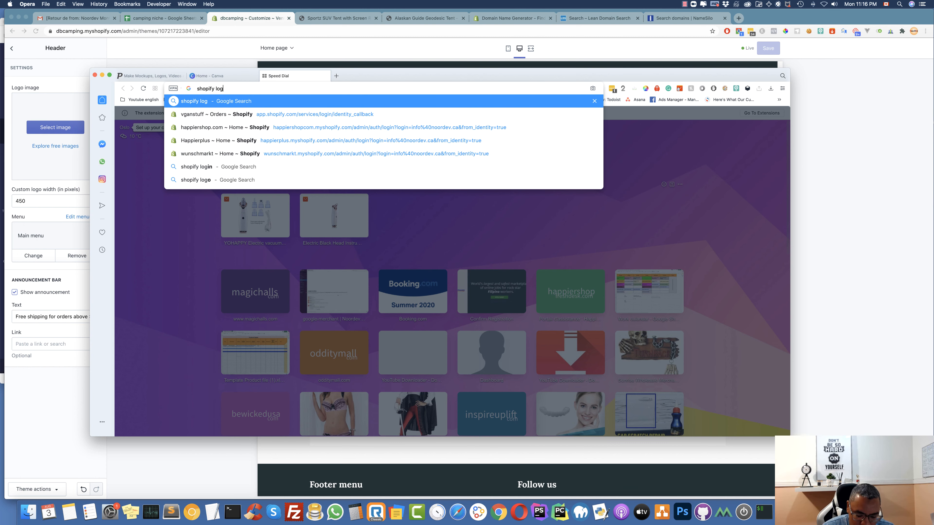
type("o g")
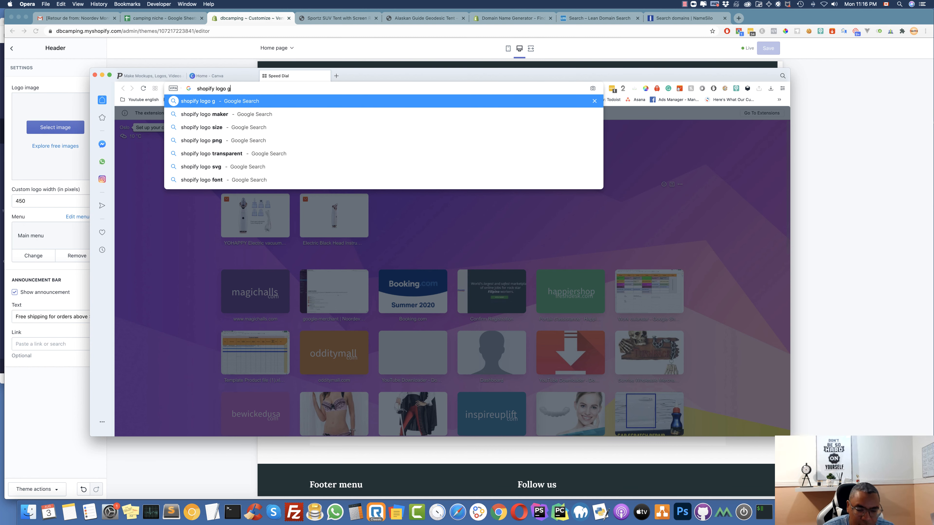
key("Down")
key("Return")
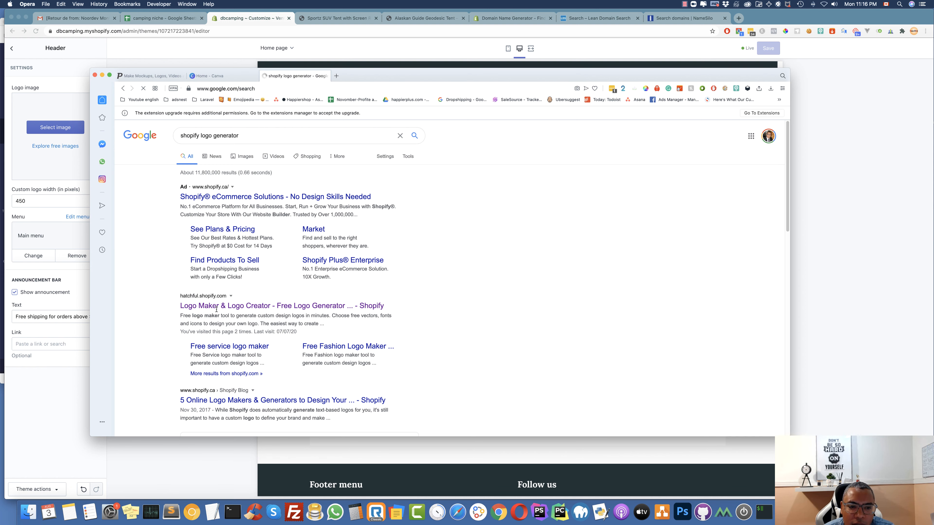
scroll(217, 309, "down", 2)
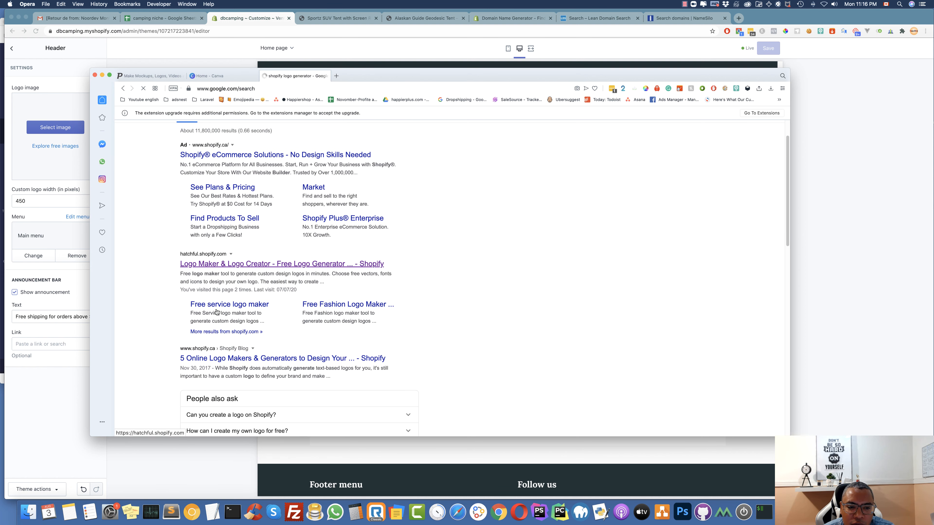
left_click(230, 264)
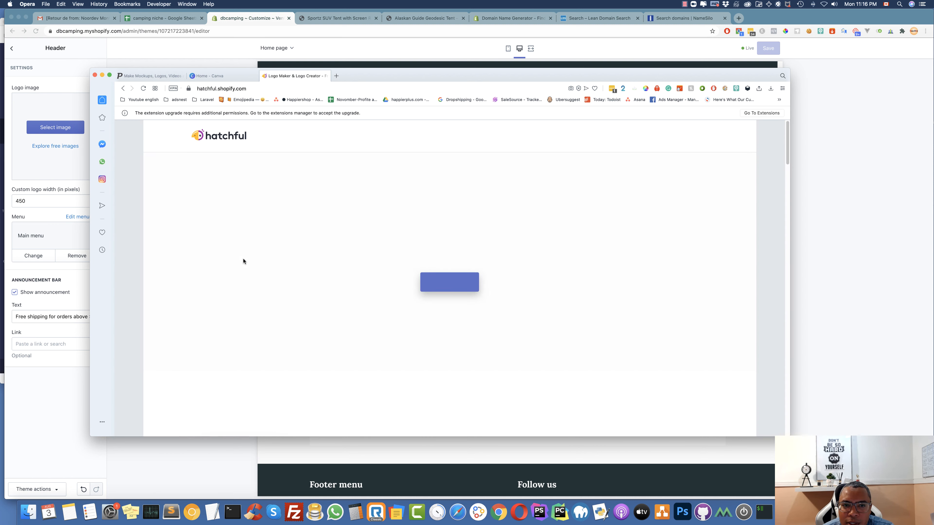
Start a new Hatchful logo and copy the page address
left_click(458, 288)
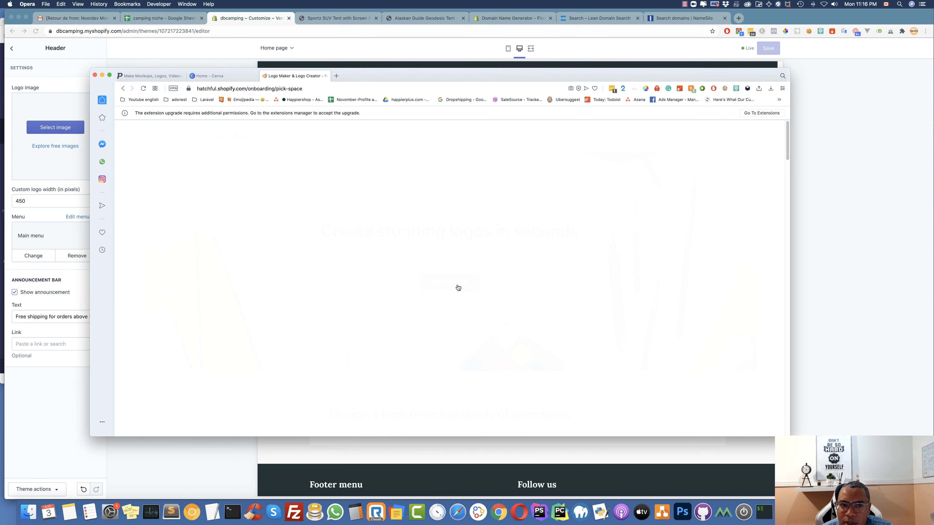
left_click(286, 91)
right_click(286, 90)
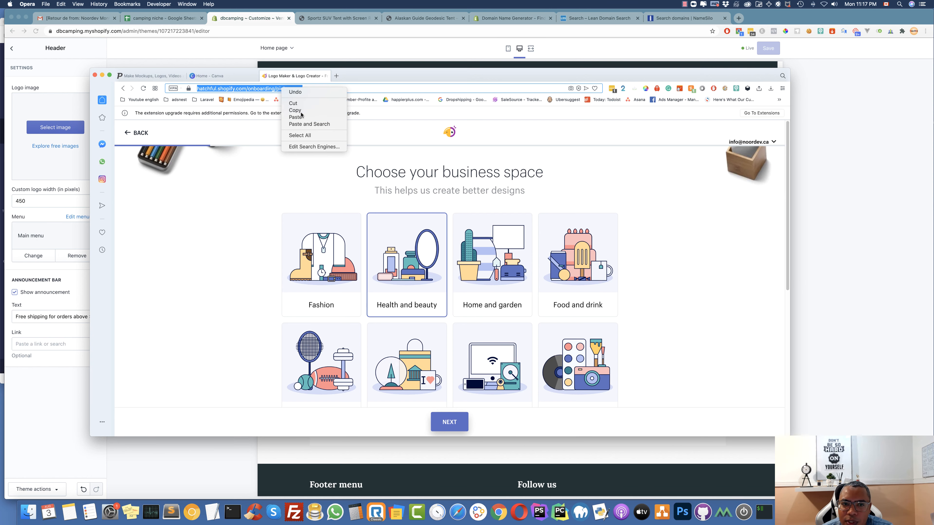
left_click(301, 112)
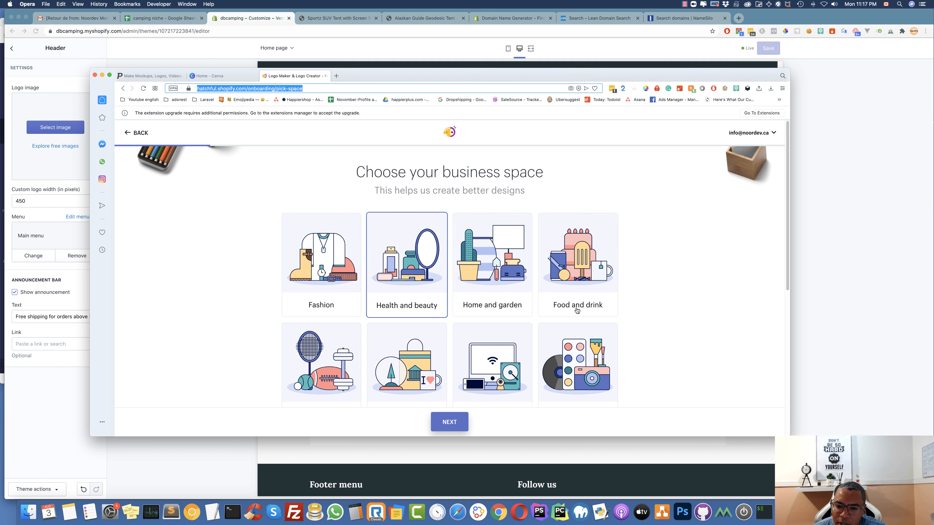
Choose None of the above as the business space
scroll(479, 322, "down", 3)
scroll(479, 322, "down", 4)
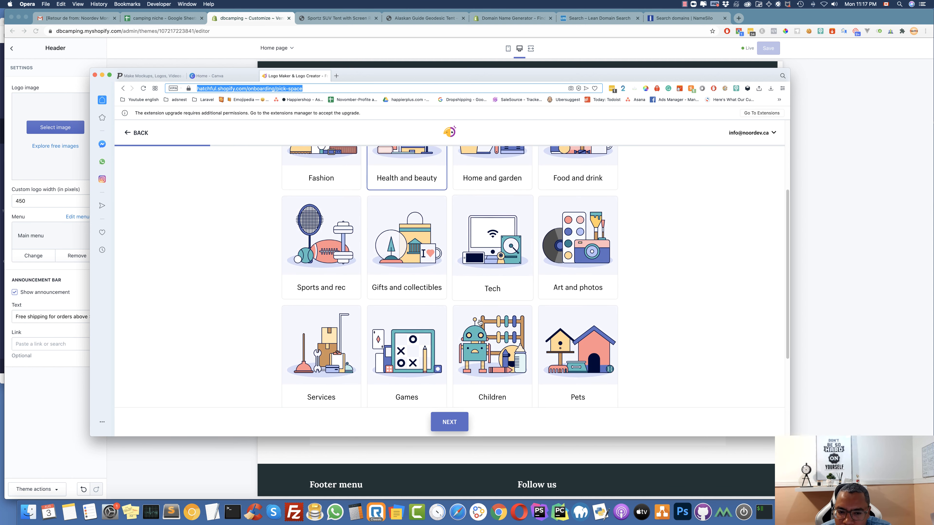
scroll(480, 322, "down", 3)
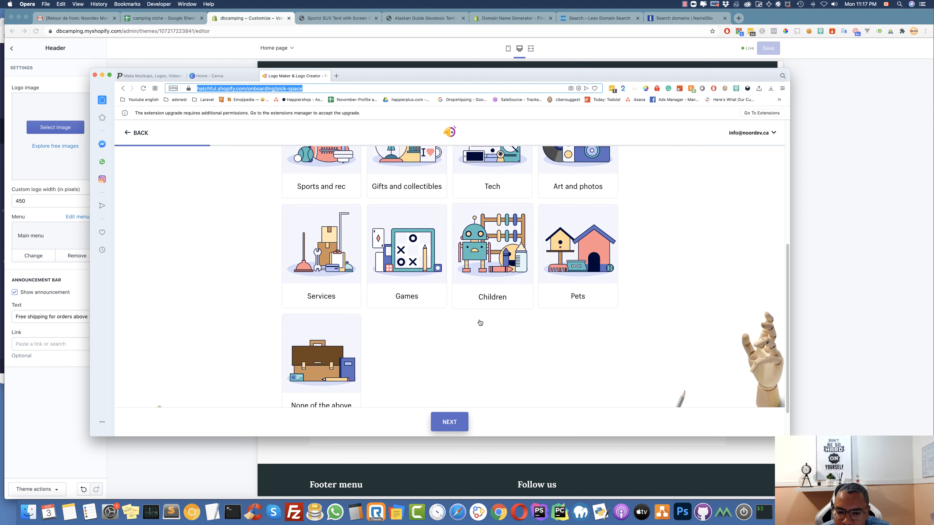
scroll(479, 323, "up", 8)
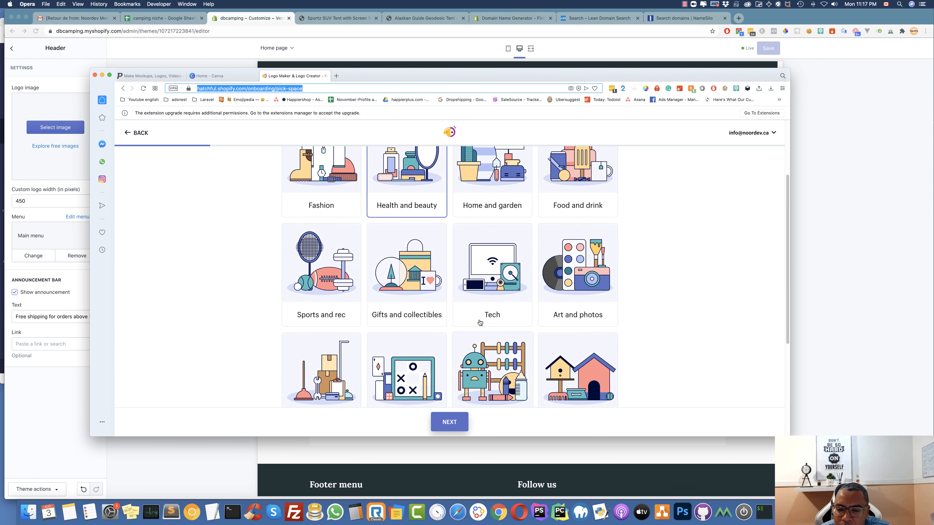
scroll(479, 322, "up", 1)
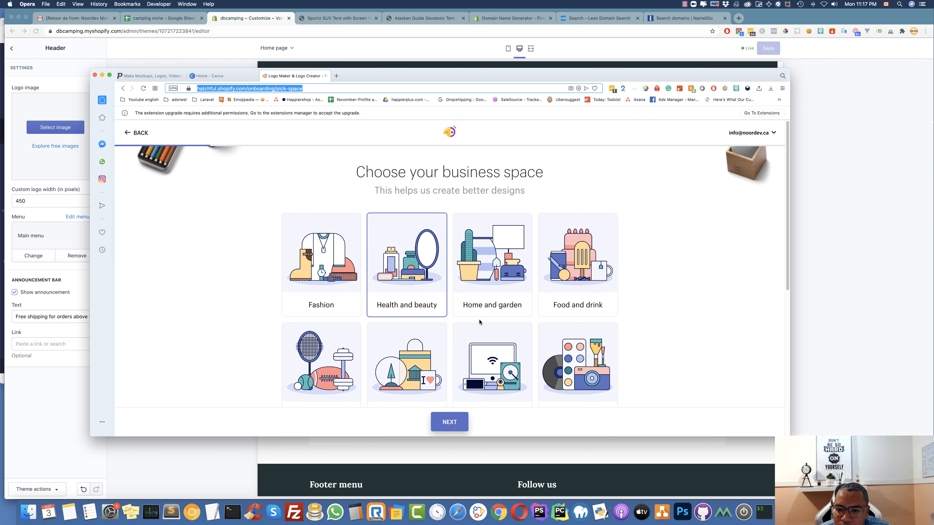
scroll(479, 322, "down", 9)
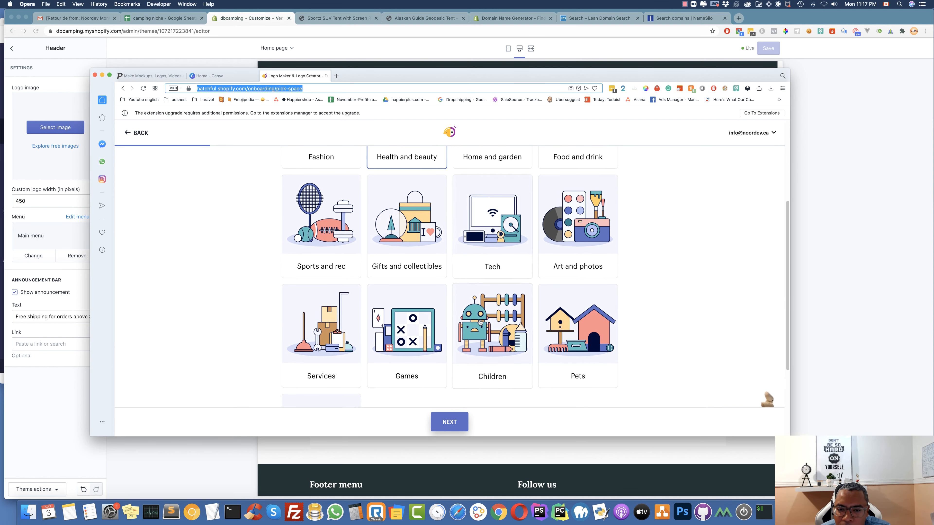
left_click(318, 321)
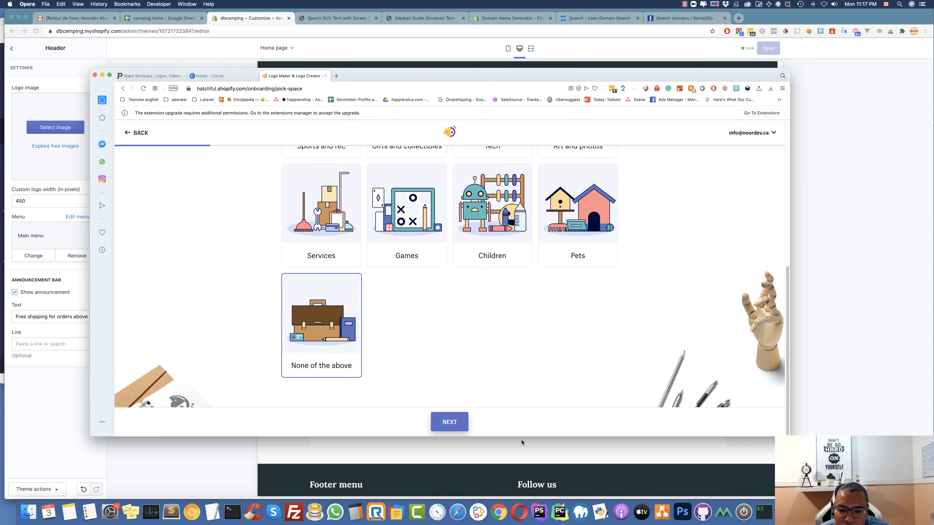
left_click(449, 422)
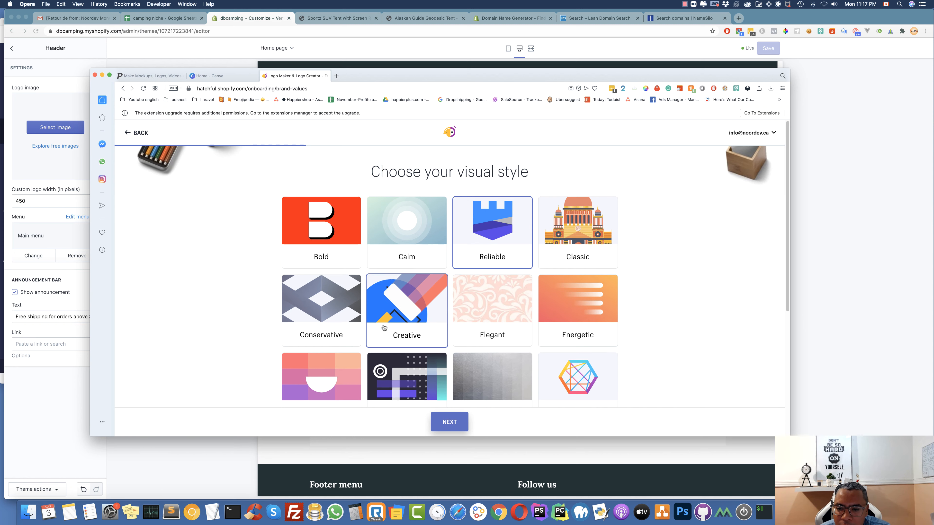
Pick the Reliable, Creative and Modern visual styles and continue to the business name
scroll(384, 328, "down", 4)
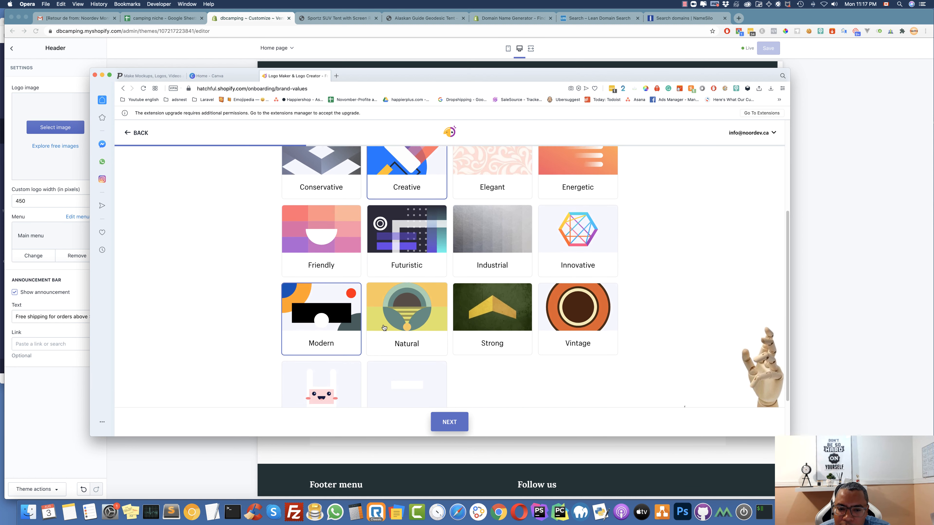
scroll(385, 327, "down", 2)
scroll(384, 327, "up", 3)
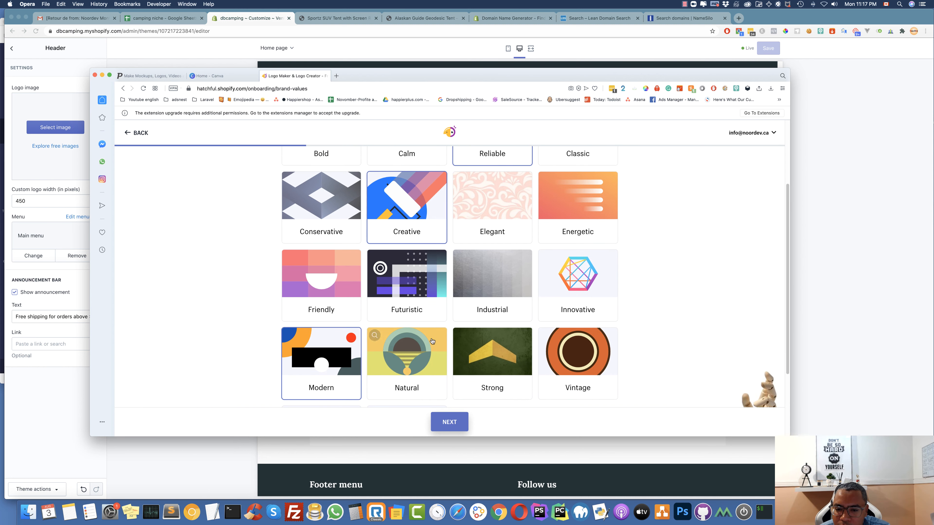
left_click(461, 335)
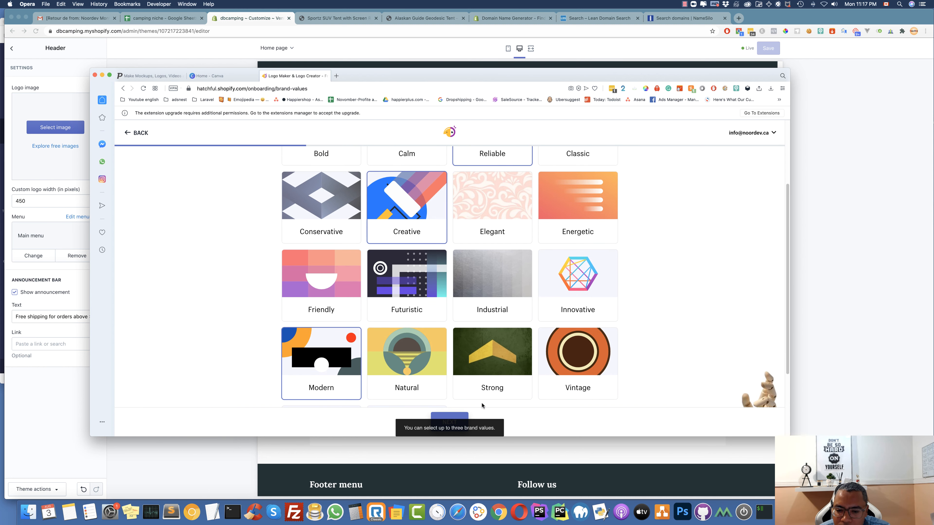
scroll(482, 402, "down", 1)
scroll(510, 271, "up", 3)
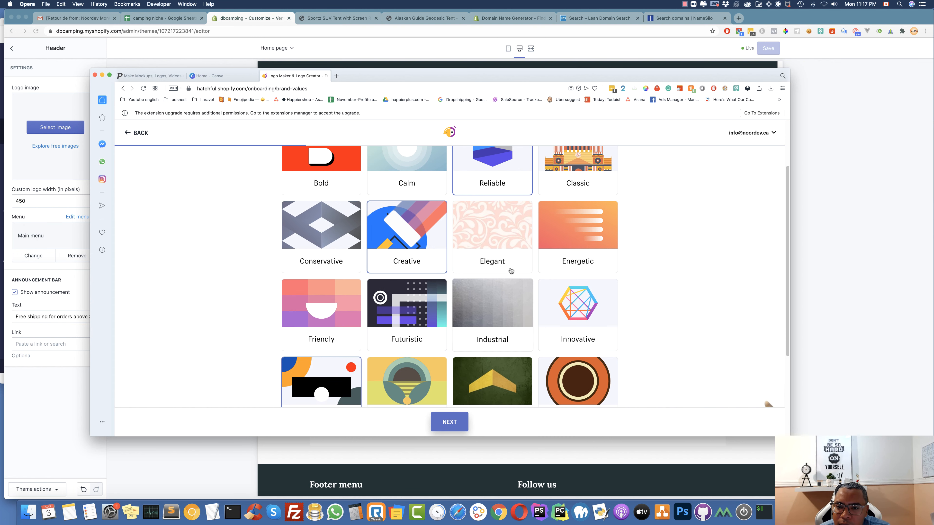
left_click(460, 290)
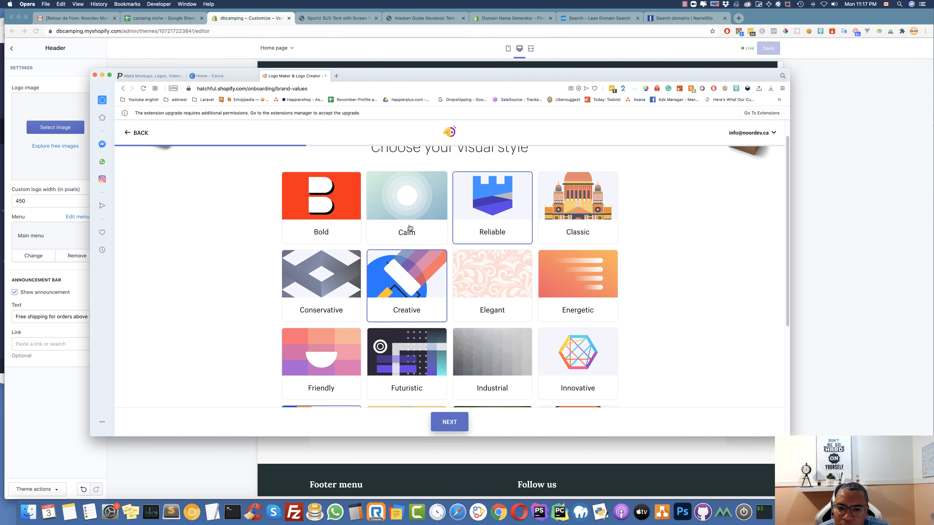
left_click(418, 243)
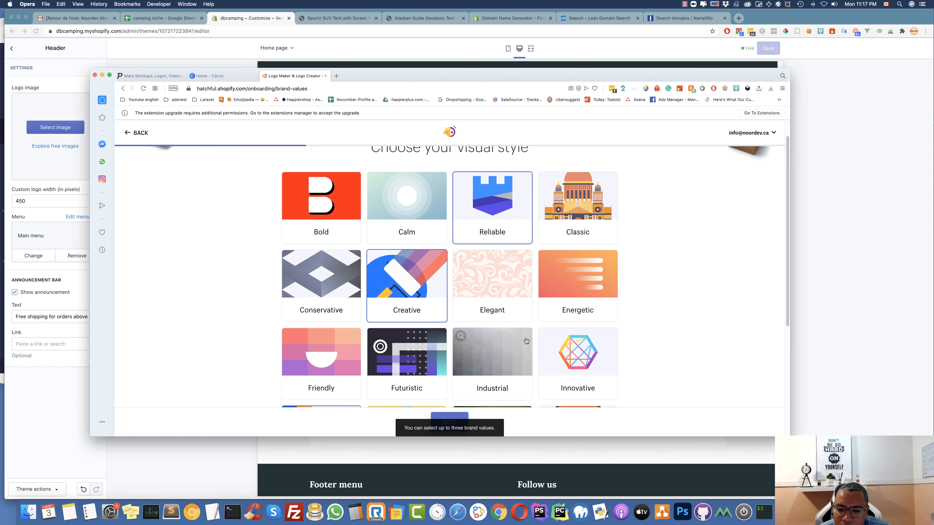
scroll(413, 295, "down", 4)
left_click(449, 423)
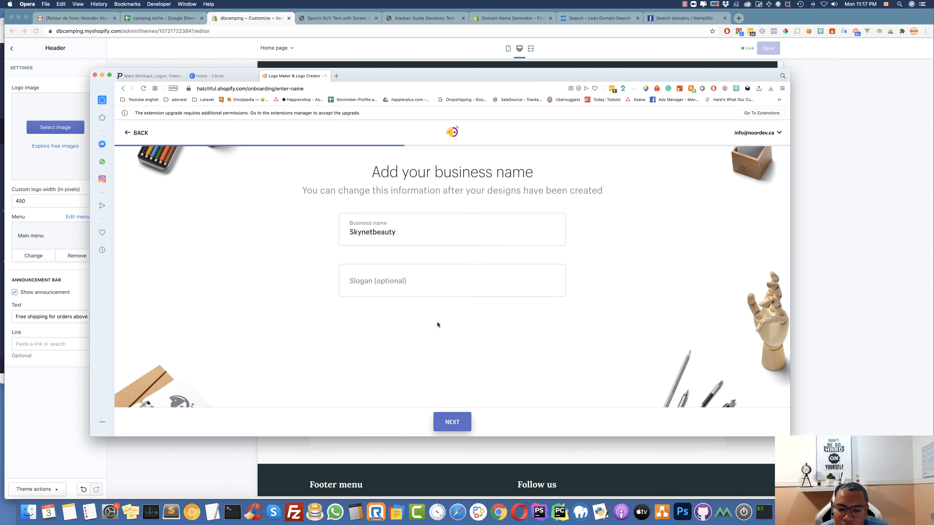
Replace the business name with Dbcamping, leave the slogan empty, keep all six logo usages, and generate logos
left_click_drag(399, 232, 335, 231)
key("BackSpace")
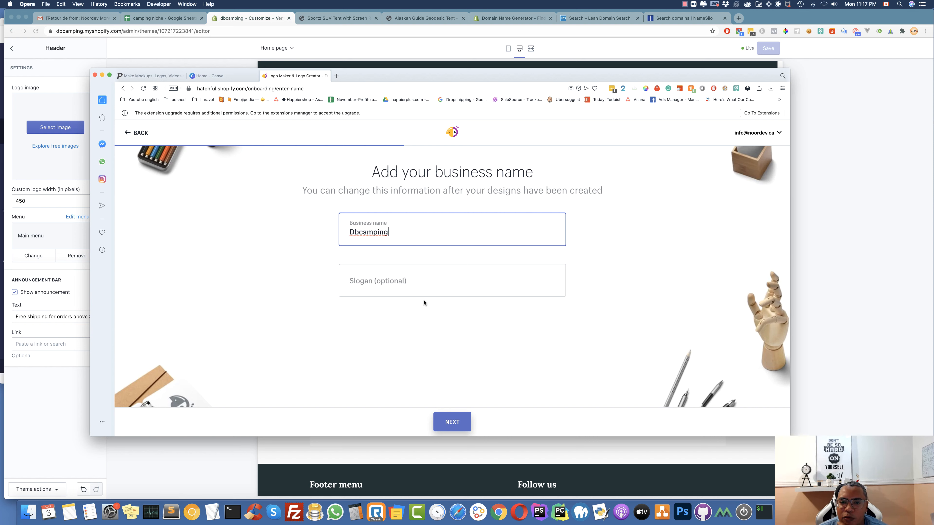
left_click(399, 285)
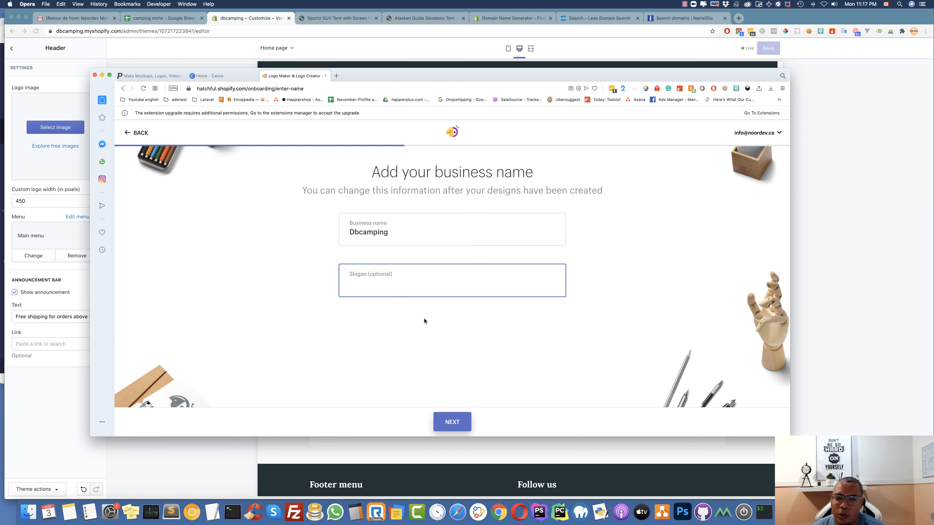
left_click(453, 422)
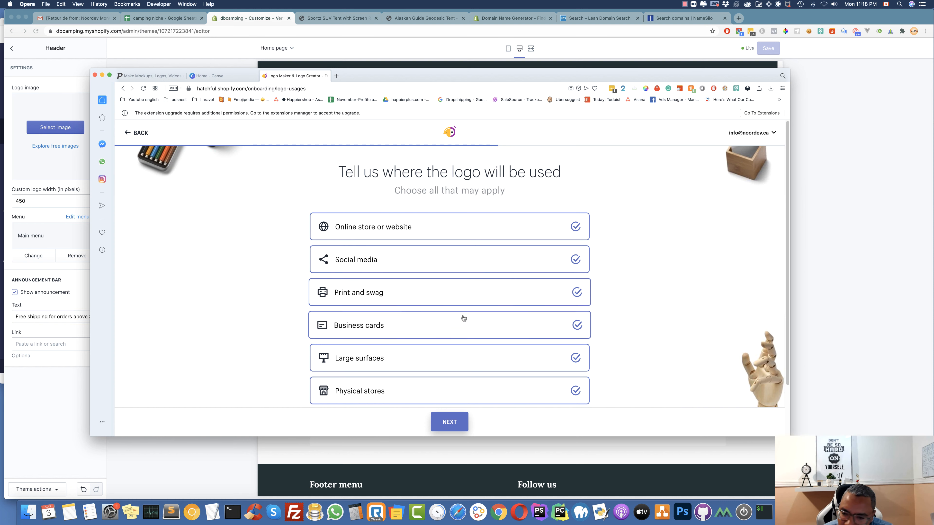
scroll(531, 331, "down", 3)
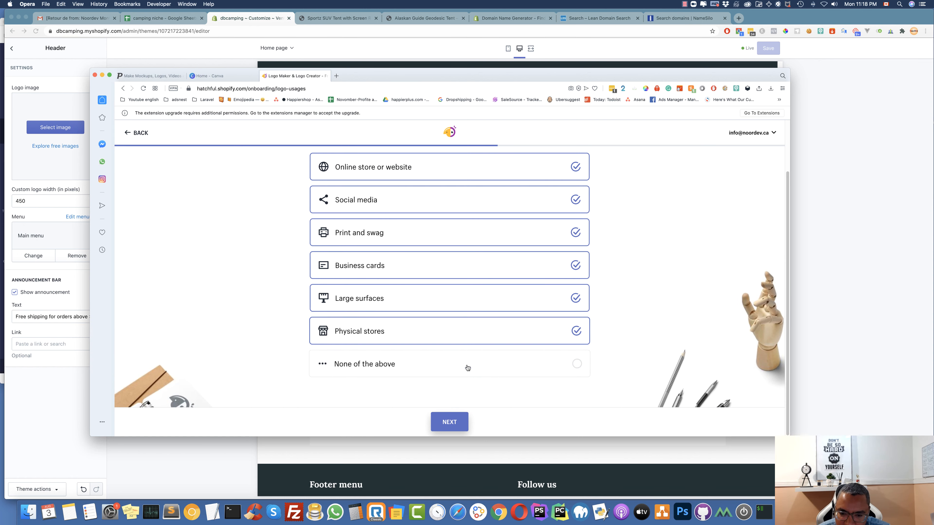
left_click(458, 421)
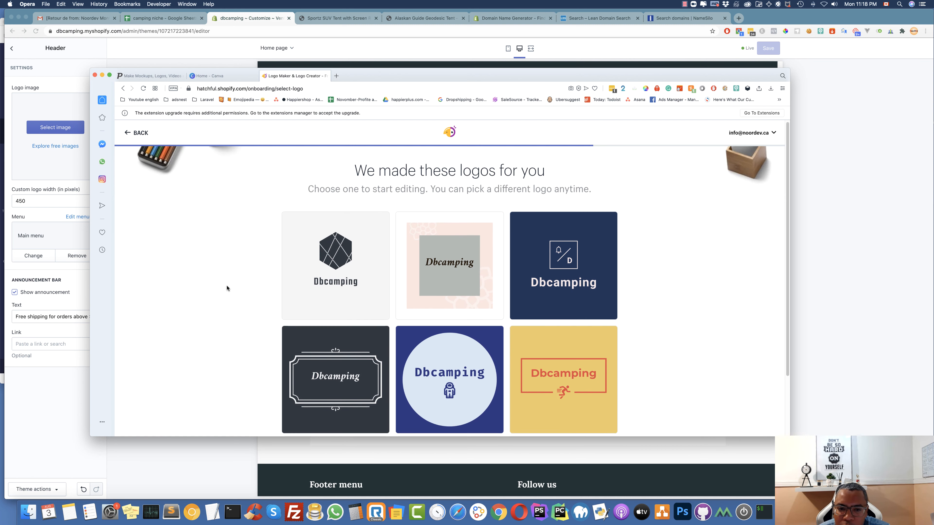
scroll(226, 286, "down", 4)
scroll(226, 287, "down", 8)
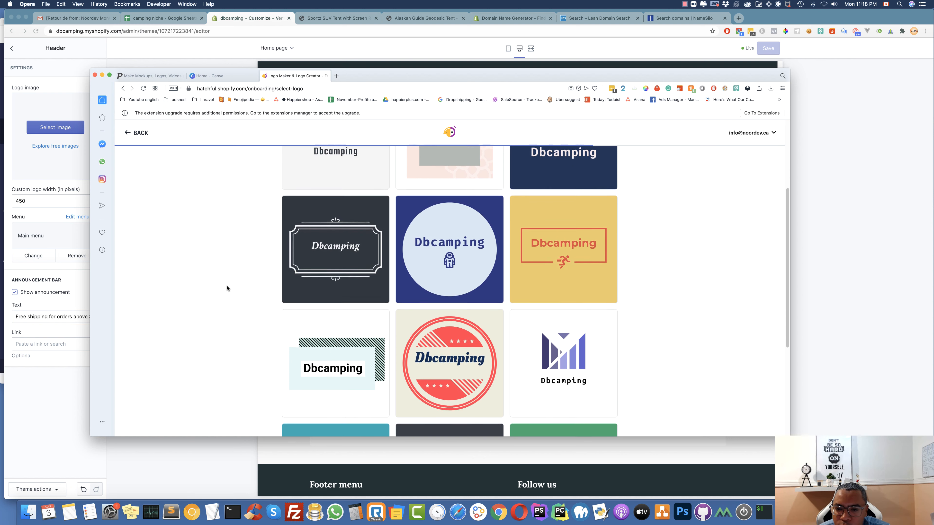
scroll(226, 288, "down", 8)
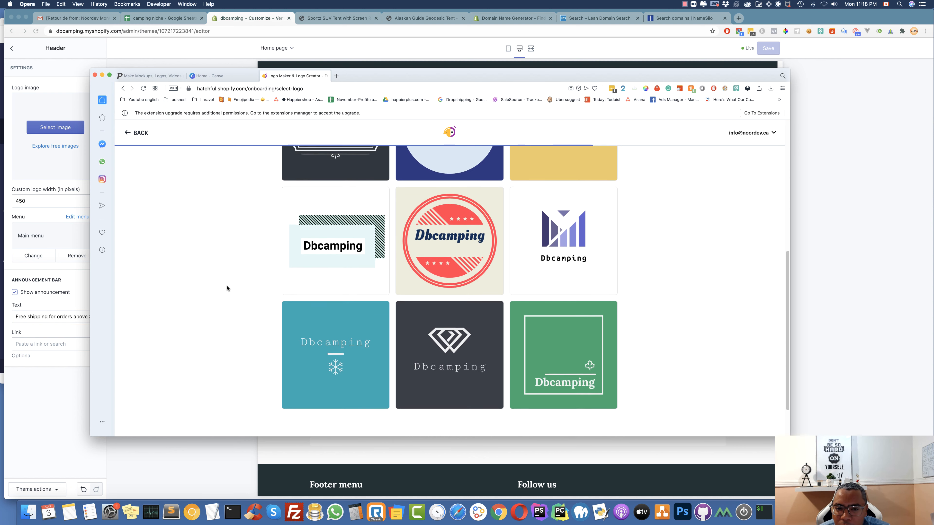
scroll(226, 286, "down", 8)
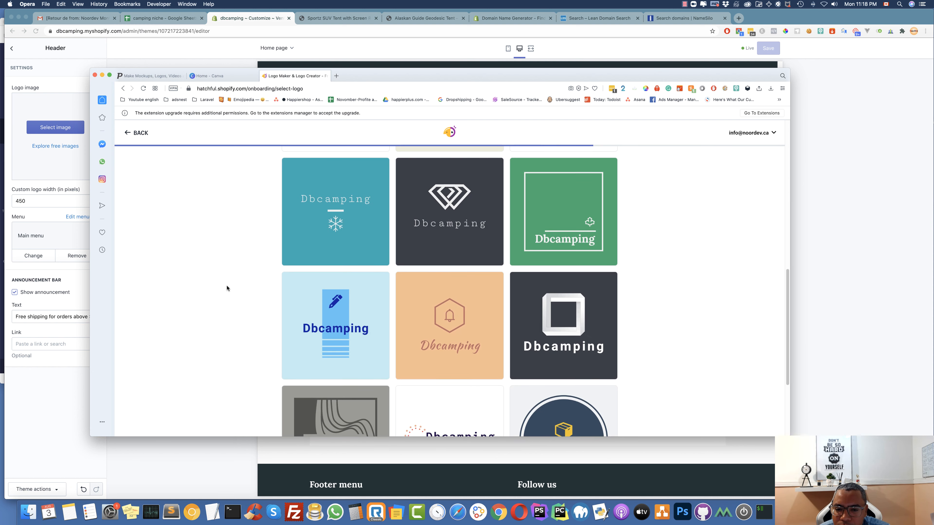
scroll(226, 287, "down", 5)
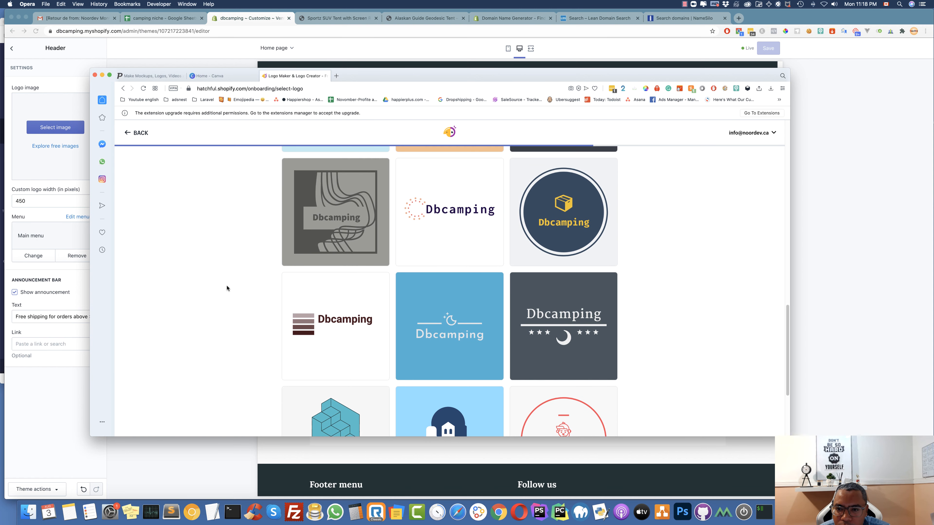
scroll(227, 287, "down", 5)
scroll(227, 287, "down", 4)
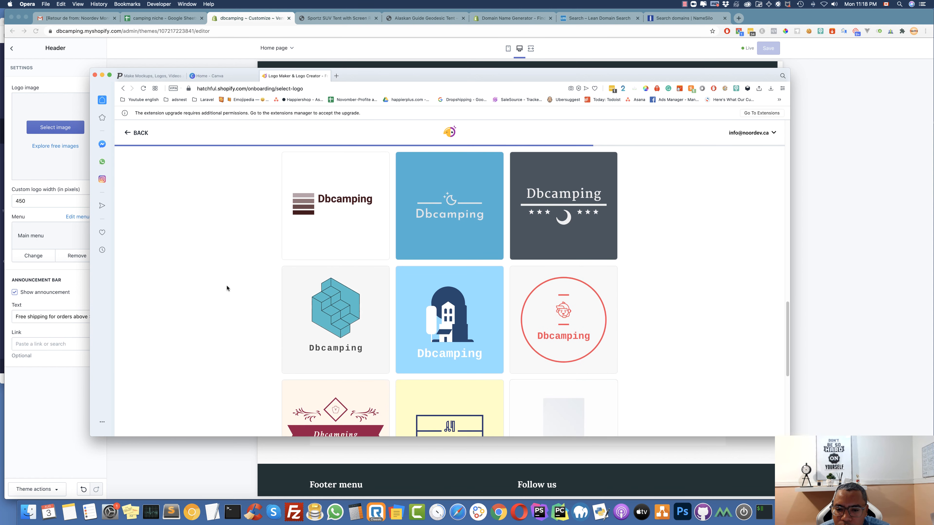
scroll(226, 287, "down", 15)
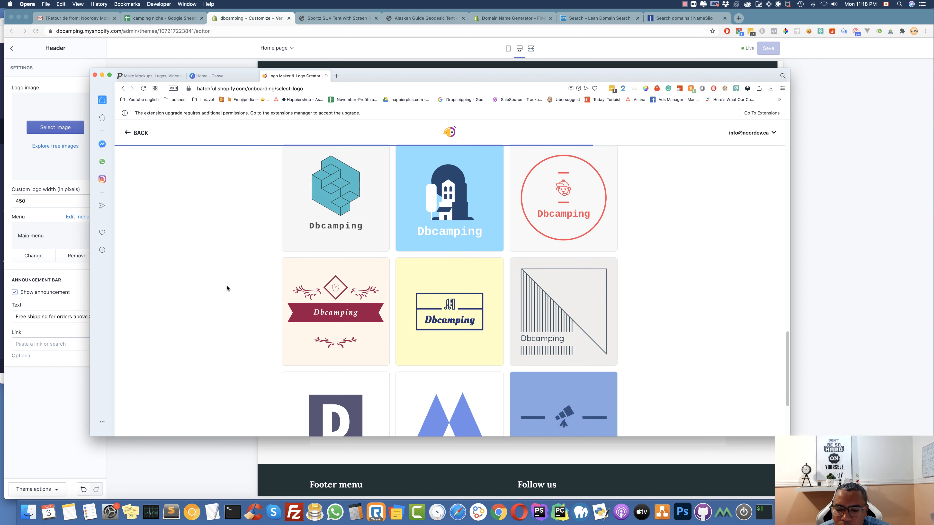
scroll(226, 288, "down", 4)
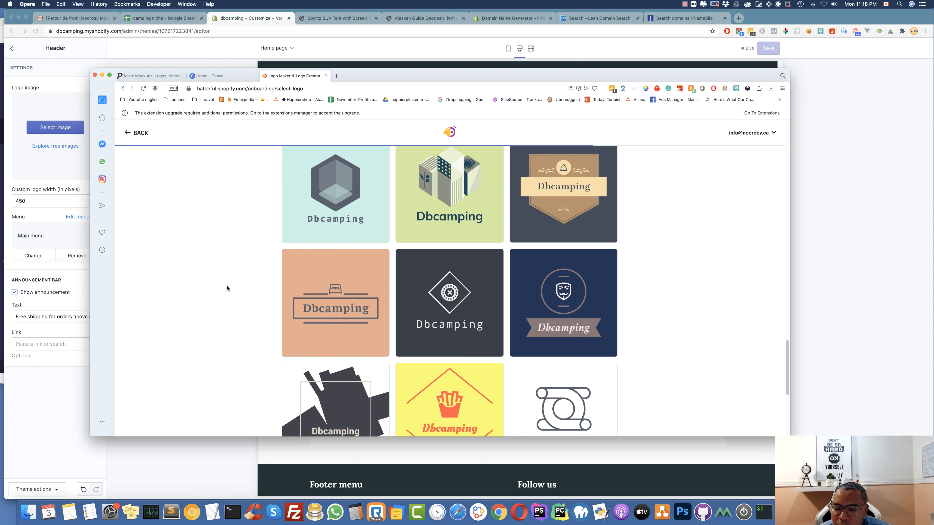
scroll(366, 279, "down", 12)
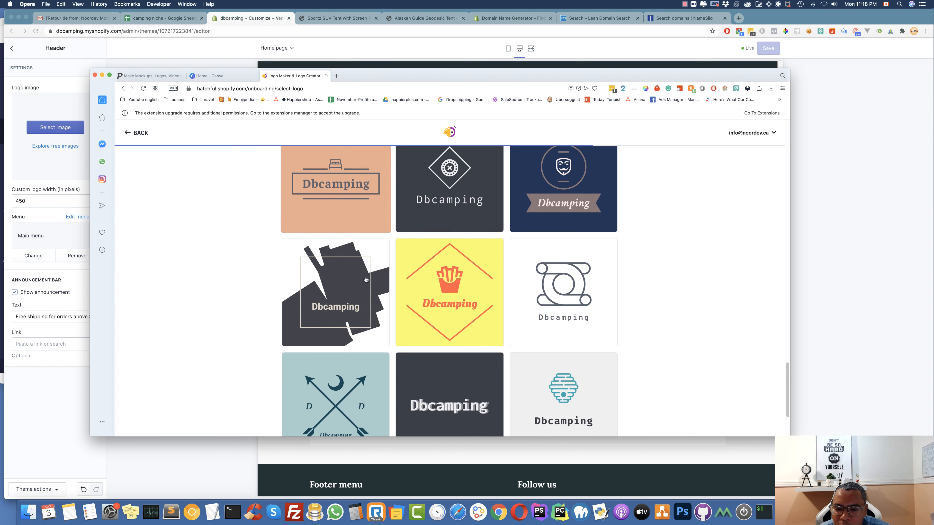
scroll(366, 280, "down", 4)
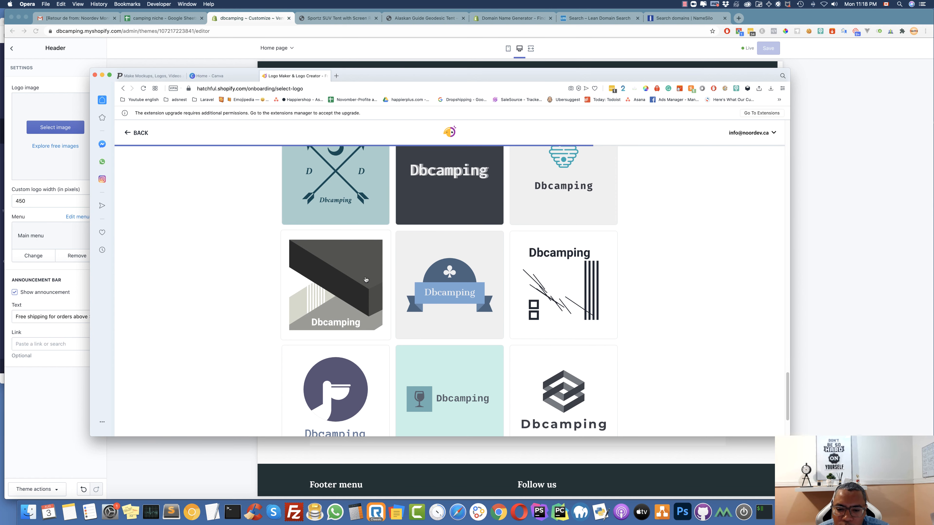
scroll(366, 280, "down", 4)
scroll(256, 270, "down", 5)
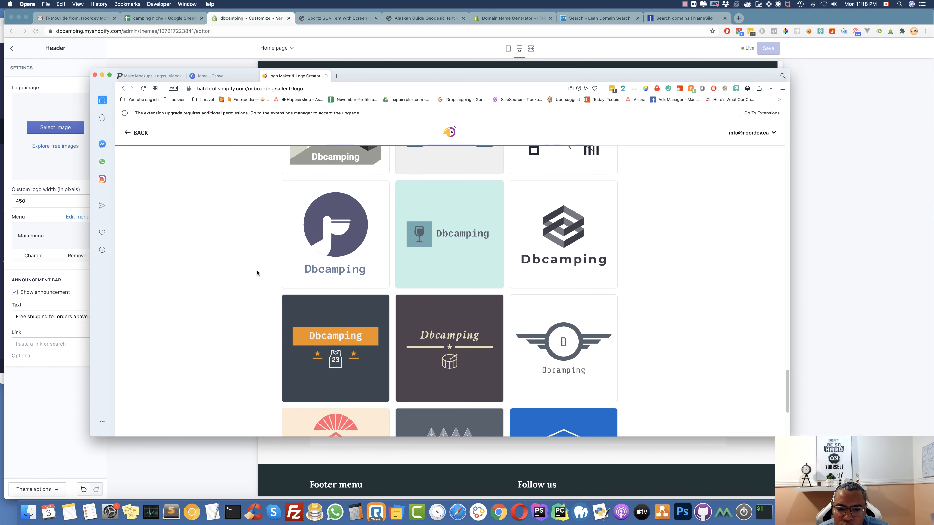
scroll(256, 270, "down", 5)
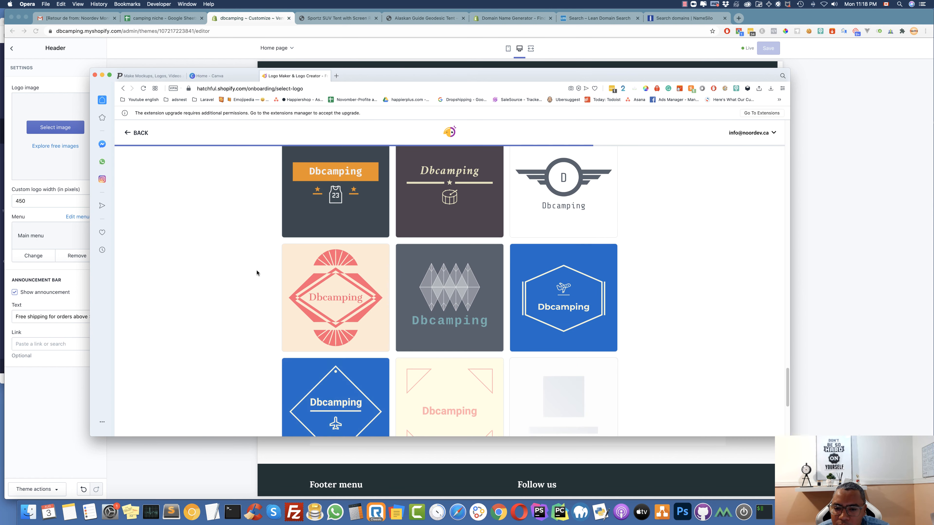
scroll(256, 271, "down", 2)
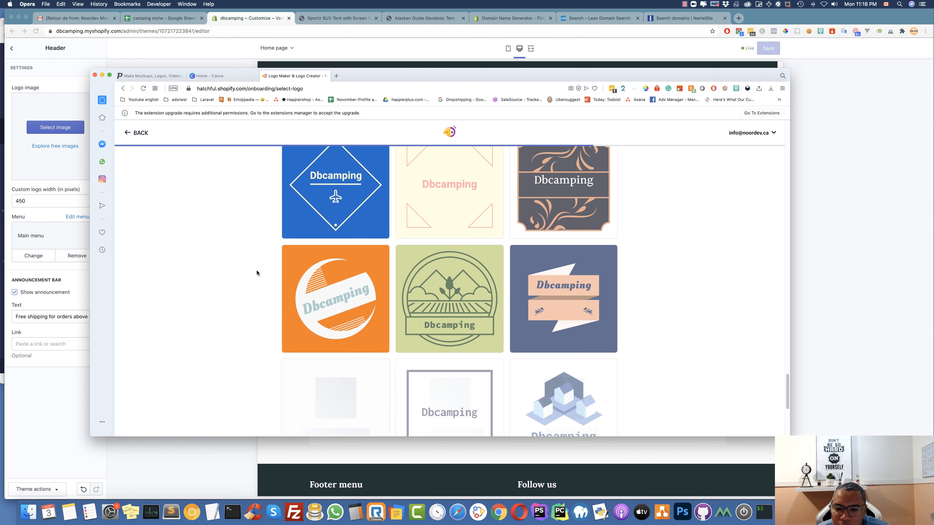
scroll(256, 272, "down", 5)
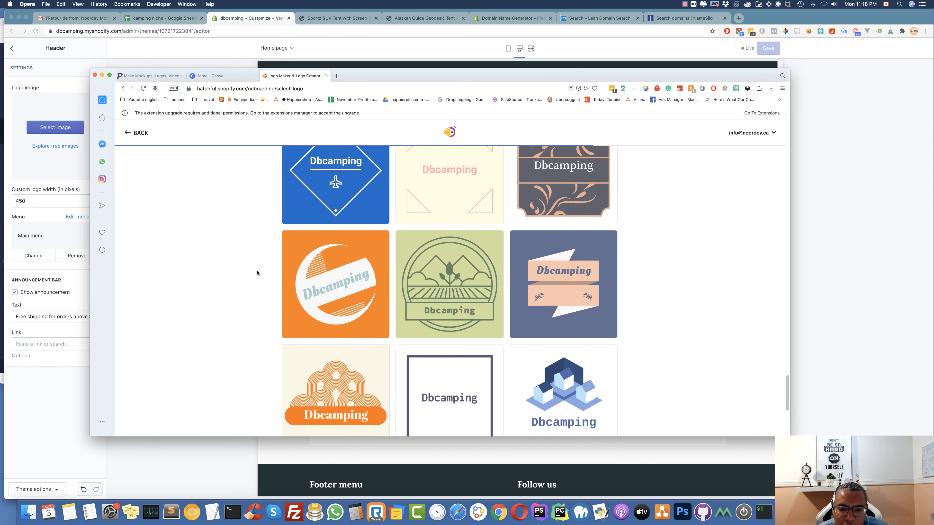
scroll(256, 271, "down", 5)
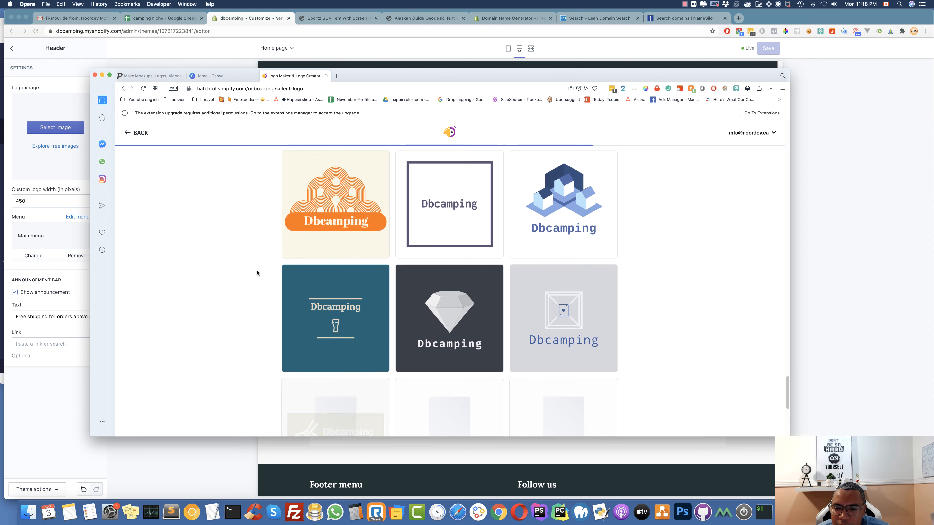
scroll(256, 272, "down", 10)
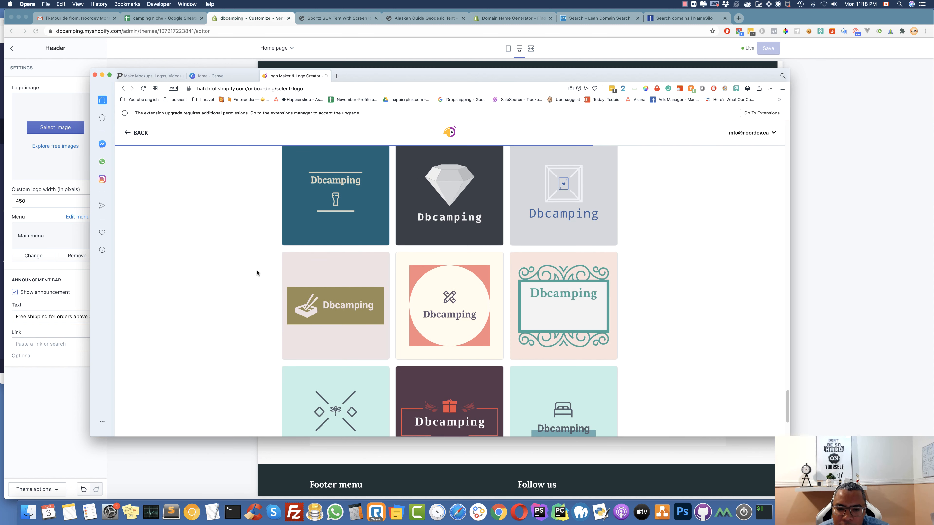
scroll(256, 273, "down", 6)
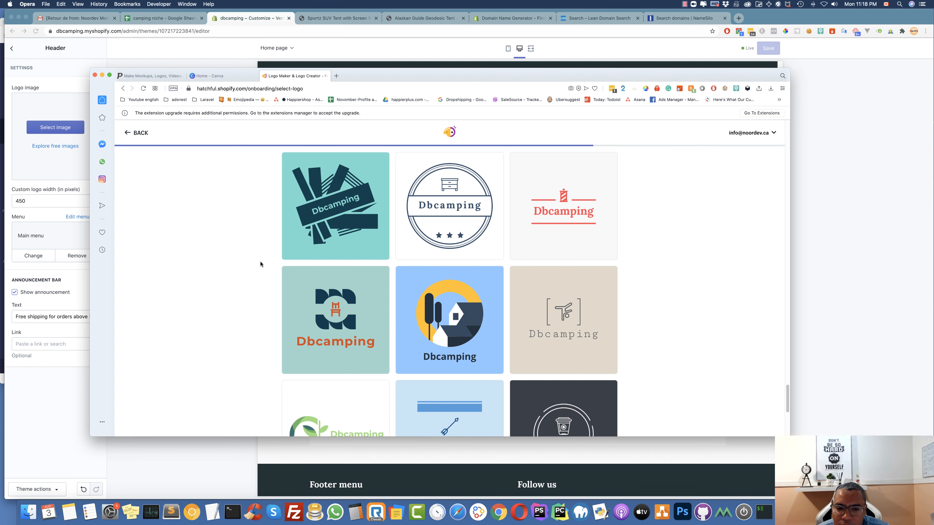
scroll(265, 257, "down", 15)
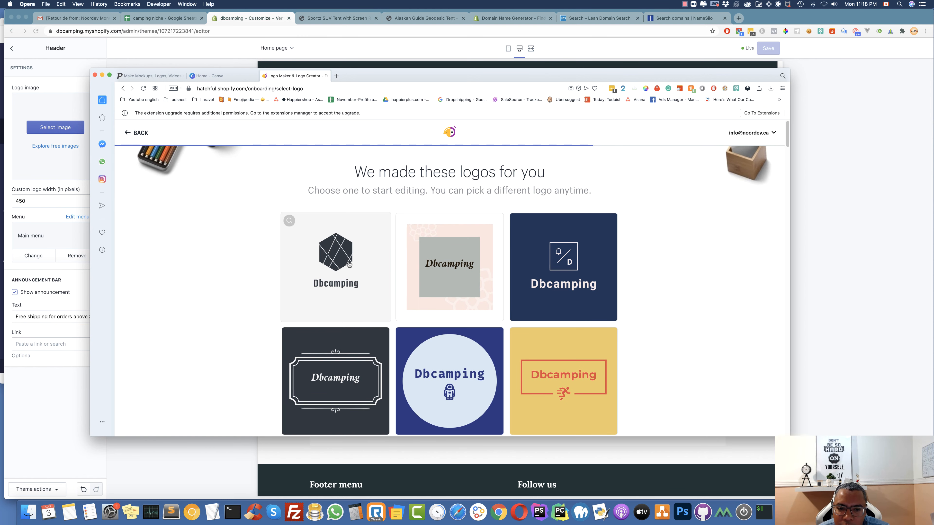
Choose the dark hexagon Dbcamping logo, review its colours, and download the logo package
left_click(346, 290)
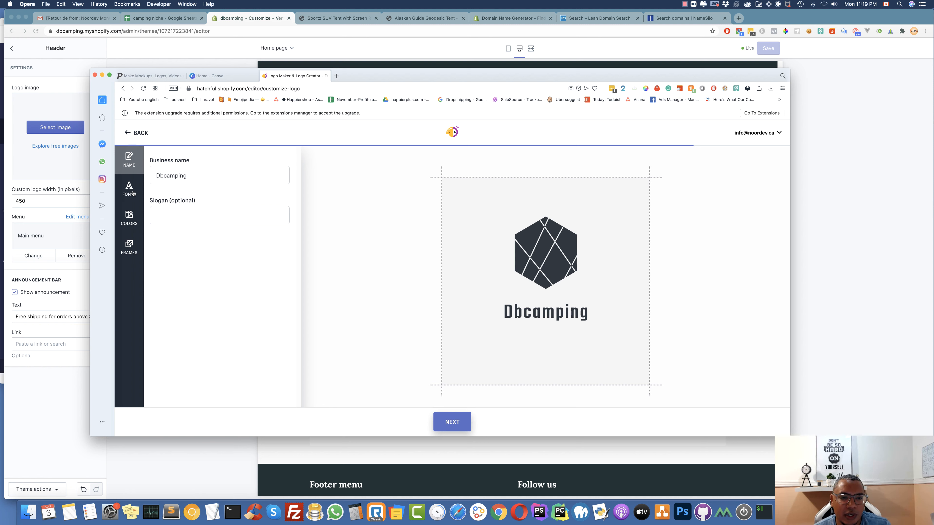
left_click(135, 218)
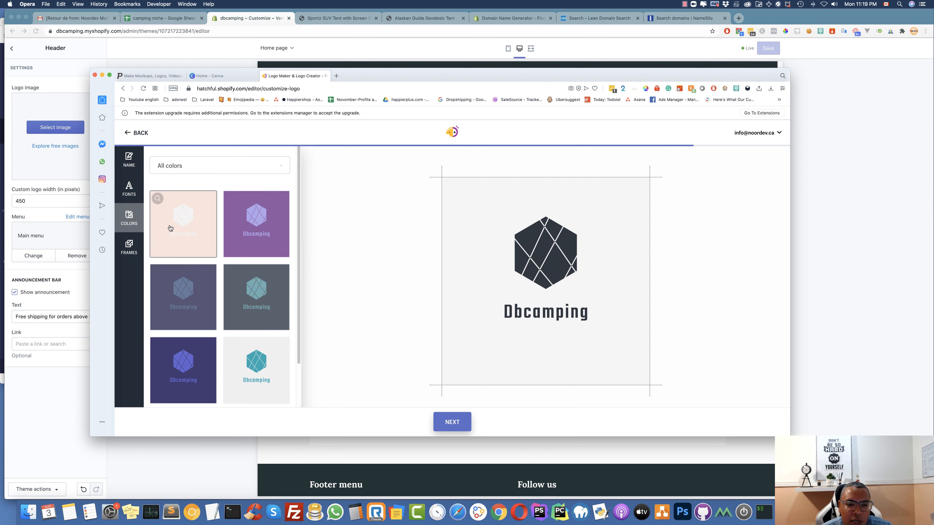
scroll(182, 236, "down", 10)
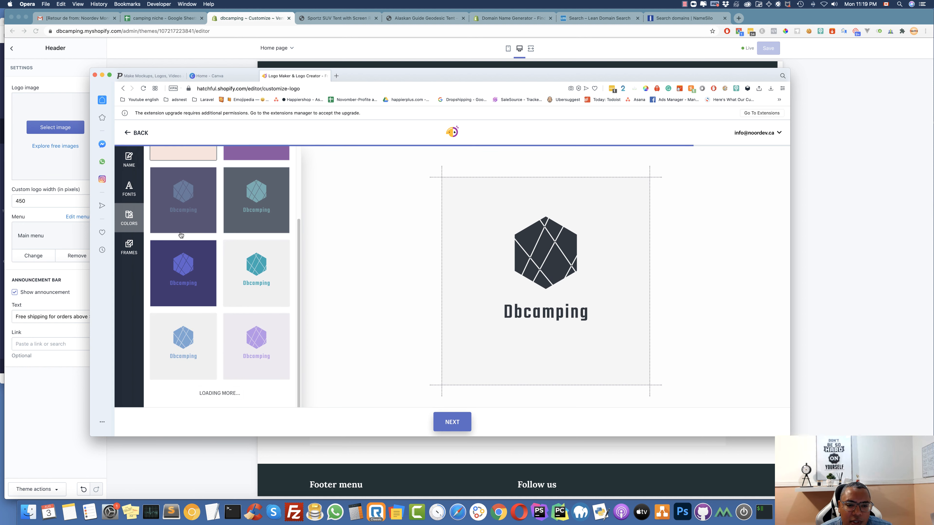
scroll(223, 322, "down", 4)
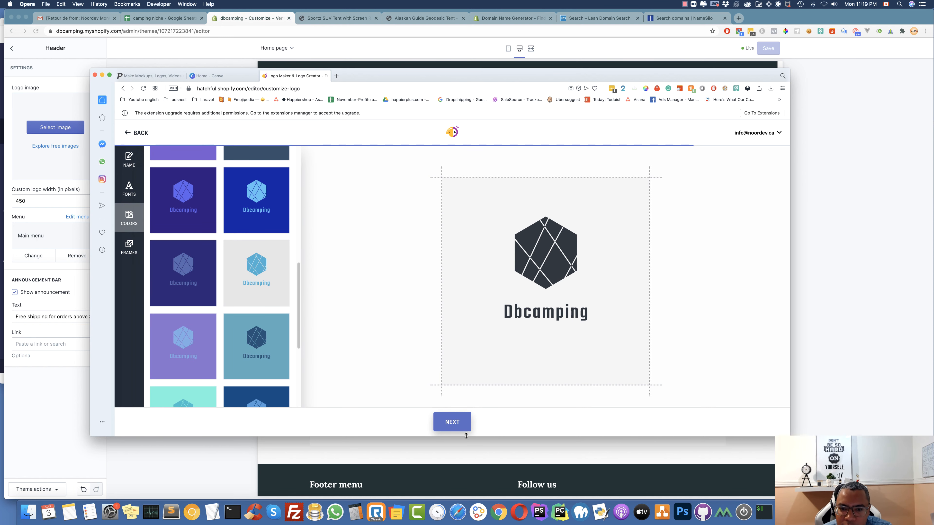
left_click(456, 423)
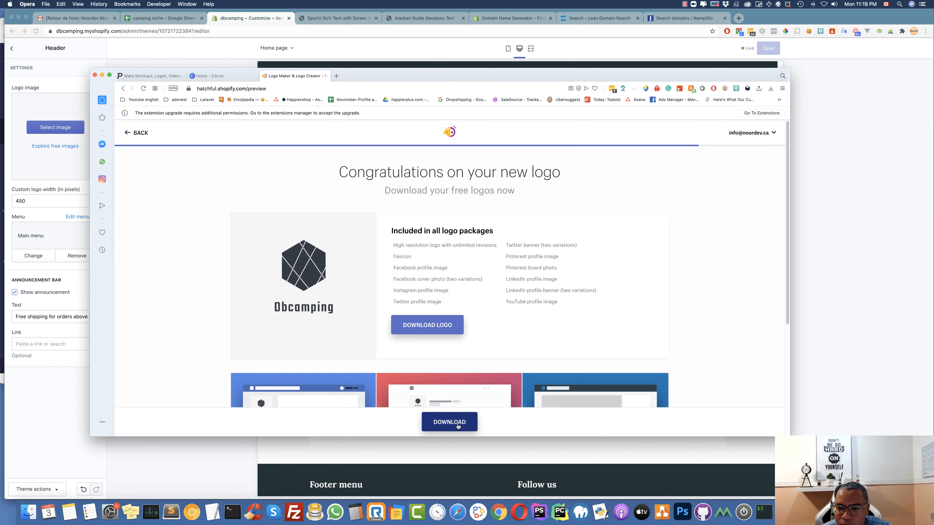
left_click(432, 325)
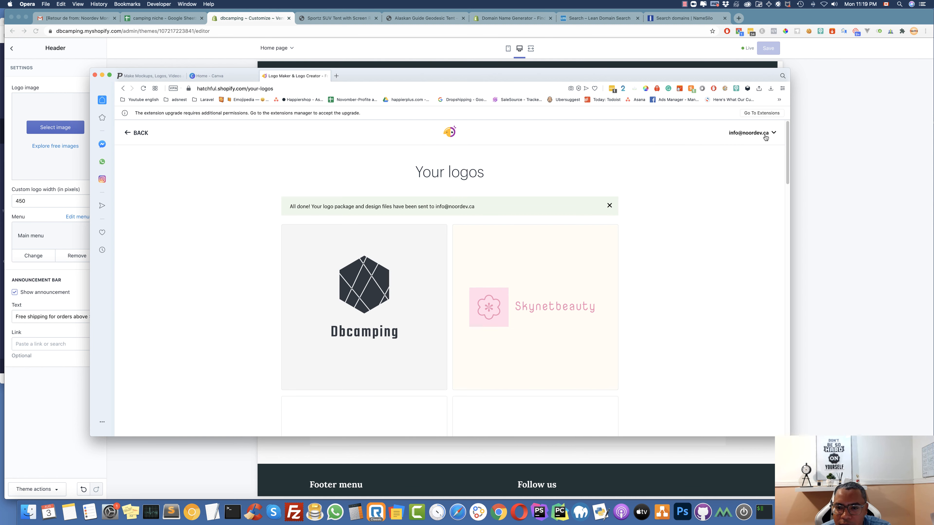
Select the e-mailed package confirmation and switch to the Canva home tab
mouse_move(421, 239)
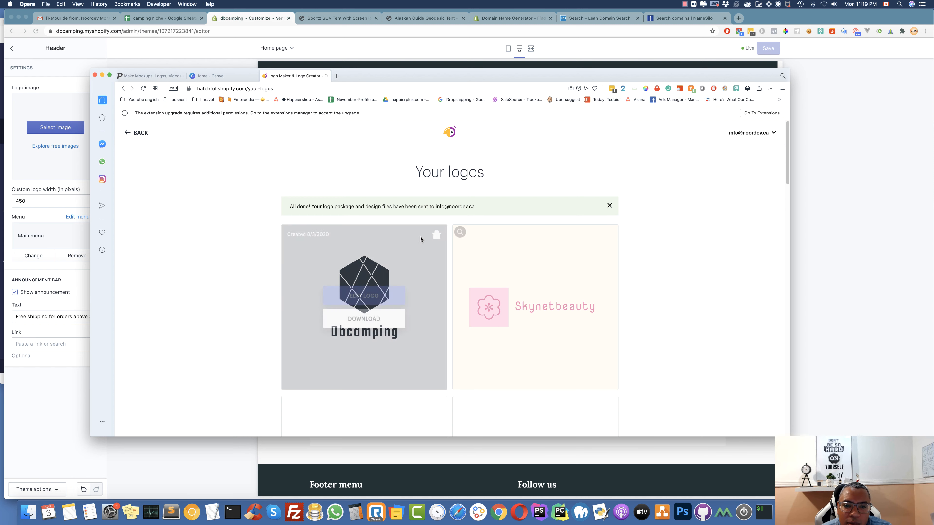
left_click_drag(431, 206, 272, 119)
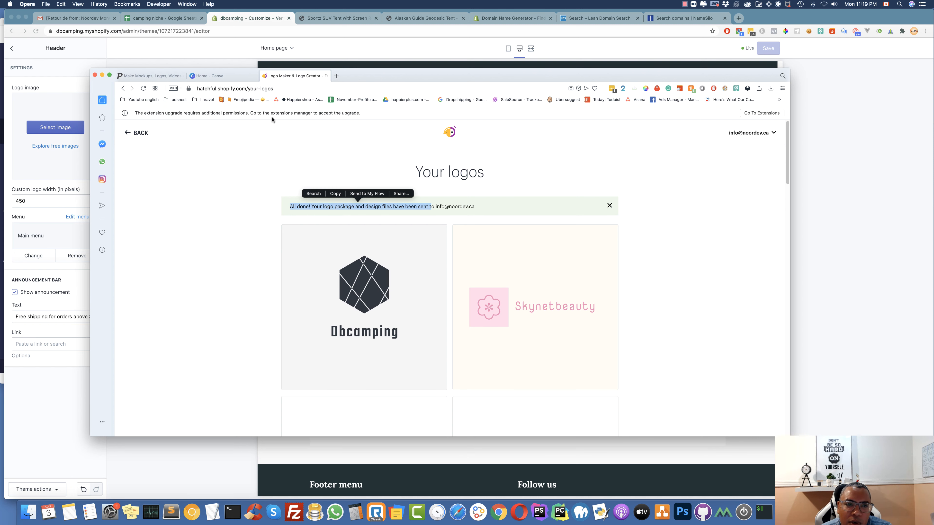
left_click(213, 76)
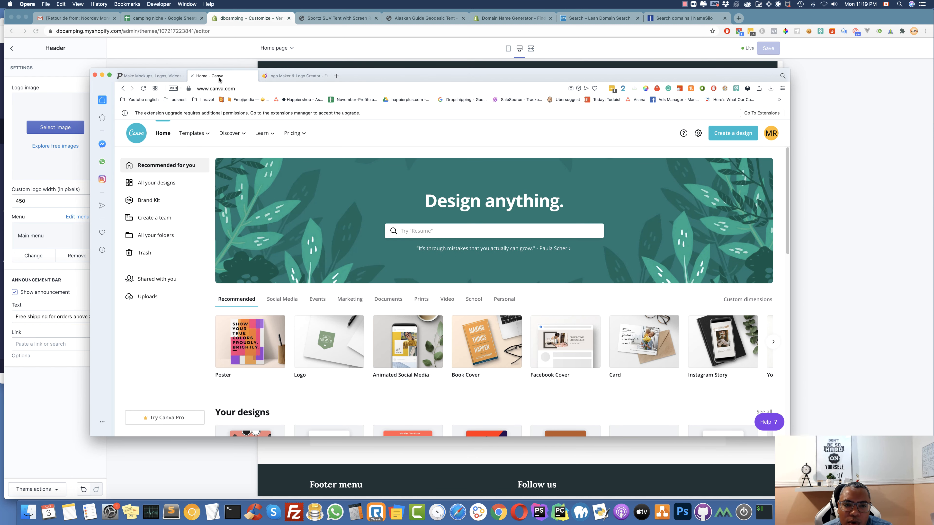
Glance at the Hatchful logos, then return to Placeit and start its logo maker
left_click(154, 76)
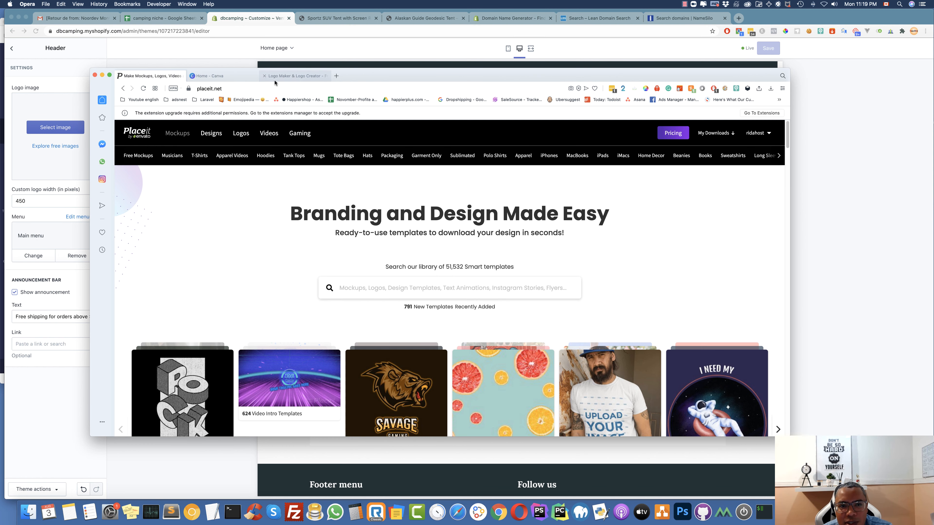
left_click(293, 76)
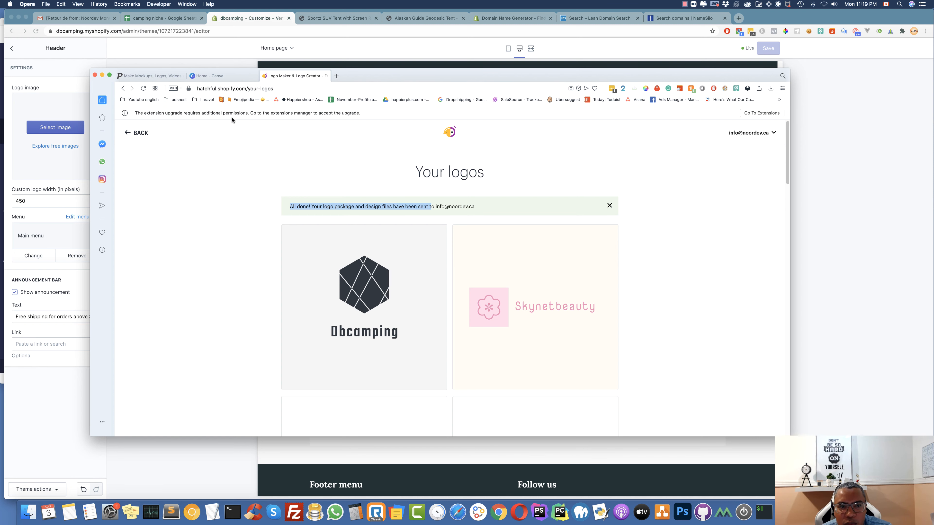
left_click(144, 78)
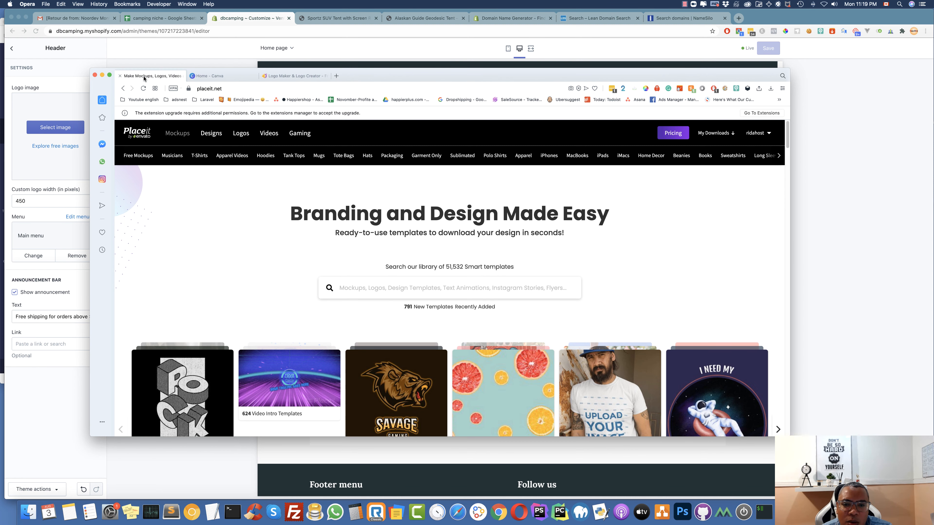
mouse_move(241, 135)
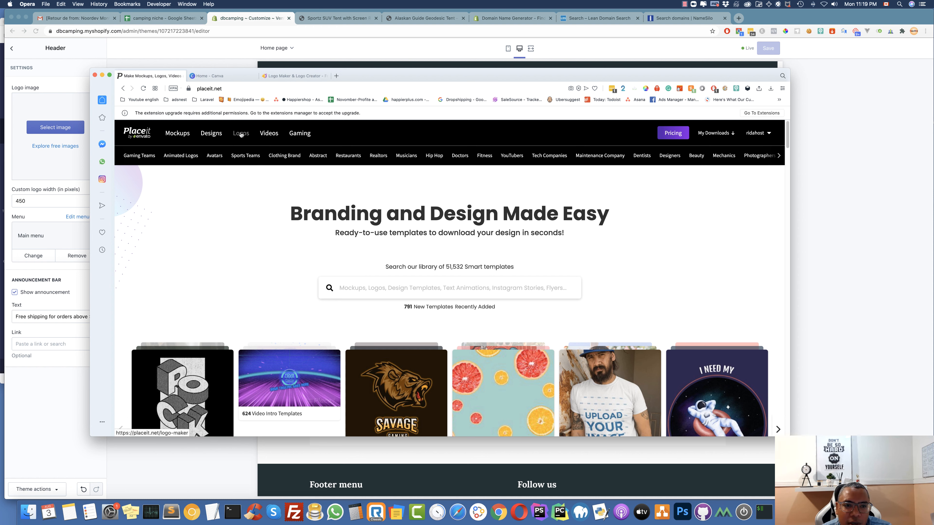
left_click(241, 135)
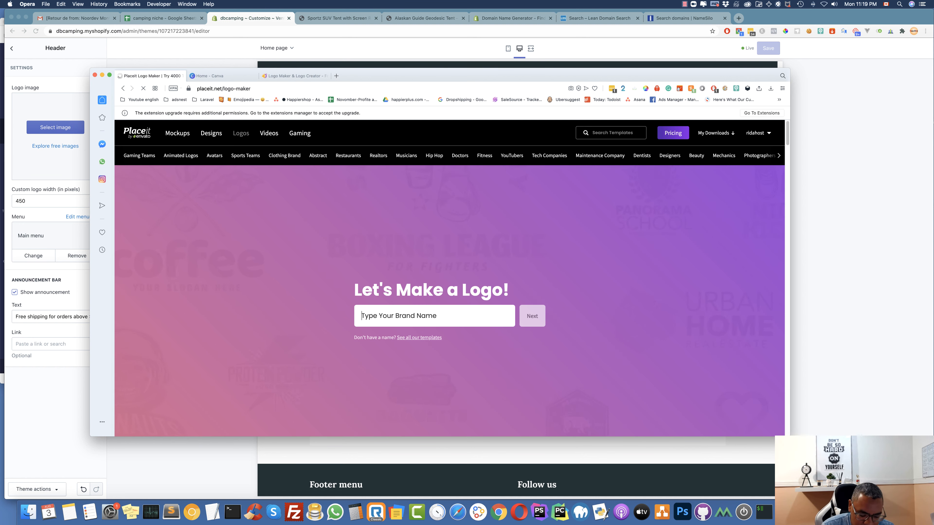
Enter Dbcamping as the brand name, choose Travel as the industry, and generate templates
type("Dbcamping")
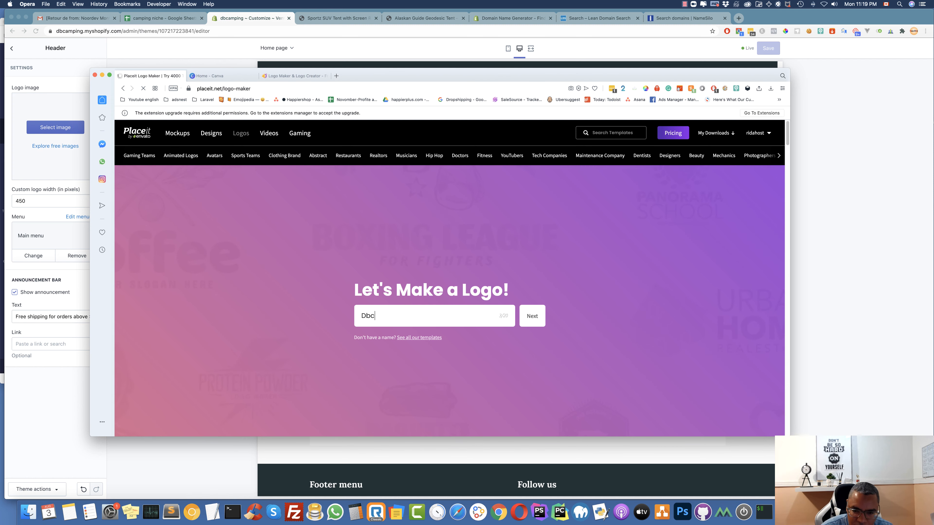
left_click(530, 320)
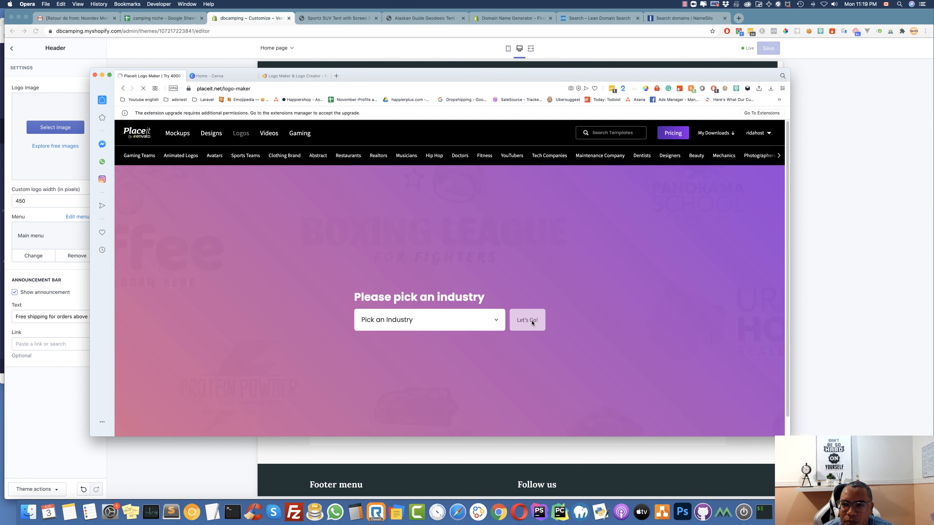
left_click(456, 321)
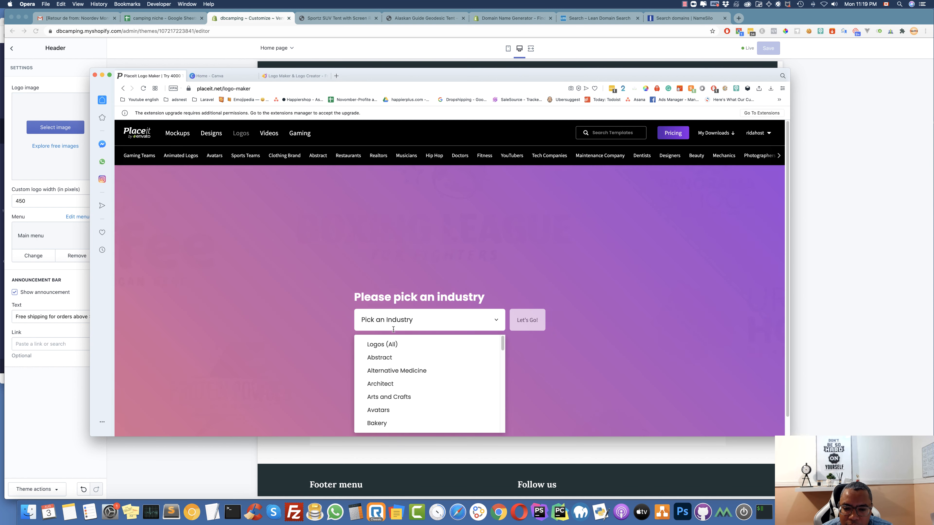
scroll(404, 372, "down", 5)
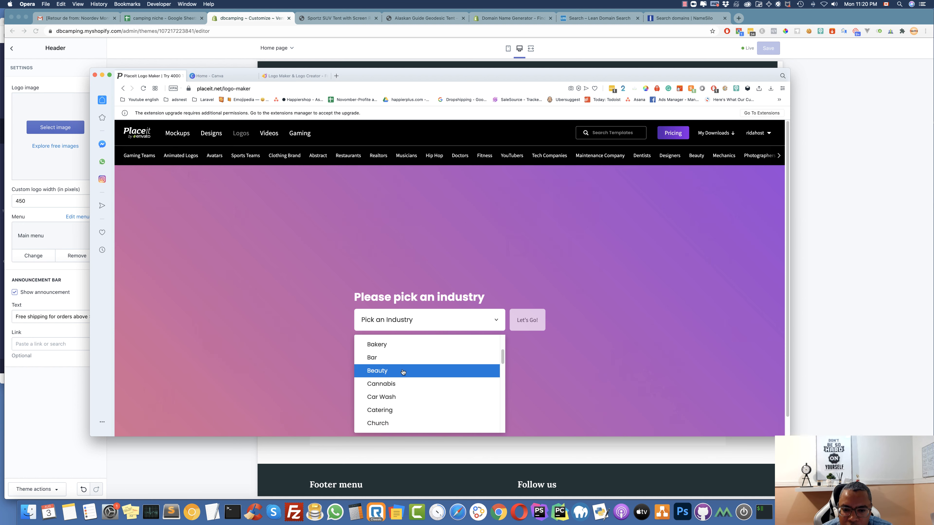
scroll(399, 352, "down", 3)
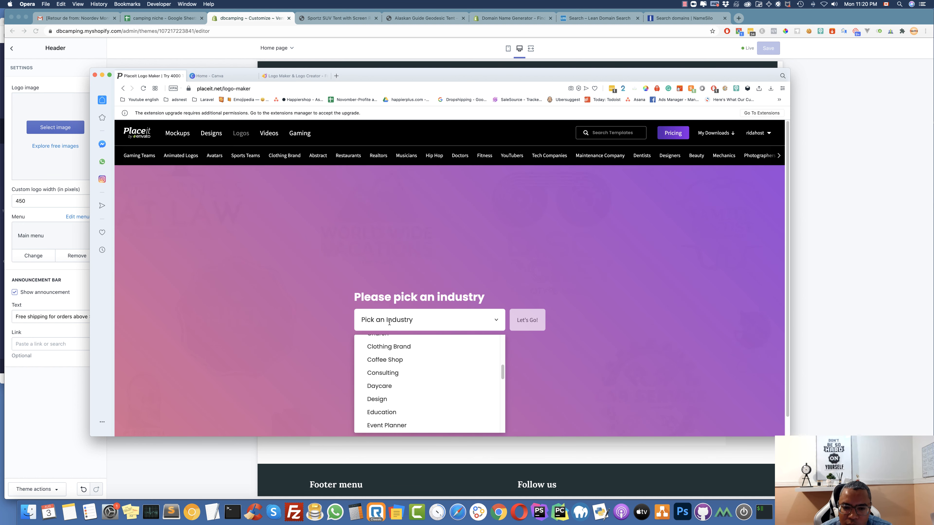
type("tra")
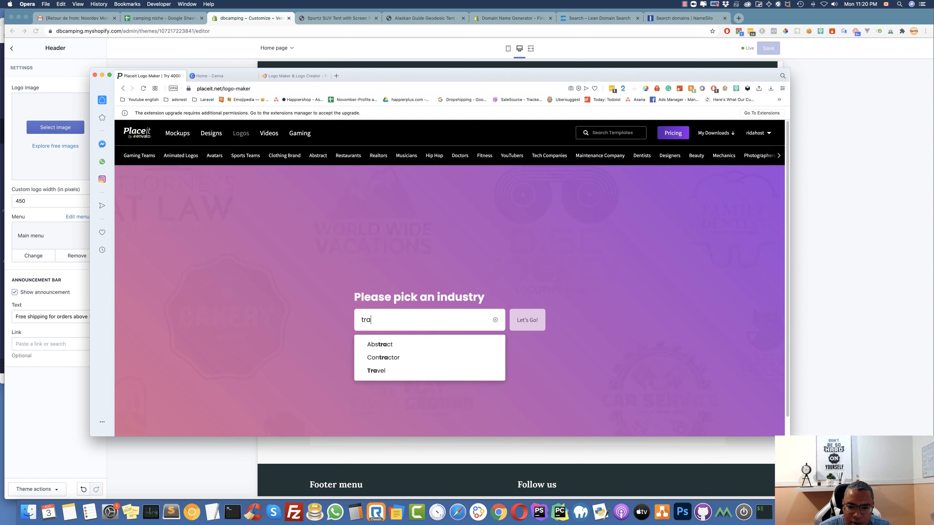
left_click(382, 370)
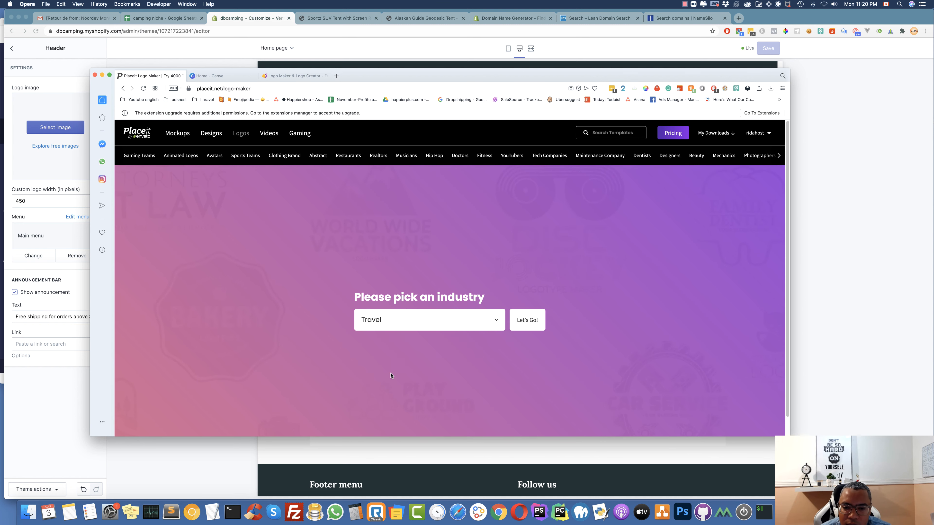
left_click(525, 321)
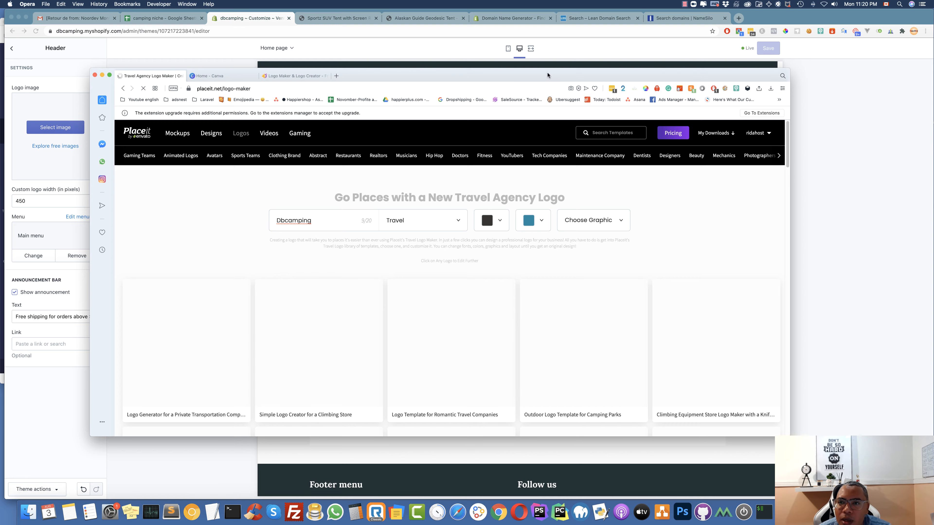
Reposition the Placeit window higher on screen beside the store preview
left_click_drag(559, 74, 550, 219)
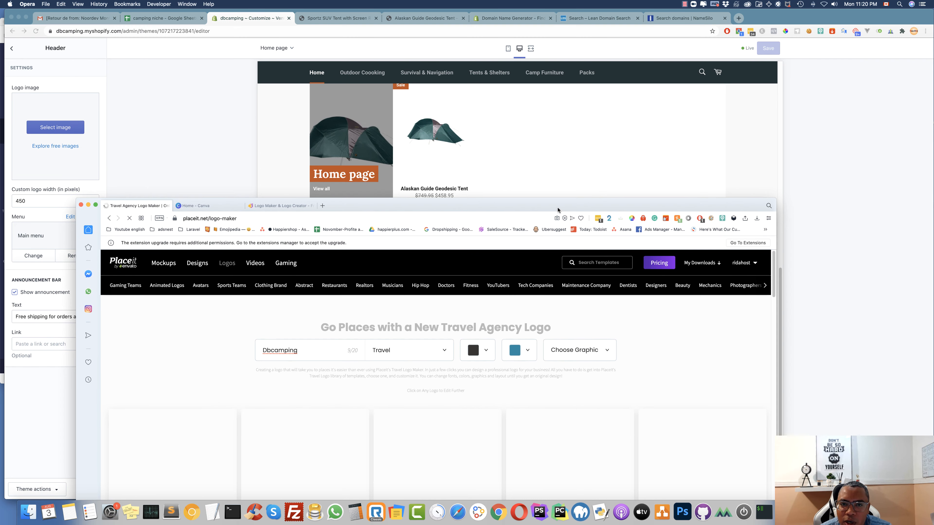
scroll(424, 135, "up", 1)
scroll(425, 134, "up", 2)
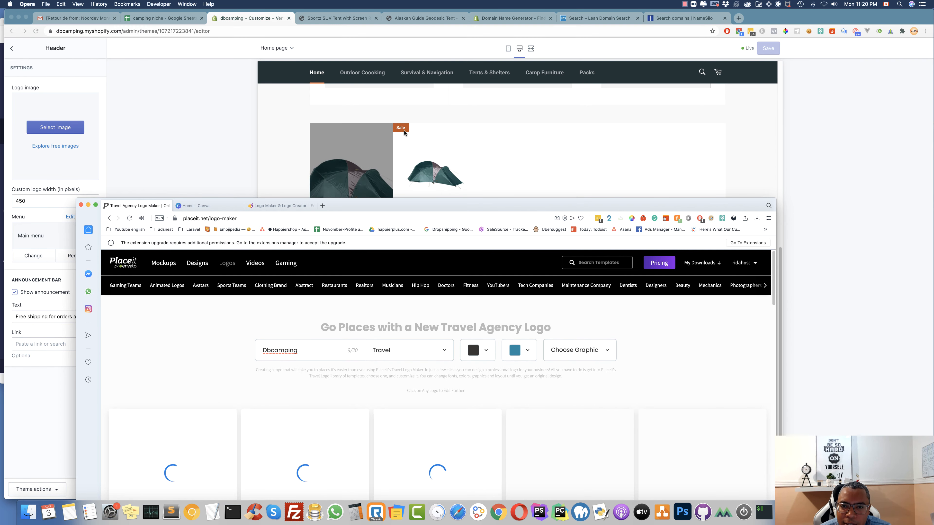
scroll(405, 130, "up", 10)
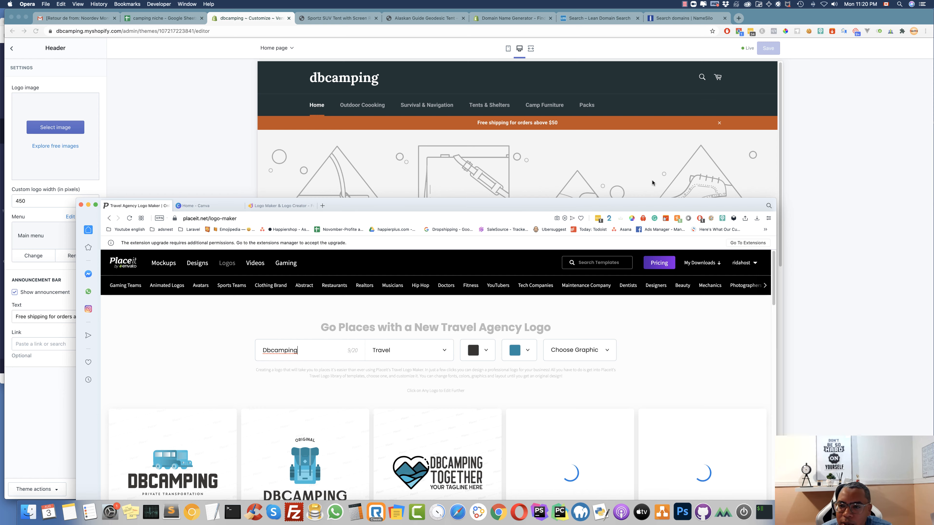
left_click_drag(644, 206, 689, 147)
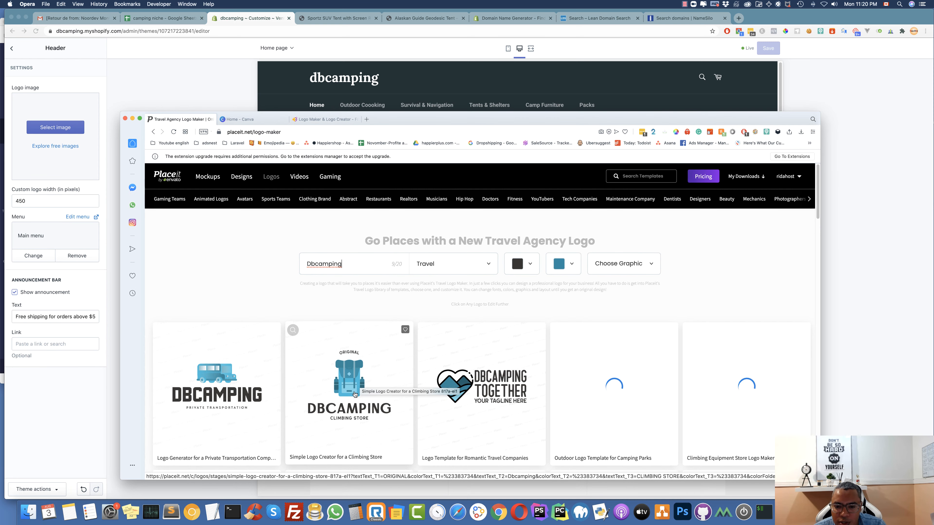
Browse the travel logo templates and open the backpack 'Simple Logo Creator for a Climbing Store'
scroll(355, 395, "down", 3)
scroll(355, 394, "down", 3)
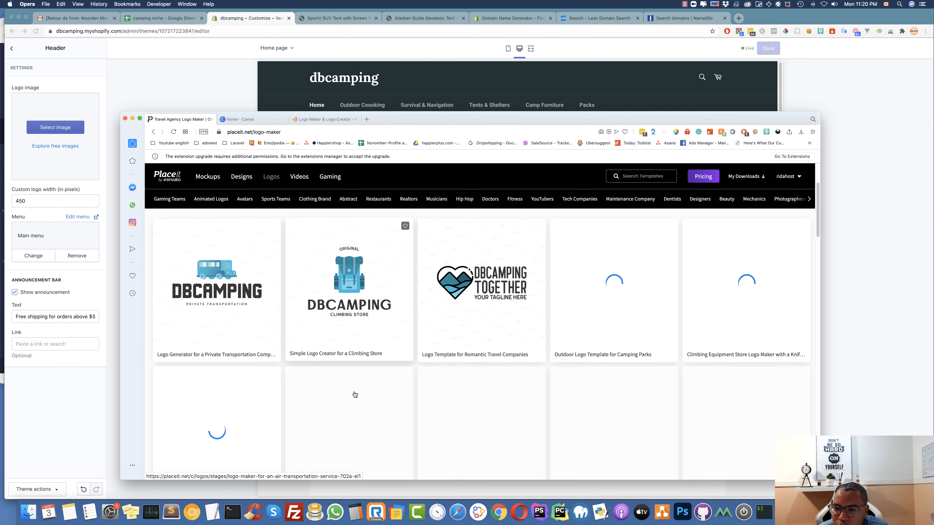
scroll(355, 395, "down", 1)
scroll(355, 394, "down", 5)
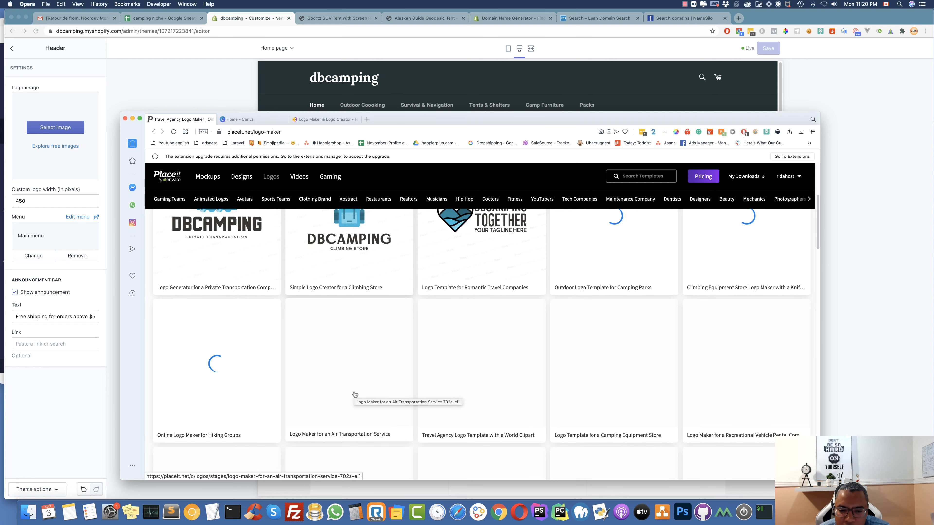
scroll(355, 394, "down", 15)
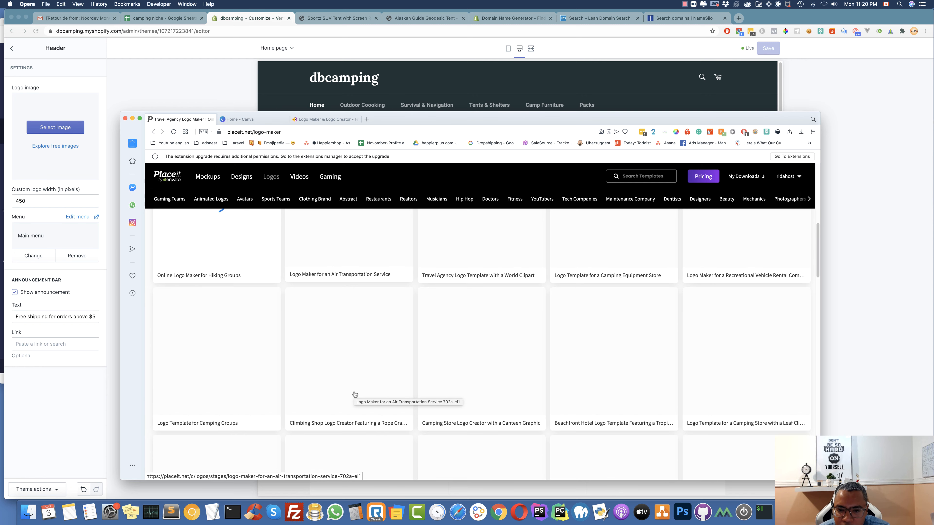
scroll(354, 395, "down", 2)
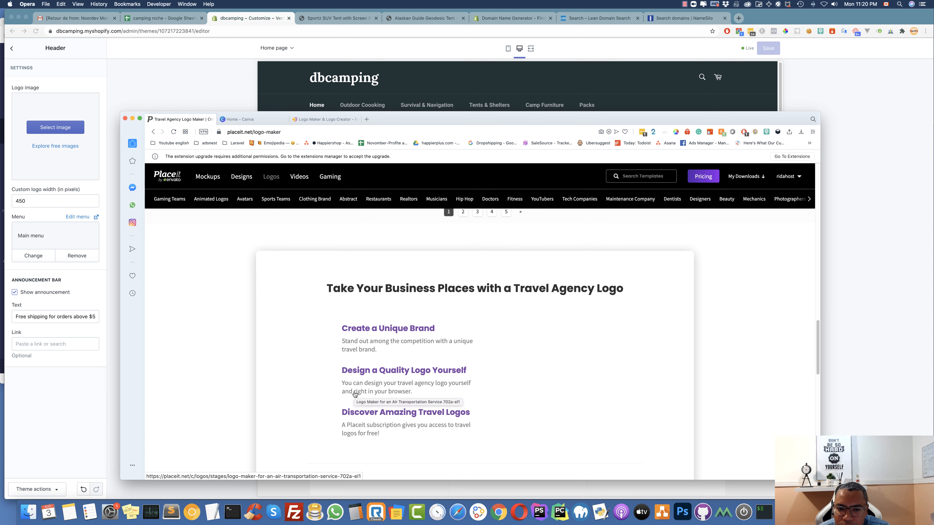
scroll(355, 394, "up", 5)
scroll(354, 394, "up", 15)
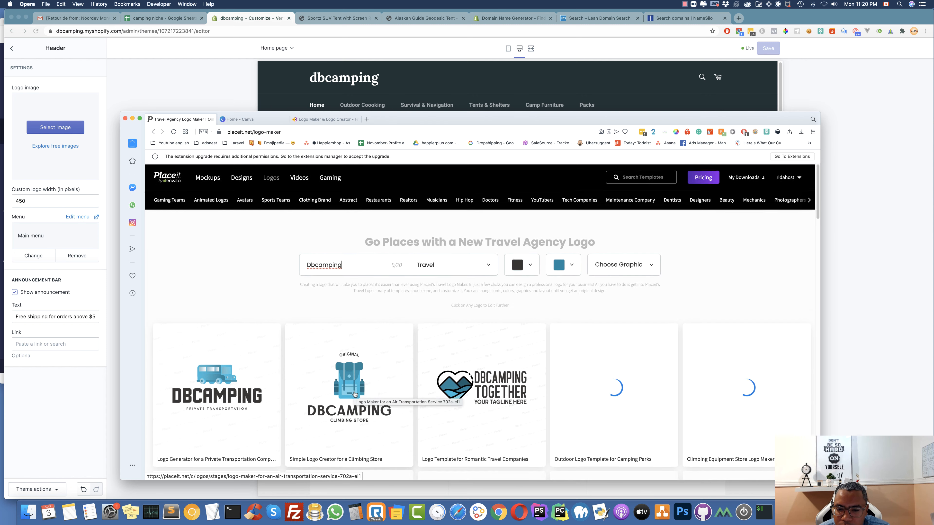
scroll(354, 394, "down", 2)
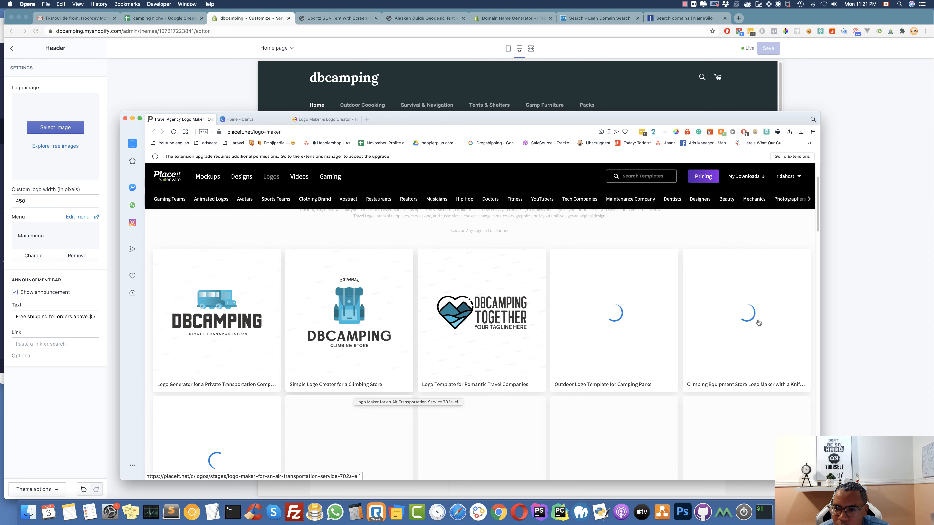
scroll(742, 333, "down", 3)
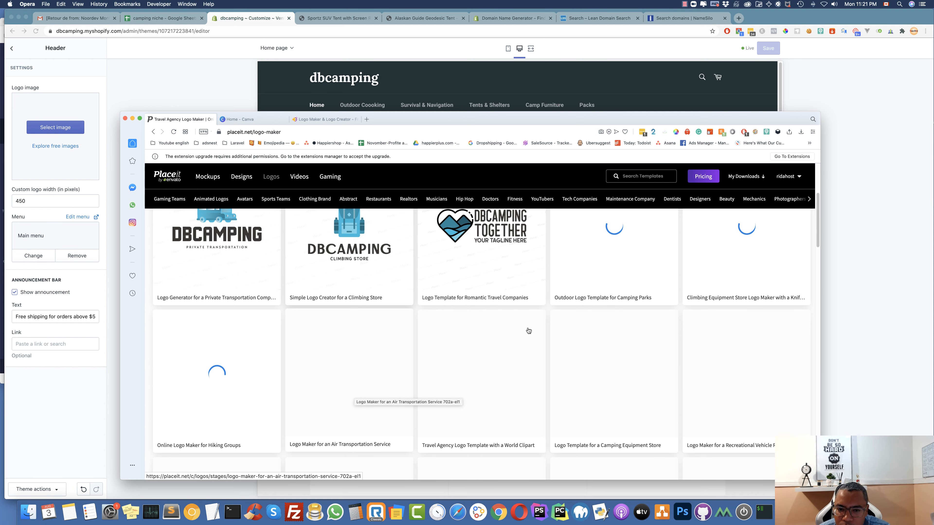
scroll(493, 333, "up", 2)
scroll(462, 334, "up", 2)
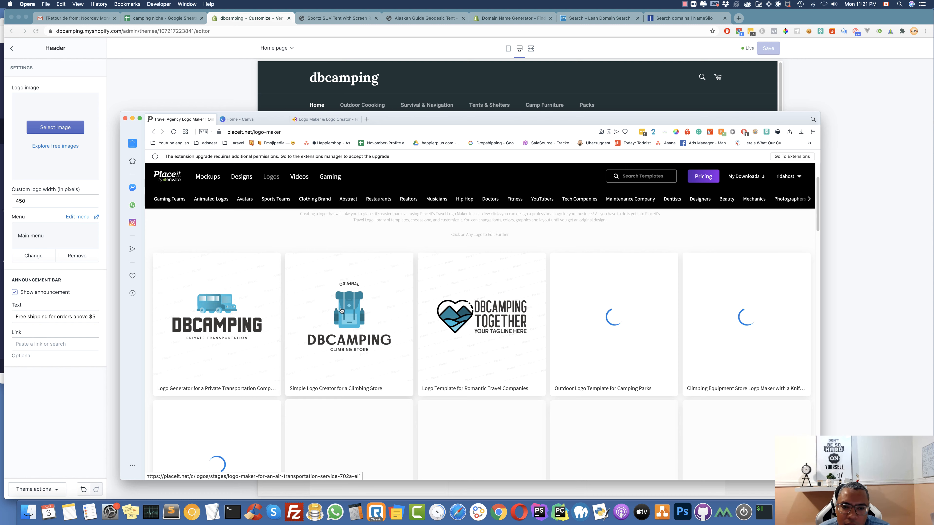
left_click(344, 312)
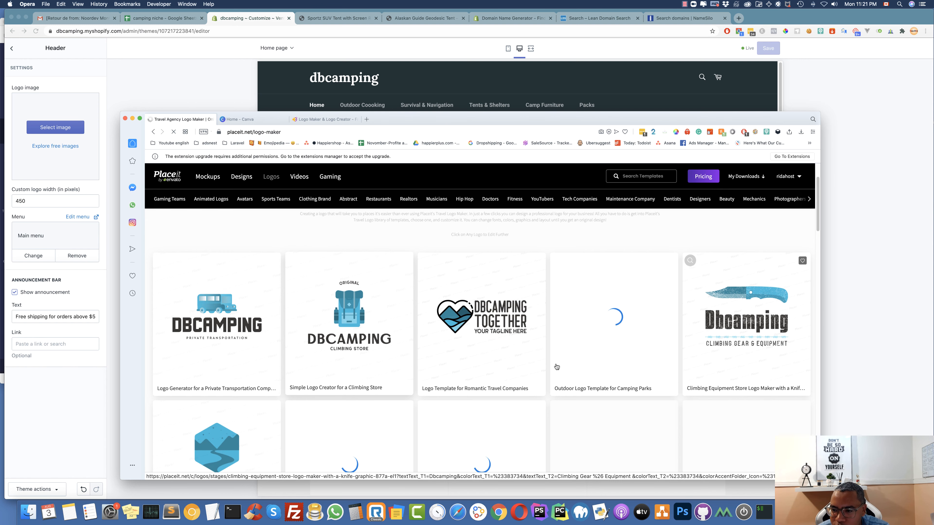
scroll(517, 364, "down", 3)
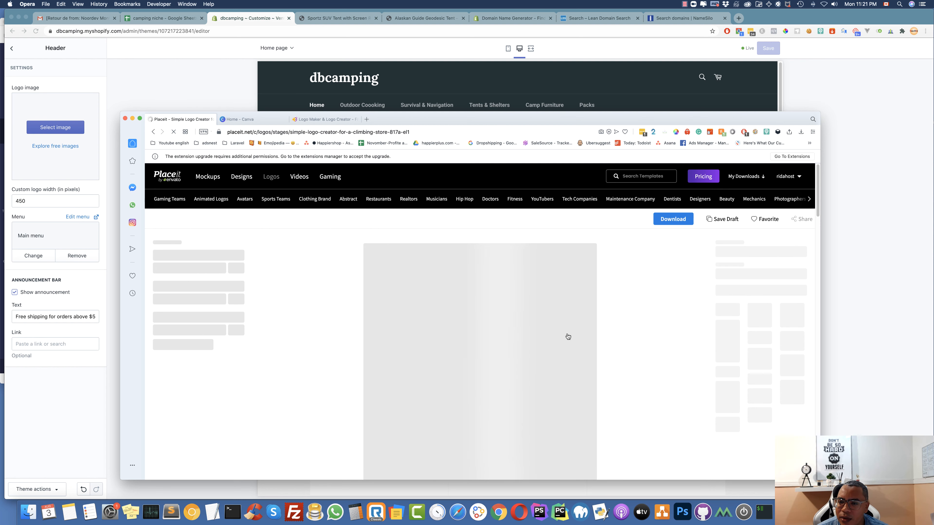
Turn off the ad blocker for Placeit and enlarge the Placeit window
left_click(747, 133)
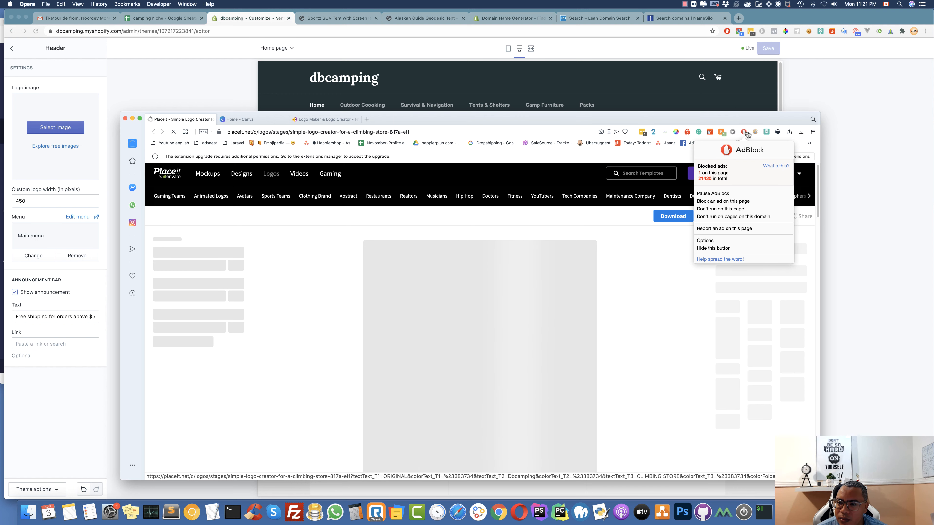
left_click(720, 195)
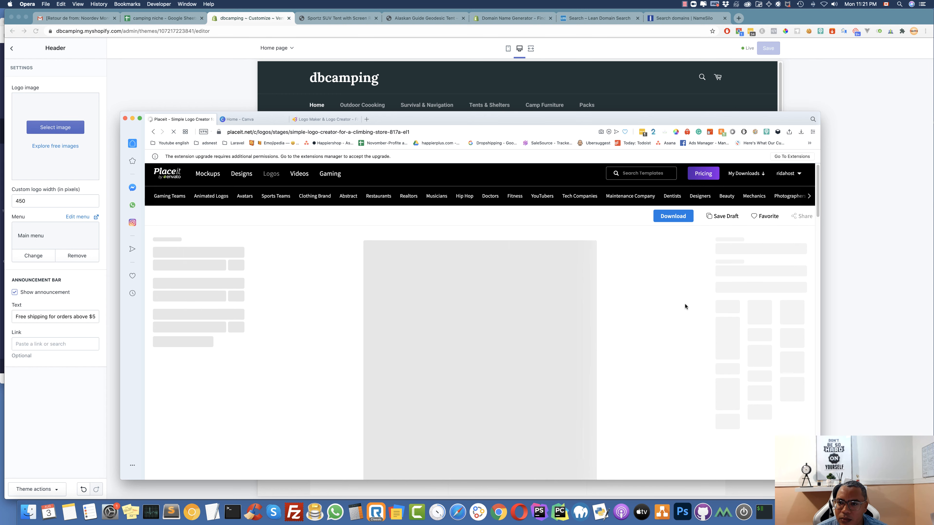
left_click_drag(621, 121, 602, 82)
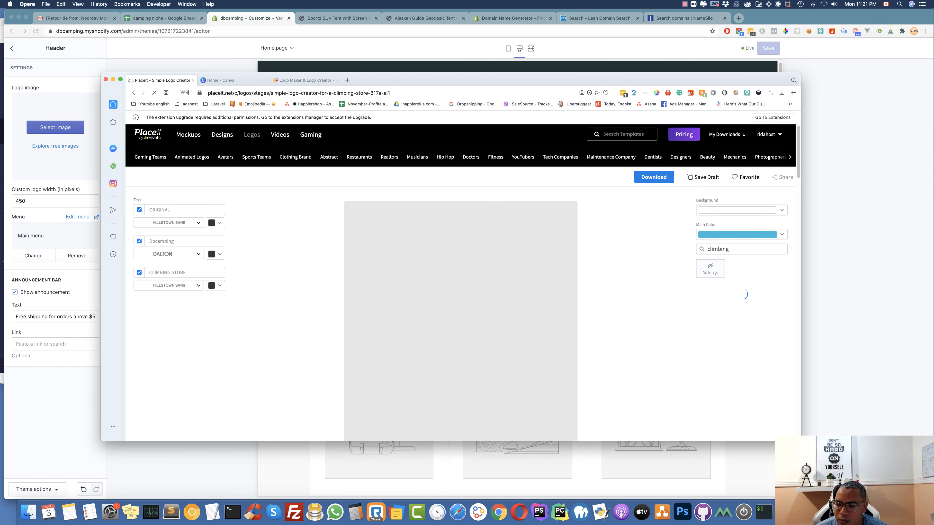
left_click_drag(798, 440, 799, 480)
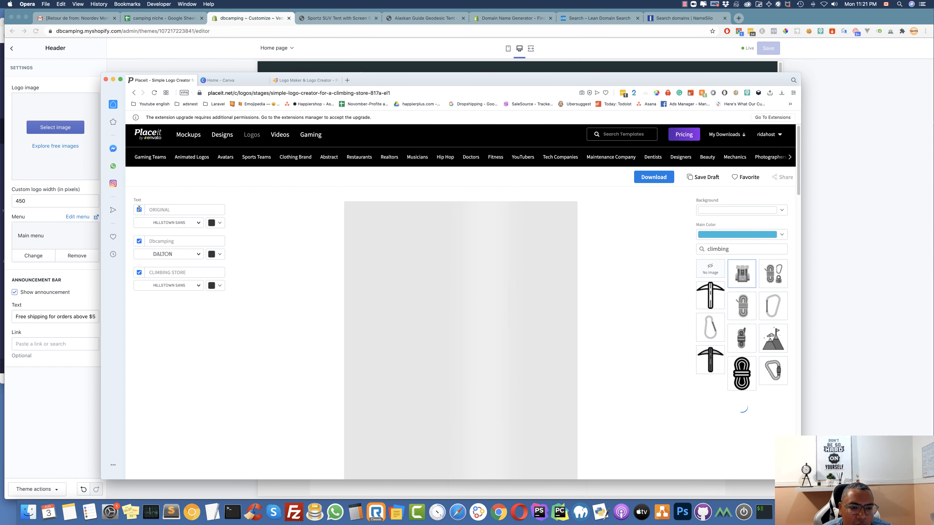
Drop the ORIGINAL and CLIMBING STORE text, shrink and centre DBCAMPING and the backpack, and request the download
left_click(139, 273)
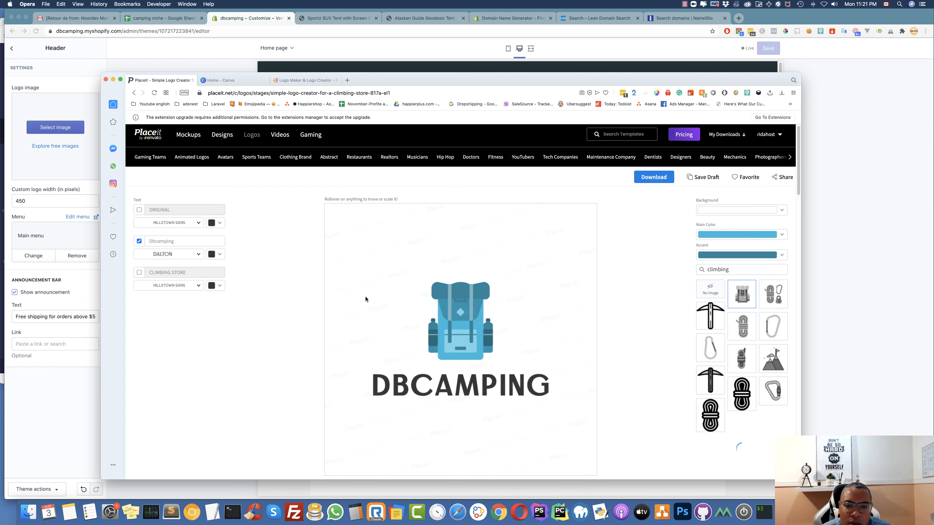
left_click(465, 391)
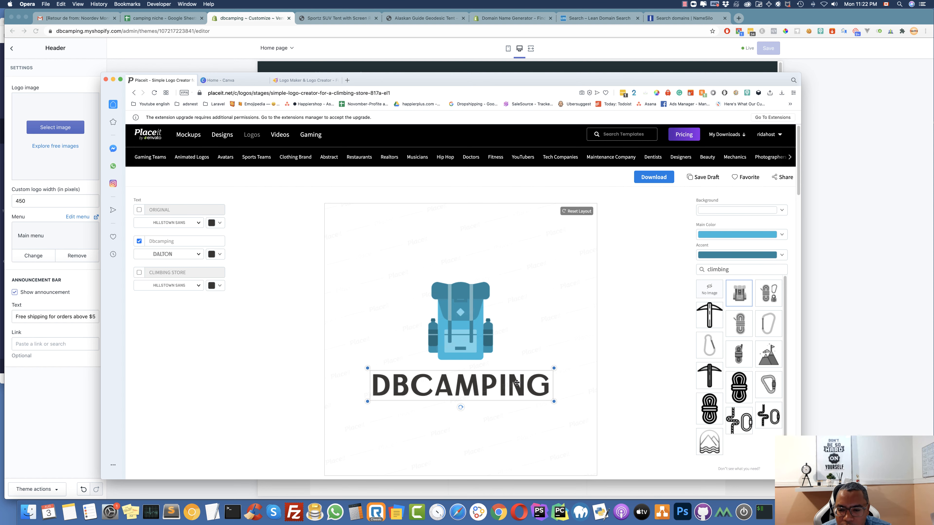
left_click_drag(553, 367, 507, 373)
left_click_drag(498, 279, 487, 320)
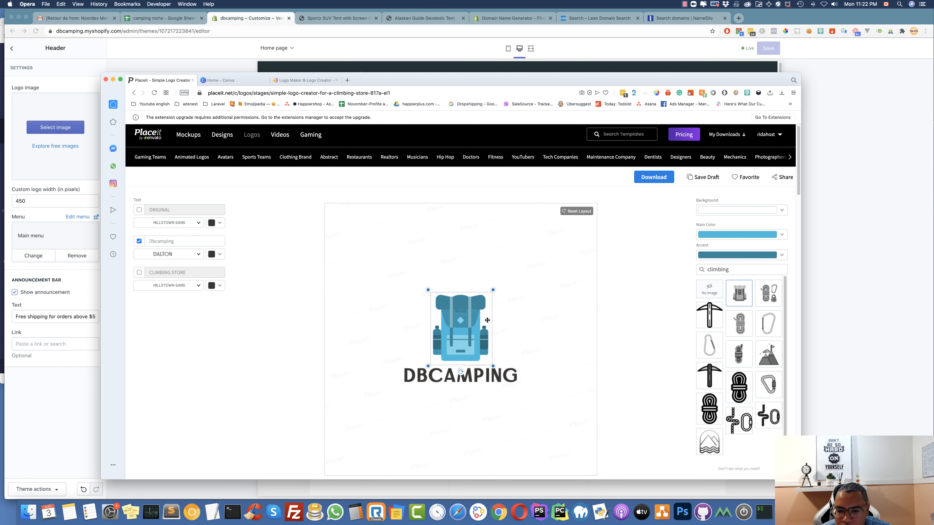
left_click_drag(502, 374, 504, 376)
left_click(661, 175)
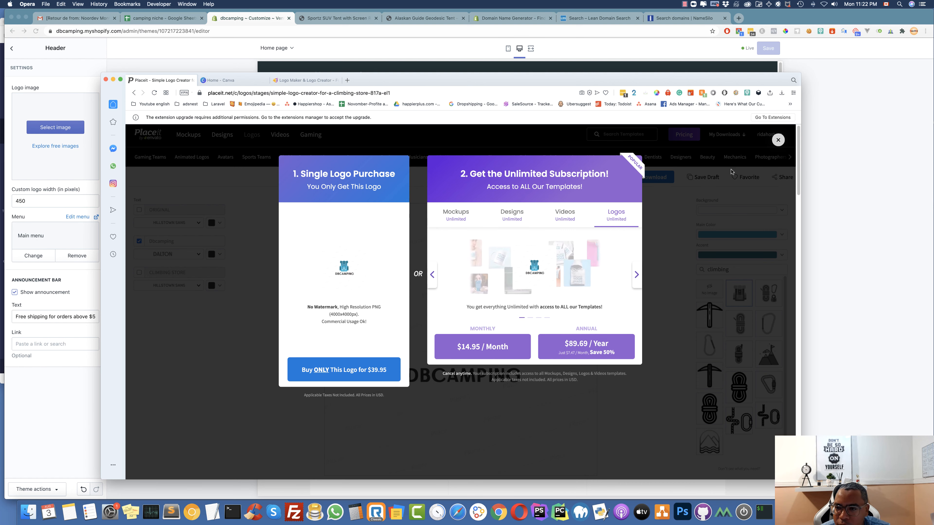
Close the Placeit purchase options and log out of the account
left_click(778, 140)
mouse_move(783, 137)
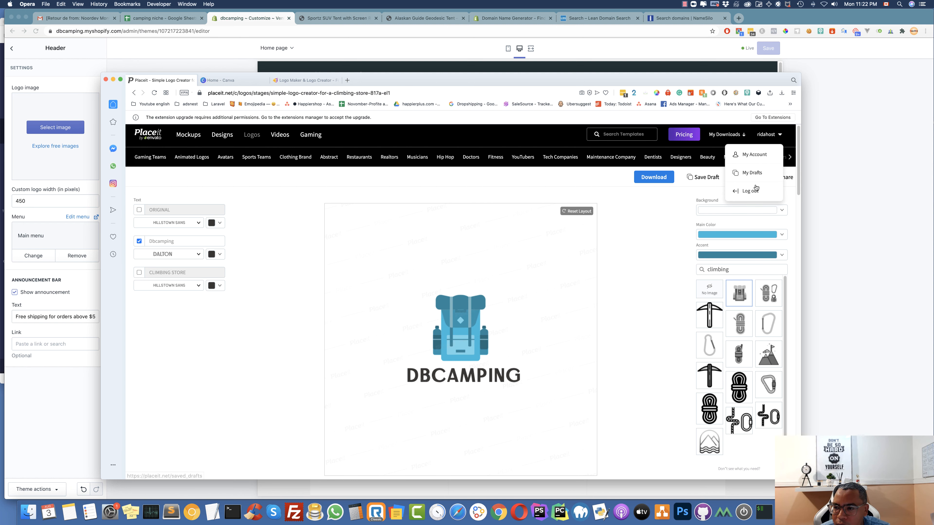
right_click(753, 155)
left_click(731, 183)
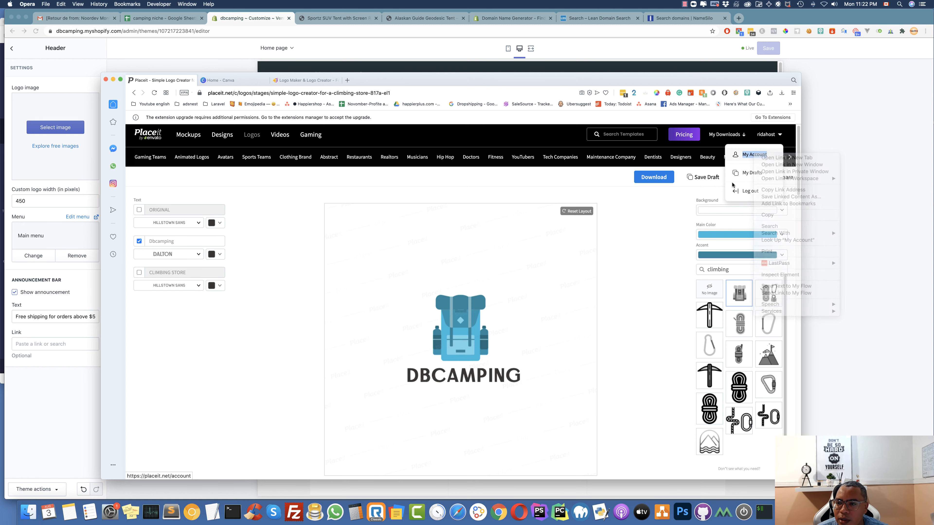
left_click(745, 191)
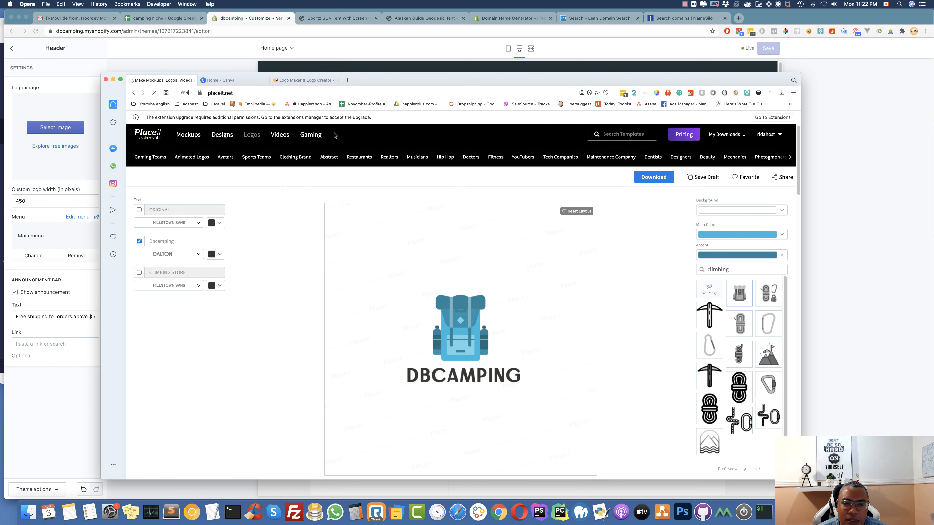
Check the Hatchful logos tab, then bring the Shopify theme editor window forward
left_click(306, 80)
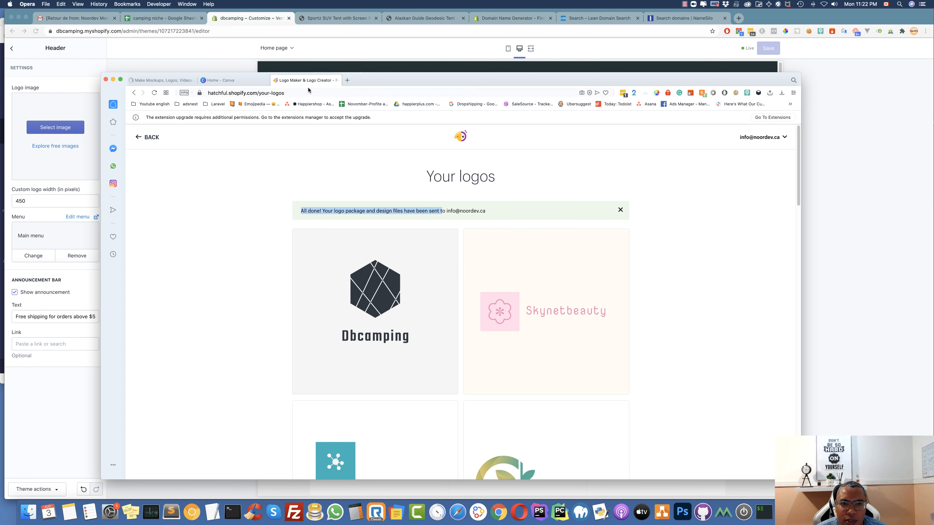
left_click(162, 80)
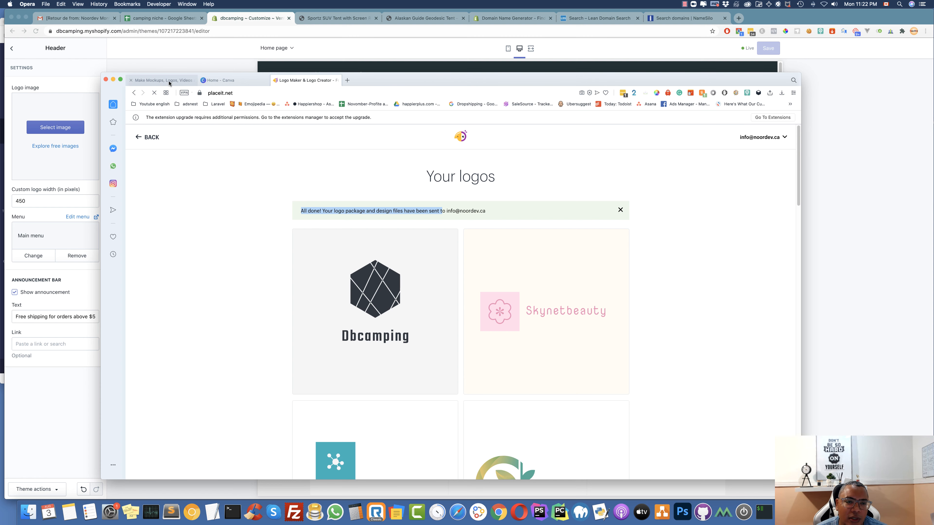
left_click(167, 52)
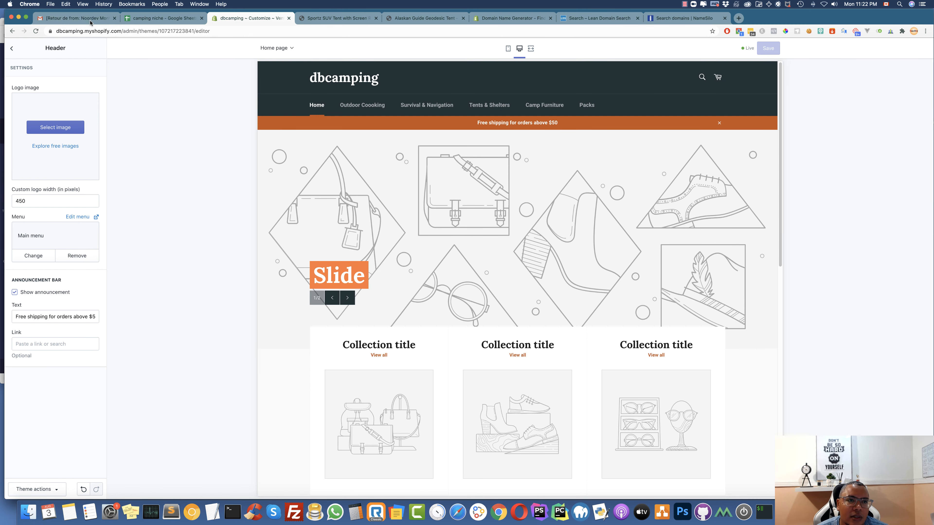
Return to the Gmail inbox list at the top, then bring the Placeit window back in front
left_click(76, 18)
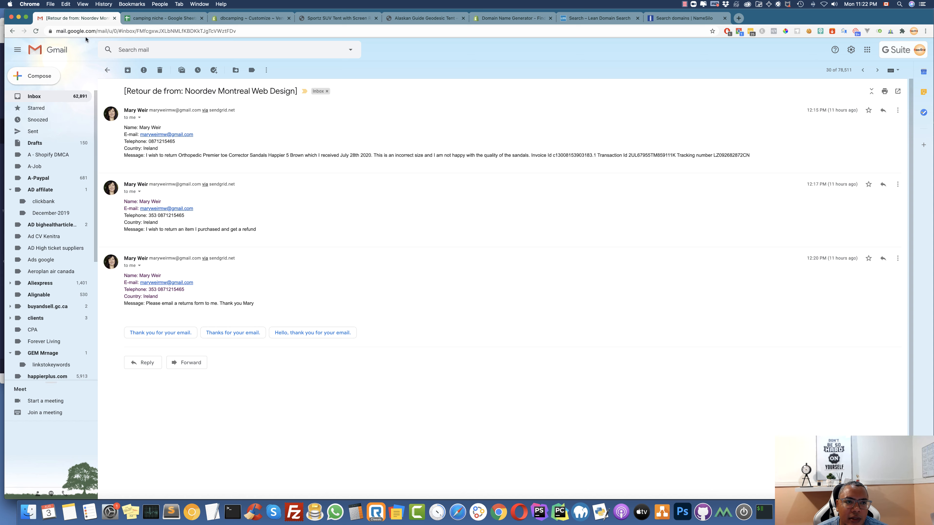
left_click(31, 99)
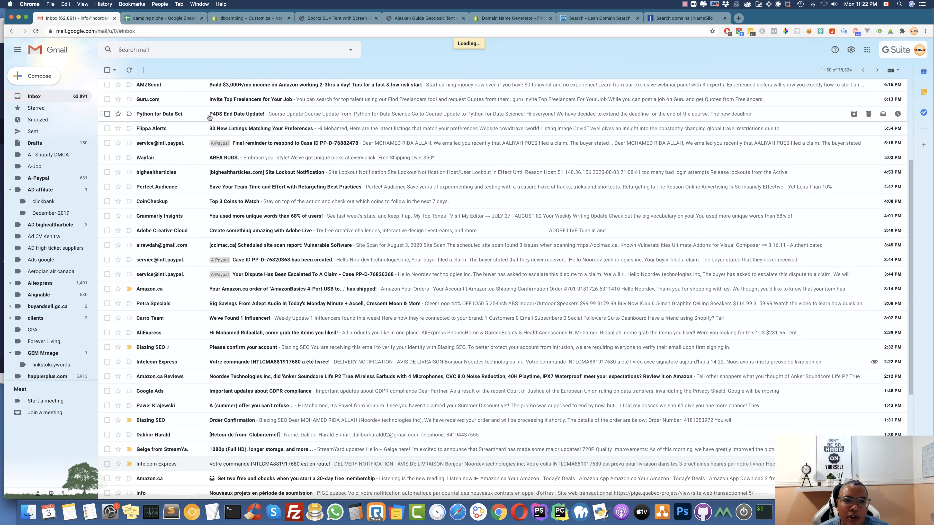
scroll(210, 117, "up", 5)
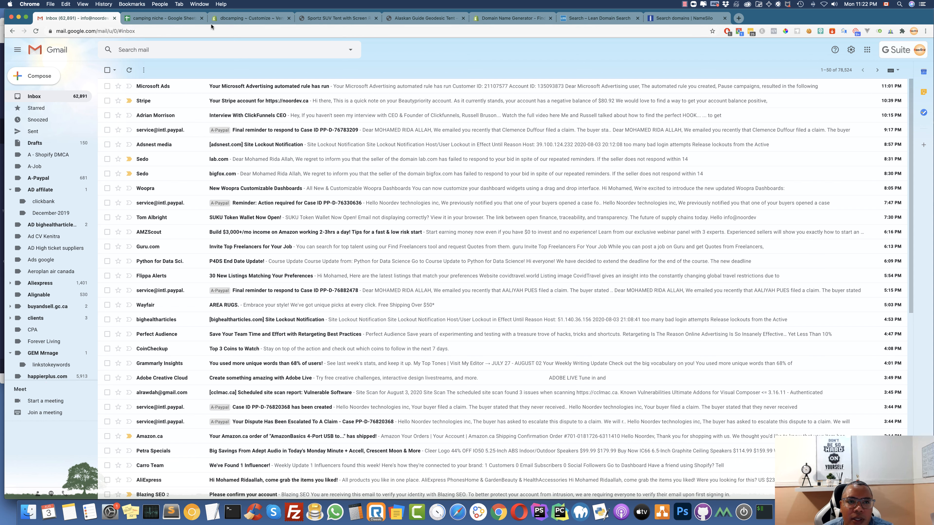
left_click(516, 517)
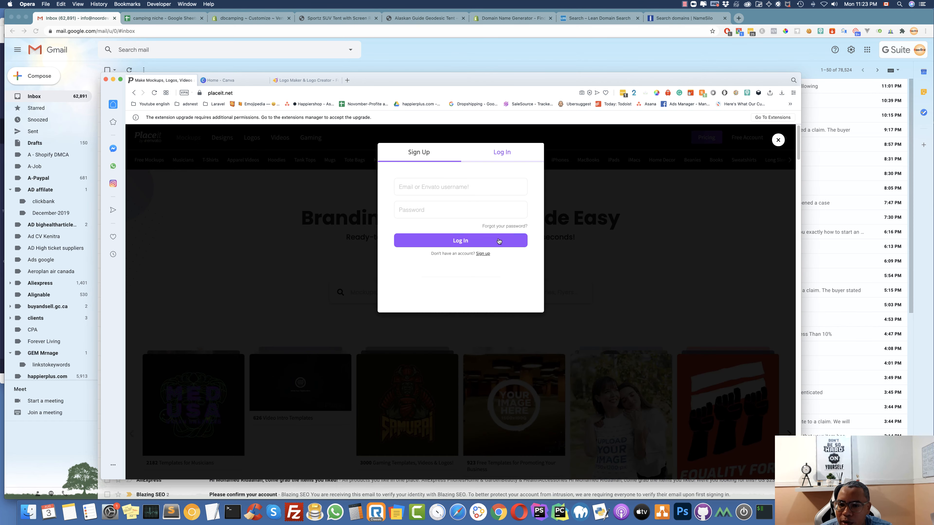
Sign back into Placeit with the autofilled credentials and open My Drafts
left_click(438, 188)
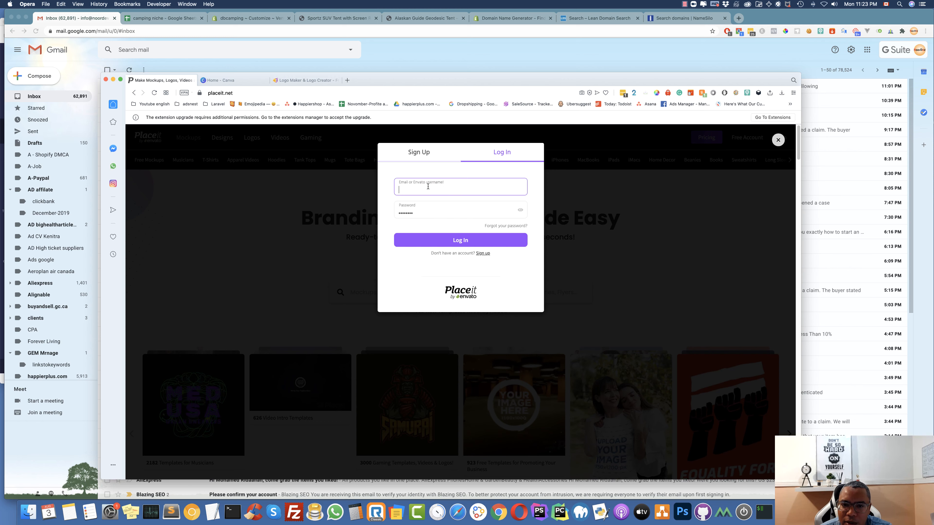
left_click(449, 241)
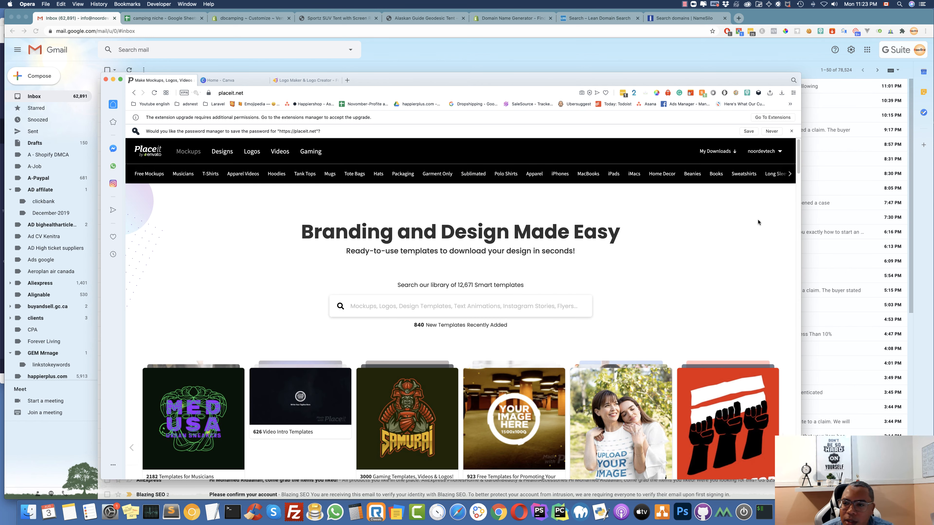
left_click(765, 152)
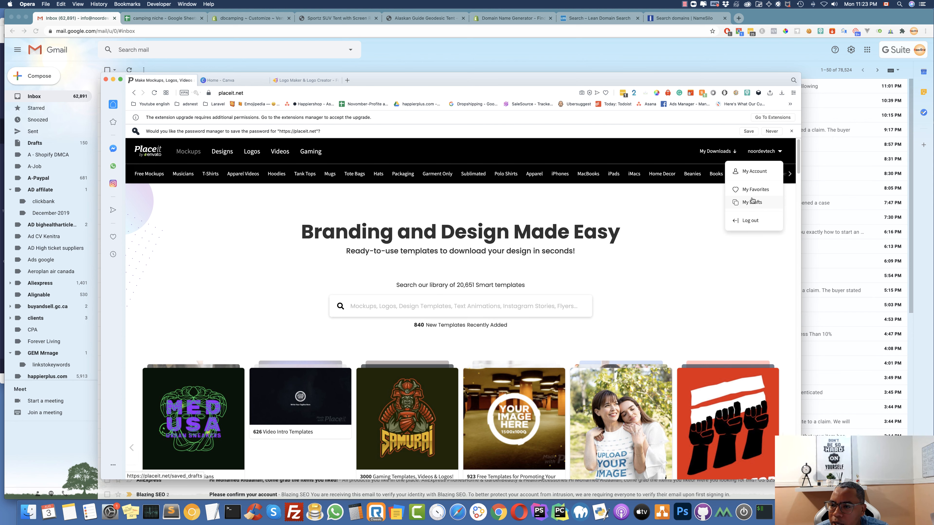
left_click(752, 202)
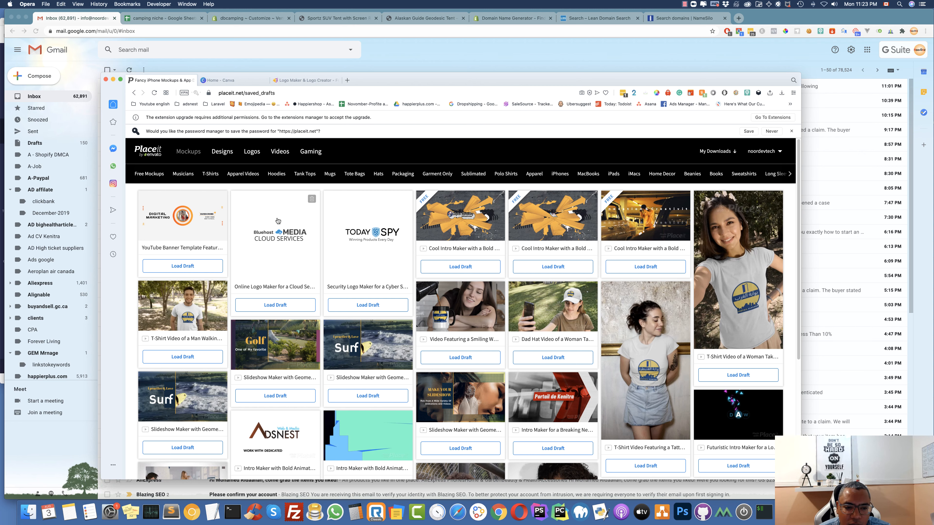
Look through the drafts, then go to the Logos maker's brand-name page
scroll(357, 293, "down", 5)
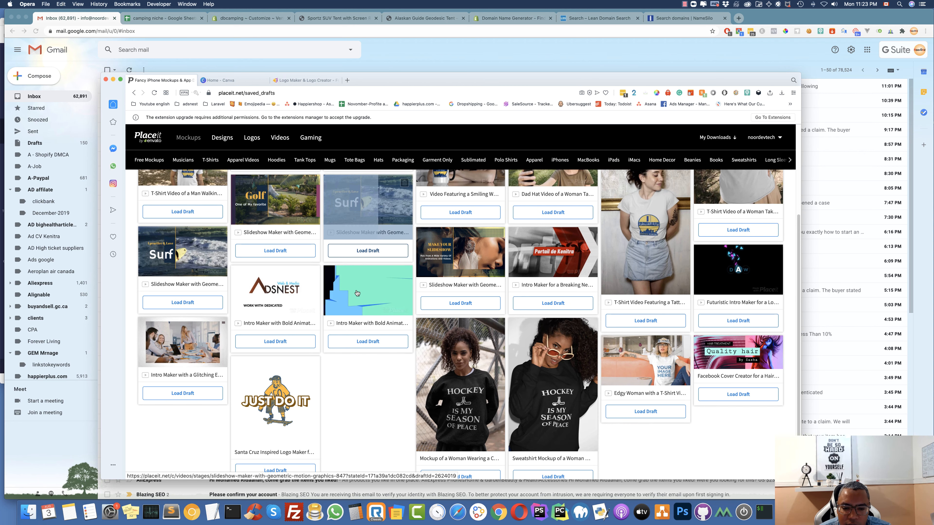
scroll(357, 293, "down", 1)
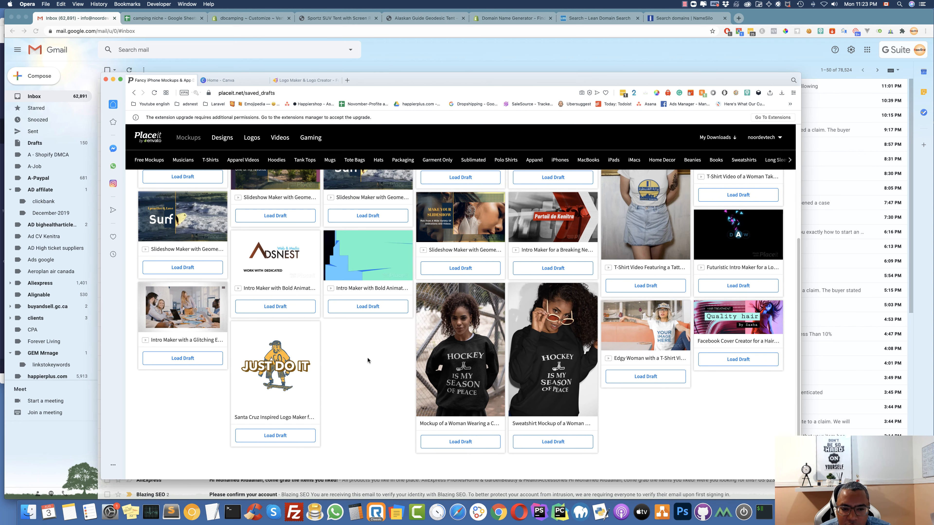
scroll(367, 357, "up", 5)
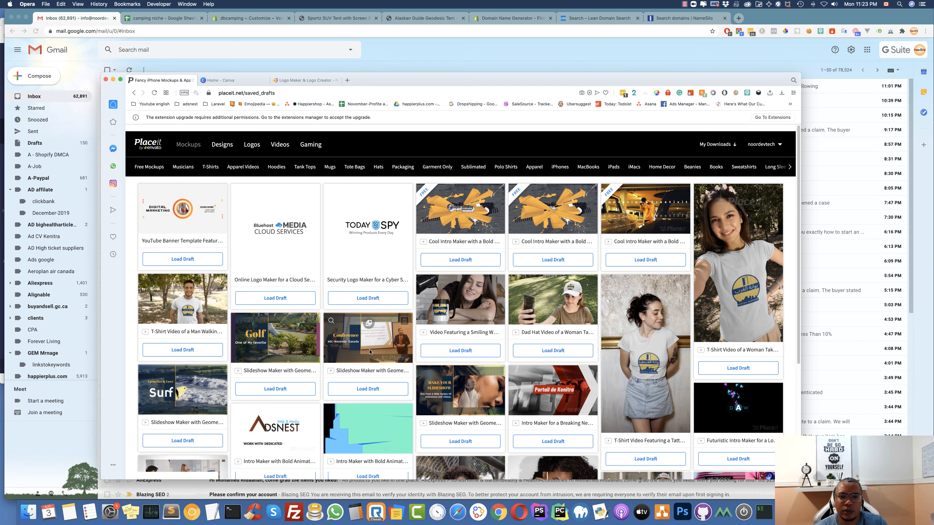
left_click(250, 138)
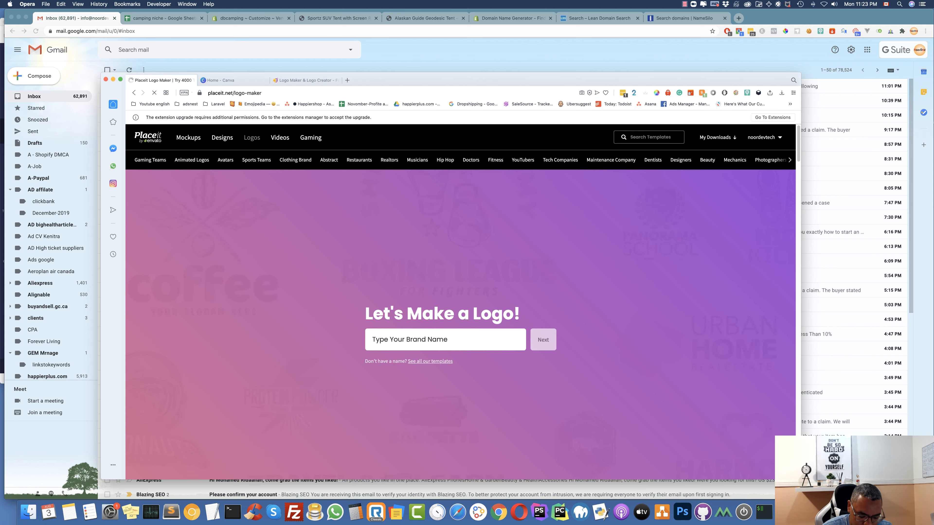
Enter brand name Dbcamping, pick Travel as the industry, and generate logo templates
type("D")
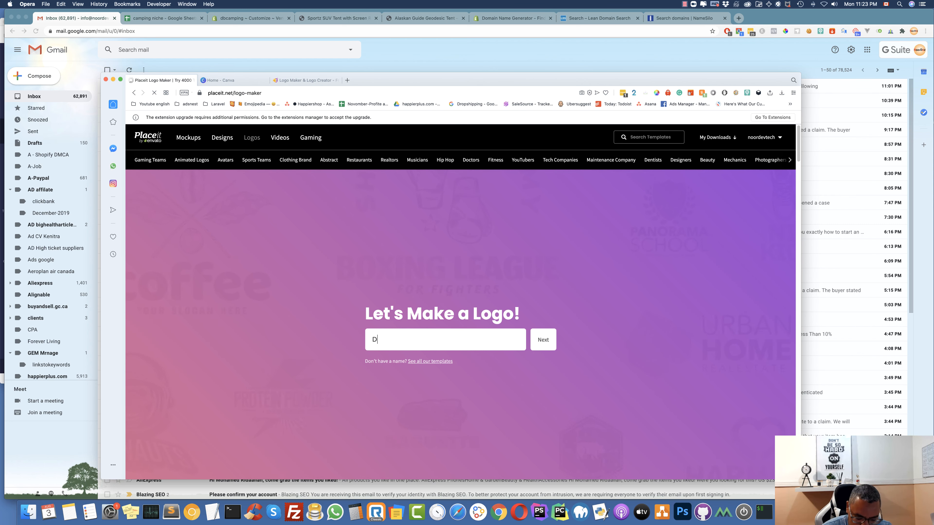
type("bcamping")
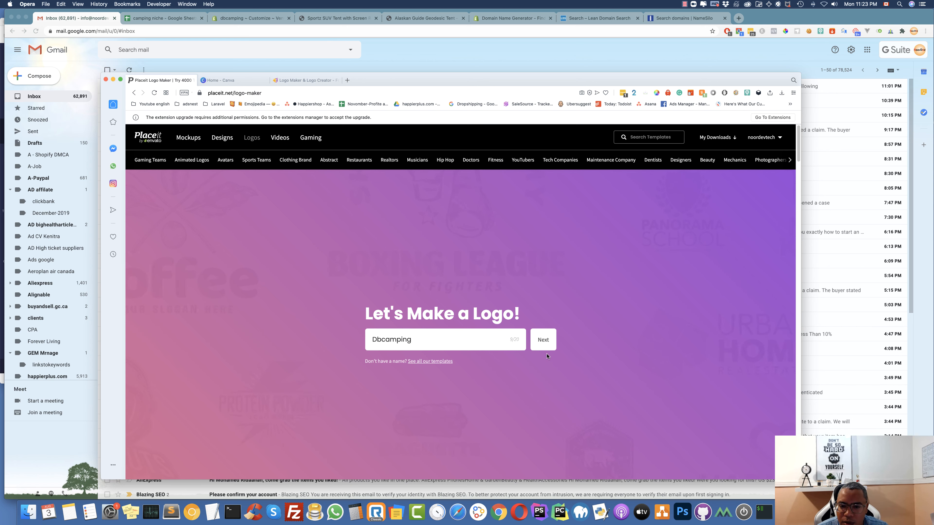
left_click(544, 340)
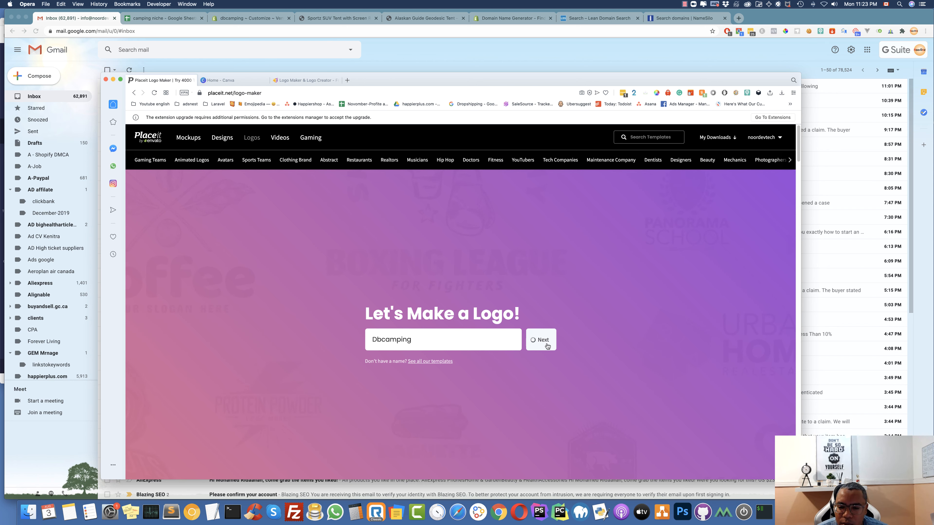
left_click(431, 343)
type("travel")
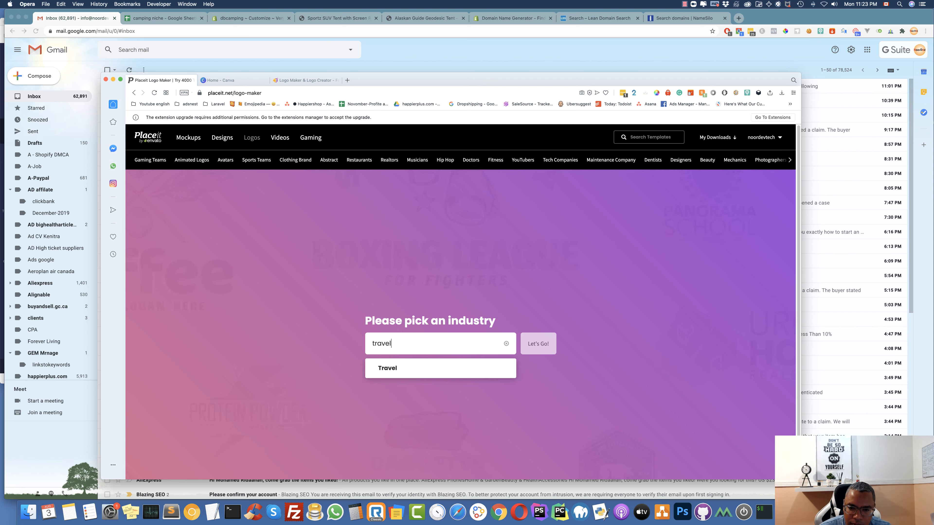
left_click(419, 368)
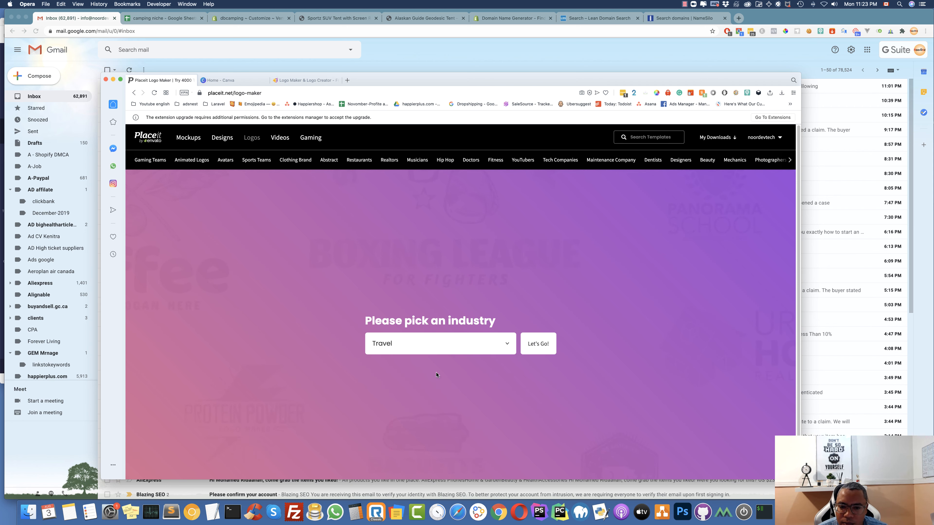
left_click(547, 341)
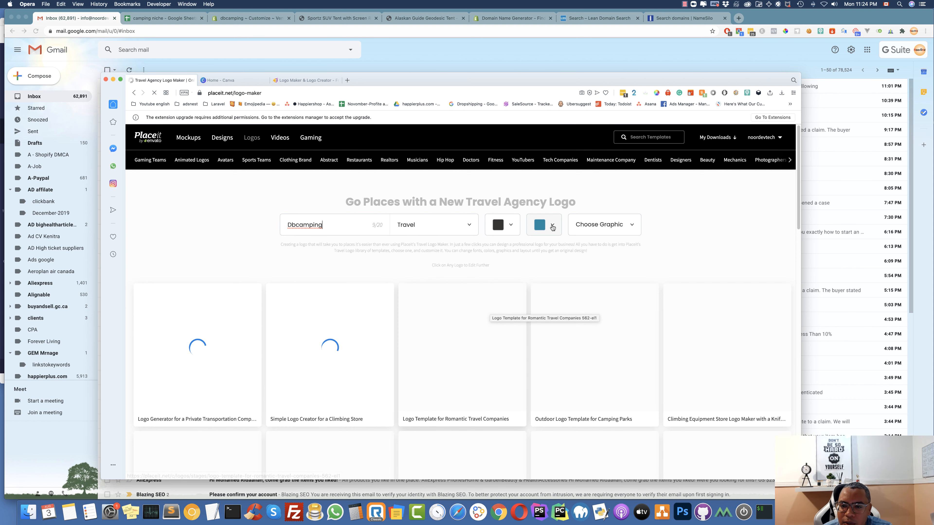
Switch the accent colour to orange and open the Climbing Store backpack template
left_click(543, 225)
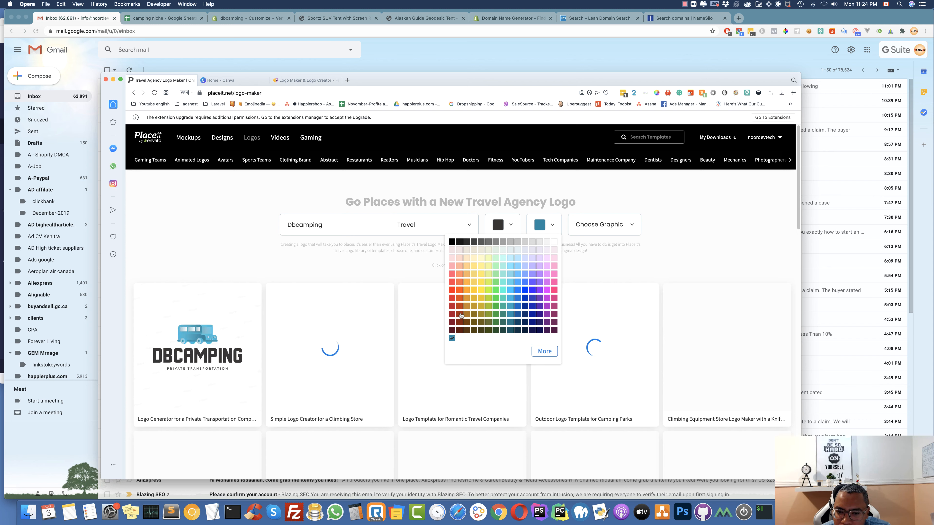
left_click(467, 300)
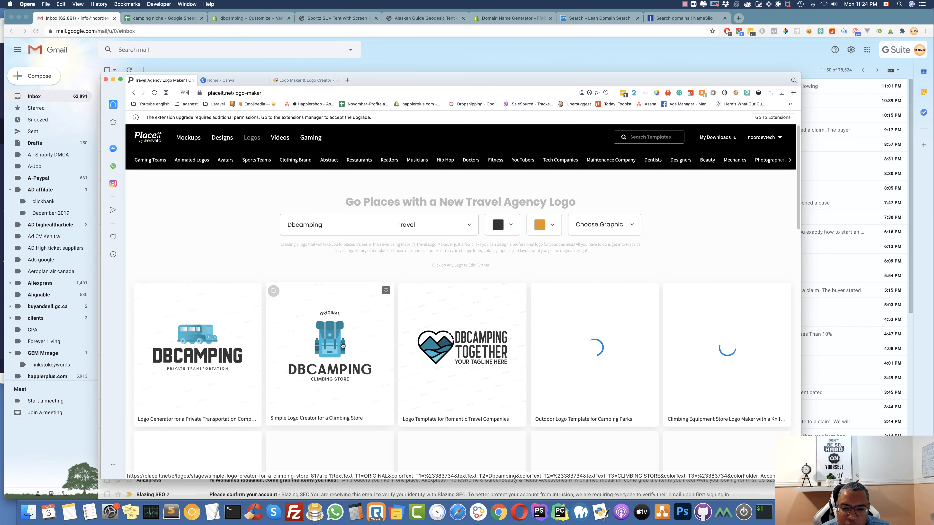
scroll(446, 240, "down", 3)
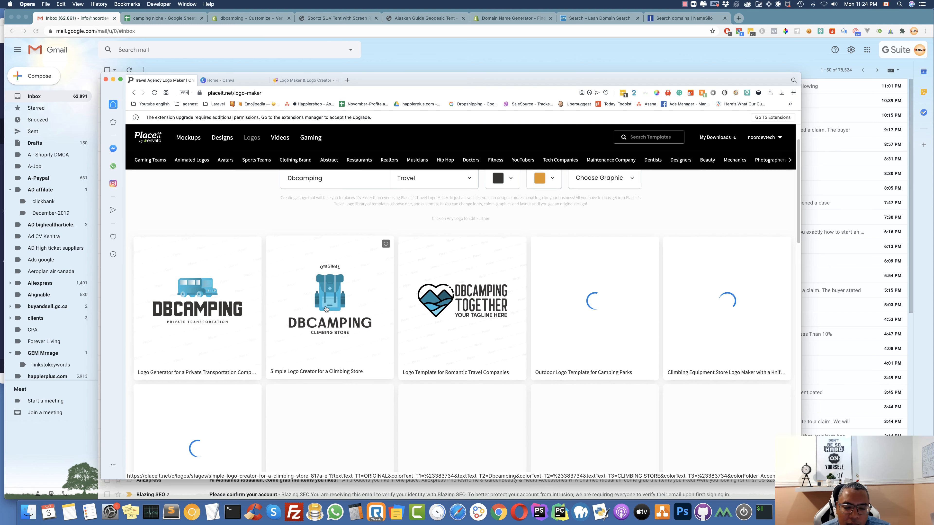
scroll(339, 296, "down", 3)
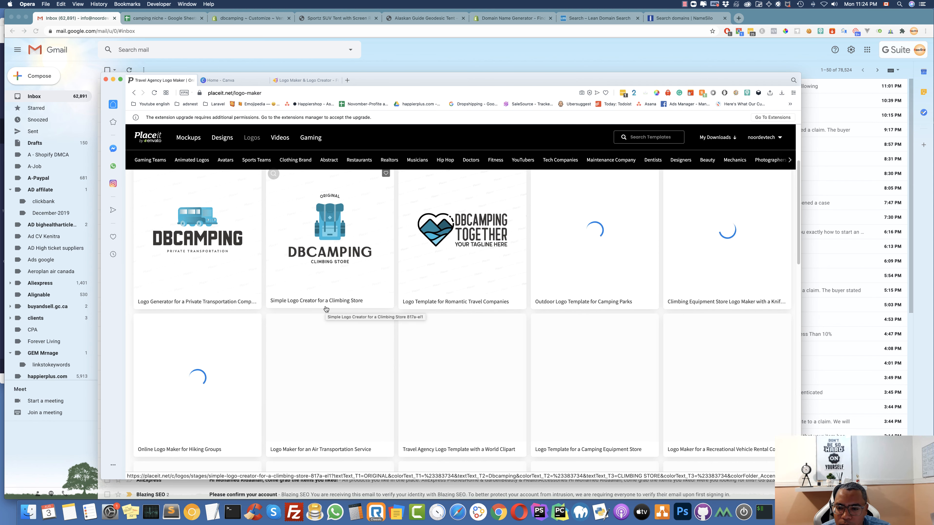
scroll(326, 309, "up", 3)
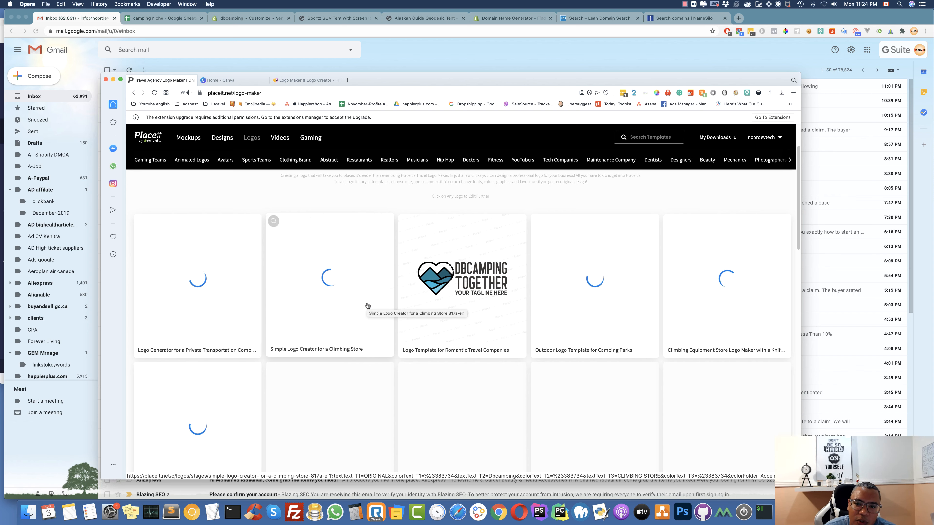
scroll(368, 306, "up", 2)
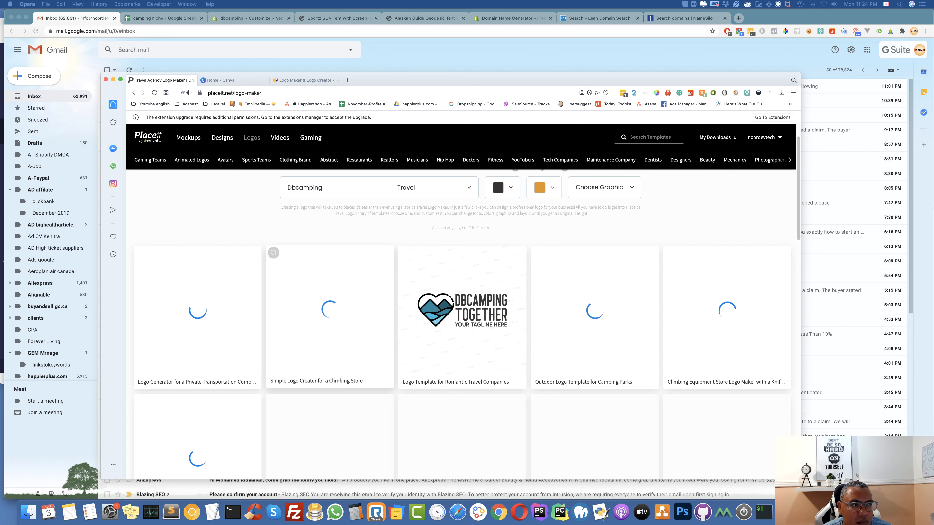
left_click(329, 313)
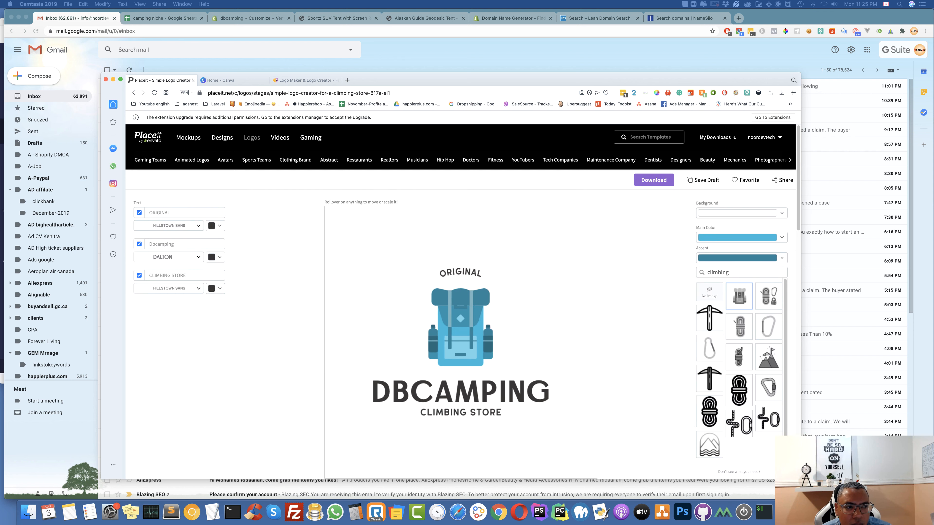
Remove the ORIGINAL and CLIMBING STORE text and narrow the DBCAMPING text box
scroll(454, 346, "down", 1)
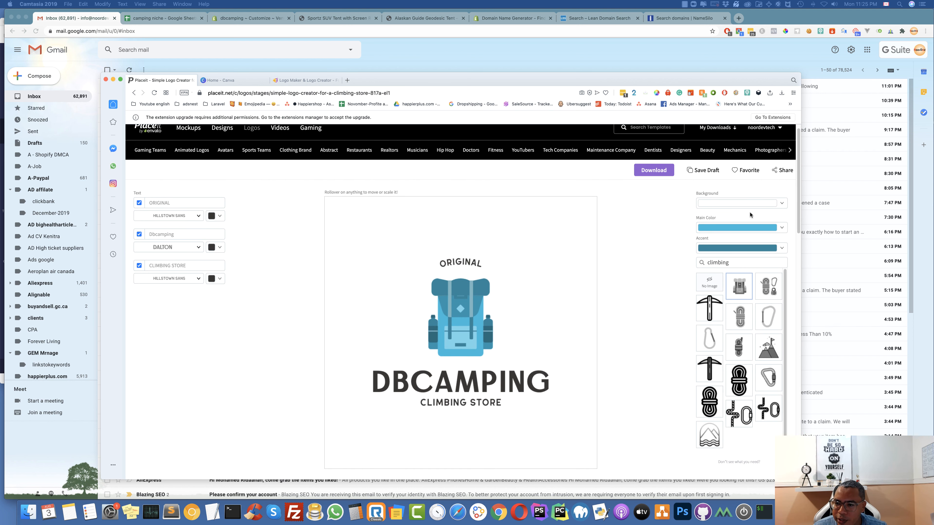
left_click(463, 269)
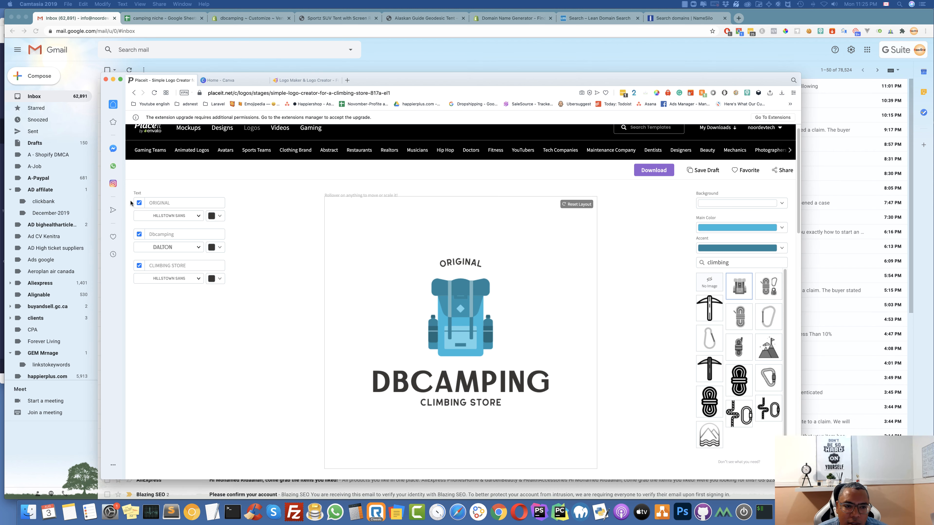
left_click(139, 203)
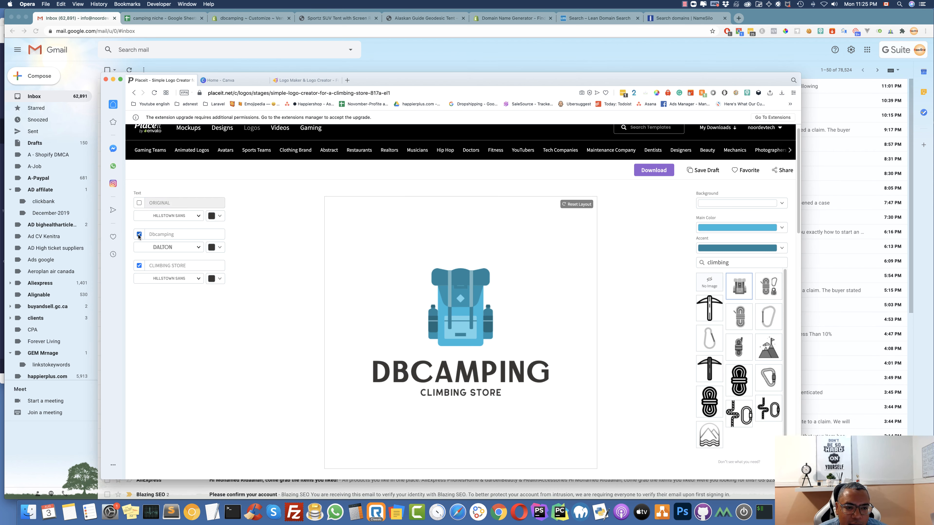
left_click(139, 235)
left_click(138, 235)
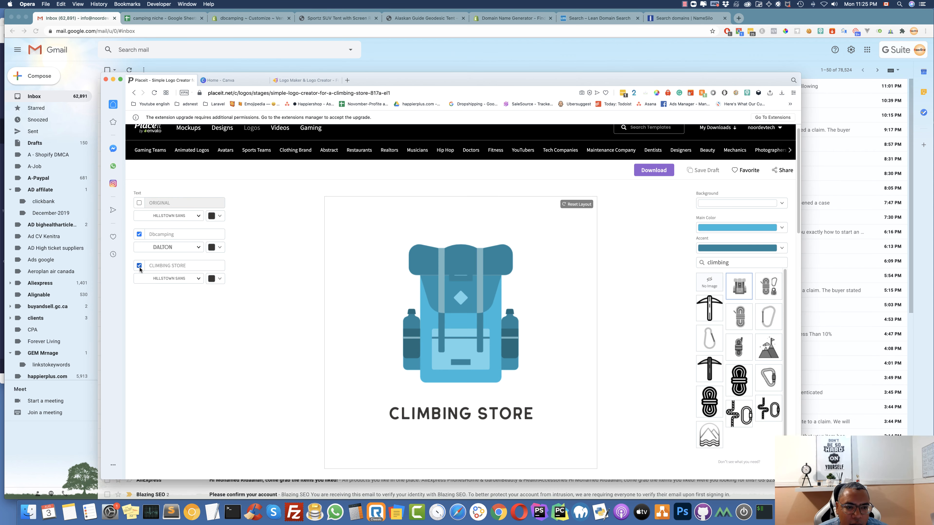
left_click(139, 266)
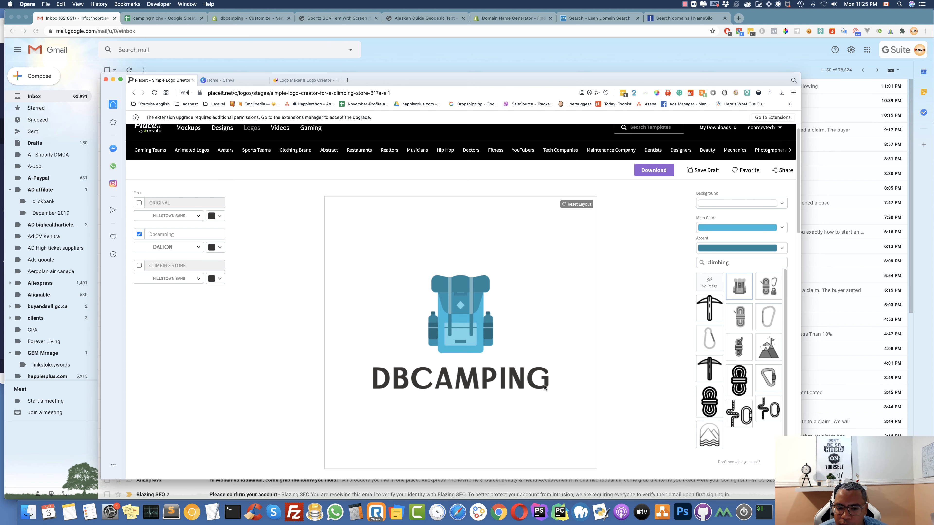
left_click(548, 387)
left_click_drag(554, 362, 504, 376)
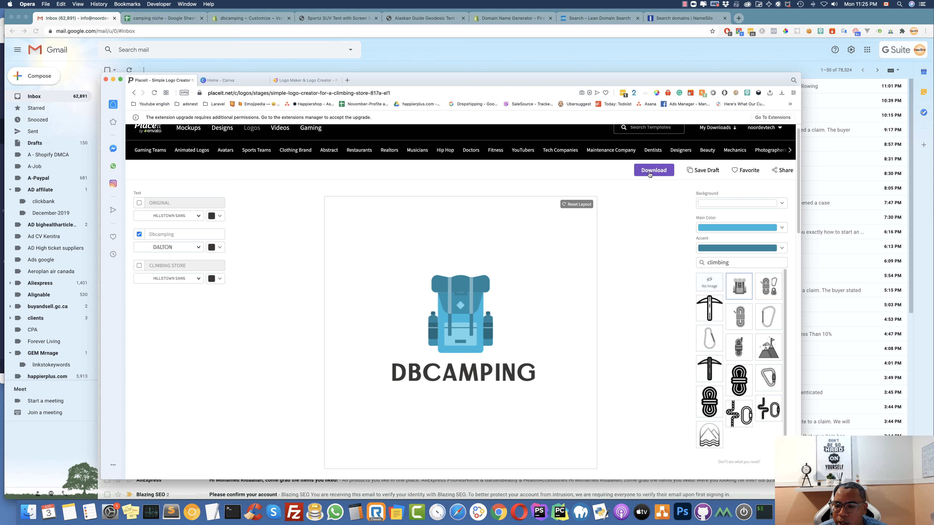
Download the finished DBCAMPING backpack logo to the computer
left_click(650, 173)
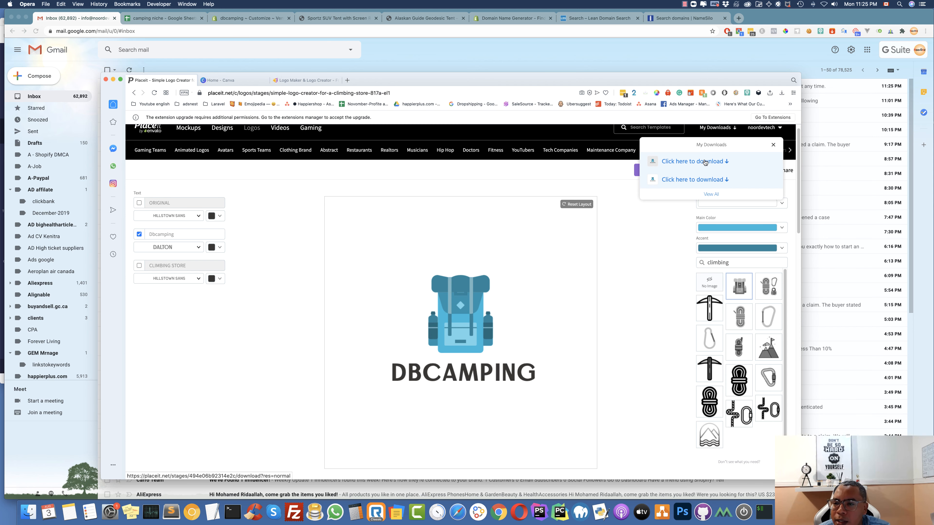
left_click(706, 161)
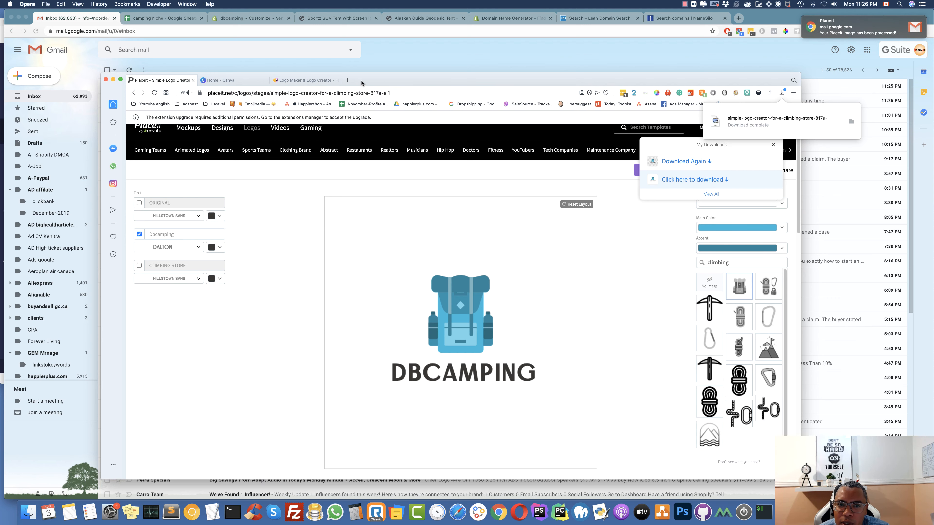
left_click(369, 65)
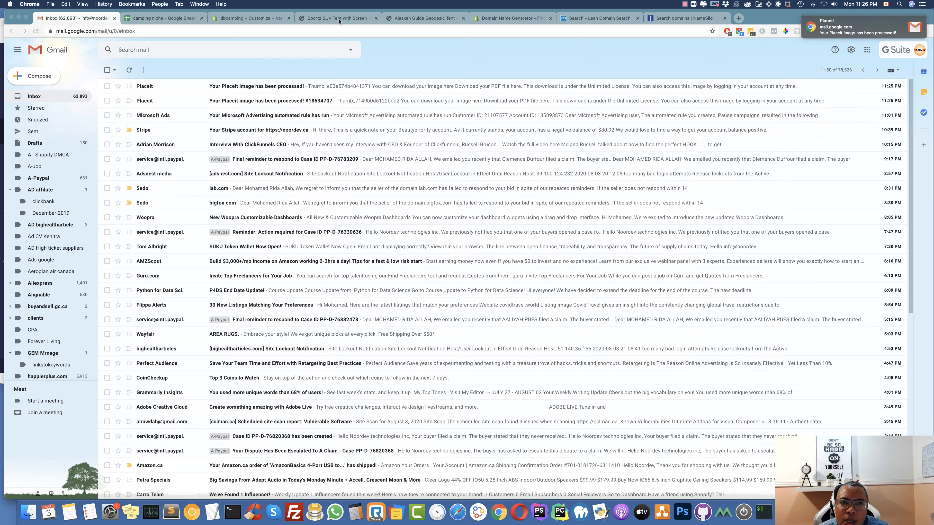
Upload the downloaded simple-logo PNG to the dbcamping theme's image library
left_click(336, 18)
left_click(260, 19)
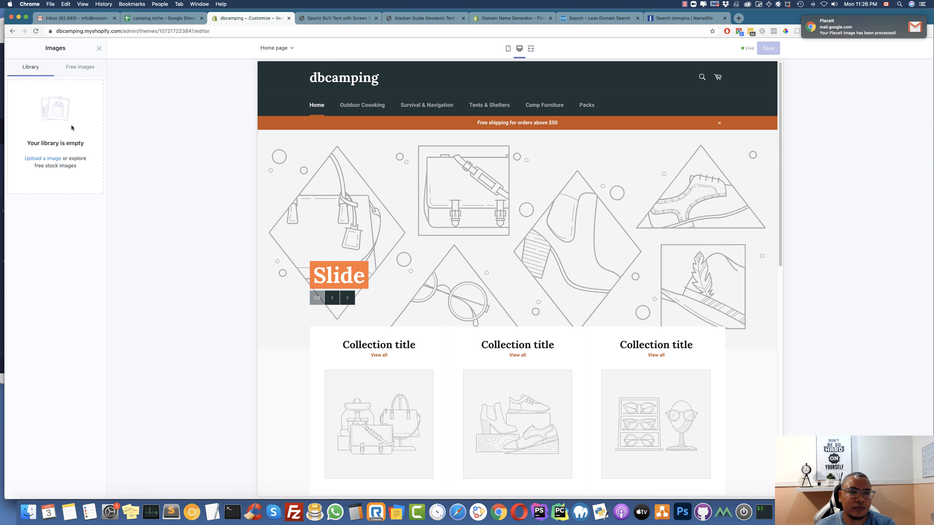
left_click(84, 151)
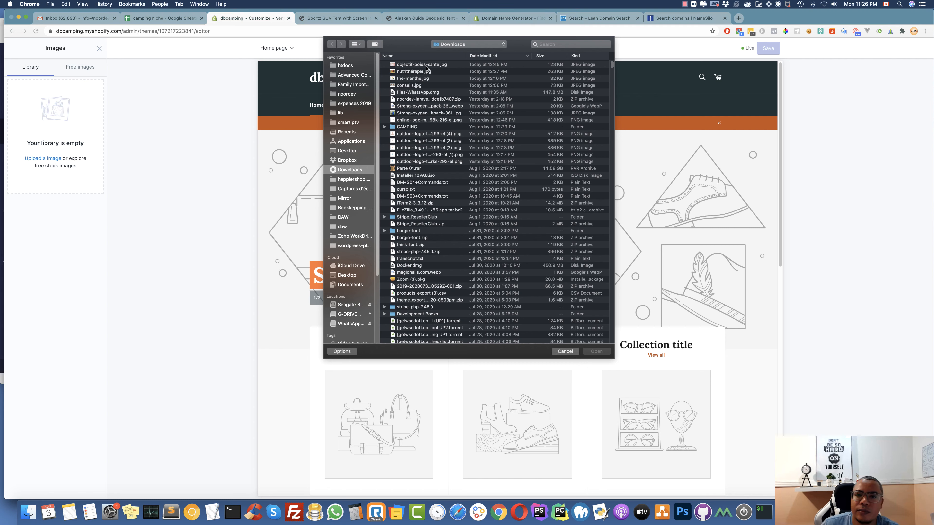
left_click(421, 65)
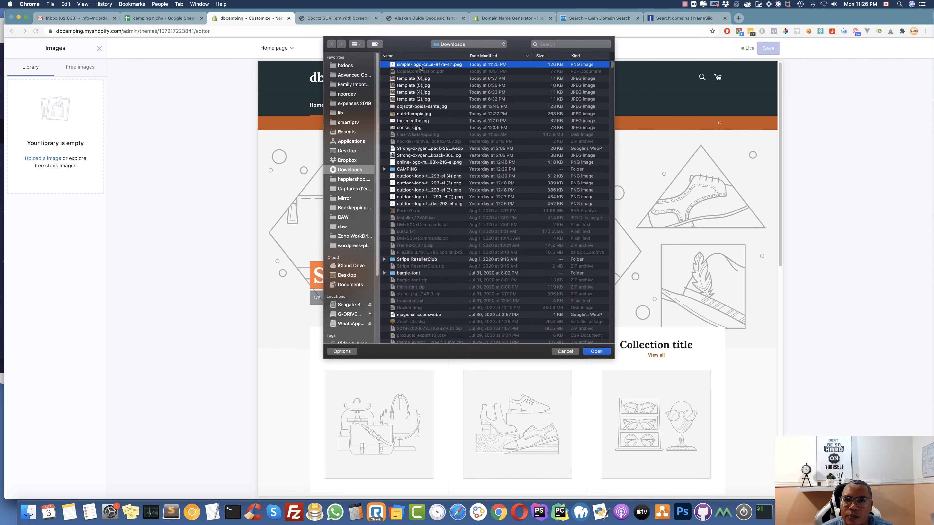
key("Return")
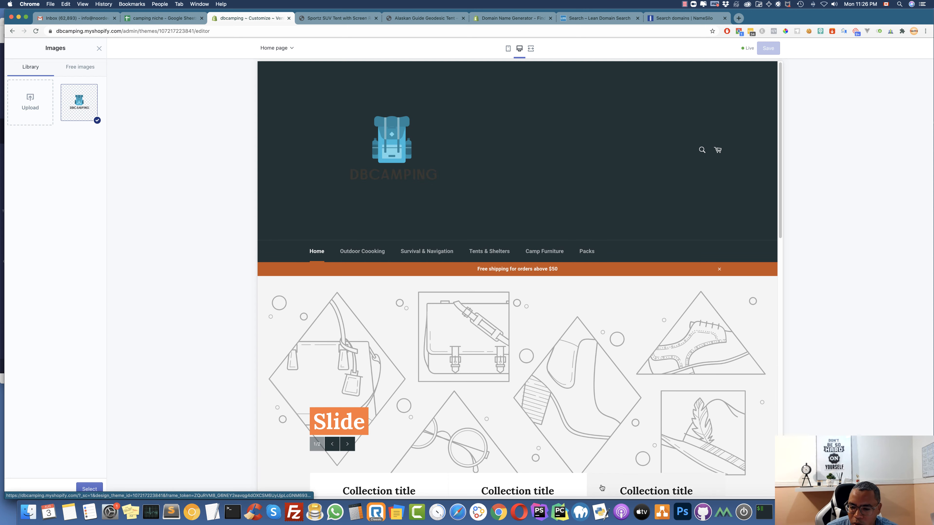
left_click(519, 512)
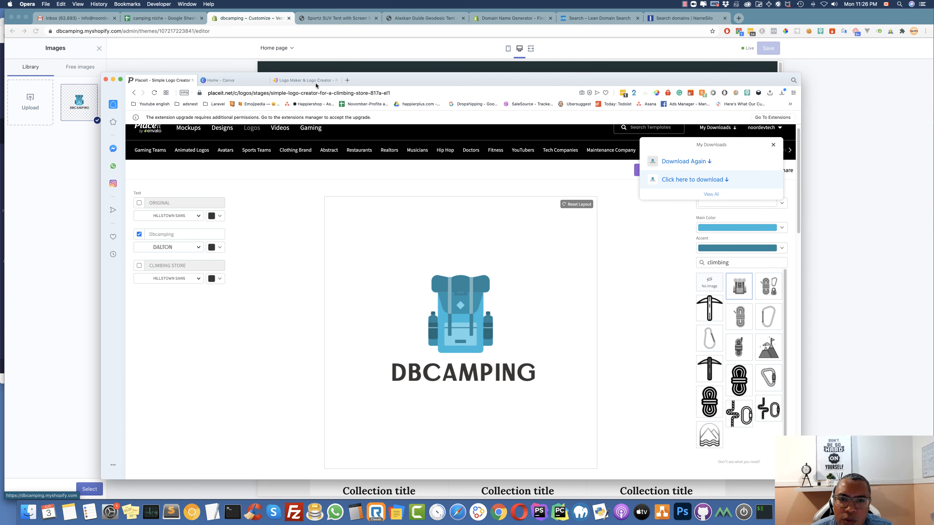
left_click(348, 81)
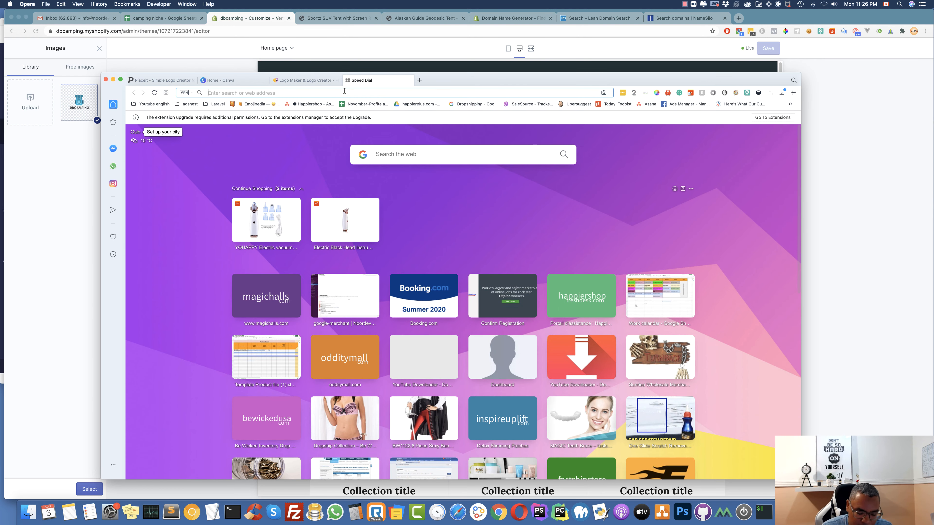
Load photopea.com and open the downloaded simple-logo PNG from Downloads
type("p")
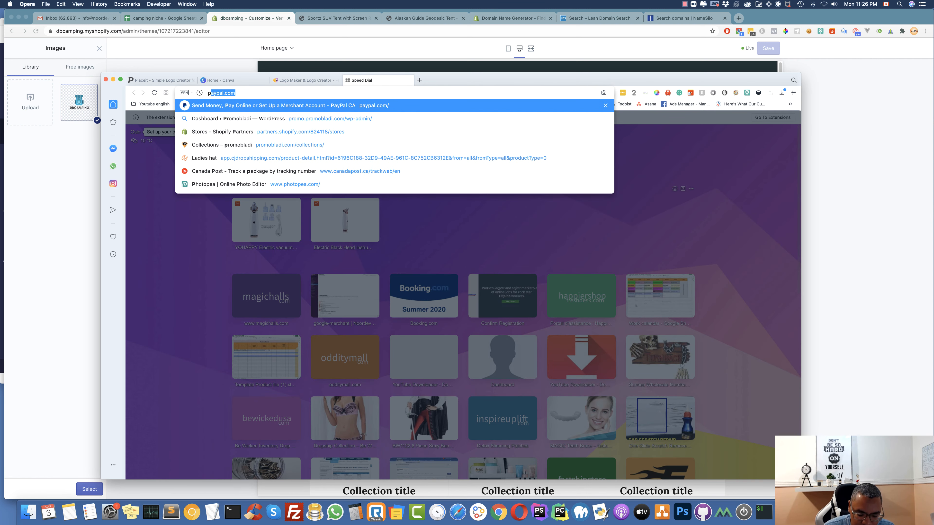
type("hot")
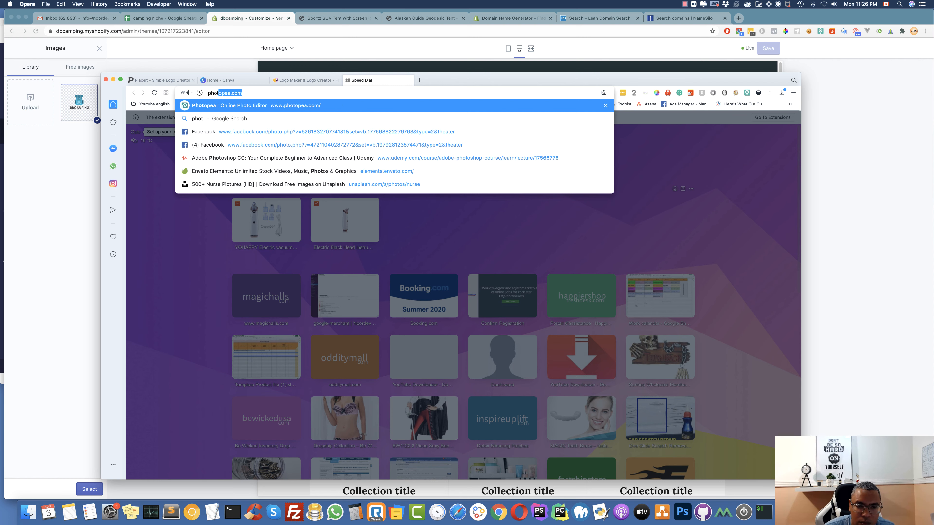
key("Return")
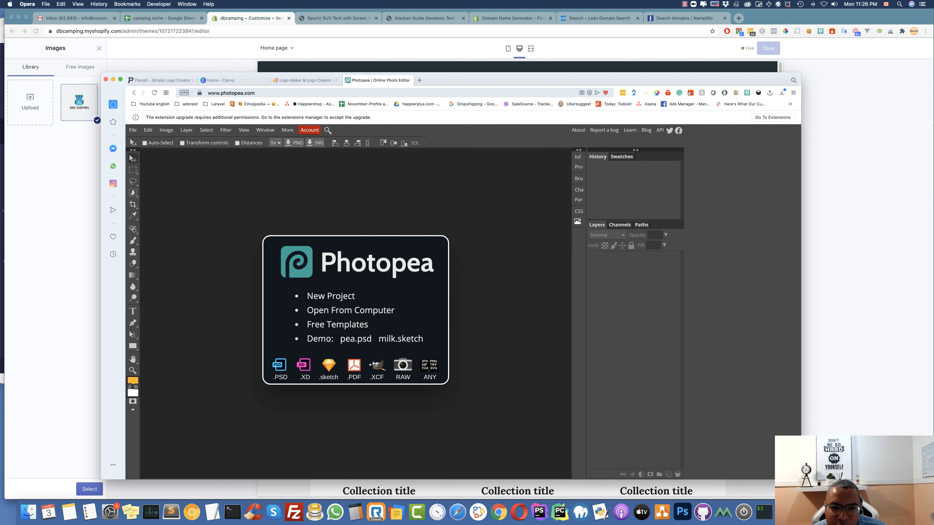
left_click(133, 130)
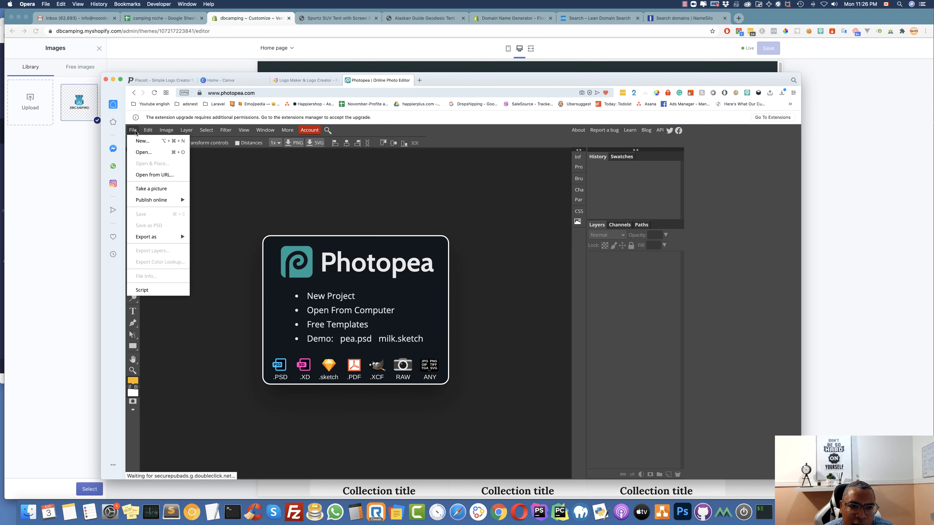
left_click(143, 155)
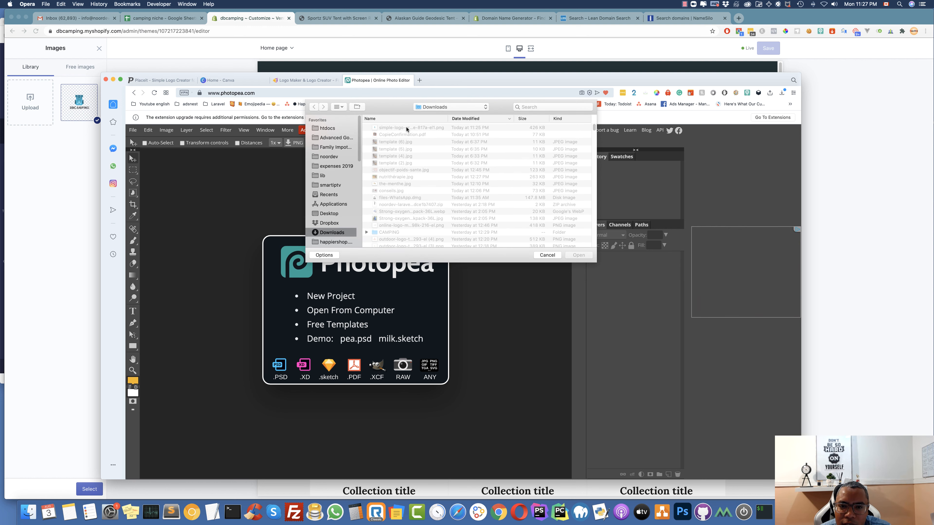
left_click(406, 127)
double_click(406, 127)
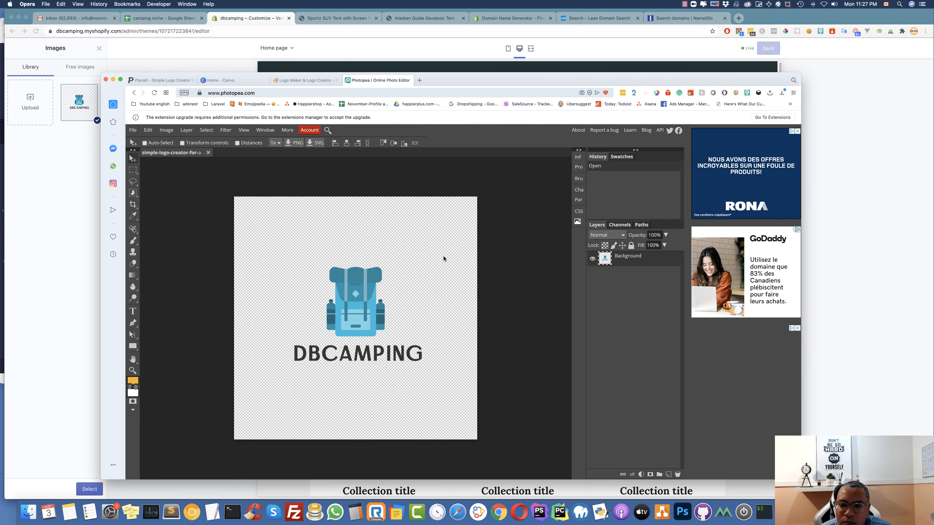
Crop the canvas tightly around the backpack and DBCAMPING wordmark
left_click(132, 204)
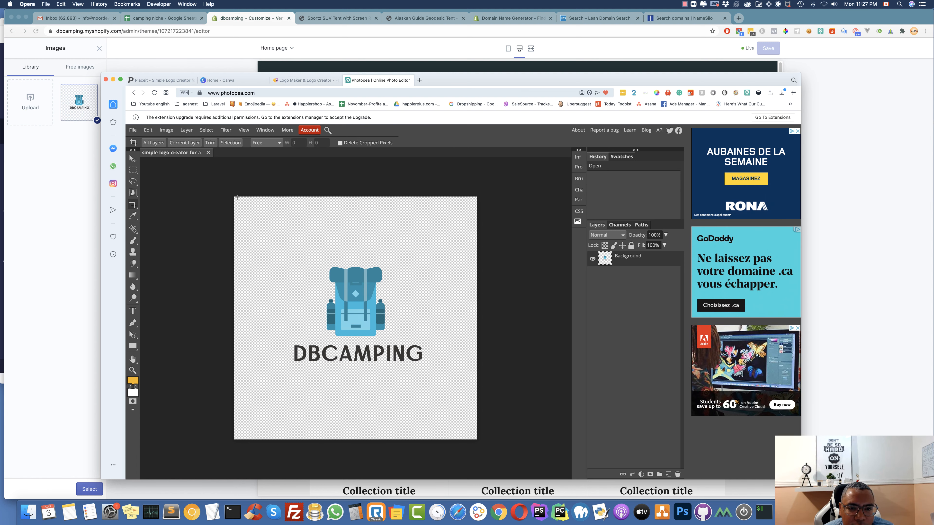
left_click_drag(236, 197, 425, 374)
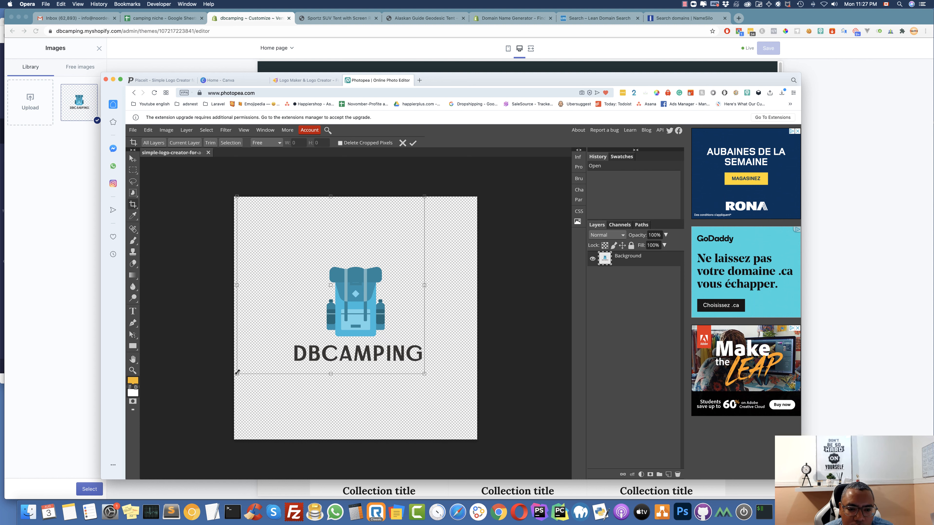
left_click_drag(236, 374, 293, 366)
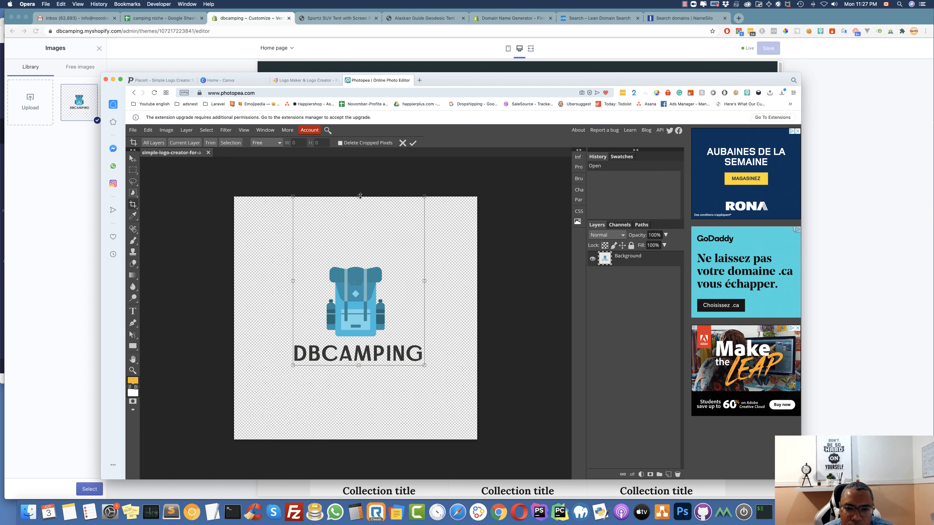
left_click_drag(360, 196, 362, 264)
left_click_drag(424, 315, 424, 315)
key("Return")
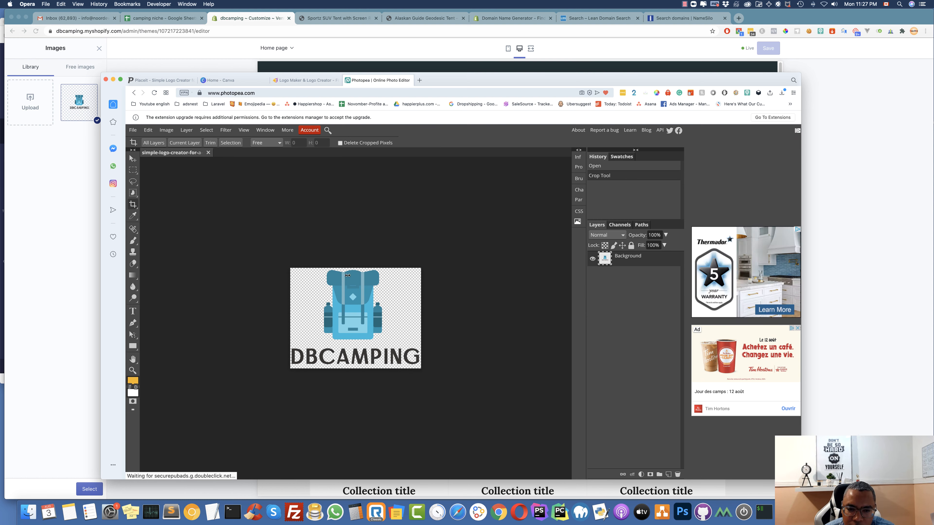
left_click(133, 131)
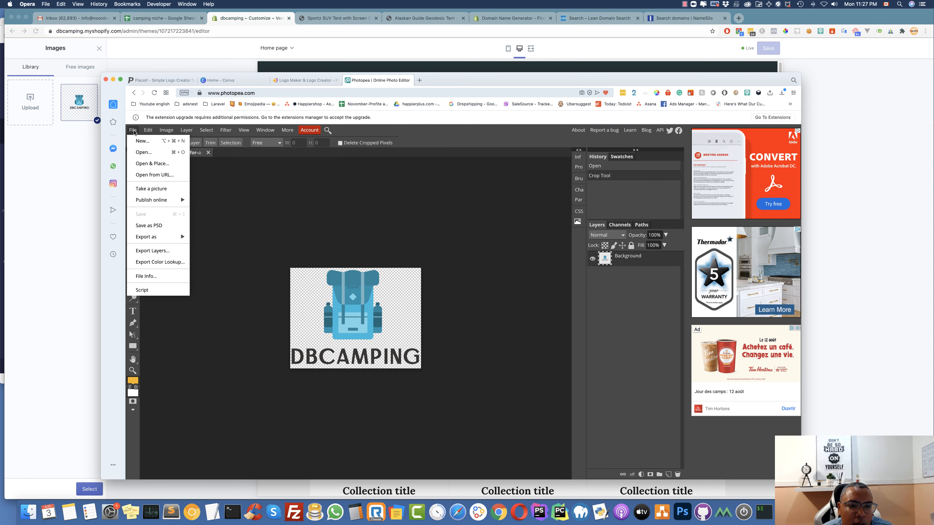
Export the cropped logo via Save for web as a 130 × 100 px PNG
mouse_move(170, 240)
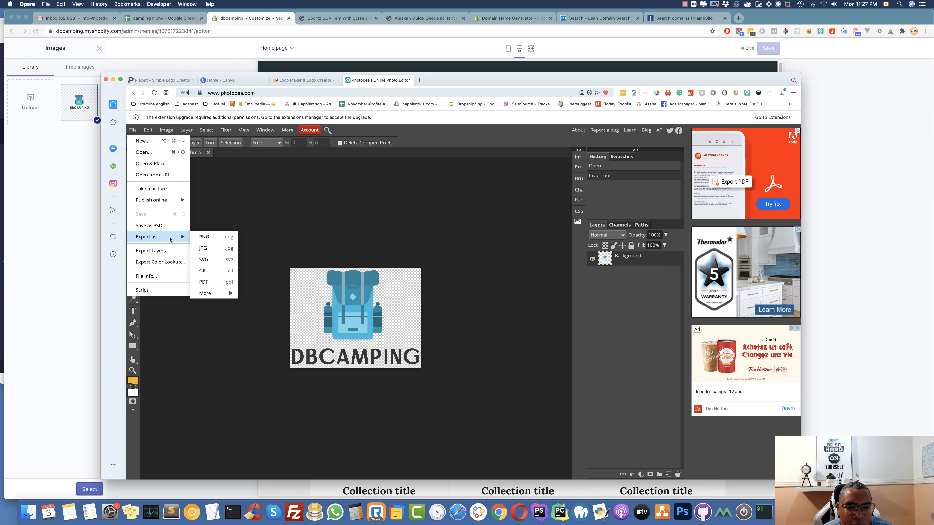
left_click(214, 240)
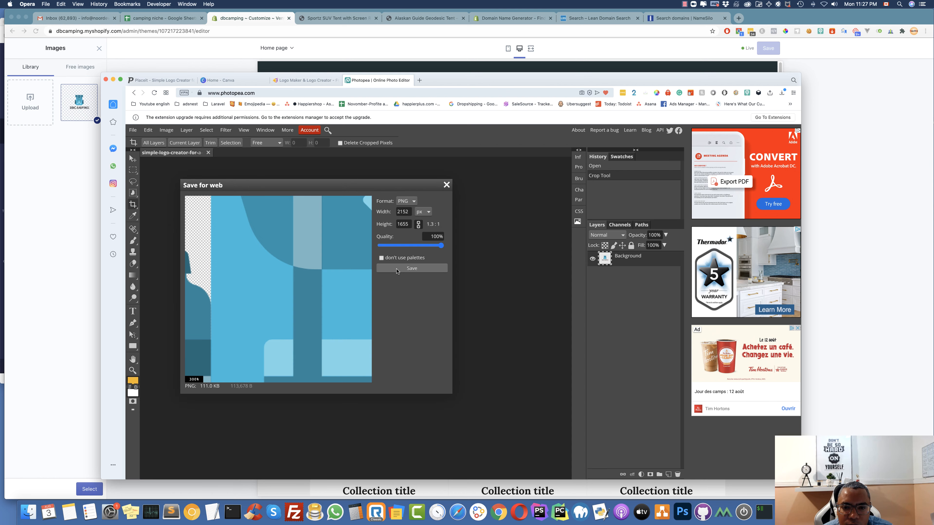
left_click_drag(411, 212, 395, 211)
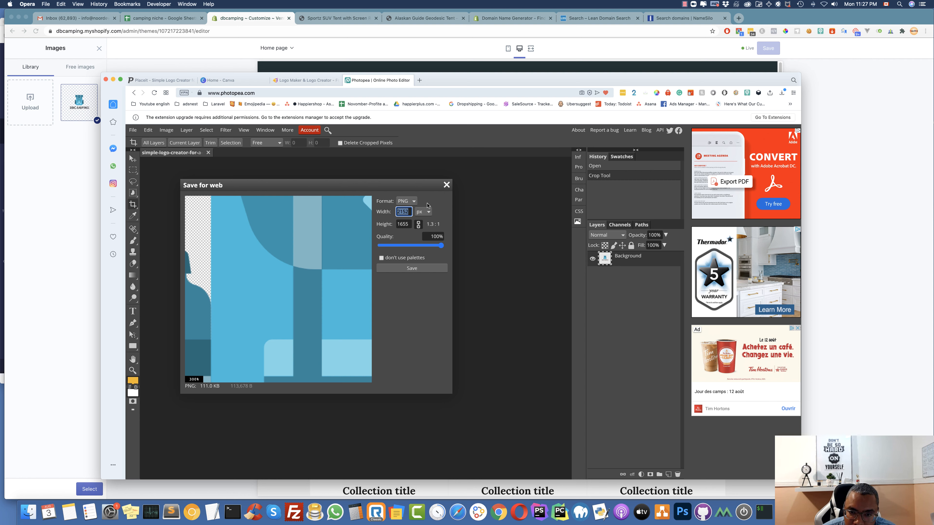
type("250")
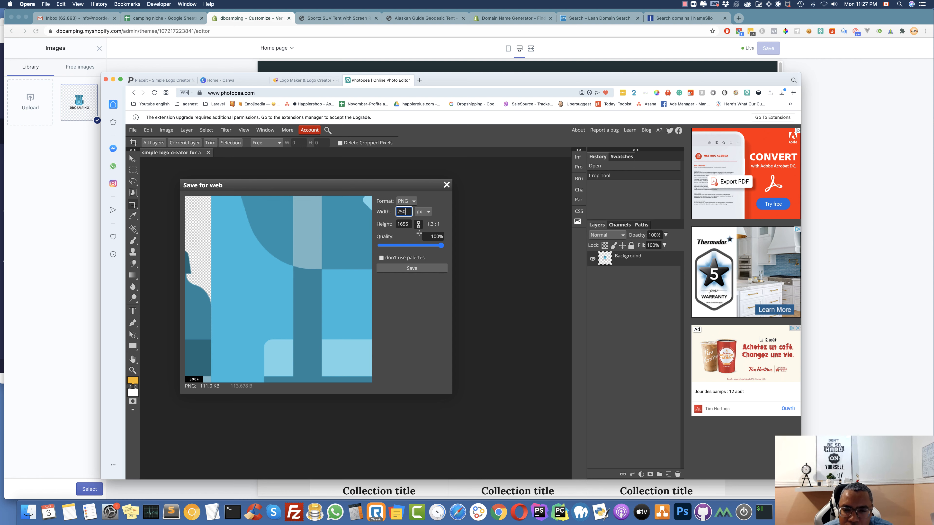
left_click(408, 225)
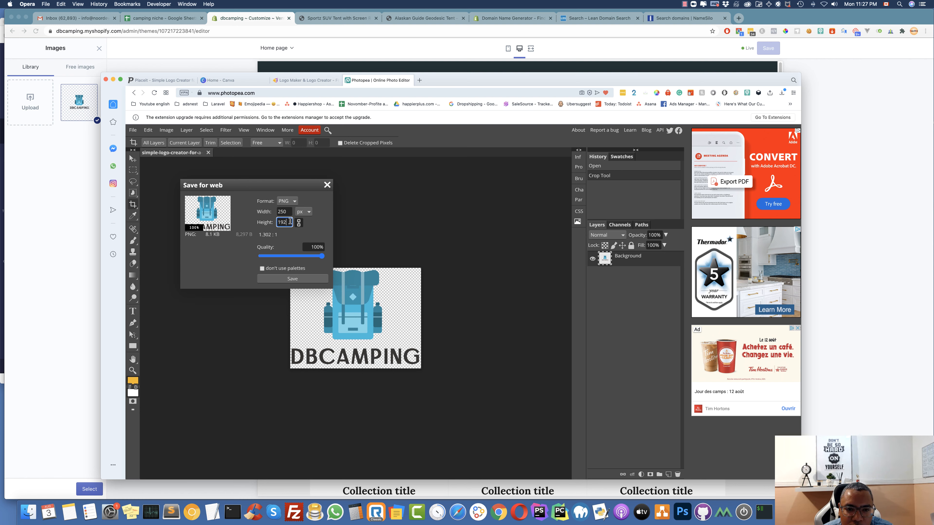
left_click_drag(291, 223, 275, 221)
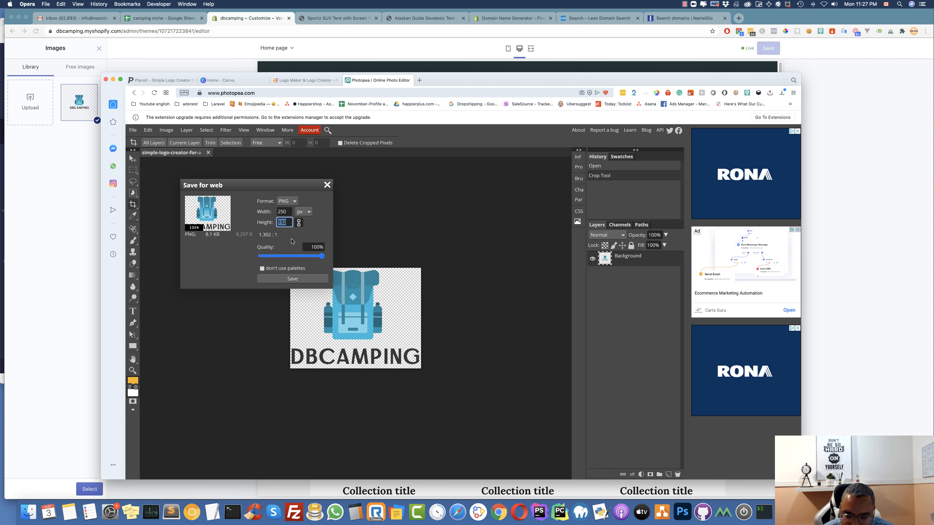
type("100")
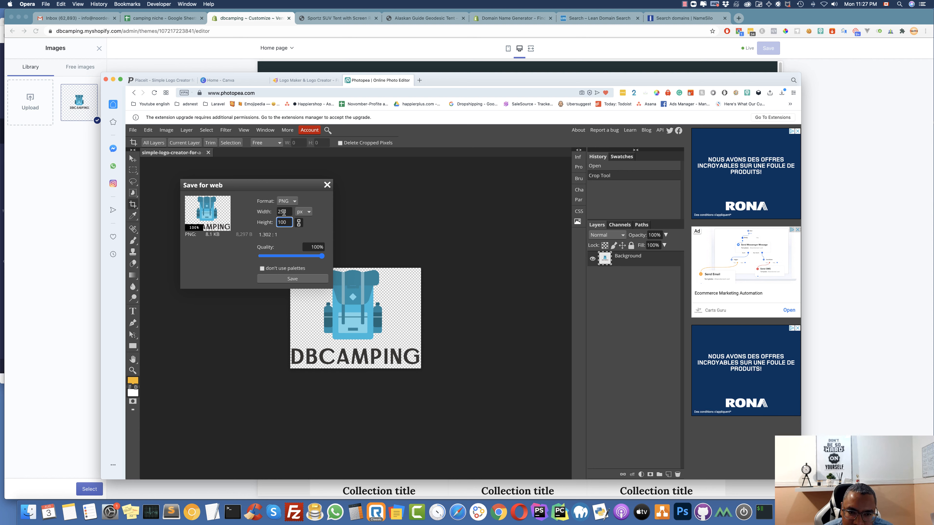
left_click(284, 213)
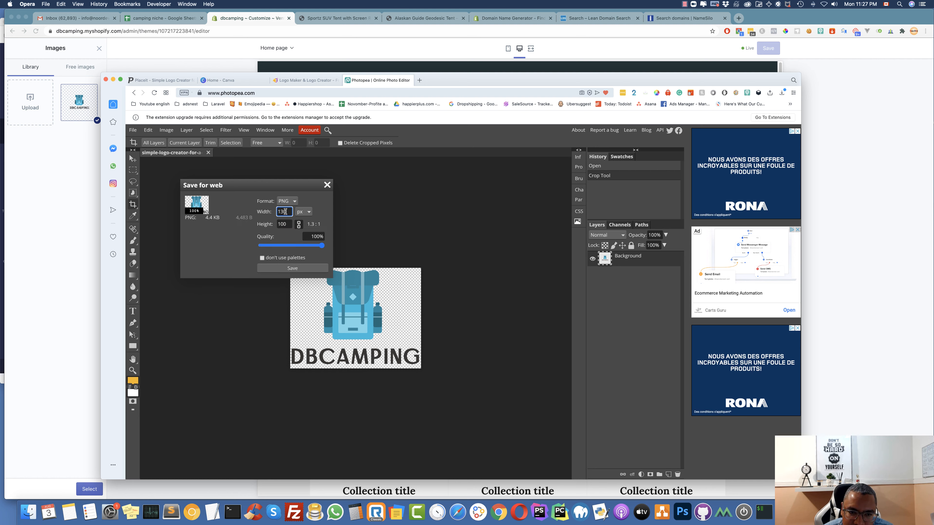
left_click(297, 272)
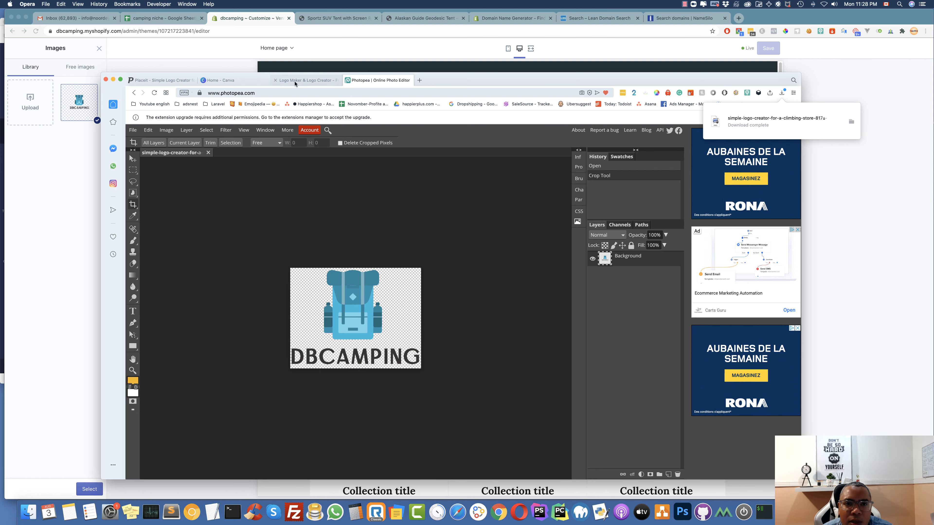
Upload the resized 130 × 100 logo PNG to the Shopify image library
left_click(270, 16)
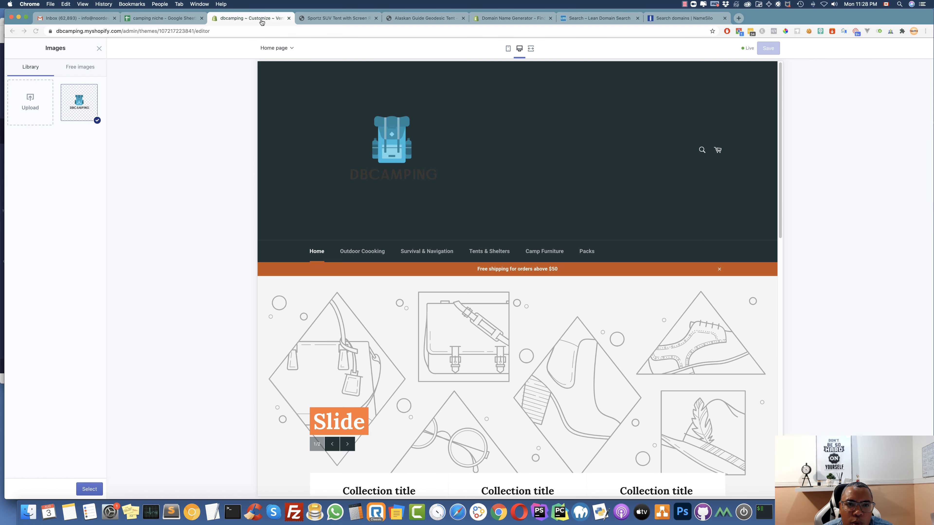
left_click(30, 108)
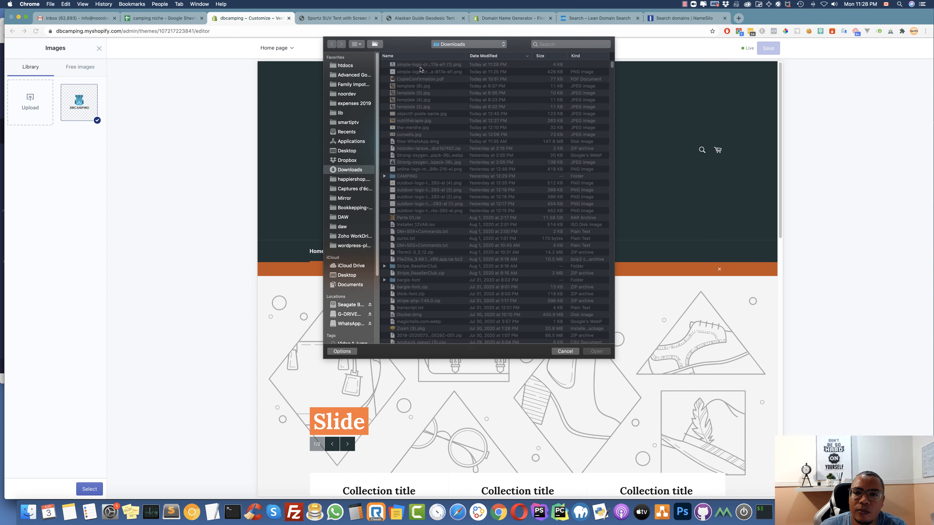
left_click(421, 65)
double_click(422, 66)
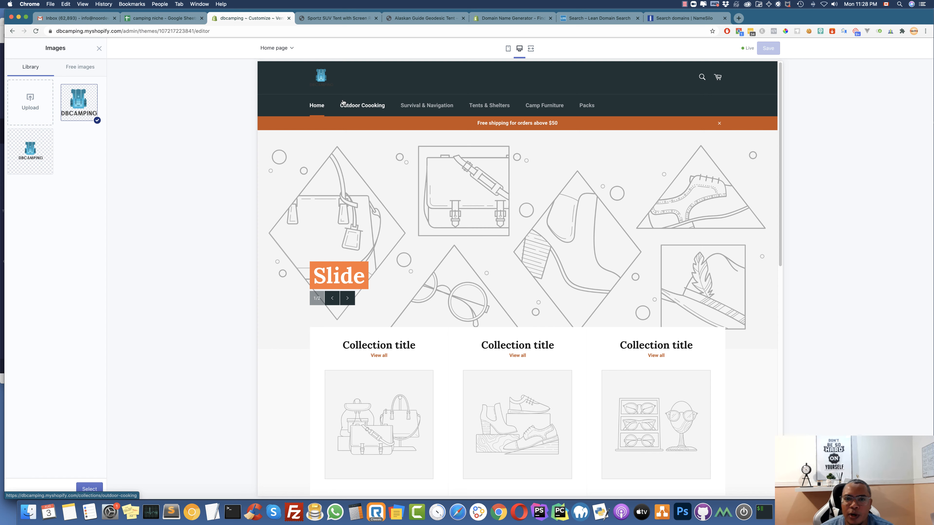
left_click(519, 512)
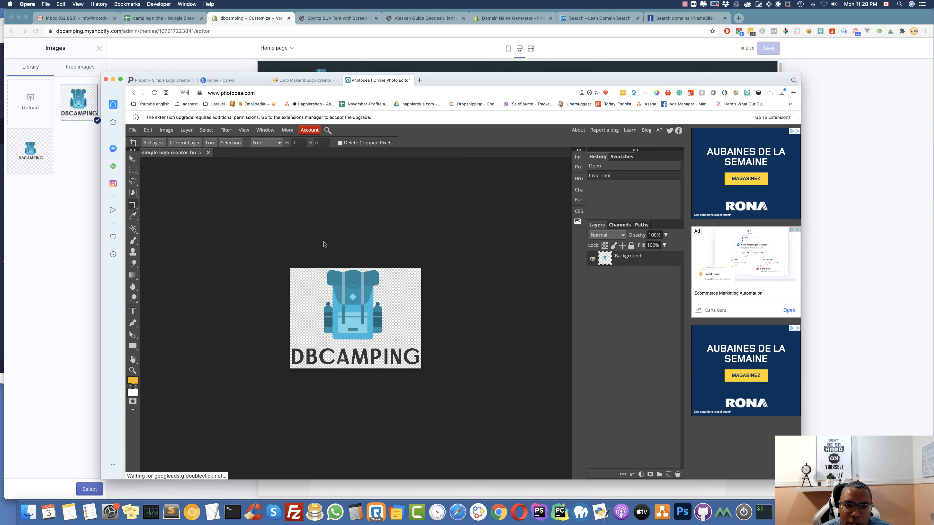
Check the Hatchful and Canva tabs, then set the uploaded DBCAMPING logo as the header logo
left_click(84, 169)
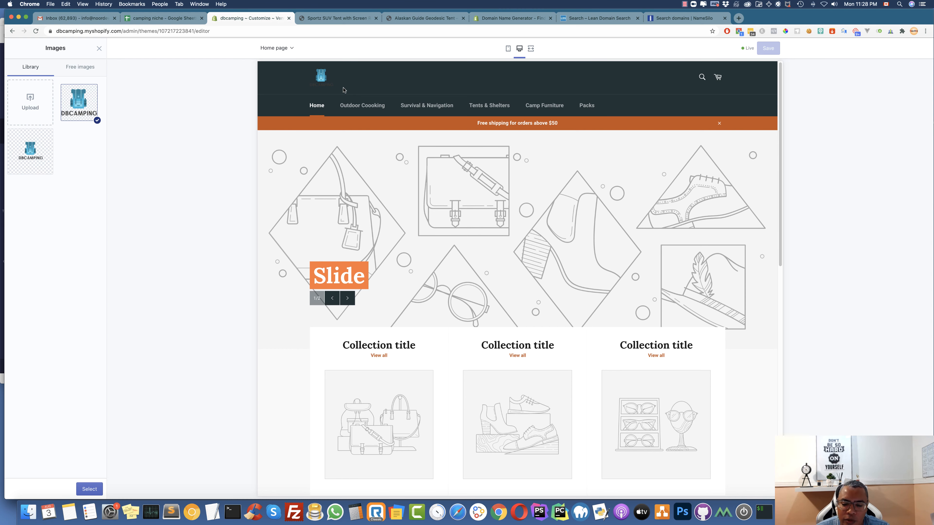
left_click(519, 512)
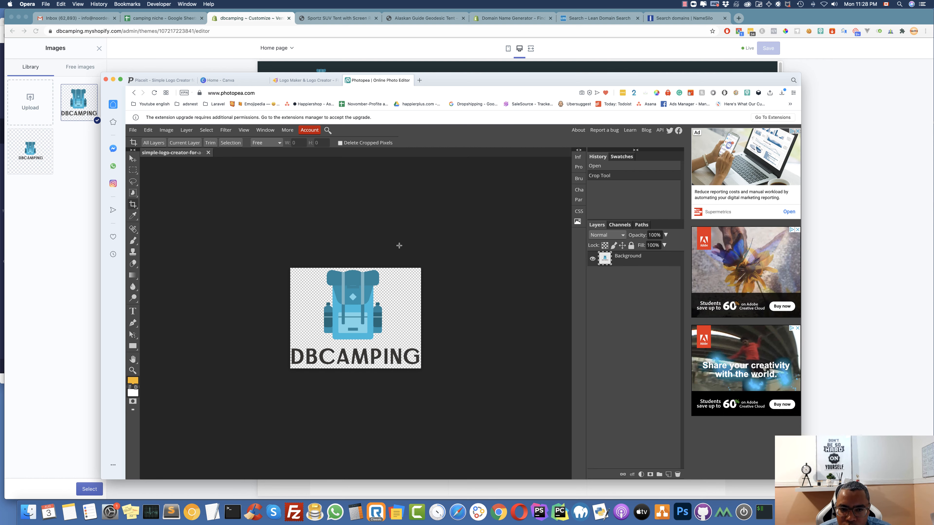
left_click(305, 79)
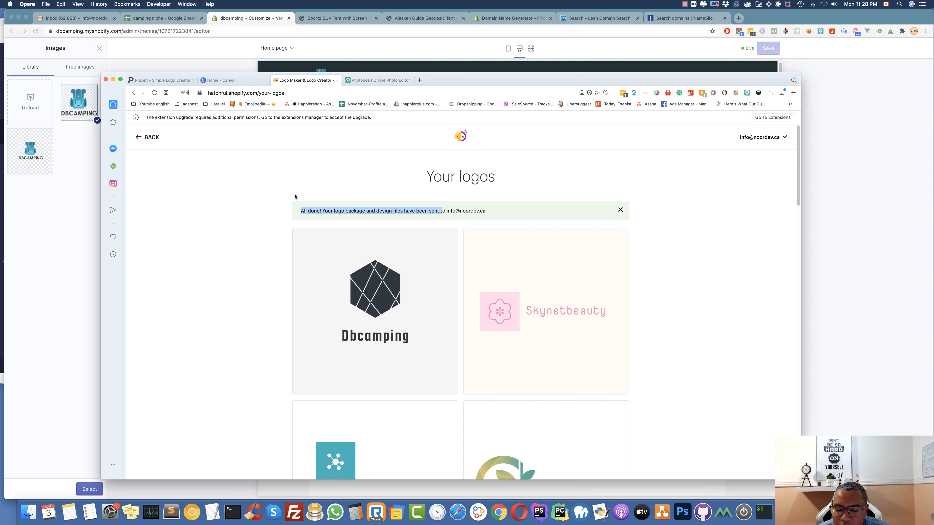
left_click(220, 80)
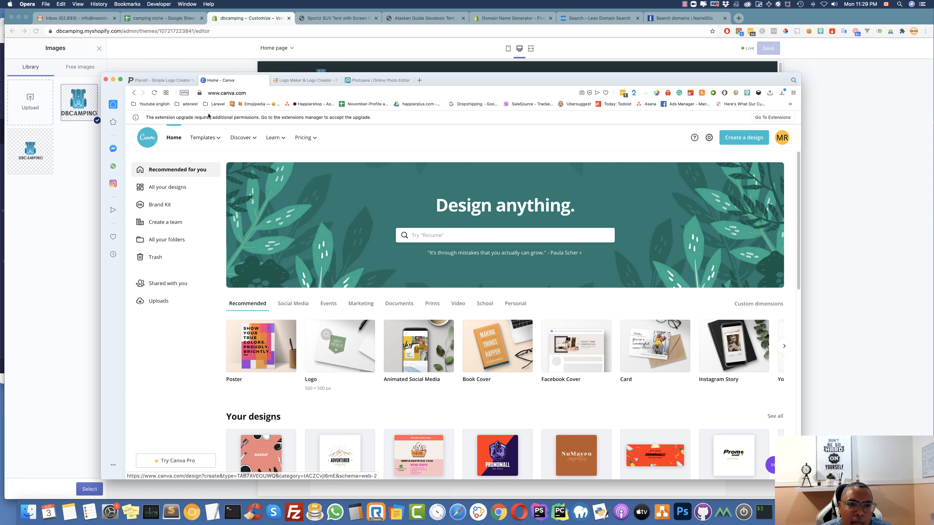
left_click(183, 65)
left_click(89, 489)
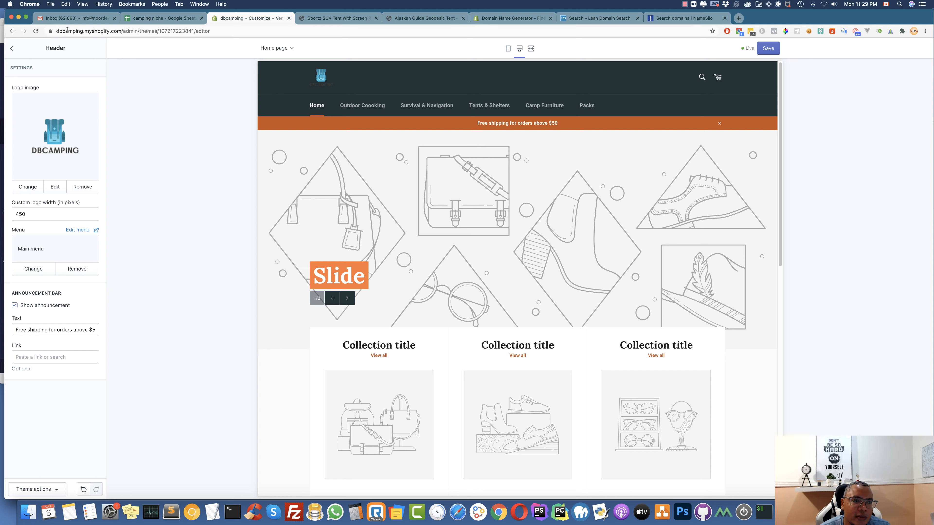
Drag the Home page featured collection above the Collection list in the homepage sections
left_click(11, 50)
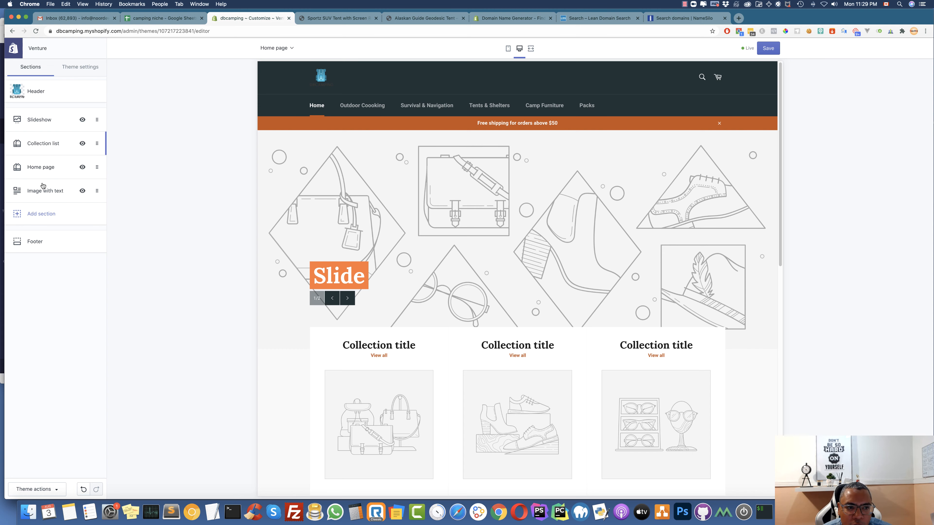
scroll(509, 392, "down", 3)
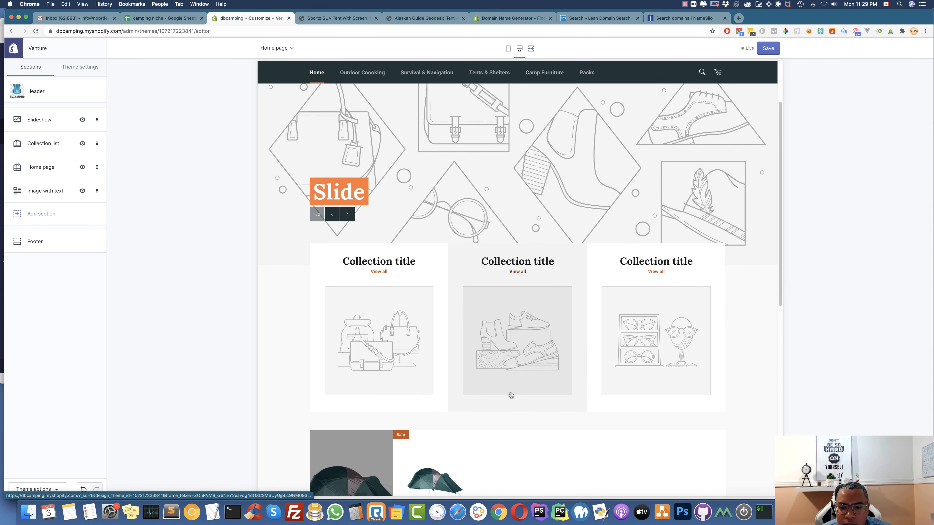
scroll(461, 414, "down", 2)
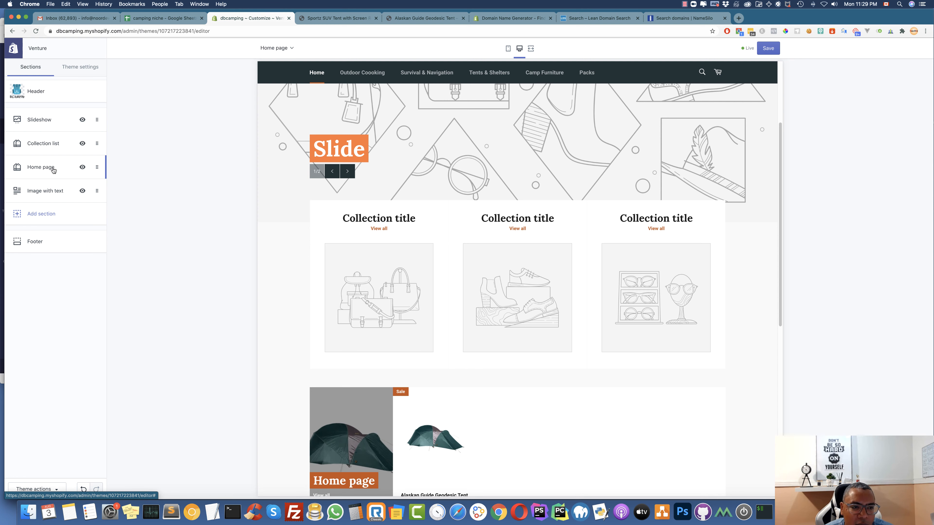
left_click_drag(53, 170, 63, 146)
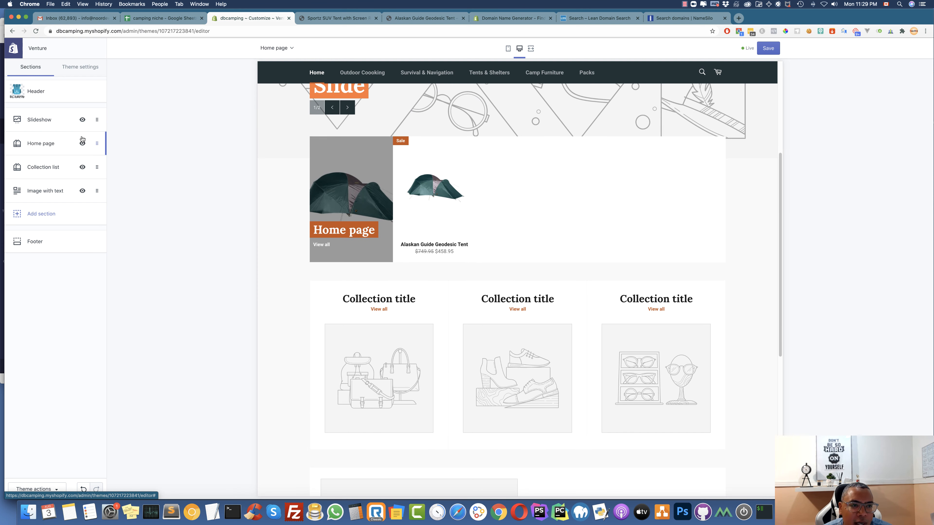
left_click_drag(57, 118, 57, 150)
left_click(45, 214)
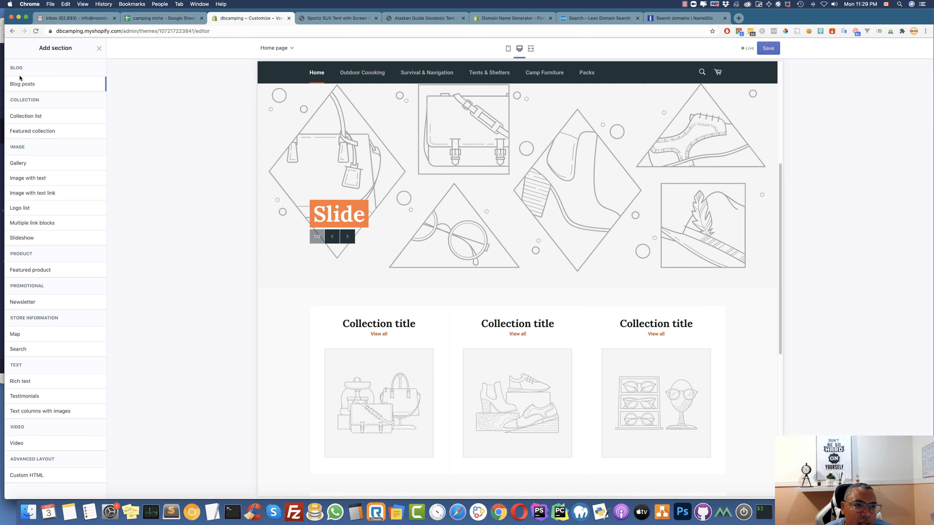
left_click(99, 48)
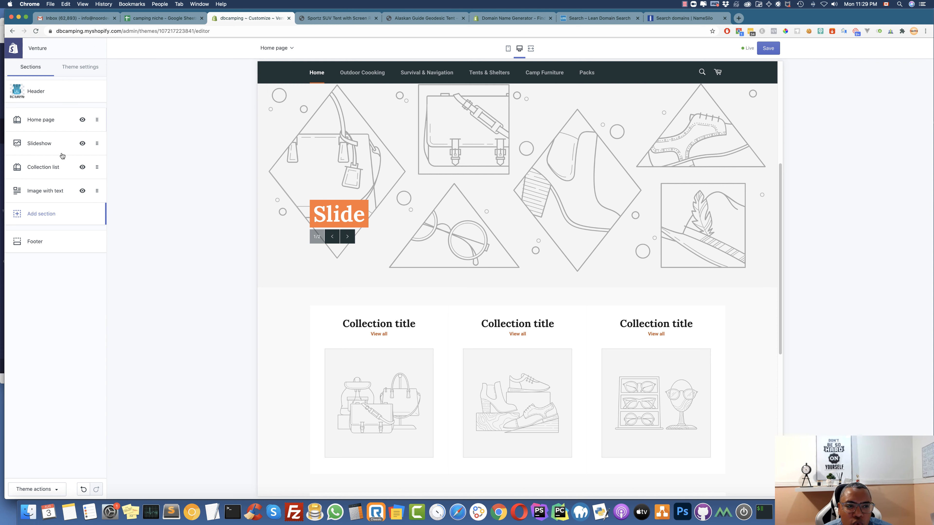
Move Slideshow back to the top and Collection list above the Home page collection
scroll(411, 211, "up", 3)
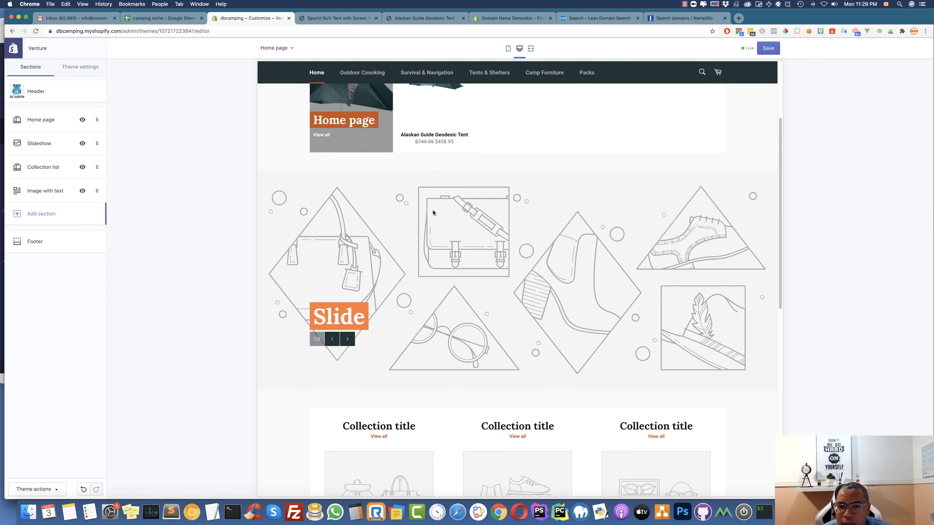
scroll(411, 235, "up", 1)
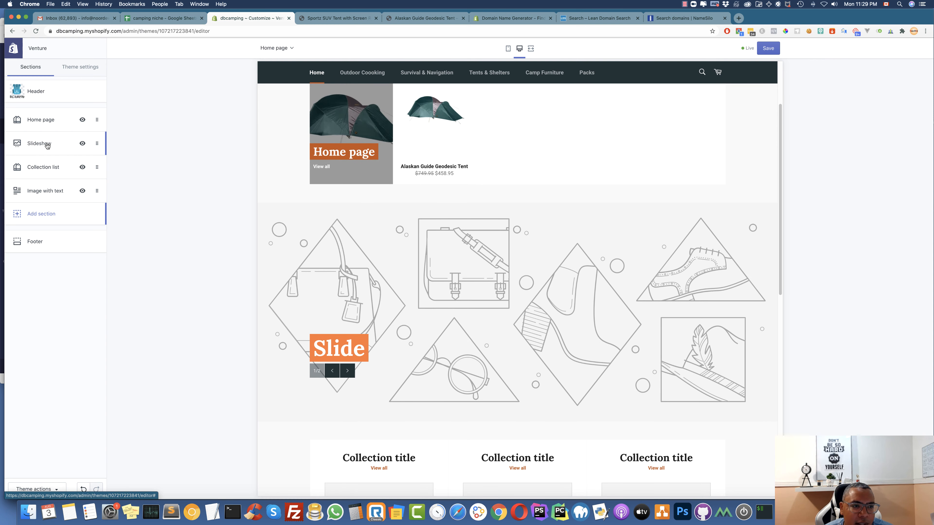
left_click_drag(50, 146, 54, 113)
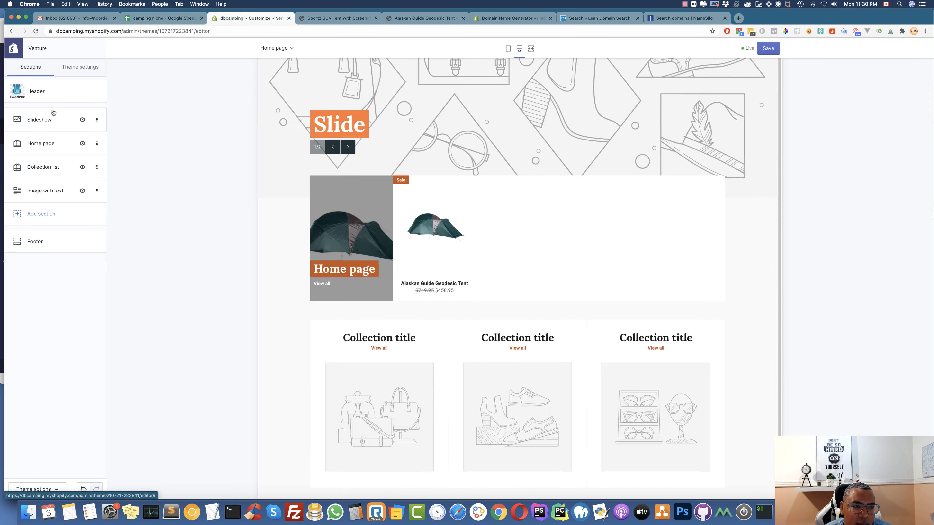
left_click_drag(53, 168, 57, 137)
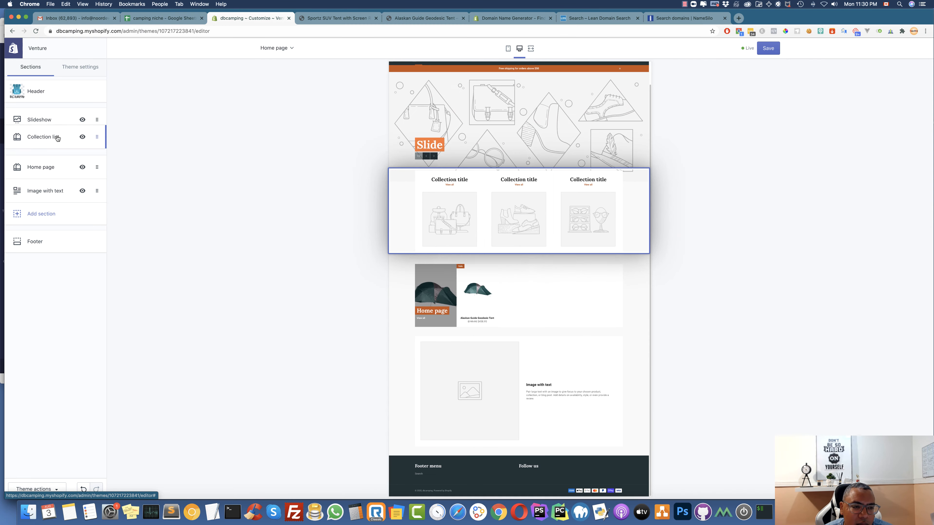
left_click(46, 119)
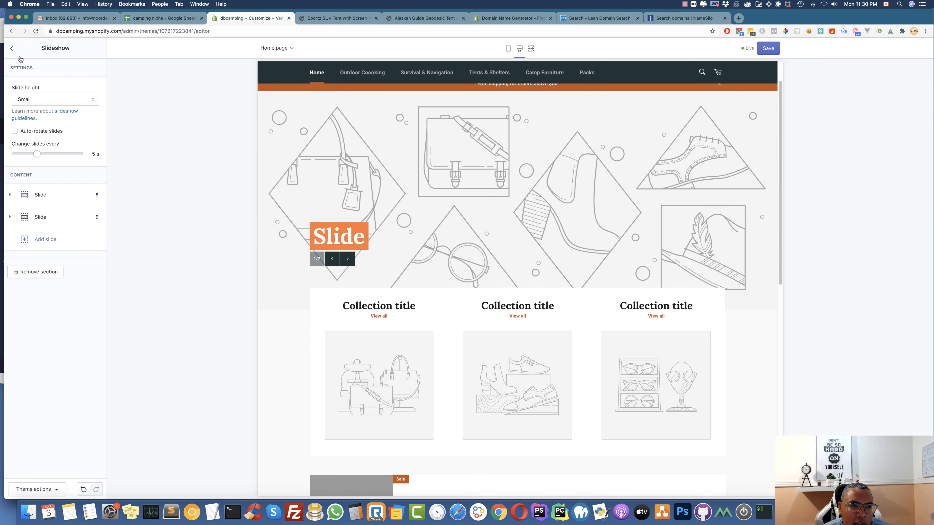
Expand the Slideshow's first slide settings, then bring Canva in Opera to the front
left_click(12, 48)
left_click(42, 120)
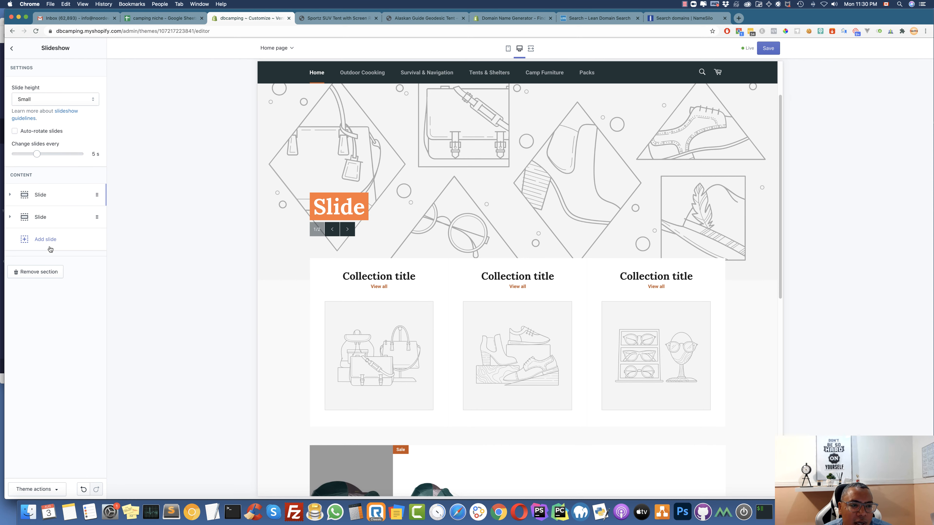
left_click(13, 196)
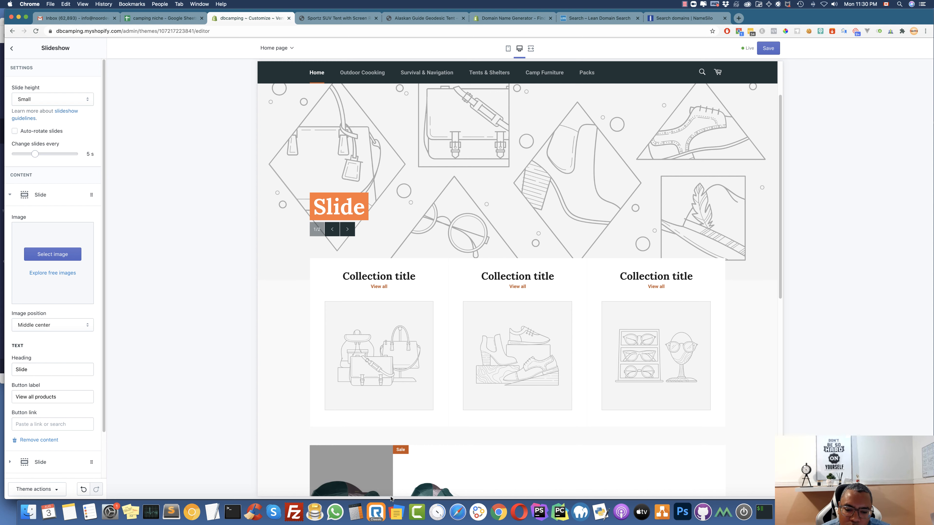
left_click(519, 511)
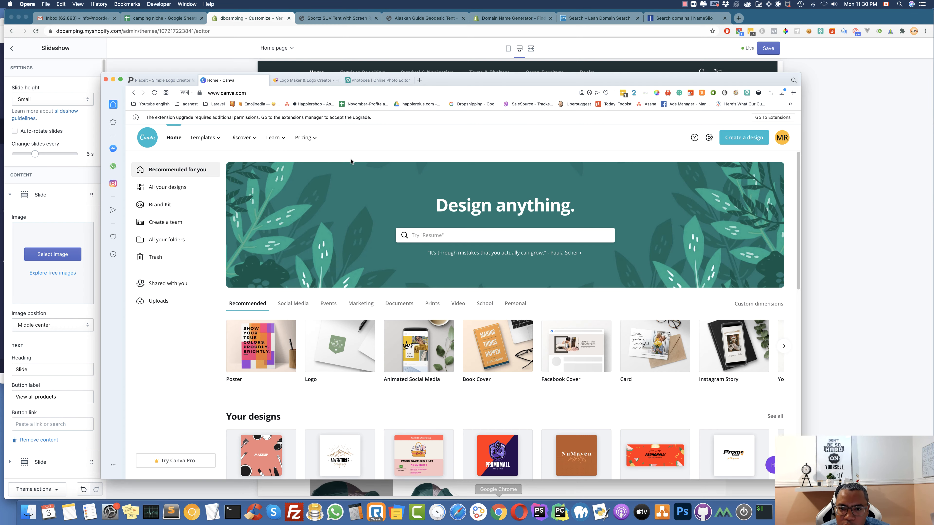
Create a new 1500 × 500 px Photopea project, then return to the Shopify editor
left_click(380, 80)
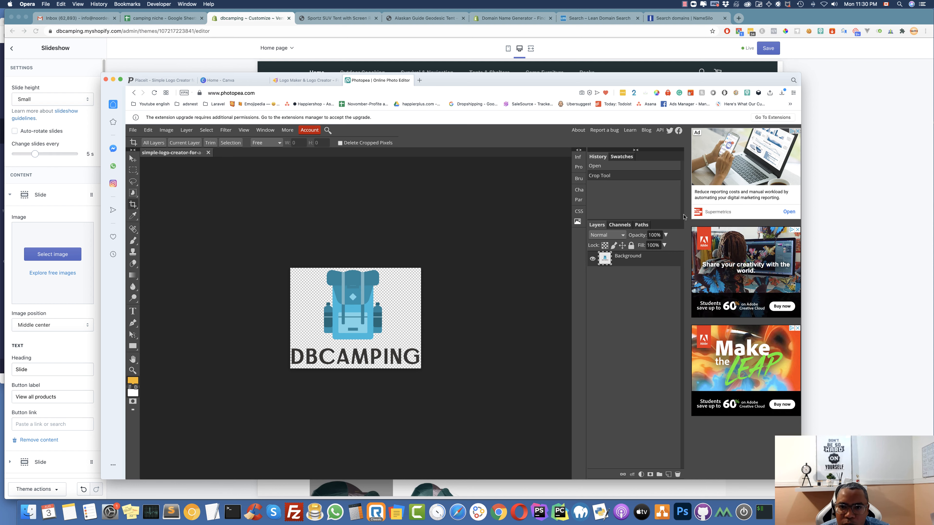
left_click(133, 130)
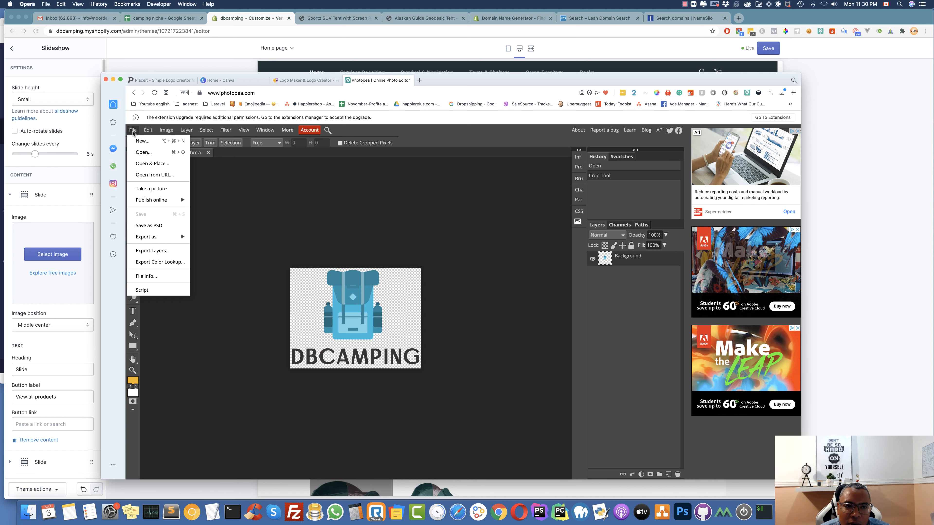
left_click(142, 141)
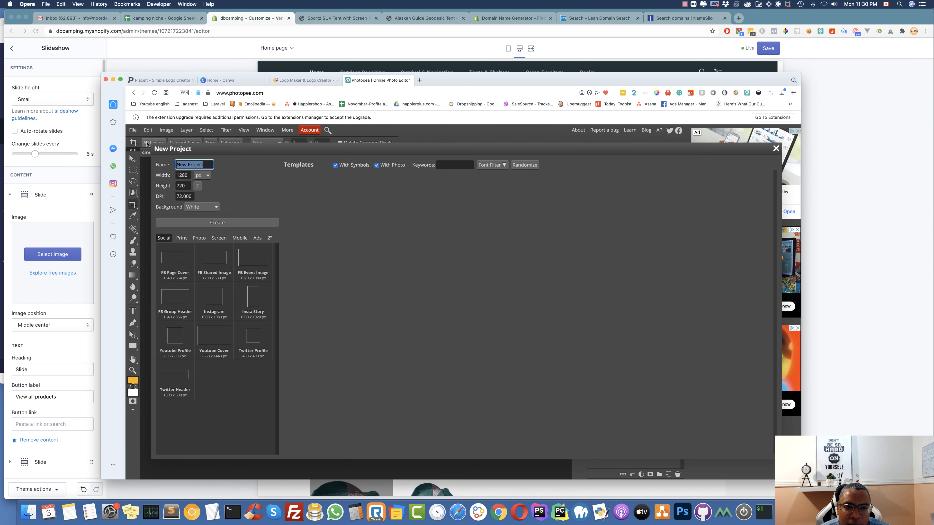
key("Tab")
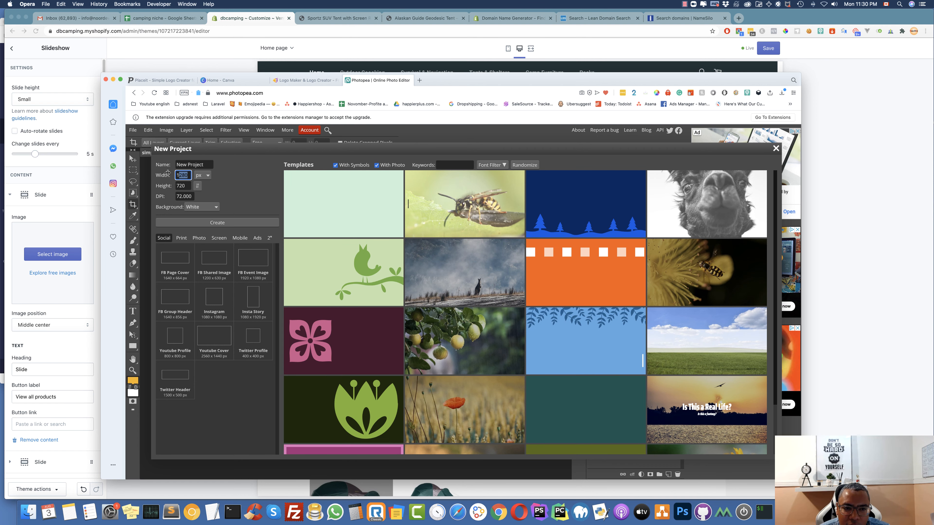
type("1500")
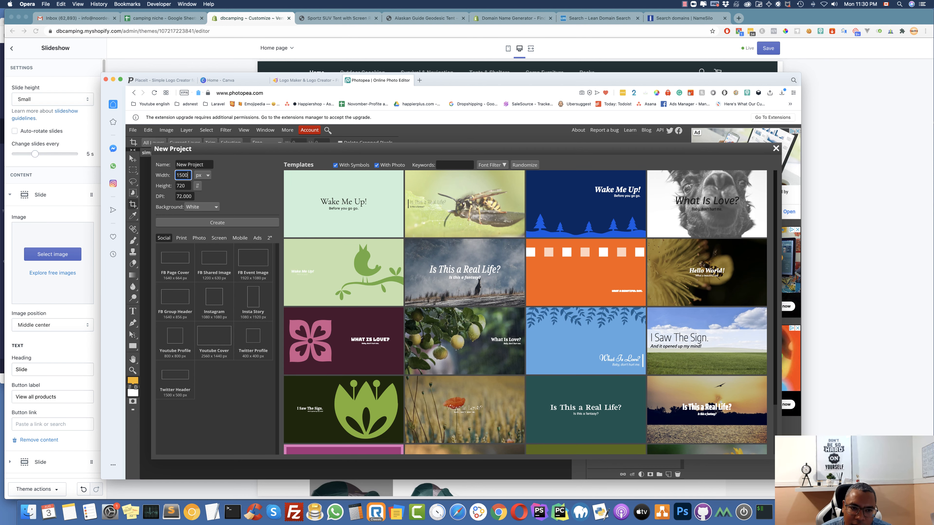
key("Tab")
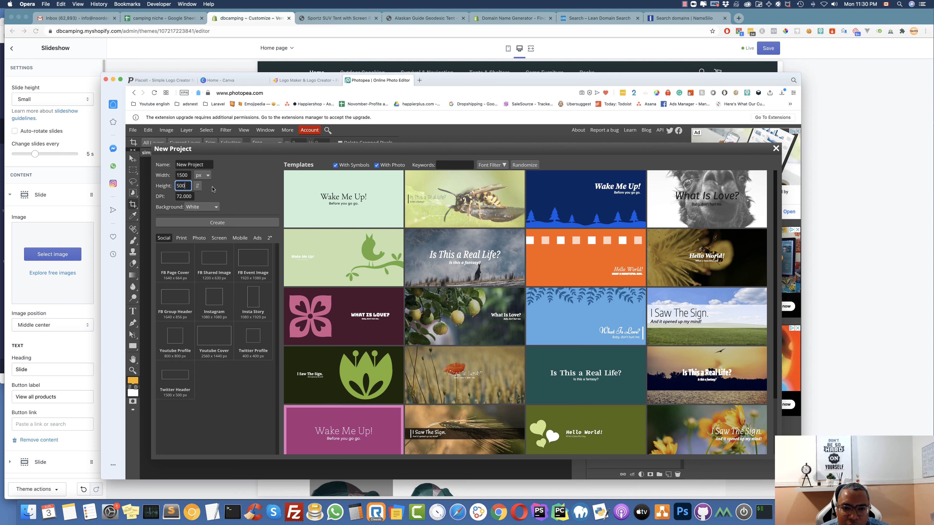
left_click(172, 170)
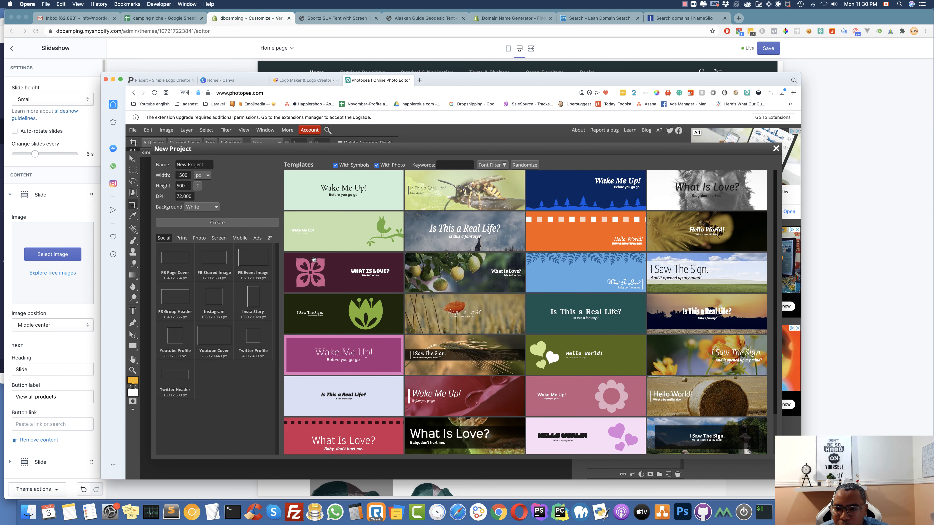
key("super+Tab")
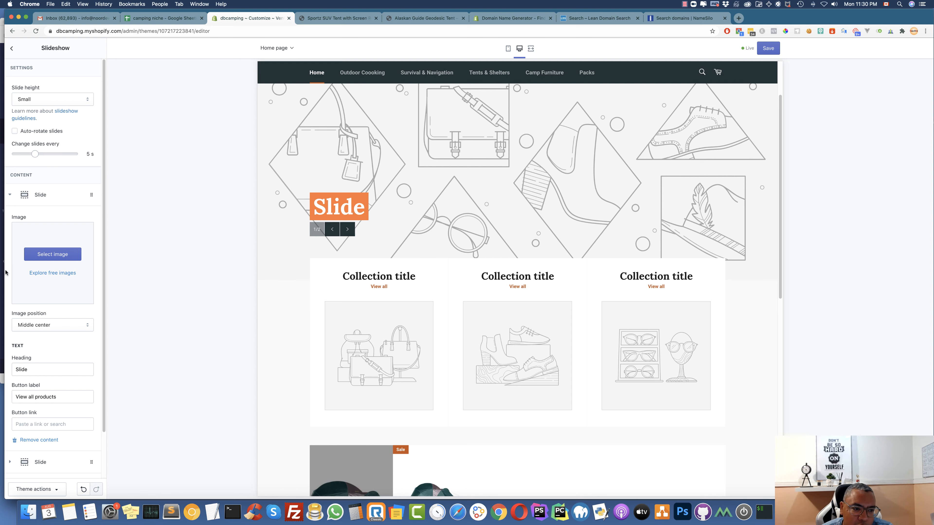
Give the first slide the free forest-tent stock photo found by searching 'camping'
scroll(60, 273, "down", 1)
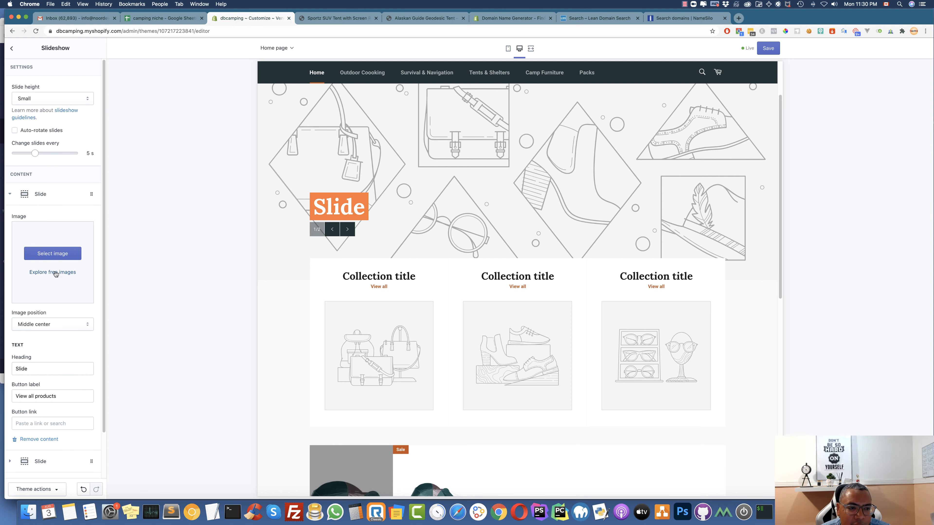
left_click(55, 273)
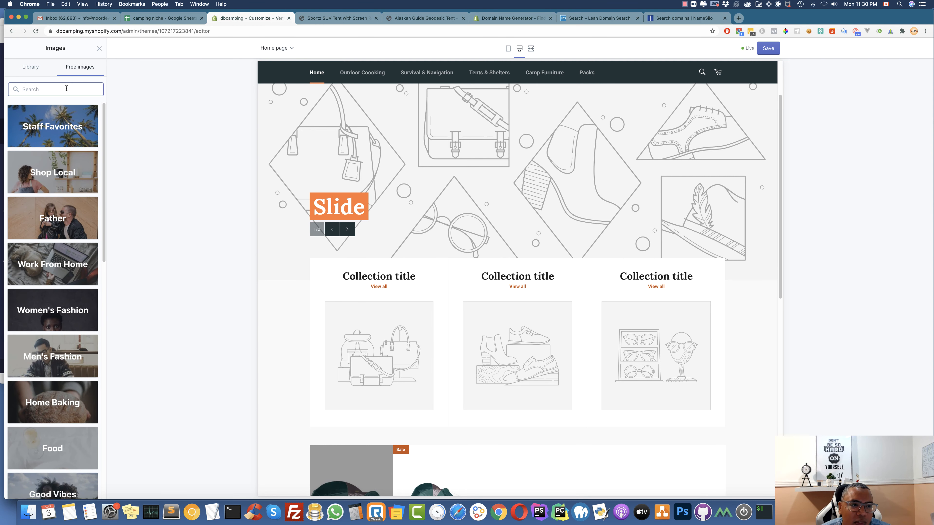
type("out")
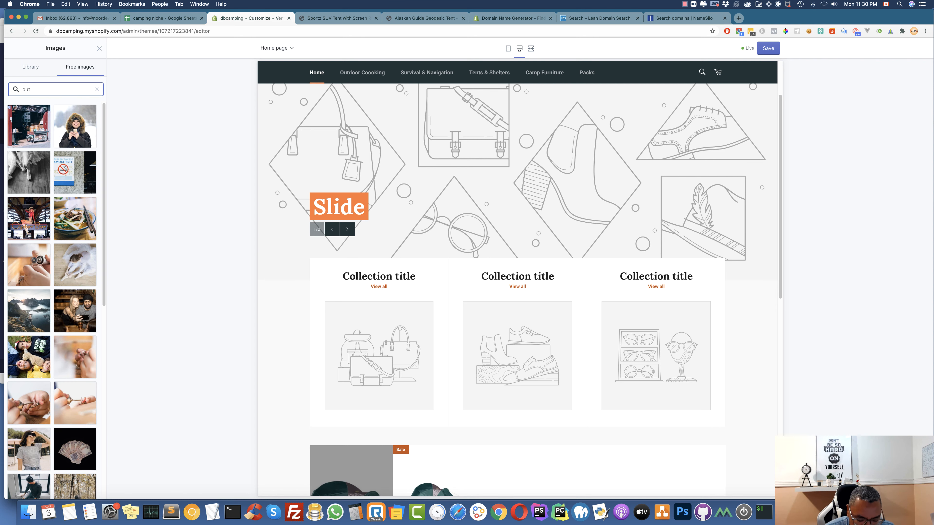
type("camping")
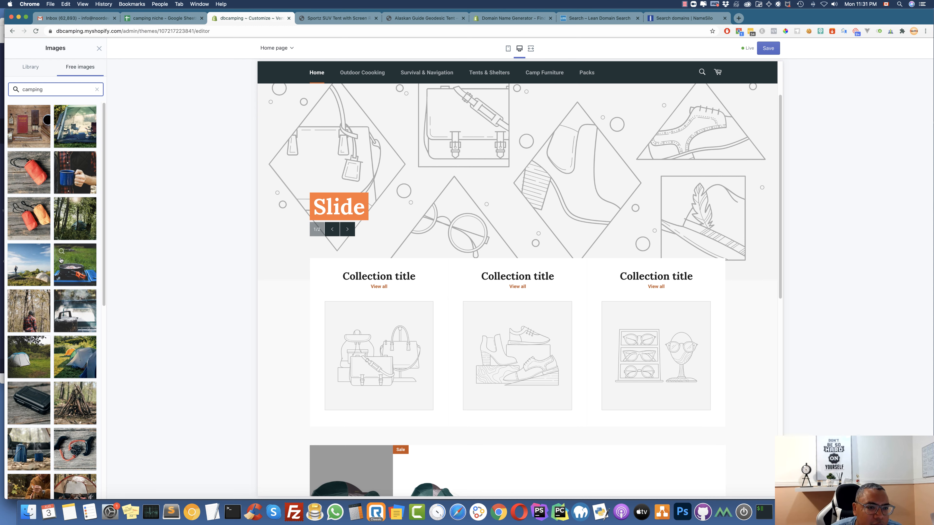
left_click(76, 220)
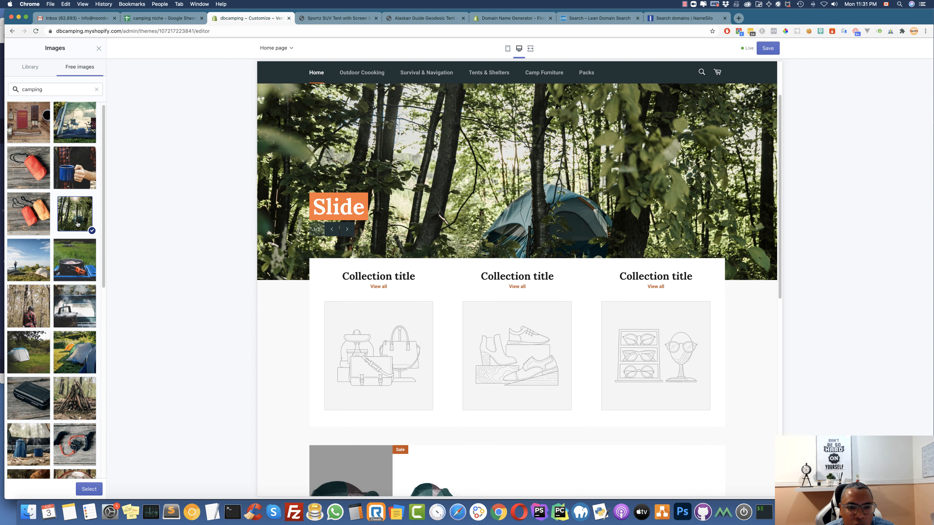
left_click(88, 489)
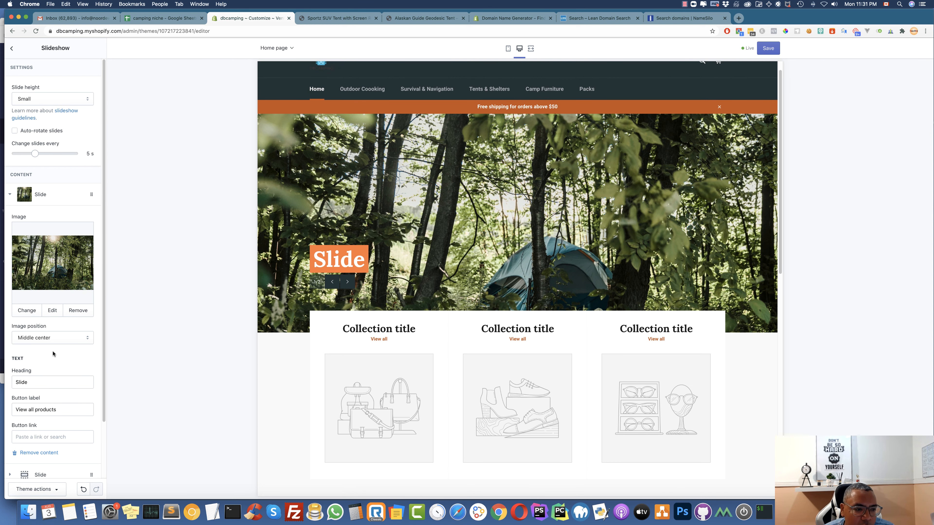
Change the first slide's heading to 'Tents & Shelters'
double_click(17, 382)
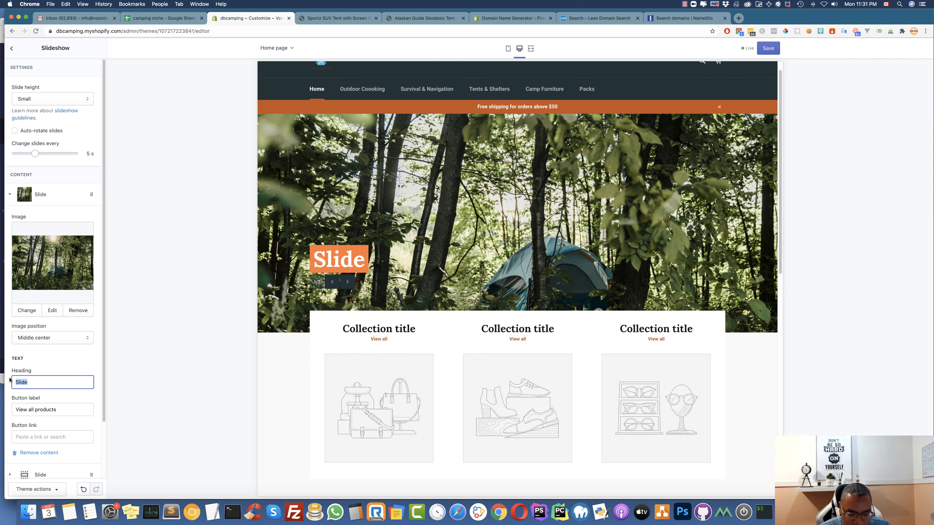
type("Tents")
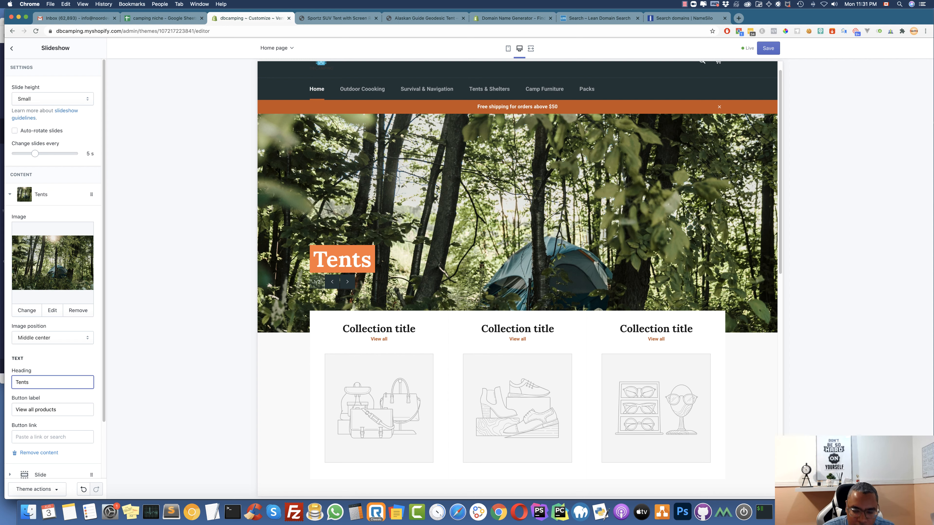
type(" &")
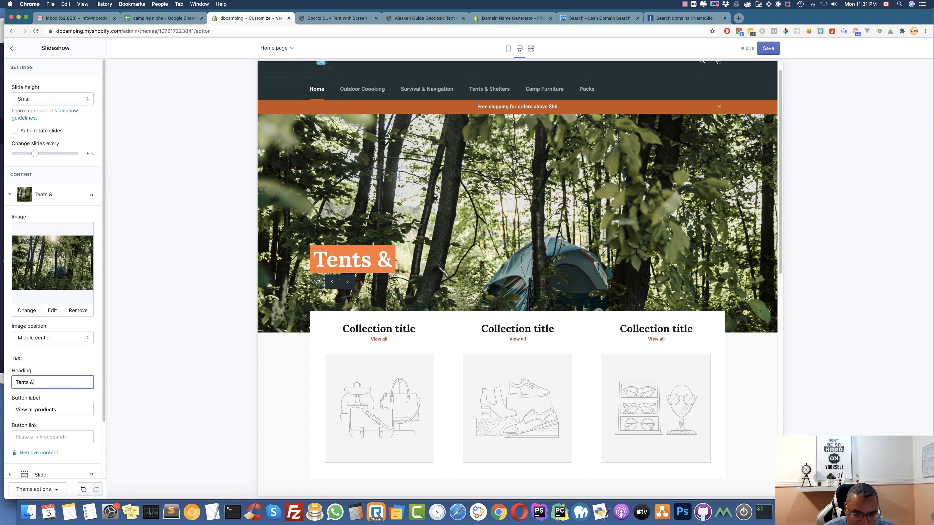
type(" Sh")
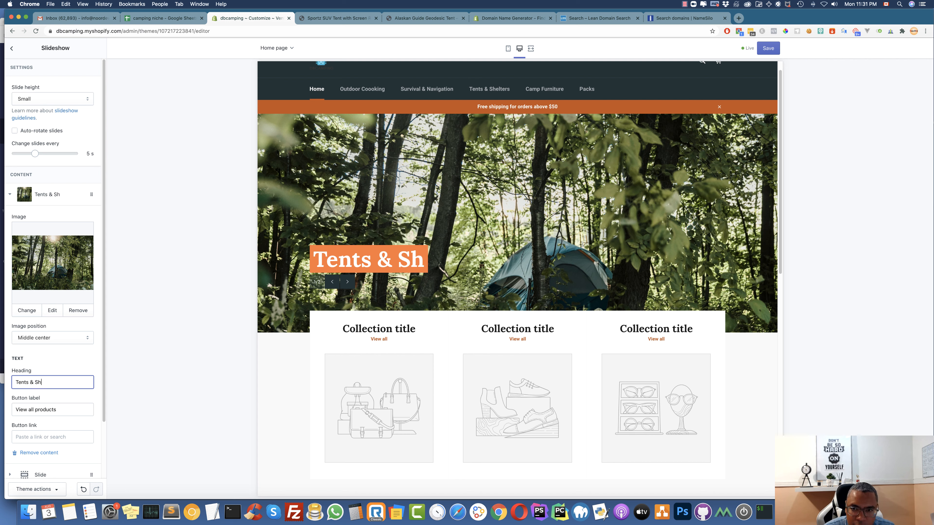
type("ek")
key("BackSpace")
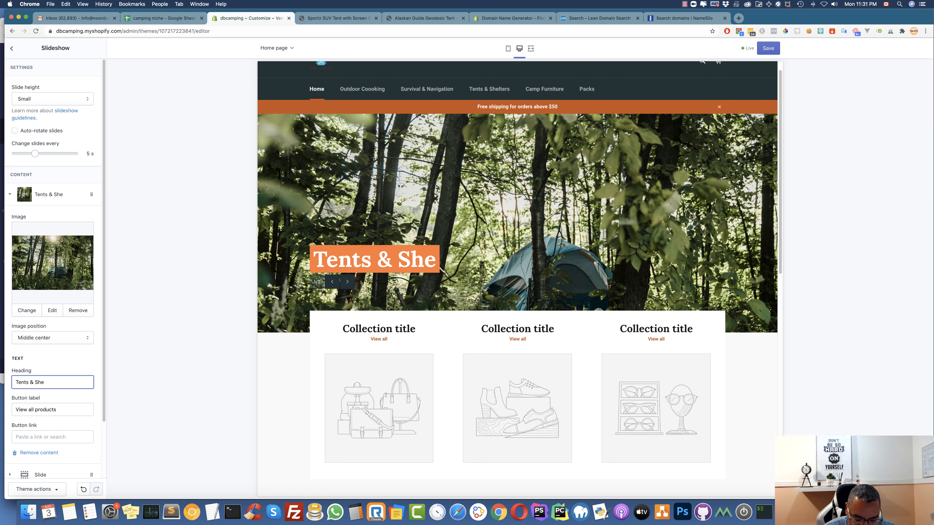
type("l")
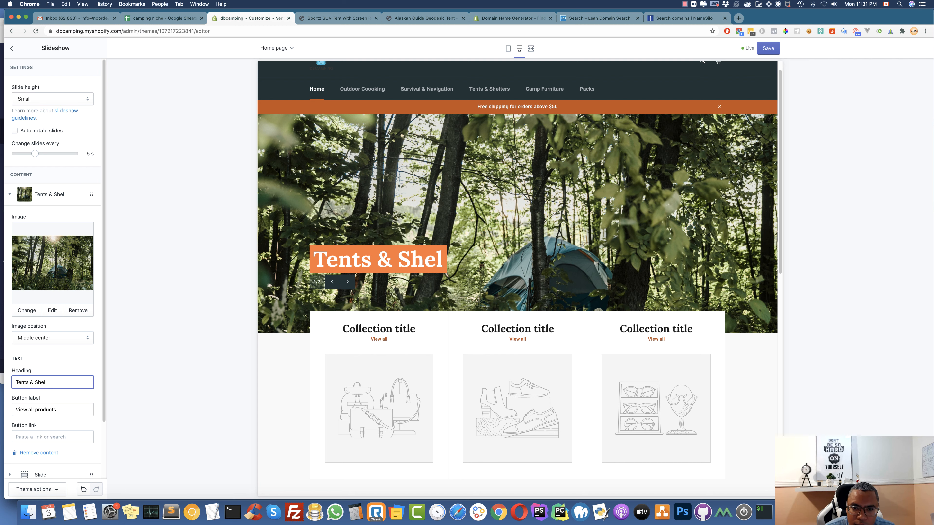
type("ters")
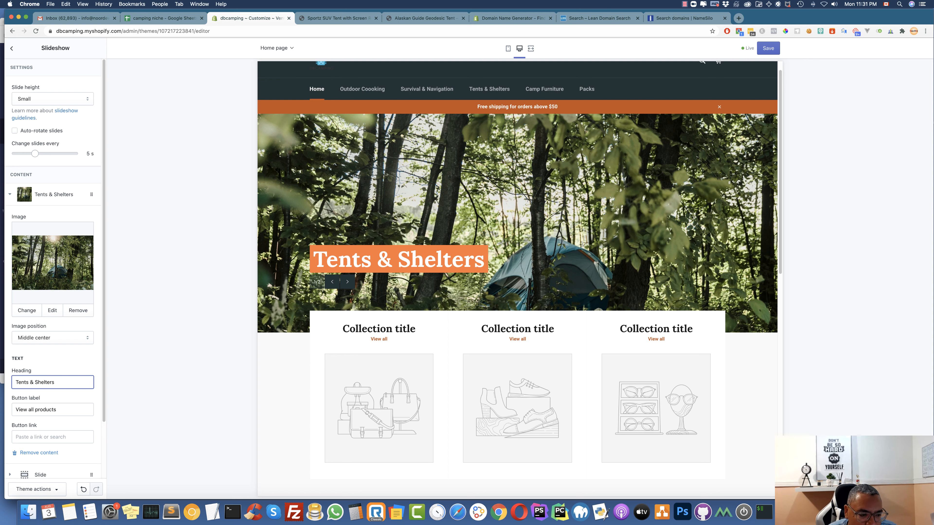
Link the first slide's button to the TENTS & SHELTERS collection
left_click(39, 437)
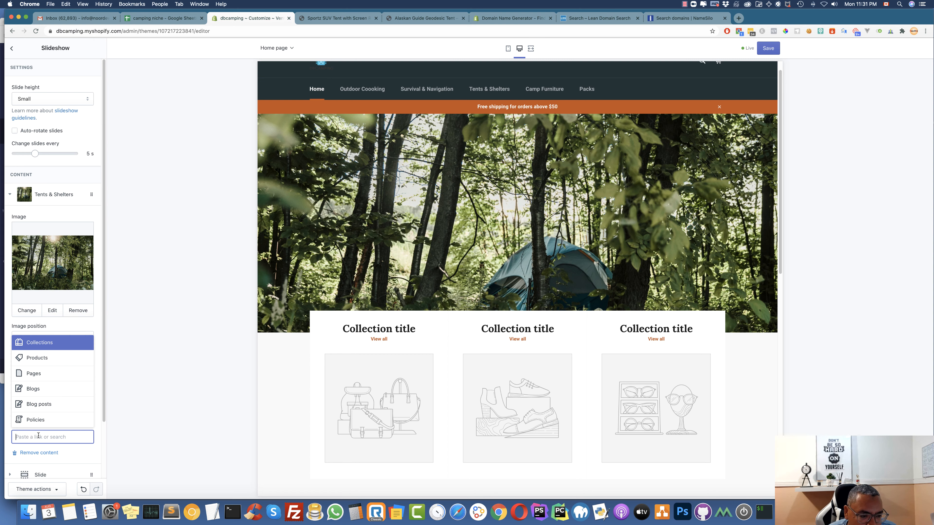
left_click(50, 345)
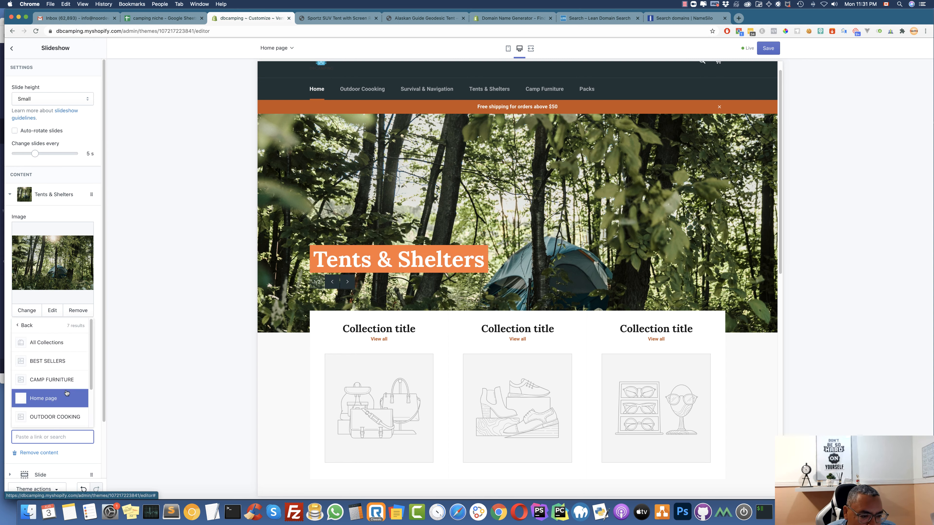
scroll(66, 392, "down", 1)
scroll(66, 392, "down", 1)
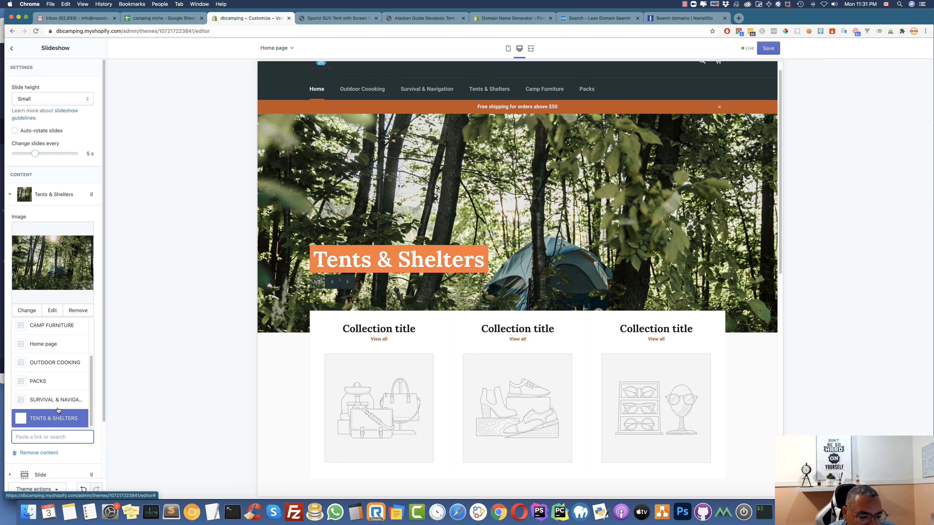
left_click(55, 418)
scroll(63, 455, "down", 1)
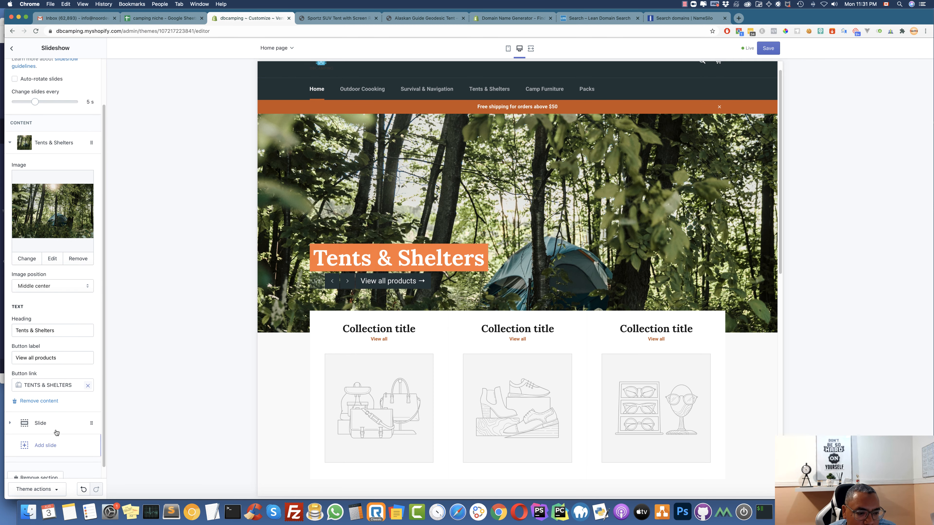
scroll(37, 140, "up", 1)
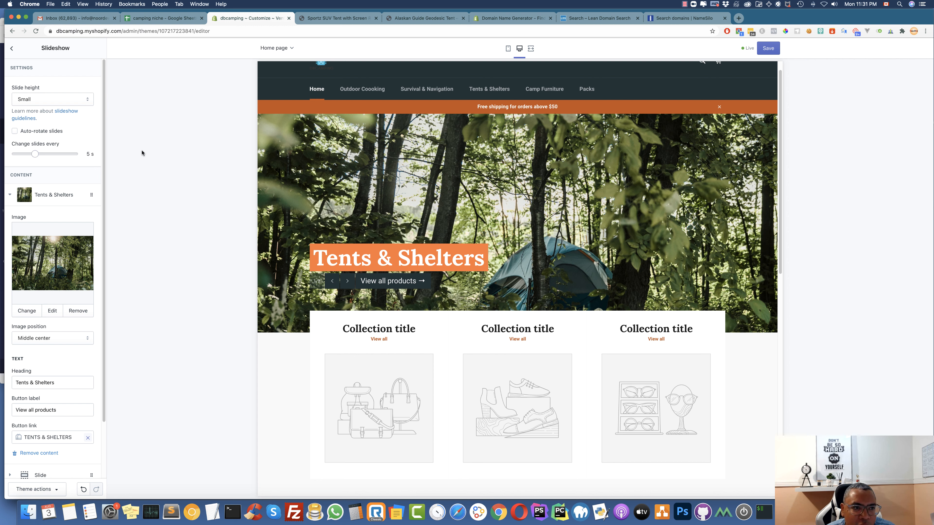
scroll(52, 309, "down", 3)
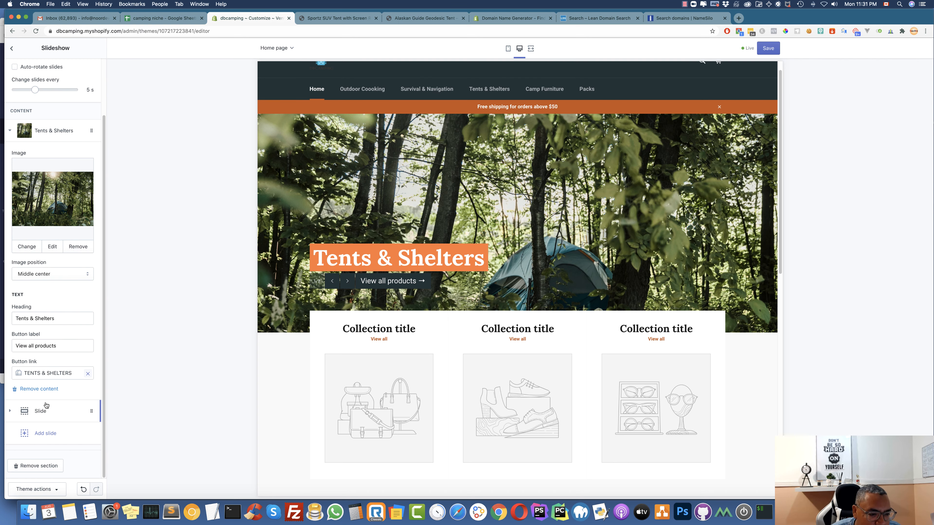
Set the second slide's image to the free 'camping' stock photo of a hilltop hiker
left_click(11, 411)
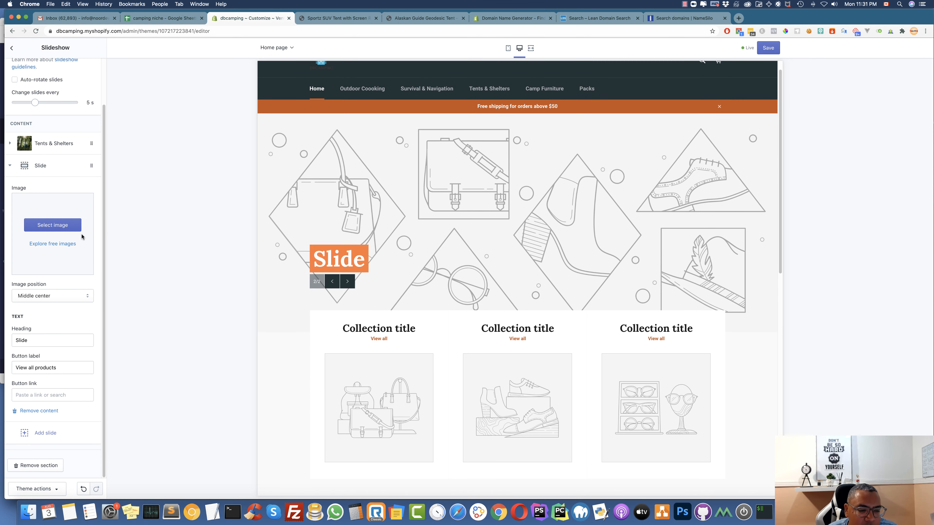
left_click(56, 244)
left_click(66, 88)
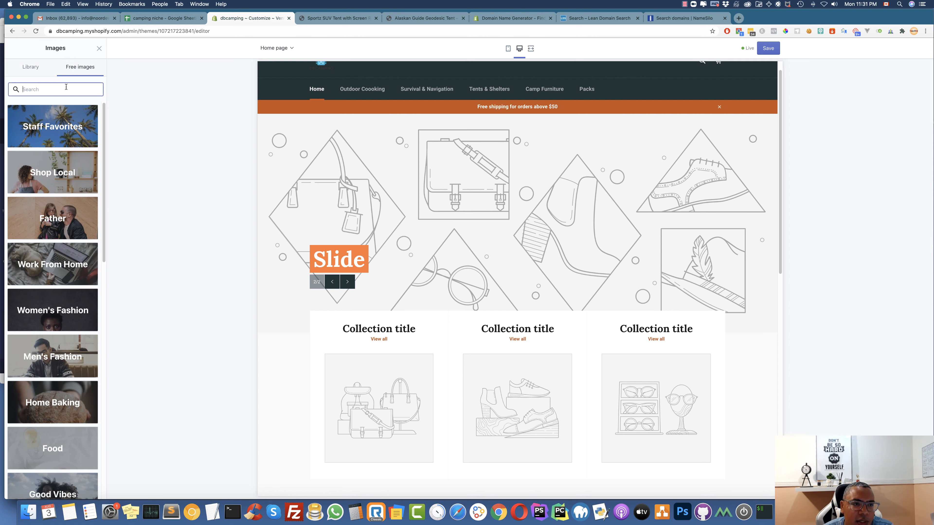
type("camp")
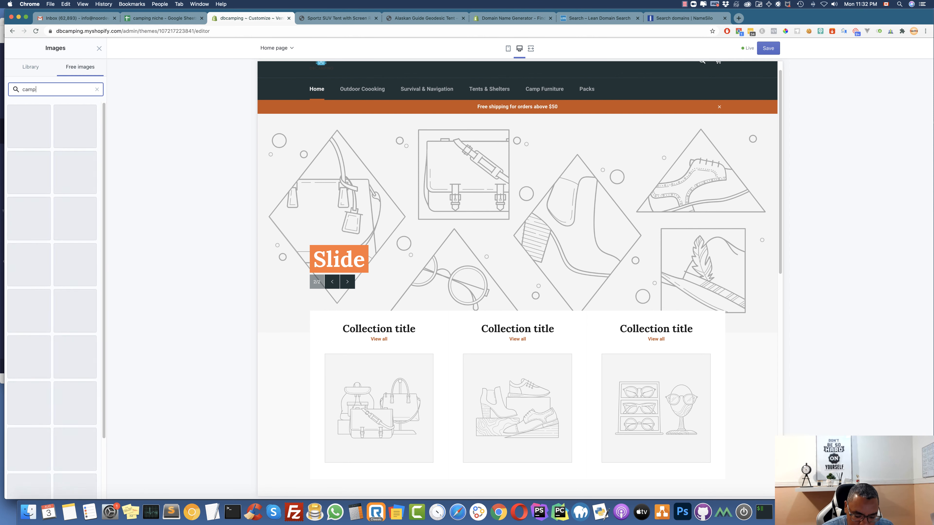
type("ing")
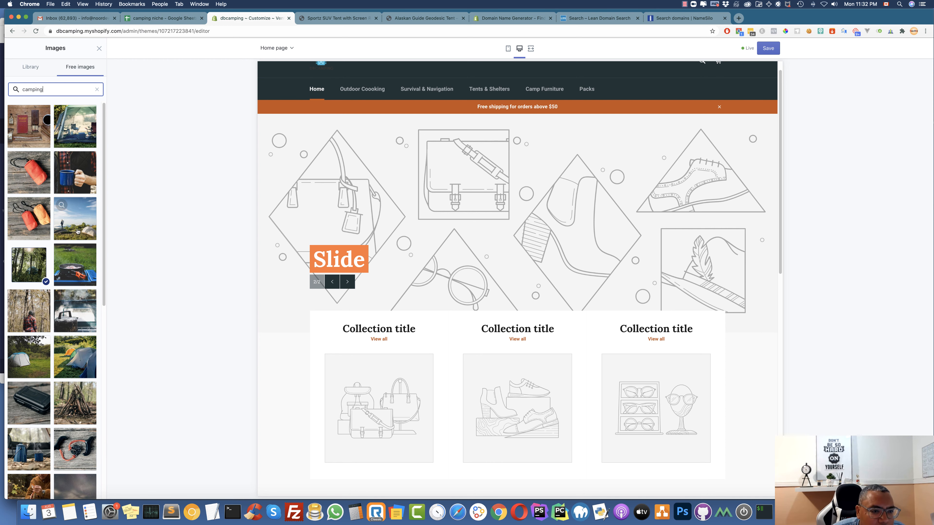
left_click(69, 222)
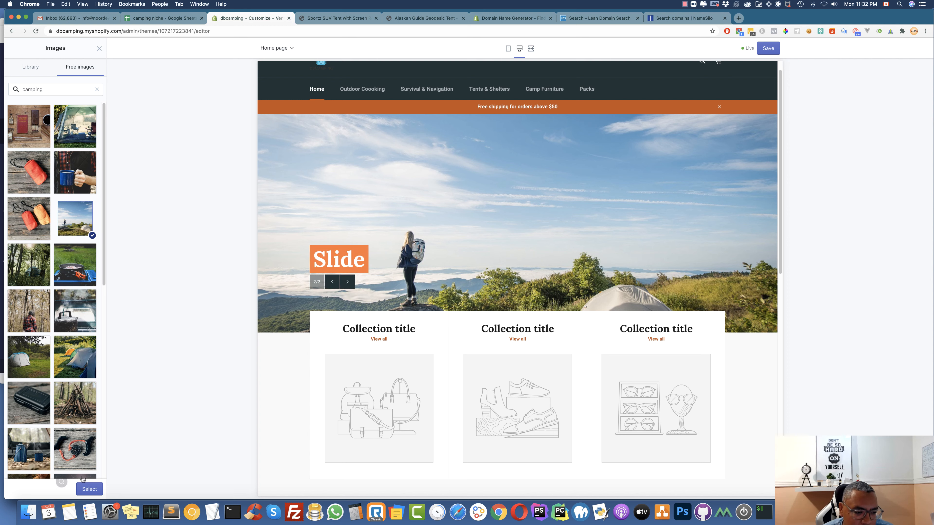
left_click(94, 492)
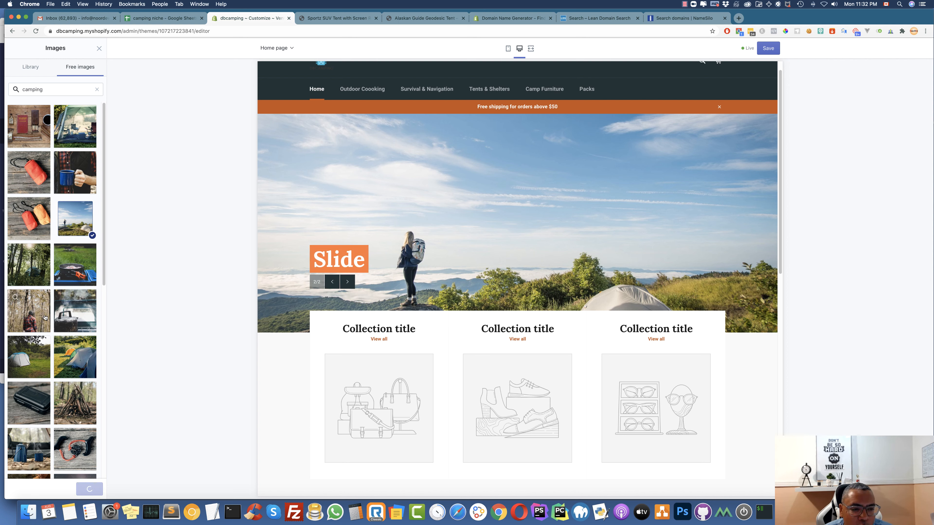
left_click_drag(37, 354, 12, 350)
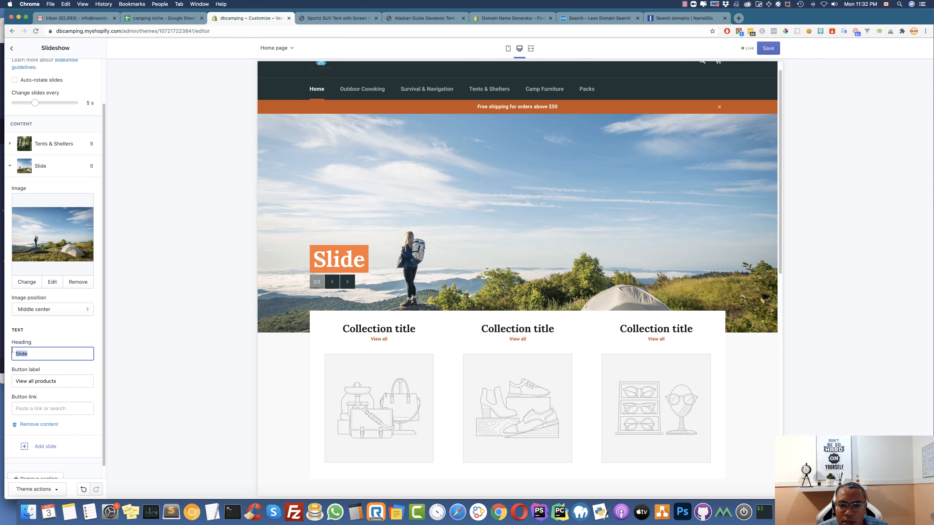
Head the second slide 'Survival & Navigation', link its button to that collection, and save
type("Sur")
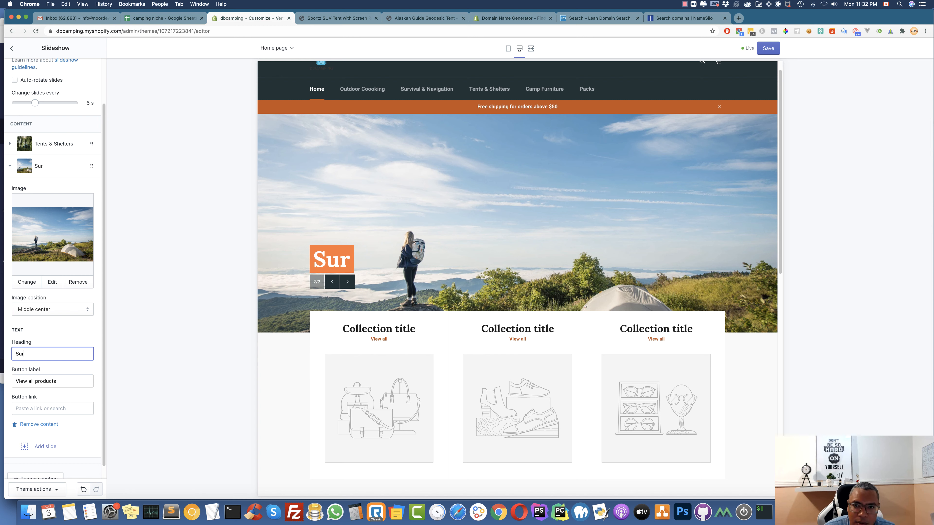
type("viva")
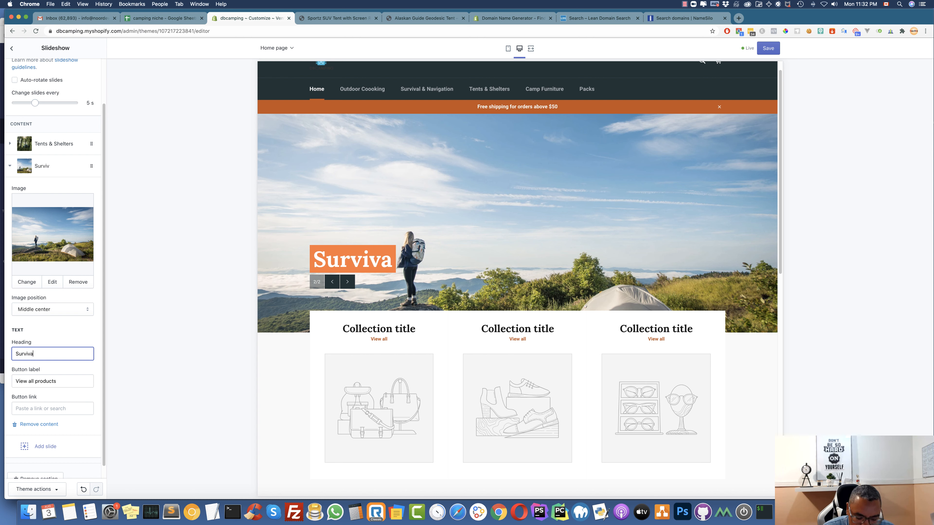
type("l &")
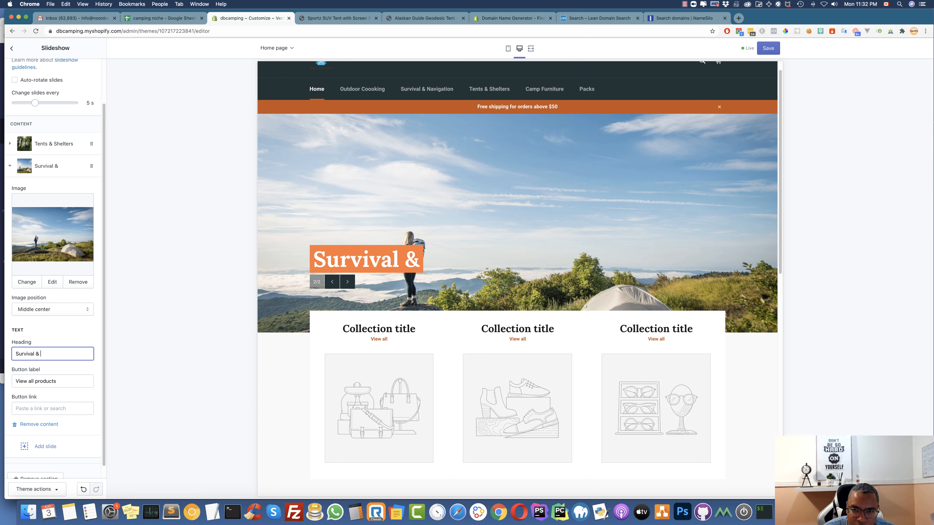
type(" Navigat")
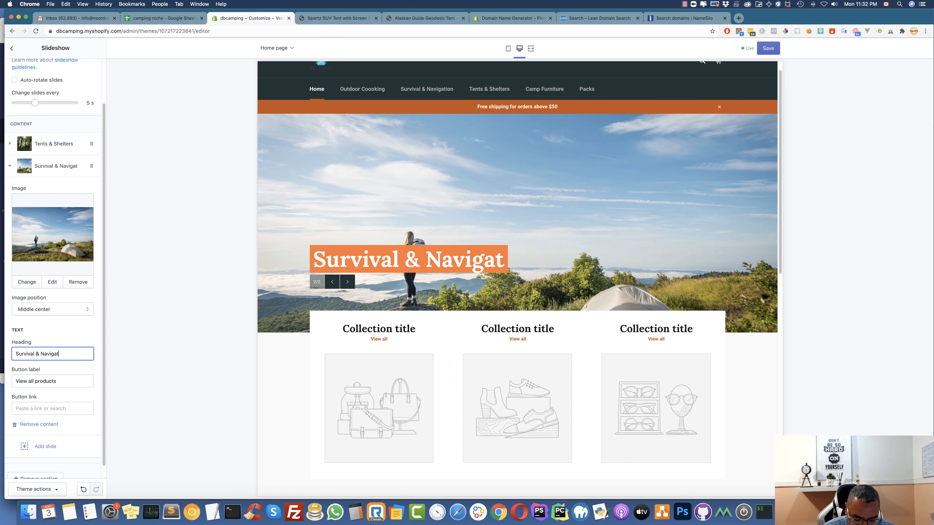
type("ion")
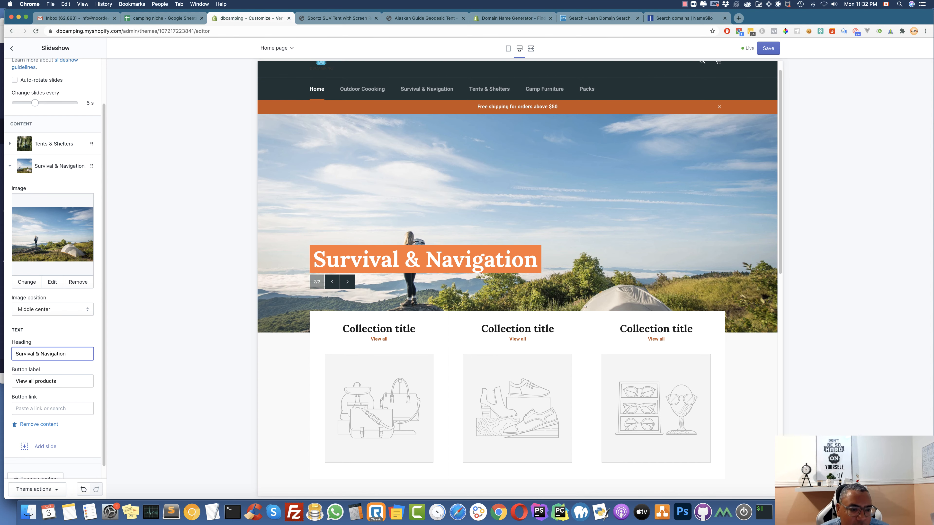
left_click(45, 409)
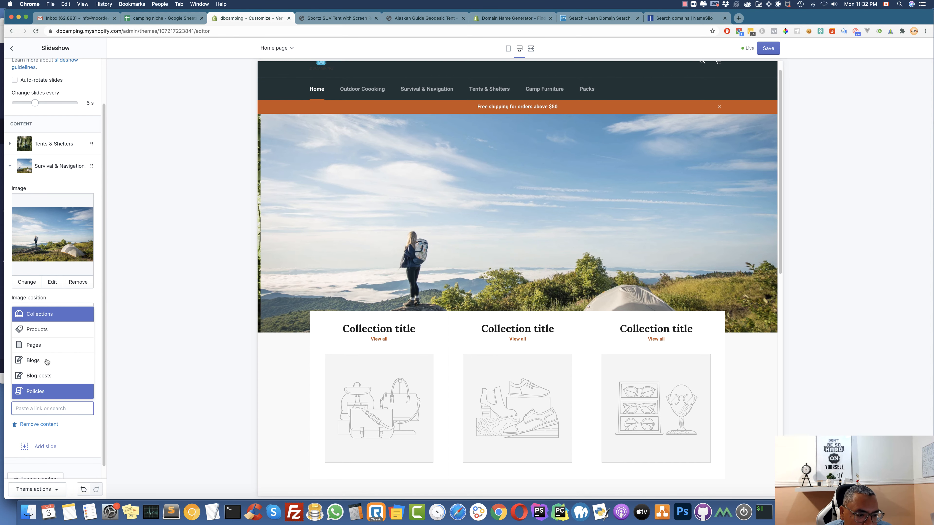
left_click(45, 315)
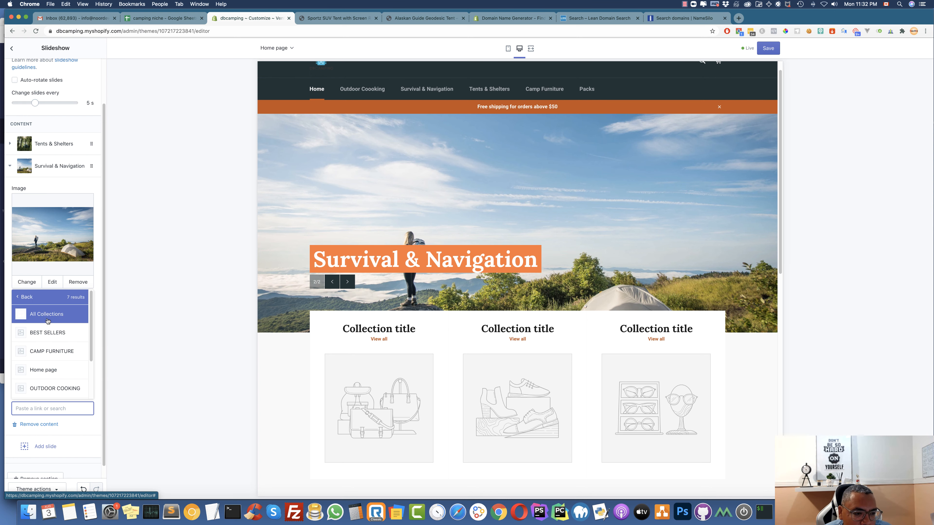
scroll(63, 364, "down", 3)
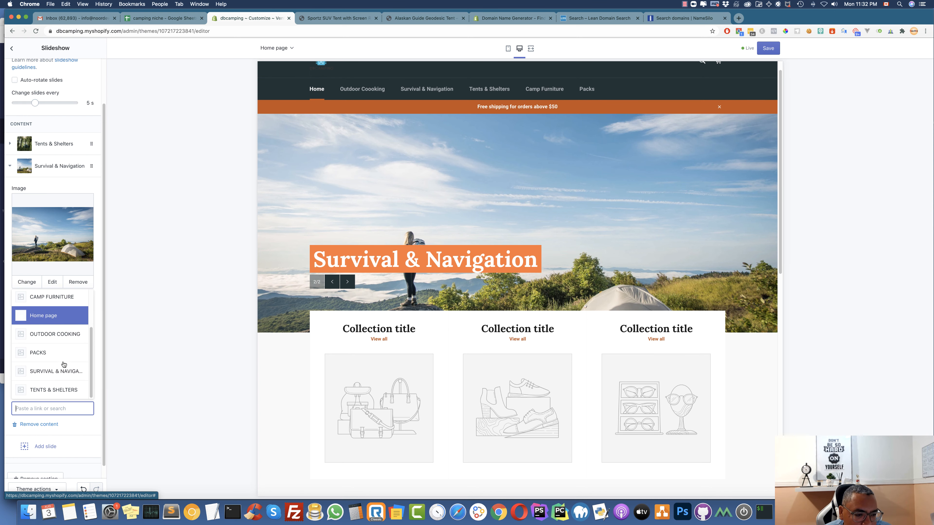
left_click(62, 369)
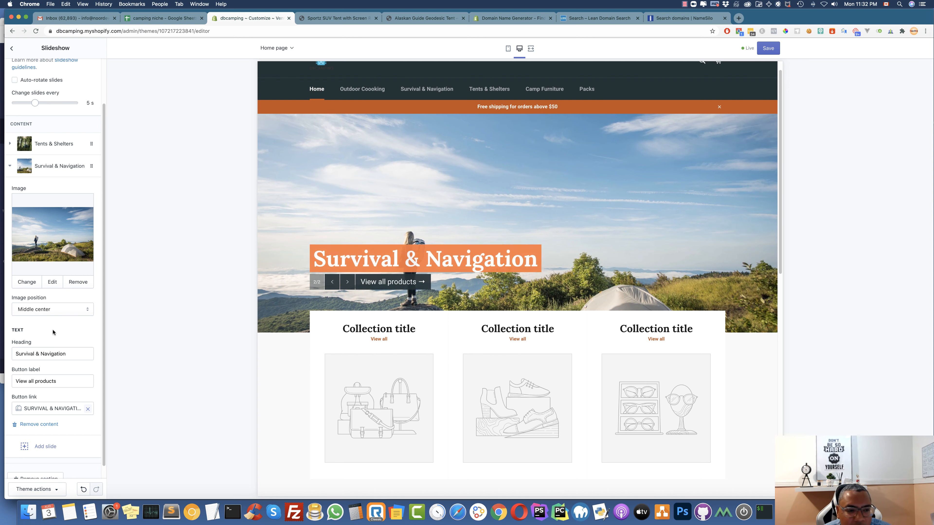
scroll(52, 332, "down", 1)
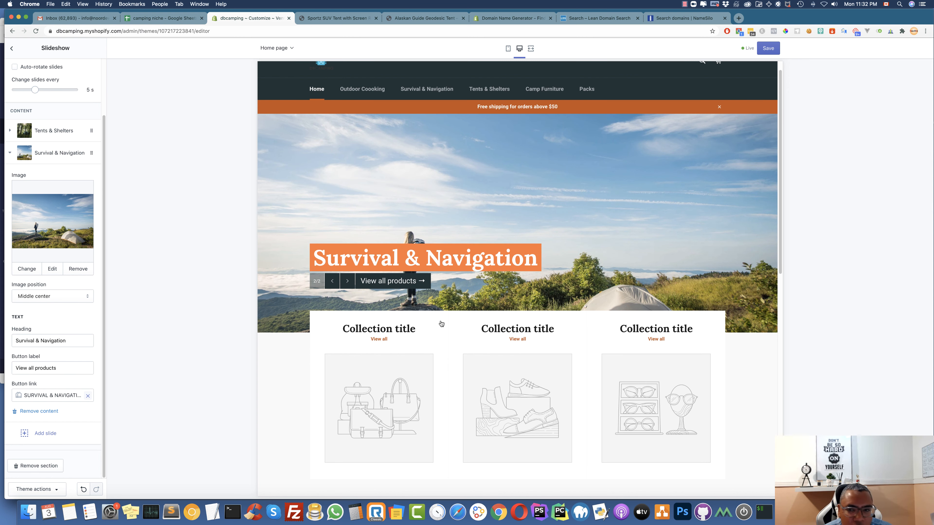
left_click(770, 50)
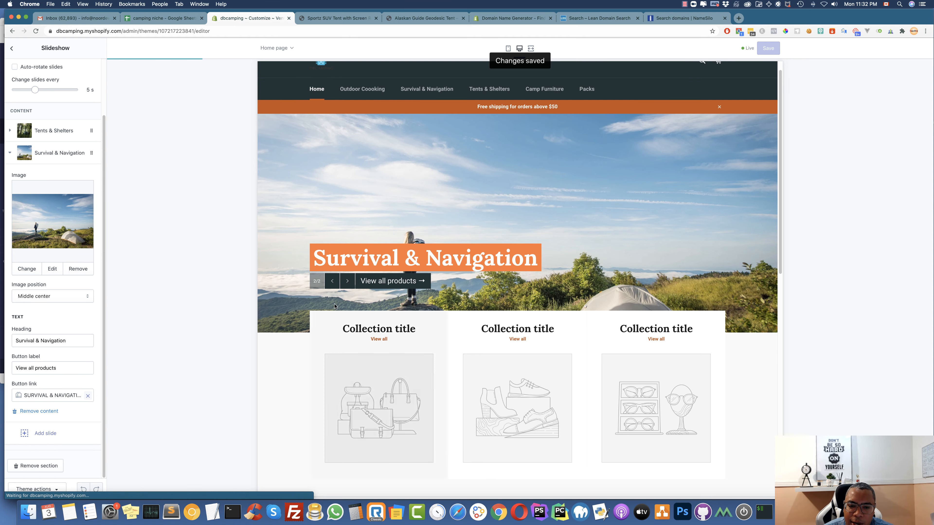
left_click(13, 49)
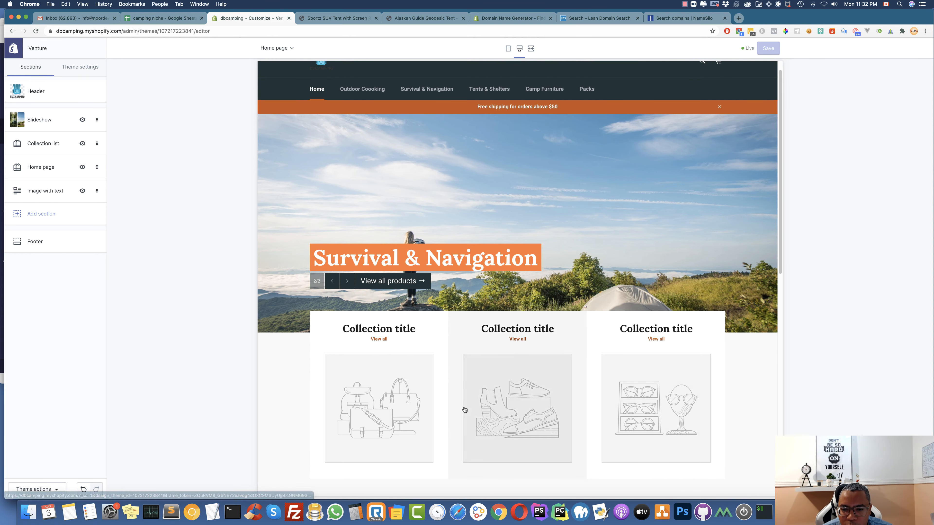
Set the Collection list's first block to TENTS & SHELTERS
scroll(463, 409, "down", 2)
left_click(44, 143)
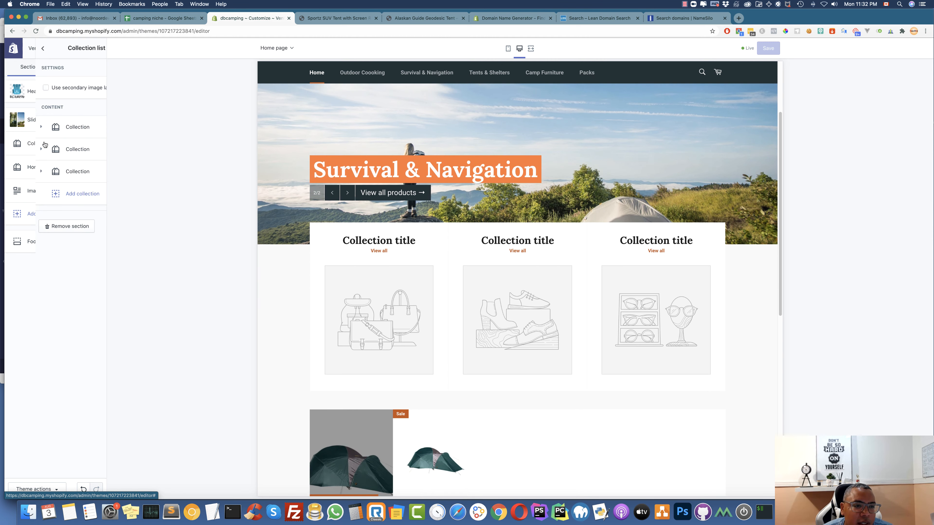
left_click(16, 128)
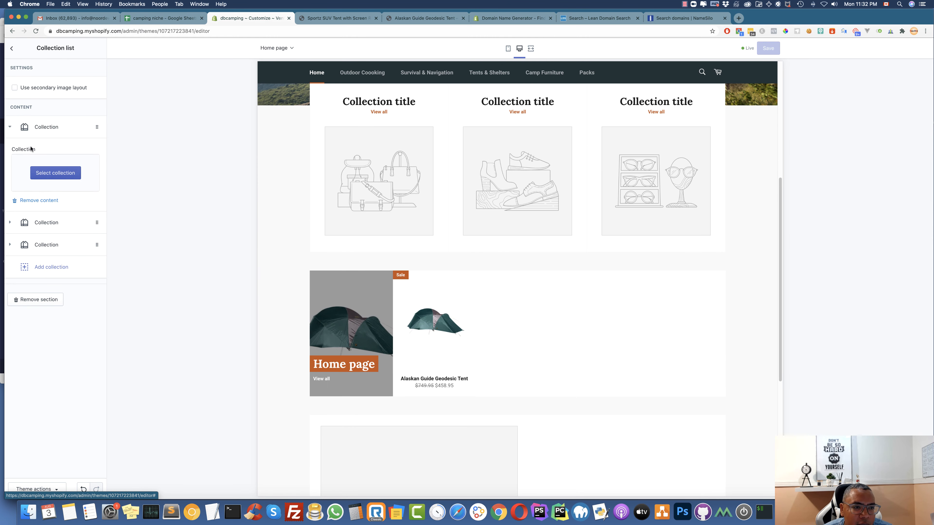
left_click(66, 176)
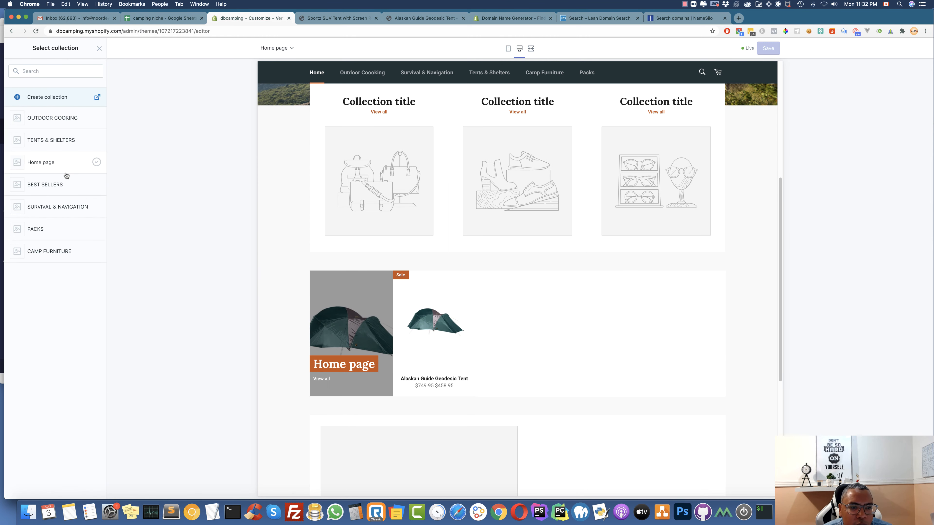
left_click(44, 142)
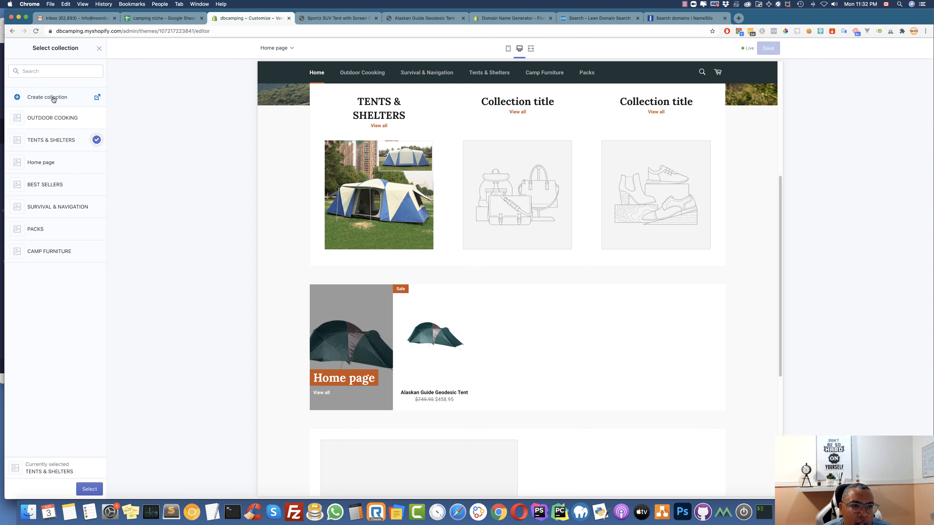
left_click(90, 489)
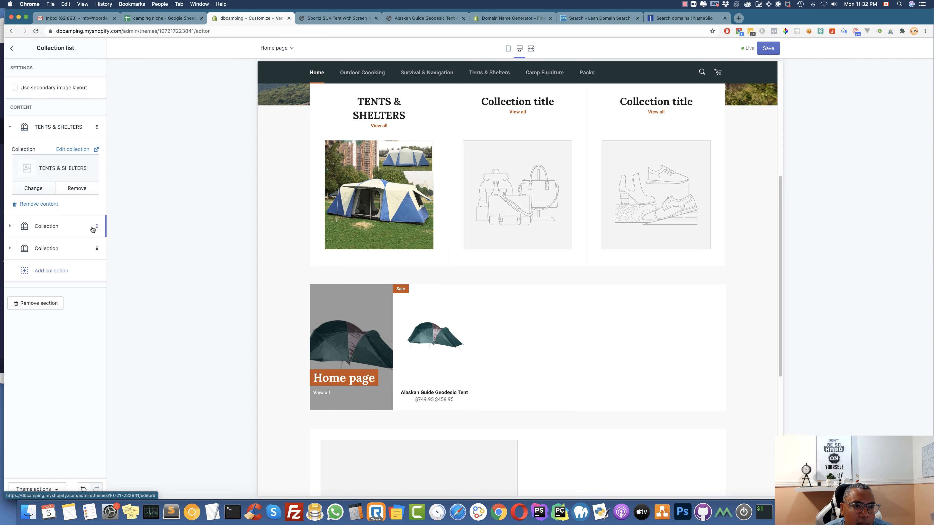
left_click(15, 129)
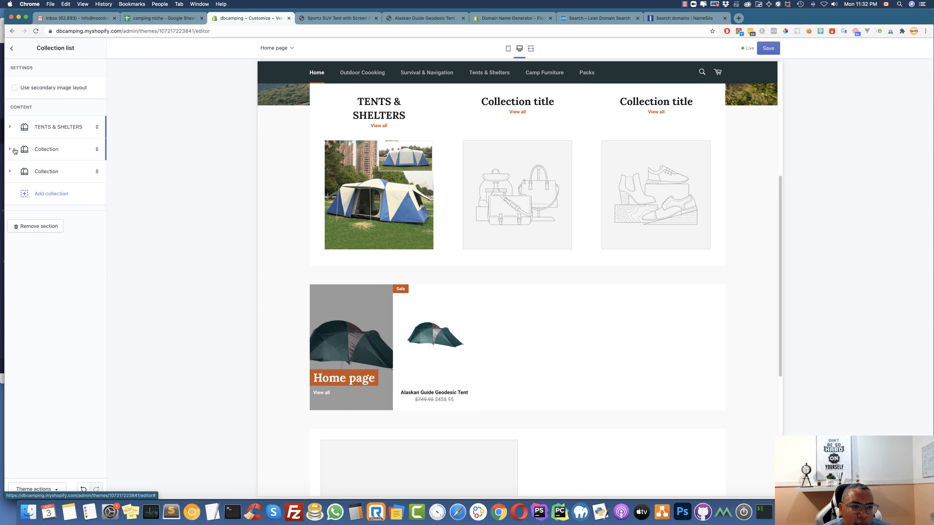
Set the second collection block to OUTDOOR COOKING
left_click(14, 150)
left_click(60, 197)
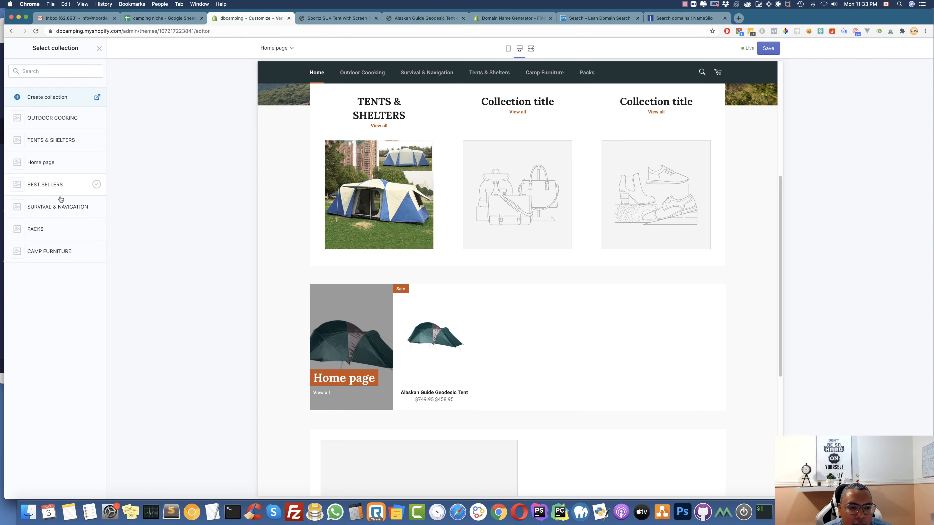
left_click(59, 120)
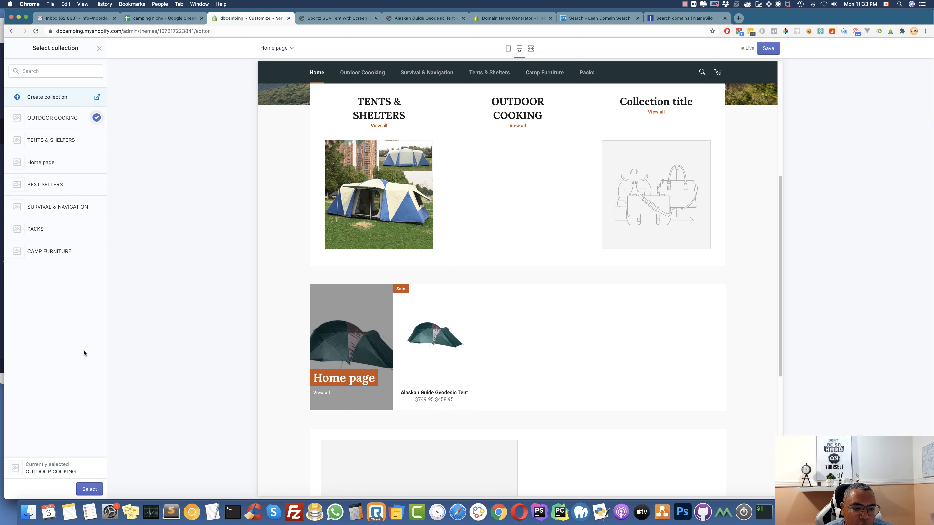
left_click(84, 489)
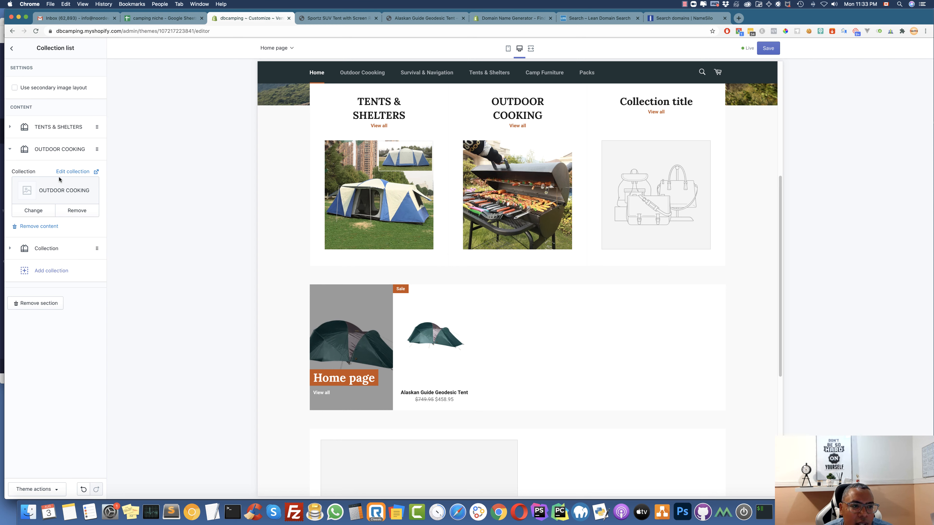
left_click(14, 149)
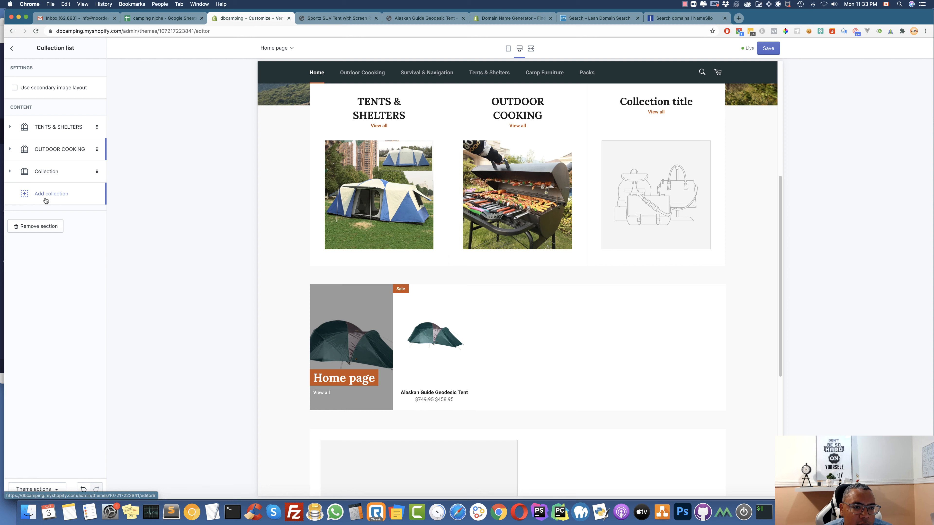
Set the third collection block to CAMP FURNITURE and save the section
left_click(43, 172)
left_click(69, 219)
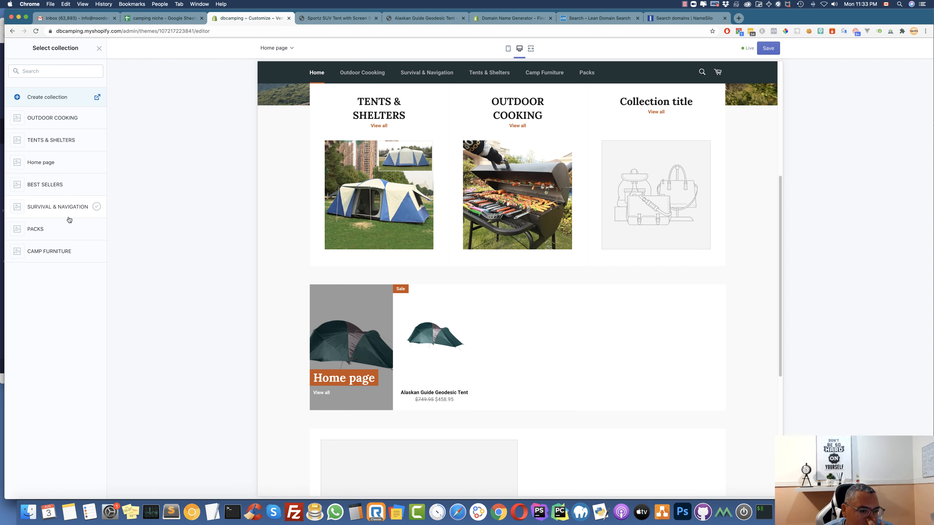
left_click(59, 251)
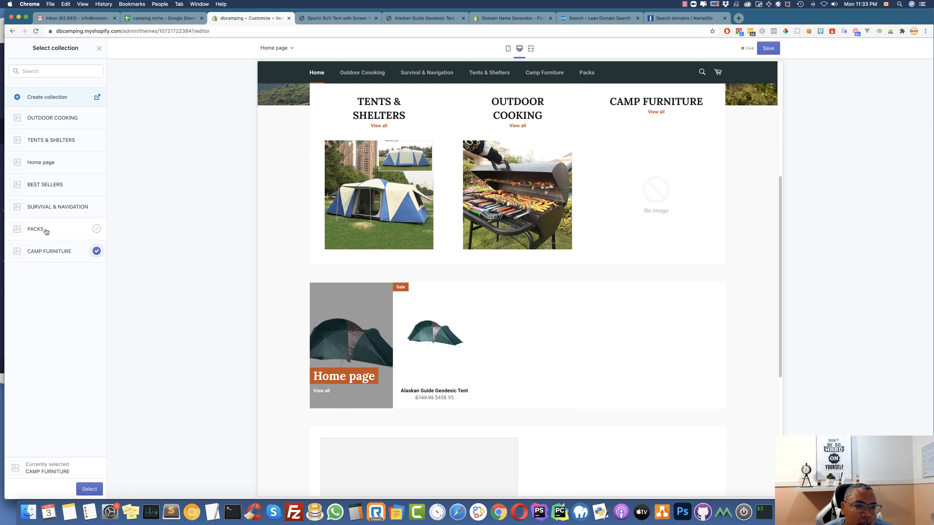
left_click(54, 212)
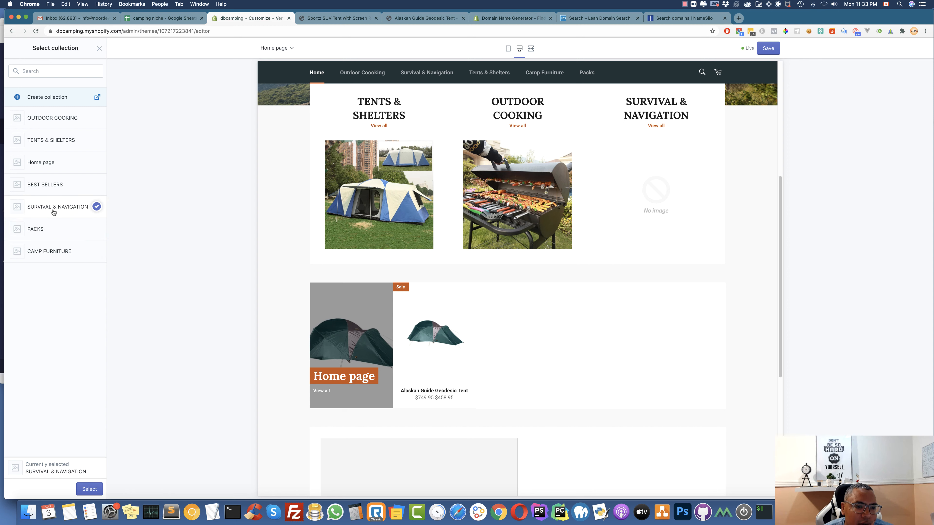
left_click(49, 230)
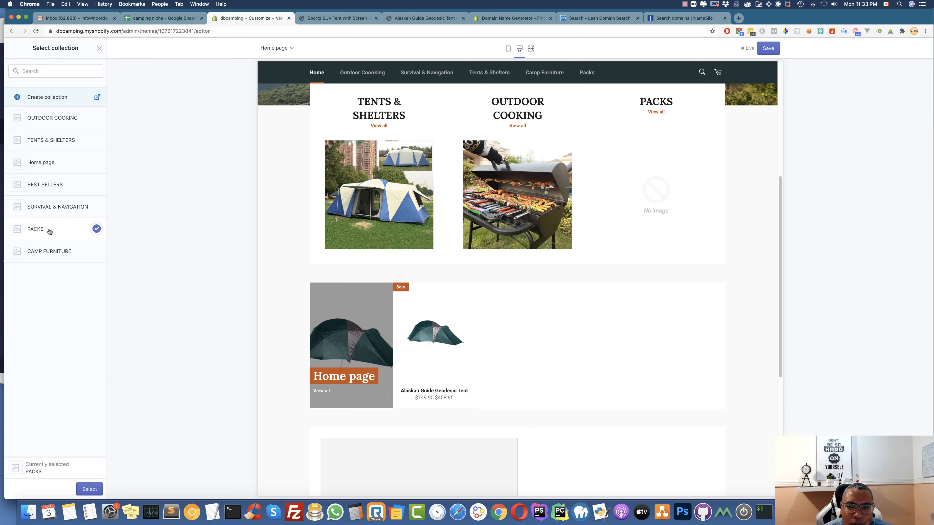
left_click(51, 211)
left_click(53, 251)
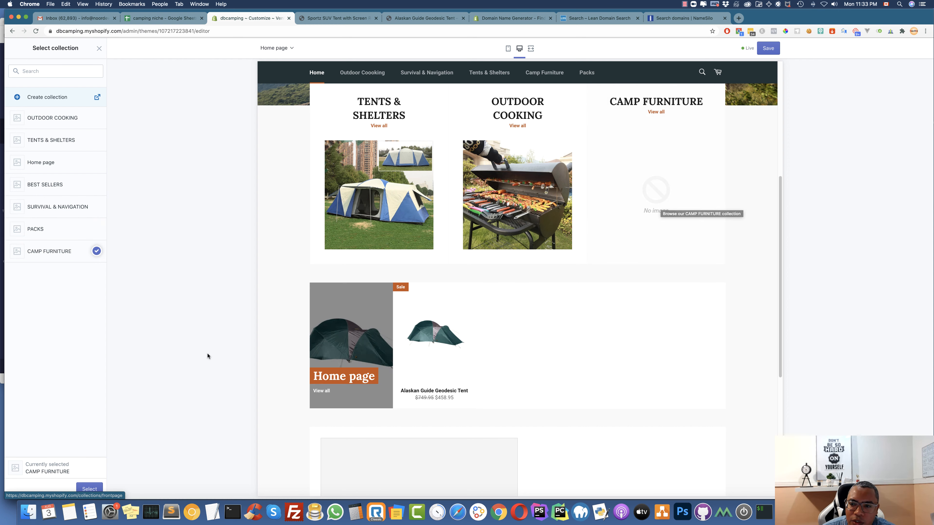
left_click(88, 489)
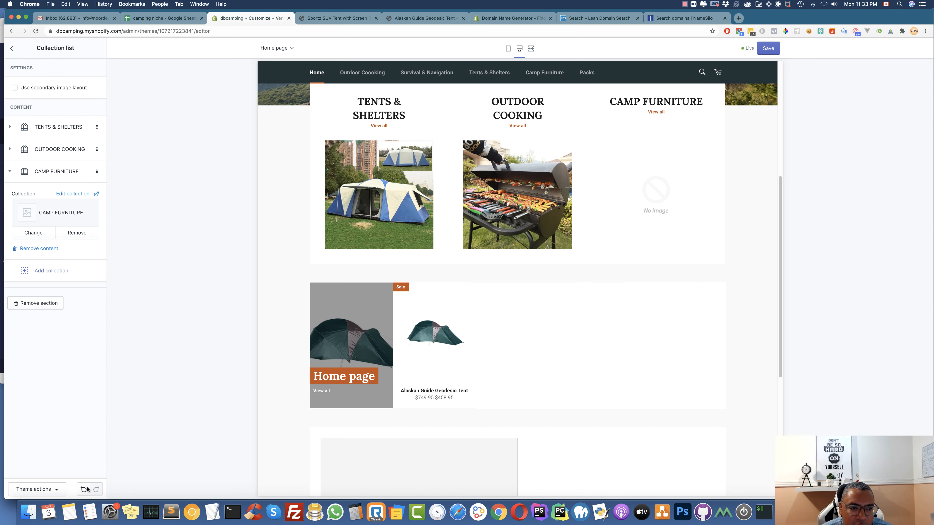
left_click(768, 48)
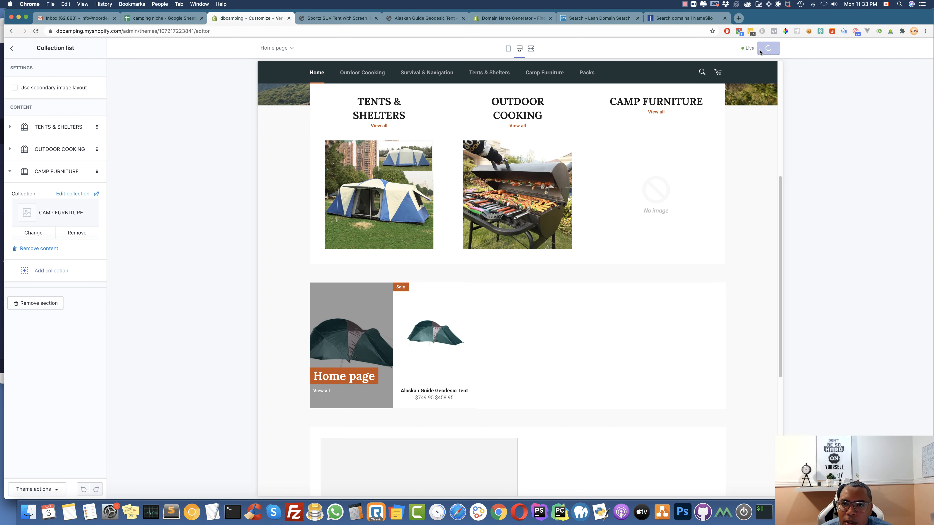
left_click(12, 50)
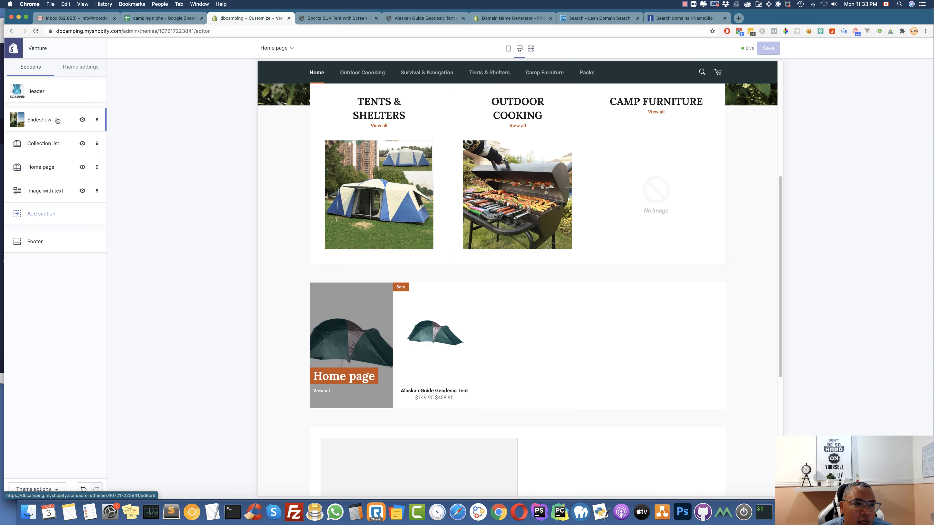
Open the Shopify store admin in a new browser tab
right_click(13, 48)
left_click(105, 49)
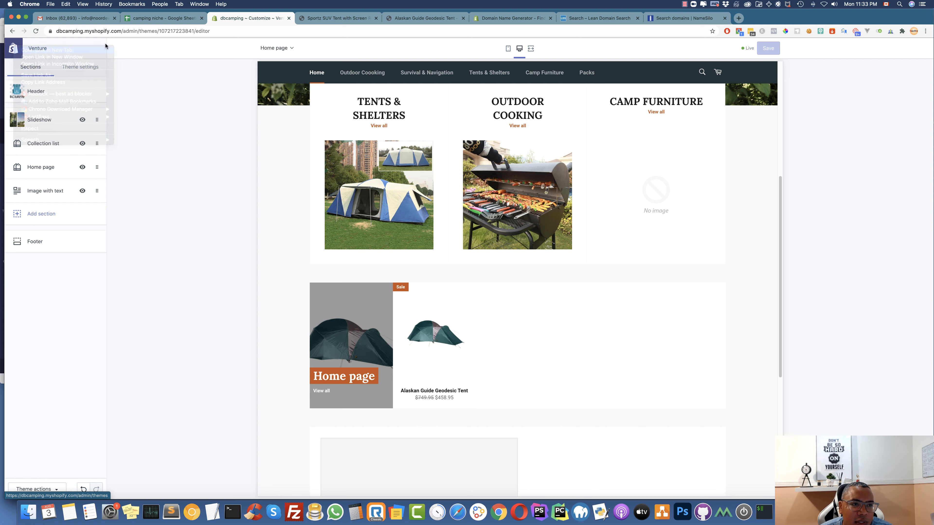
left_click(325, 17)
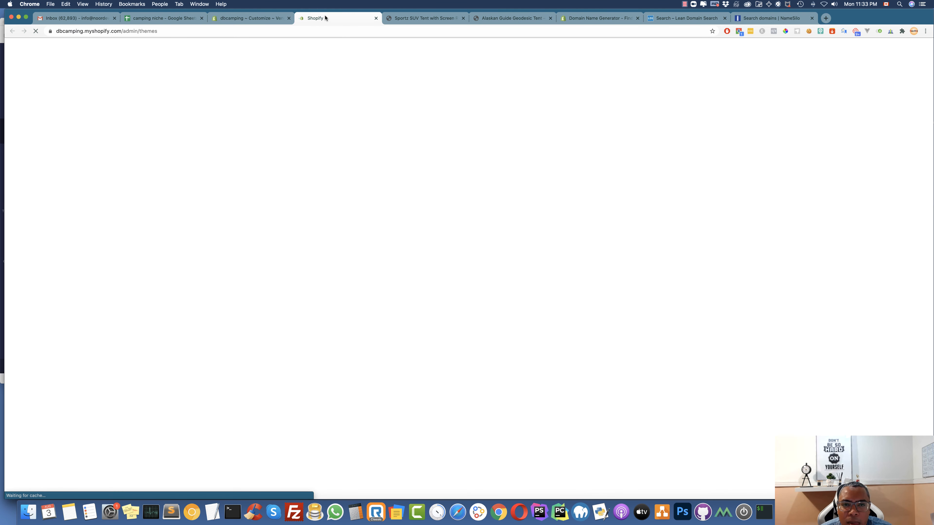
Tick the camp chair's CAMP FURNITURE category in the camping niche spreadsheet
left_click(154, 18)
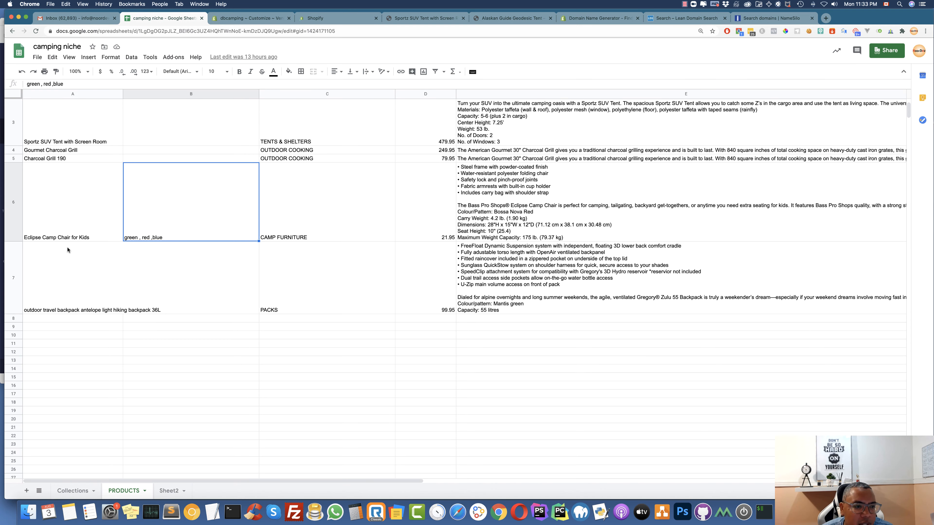
left_click(283, 226)
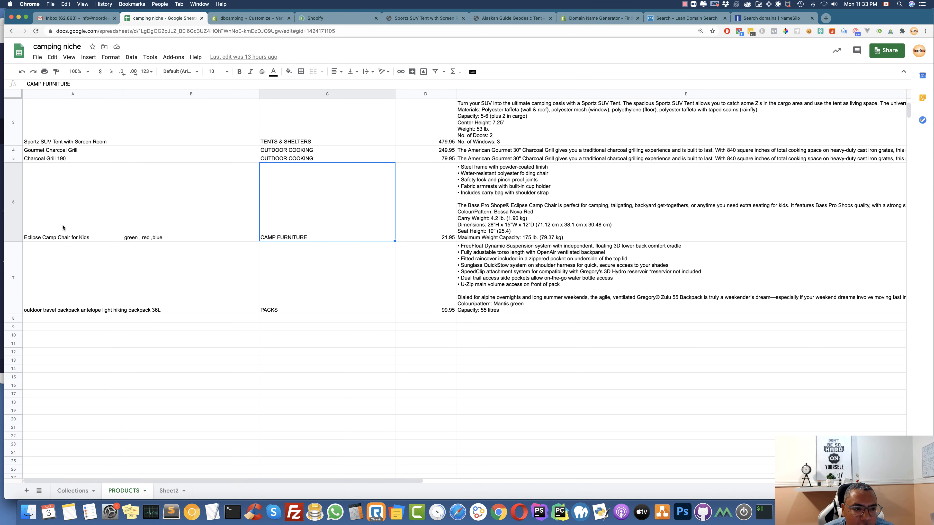
left_click(248, 18)
left_click(325, 18)
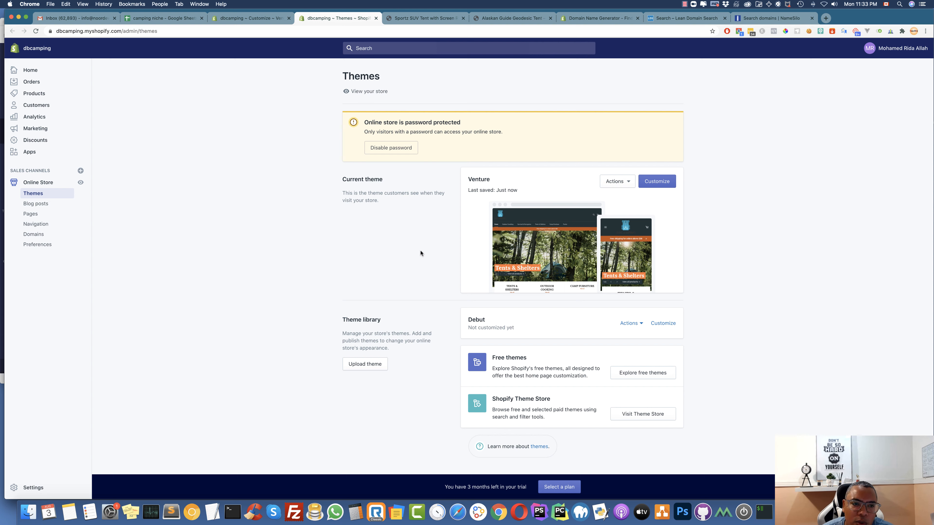
Add Eclipse Camp Chair for Kids to the CAMP FURNITURE collection and save the product
left_click(34, 92)
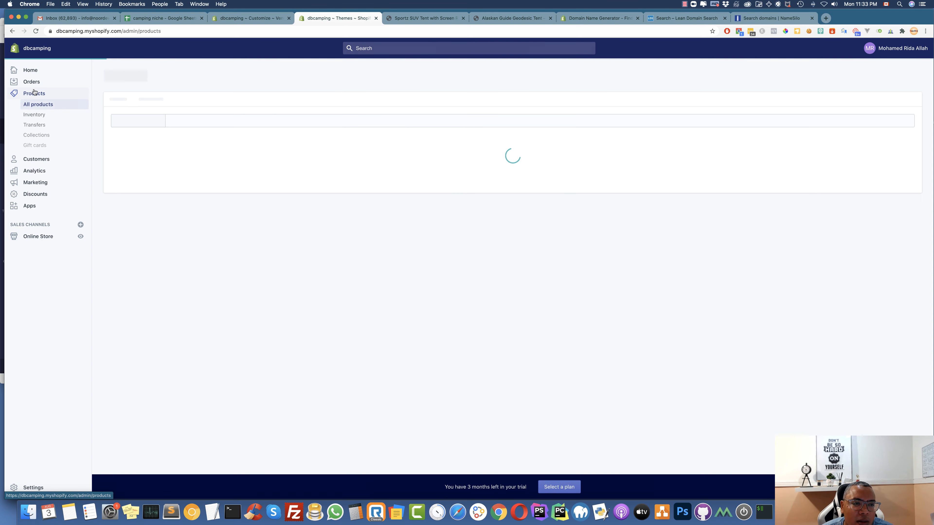
left_click(43, 136)
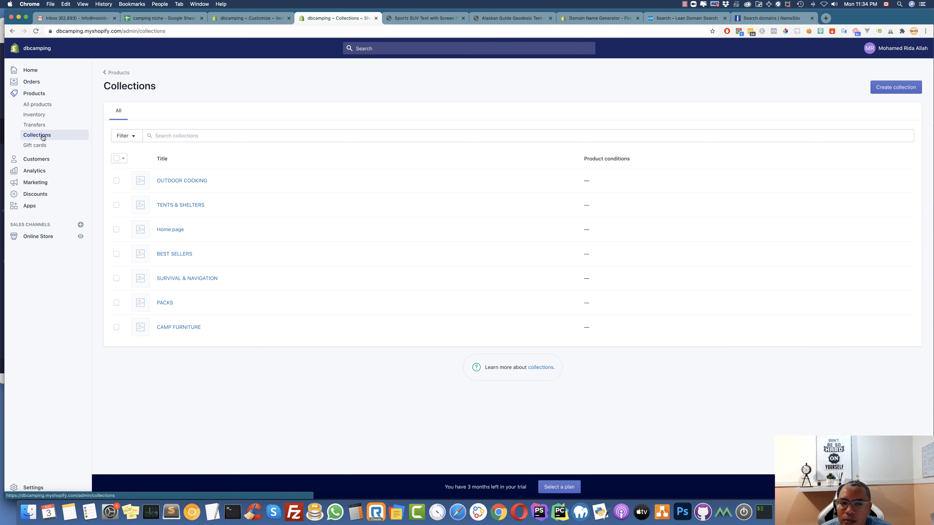
left_click(42, 104)
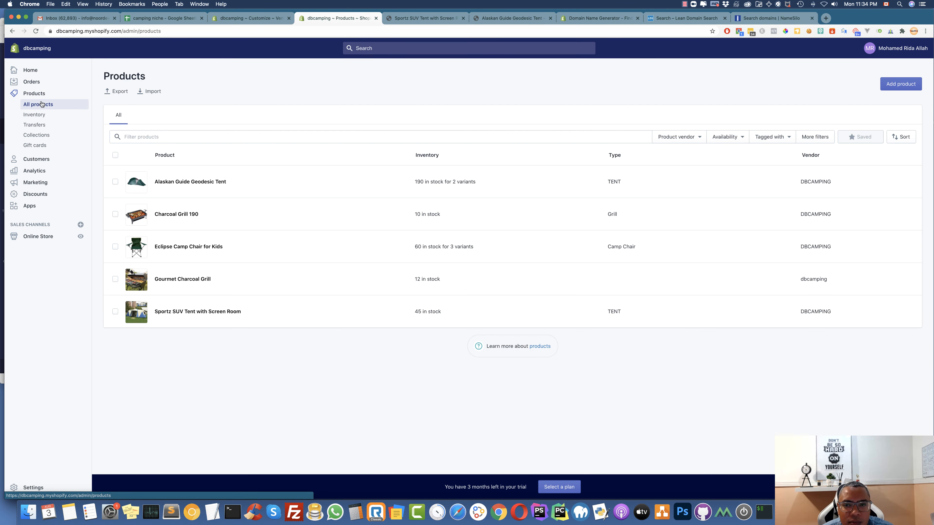
left_click(195, 247)
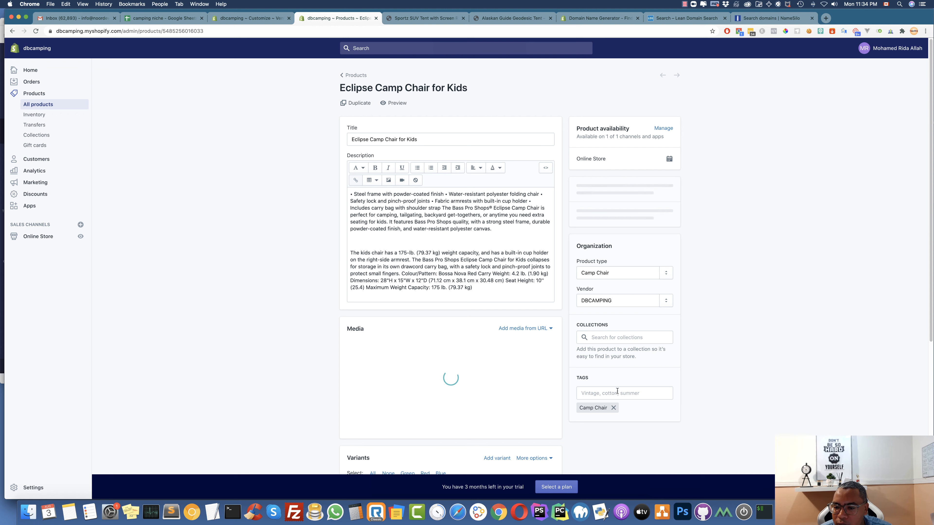
left_click(616, 331)
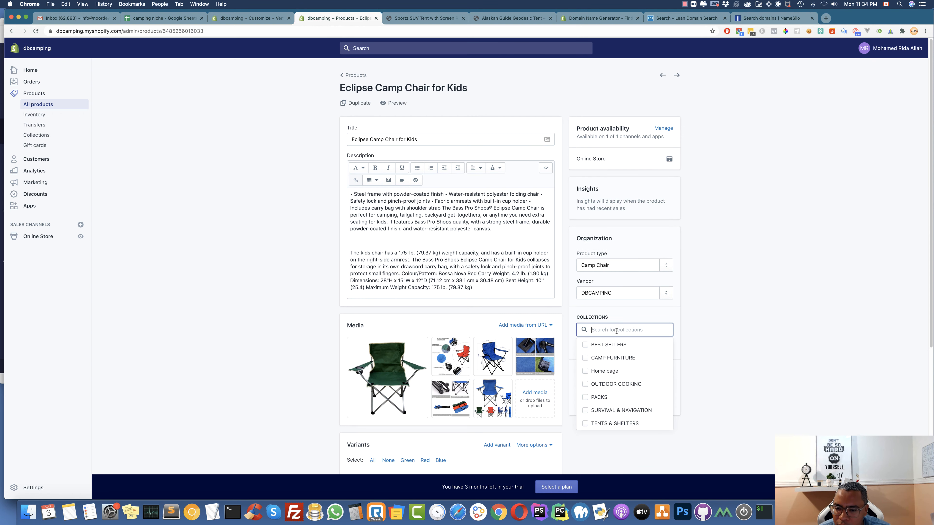
left_click(586, 358)
left_click(736, 363)
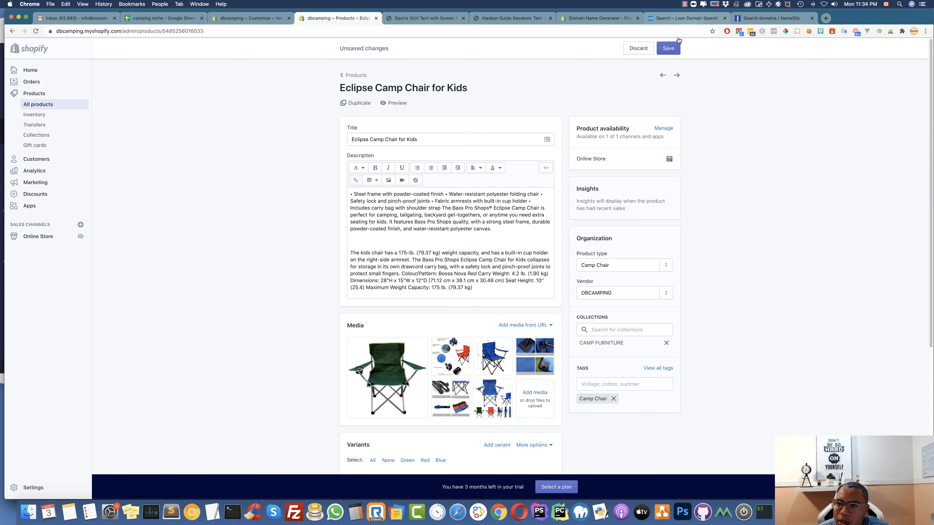
left_click(676, 47)
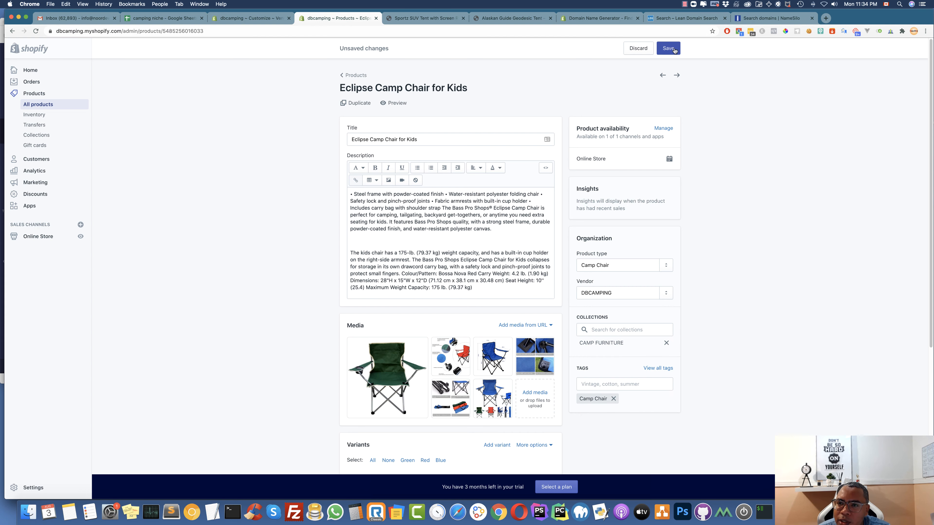
left_click(253, 19)
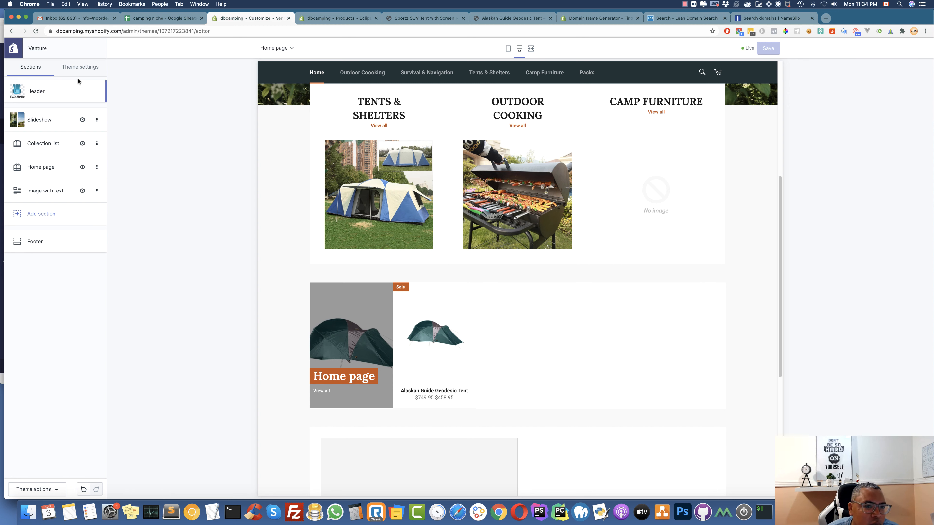
Set the Home page featured collection section to 3 rows, then return to the Eclipse Camp Chair for Kids page
scroll(483, 316, "down", 2)
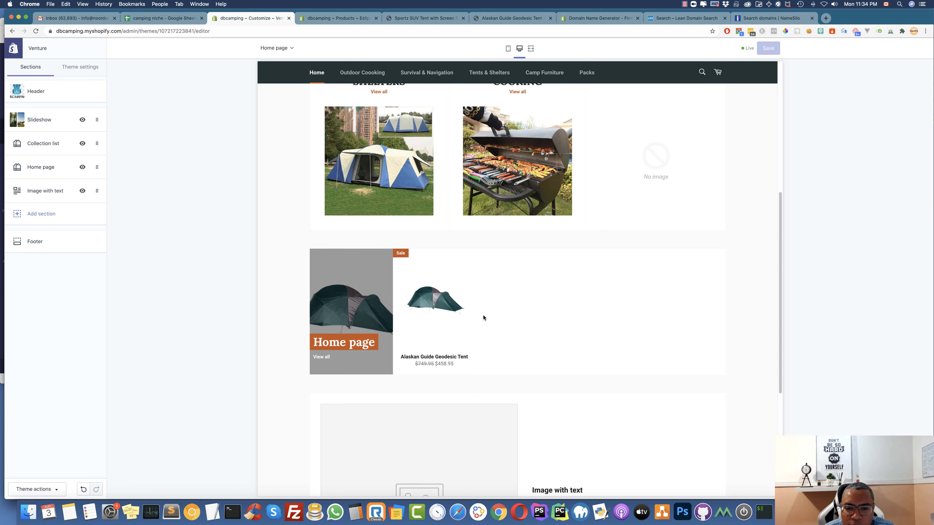
mouse_move(449, 310)
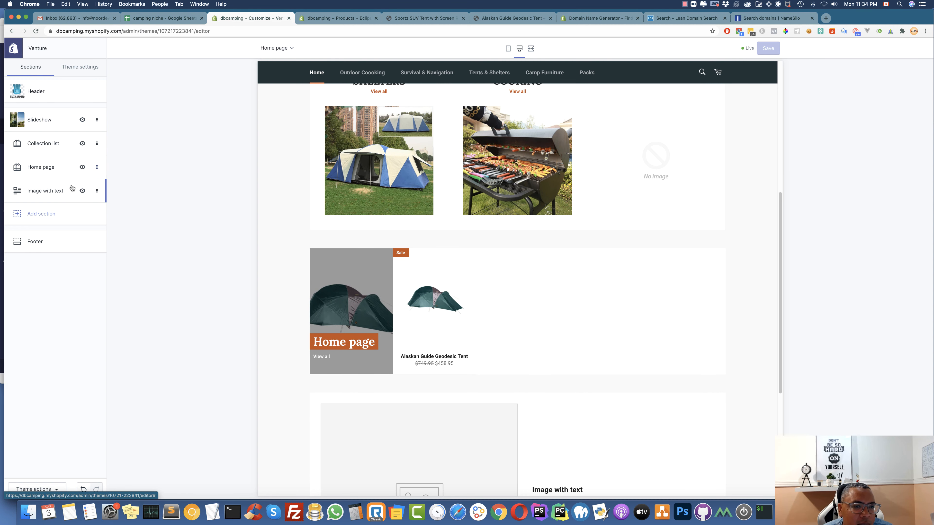
left_click(41, 167)
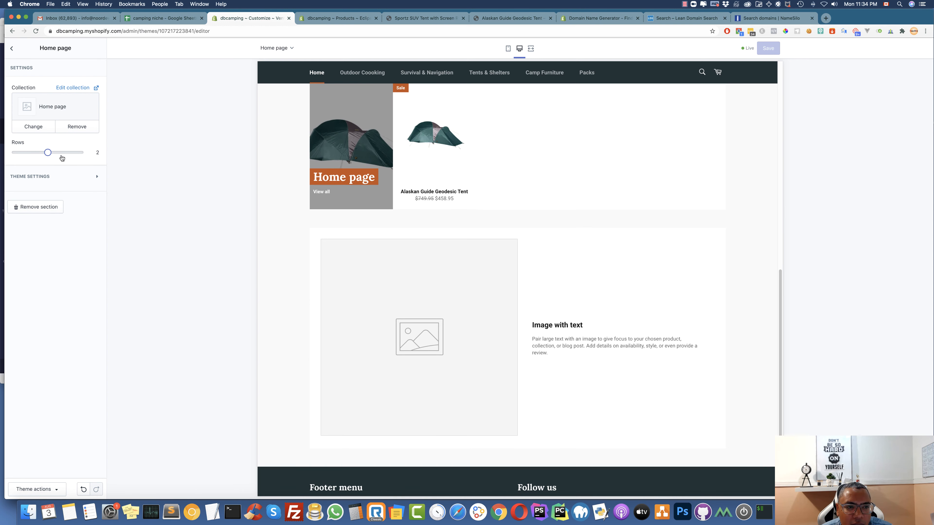
left_click_drag(62, 152, 66, 151)
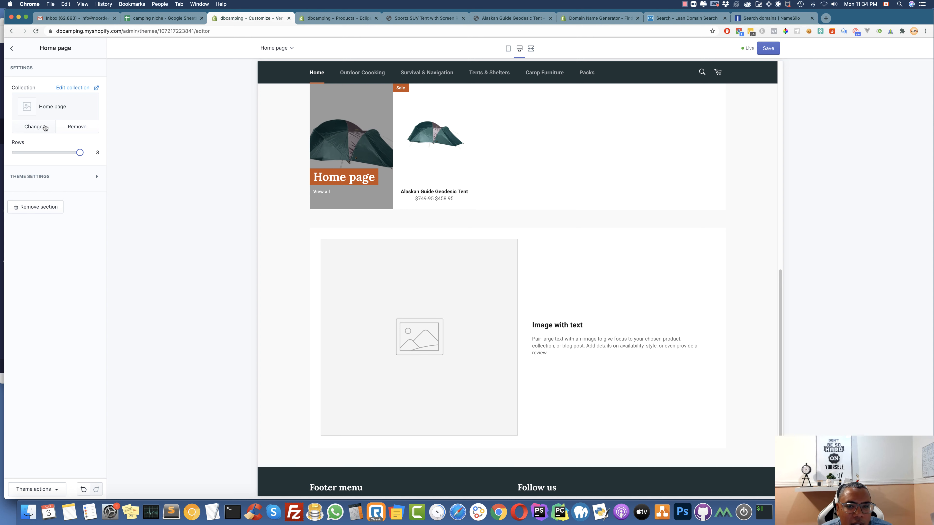
left_click(34, 127)
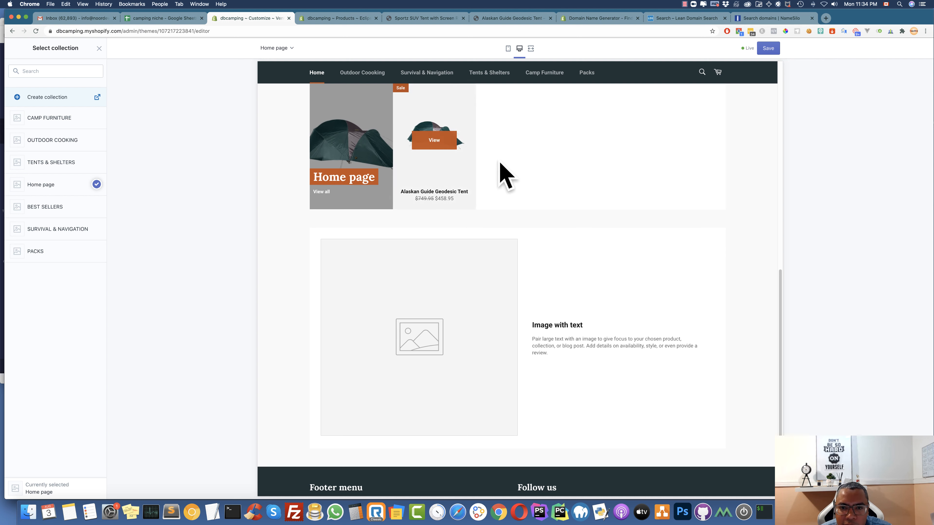
left_click(351, 21)
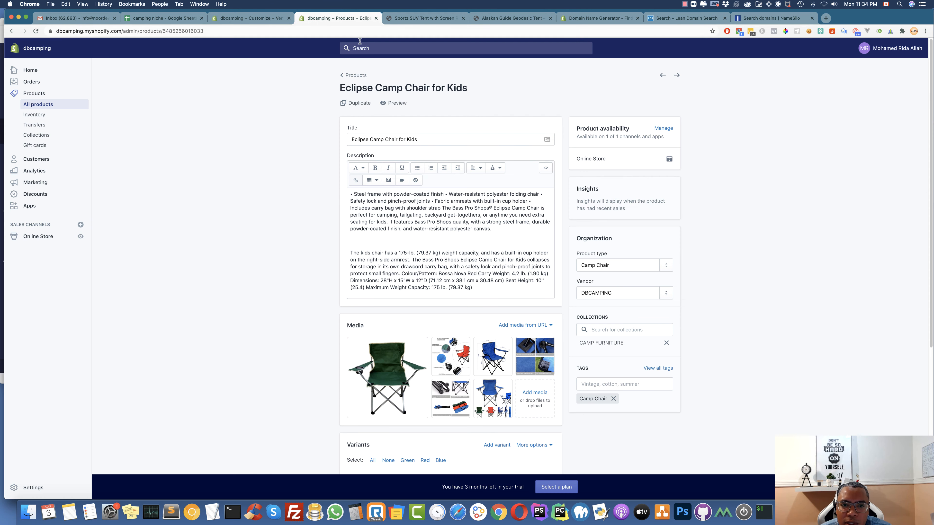
Add the camp chair to the TENTS & SHELTERS collection and save the product
scroll(600, 313, "down", 2)
left_click(605, 312)
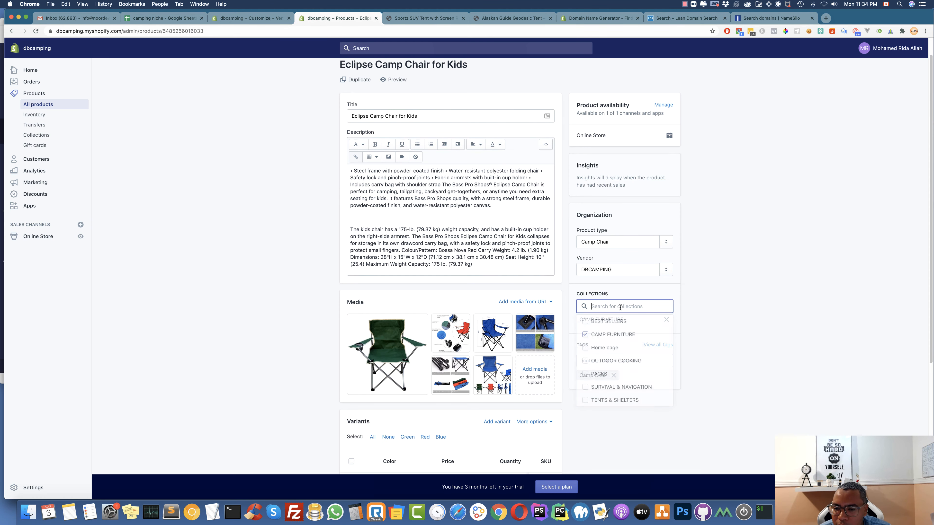
left_click(585, 401)
left_click(630, 413)
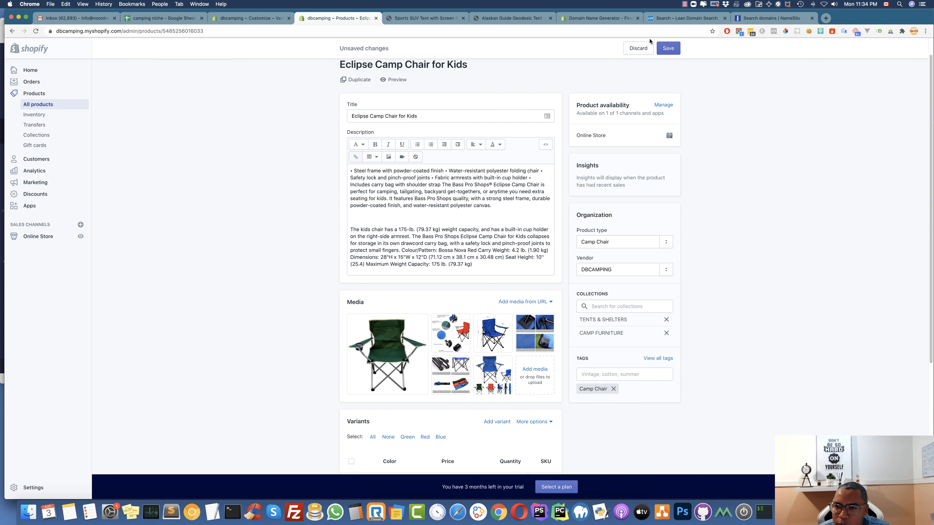
left_click(676, 52)
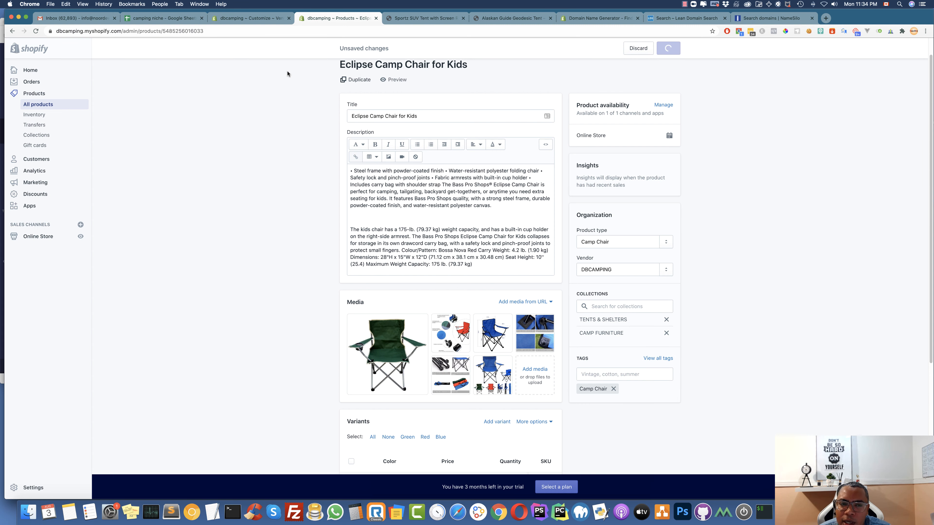
Switch the homepage featured collection to TENTS & SHELTERS and reduce it to 1 row
left_click(256, 19)
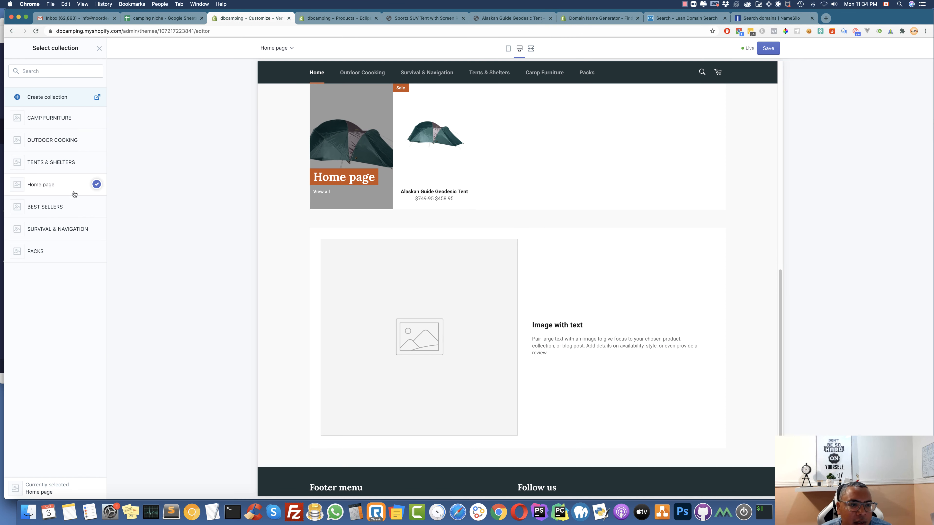
left_click(55, 162)
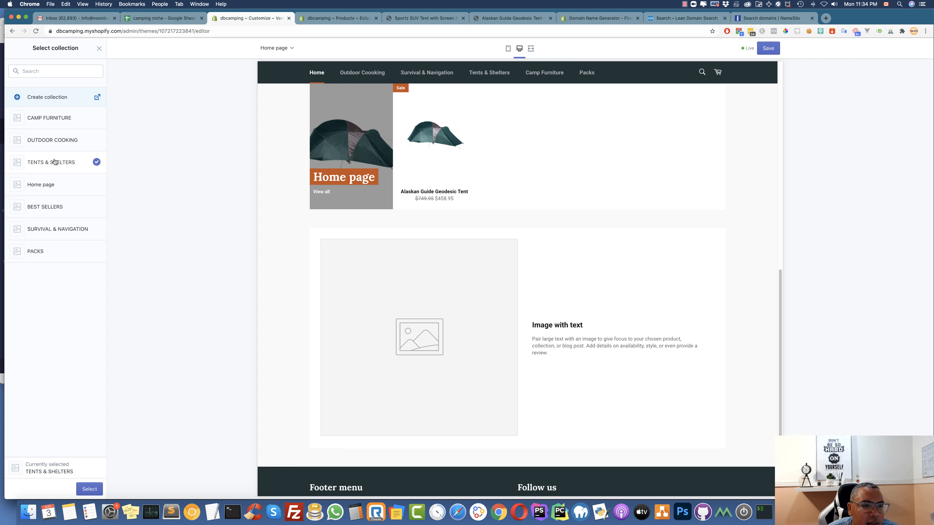
left_click(89, 490)
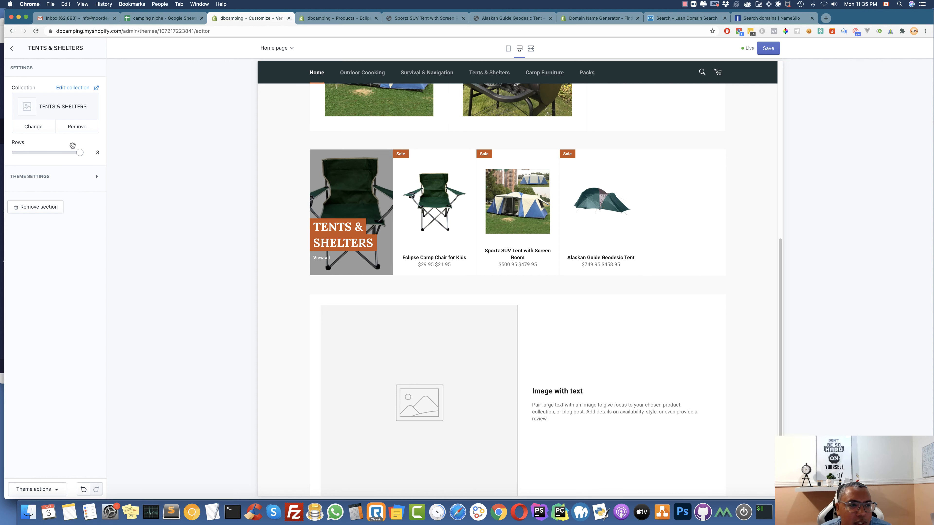
left_click(63, 154)
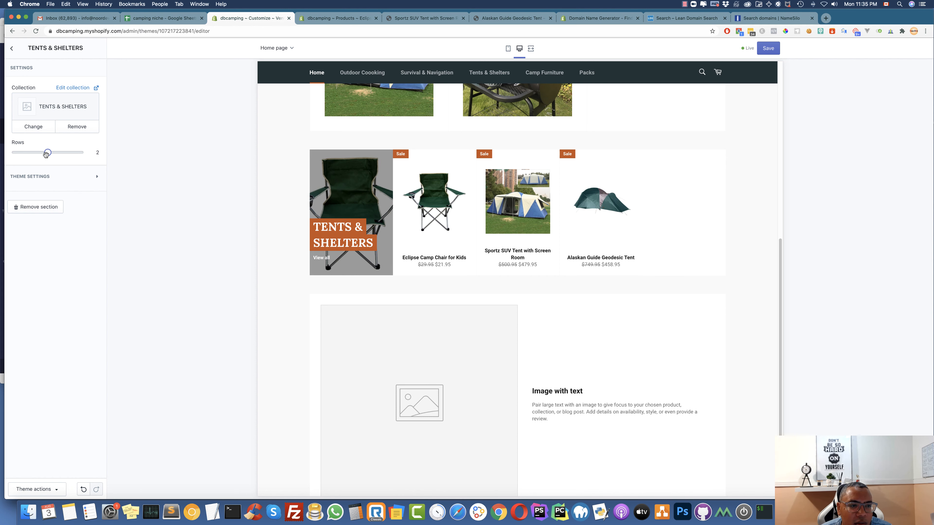
left_click_drag(42, 154, 23, 157)
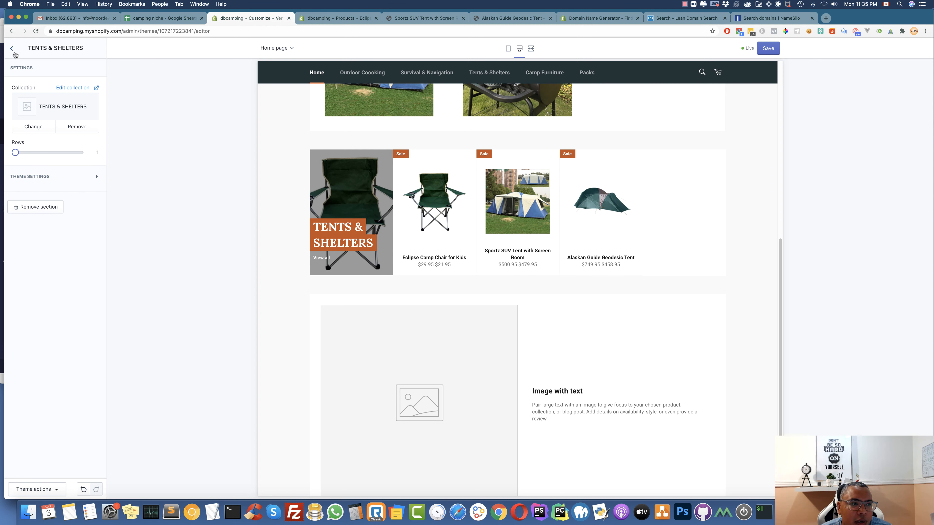
left_click(12, 48)
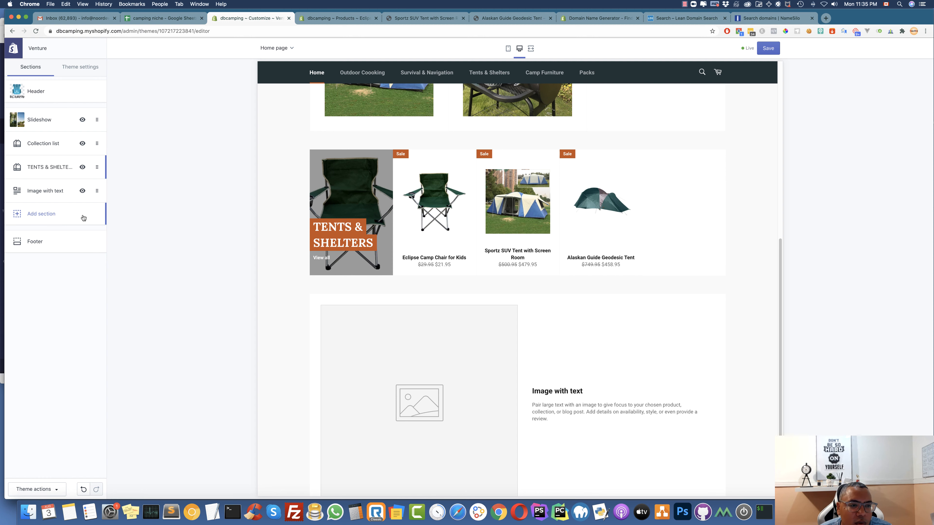
Give the Image with text section the free 'camping' stock photo of a blue coffee pot before a tent
scroll(493, 366, "down", 3)
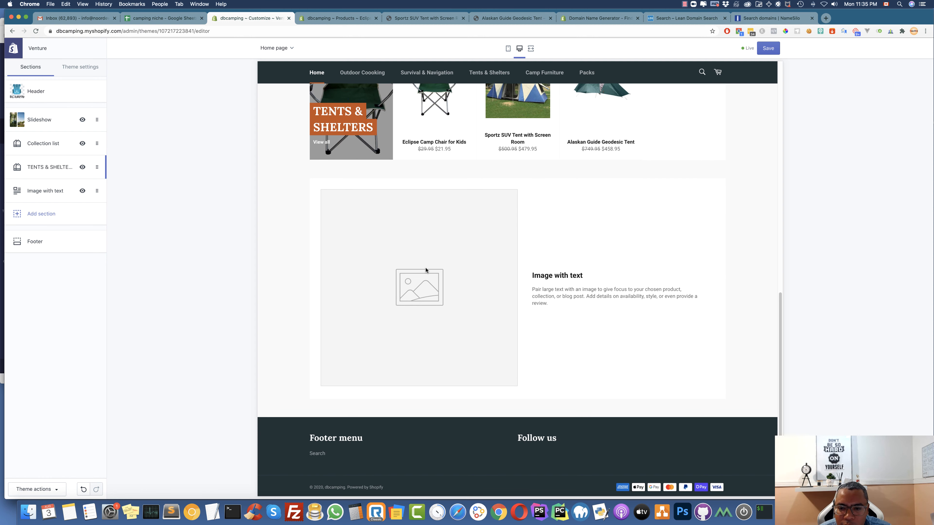
left_click(45, 191)
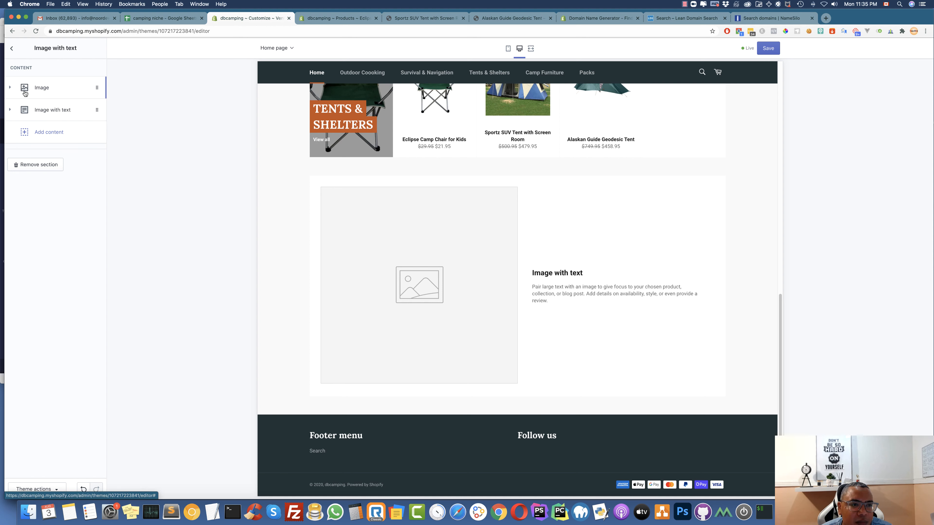
left_click(20, 86)
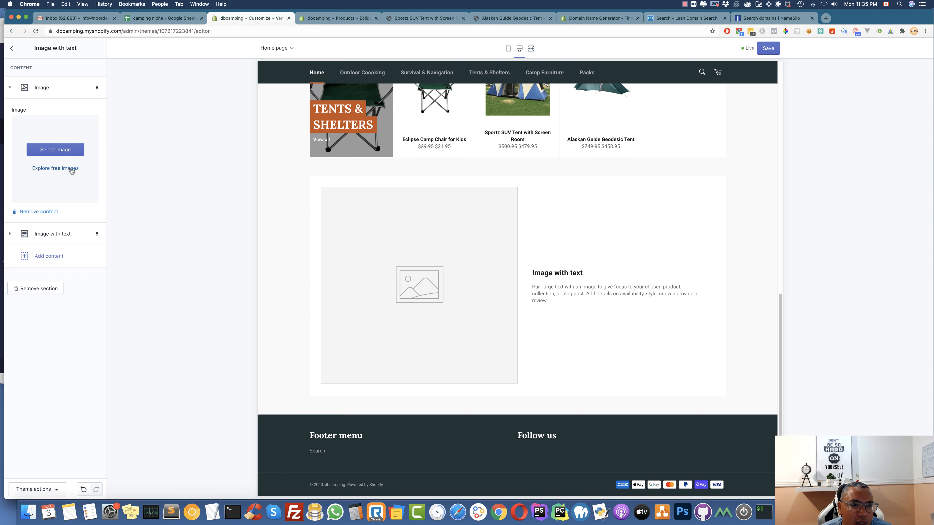
left_click(69, 168)
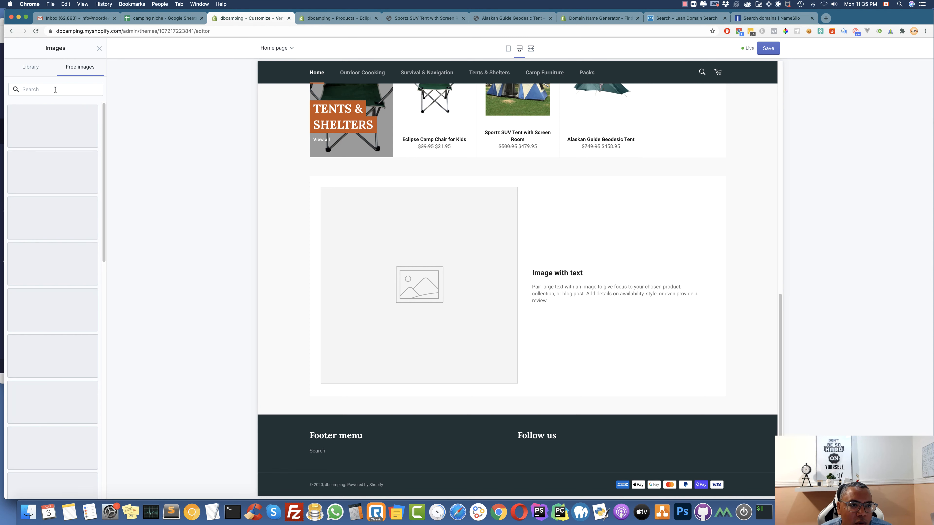
left_click(56, 90)
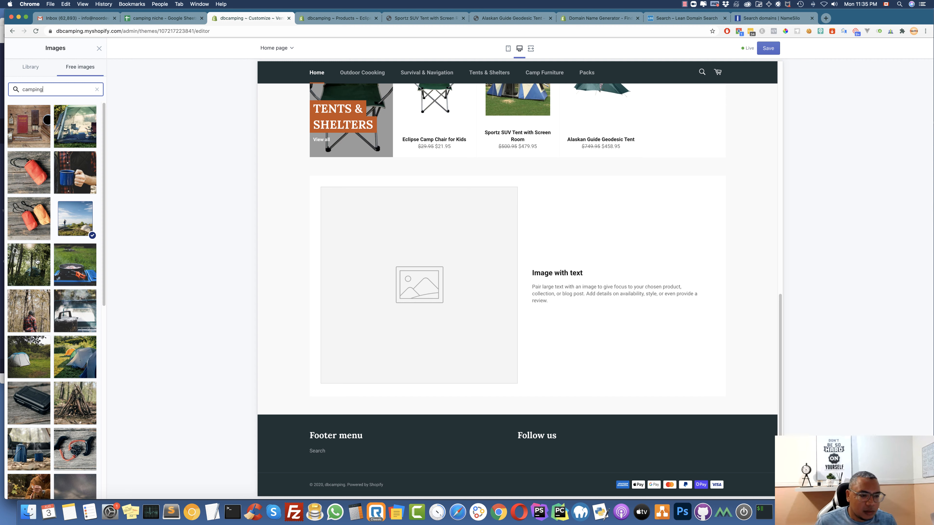
scroll(36, 261, "down", 3)
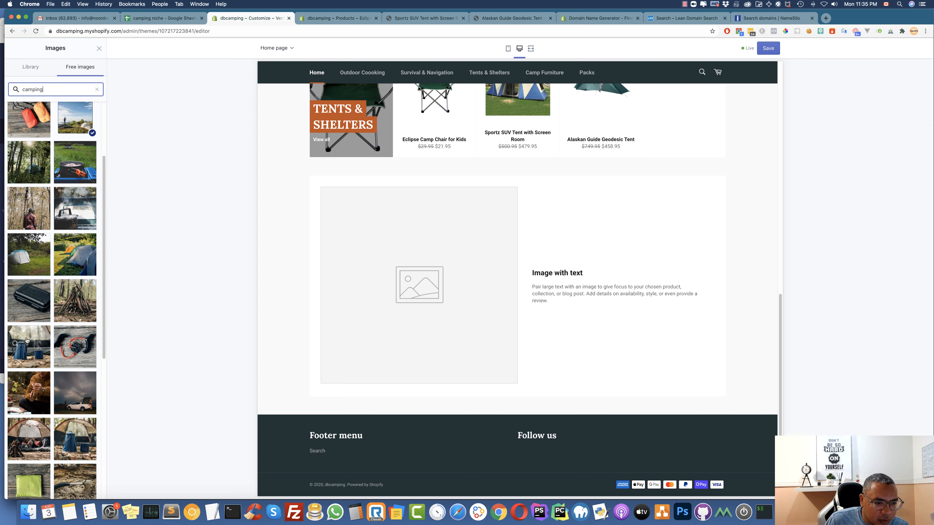
scroll(27, 341, "down", 4)
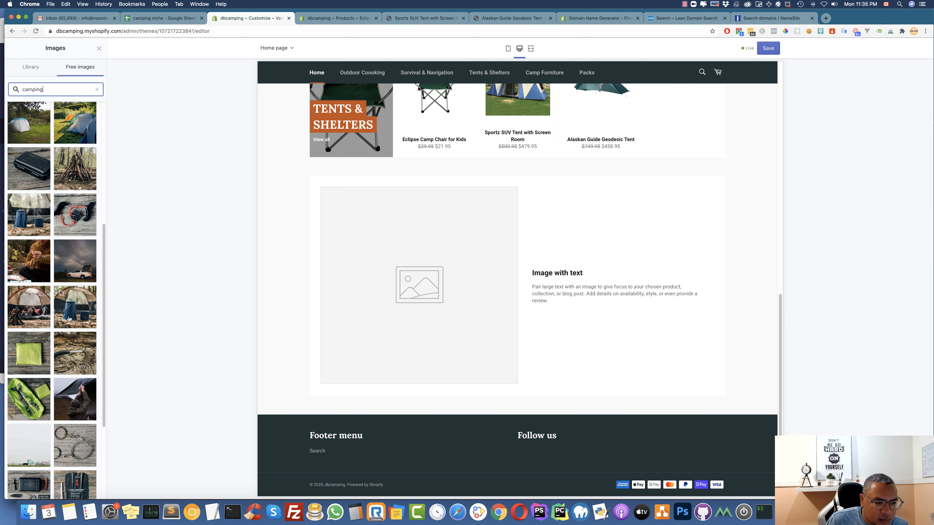
left_click(70, 319)
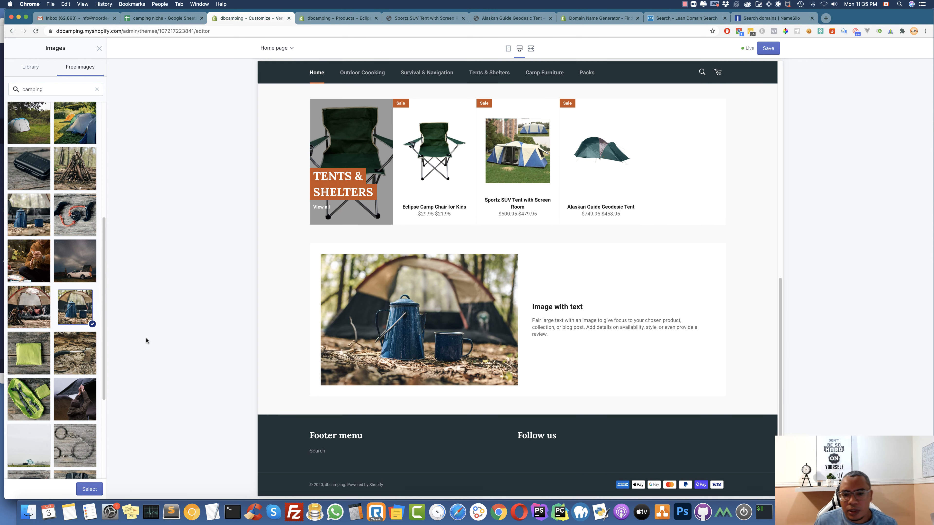
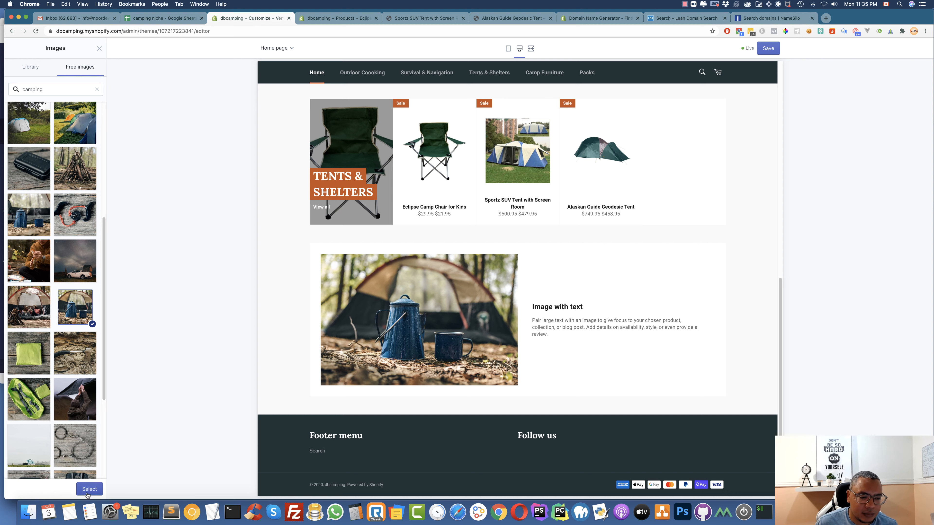
Use the tent-and-kettle photo and change the Image with text heading to 'Outdoor Cooking stuff'
left_click(89, 489)
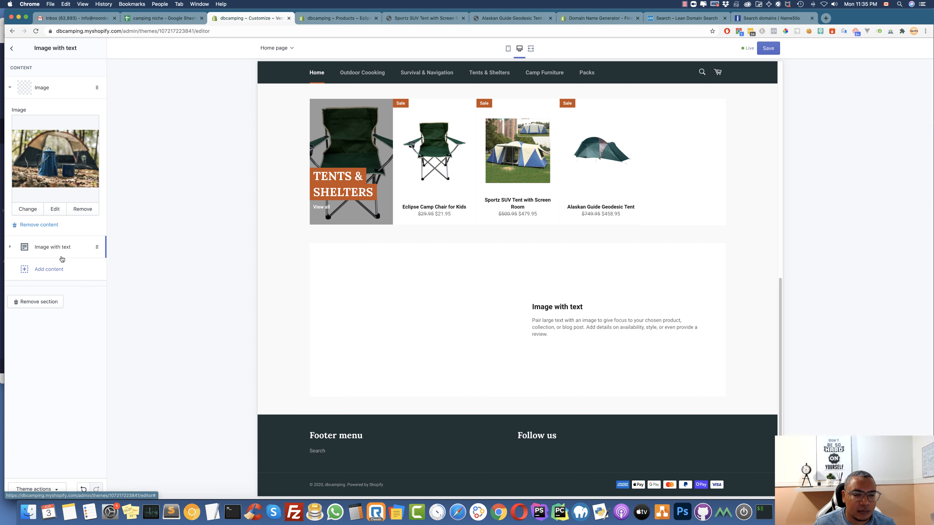
left_click(44, 247)
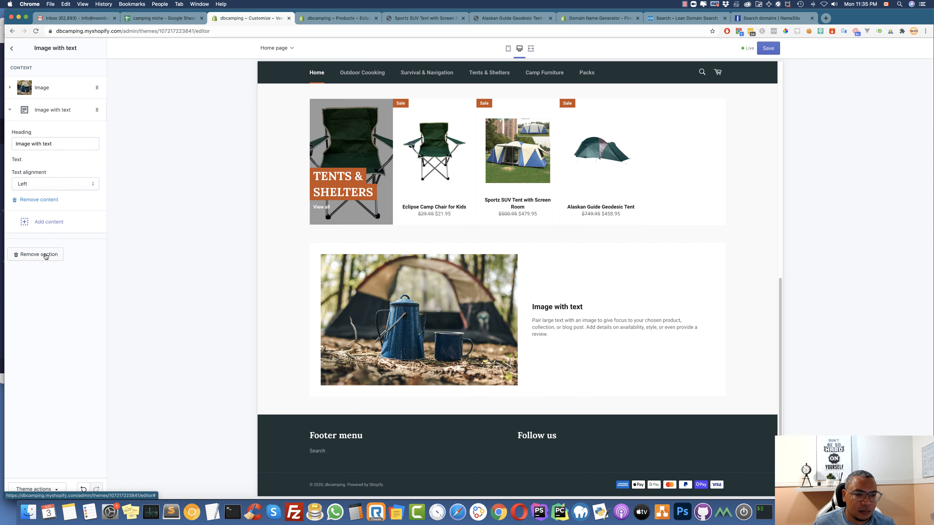
left_click_drag(54, 147, 18, 138)
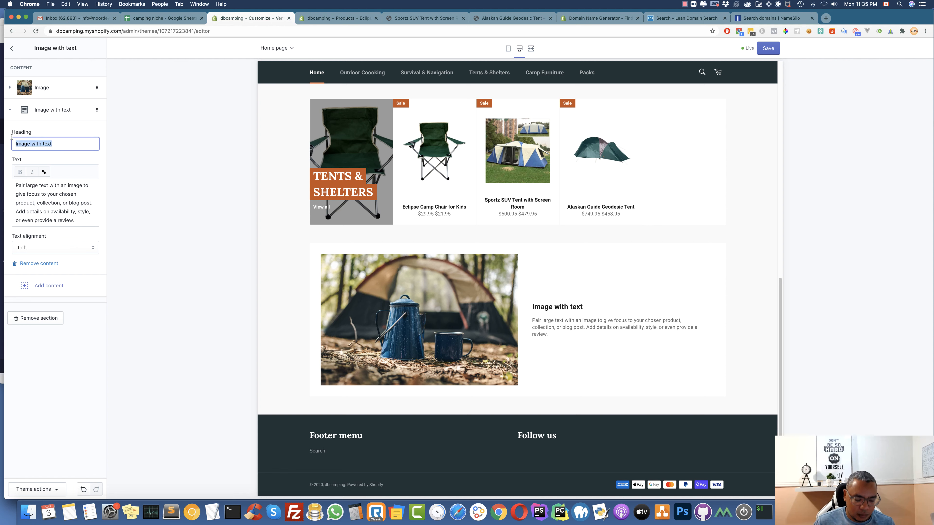
type("Put")
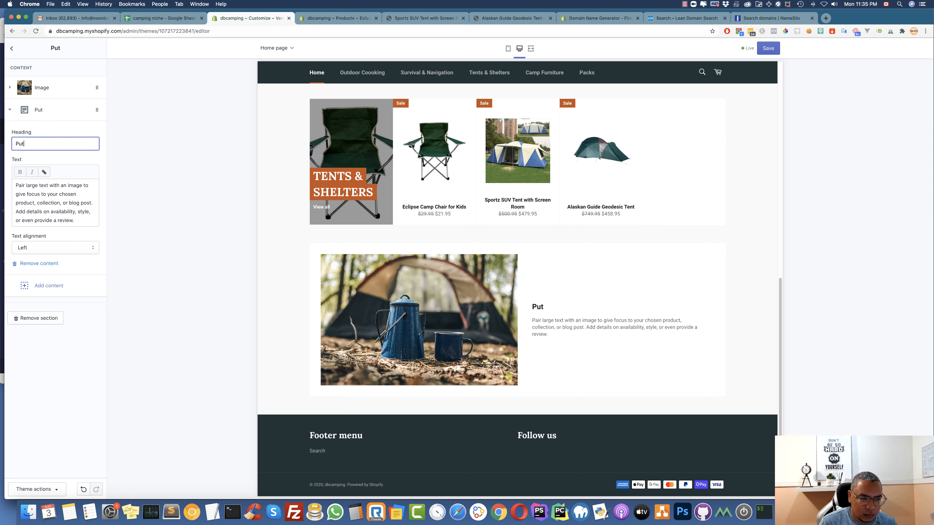
key("BackSpace")
key("BackSpace")
type("O")
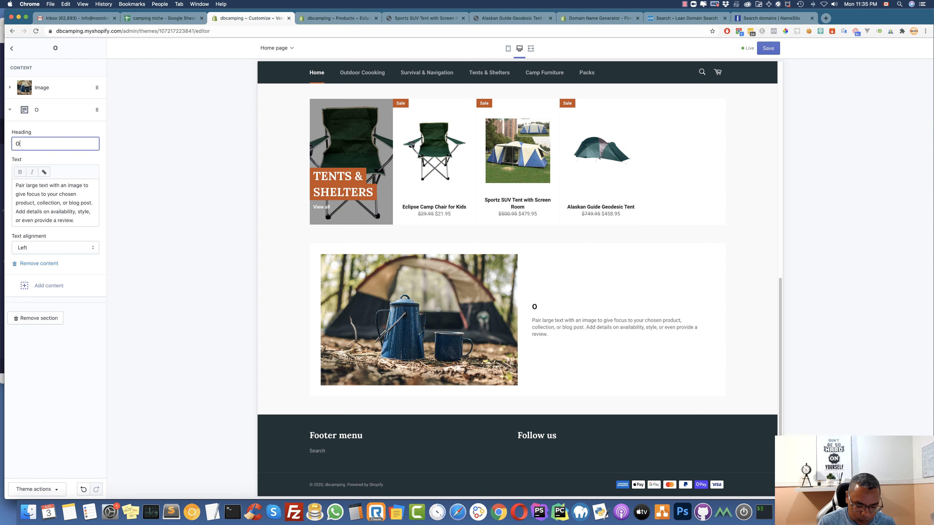
type("utdoo")
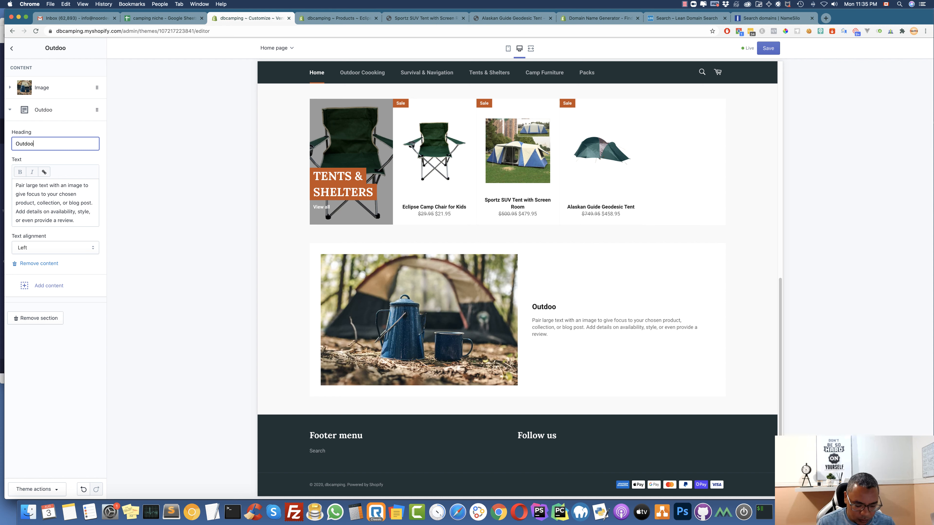
type("r C")
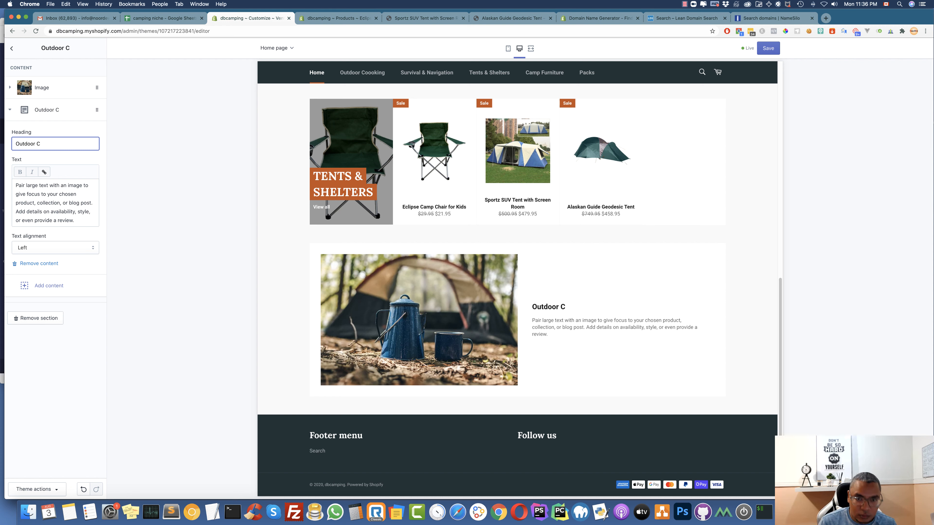
type("oo")
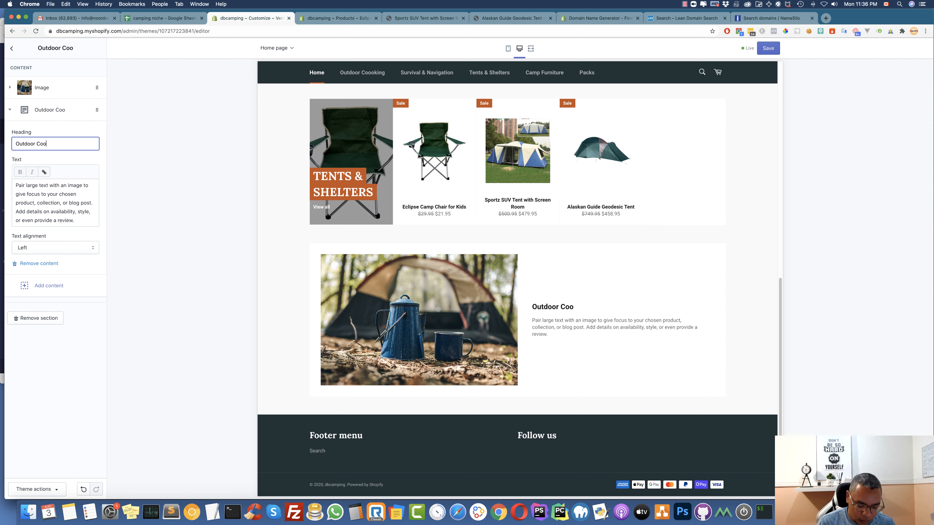
type("king")
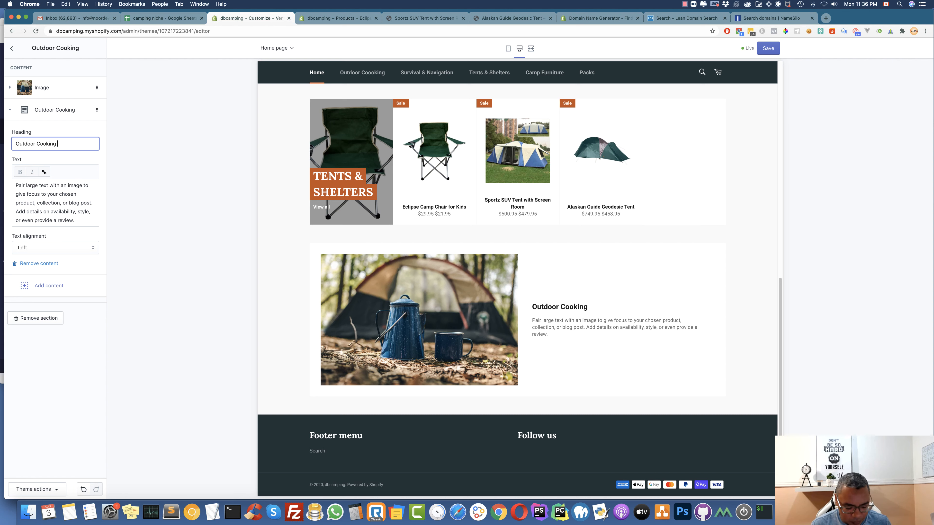
type("stuff")
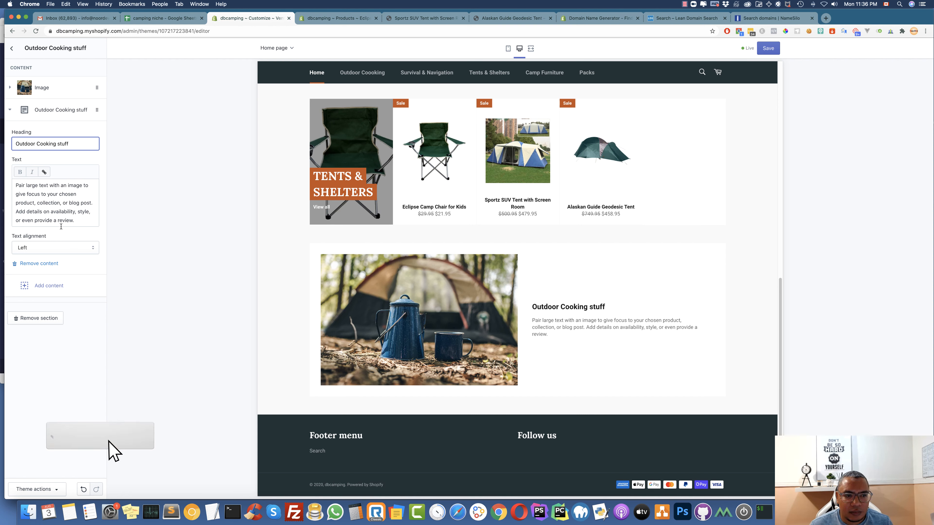
left_click(75, 216)
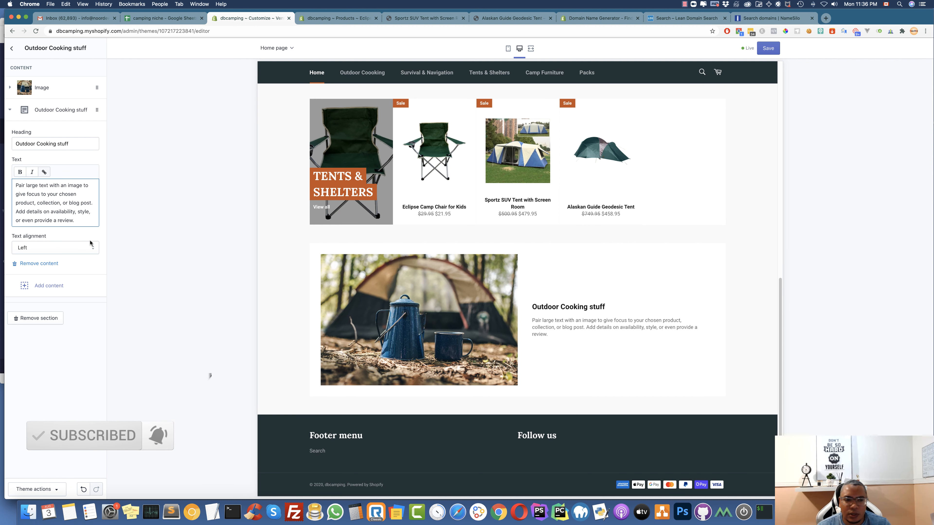
left_click(12, 48)
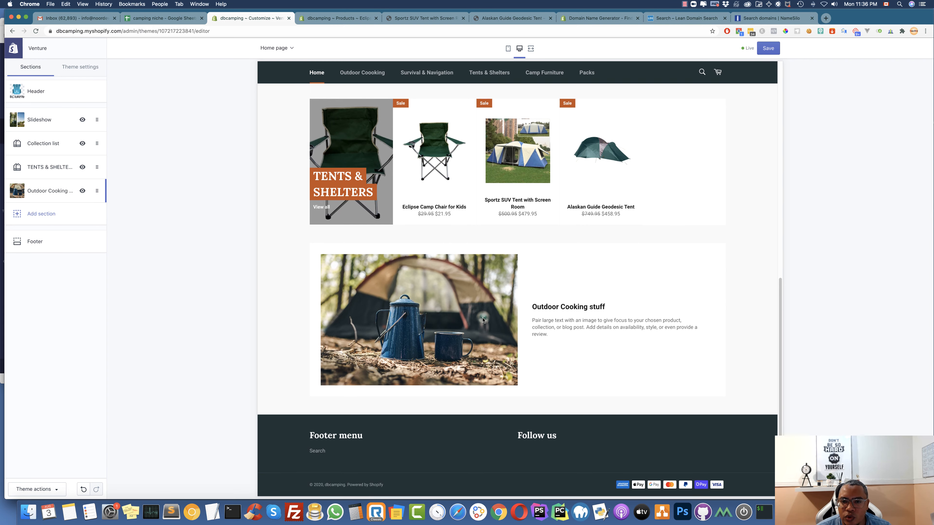
Save the theme editor changes
scroll(483, 321, "up", 10)
scroll(484, 321, "up", 1)
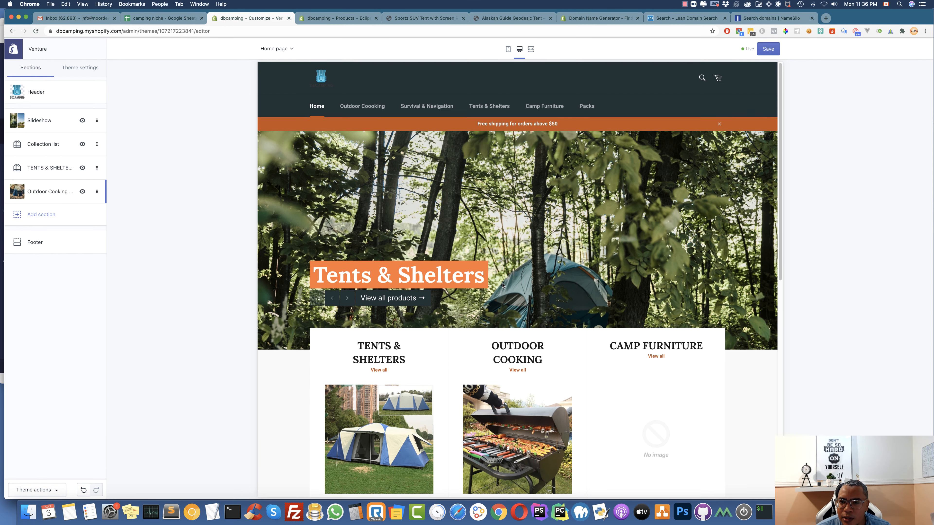
left_click(769, 52)
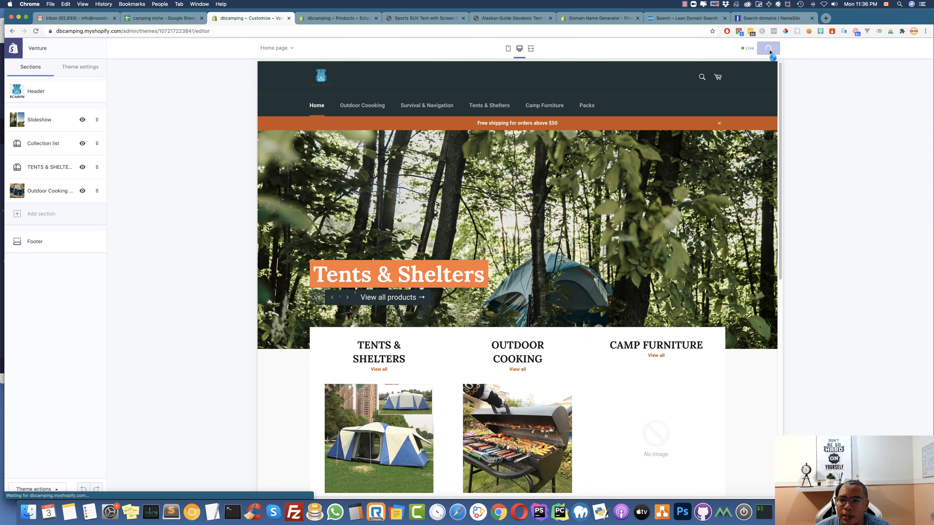
Review the home page in the mobile preview, then return to the Eclipse Camp Chair product
left_click(508, 49)
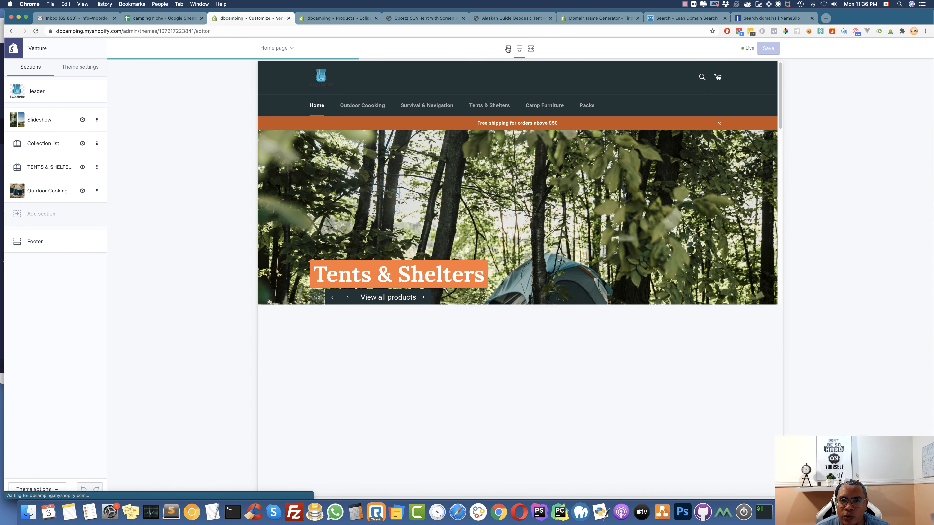
scroll(516, 217, "down", 15)
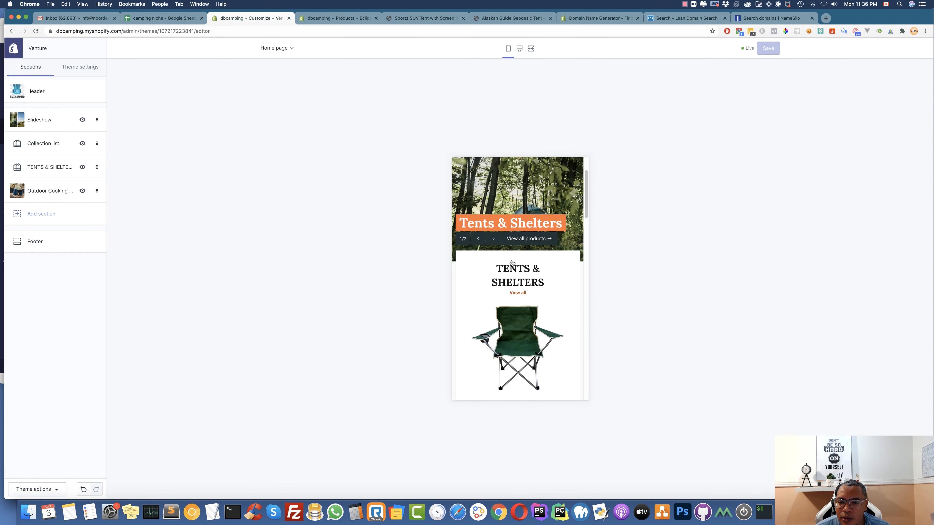
scroll(511, 262, "down", 15)
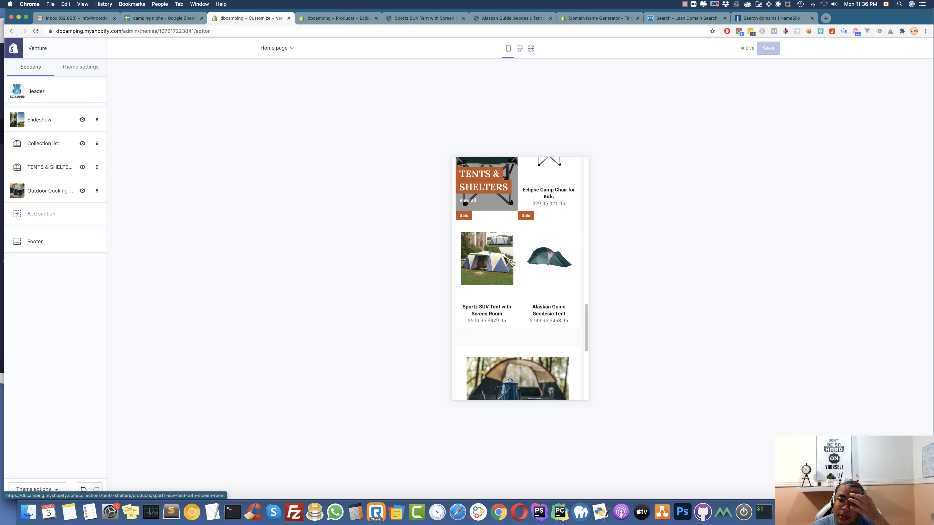
scroll(511, 262, "up", 15)
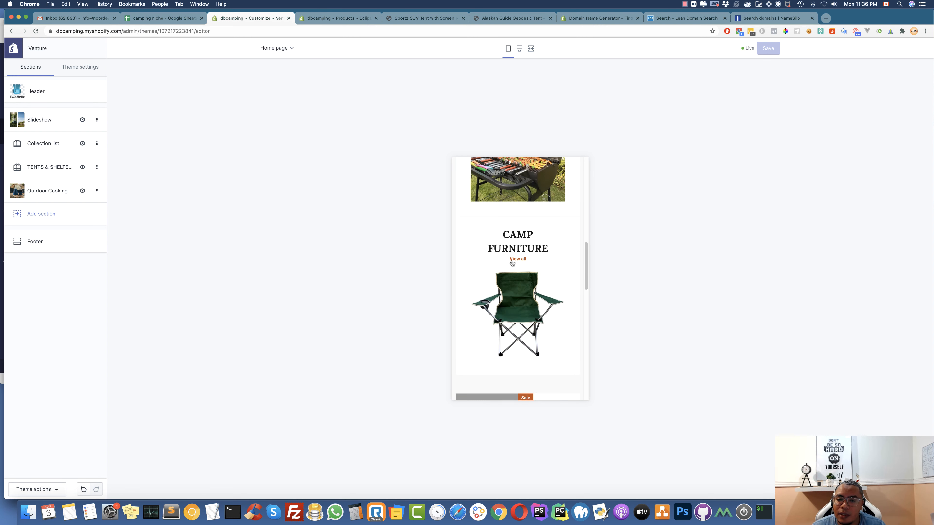
left_click(350, 18)
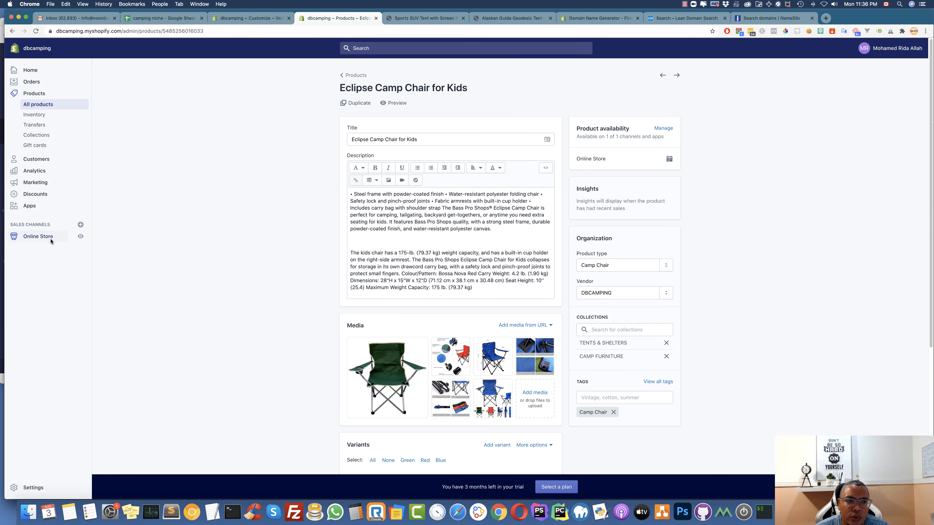
View the live storefront to check the saved sections, then return to the theme editor
left_click(80, 237)
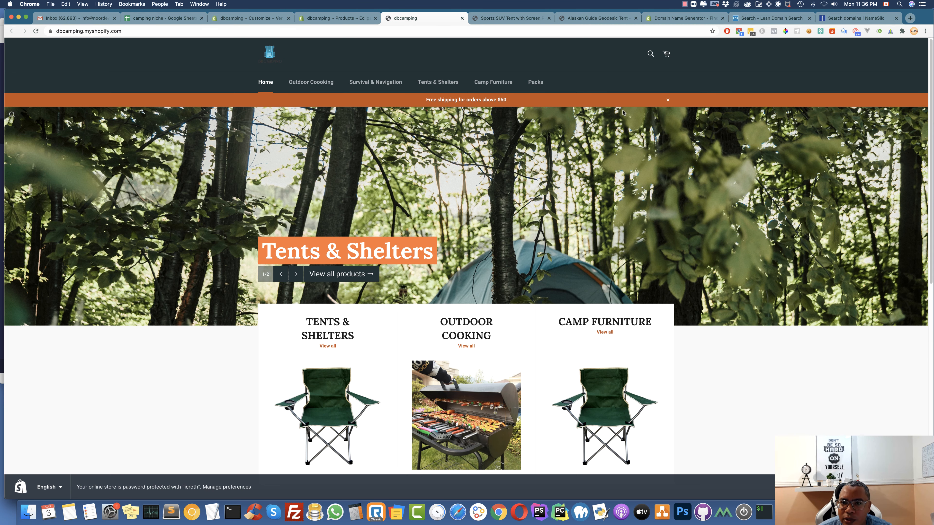
scroll(581, 210, "down", 3)
scroll(580, 210, "down", 5)
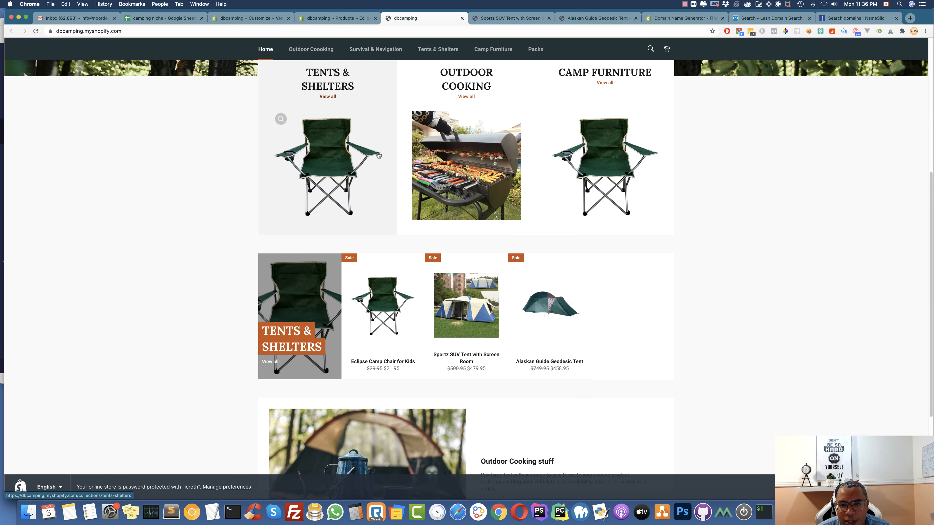
scroll(282, 119, "down", 4)
scroll(378, 155, "up", 8)
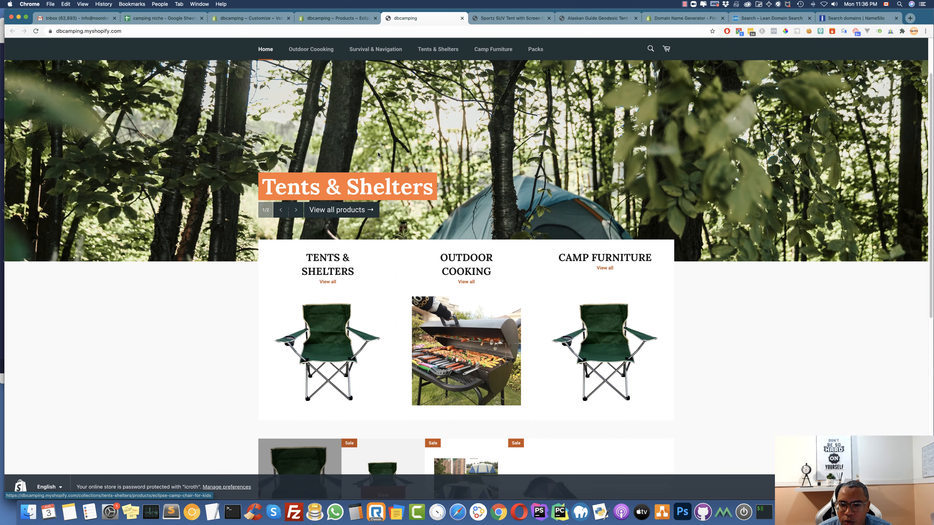
scroll(360, 331, "down", 8)
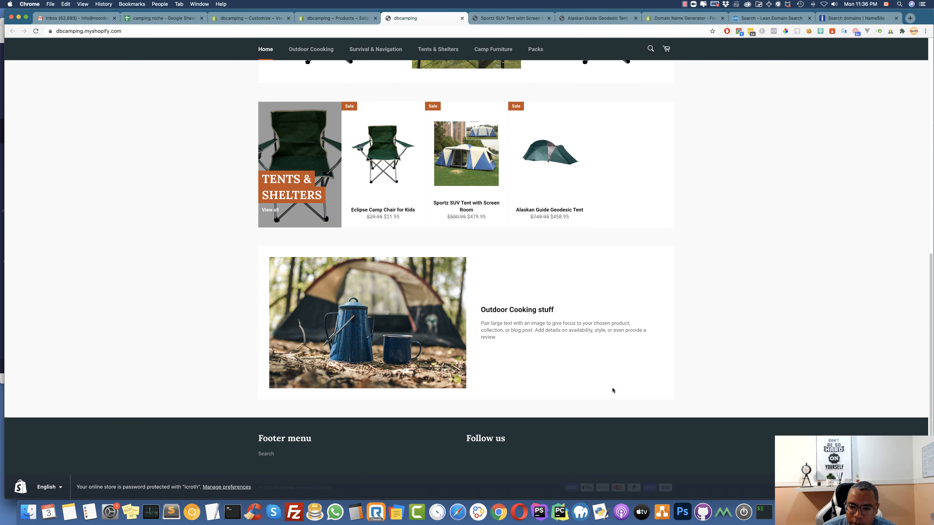
scroll(527, 216, "up", 10)
left_click(336, 18)
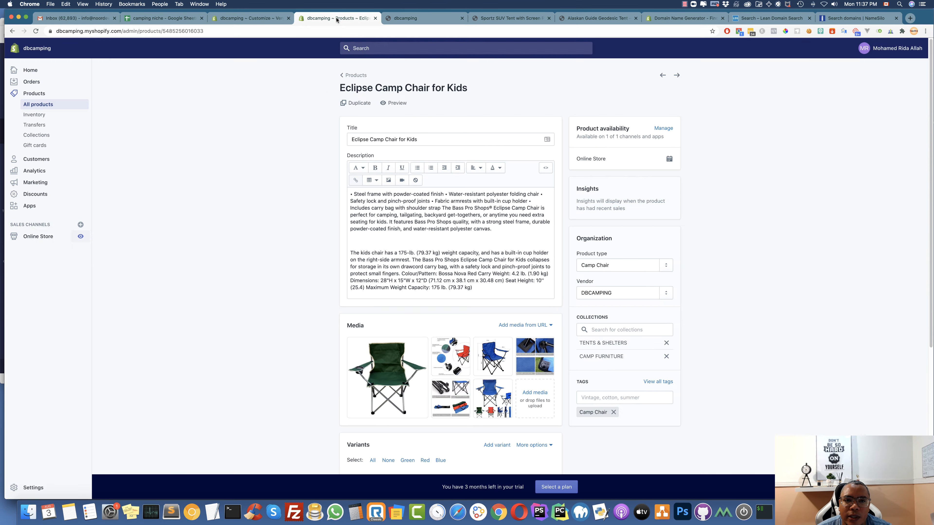
left_click(249, 18)
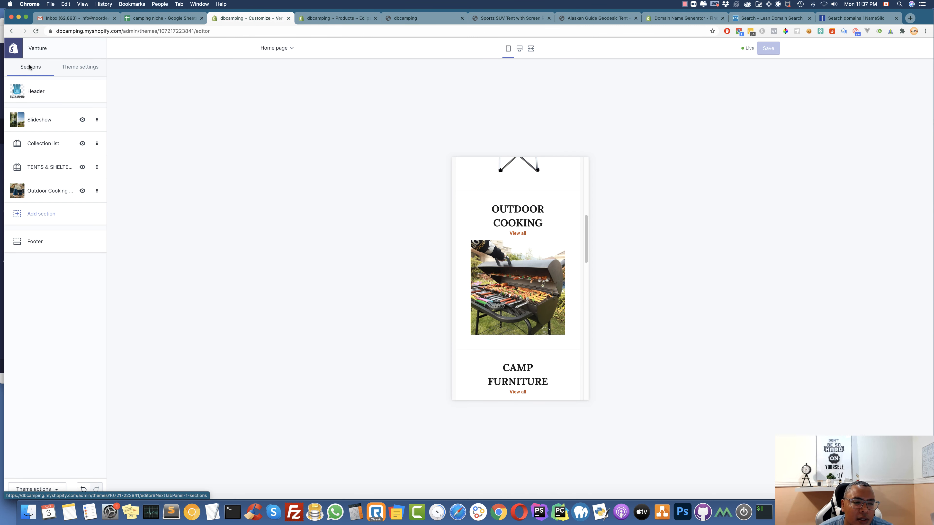
Open the Footer section in the desktop preview and set its menu block to the Footer menu
left_click(37, 243)
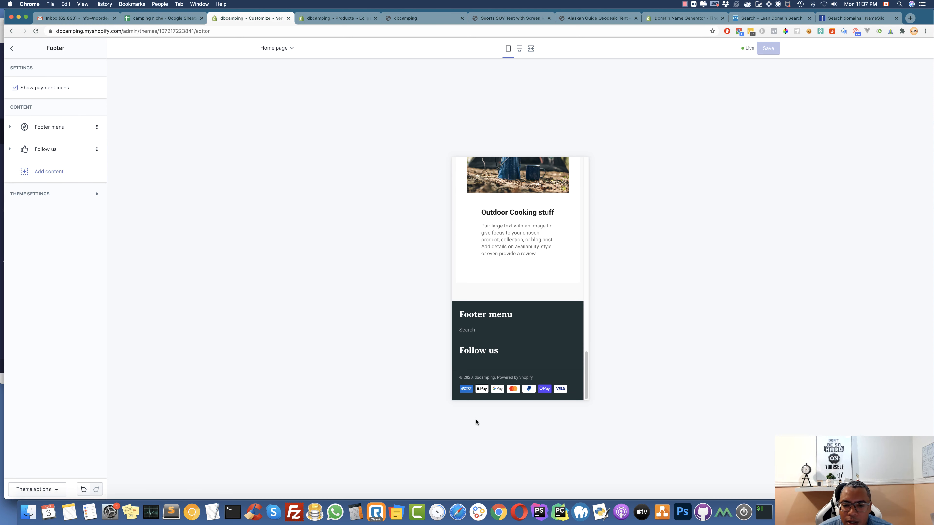
left_click(519, 49)
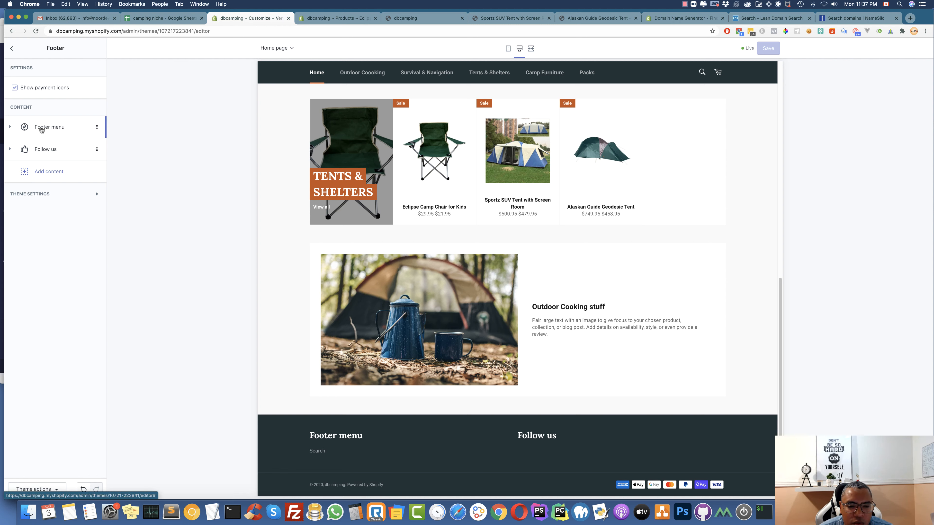
left_click(42, 128)
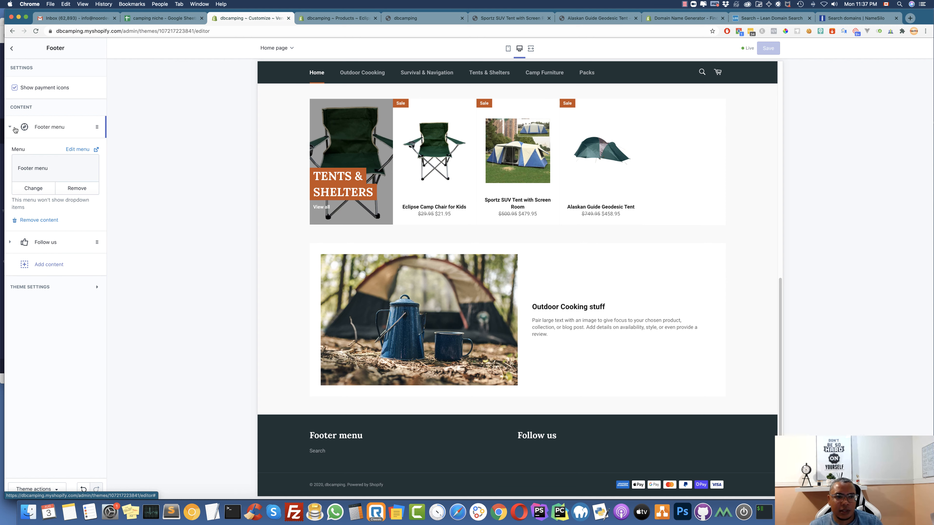
left_click(17, 129)
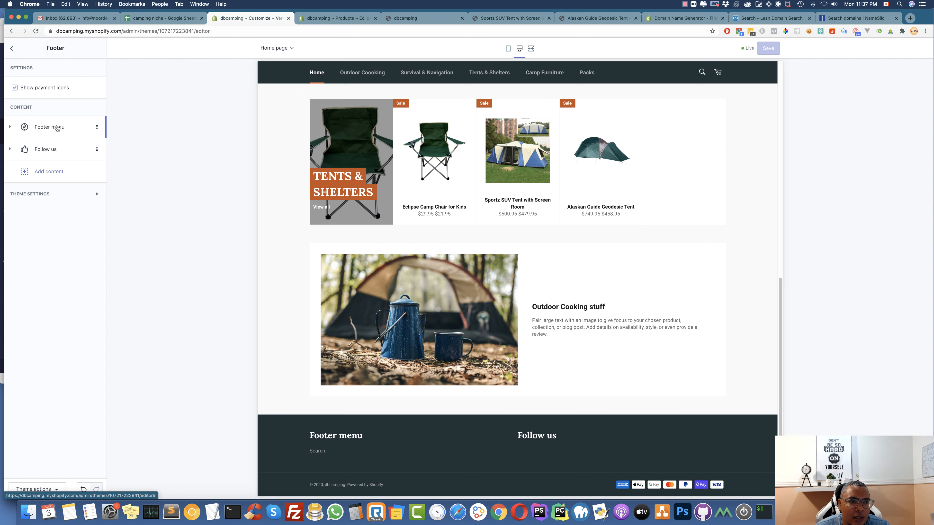
left_click(57, 128)
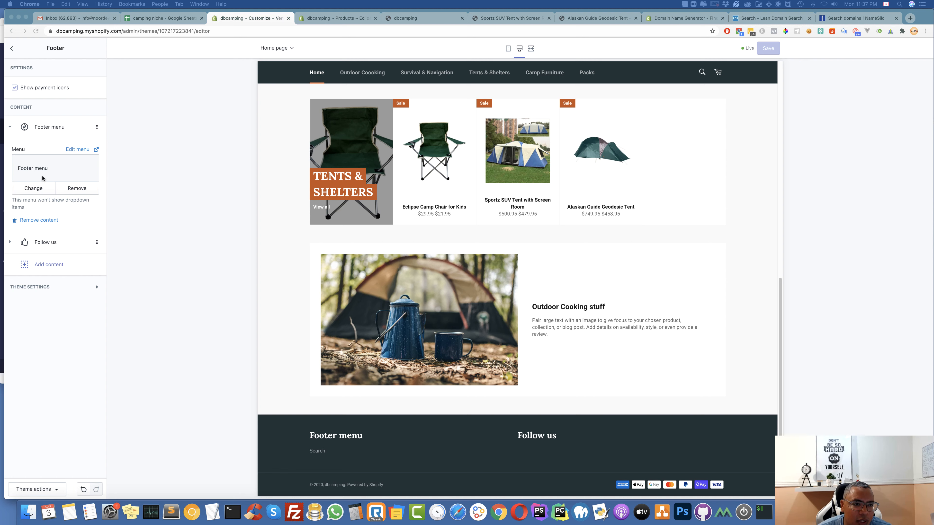
left_click(10, 128)
left_click(8, 127)
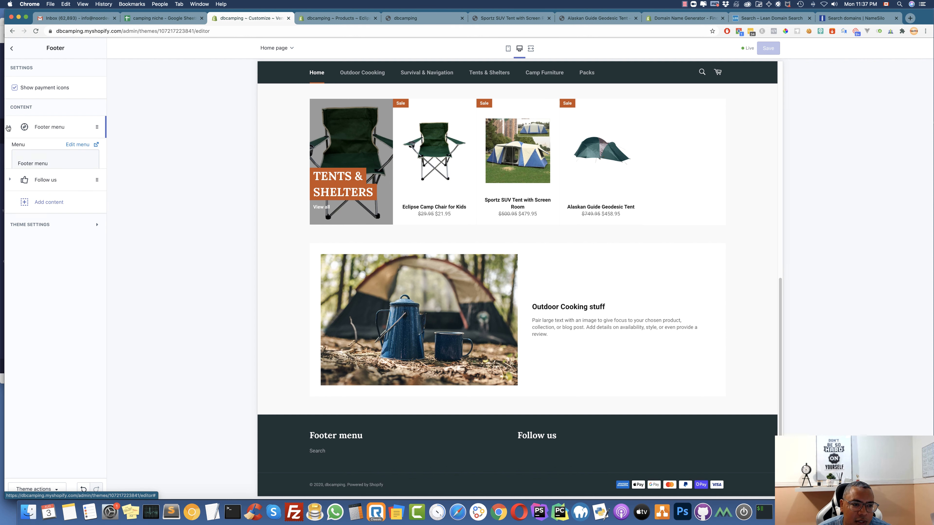
left_click(55, 171)
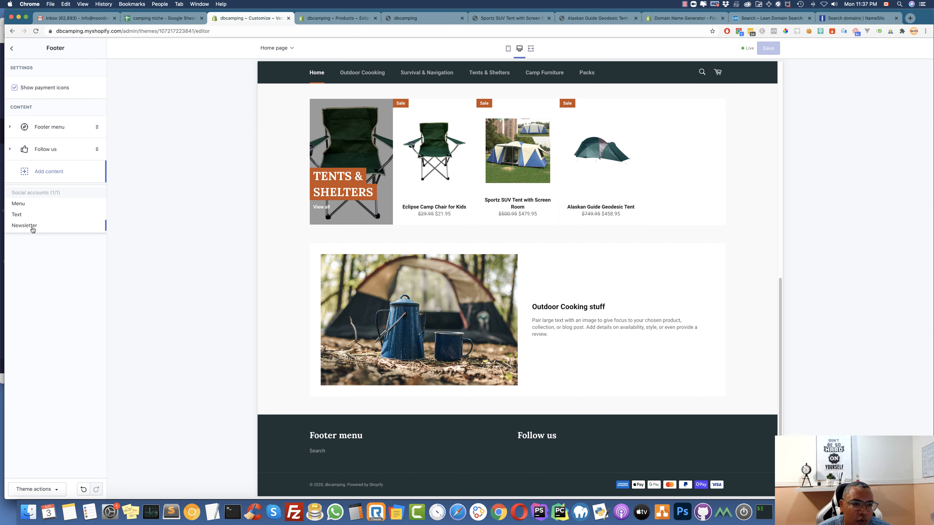
Add a Be in the know newsletter block to the footer and left-align the Follow us icons
left_click(33, 226)
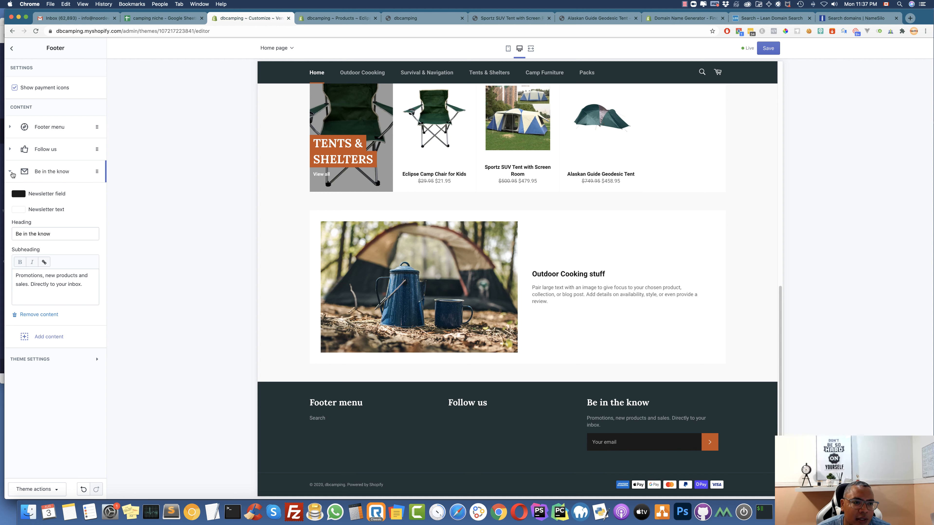
left_click(10, 172)
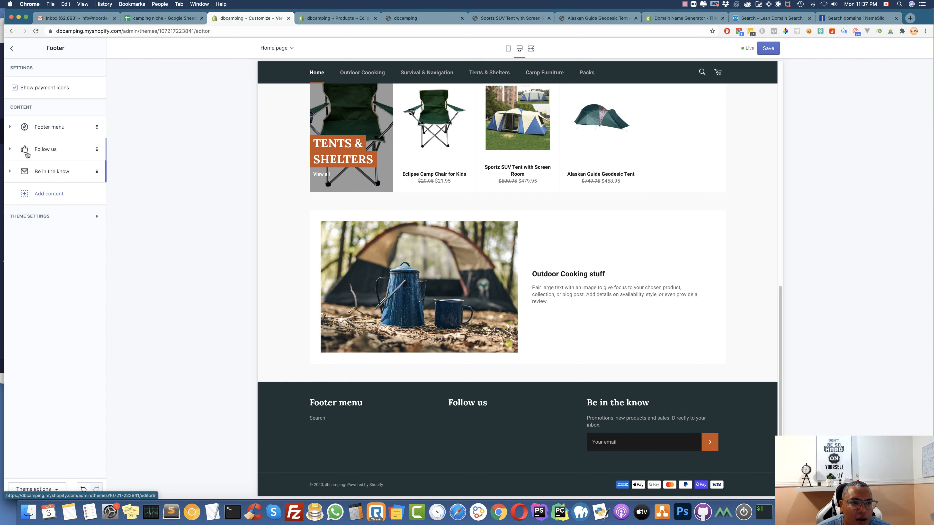
left_click(15, 151)
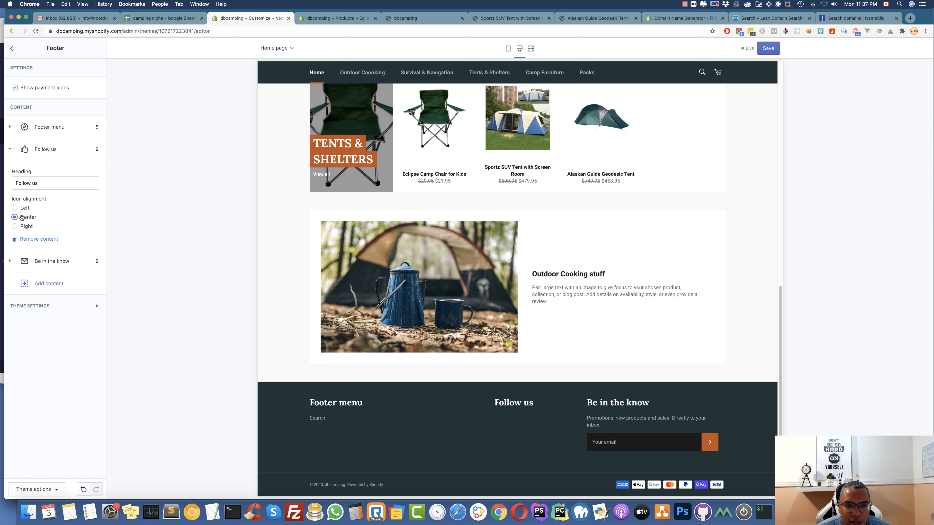
left_click(19, 208)
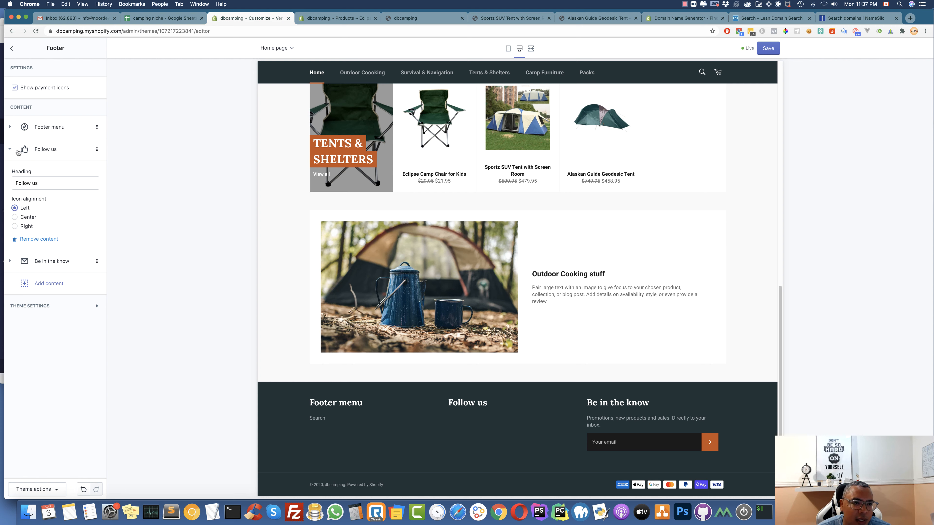
left_click(9, 150)
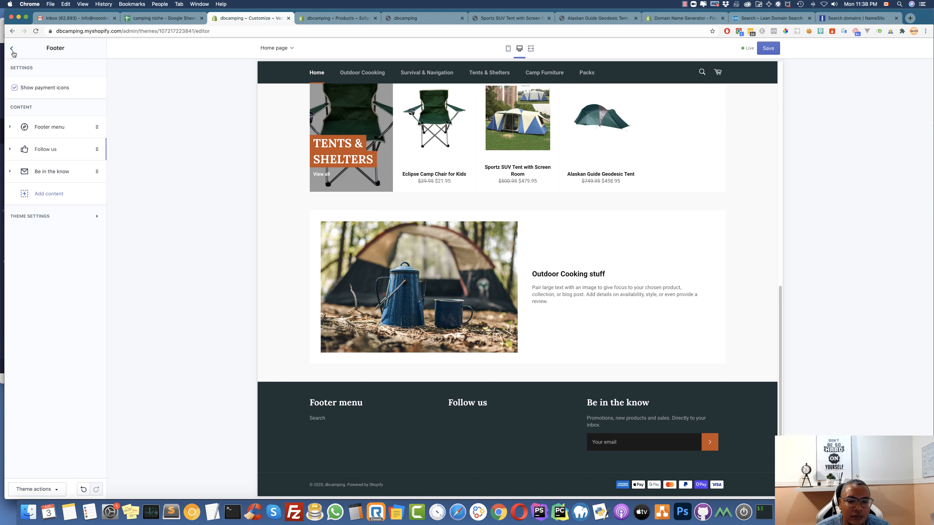
left_click(12, 50)
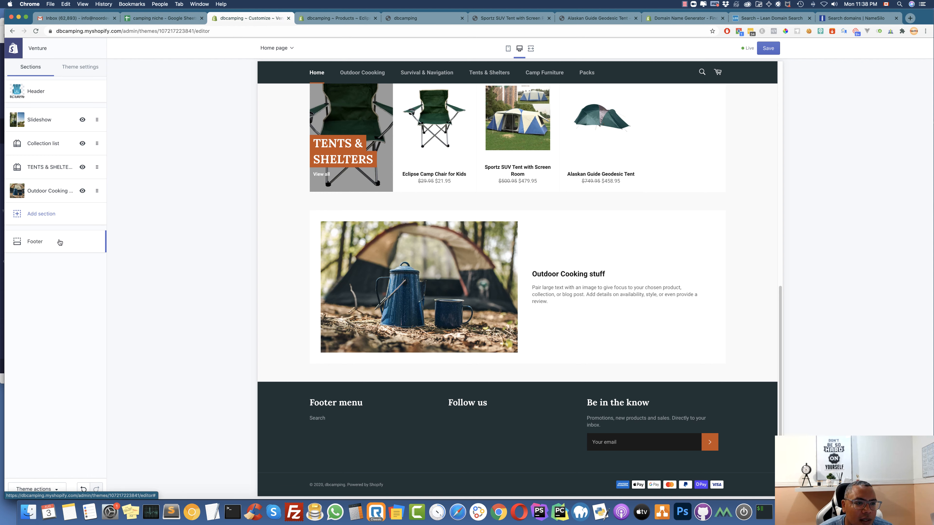
Enter # as the Facebook, Twitter, Pinterest, Instagram and YouTube links in Theme settings and save
left_click(70, 66)
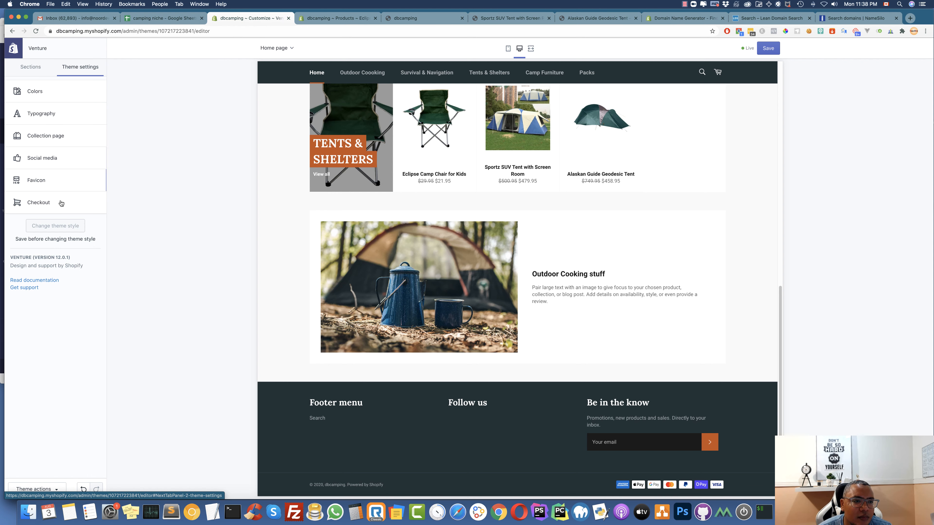
left_click(49, 158)
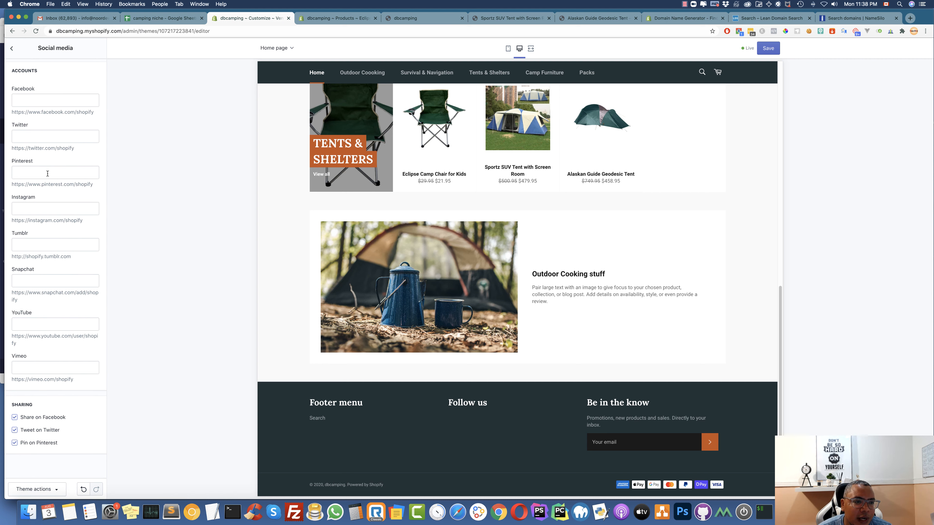
left_click(35, 100)
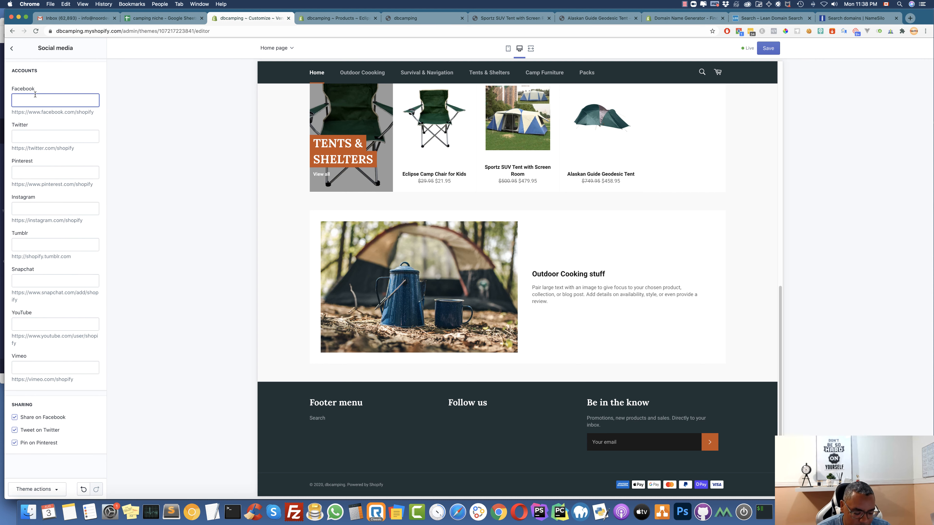
type("#")
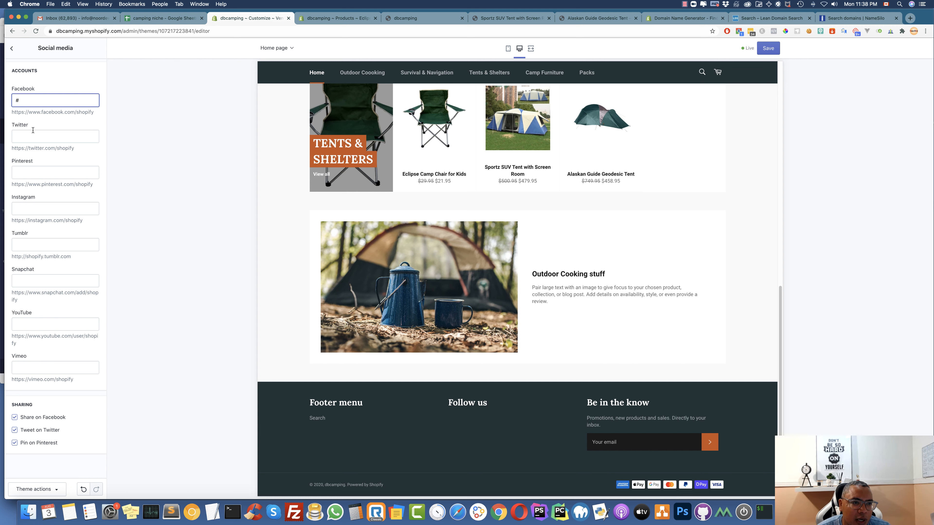
left_click(34, 138)
type("#")
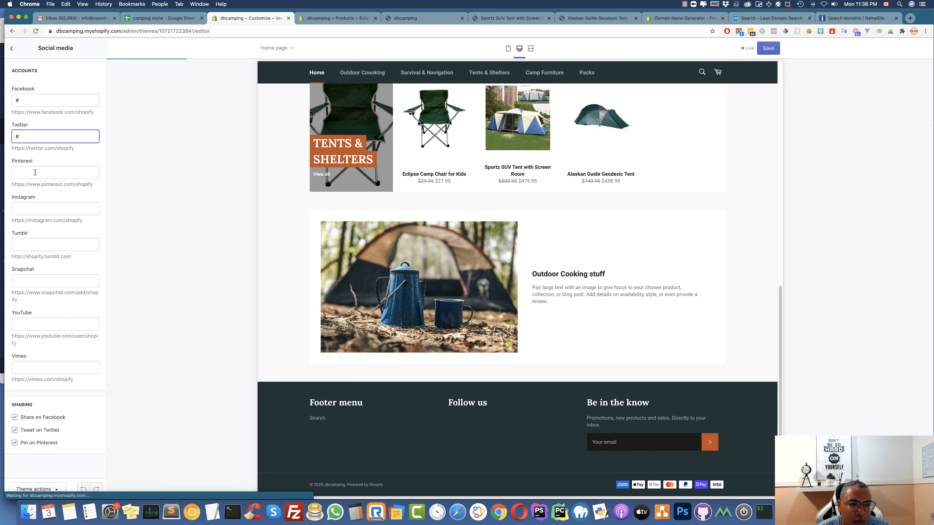
left_click(39, 173)
type("#")
left_click(36, 209)
type("#")
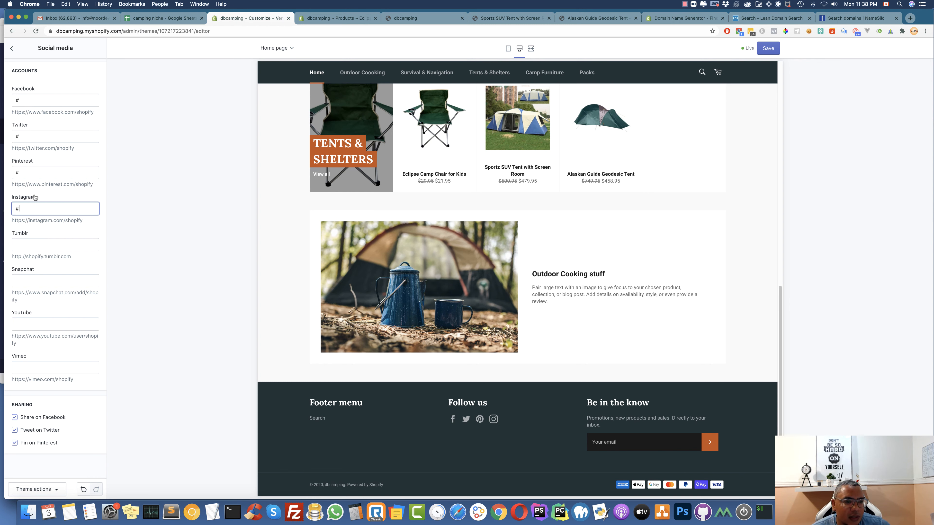
left_click(41, 324)
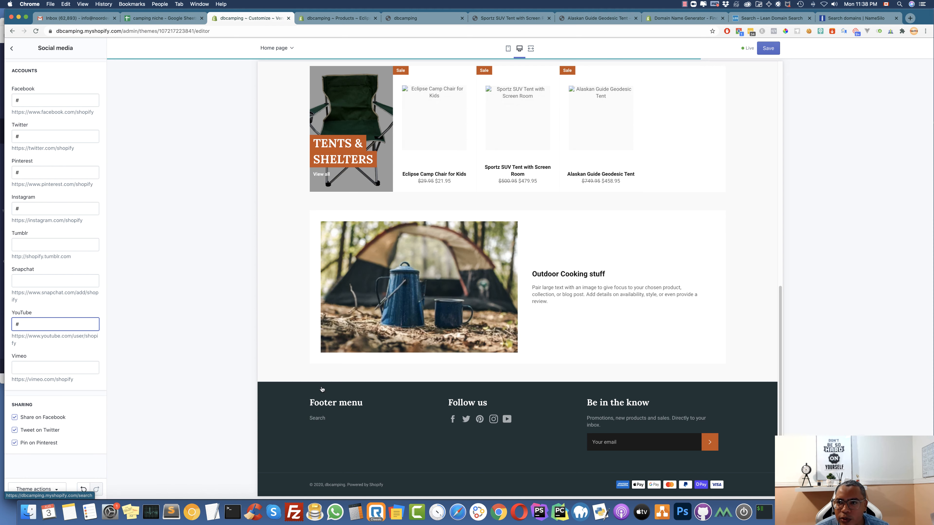
left_click(777, 50)
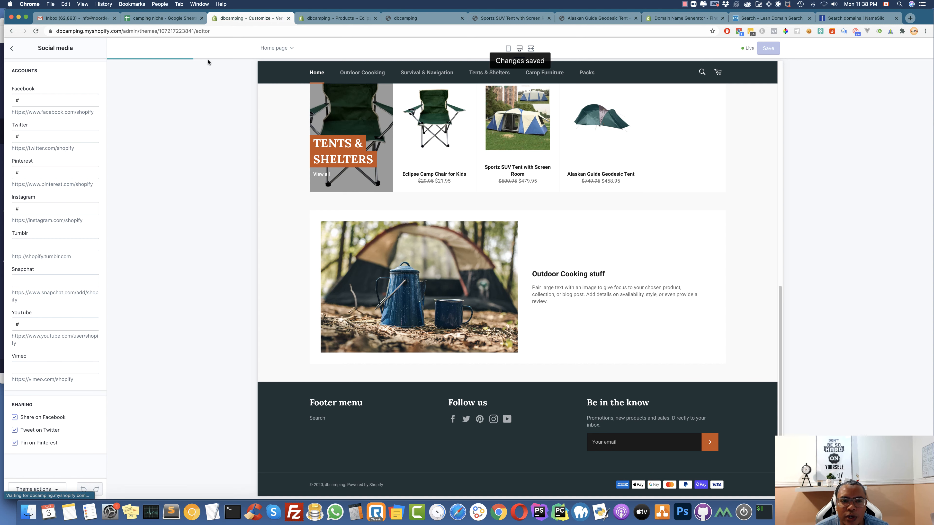
left_click(325, 21)
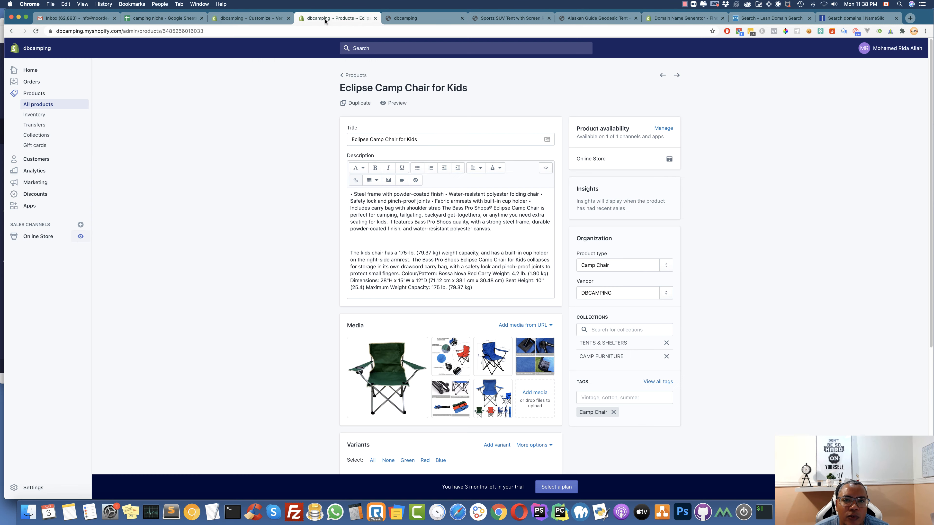
left_click(408, 18)
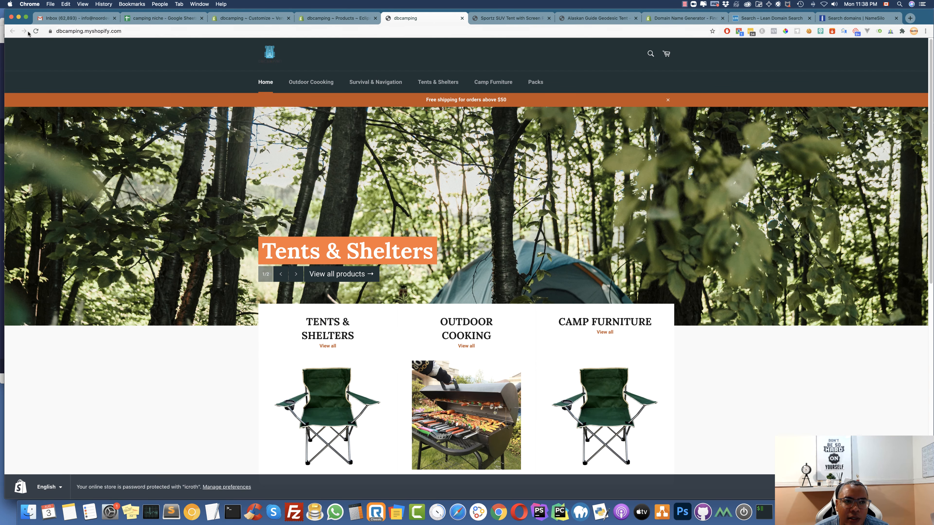
left_click(37, 32)
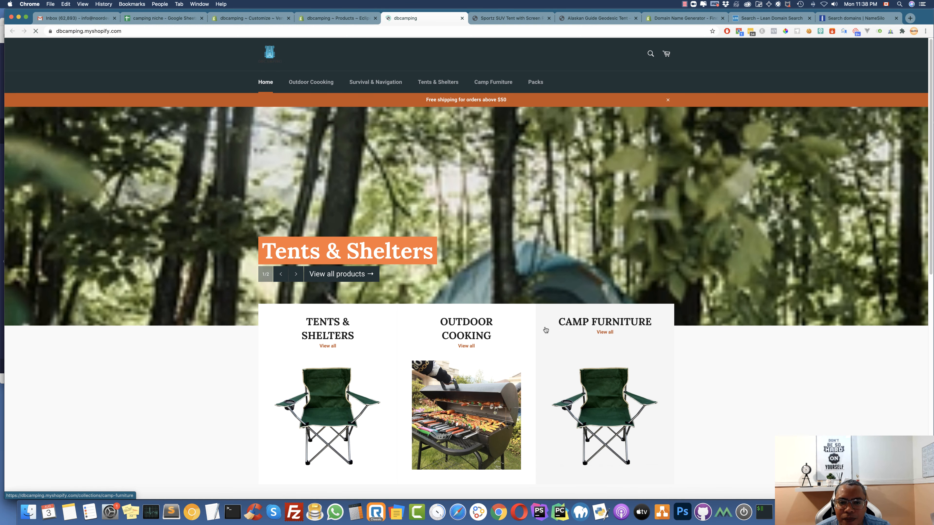
scroll(444, 311, "down", 3)
scroll(444, 310, "down", 10)
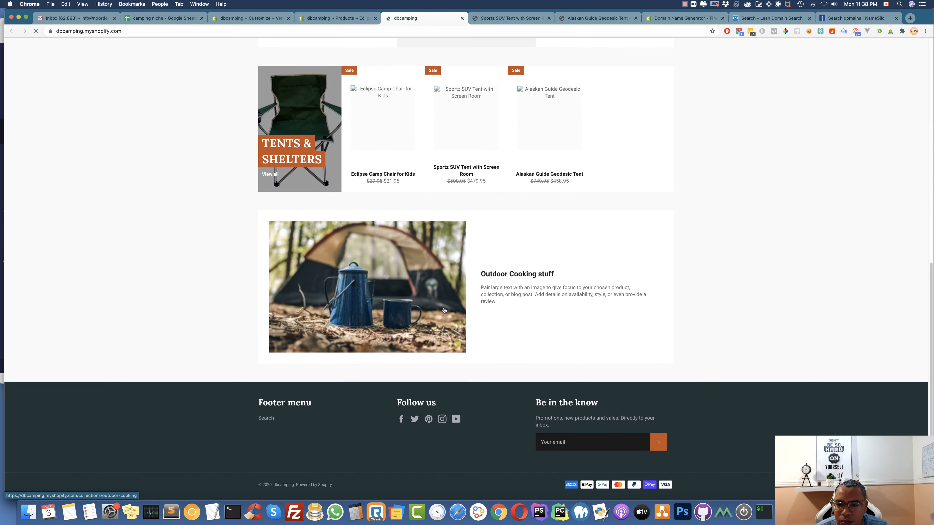
scroll(444, 310, "up", 3)
scroll(444, 310, "up", 10)
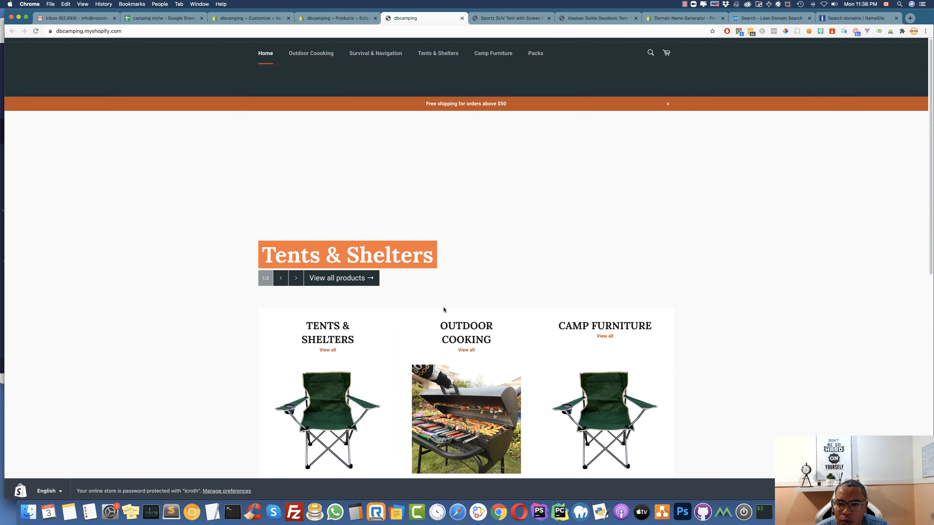
scroll(632, 364, "down", 3)
scroll(588, 354, "down", 9)
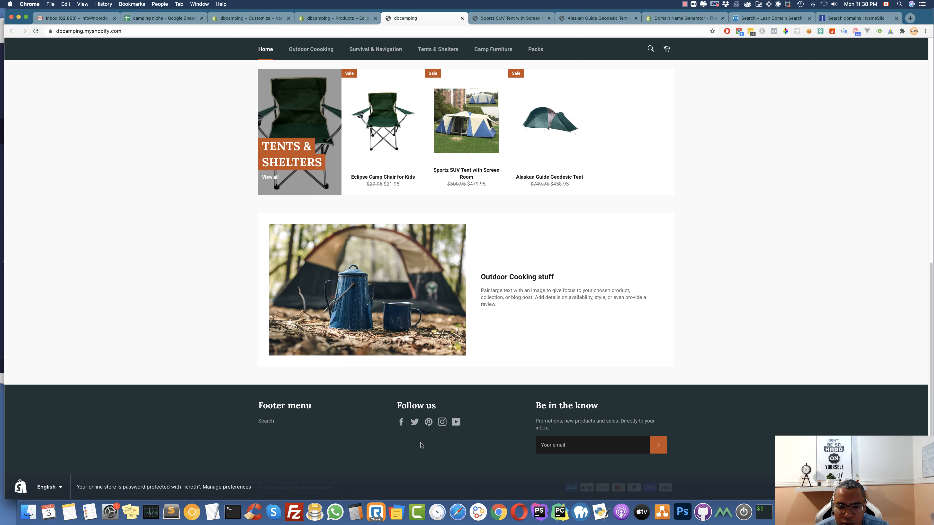
left_click_drag(285, 427, 250, 422)
left_click(289, 425)
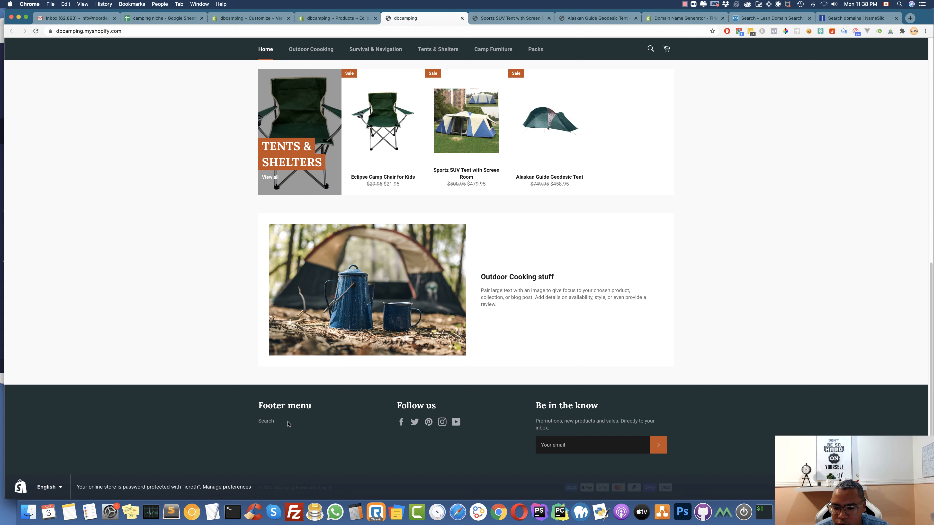
scroll(299, 421, "up", 18)
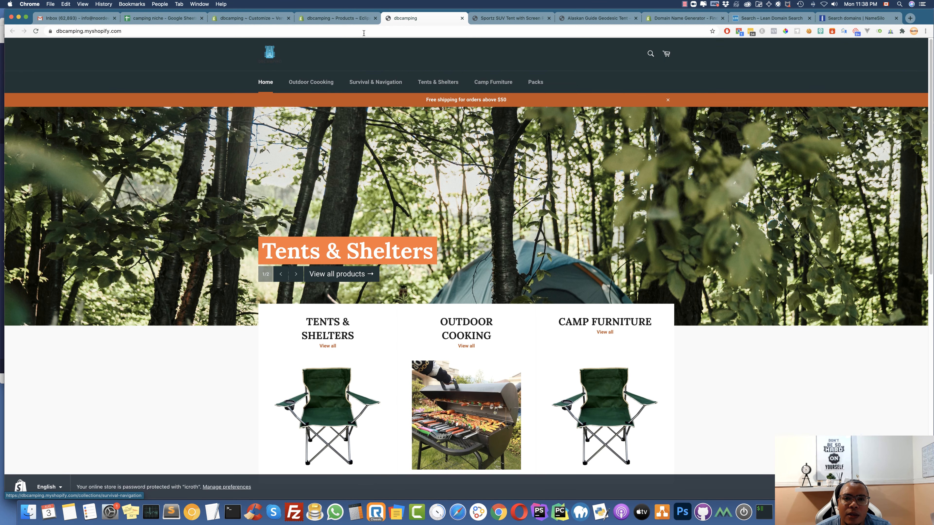
scroll(398, 274, "down", 15)
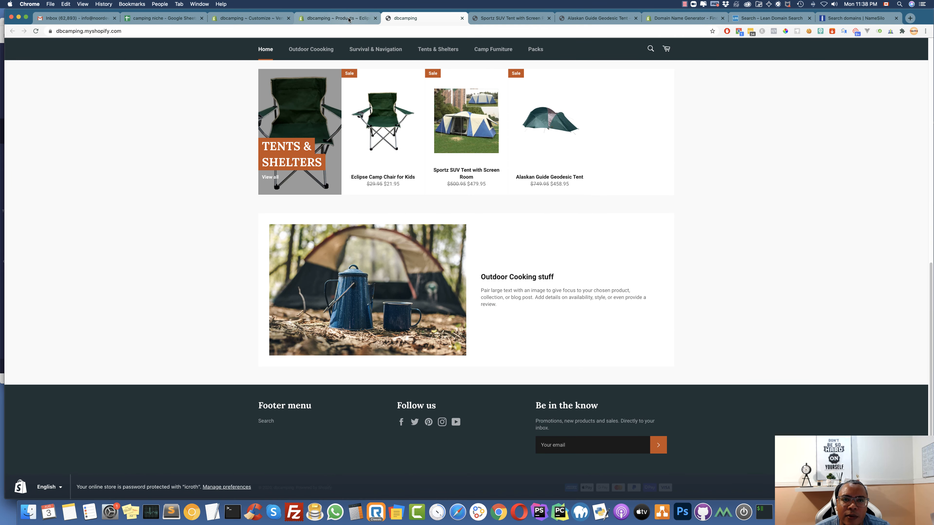
left_click(342, 18)
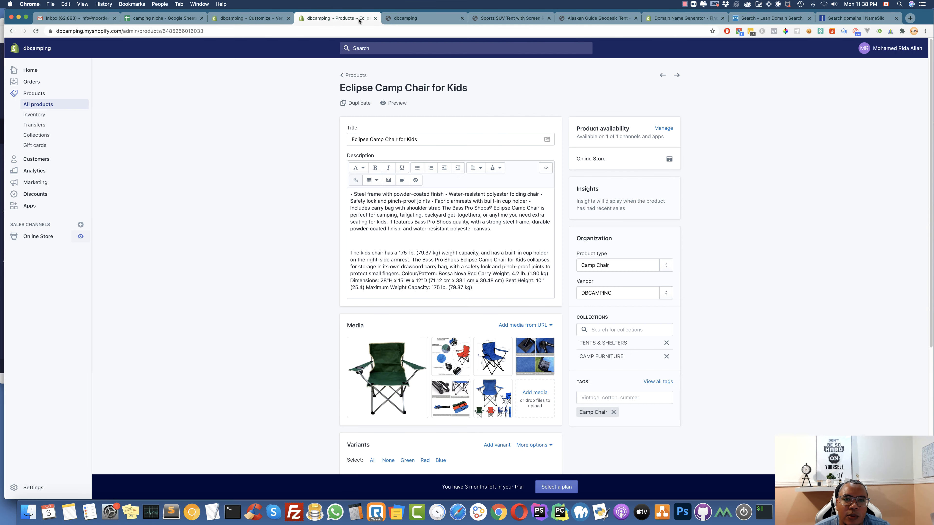
Open the admin Settings link in a new browser tab to show the settings overview
left_click(48, 238)
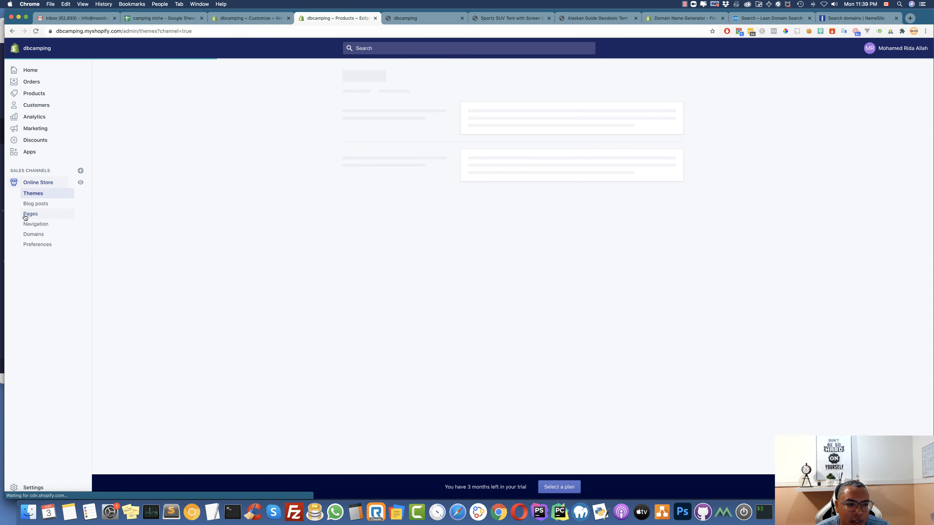
left_click(38, 217)
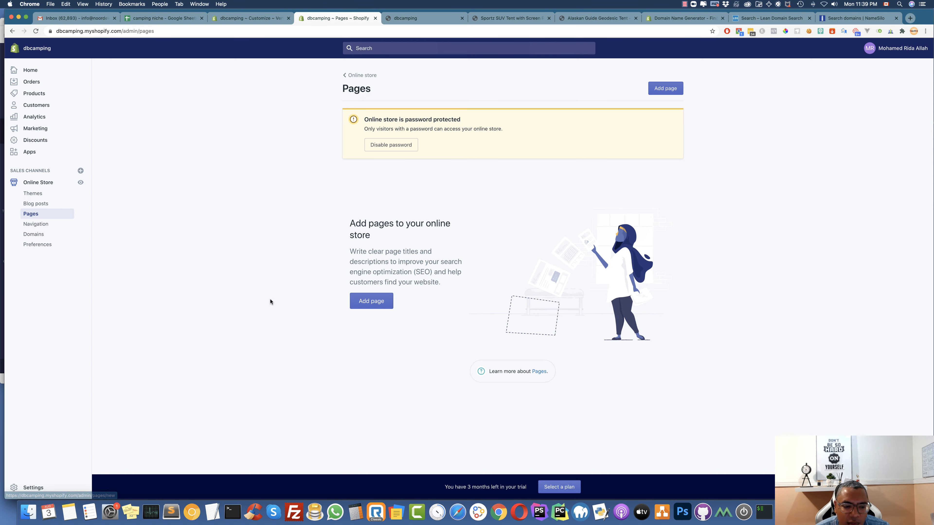
right_click(32, 486)
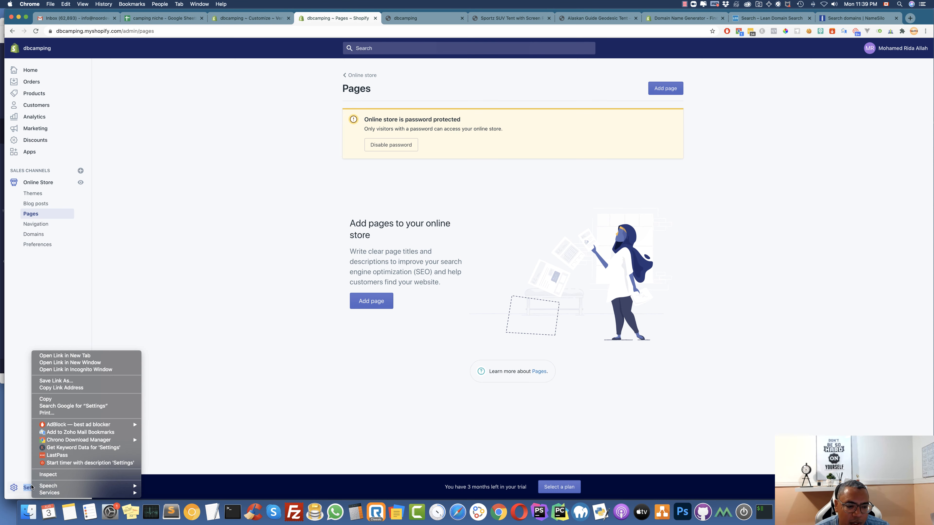
left_click(60, 356)
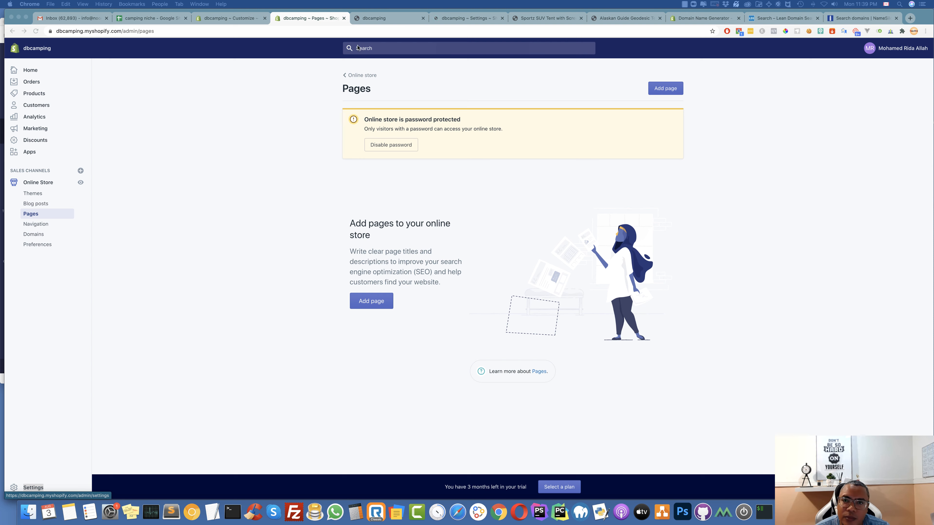
left_click_drag(467, 18, 401, 21)
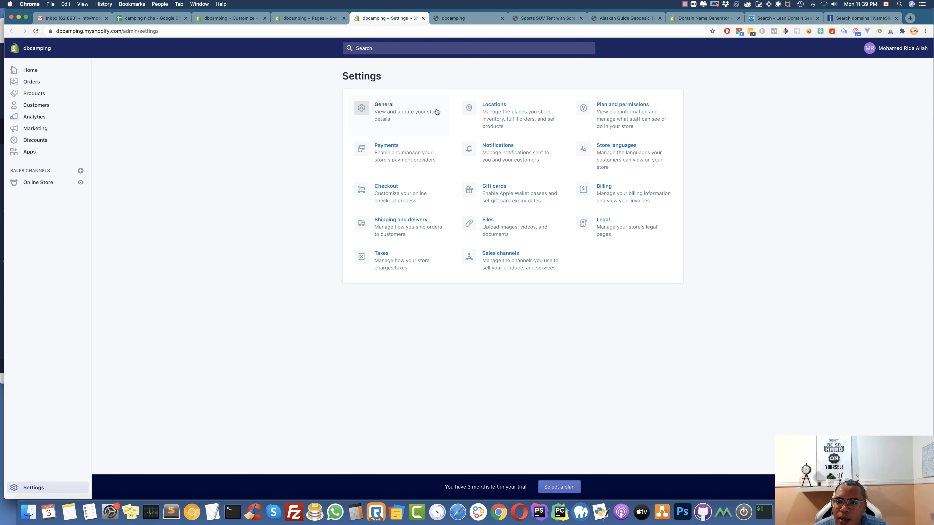
Generate the refund, privacy and terms of service policies from templates in Legal and save them
left_click(606, 222)
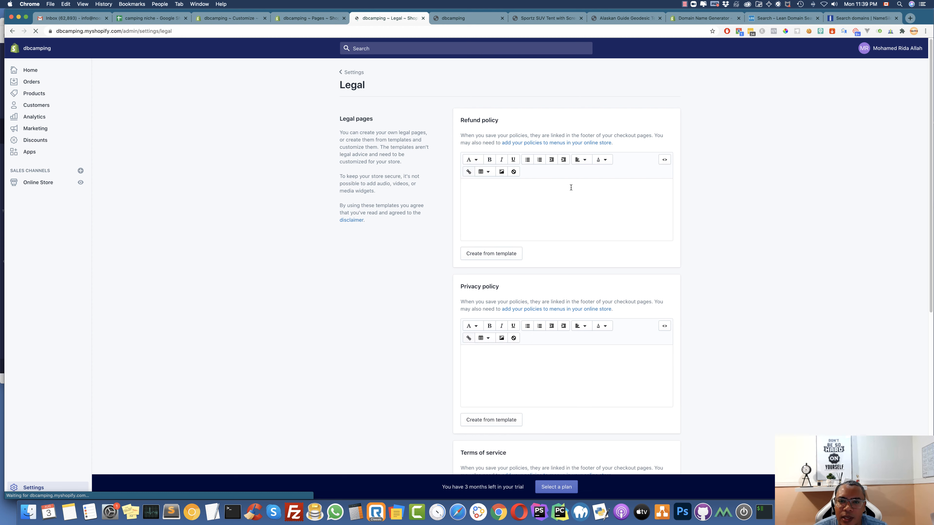
left_click(509, 254)
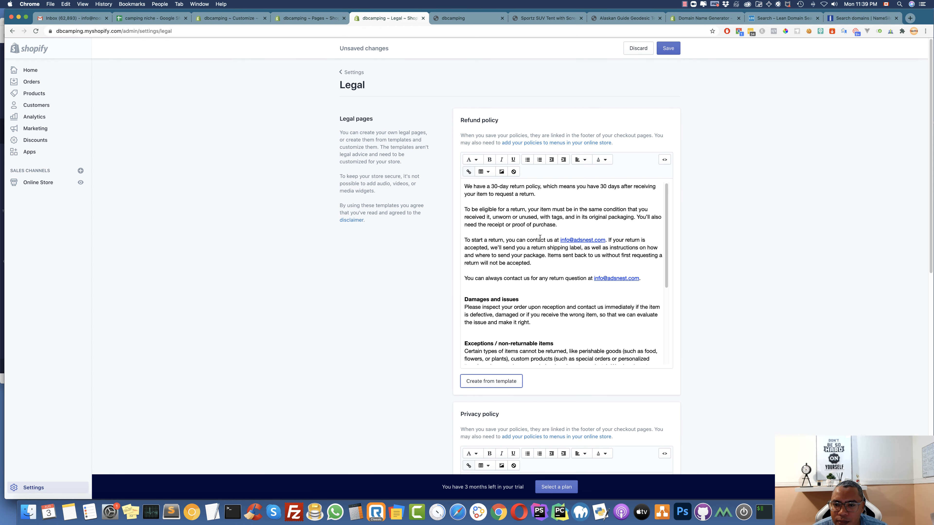
scroll(540, 238, "down", 5)
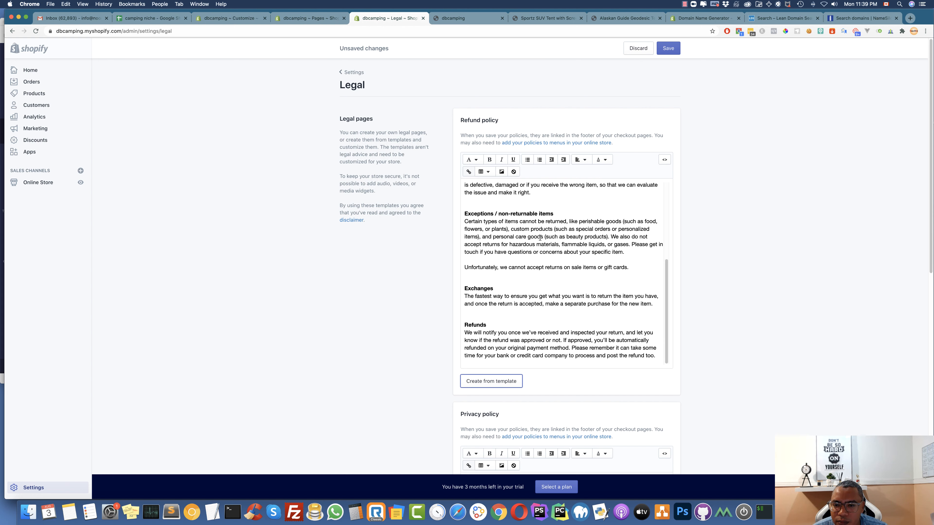
scroll(540, 238, "up", 5)
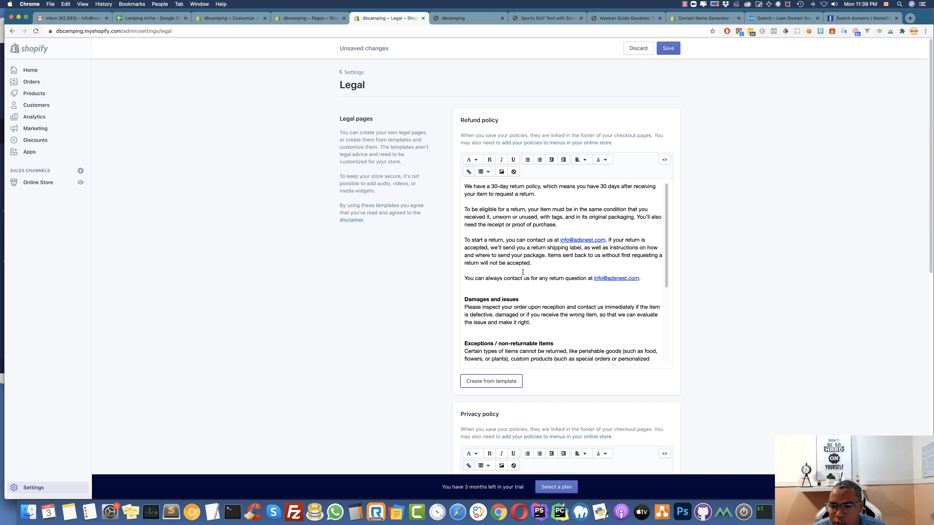
scroll(439, 267, "down", 3)
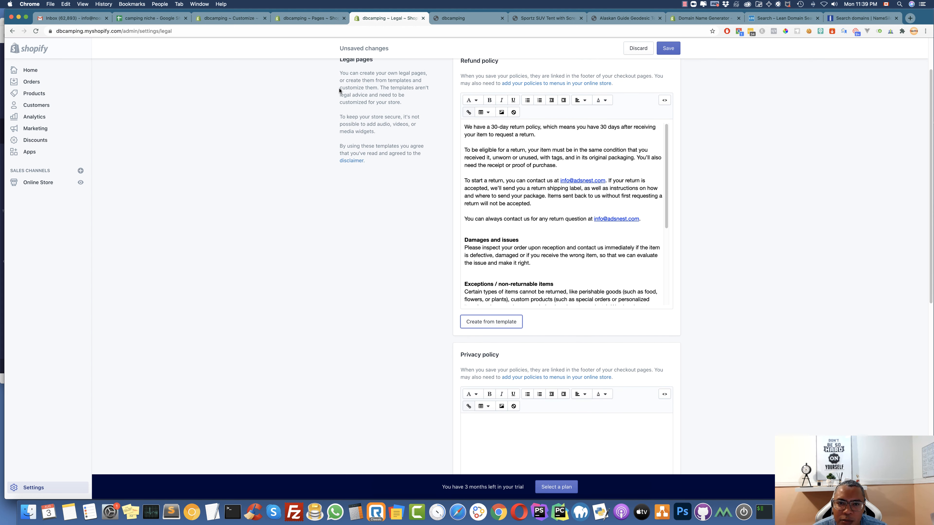
scroll(346, 162, "down", 12)
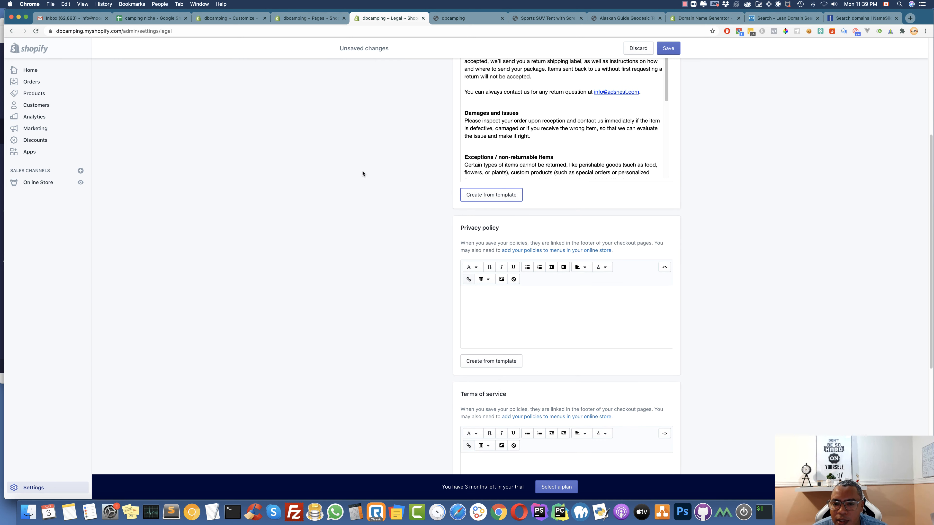
left_click(514, 197)
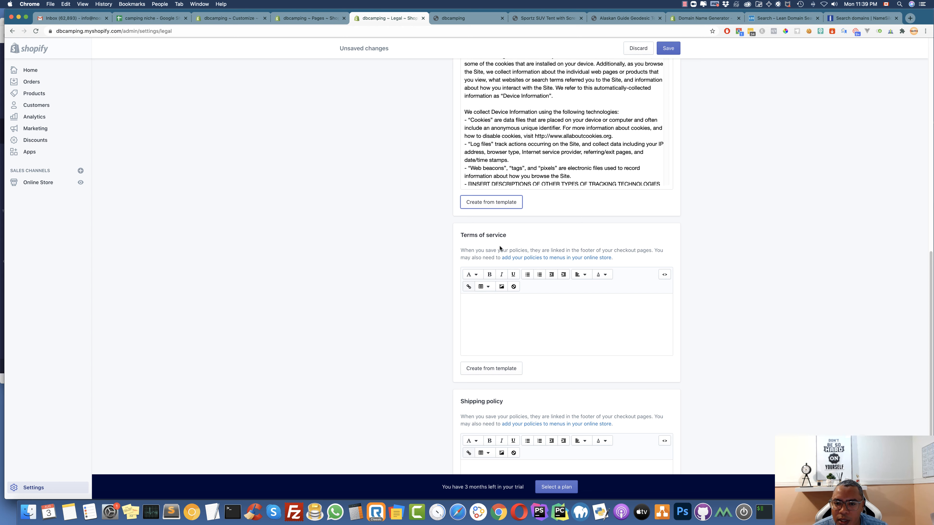
left_click(510, 375)
scroll(589, 295, "down", 5)
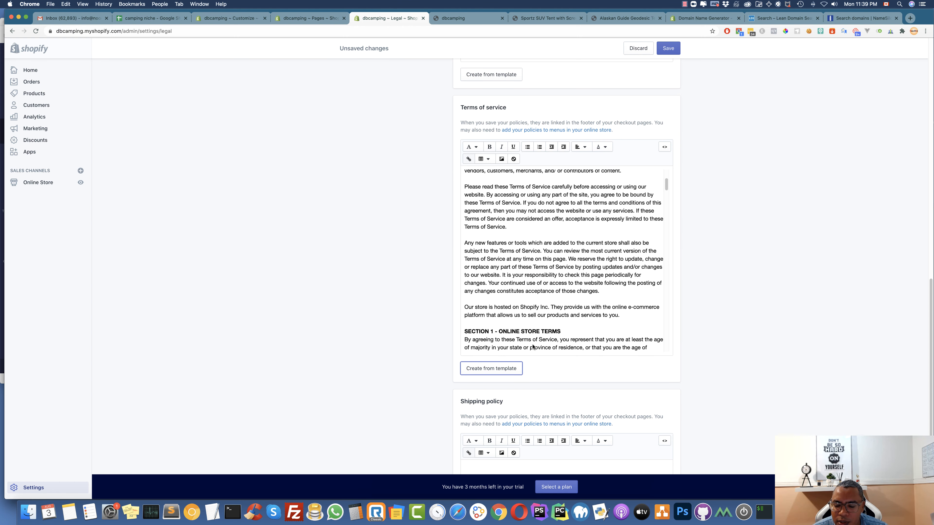
scroll(610, 397, "down", 1)
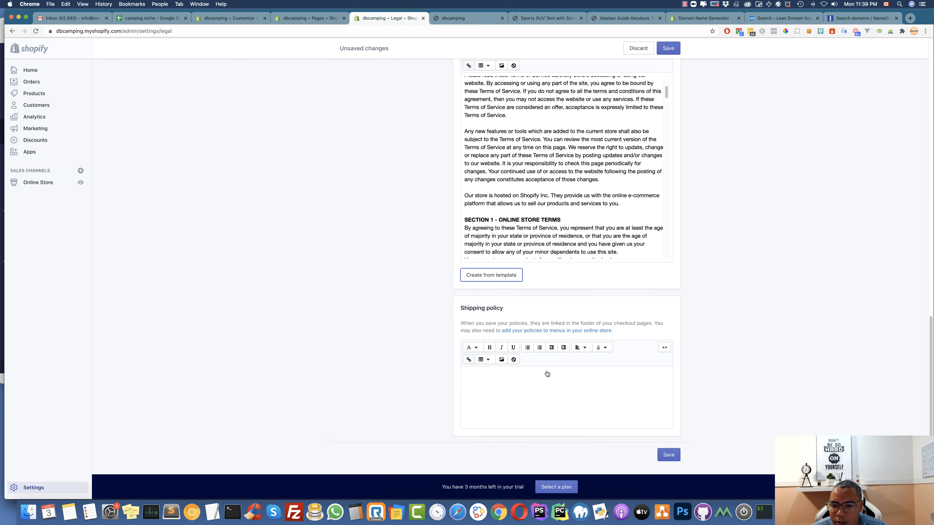
scroll(544, 362, "up", 6)
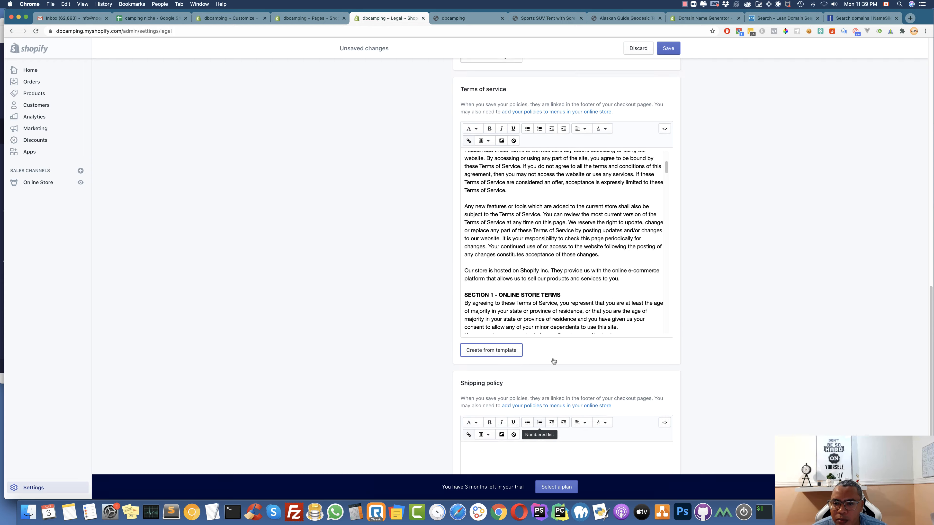
left_click(672, 51)
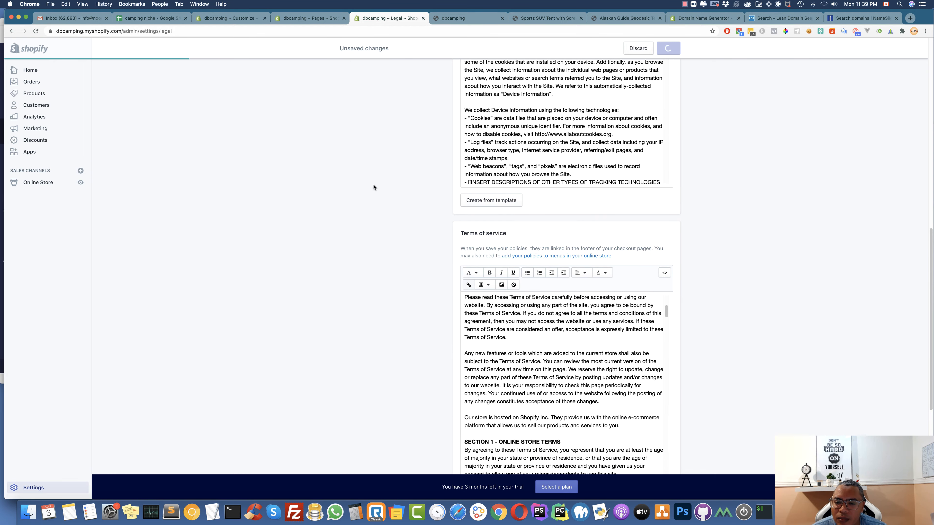
Copy the 'Refund policy' heading and start a new page from the Pages list
scroll(373, 186, "up", 13)
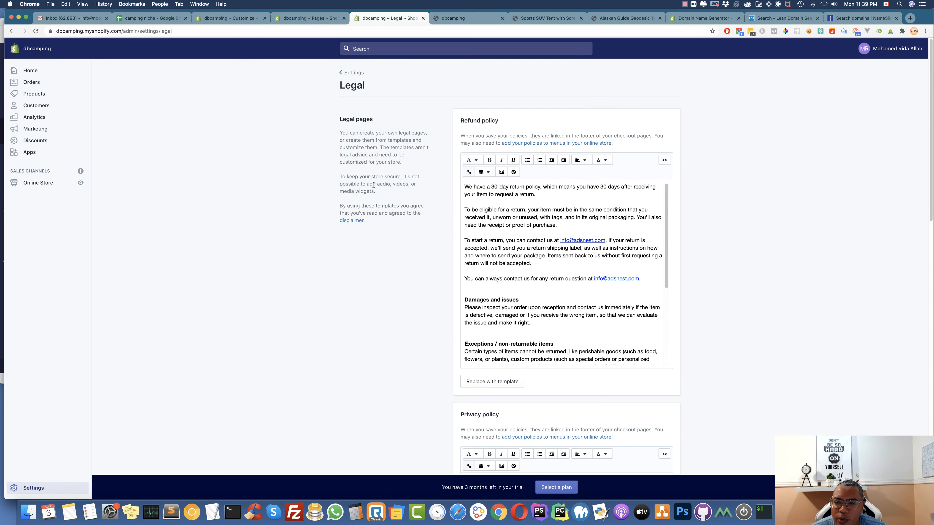
left_click_drag(500, 121, 466, 120)
right_click(460, 121)
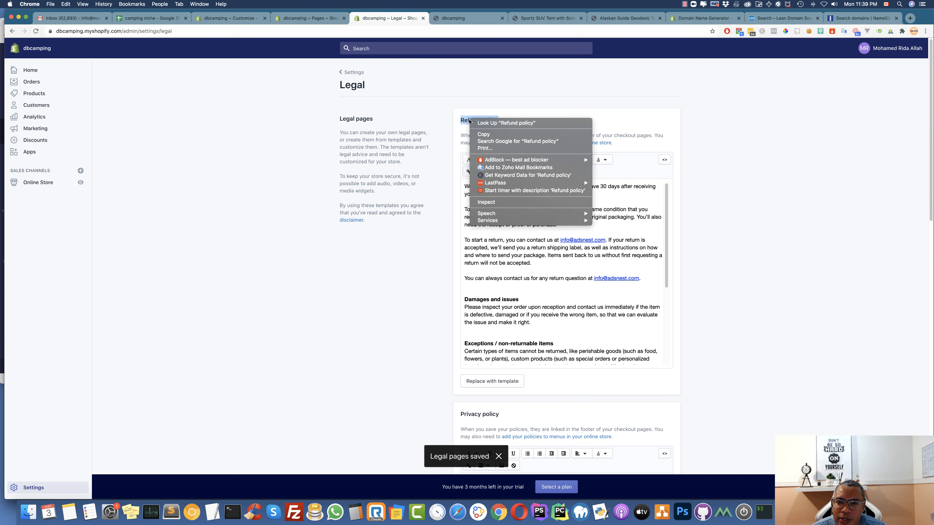
left_click(485, 135)
left_click(311, 18)
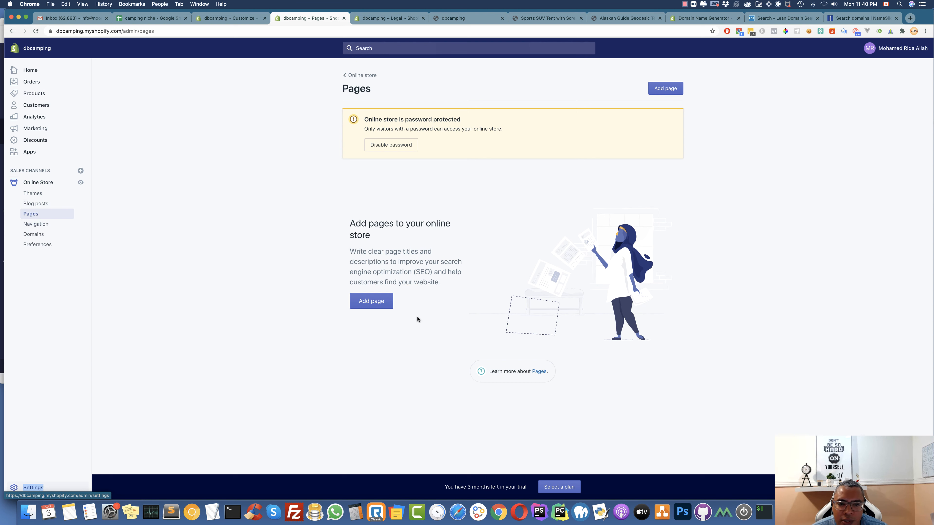
left_click(375, 302)
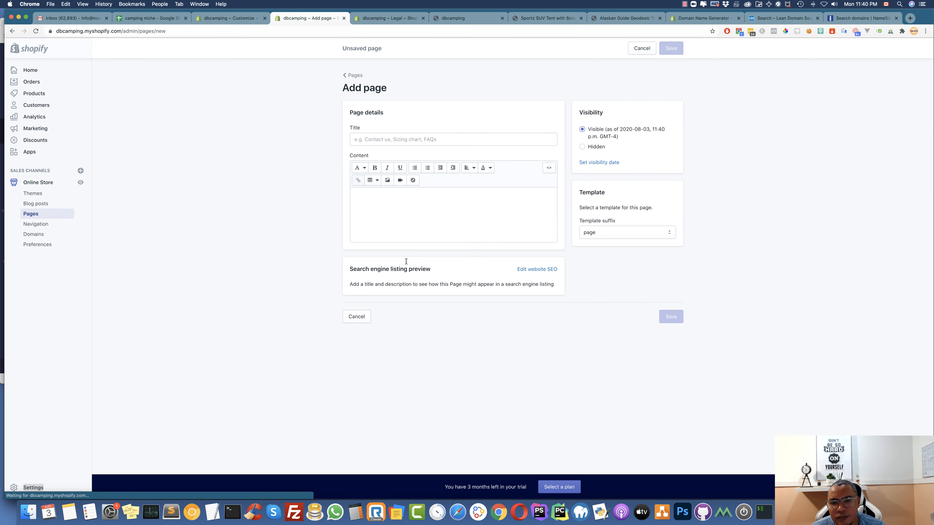
Create and save a 'Refund policy' page containing the refund policy text copied from Legal
left_click(388, 140)
type("Refund policy")
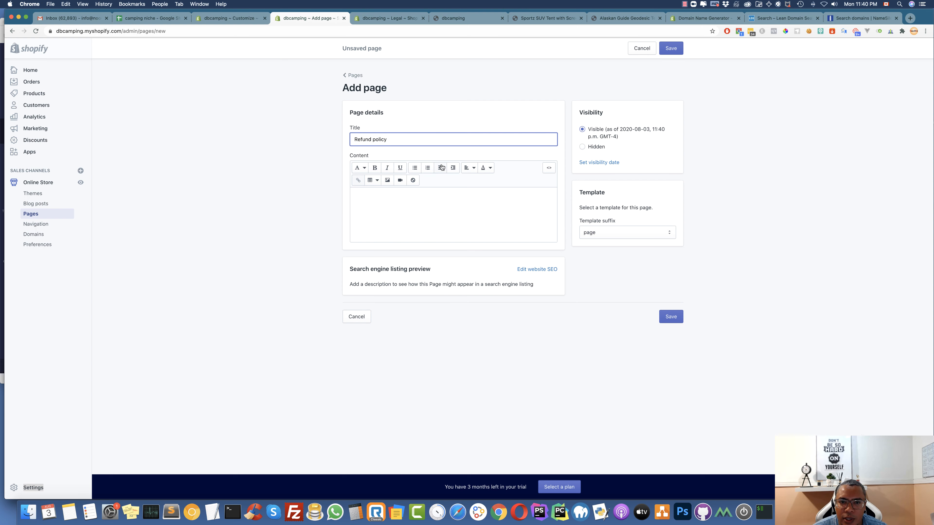
left_click(401, 20)
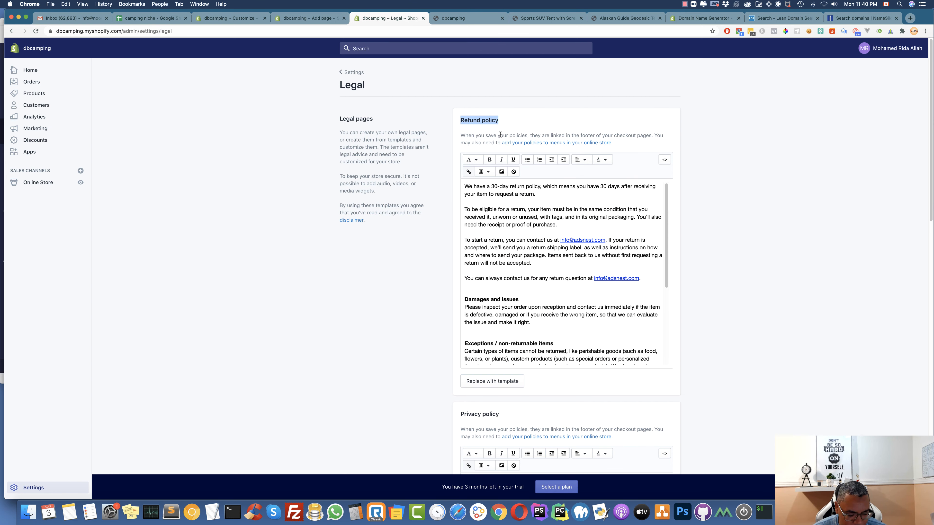
left_click(514, 216)
key("super+a")
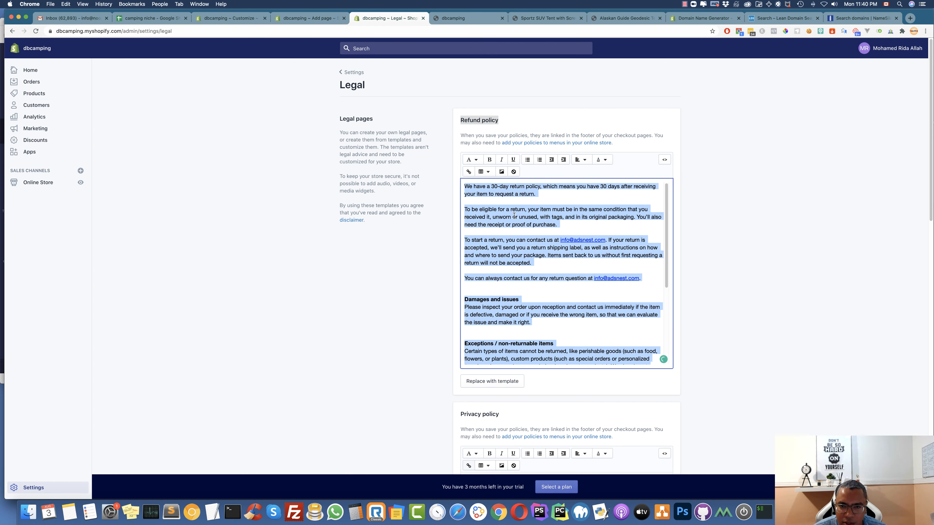
left_click(298, 22)
left_click(404, 214)
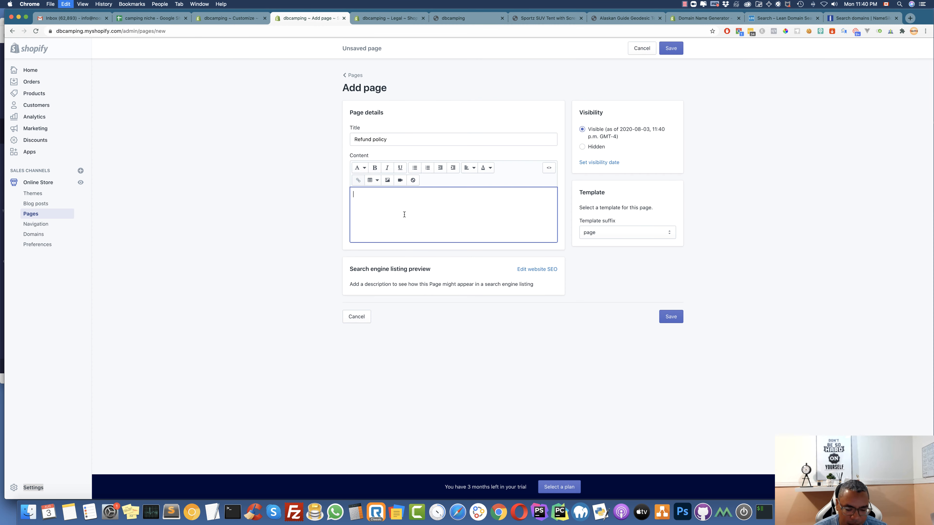
key("super+v")
scroll(583, 336, "down", 2)
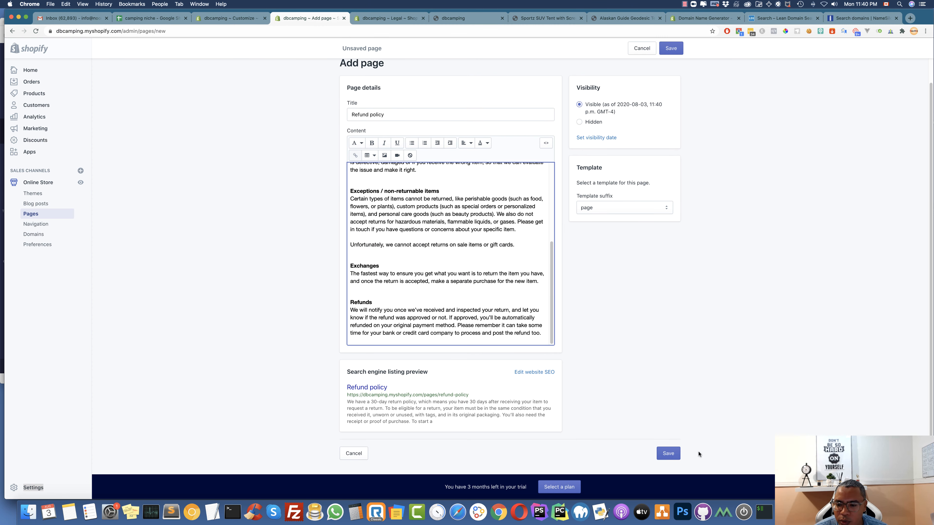
left_click(667, 453)
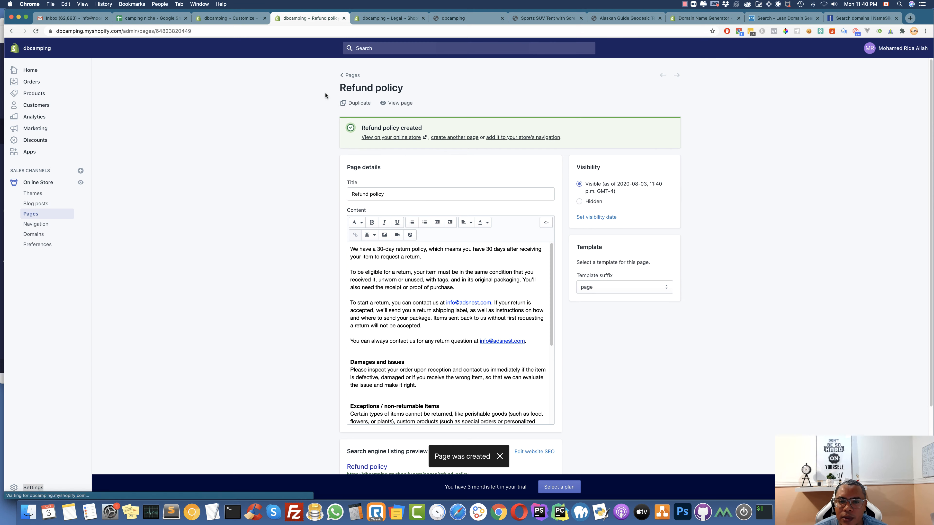
left_click(453, 139)
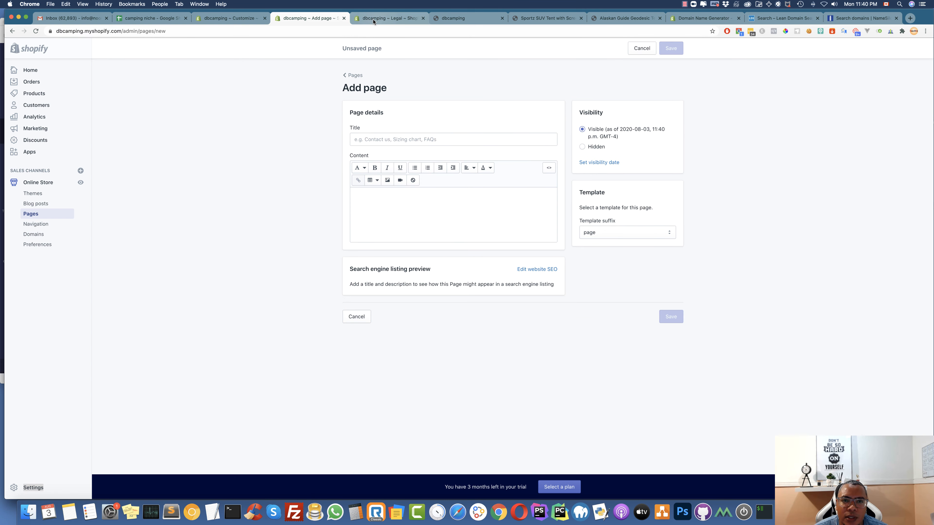
Title the new page 'Privacy policy' using the heading from the legal policies
left_click(387, 18)
scroll(491, 364, "down", 3)
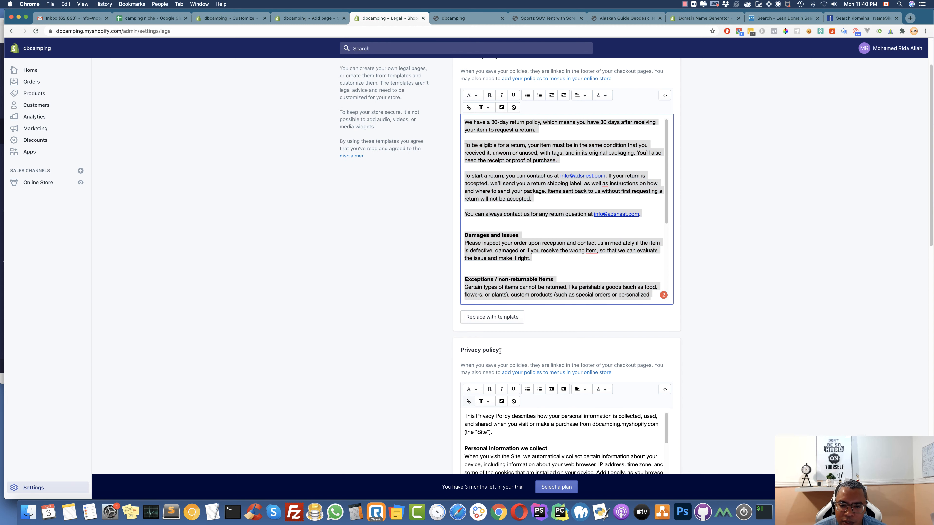
left_click_drag(499, 351, 461, 351)
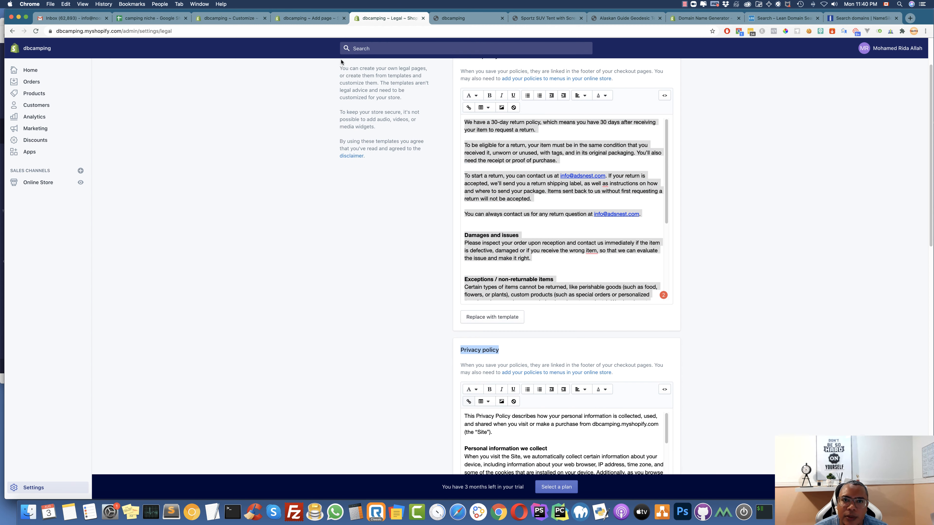
left_click(326, 18)
left_click(398, 143)
key("cmd+v")
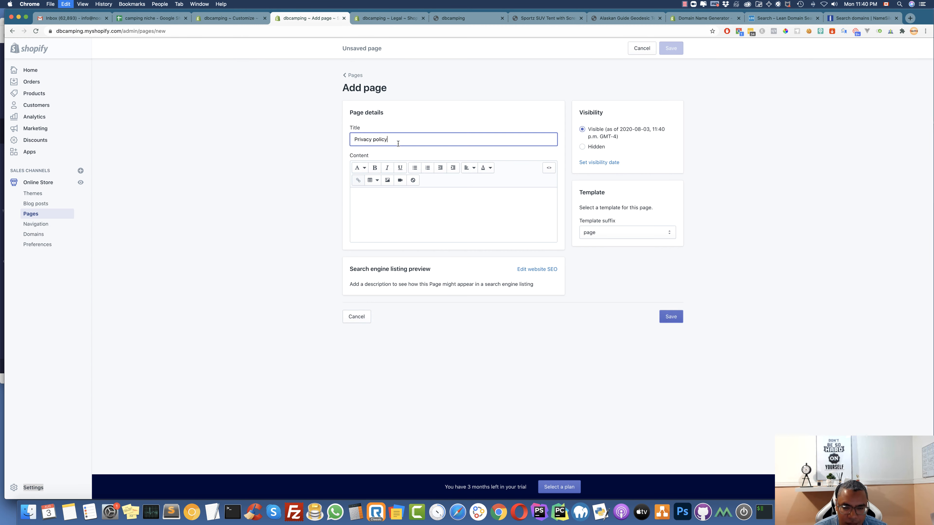
Paste the full privacy policy text into the page content and save the page
left_click(390, 18)
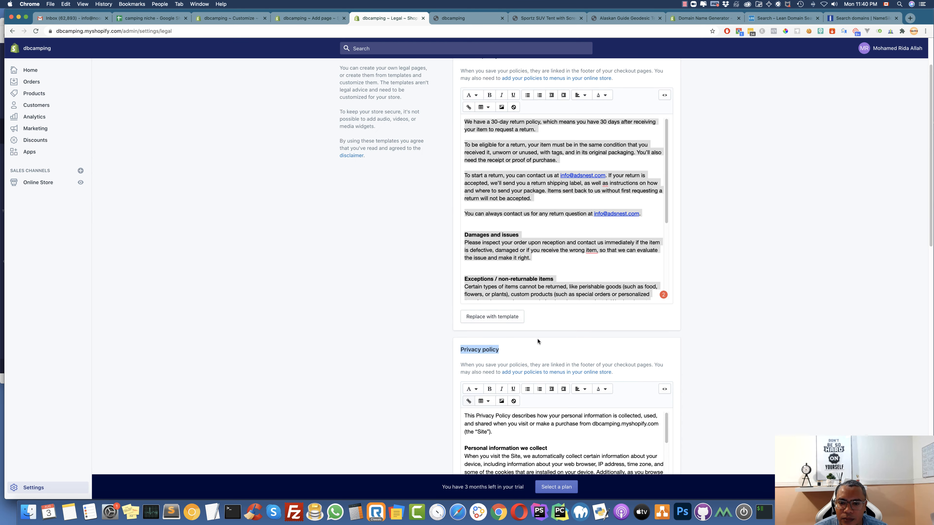
scroll(541, 340, "down", 5)
left_click(505, 343)
key("super+a")
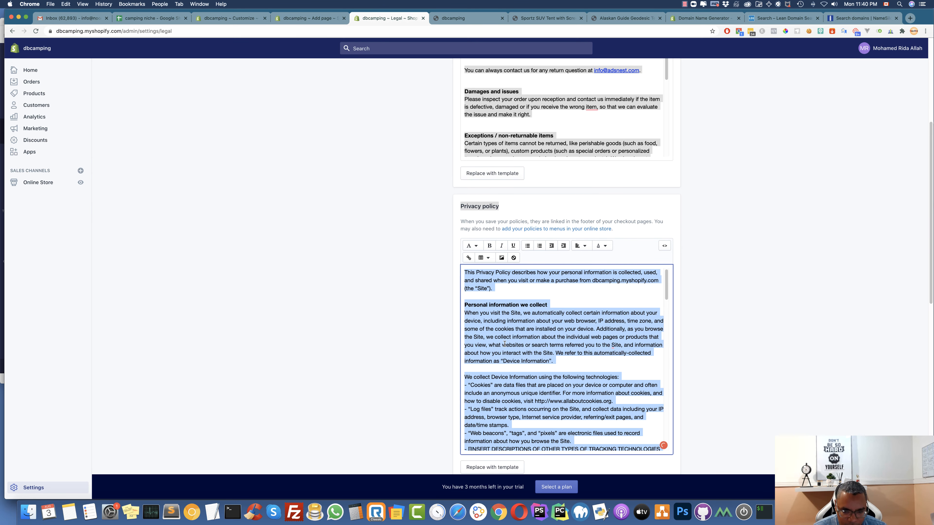
left_click(309, 18)
left_click(438, 213)
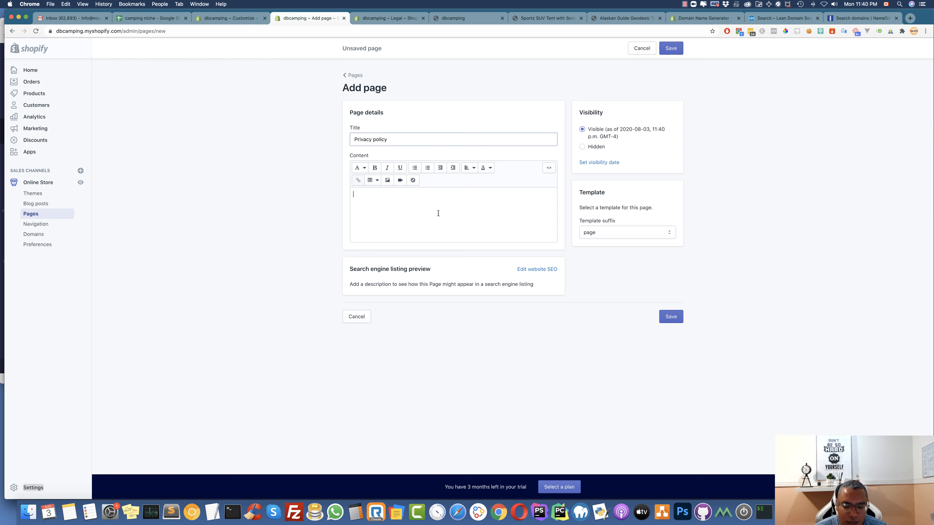
key("super+v")
scroll(665, 459, "down", 2)
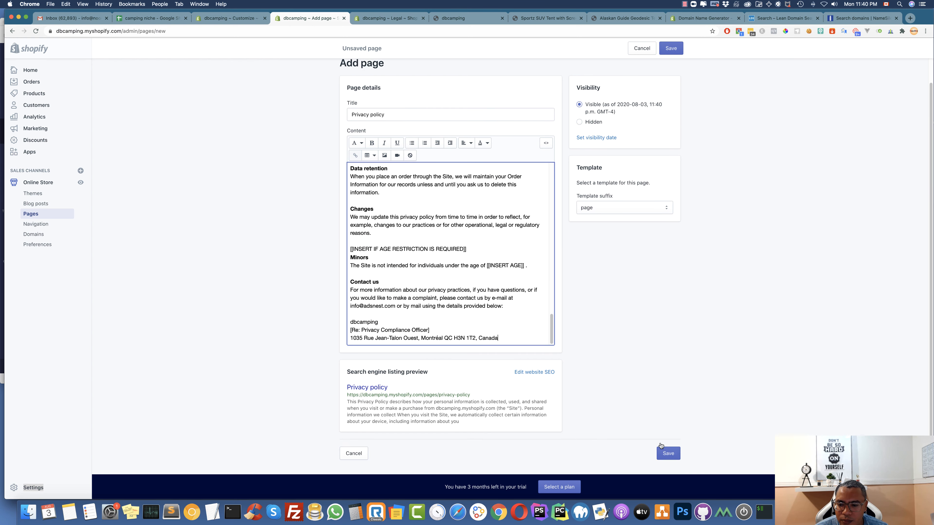
left_click(666, 454)
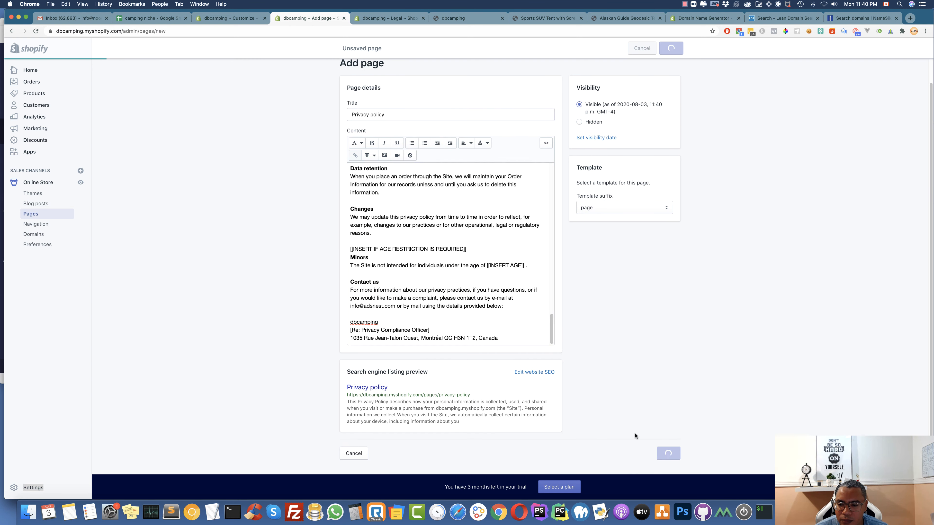
Select the Terms of service heading in the legal policies for the next page
left_click(385, 18)
scroll(395, 293, "down", 8)
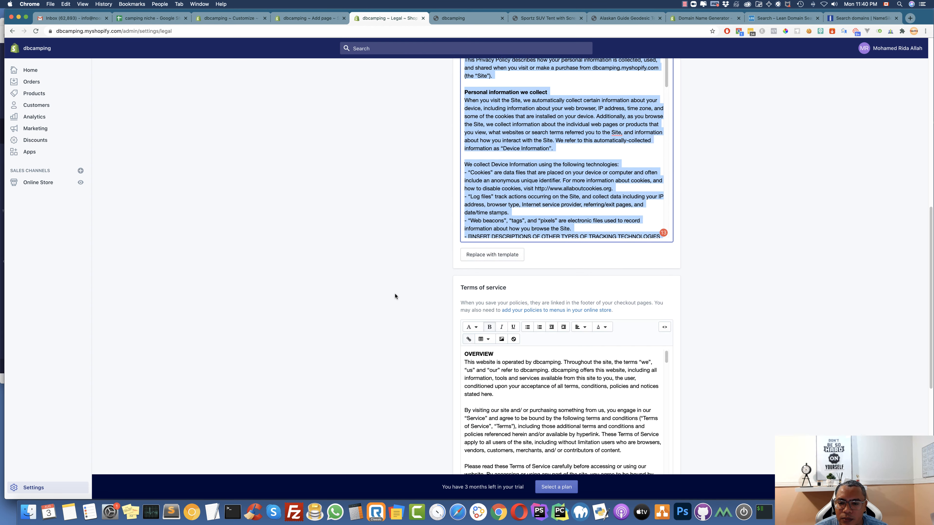
left_click_drag(501, 200, 459, 196)
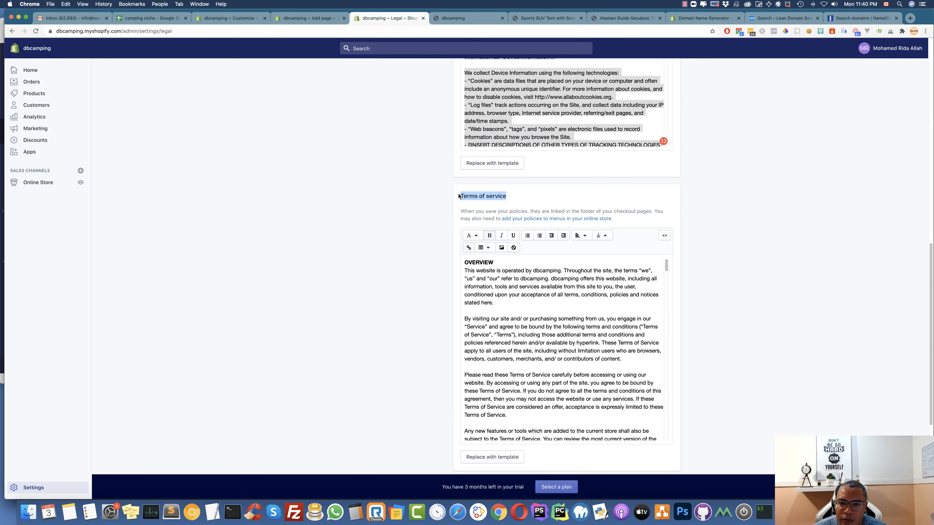
left_click(317, 19)
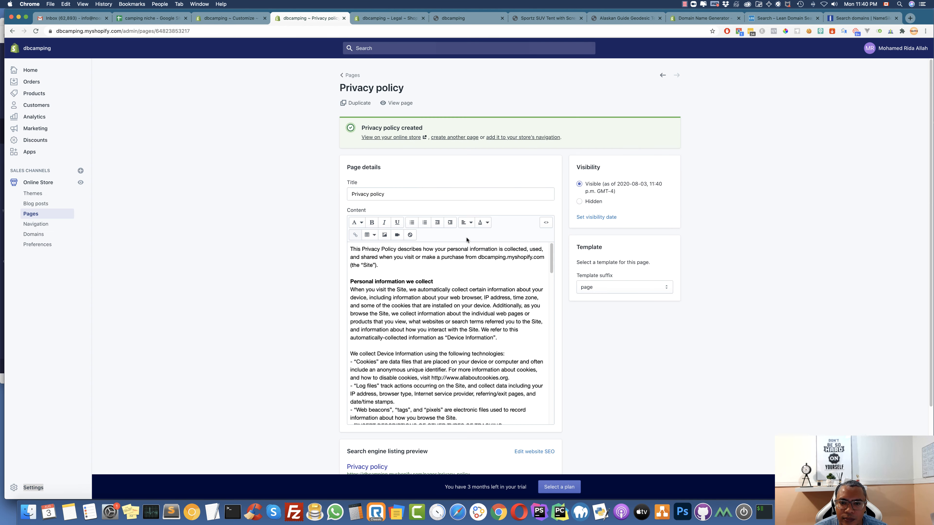
Start another store page and paste 'Terms of service' as its title
left_click(464, 138)
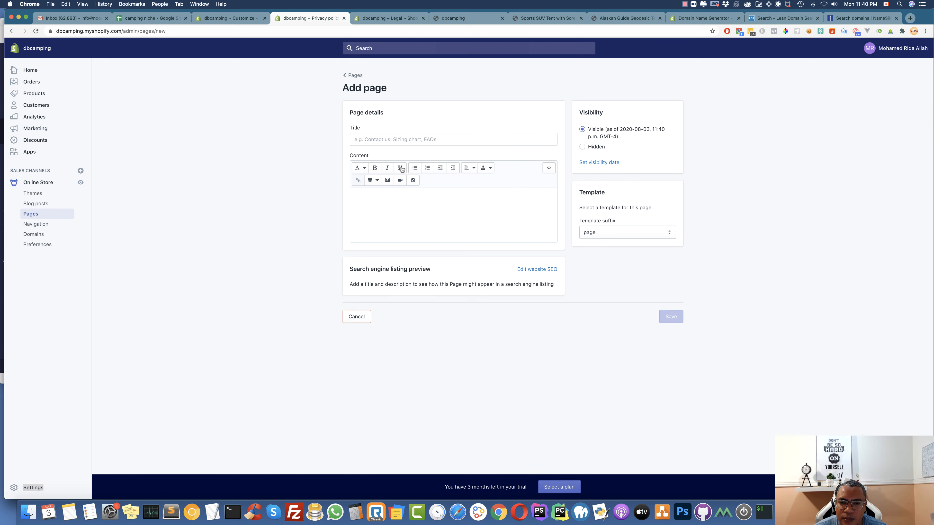
left_click(395, 141)
key("super+v")
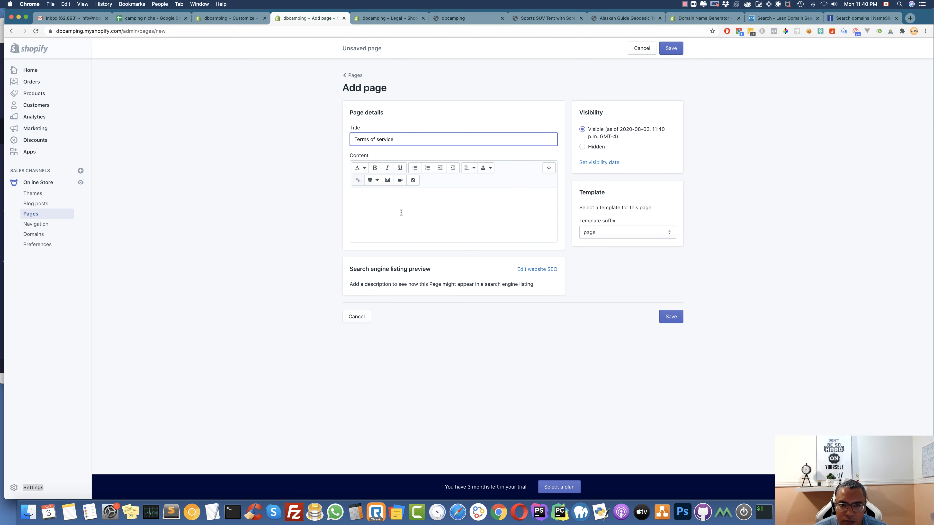
Copy the terms of service text from the legal policies into the page content and save
left_click(377, 18)
left_click(493, 312)
key("super+a")
key("super+c")
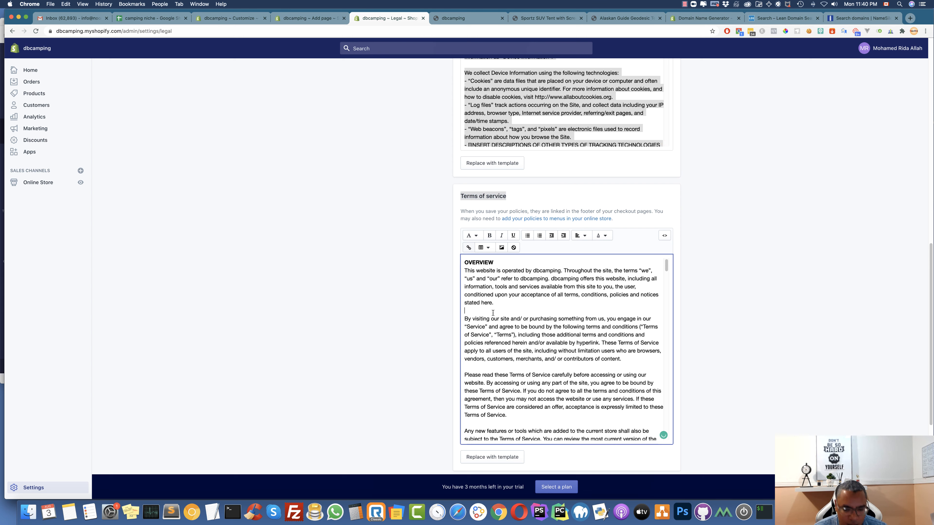
left_click(312, 18)
left_click(452, 230)
key("super+v")
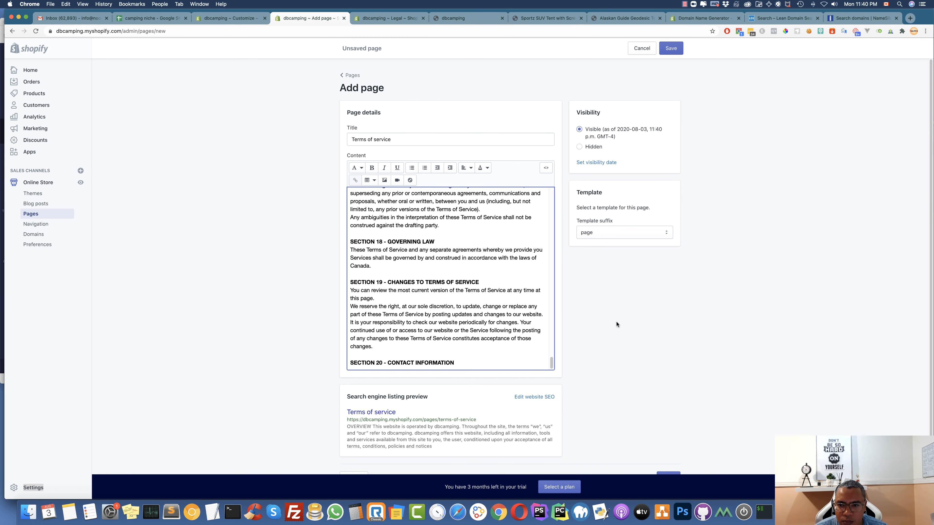
scroll(617, 324, "down", 2)
left_click(667, 453)
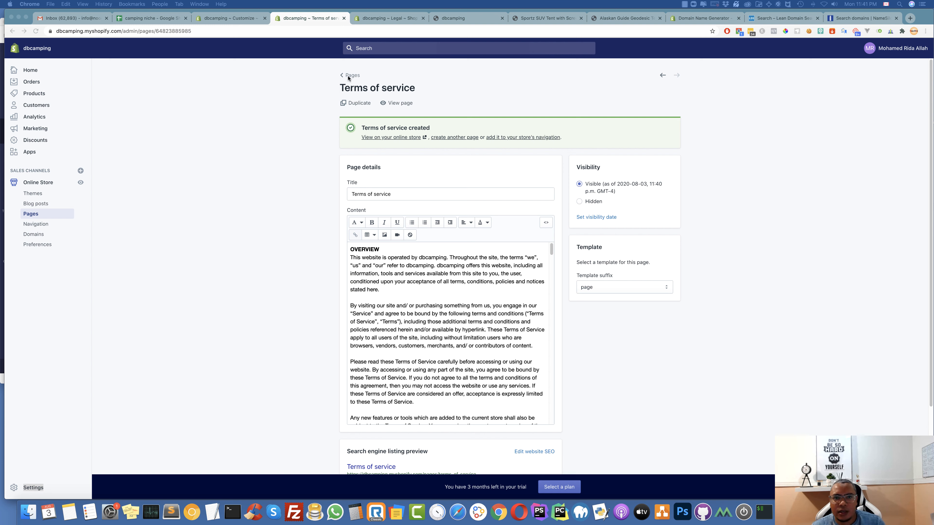
Open the Footer menu from the store's navigation settings
left_click(246, 22)
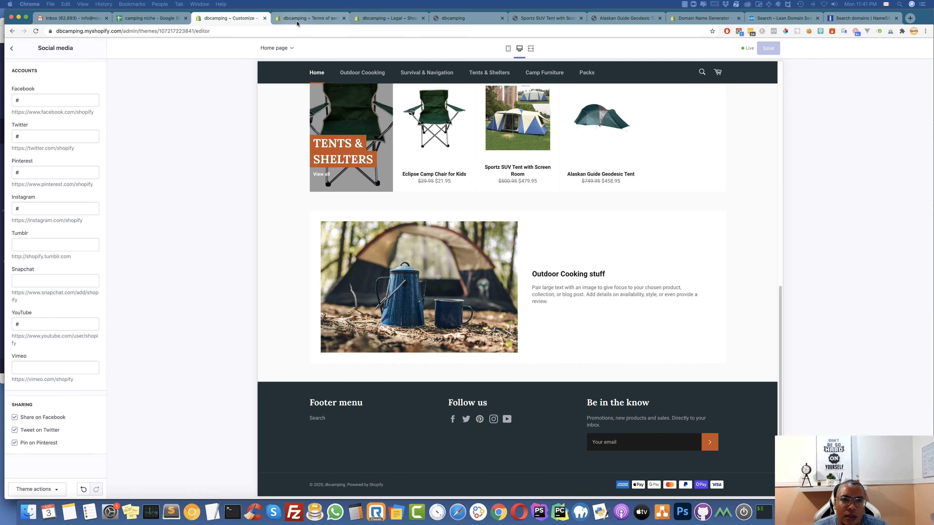
left_click(337, 21)
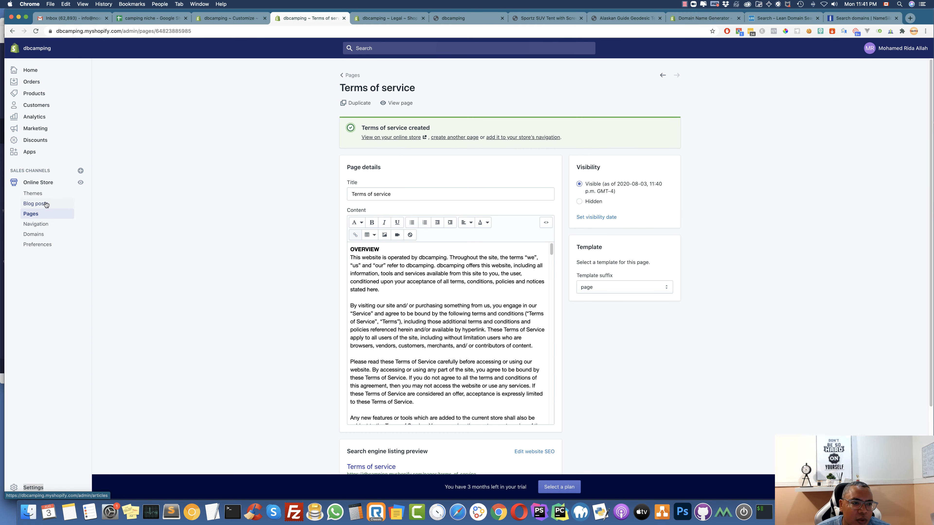
left_click(32, 226)
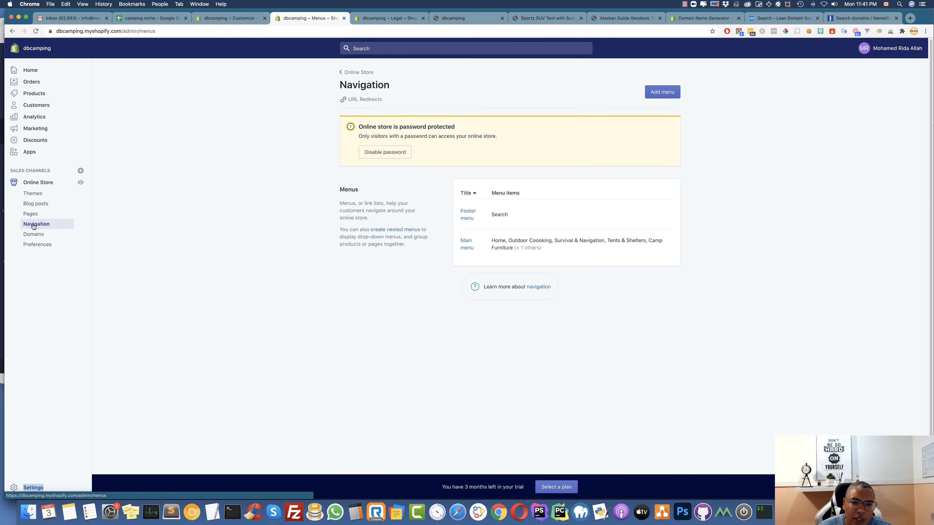
left_click(470, 217)
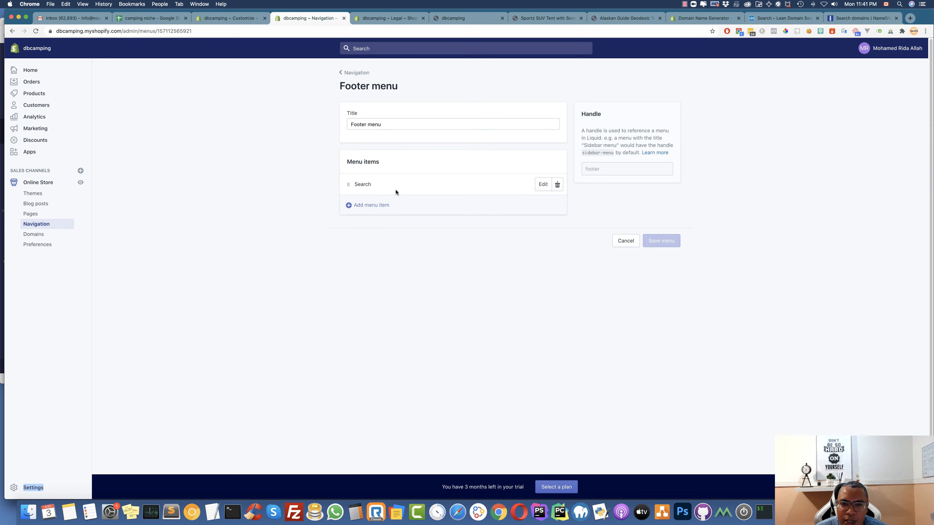
Rename the footer menu to 'Customer service' and remove its Search item
left_click_drag(391, 125, 329, 119)
type("Customer service")
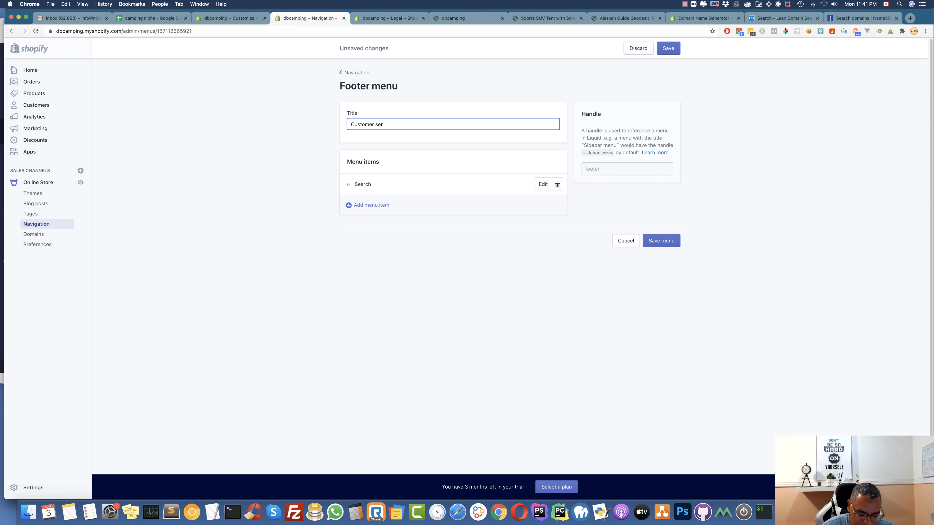
left_click(557, 184)
left_click(551, 133)
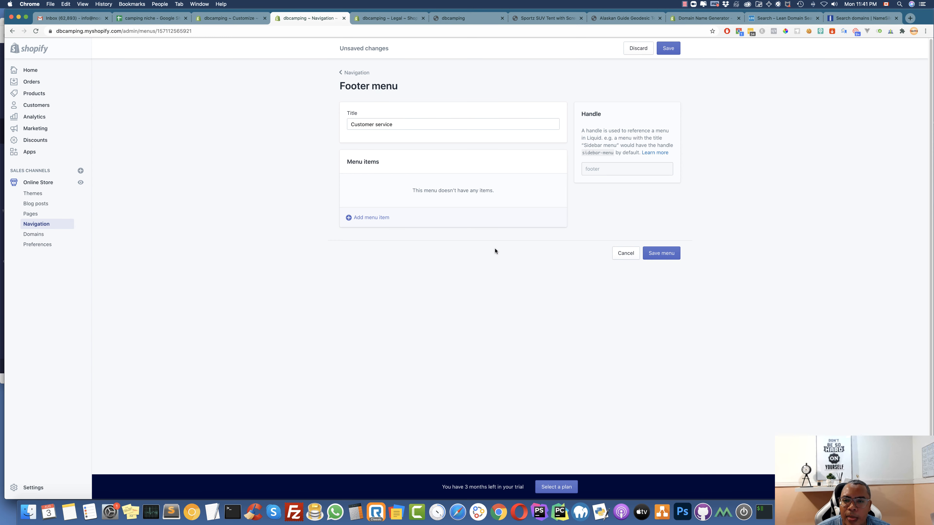
Add Privacy policy and Refund policy links to the menu
left_click(364, 219)
left_click(388, 297)
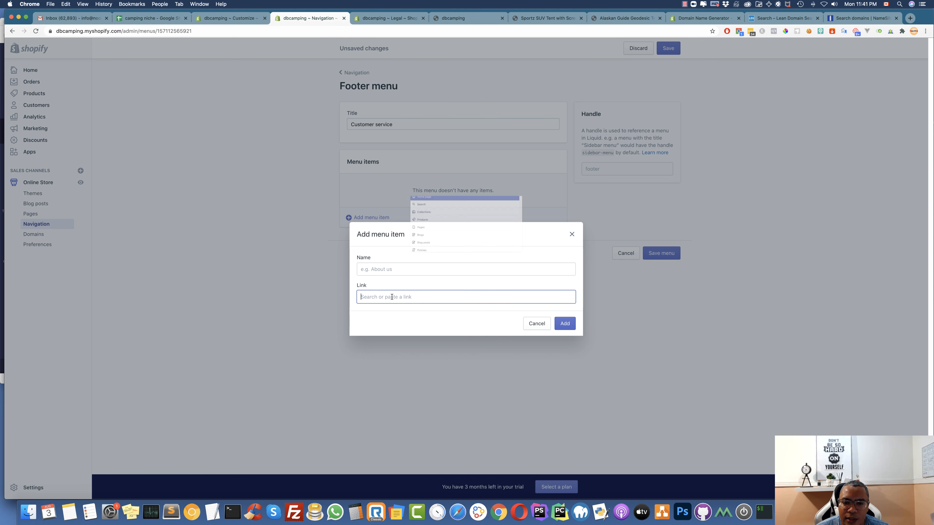
left_click(384, 265)
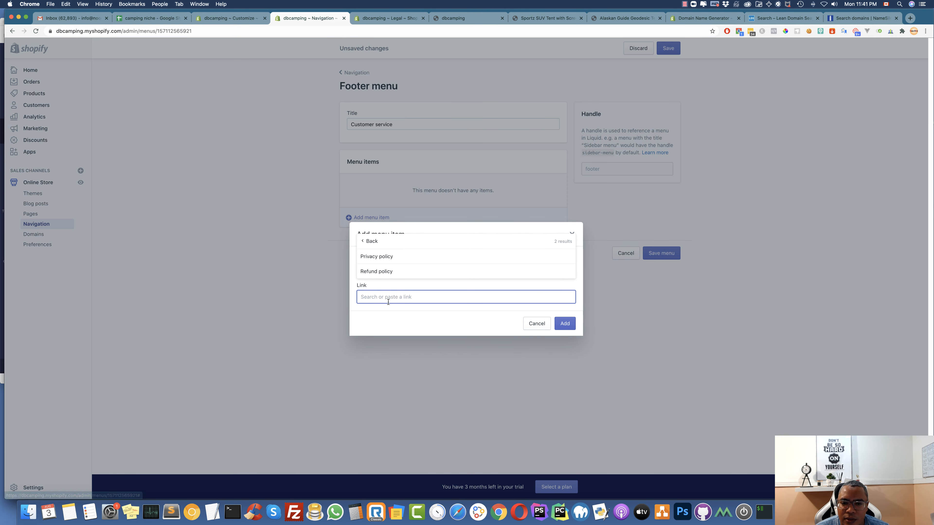
left_click(382, 257)
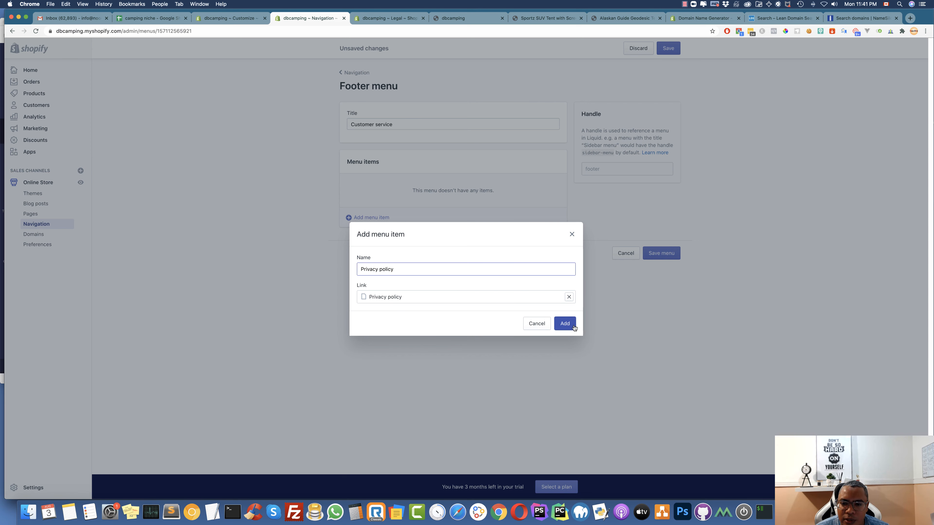
left_click(565, 323)
left_click(370, 205)
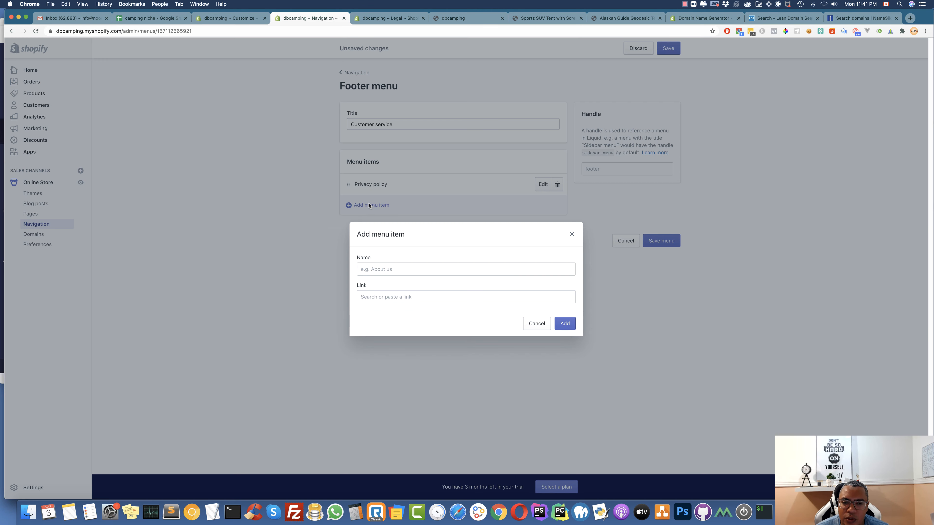
left_click(376, 299)
left_click(381, 236)
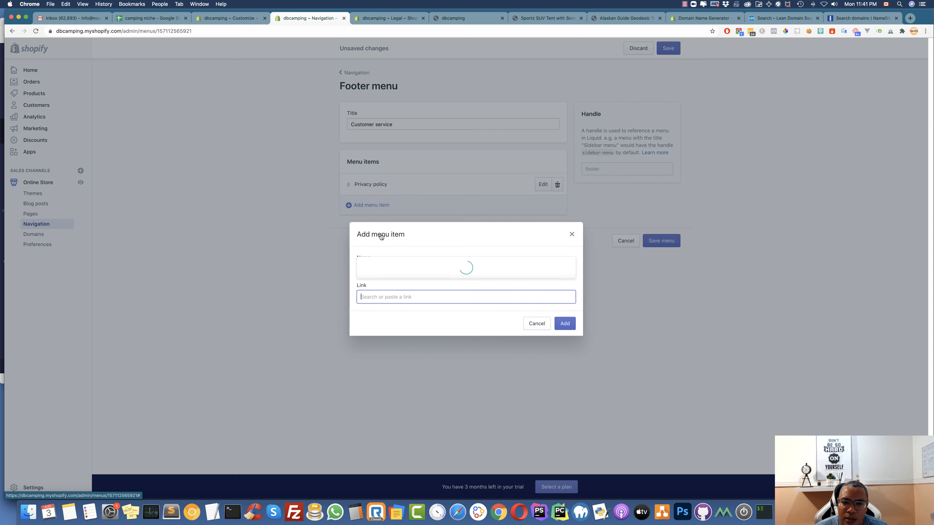
left_click(386, 257)
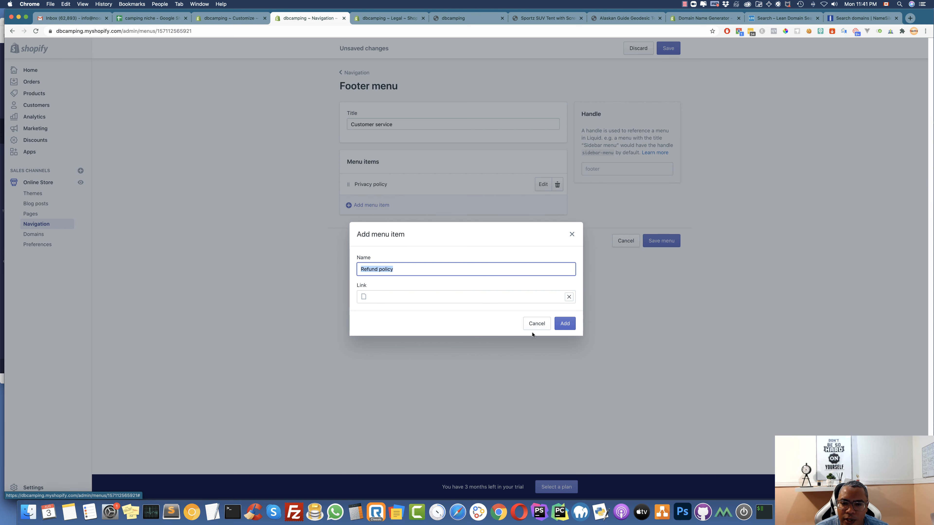
left_click(562, 325)
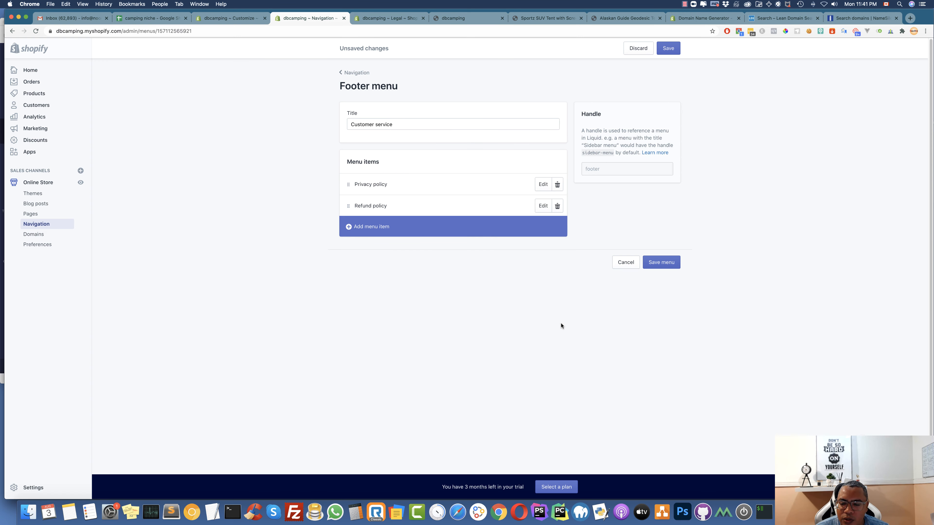
Add a Terms of service link and save the Customer service menu
left_click(372, 229)
left_click(390, 292)
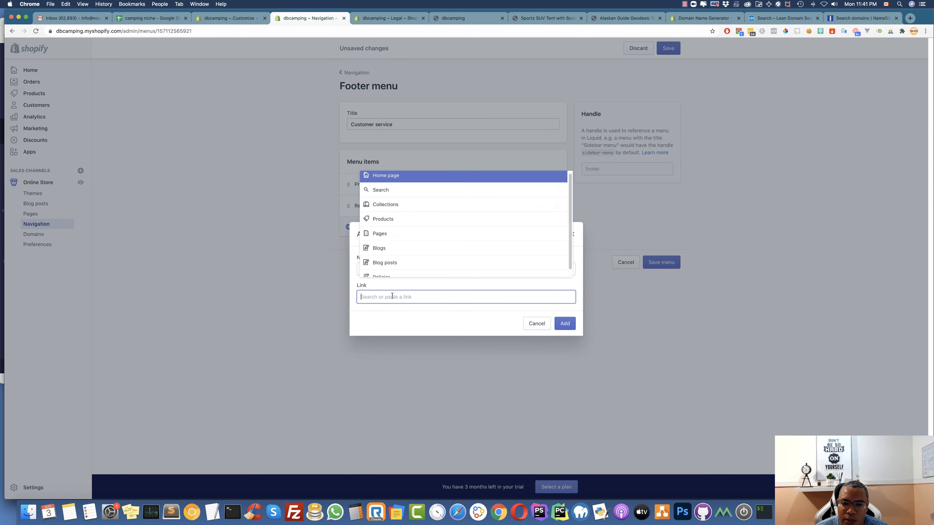
left_click(411, 254)
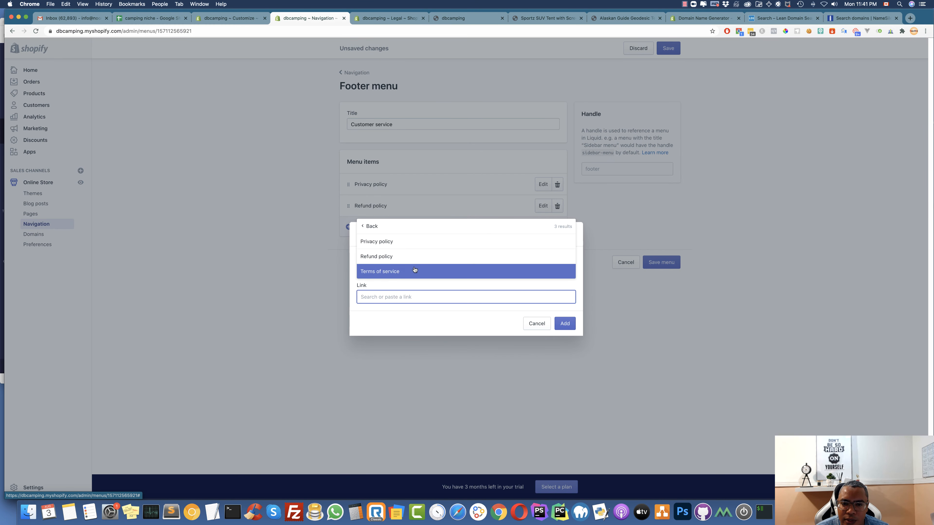
left_click(388, 270)
left_click(565, 323)
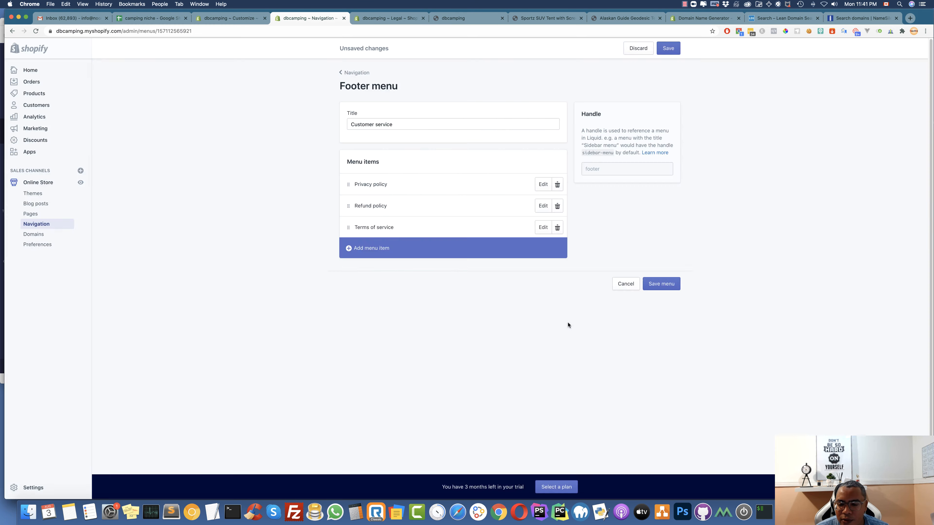
left_click(659, 283)
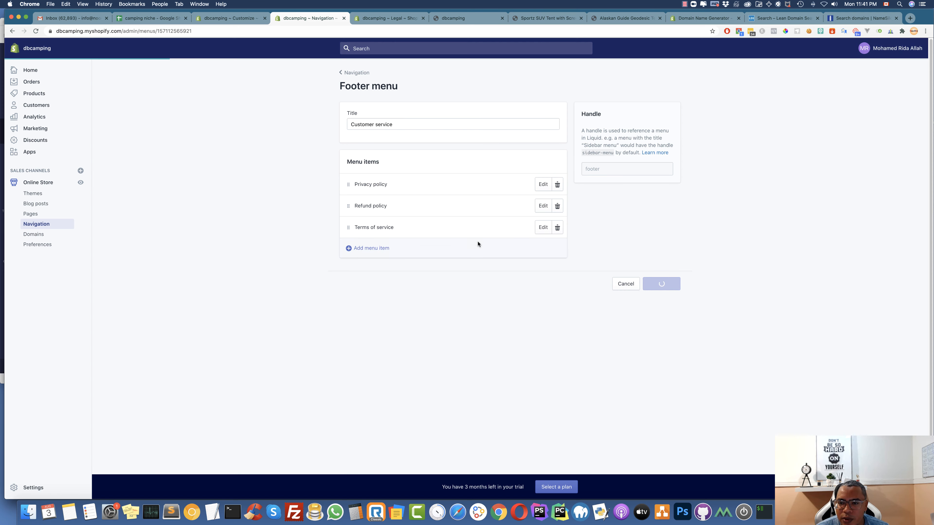
left_click(447, 20)
Check the Privacy, Refund and Terms of service pages via the storefront footer, then return to the menu
left_click(37, 31)
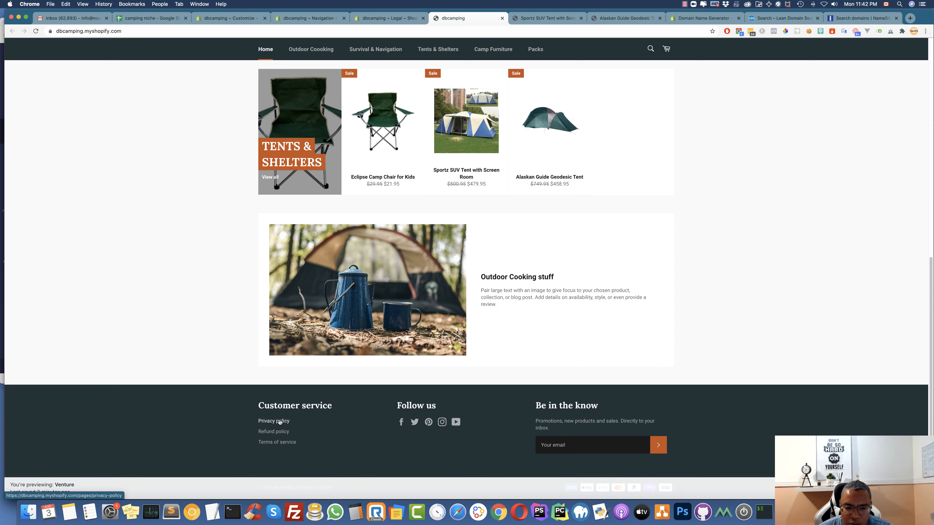
left_click(280, 421)
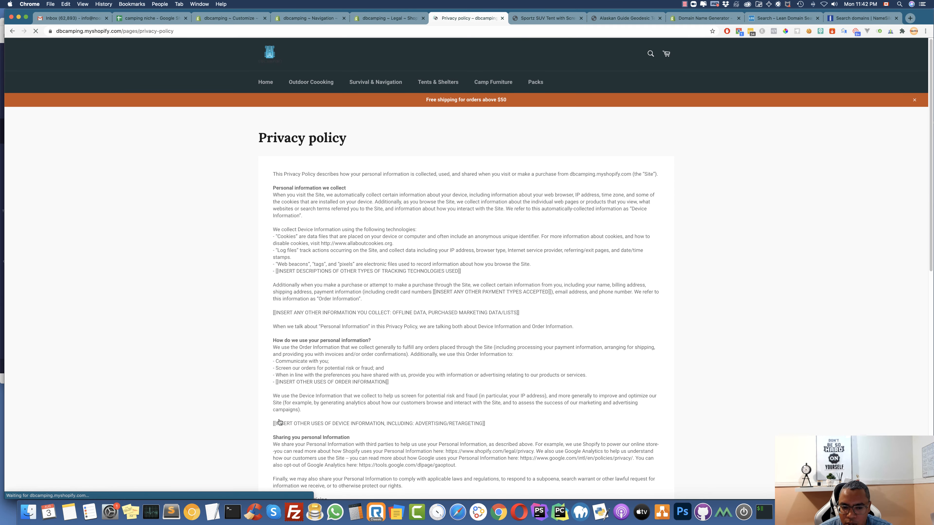
scroll(328, 349, "down", 20)
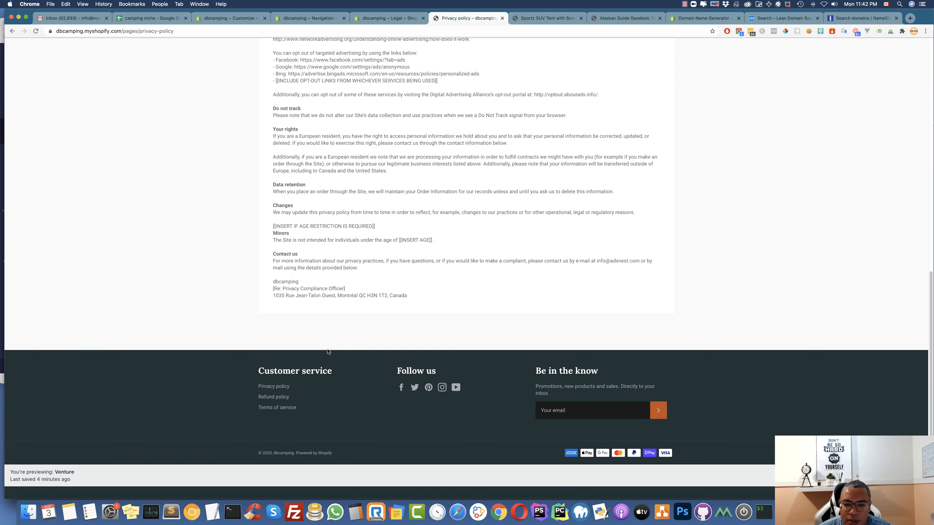
left_click(284, 411)
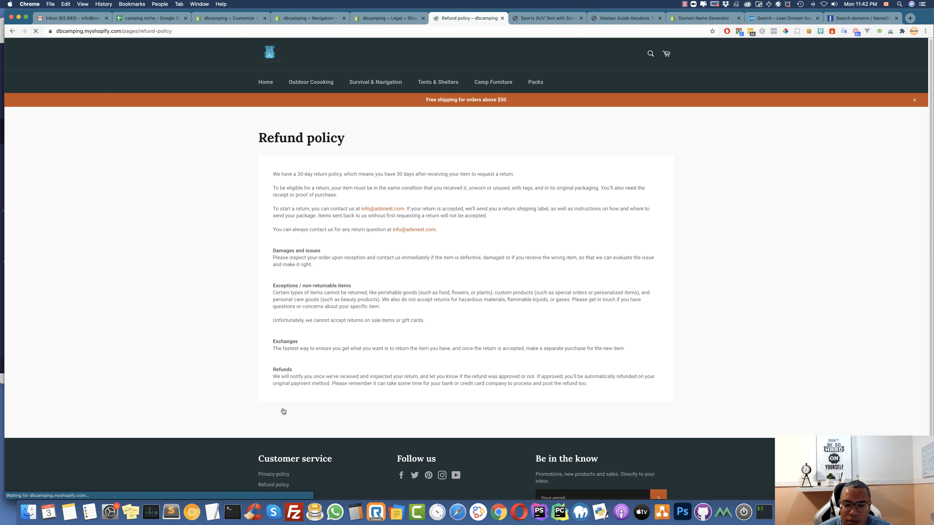
scroll(352, 353, "down", 3)
left_click(280, 442)
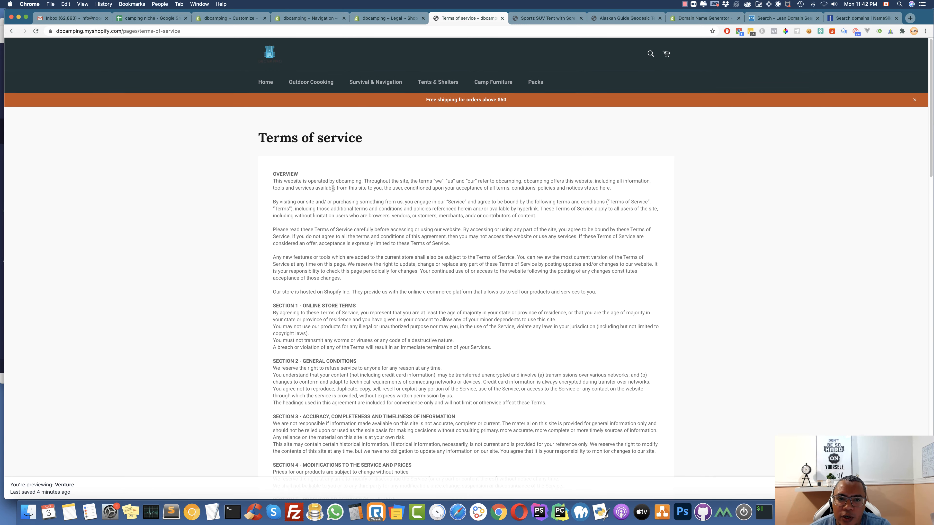
left_click(397, 21)
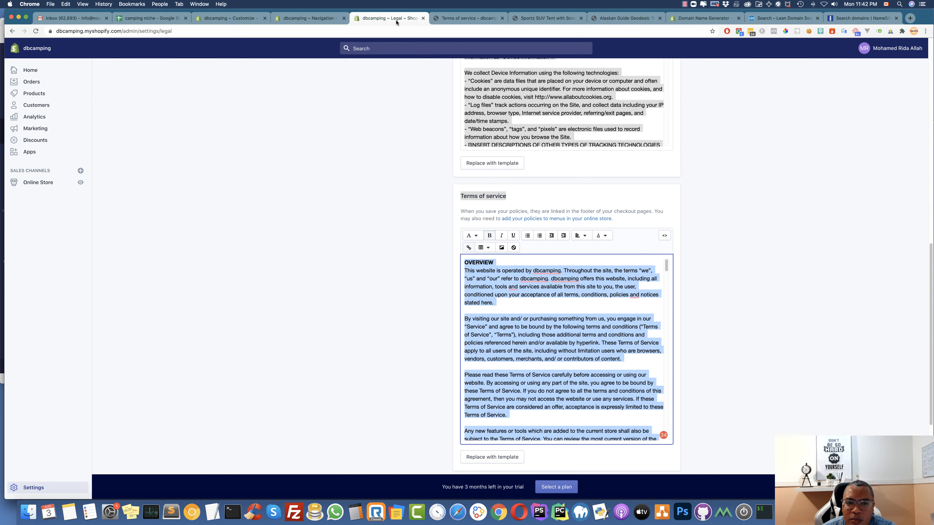
left_click(311, 18)
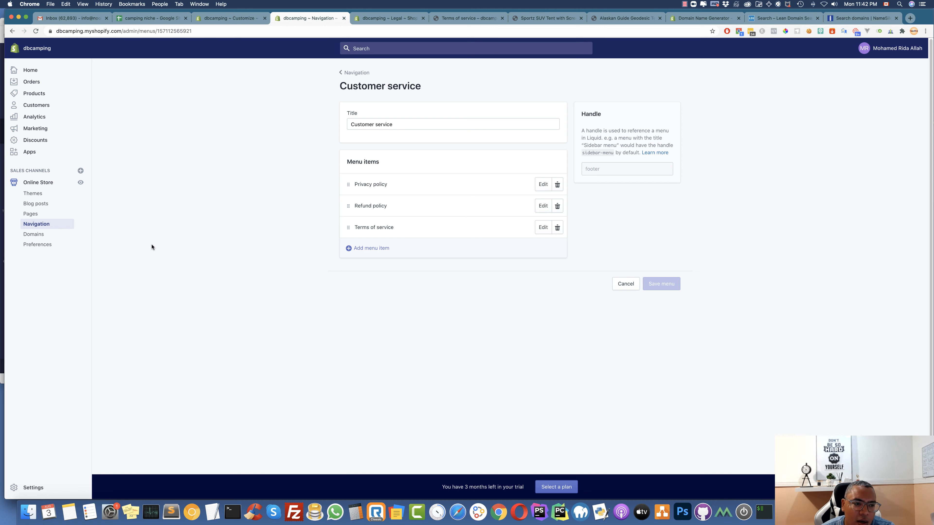
Copy the store name 'dbcamping' from the dbcamping.myshopify.com domain on the Domains page
left_click(43, 237)
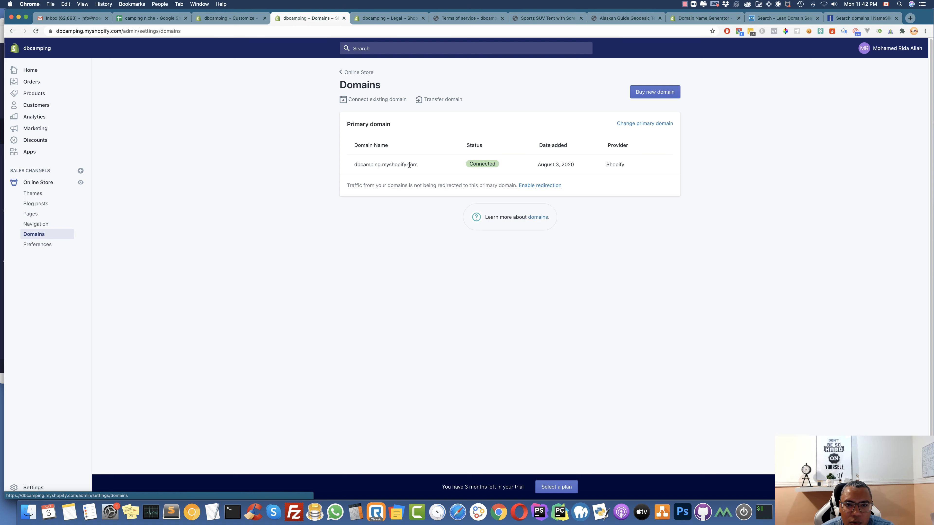
left_click_drag(422, 164, 349, 166)
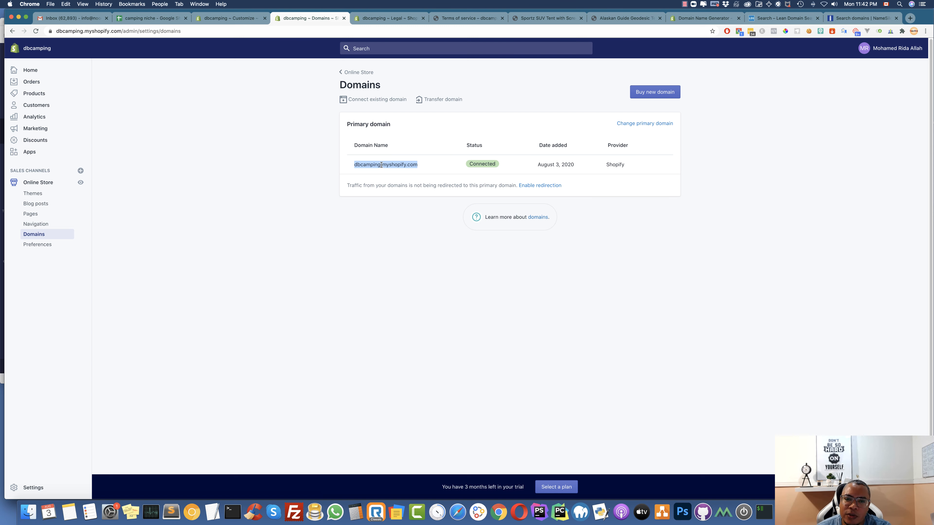
mouse_move(381, 165)
left_mouse_down()
mouse_move(346, 165)
mouse_move(364, 165)
left_mouse_up()
right_click(364, 165)
left_click(384, 178)
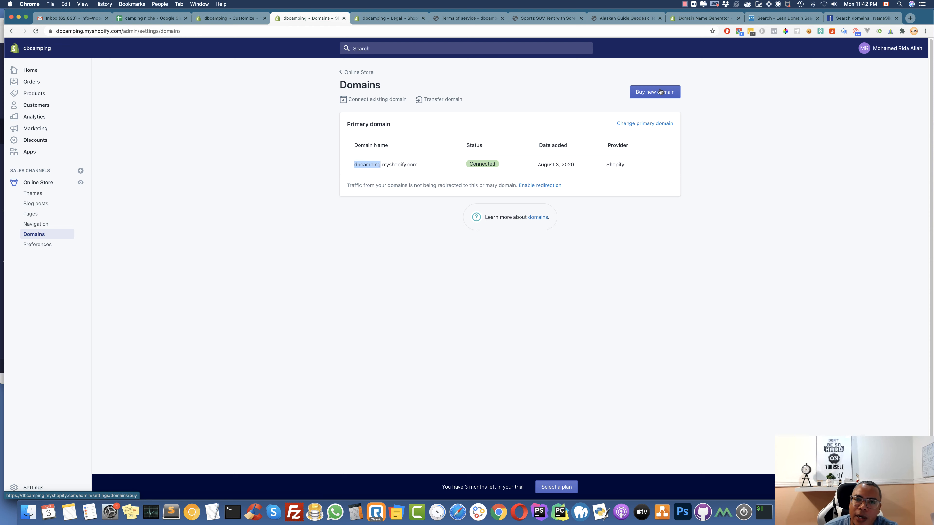
left_click(859, 22)
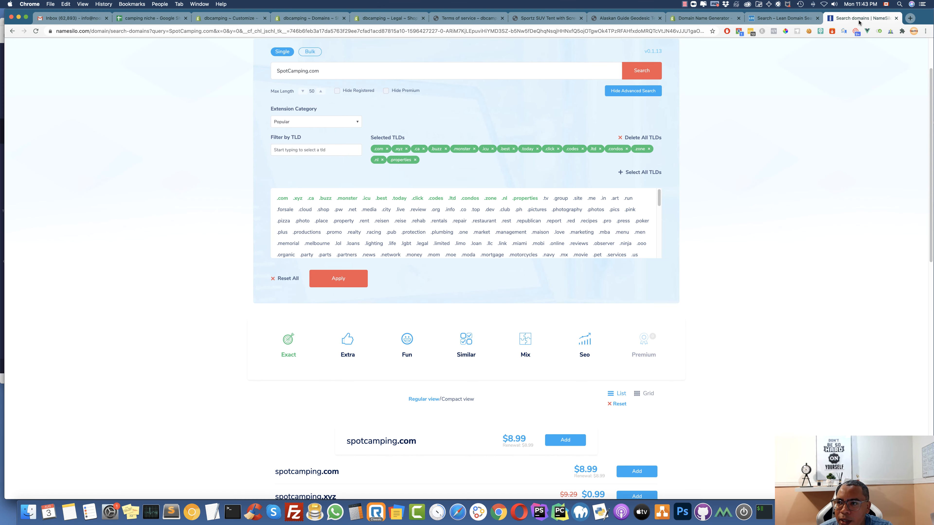
Search NameSilo for dbcamping.com, replacing SpotCamping.com, and find it available at $8.99
left_click_drag(868, 23, 473, 24)
scroll(386, 92, "up", 3)
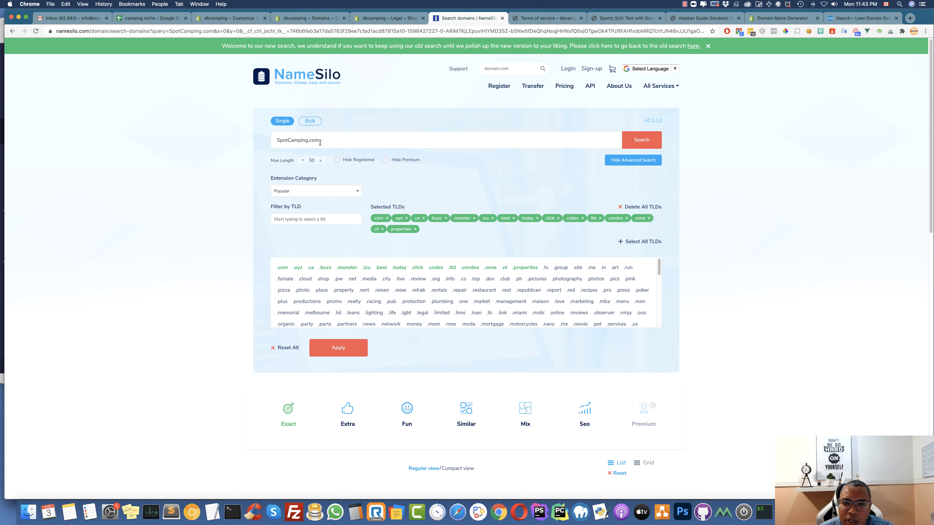
left_click_drag(320, 143, 270, 133)
type("dbcamping")
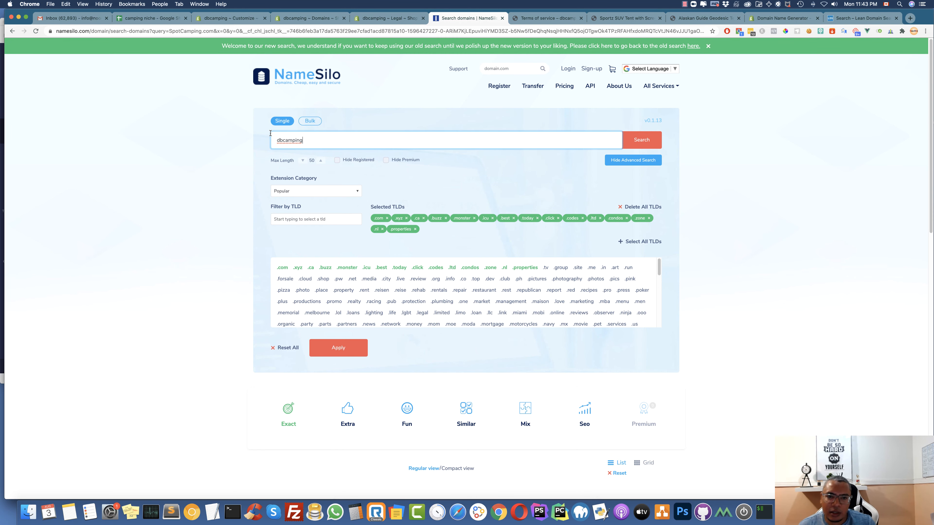
type(".com")
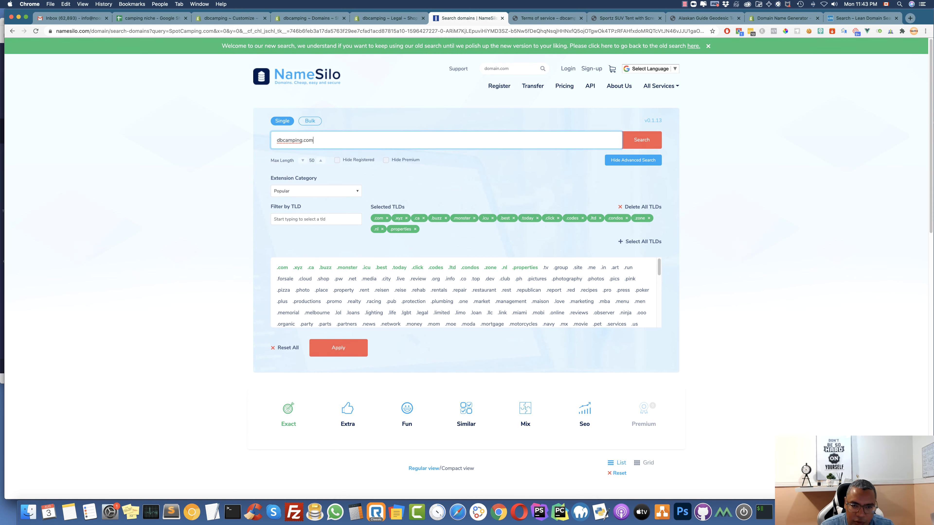
key("Return")
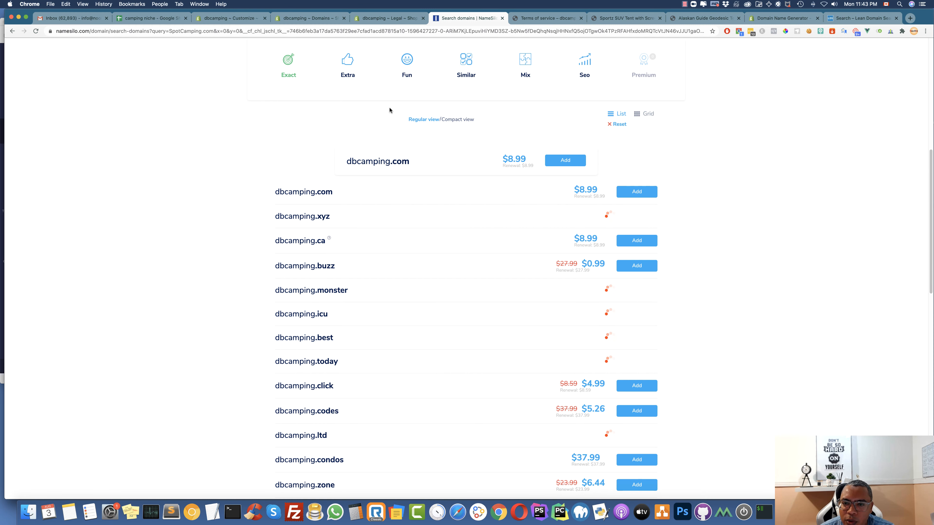
left_click_drag(531, 161, 508, 162)
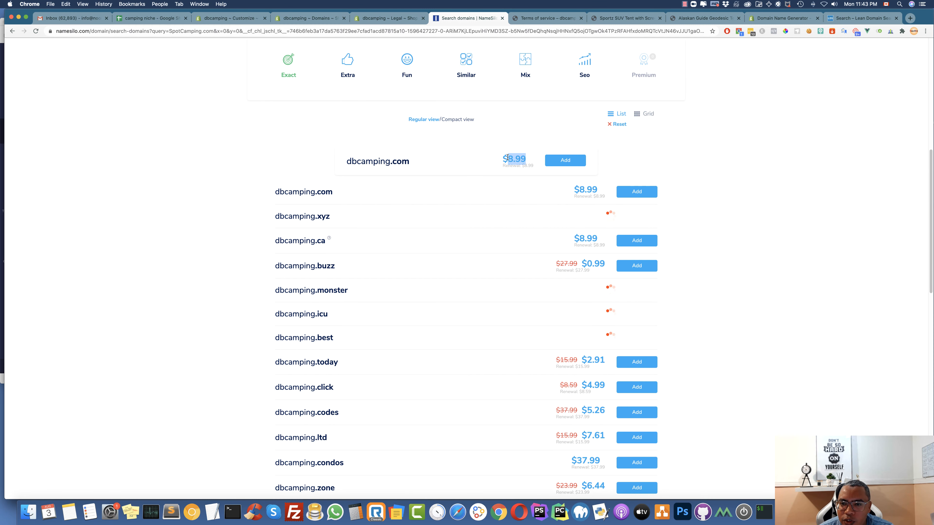
left_click(480, 163)
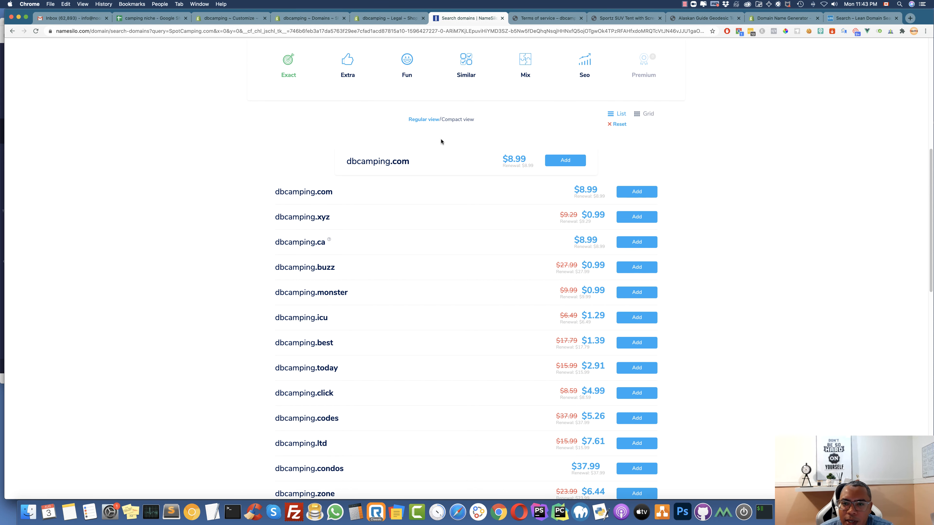
Add dbcamping.com to the cart and proceed to checkout
scroll(515, 155, "up", 2)
scroll(514, 154, "up", 5)
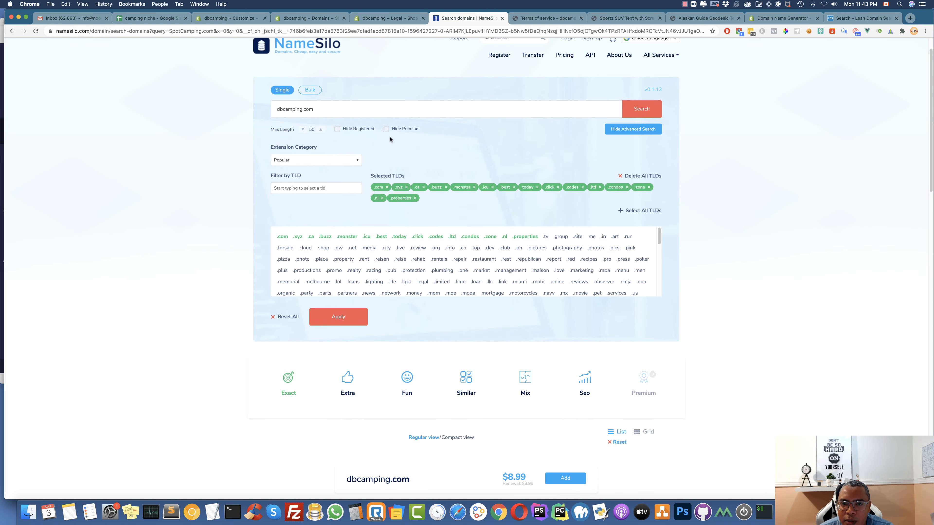
scroll(492, 196, "down", 6)
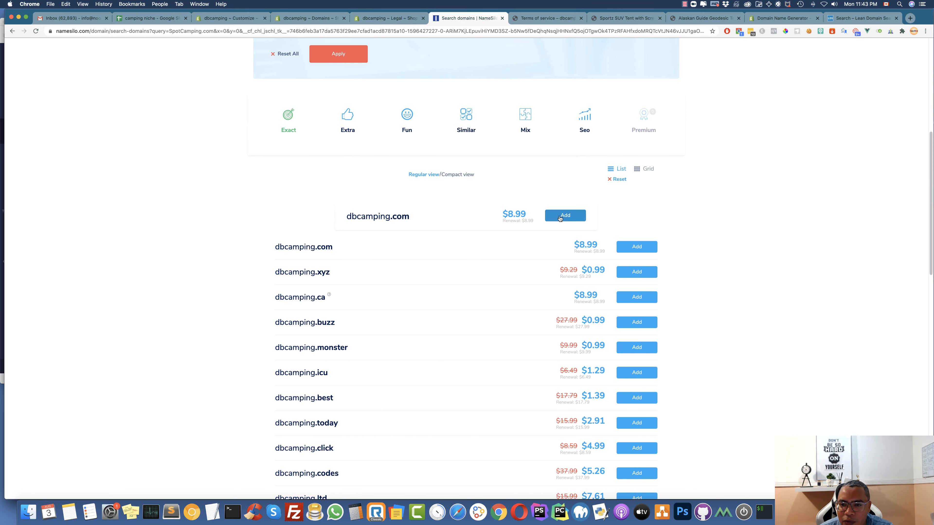
left_click(572, 217)
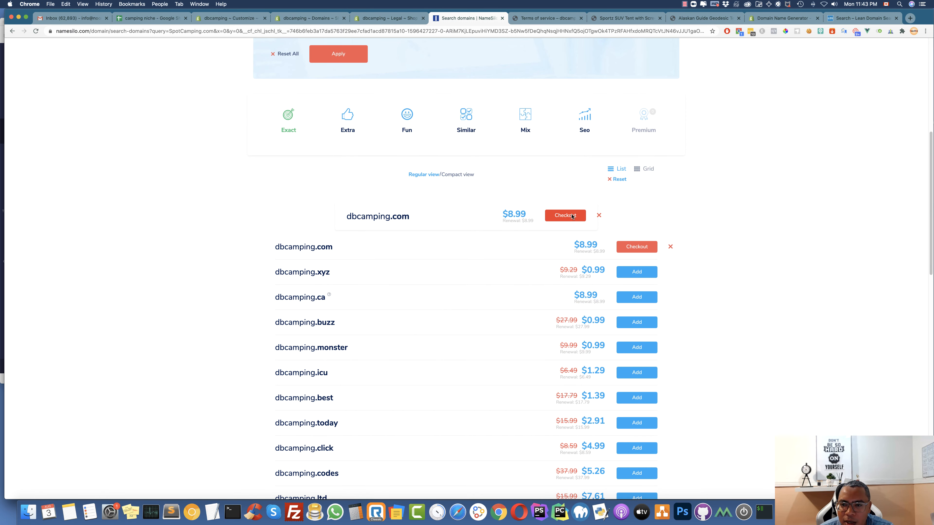
left_click(562, 216)
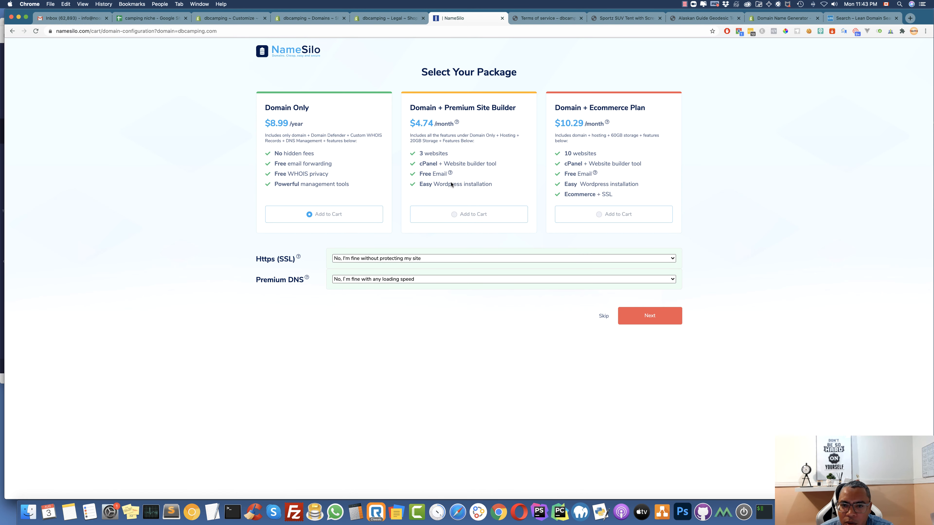
Skip the hosting packages, set WHOIS Privacy on dbcamping.com, and continue checkout to sign-in
left_click(602, 316)
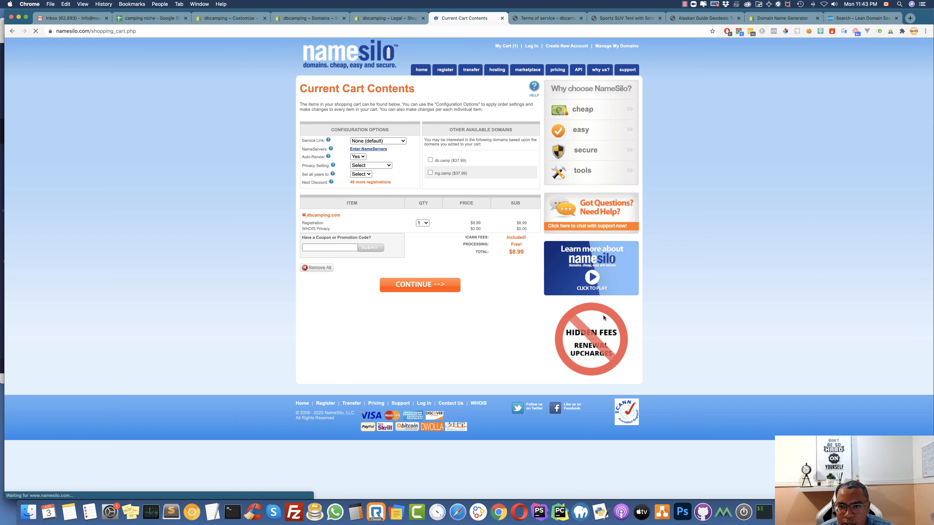
left_click(371, 166)
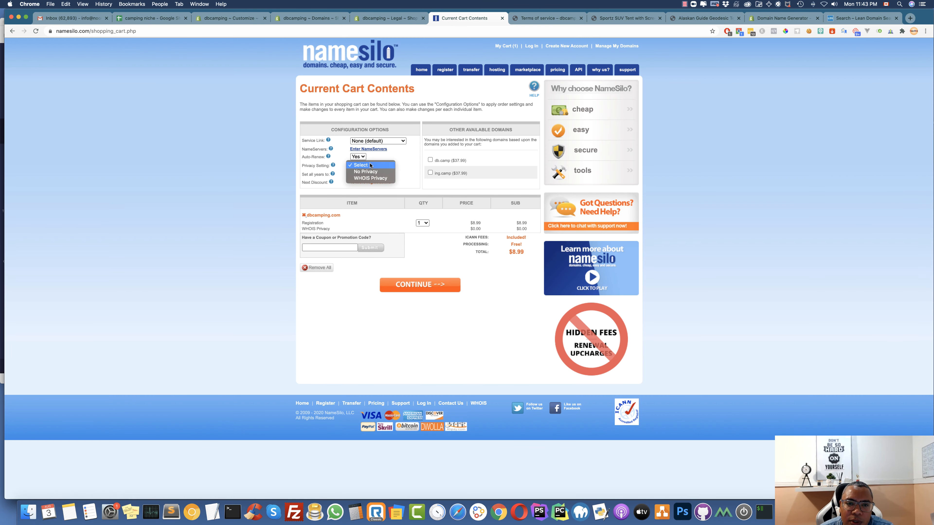
left_click(382, 180)
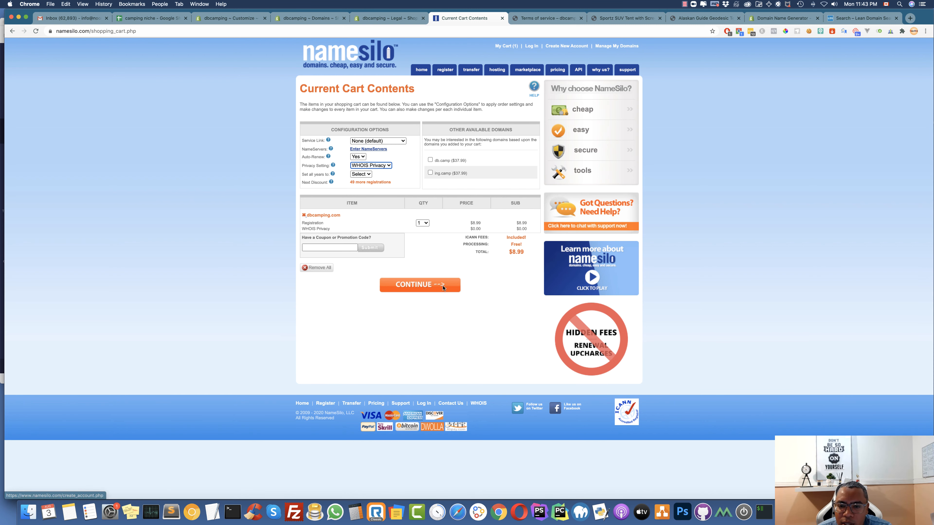
left_click(418, 289)
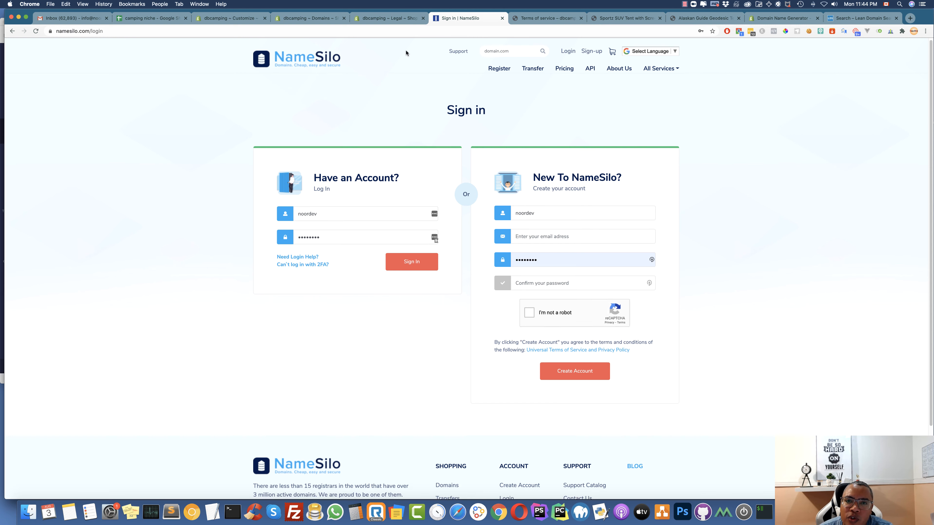
scroll(406, 55, "down", 1)
left_click(388, 18)
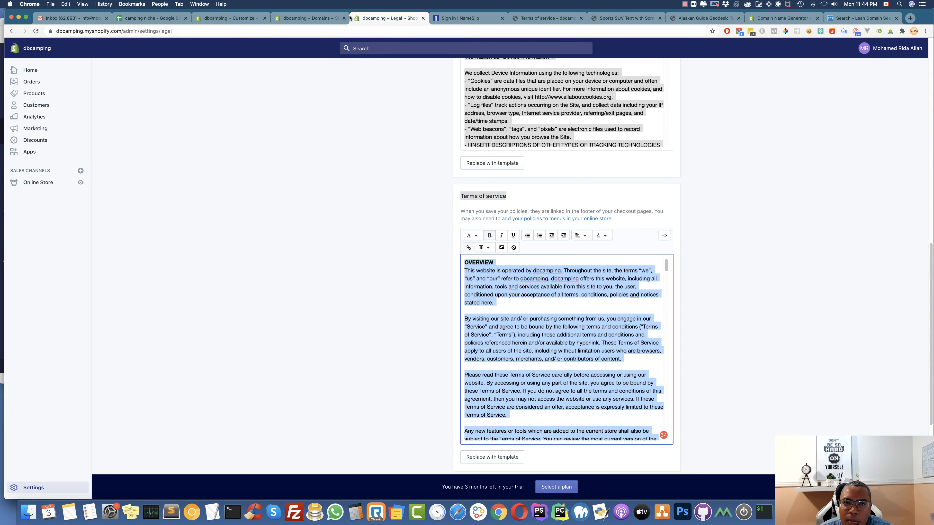
Enter dbcamping.com in Shopify's Connect existing domain form and submit it
left_click(314, 20)
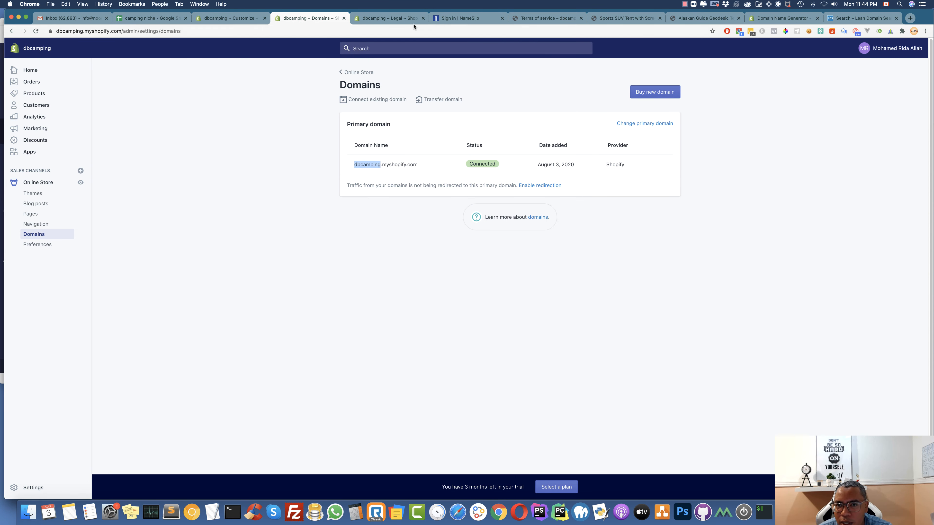
left_click(467, 19)
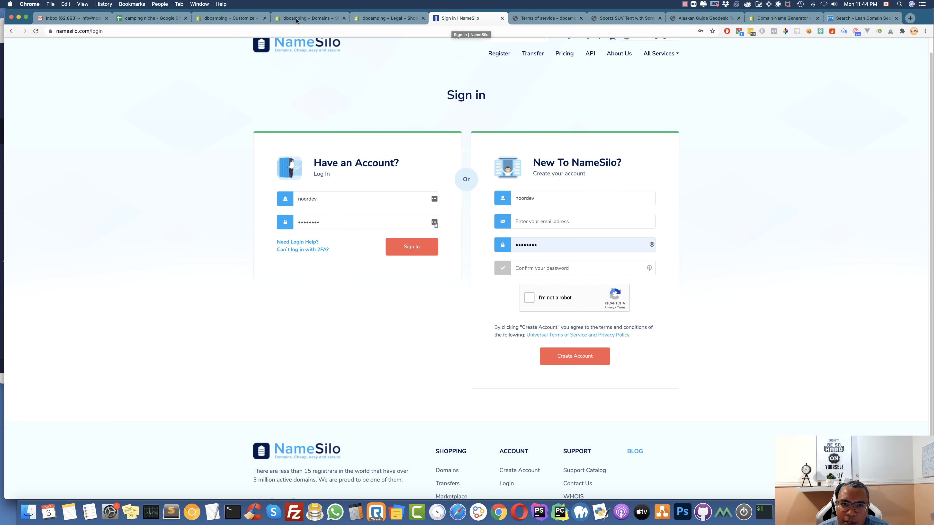
left_click(309, 18)
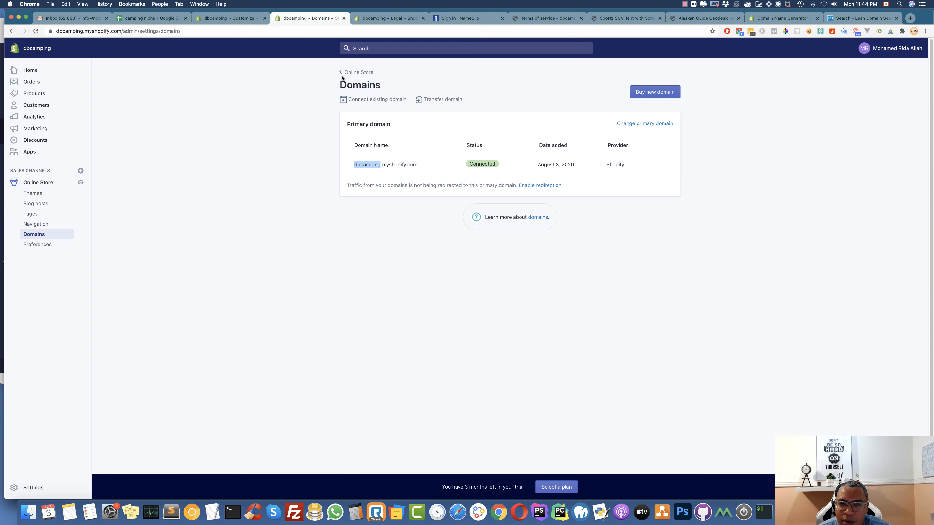
left_click(371, 102)
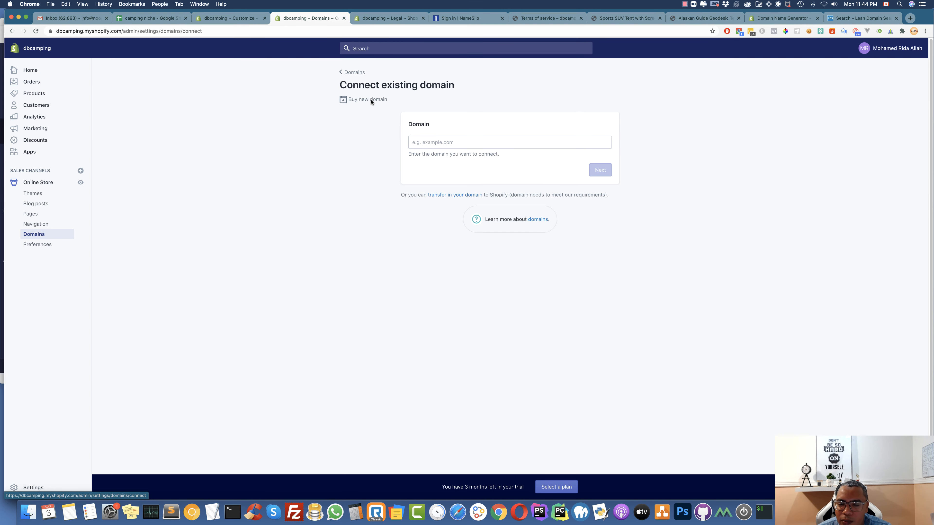
left_click(441, 144)
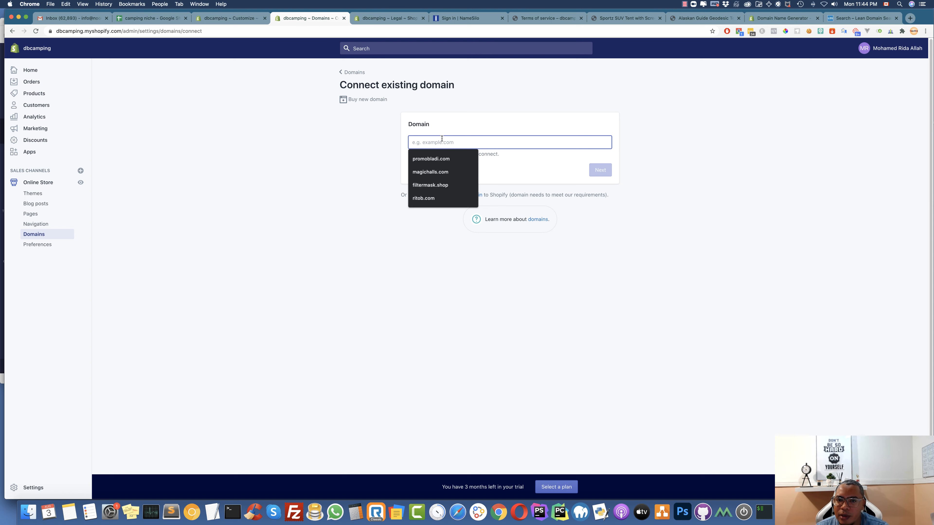
type("dbcamping")
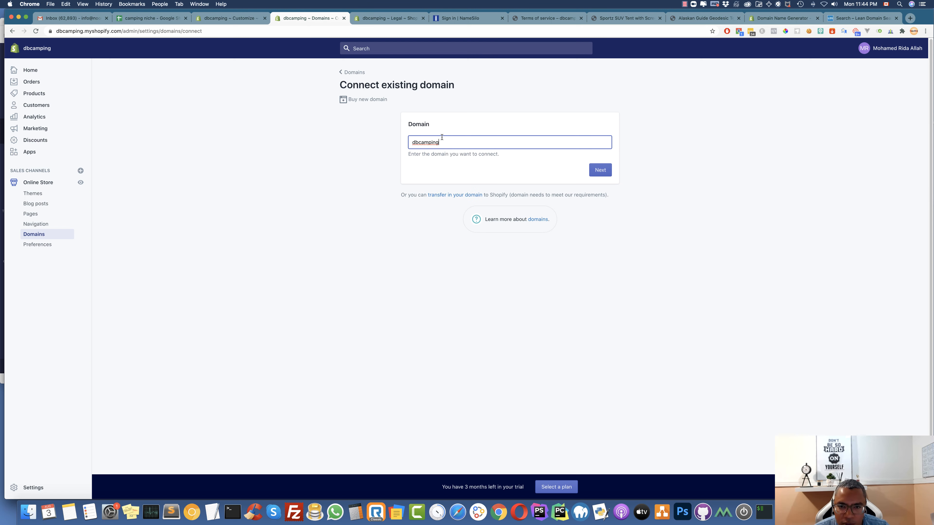
type(".com")
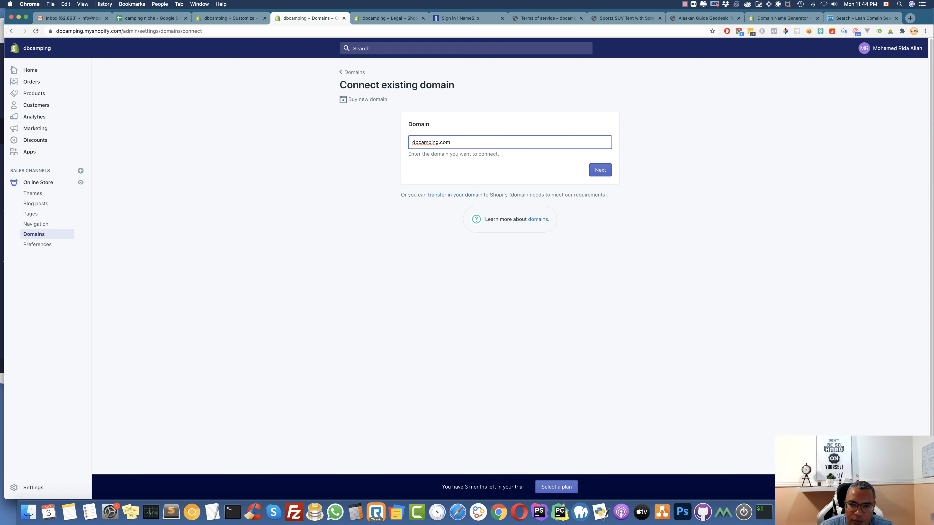
left_click(600, 172)
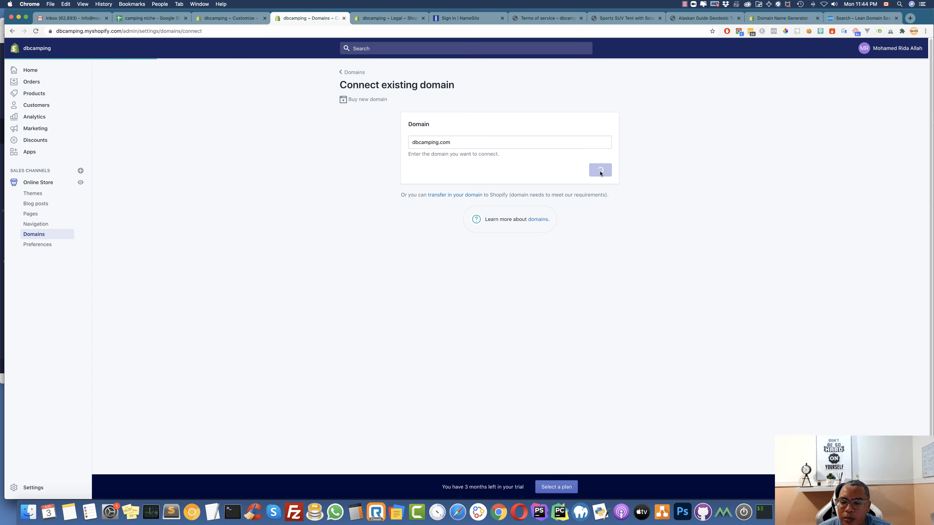
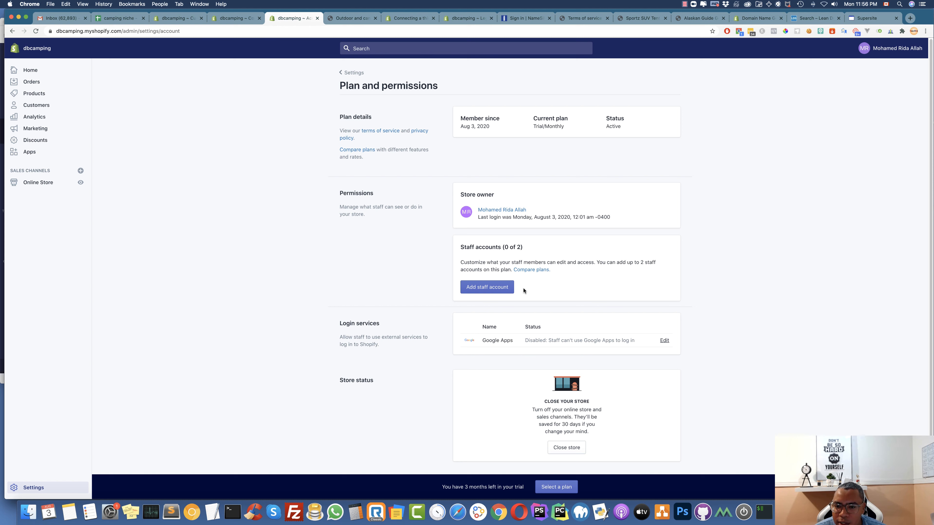
left_click_drag(464, 247, 521, 247)
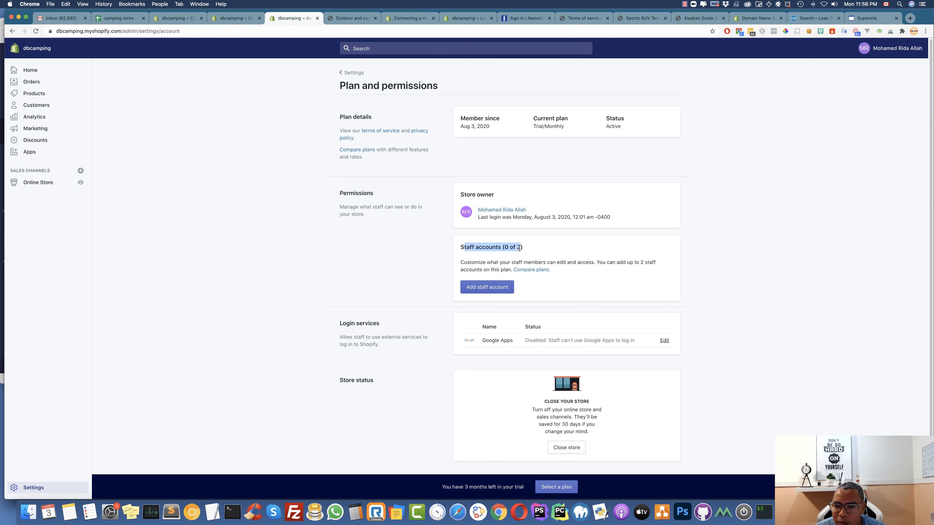
scroll(517, 254, "down", 1)
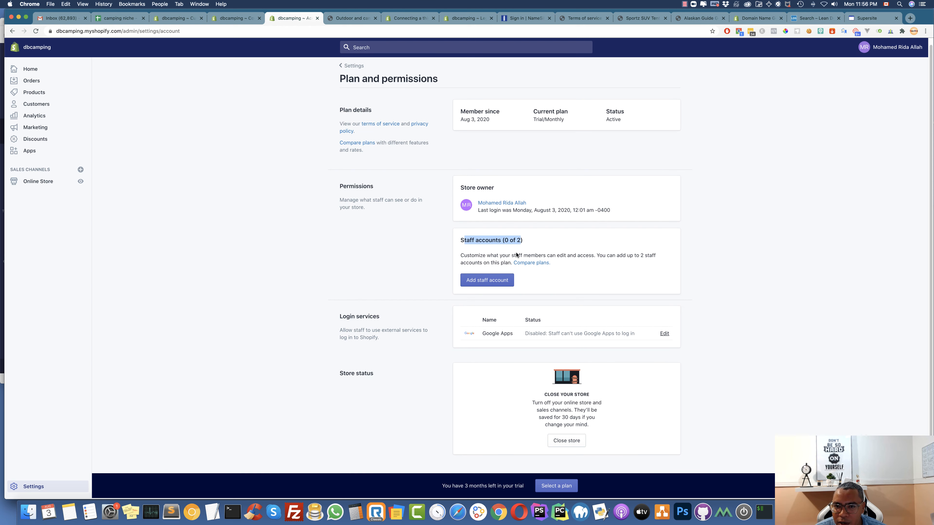
left_click(493, 280)
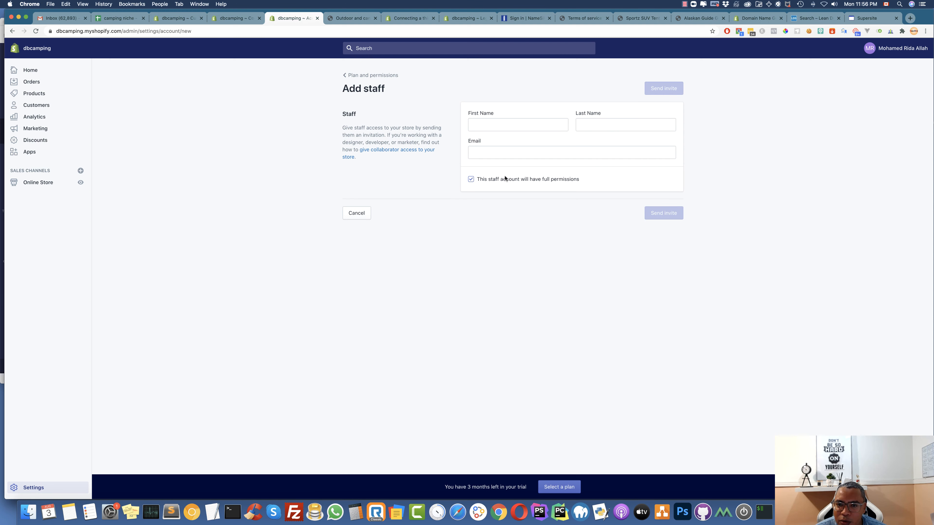
left_click(515, 125)
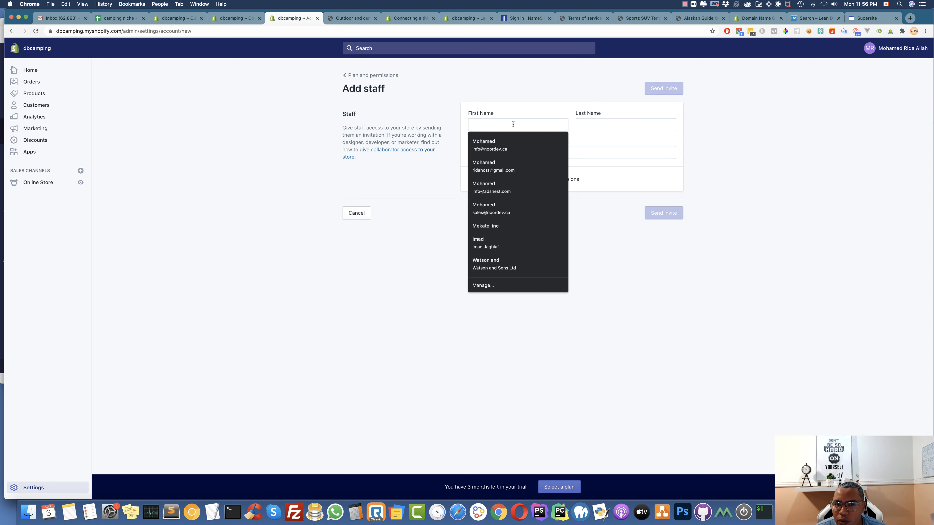
left_click(505, 143)
left_click(470, 179)
left_click(471, 180)
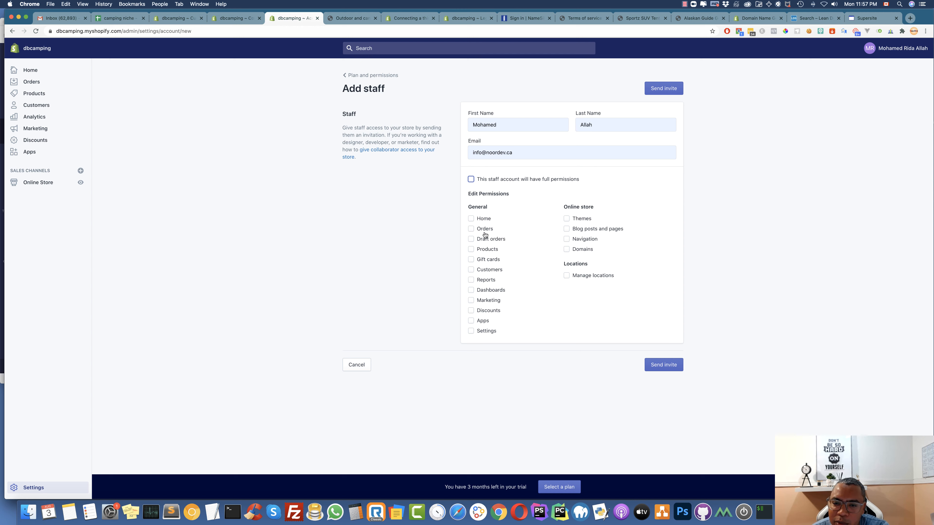
left_click(471, 229)
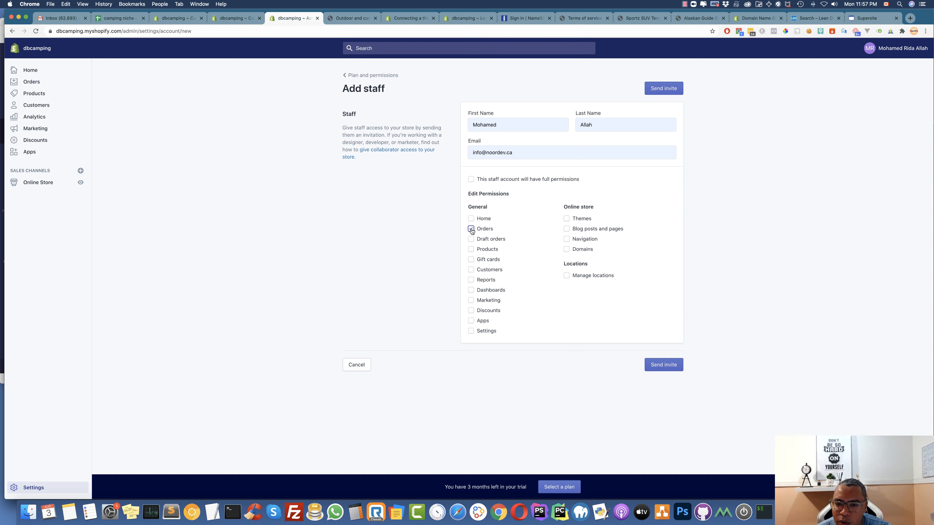
left_click(472, 250)
left_click(471, 270)
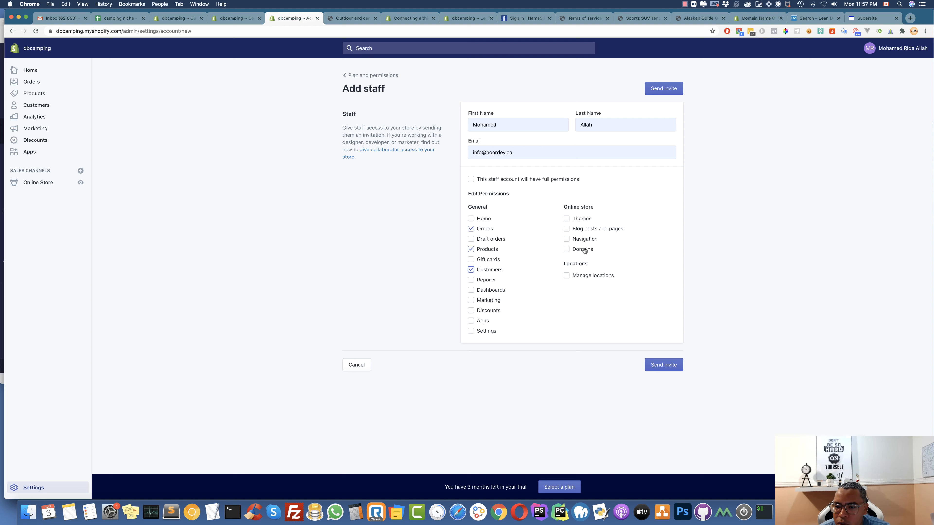
left_click(568, 250)
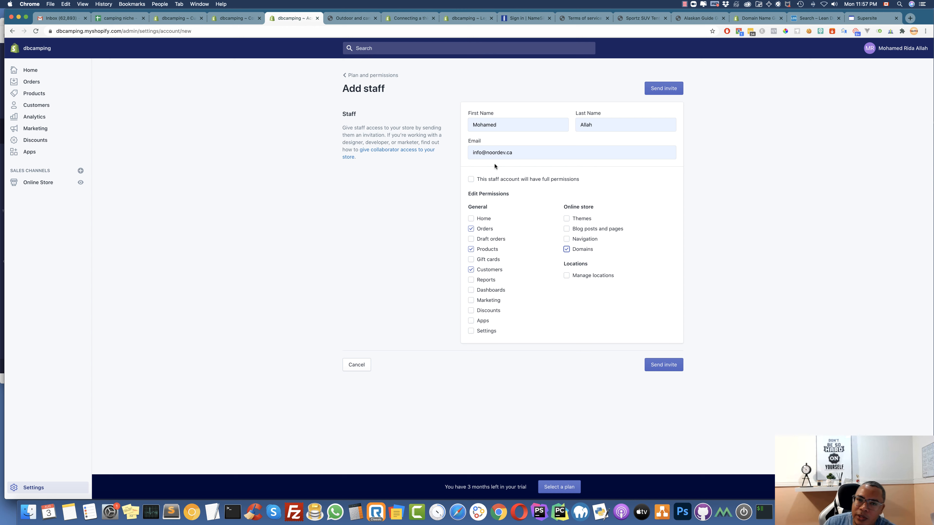
triple_click(512, 155)
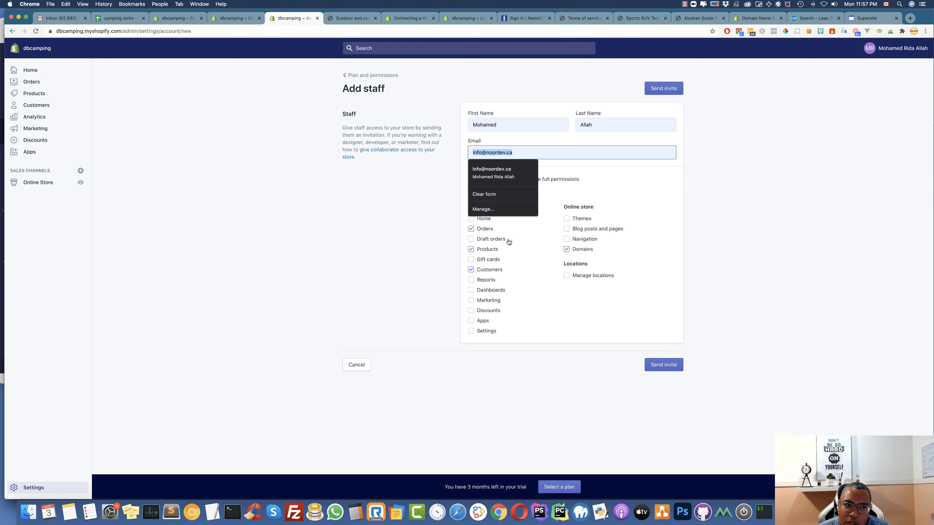
key("Right")
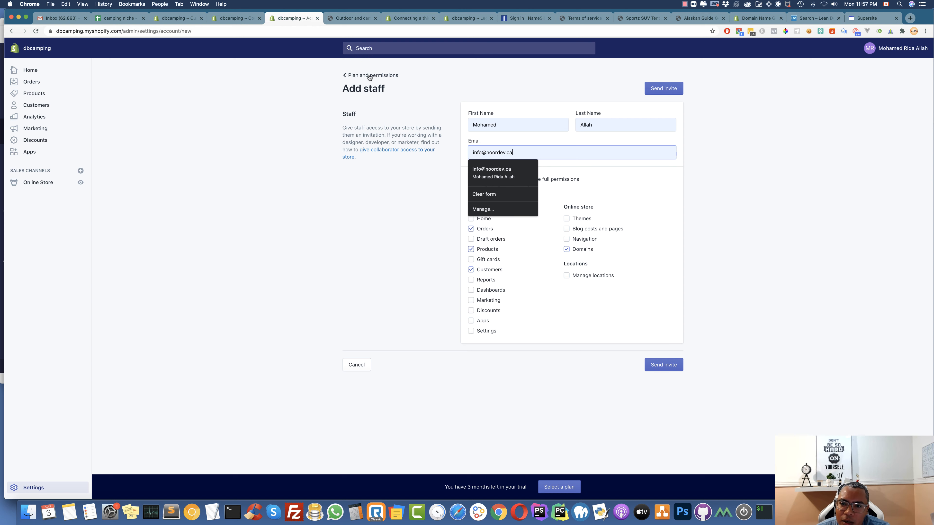
left_click(398, 196)
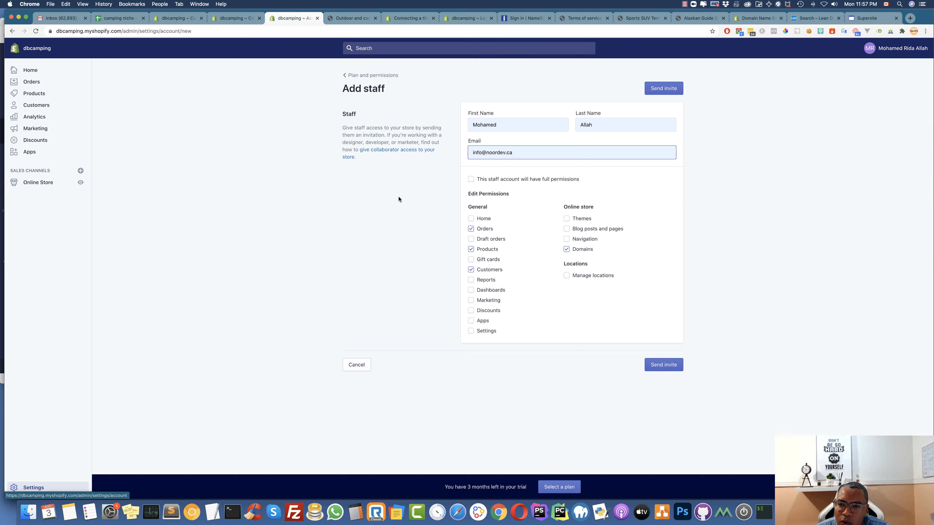
left_click(471, 179)
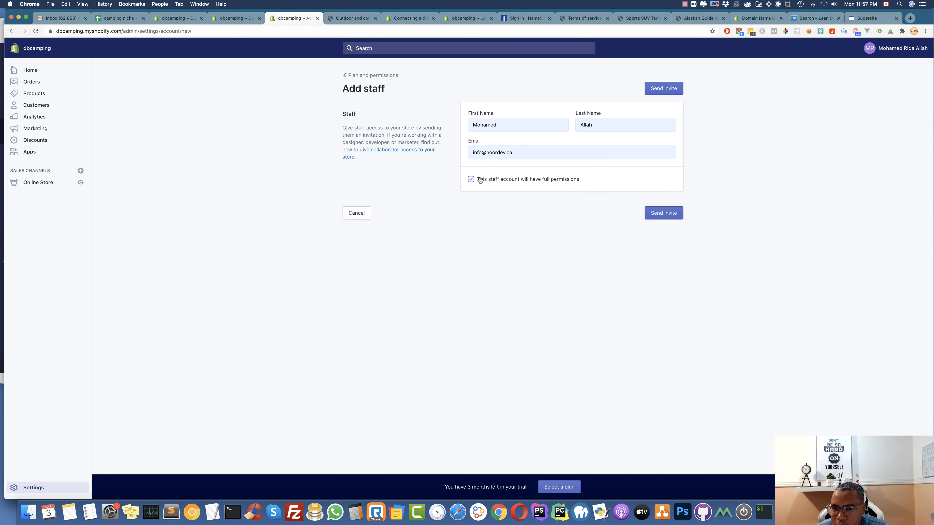
left_click(480, 180)
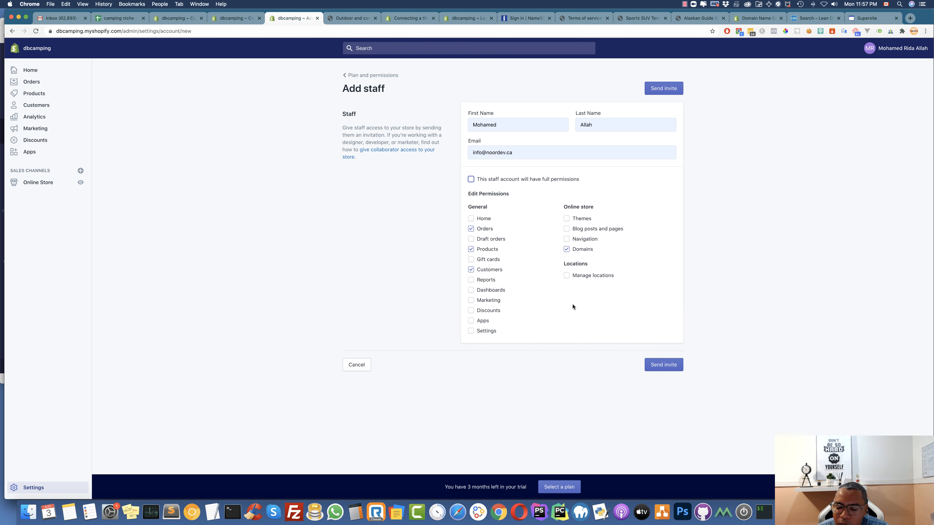
left_click(472, 180)
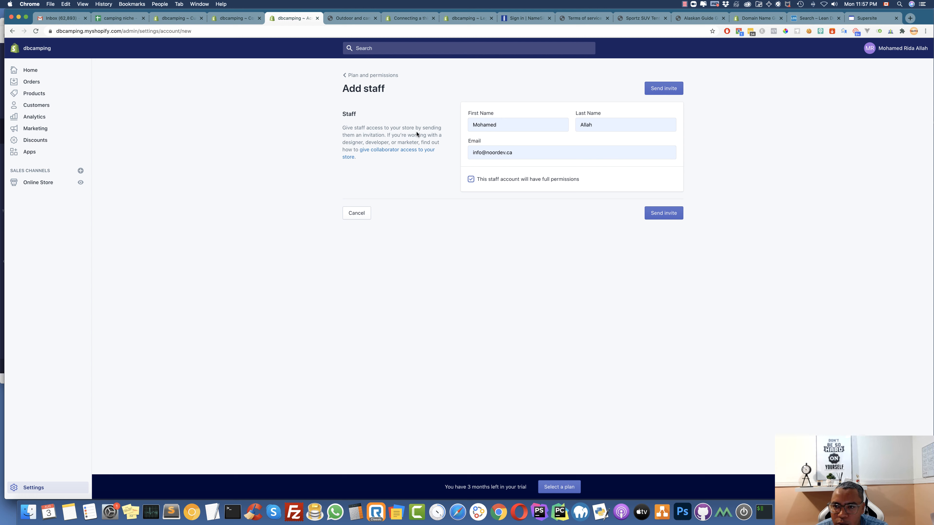
left_click(364, 77)
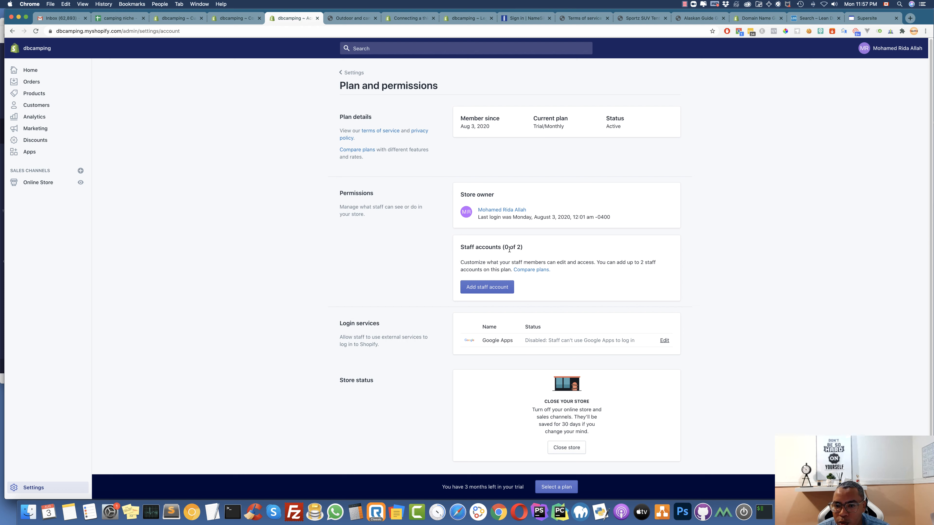
Note the 0 of 2 staff accounts, review Billing, then open Legal's refund and privacy policies
left_click_drag(482, 247, 533, 251)
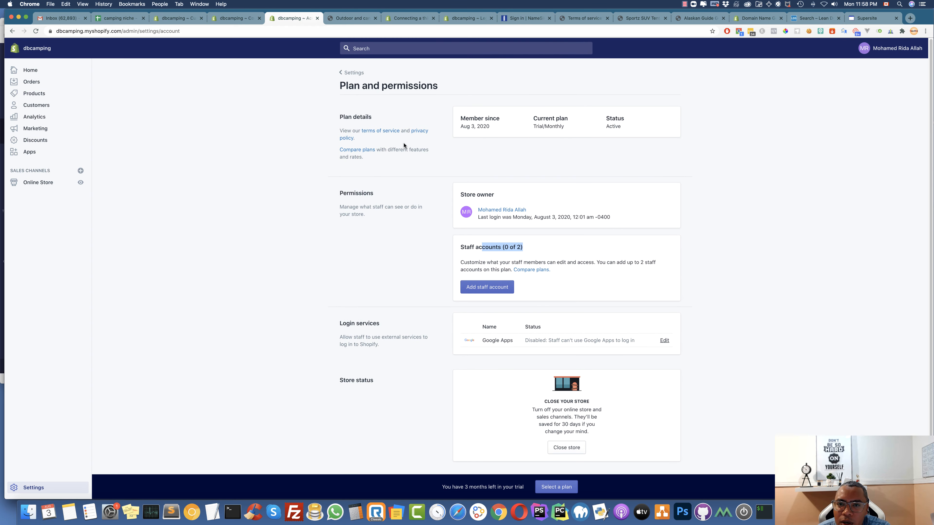
left_click(352, 72)
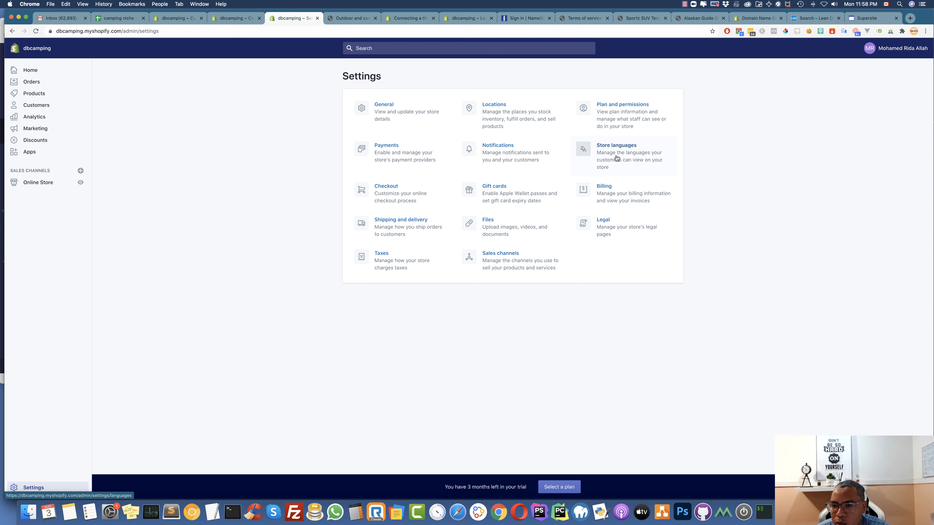
left_click(608, 191)
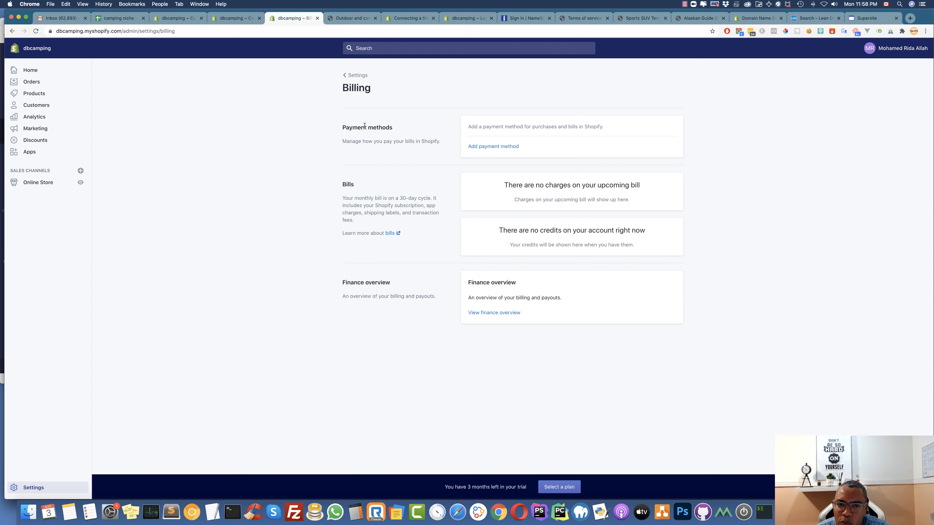
left_click(355, 76)
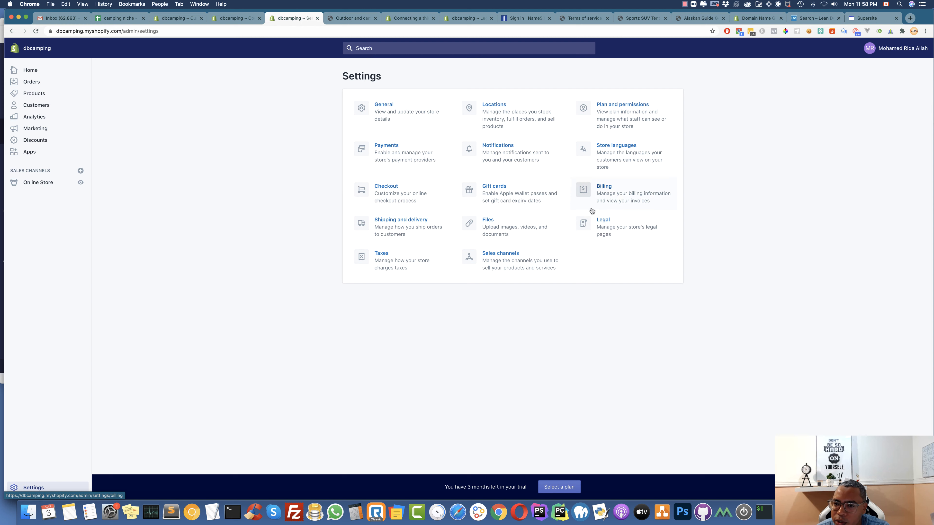
left_click(606, 225)
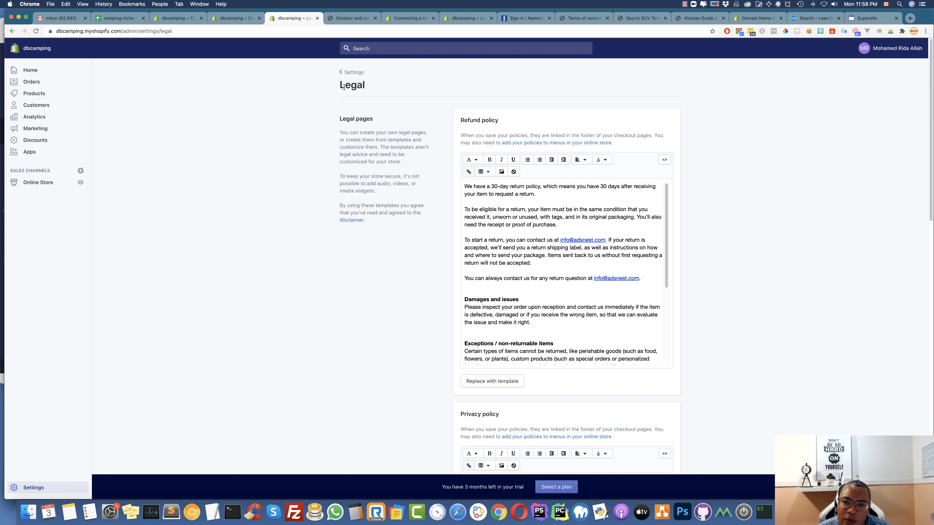
Browse Locations and Files, then open Sales channels listing only Online Store with 5 products
left_click(352, 72)
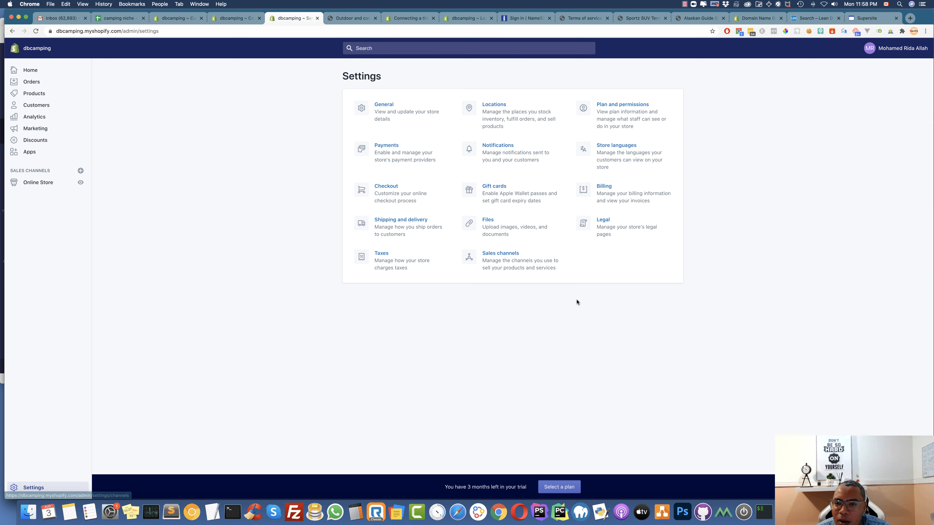
left_click(507, 115)
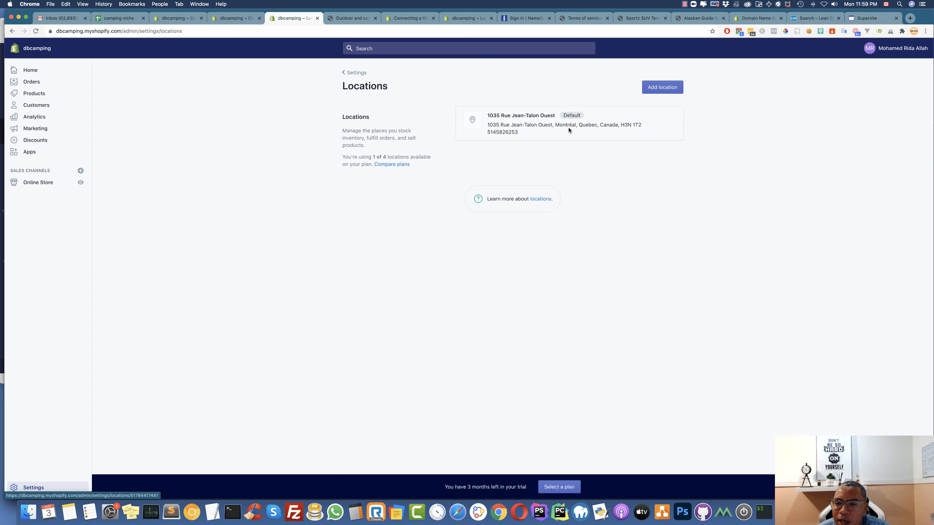
left_click(354, 73)
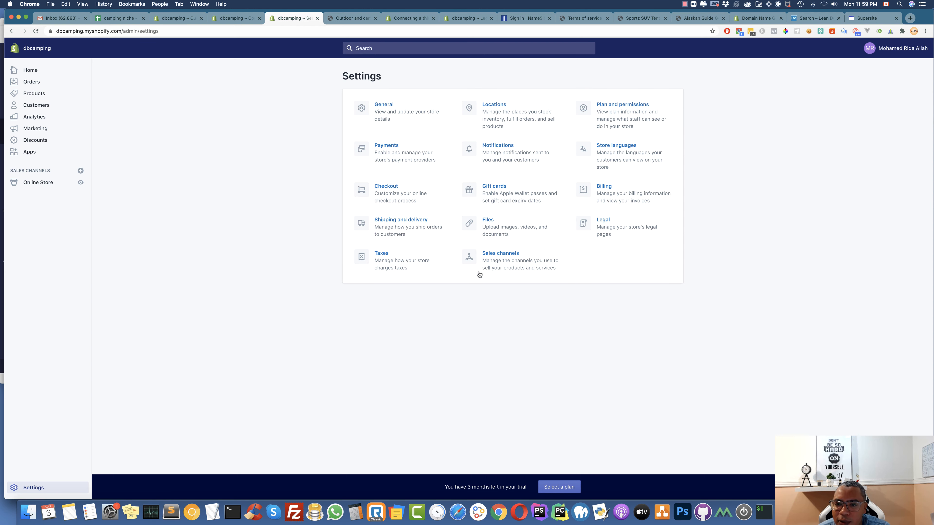
left_click(491, 220)
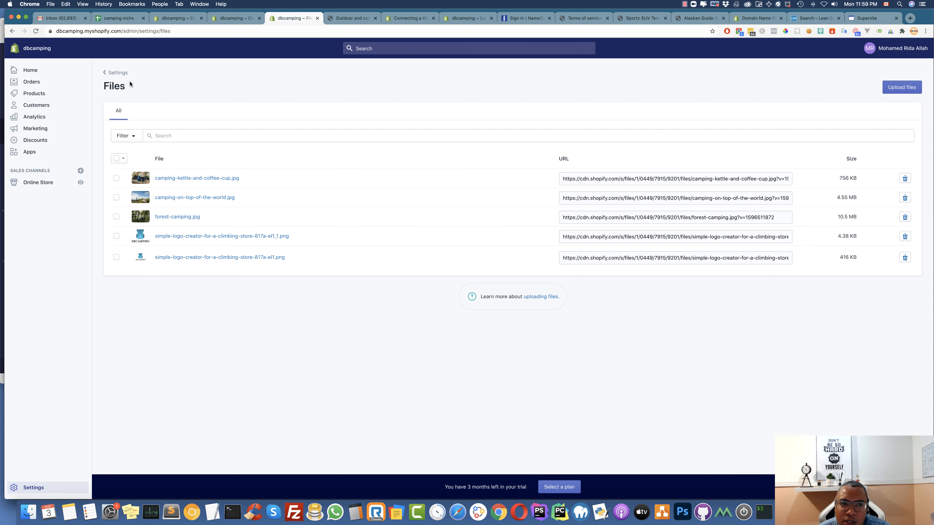
left_click(117, 73)
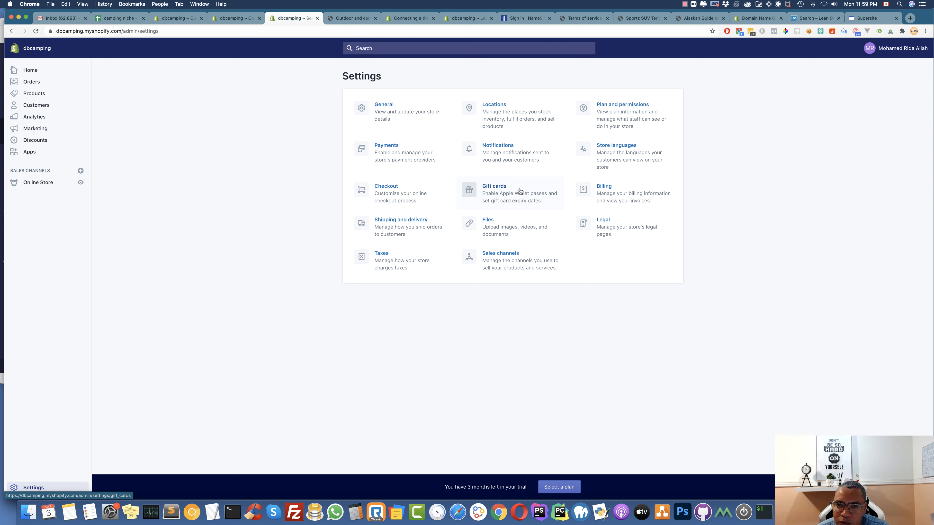
left_click(501, 260)
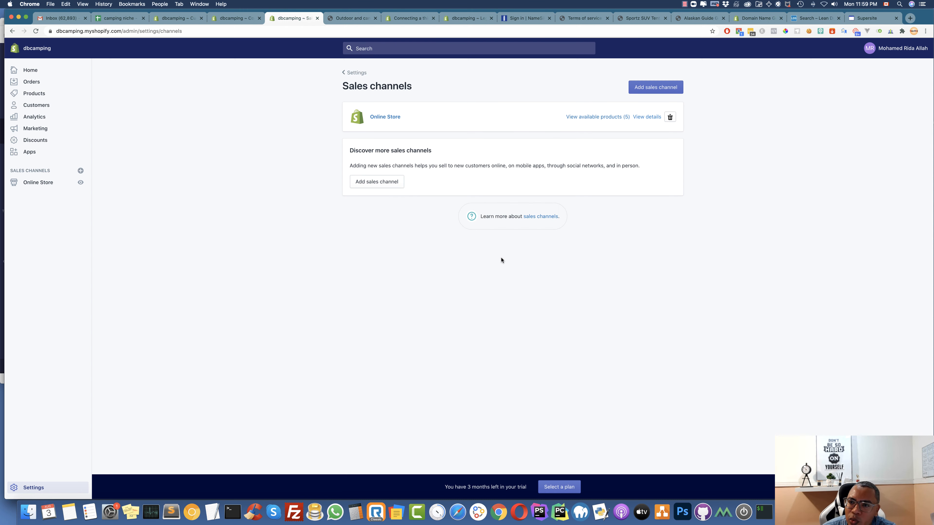
Look through the available sales channels, including Instagram, without adding any, then return to Settings
left_click(657, 88)
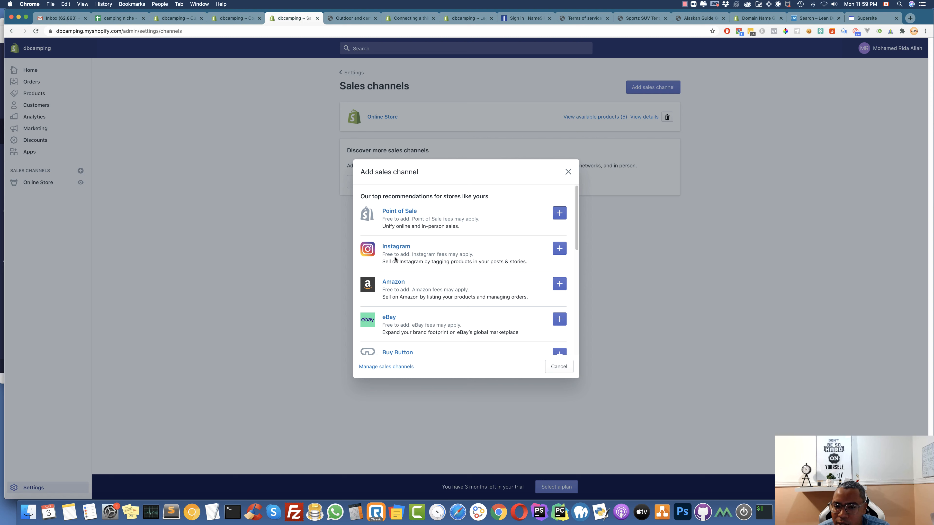
left_click_drag(391, 254, 435, 262)
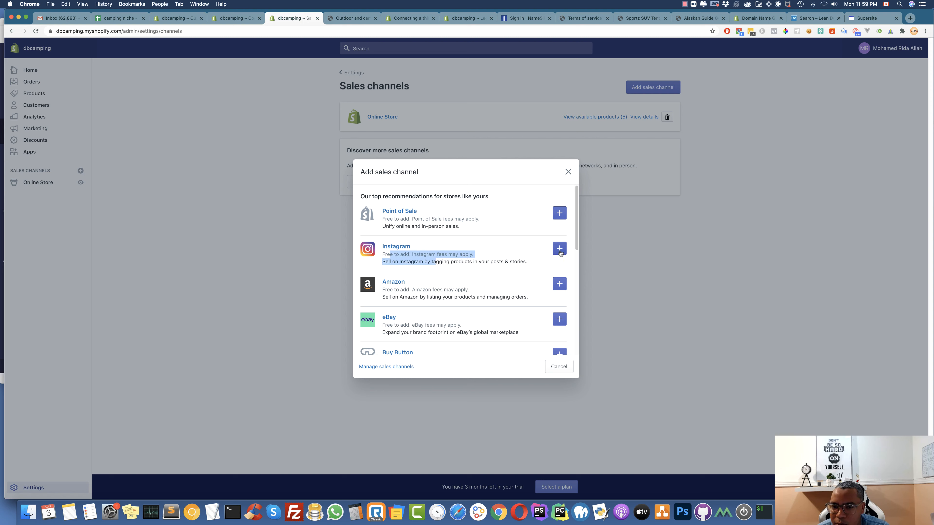
scroll(522, 283, "down", 3)
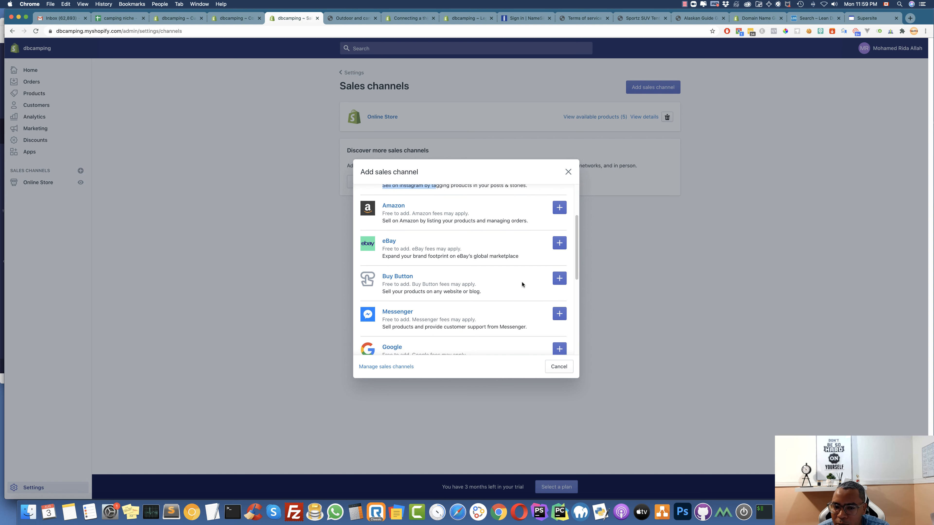
scroll(452, 276, "down", 5)
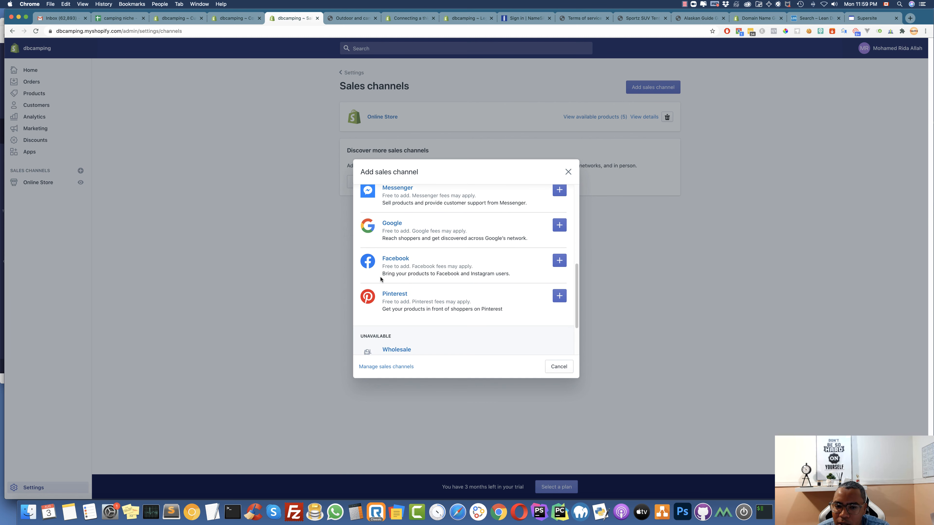
scroll(426, 289, "down", 3)
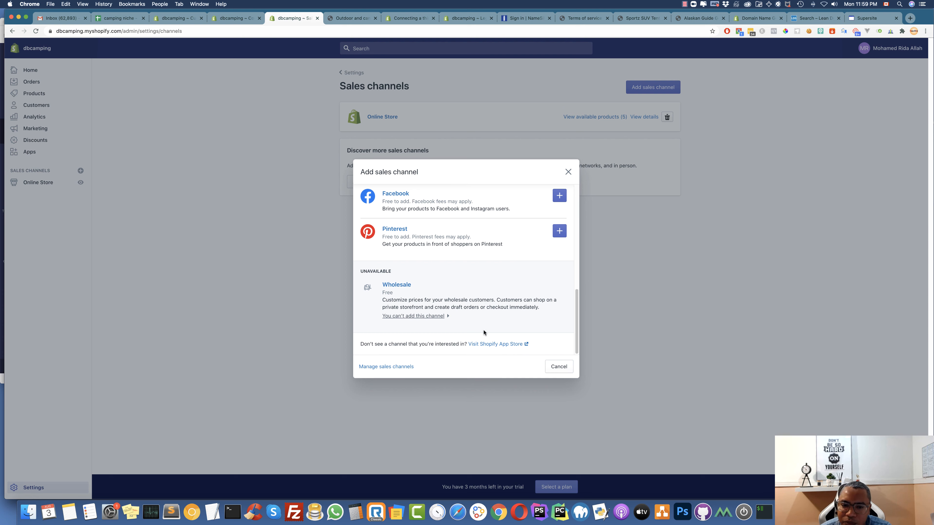
left_click(568, 172)
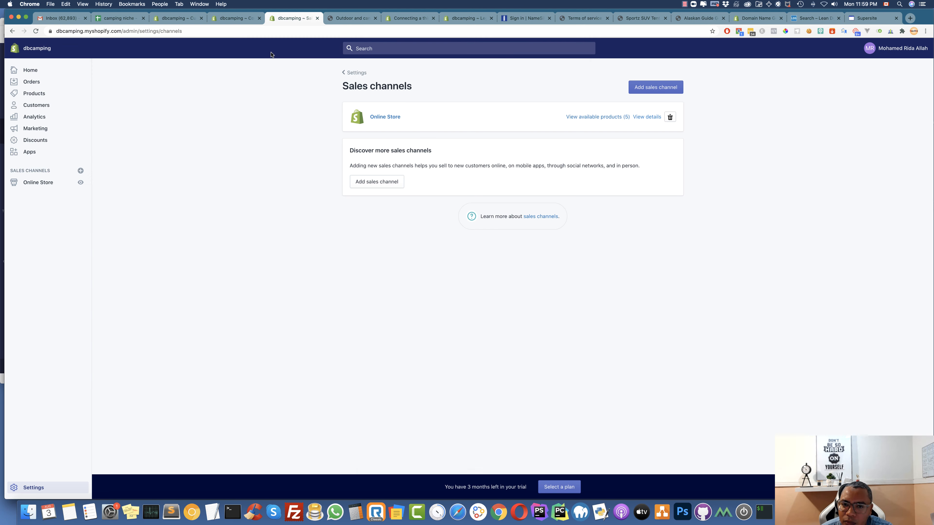
left_click(354, 73)
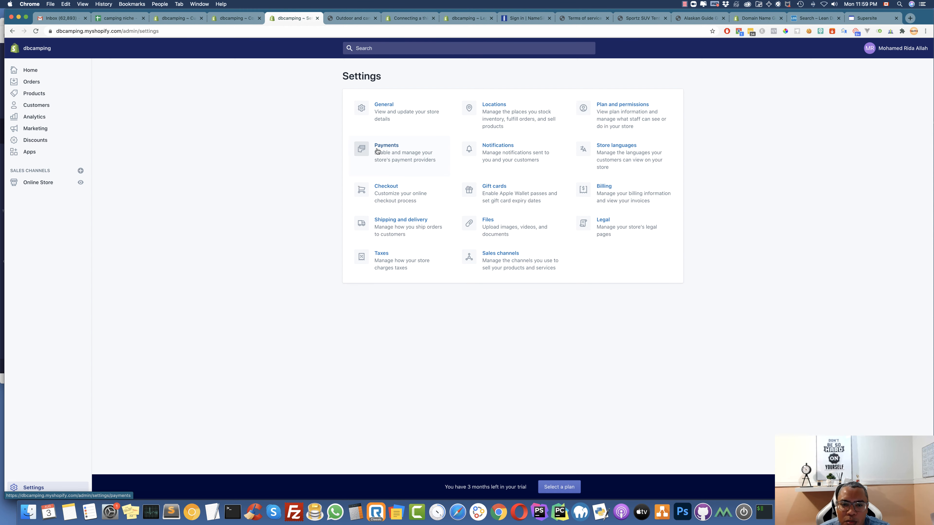
In Checkout settings, choose 'Accounts are optional' and set Company name to Optional, then save
left_click(383, 191)
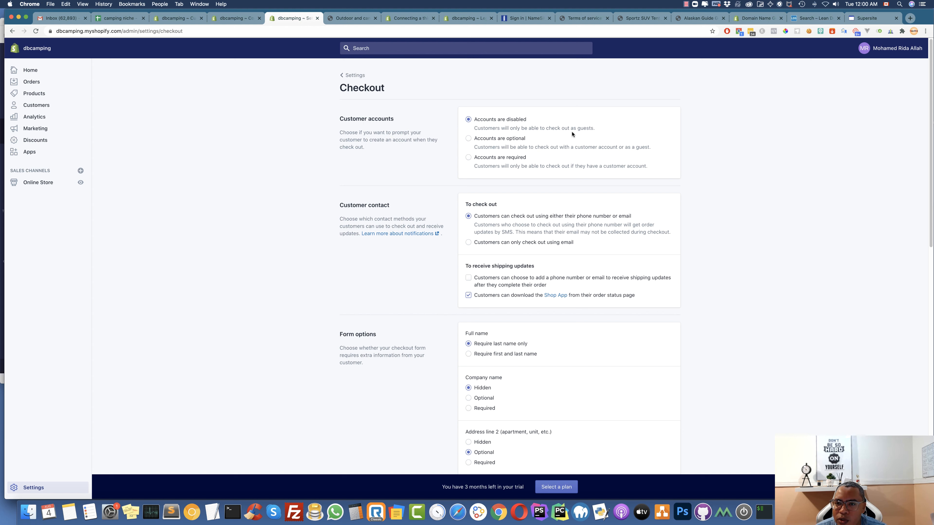
left_click(490, 139)
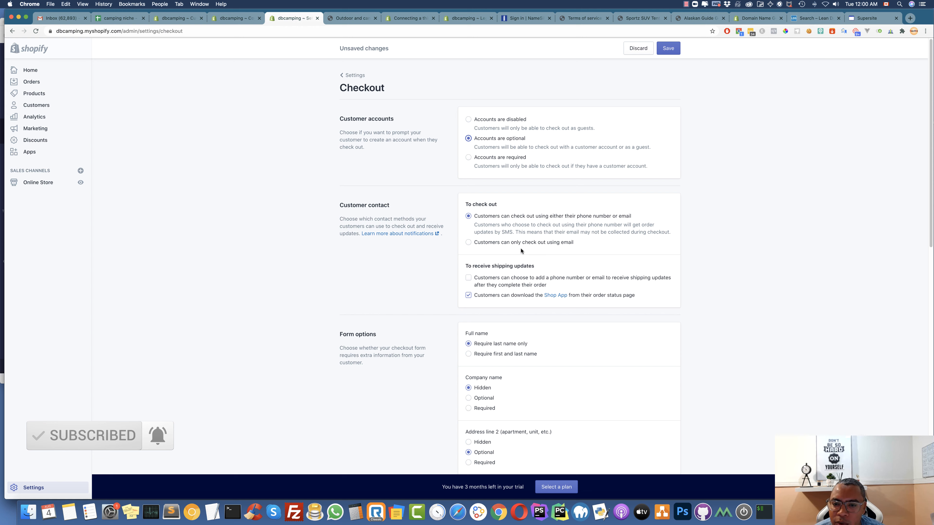
scroll(521, 249, "down", 3)
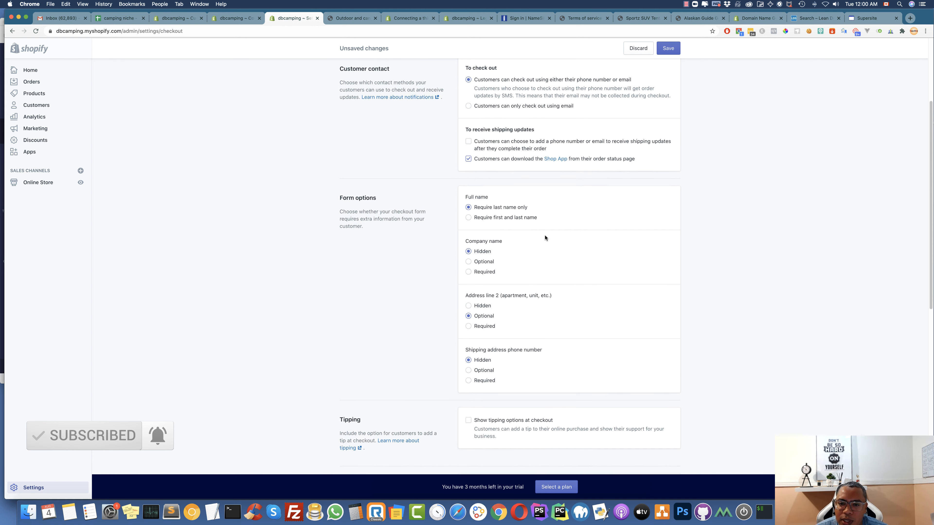
scroll(532, 259, "down", 2)
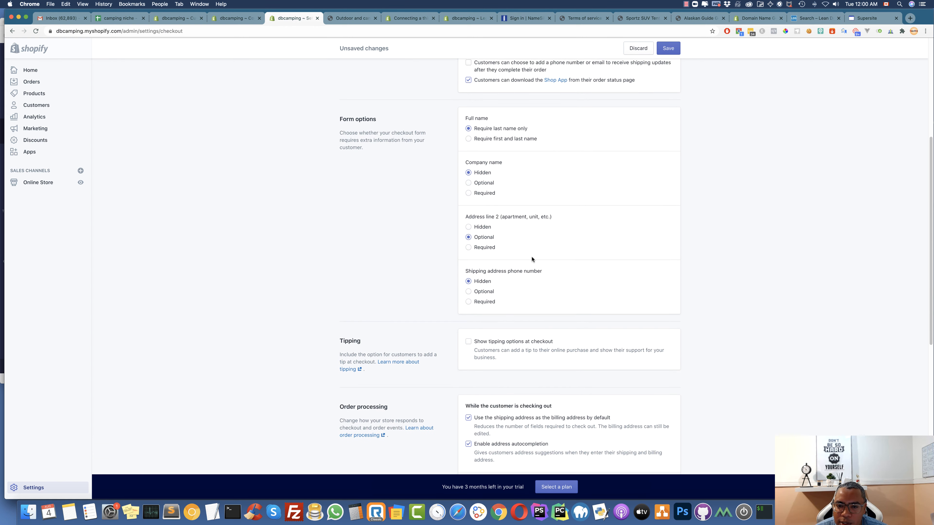
left_click(480, 177)
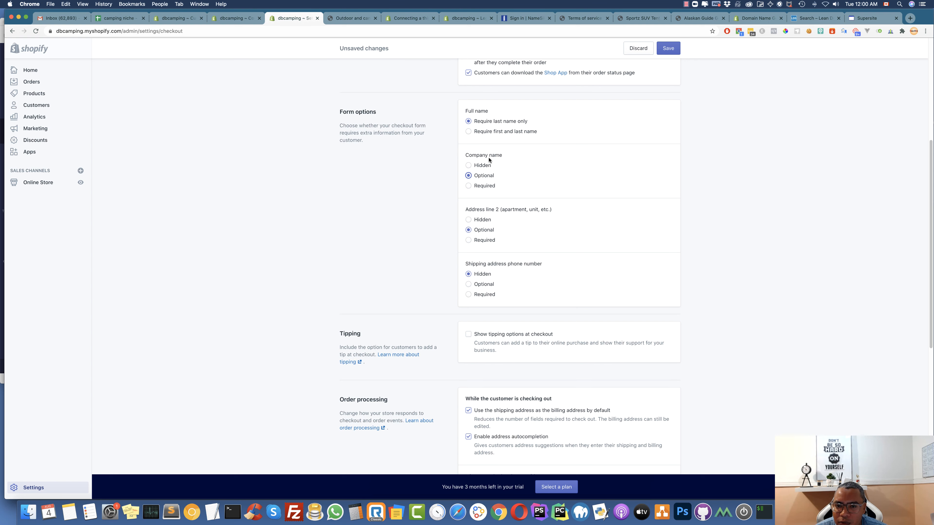
scroll(509, 243, "down", 4)
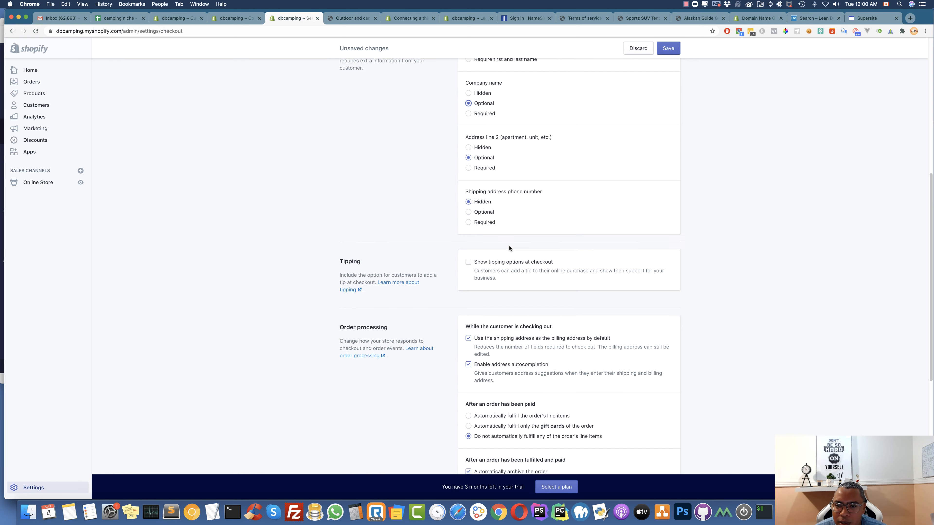
scroll(510, 233, "down", 2)
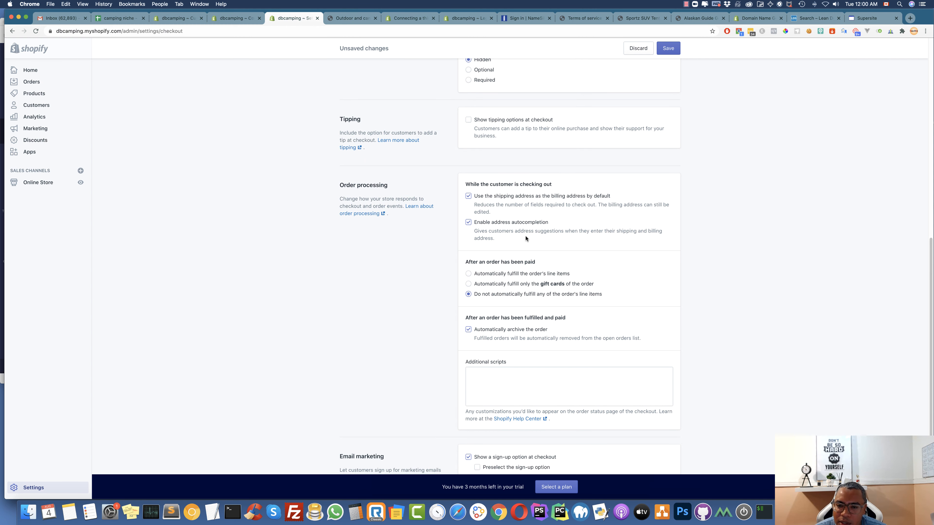
scroll(525, 235, "down", 1)
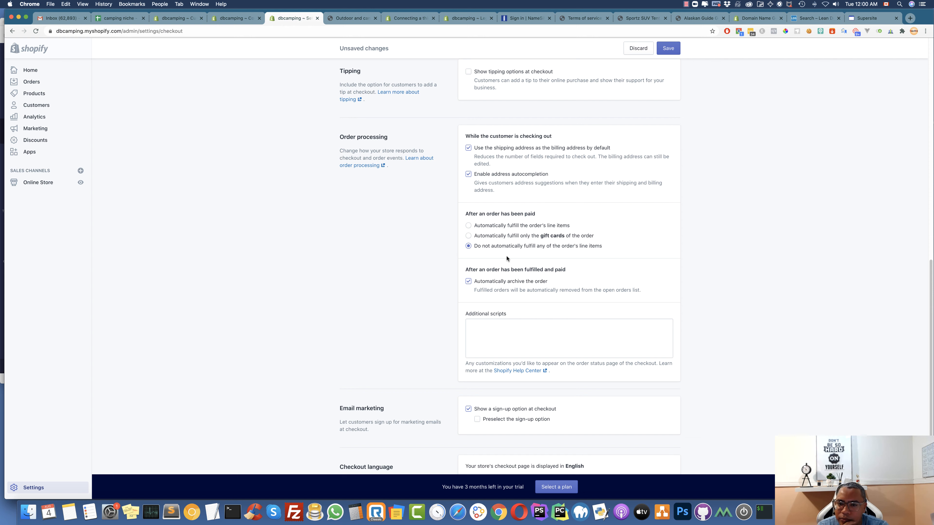
scroll(525, 359, "down", 1)
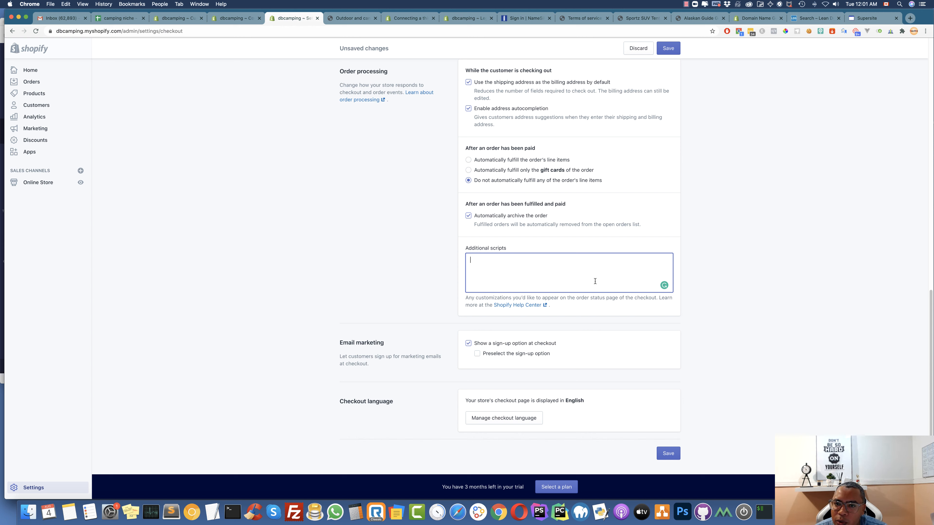
left_click(668, 453)
scroll(386, 181, "up", 15)
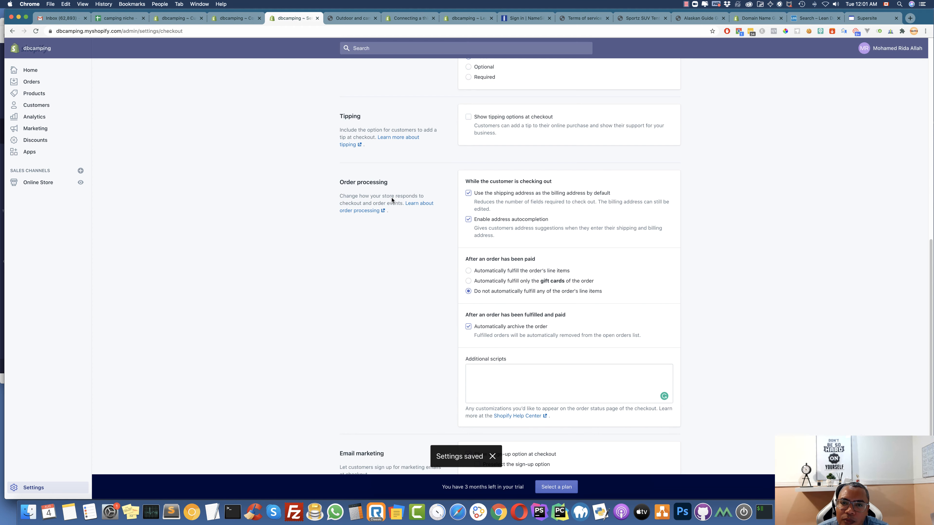
Open the General shipping rates profile under Shipping and delivery settings
left_click(352, 80)
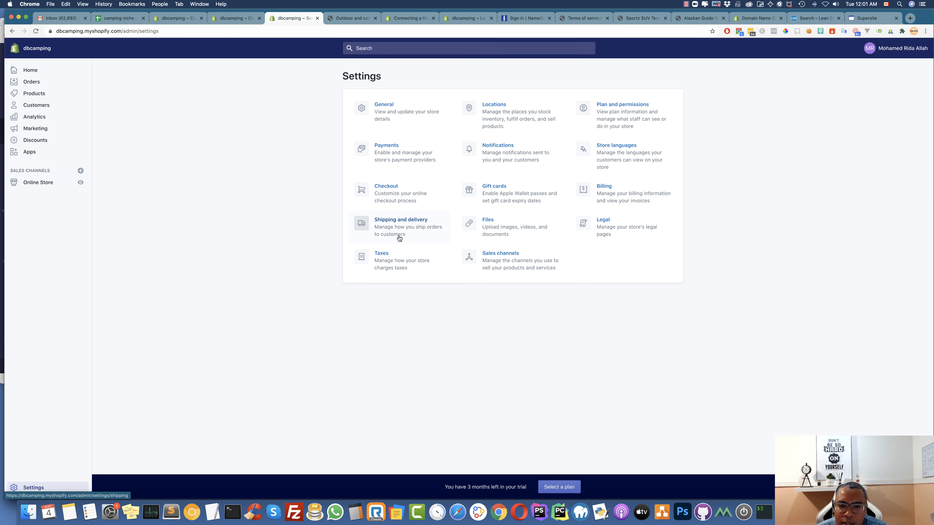
left_click(401, 223)
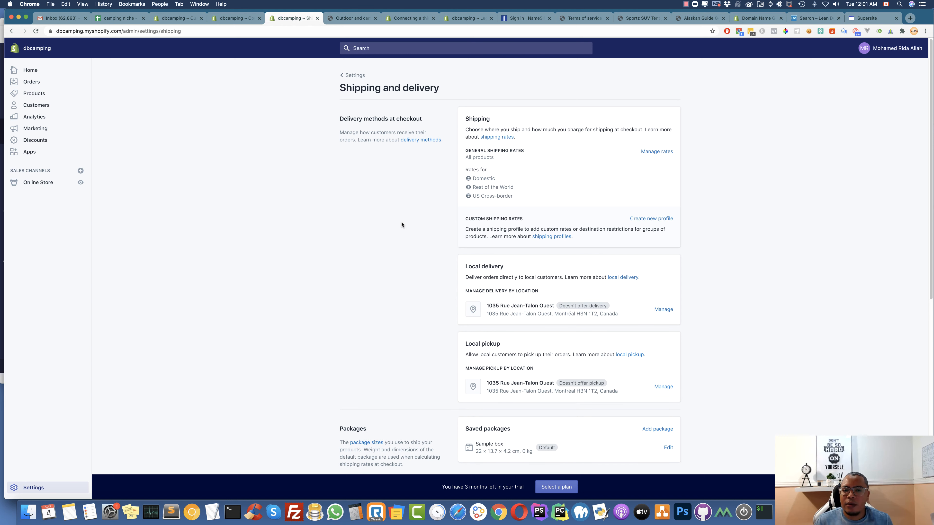
scroll(597, 216, "down", 3)
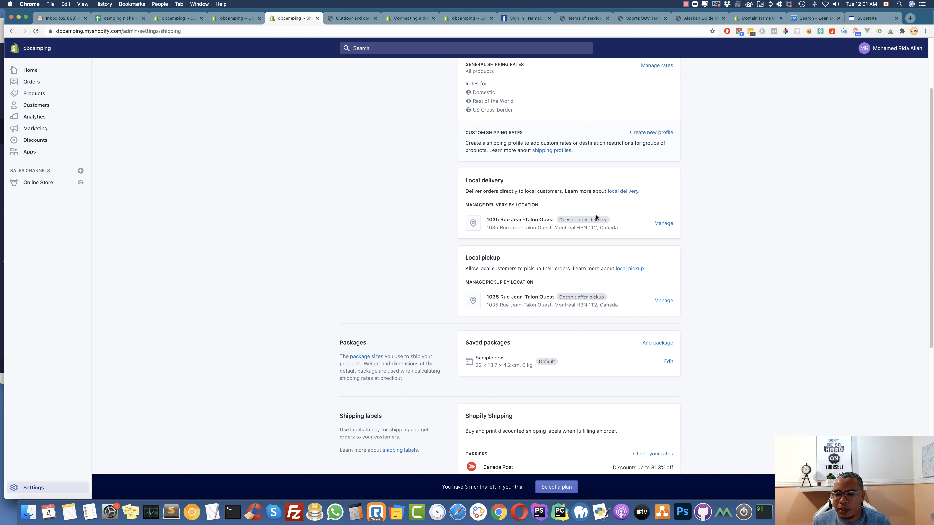
left_click(658, 67)
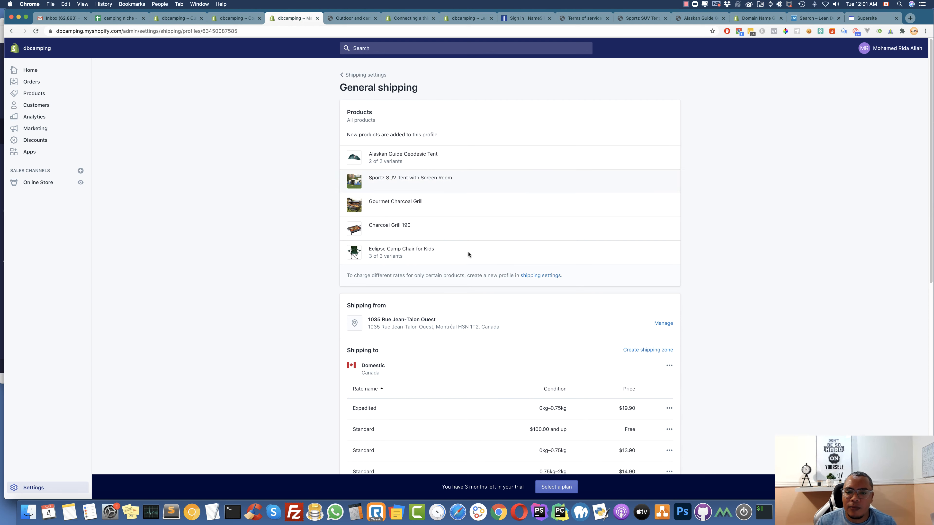
Inspect the US Cross-border Expedited rate without changing it, then return to the Settings overview
scroll(439, 310, "down", 5)
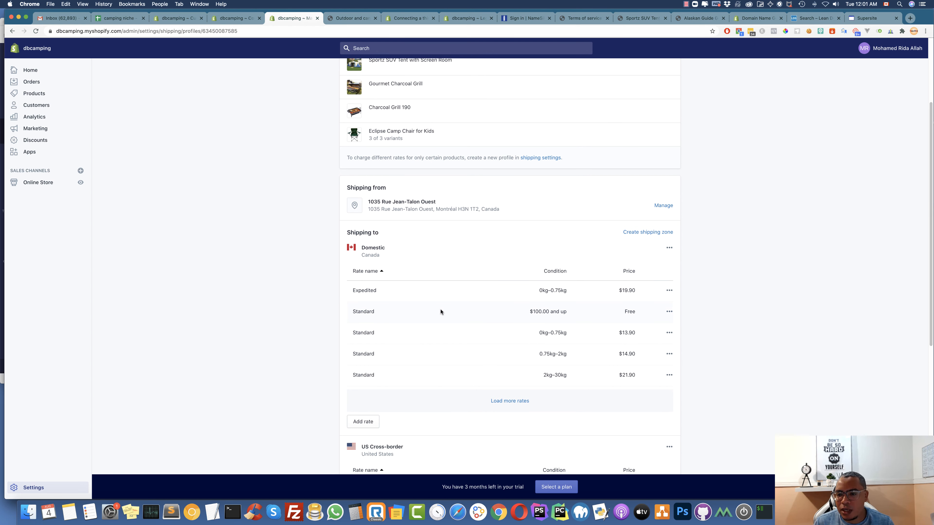
scroll(441, 312, "down", 3)
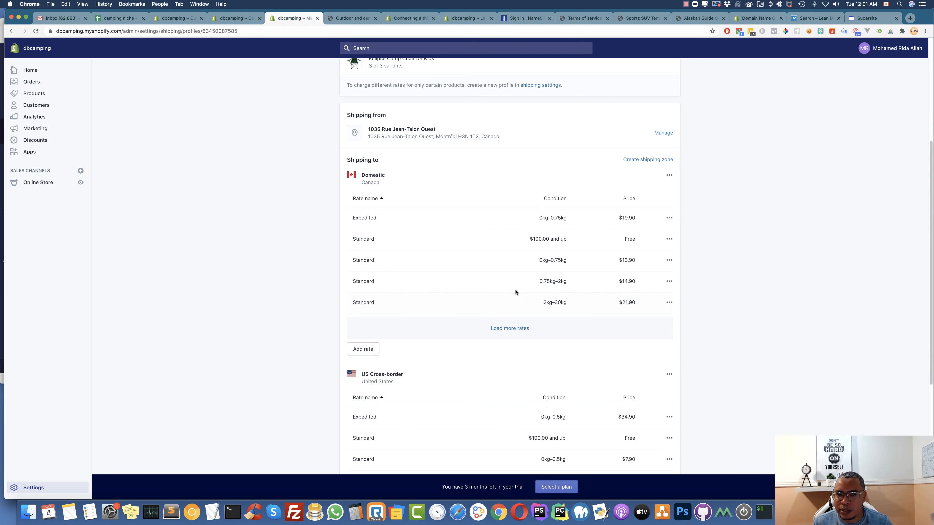
scroll(533, 199, "down", 6)
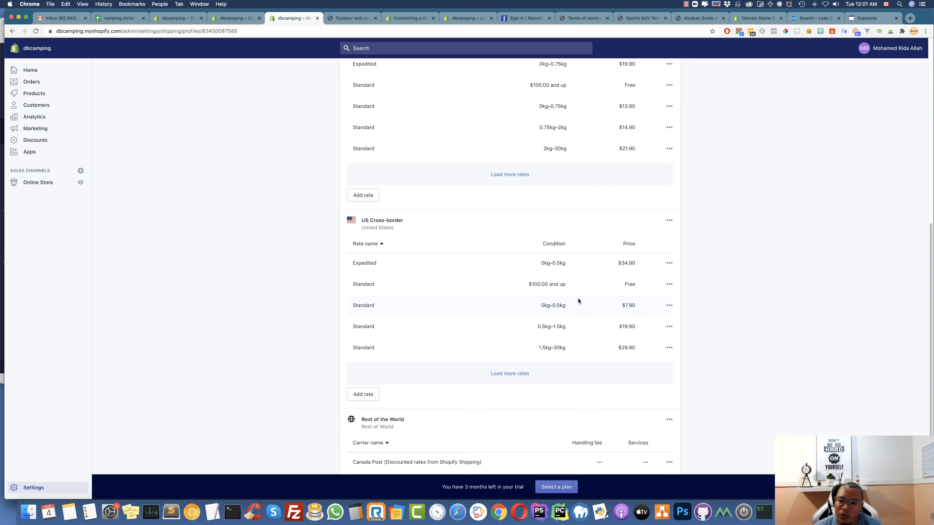
left_click(669, 263)
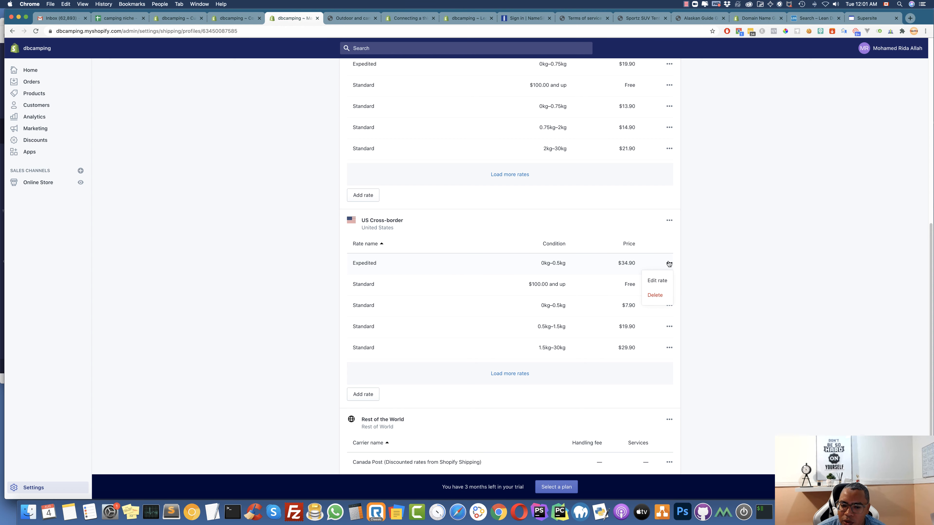
left_click(657, 281)
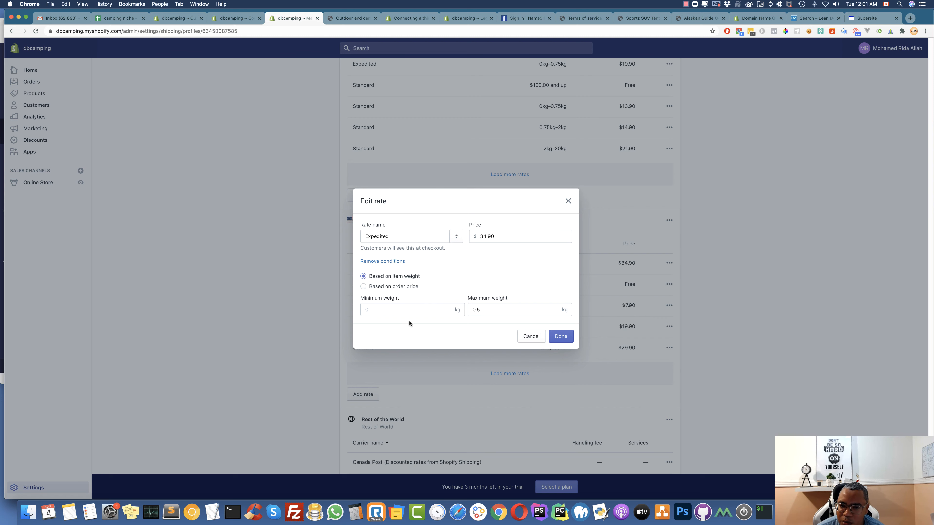
left_click(532, 336)
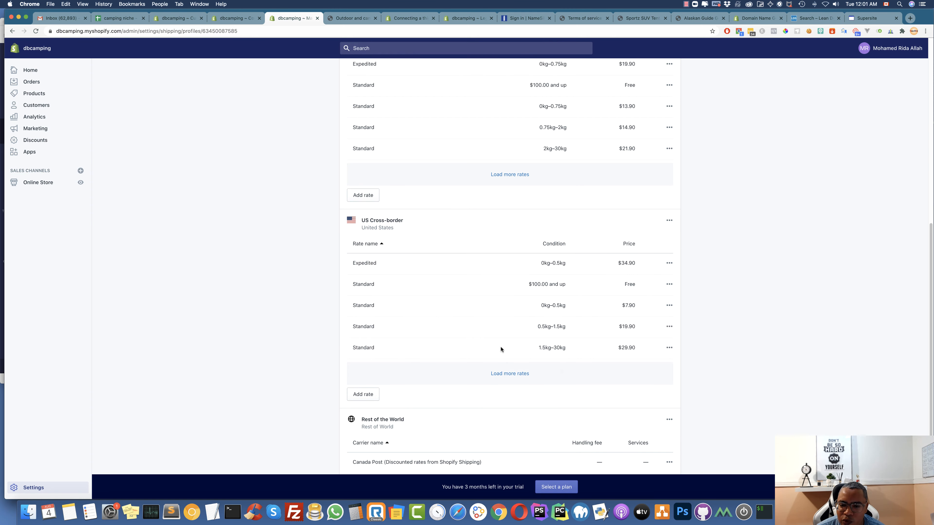
scroll(501, 353, "down", 2)
scroll(500, 357, "up", 10)
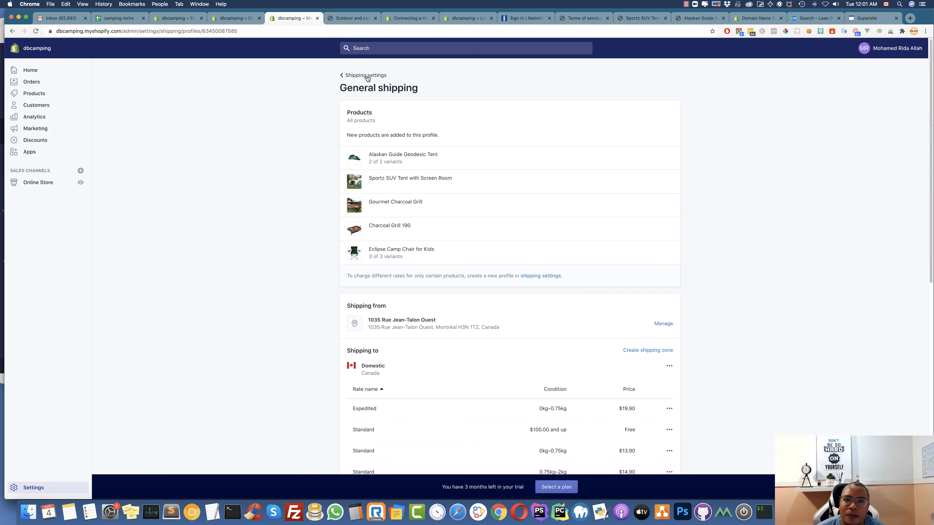
left_click(366, 76)
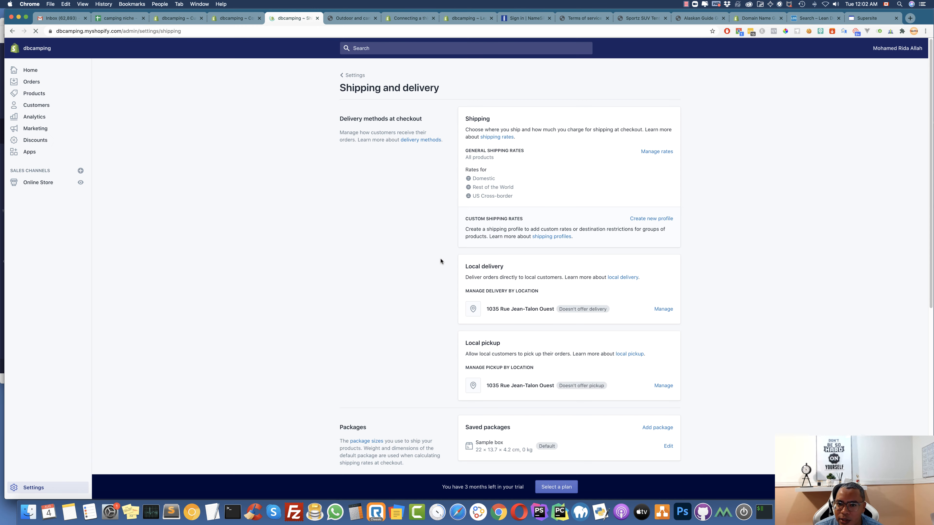
left_click(356, 76)
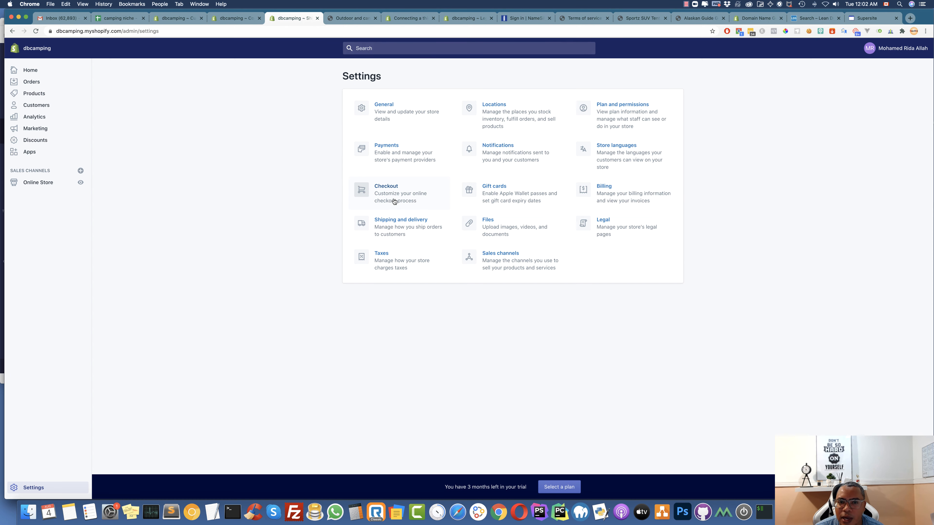
Review Payment providers: Shopify Payments at 2.4% + $0.30 per card charge, and PayPal Express Checkout
left_click(389, 148)
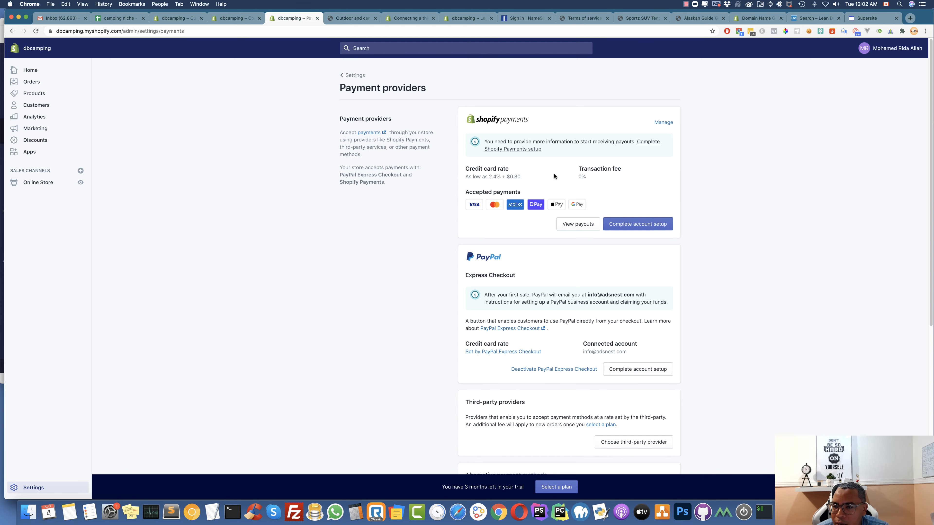
scroll(489, 176, "down", 1)
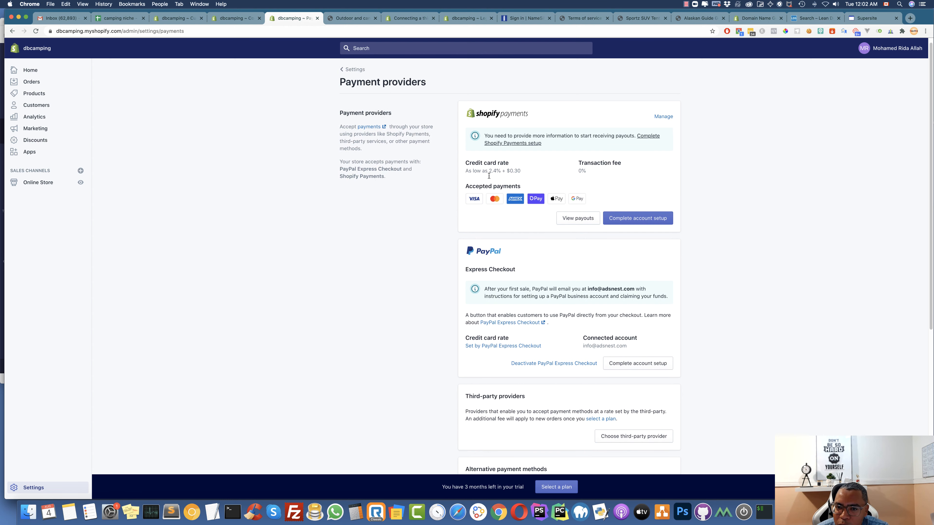
scroll(489, 176, "up", 1)
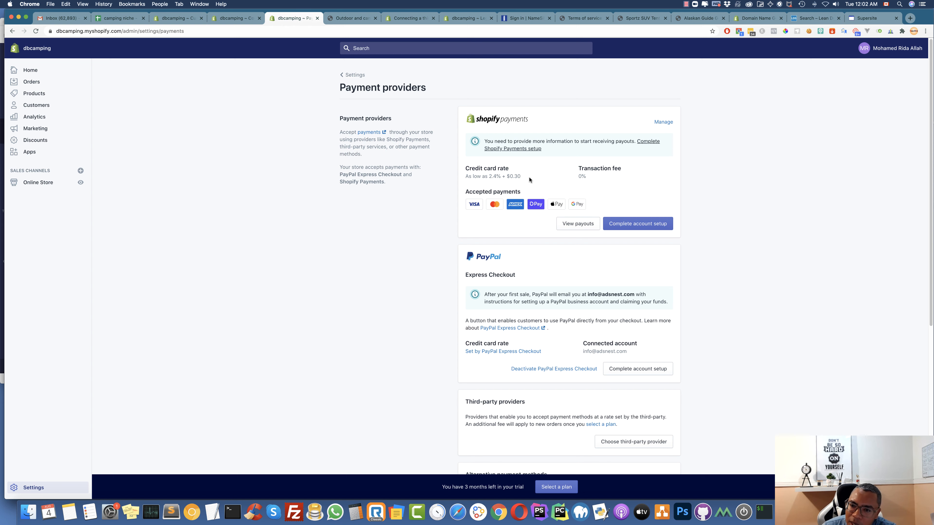
left_click_drag(527, 176, 481, 177)
scroll(497, 179, "down", 1)
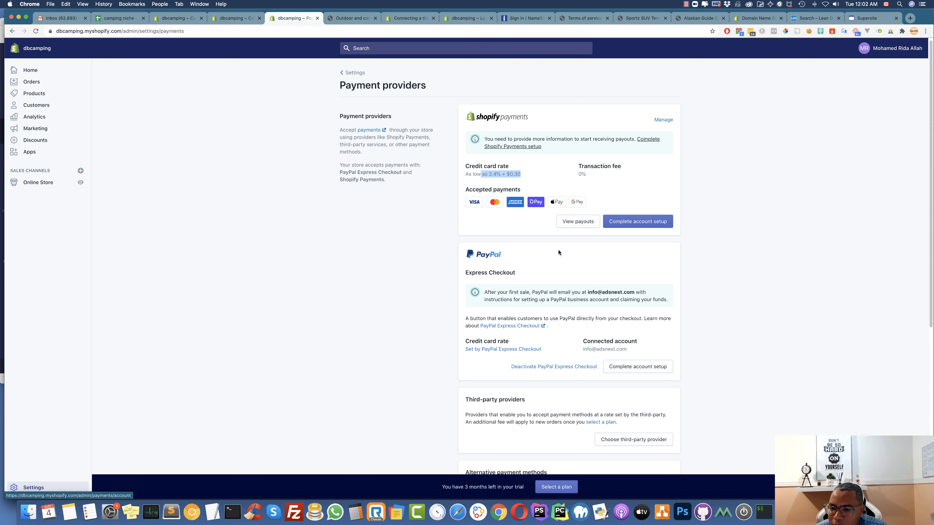
scroll(554, 252, "down", 2)
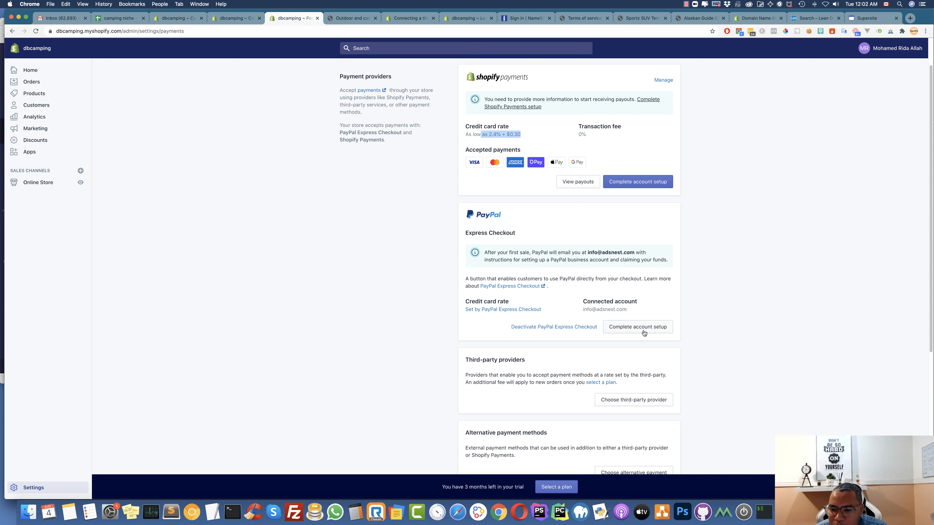
scroll(636, 346, "down", 1)
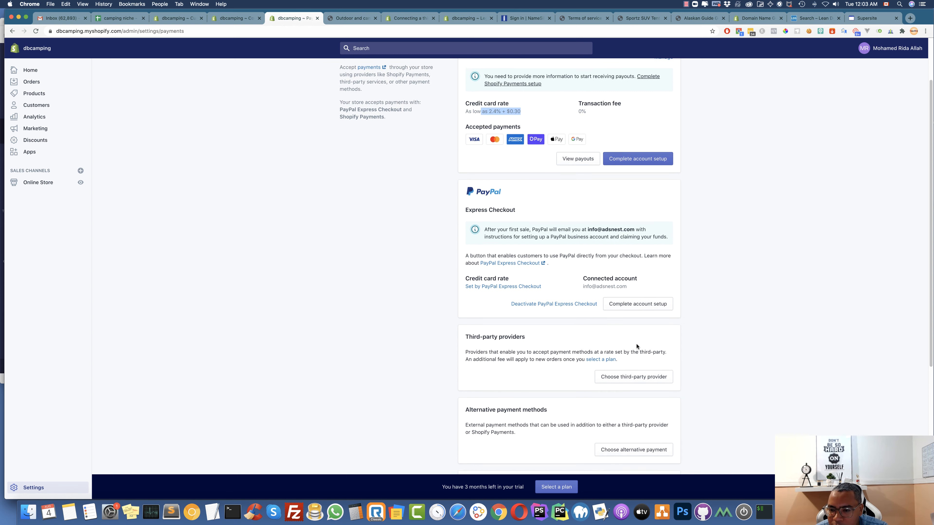
scroll(652, 285, "down", 5)
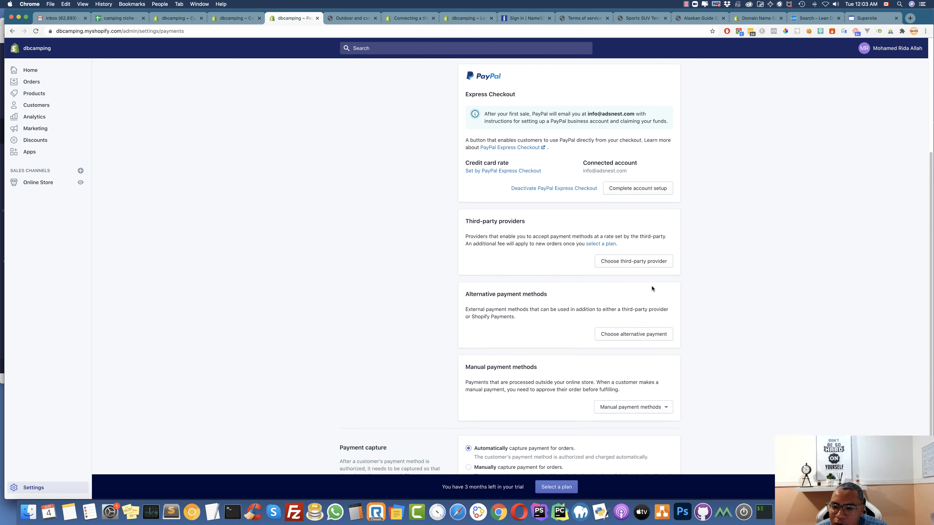
scroll(553, 267, "down", 4)
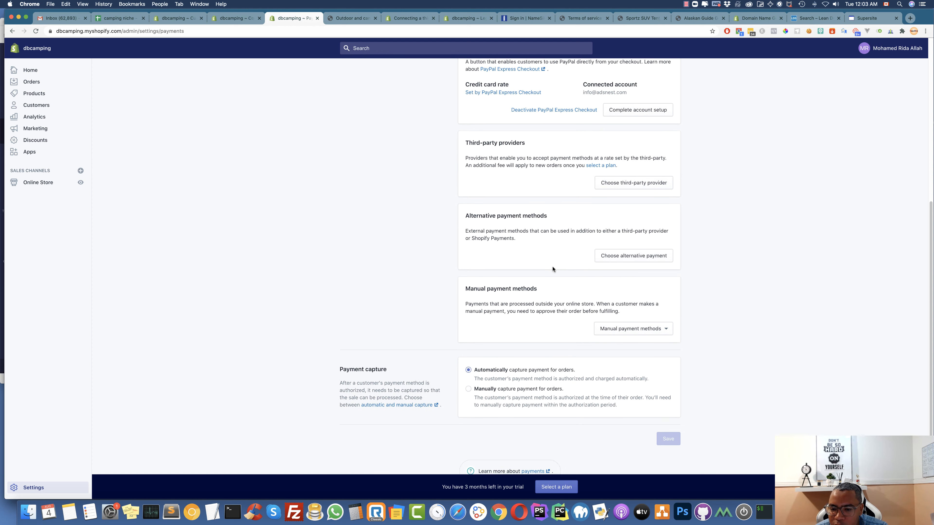
scroll(552, 268, "up", 5)
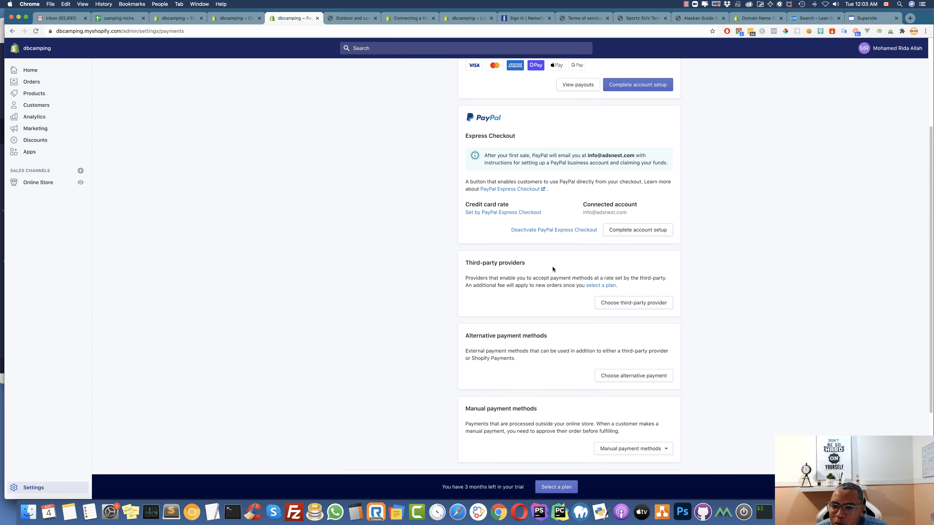
left_click(634, 303)
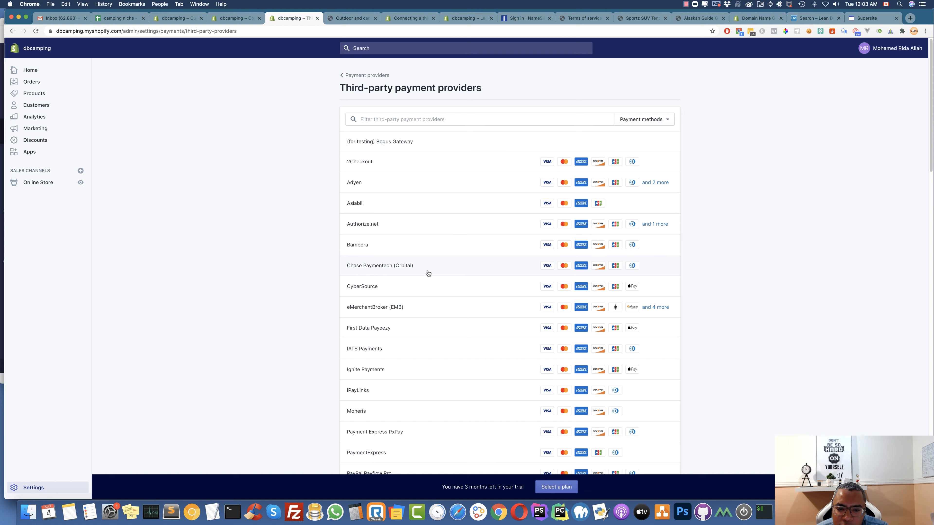
scroll(431, 274, "down", 3)
scroll(430, 275, "down", 10)
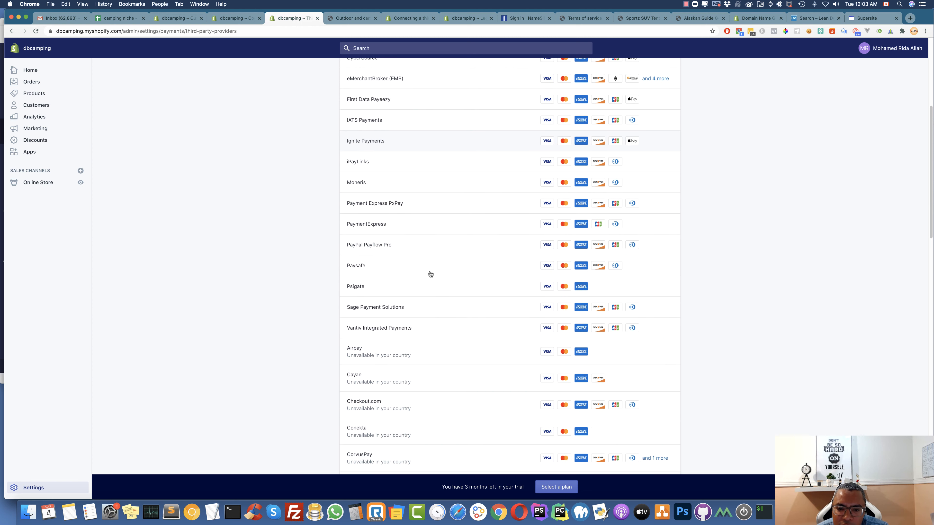
scroll(430, 275, "down", 20)
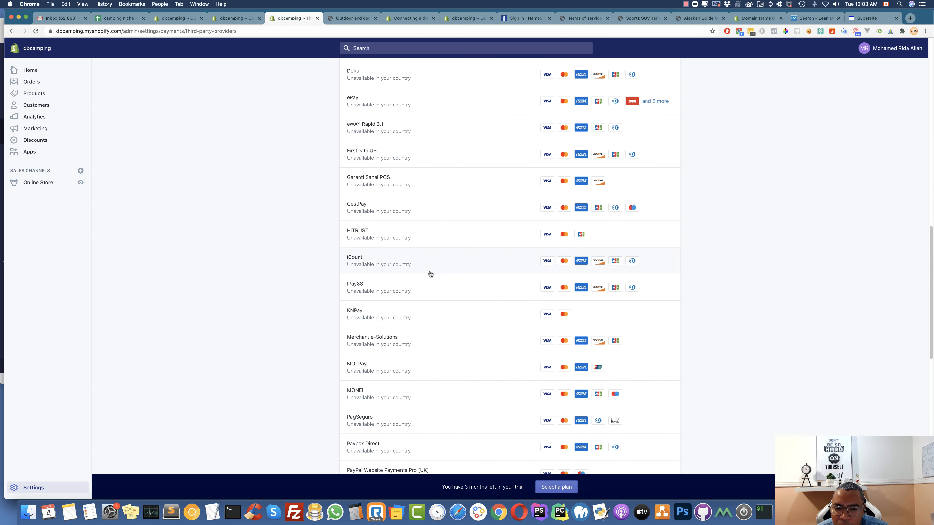
scroll(430, 274, "down", 1)
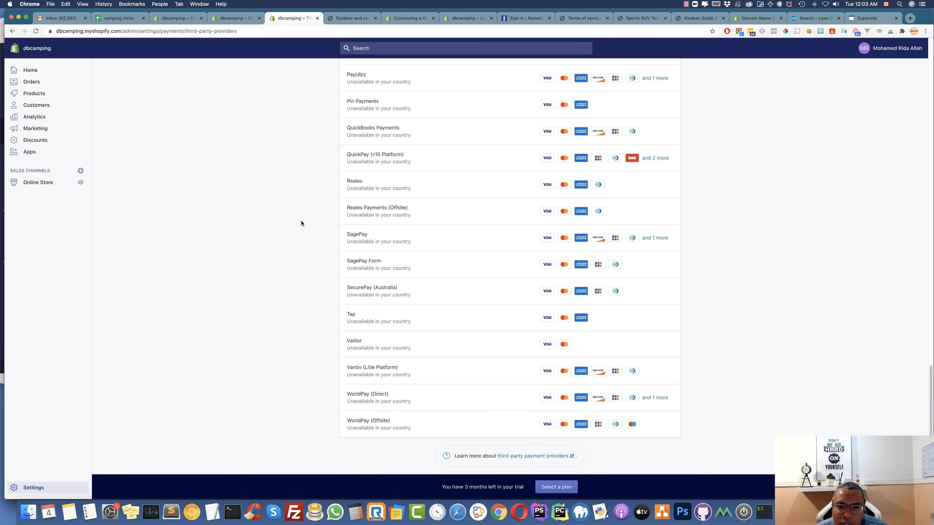
scroll(342, 223, "up", 20)
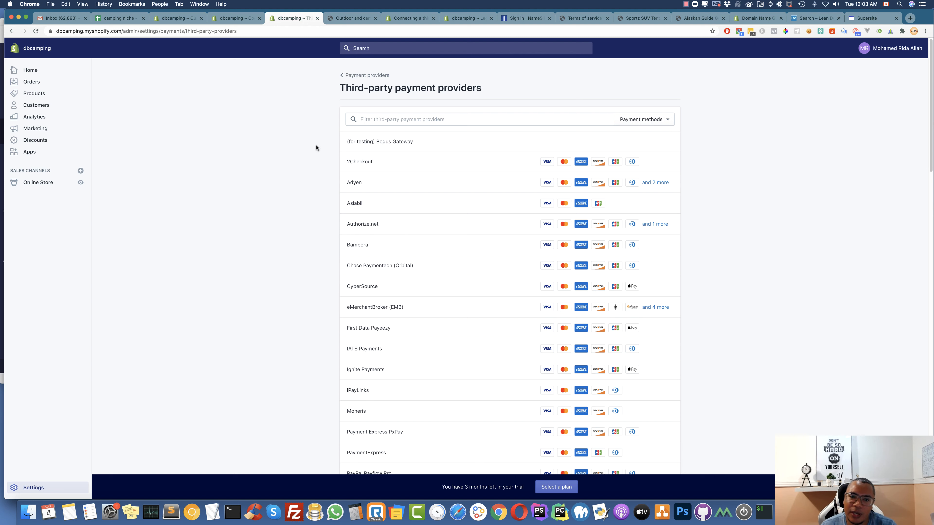
left_click(355, 78)
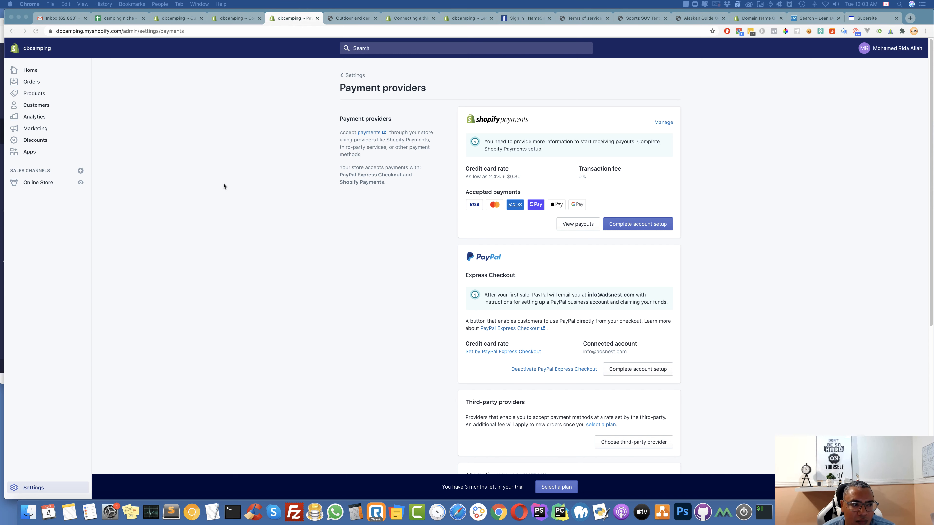
scroll(223, 186, "down", 3)
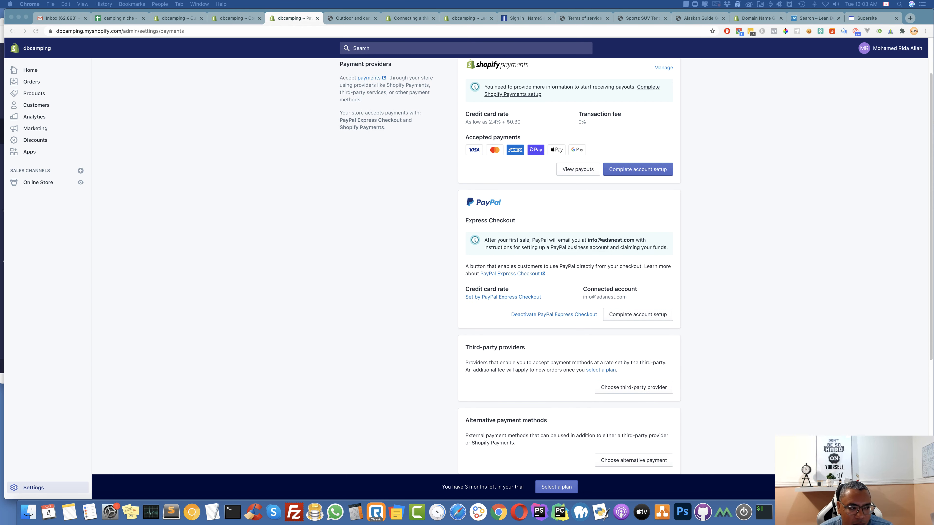
scroll(294, 240, "up", 3)
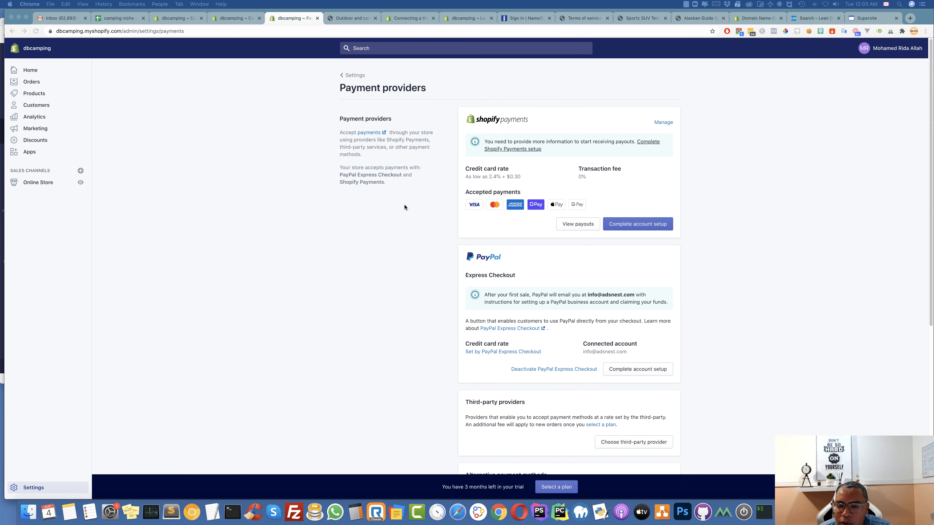
Check the Orders, Abandoned checkouts and Customers pages
left_click(343, 77)
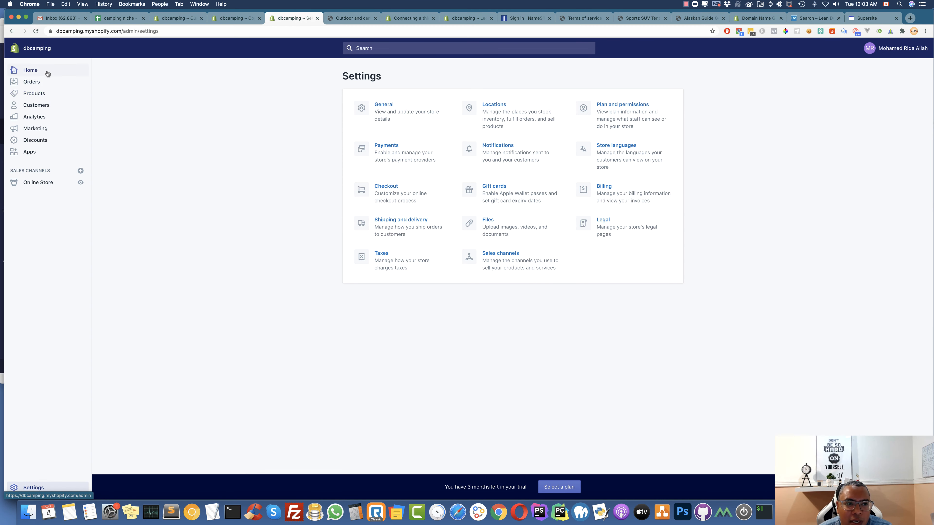
left_click(31, 82)
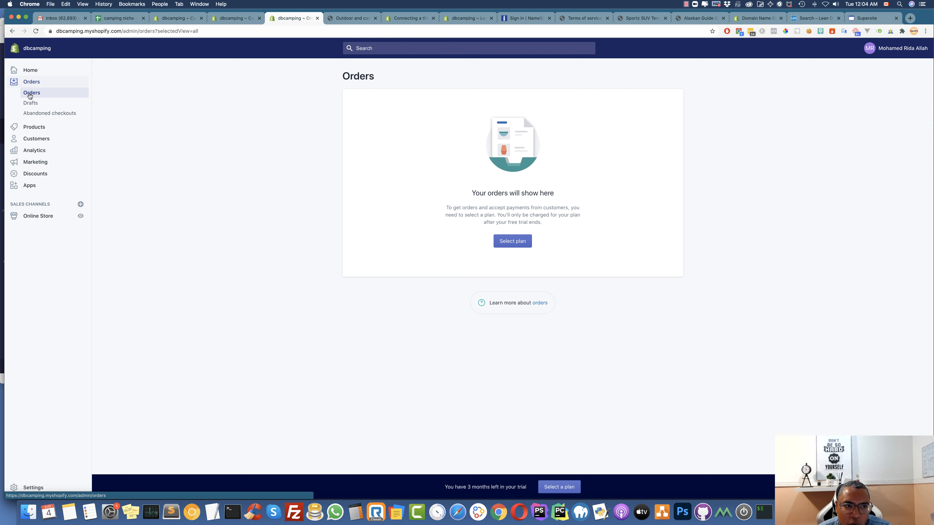
left_click(58, 115)
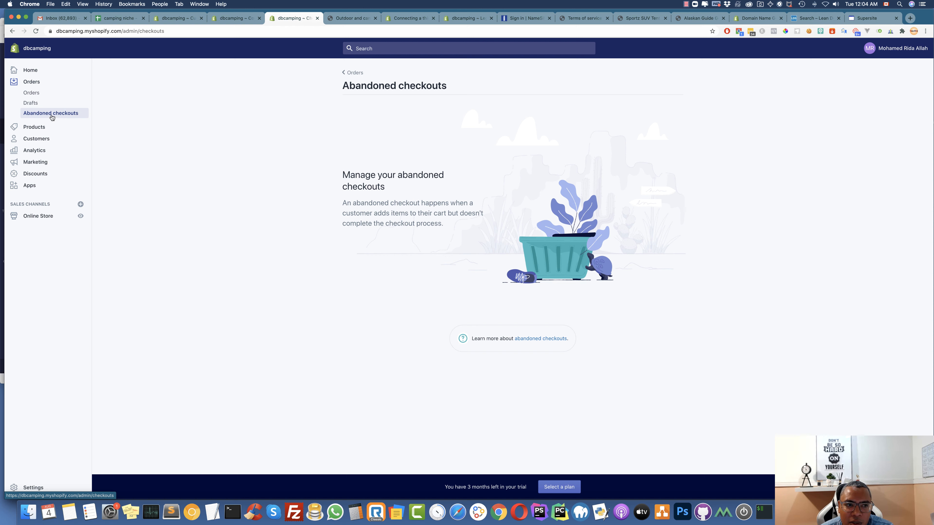
left_click(41, 140)
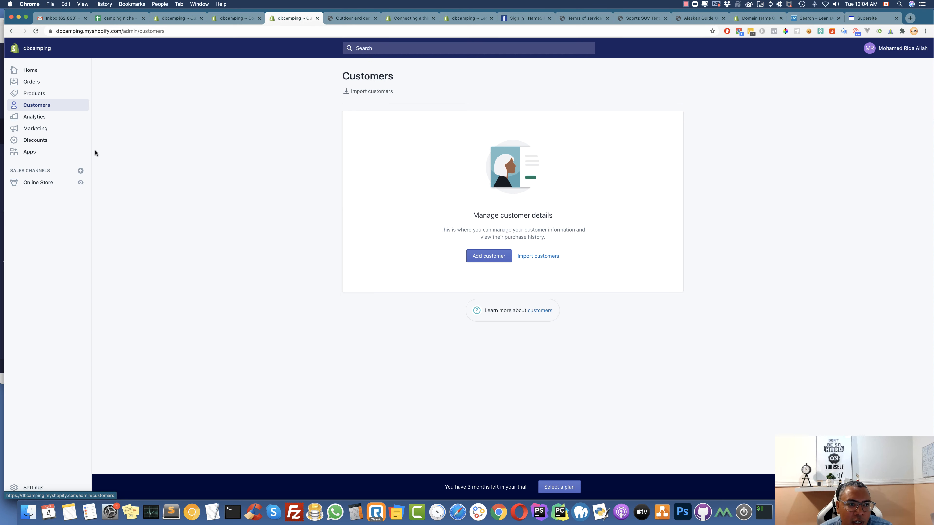
View the Analytics dashboard and Reports: 0 orders, 2 sessions, $0.00 sales over 30 days
left_click(33, 116)
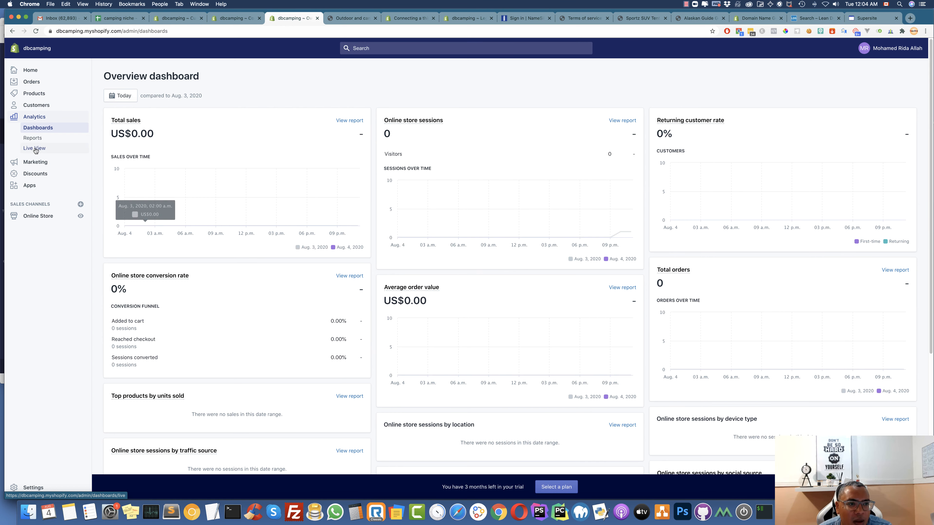
left_click(36, 138)
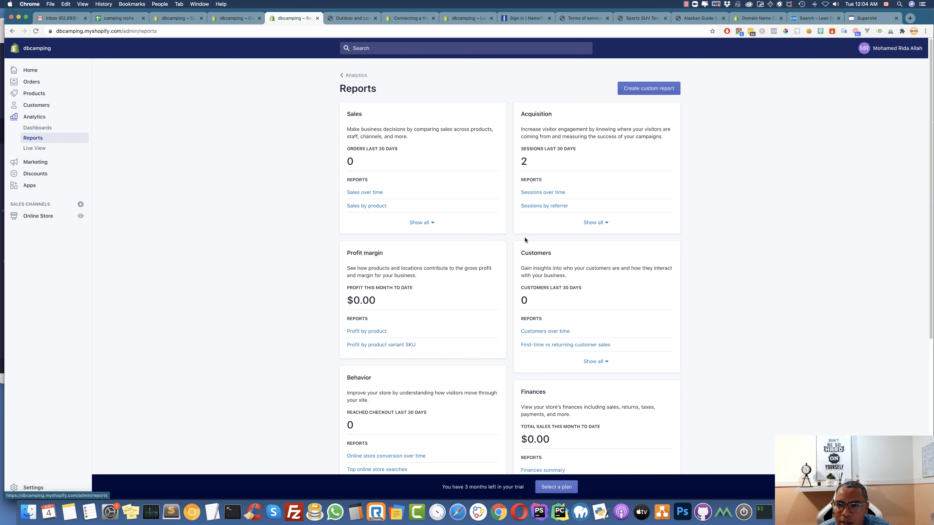
scroll(560, 241, "down", 10)
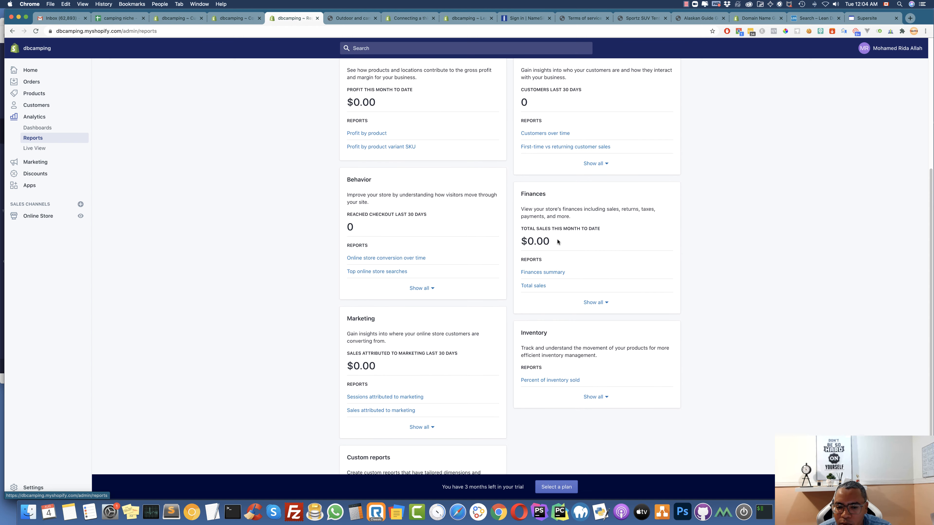
scroll(425, 304, "up", 10)
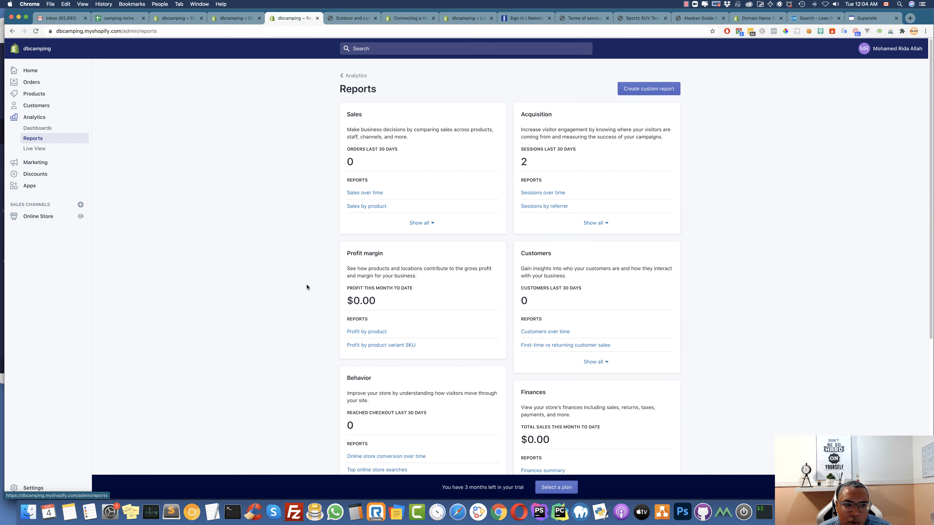